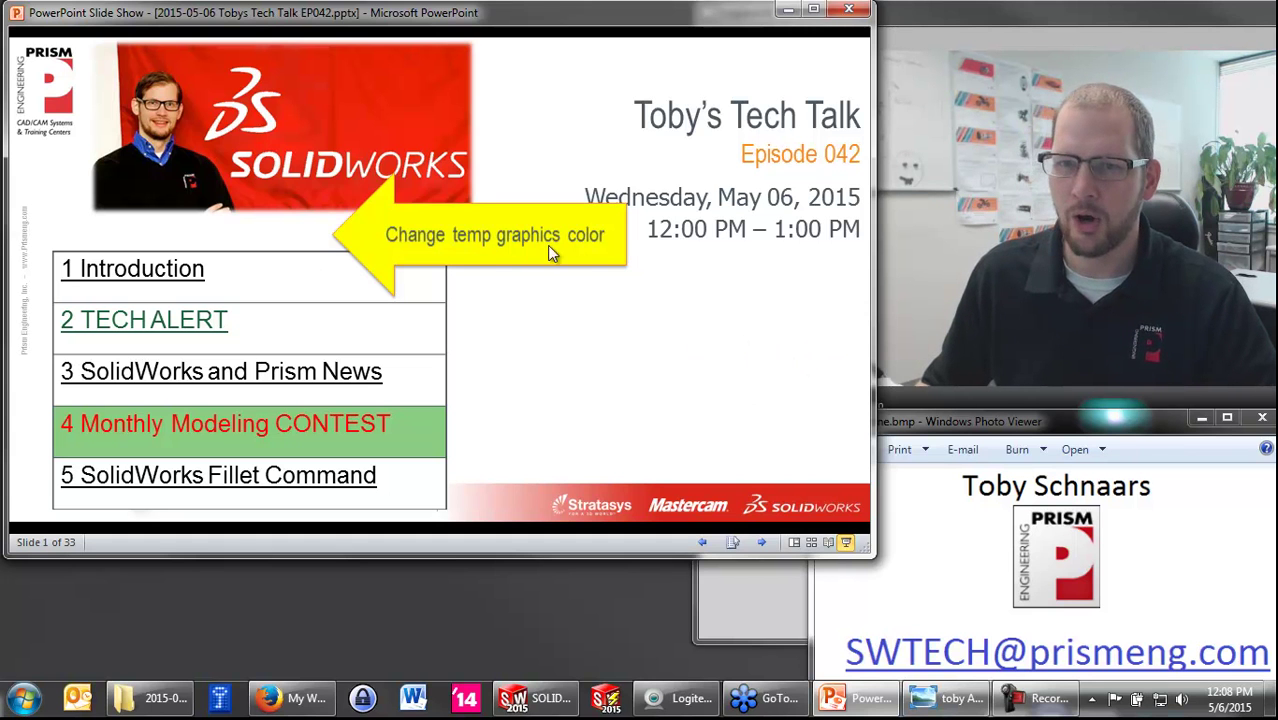
Step: Advance the slide show past the thank-you slide and poll results to the temporary graphics colour tip
{"action": "left_click", "coordinate": [752, 318]}
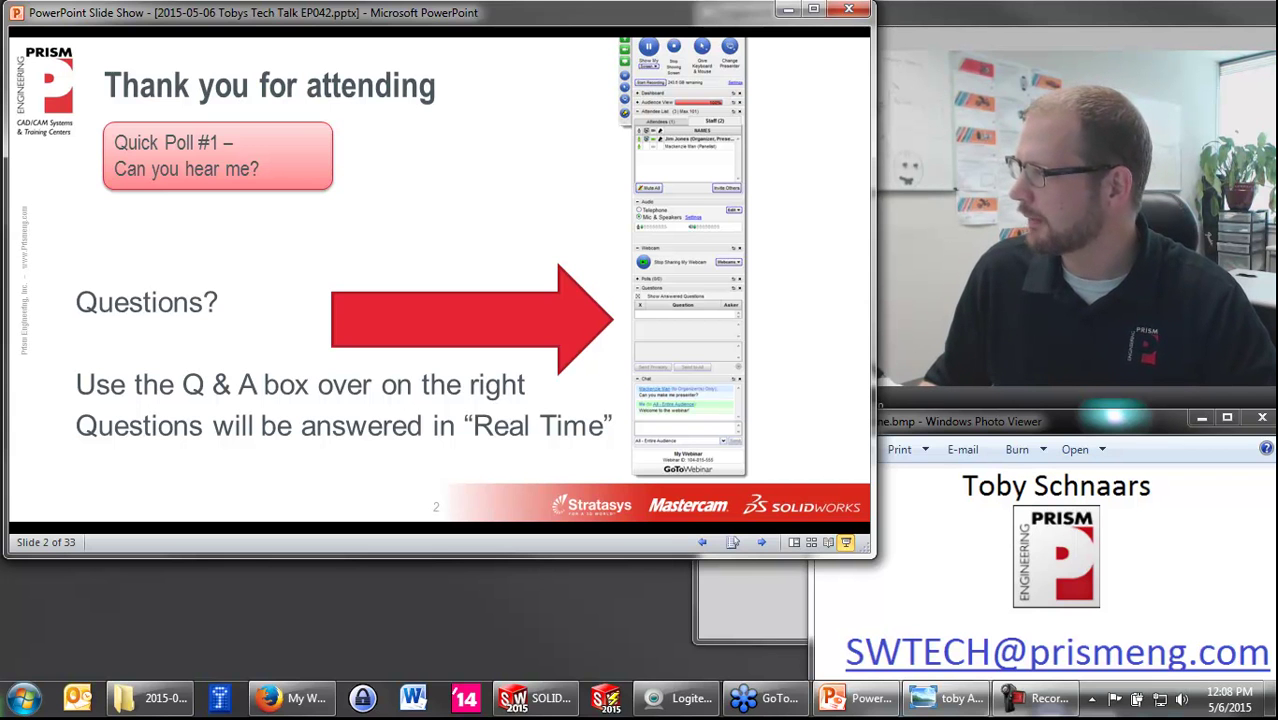
{"action": "left_click_drag", "start_coordinate": [538, 563], "coordinate": [420, 158]}
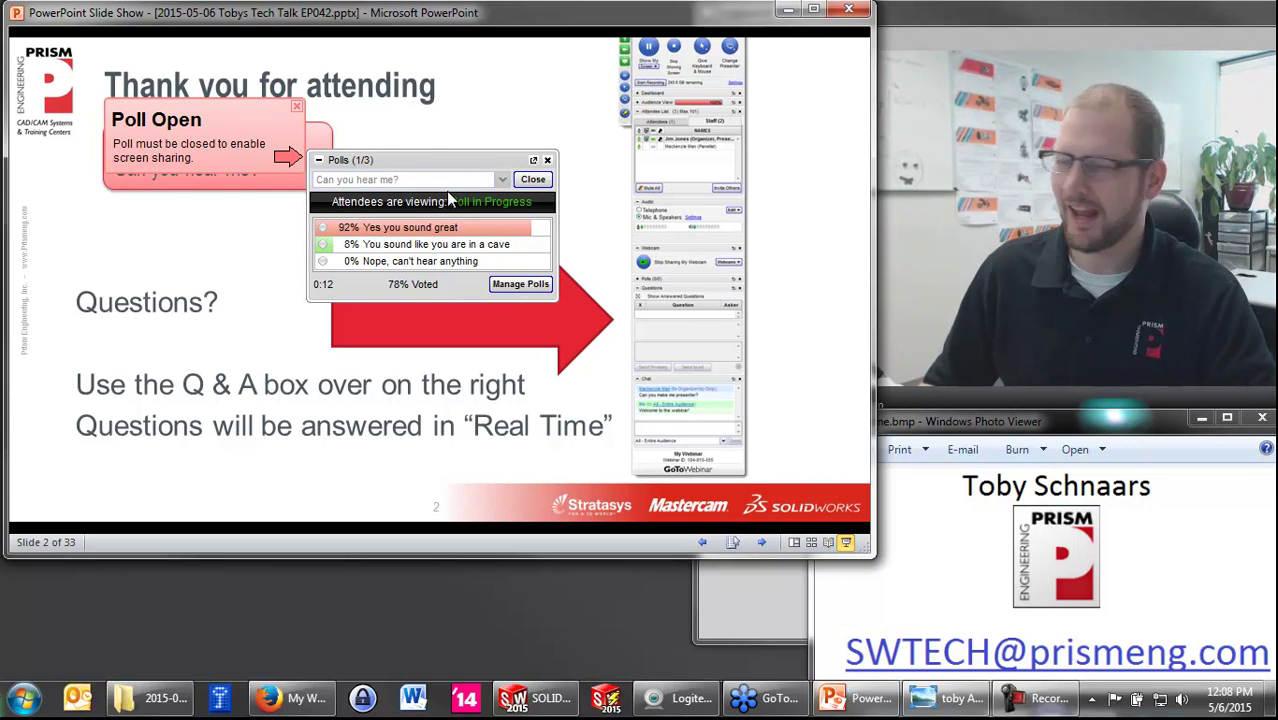
{"action": "mouse_move", "coordinate": [418, 167]}
{"action": "left_mouse_down"}
{"action": "mouse_move", "coordinate": [543, 192]}
{"action": "mouse_move", "coordinate": [1277, 230]}
{"action": "left_mouse_up"}
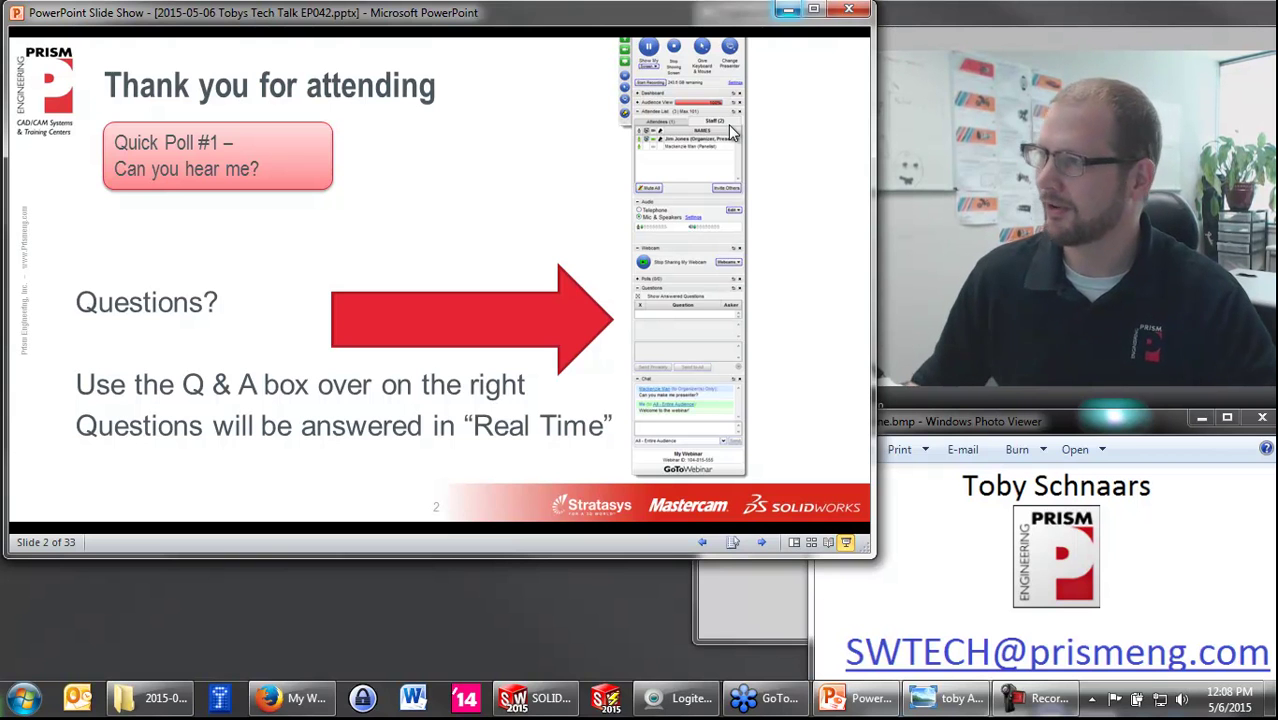
{"action": "left_click", "coordinate": [428, 171]}
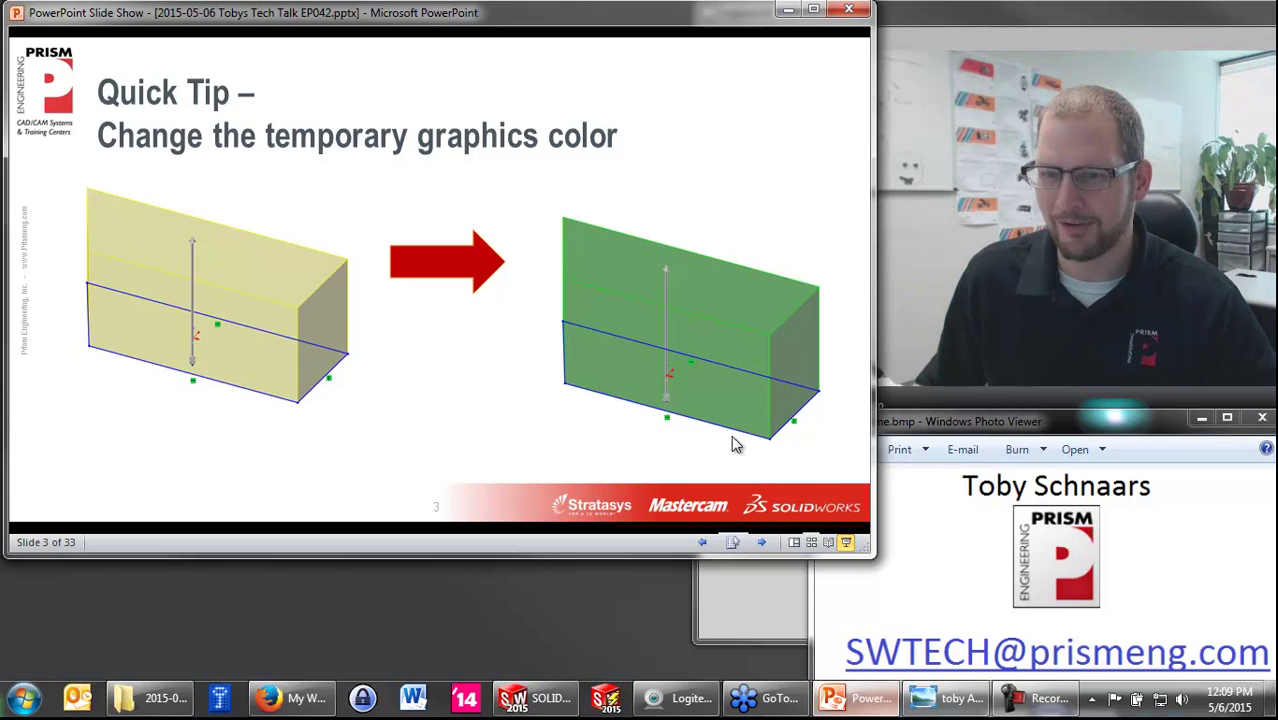
Step: Create a new Part_MM part and sketch a rectangle on the Top Plane
{"action": "left_click", "coordinate": [545, 699]}
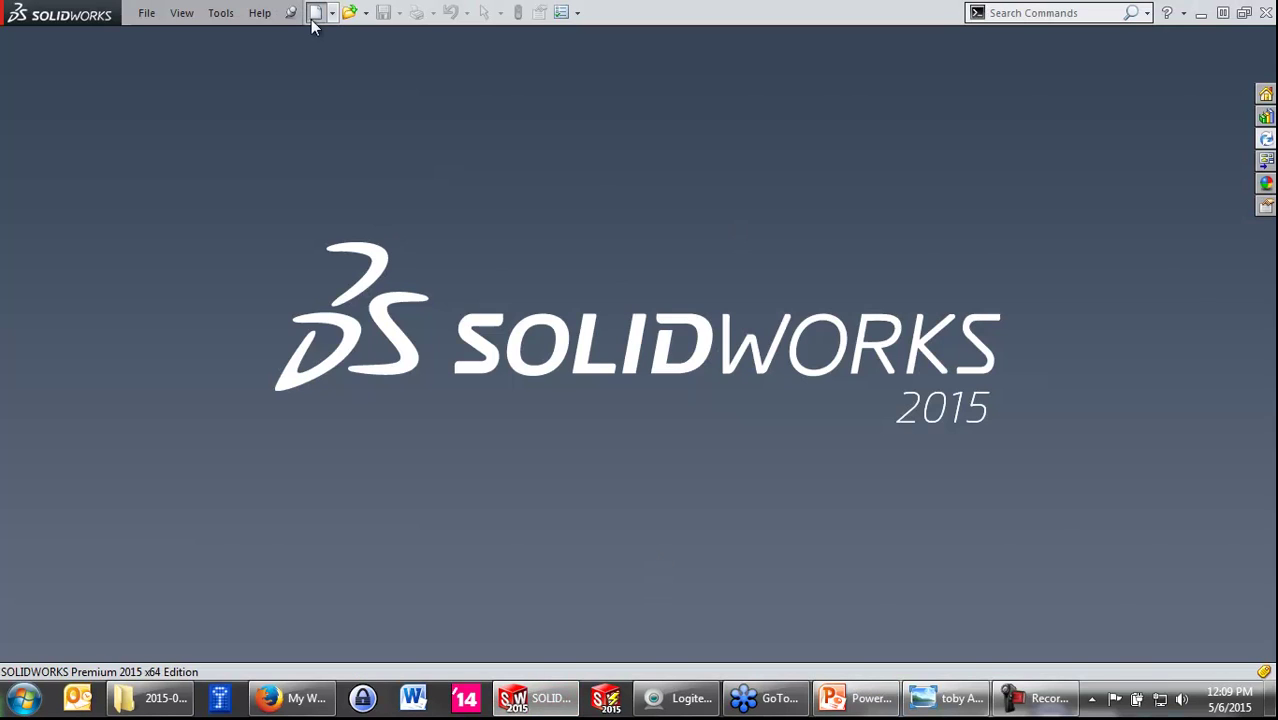
{"action": "left_click", "coordinate": [314, 14]}
{"action": "left_click", "coordinate": [372, 366]}
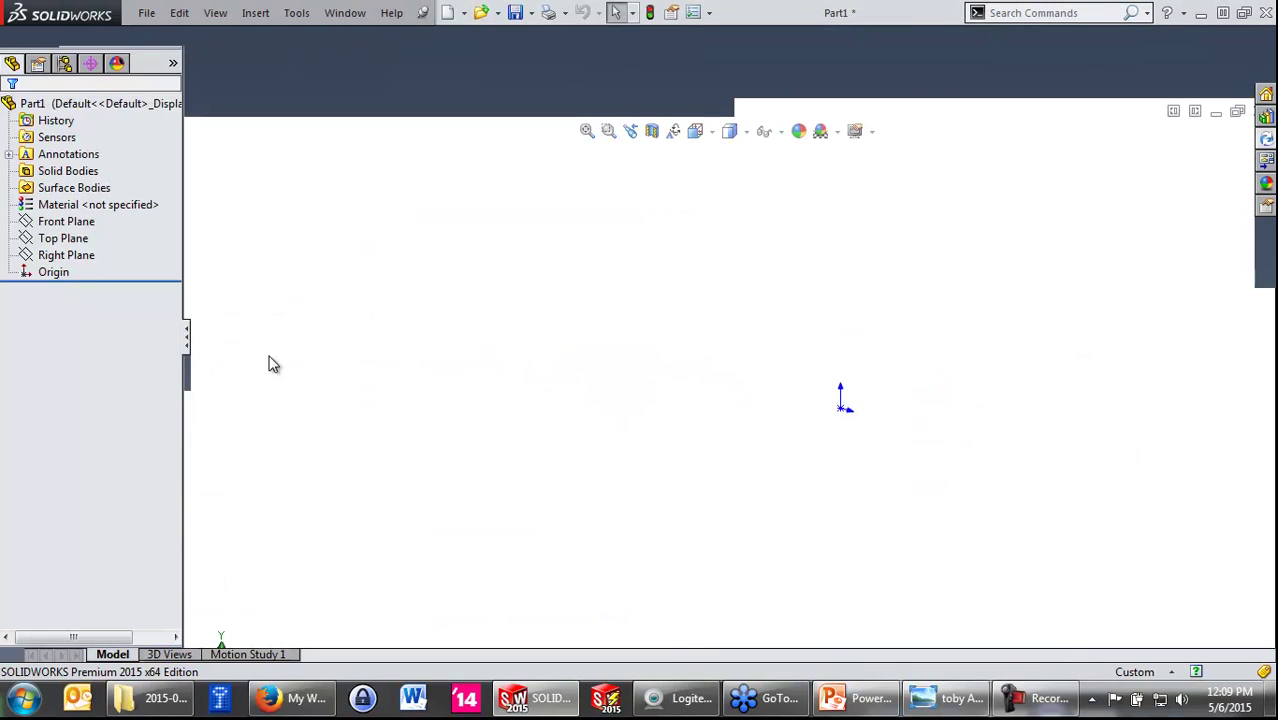
{"action": "left_click", "coordinate": [70, 310]}
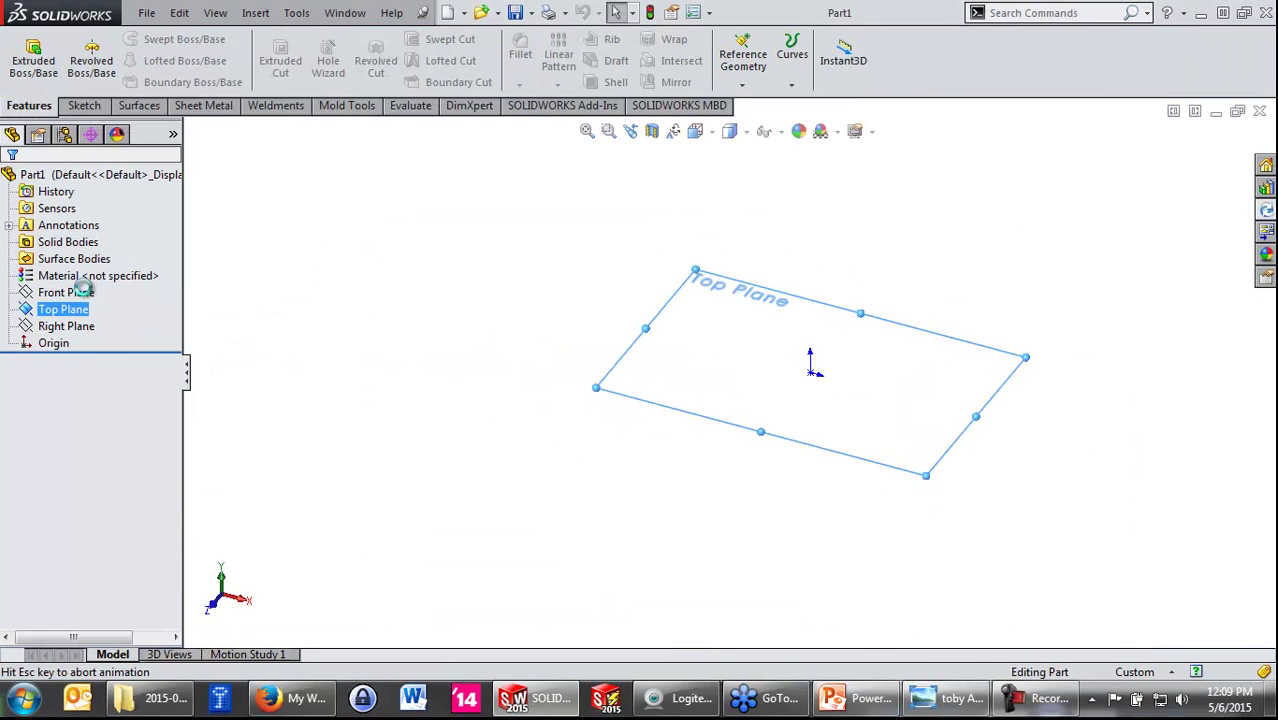
{"action": "key", "text": "s"}
{"action": "left_click", "coordinate": [773, 345]}
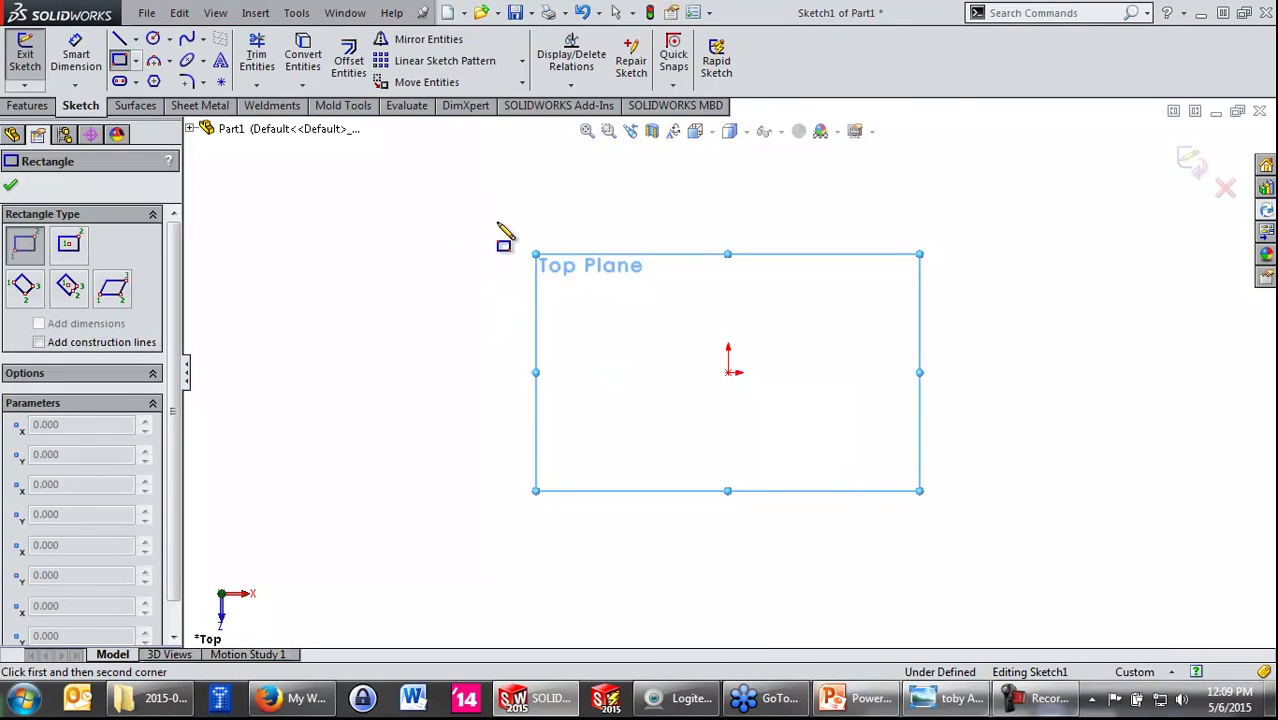
{"action": "left_click", "coordinate": [441, 207]}
{"action": "left_click", "coordinate": [961, 517]}
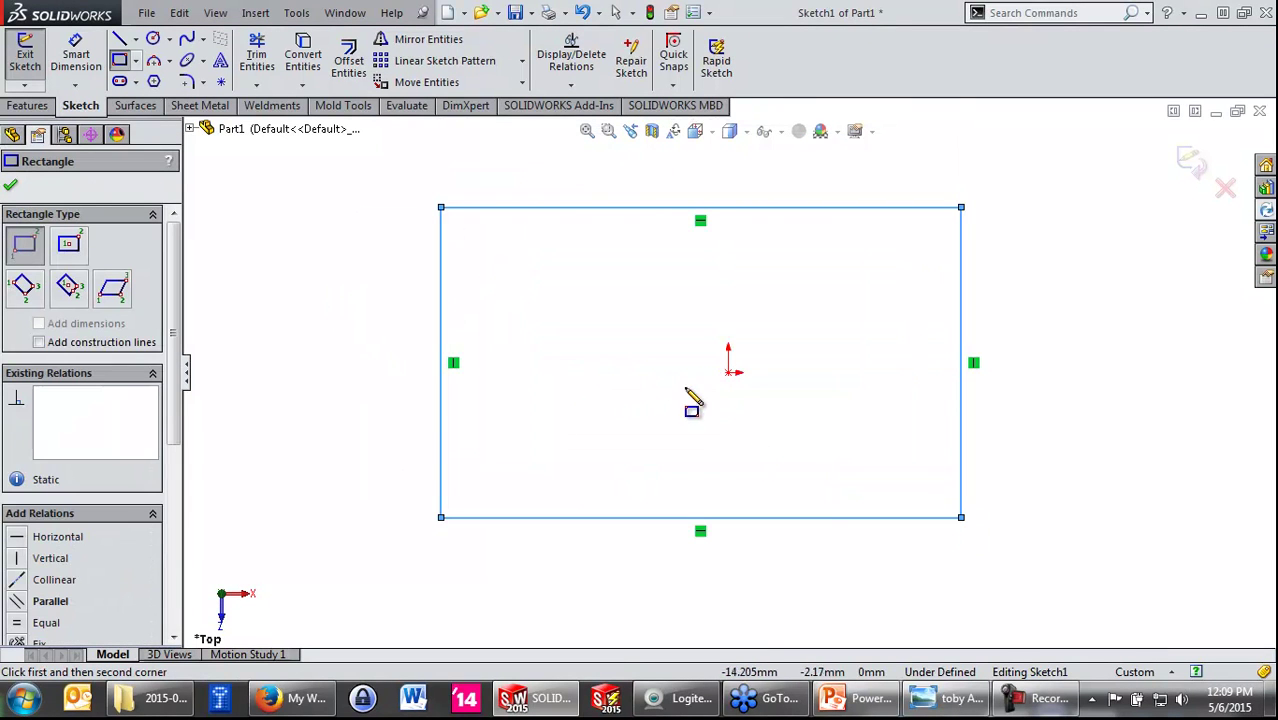
Step: Preview a 95 mm extrusion of the rectangle, show the tip slide, then cancel the extrusion
{"action": "key", "text": "s"}
{"action": "left_click", "coordinate": [805, 424]}
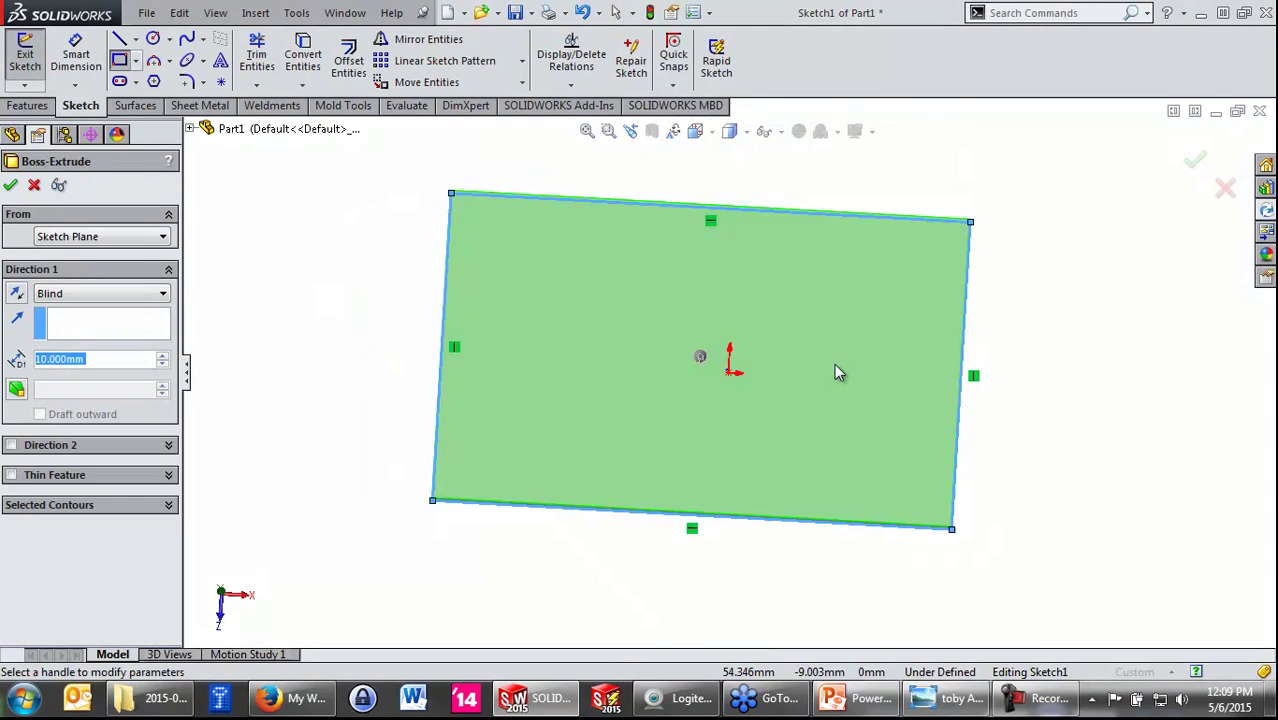
{"action": "left_click", "coordinate": [729, 340]}
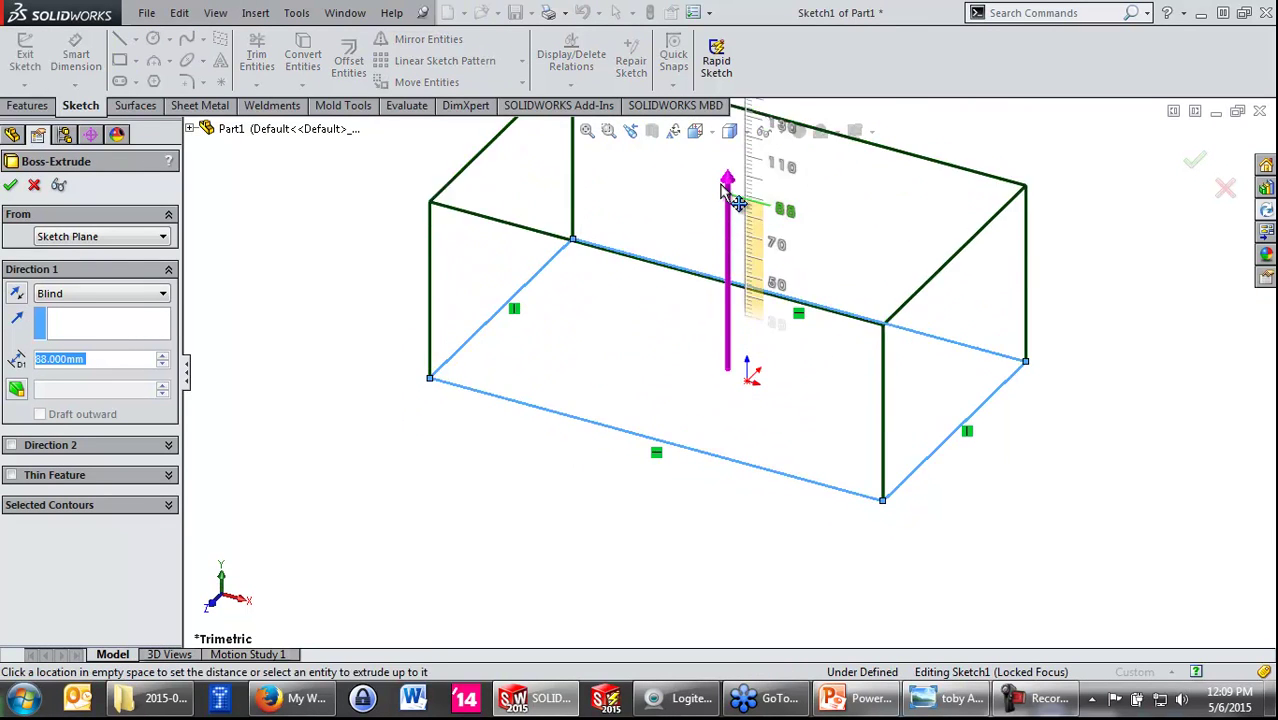
{"action": "left_click", "coordinate": [1043, 370]}
{"action": "left_click", "coordinate": [633, 236]}
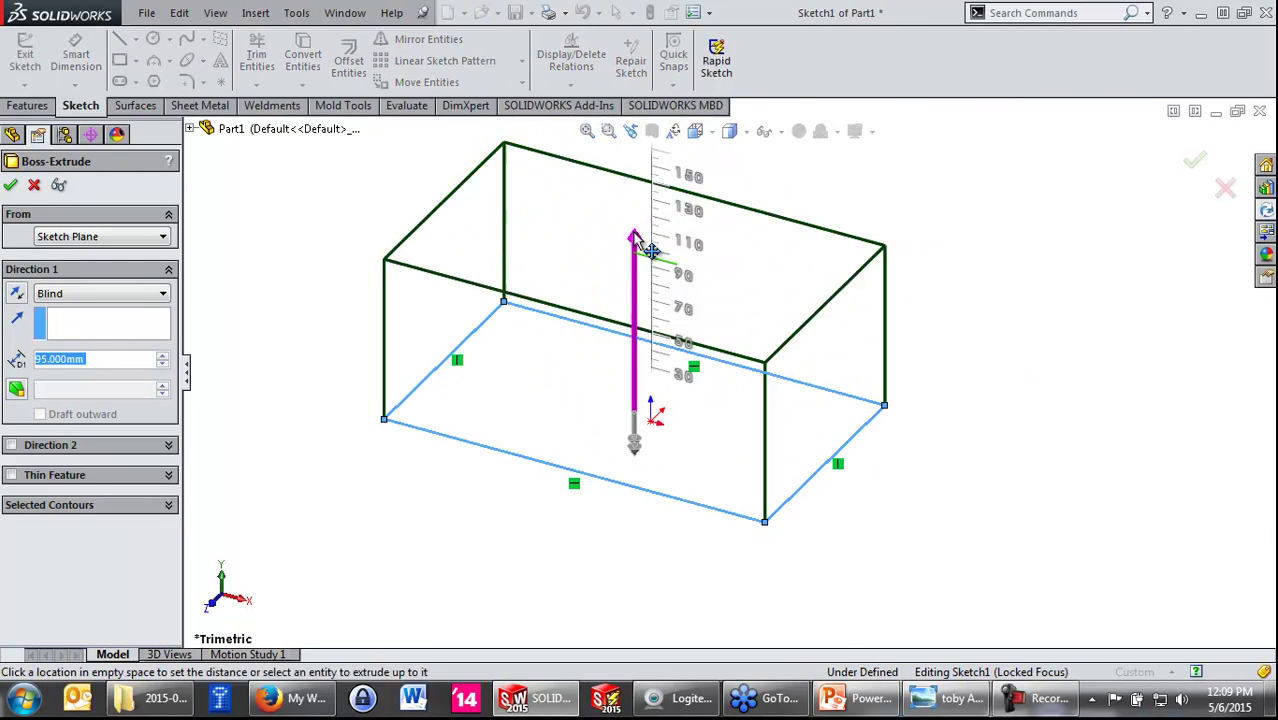
{"action": "left_click", "coordinate": [851, 700]}
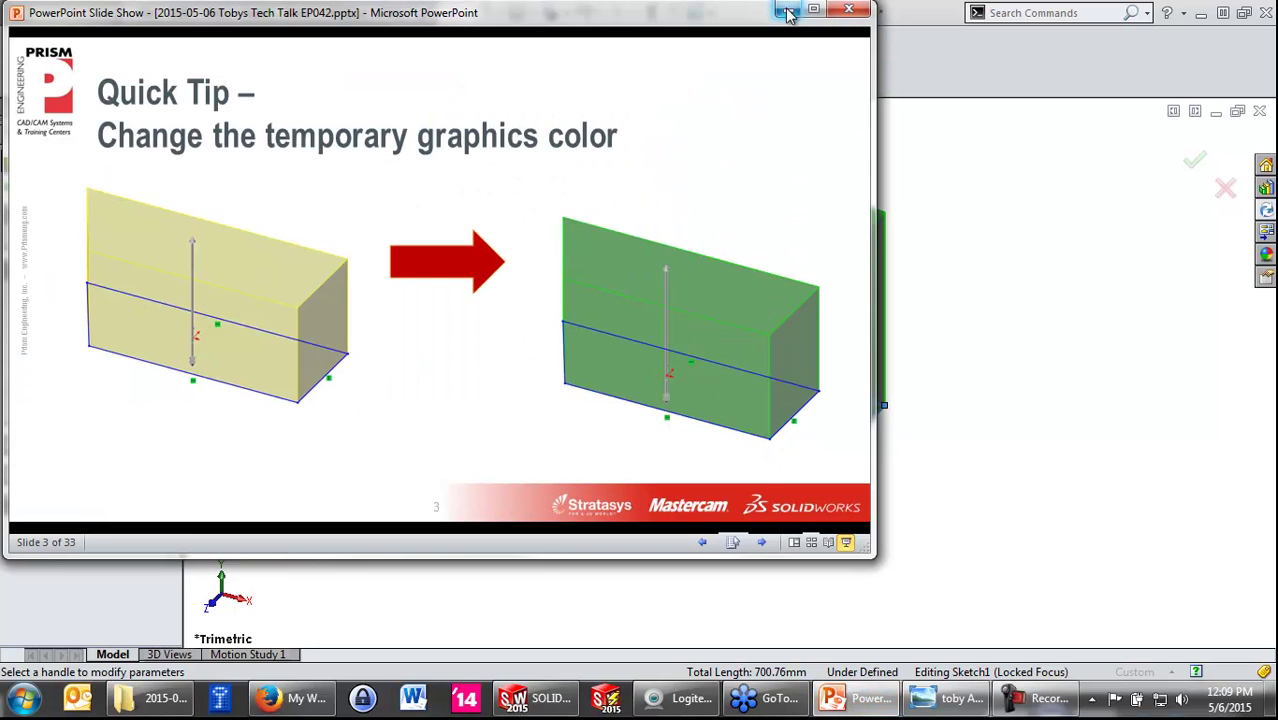
{"action": "left_click", "coordinate": [1013, 222]}
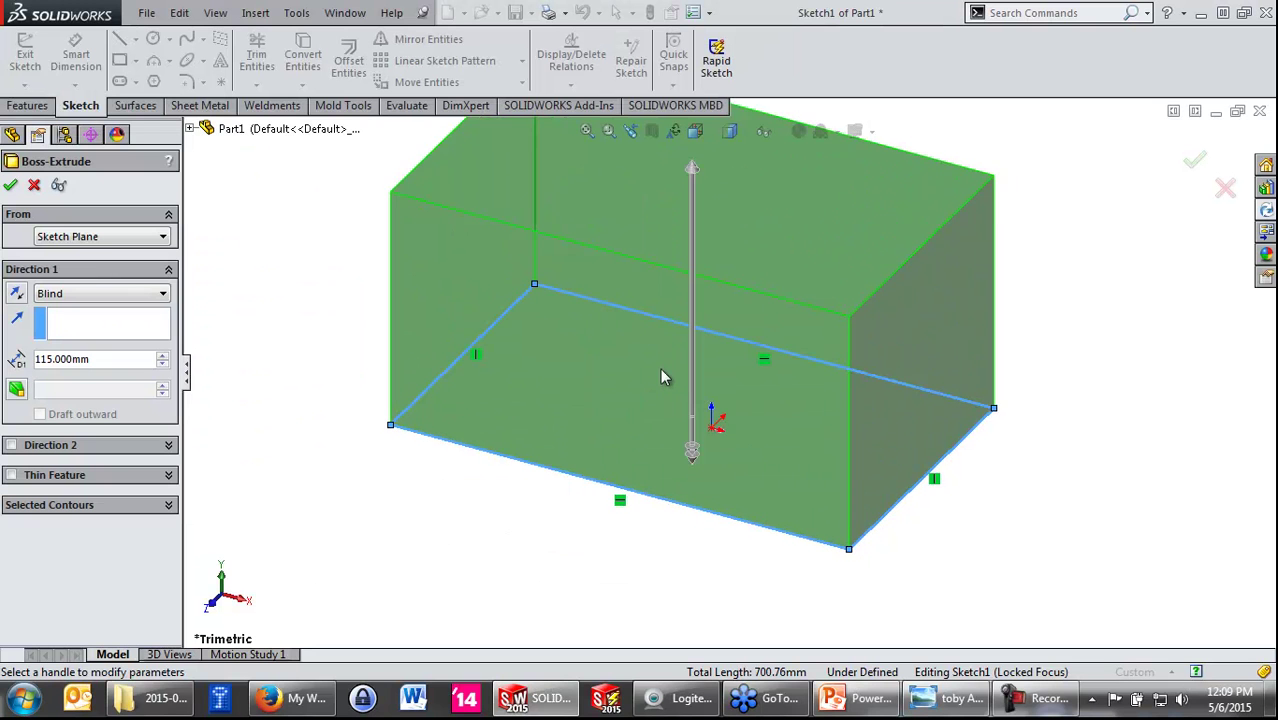
{"action": "scroll", "coordinate": [764, 378], "scroll_direction": "up", "scroll_amount": 2}
{"action": "key", "text": "Escape"}
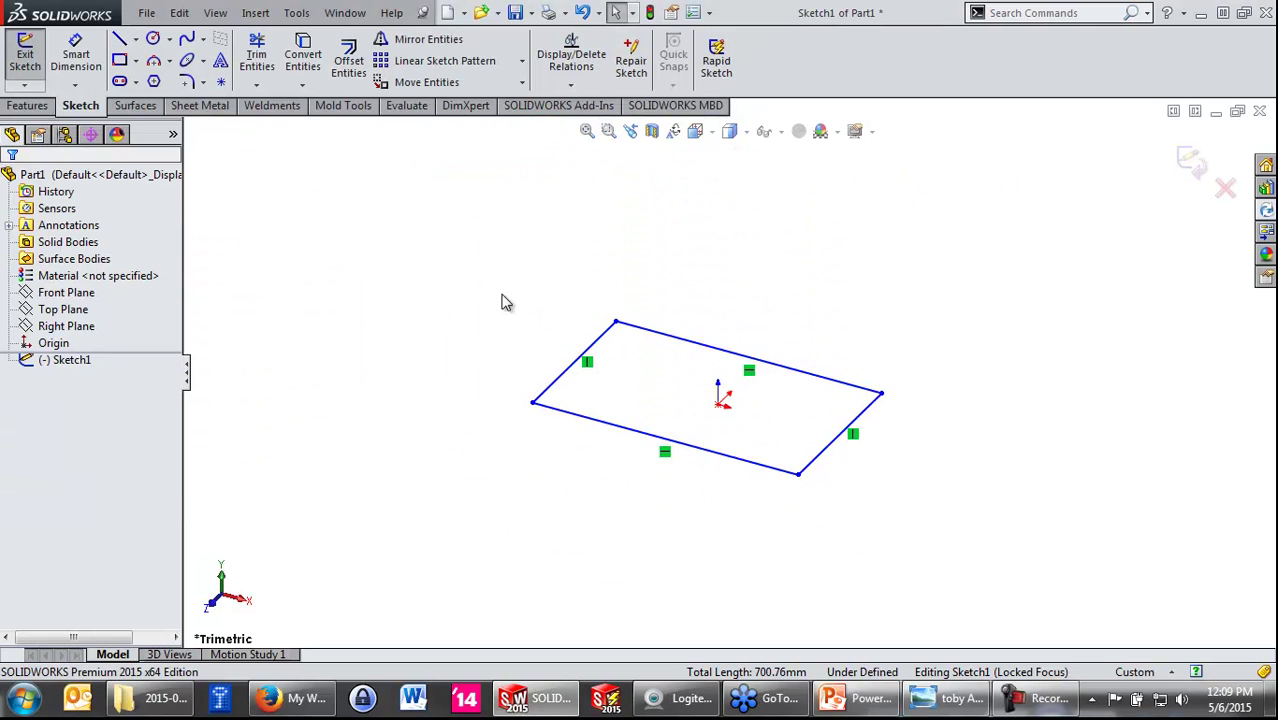
Step: Change the Temporary Graphics system colour to yellow
{"action": "left_click", "coordinate": [692, 20]}
{"action": "left_click", "coordinate": [86, 158]}
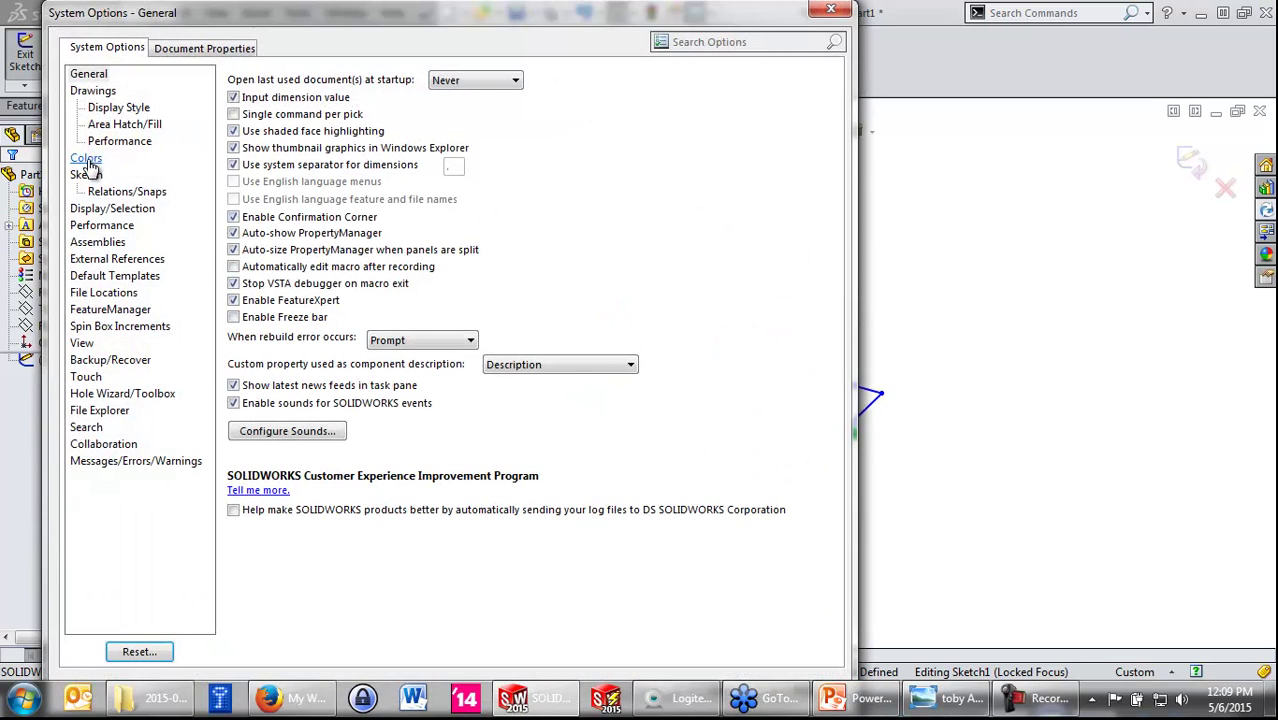
{"action": "left_click", "coordinate": [296, 202]}
{"action": "scroll", "coordinate": [294, 220], "scroll_direction": "down", "scroll_amount": 5}
{"action": "left_click", "coordinate": [293, 249]}
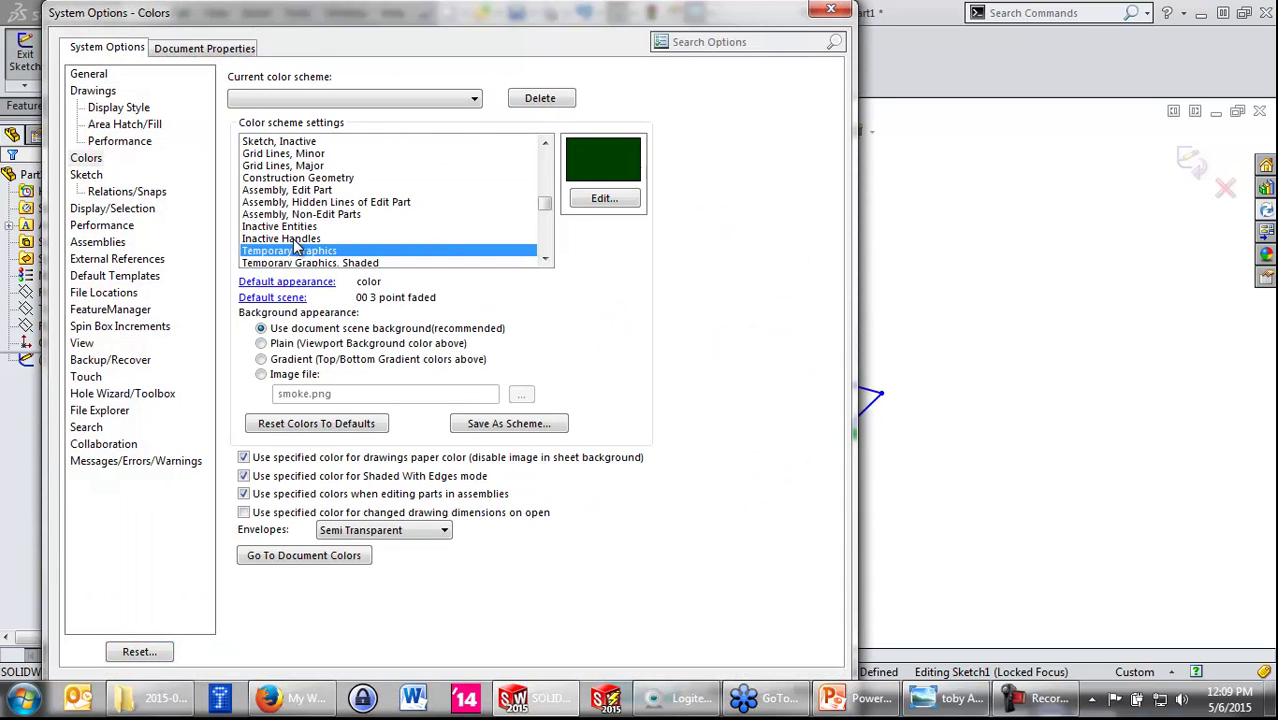
{"action": "left_click", "coordinate": [590, 199]}
{"action": "left_click", "coordinate": [283, 283]}
{"action": "left_click", "coordinate": [270, 498]}
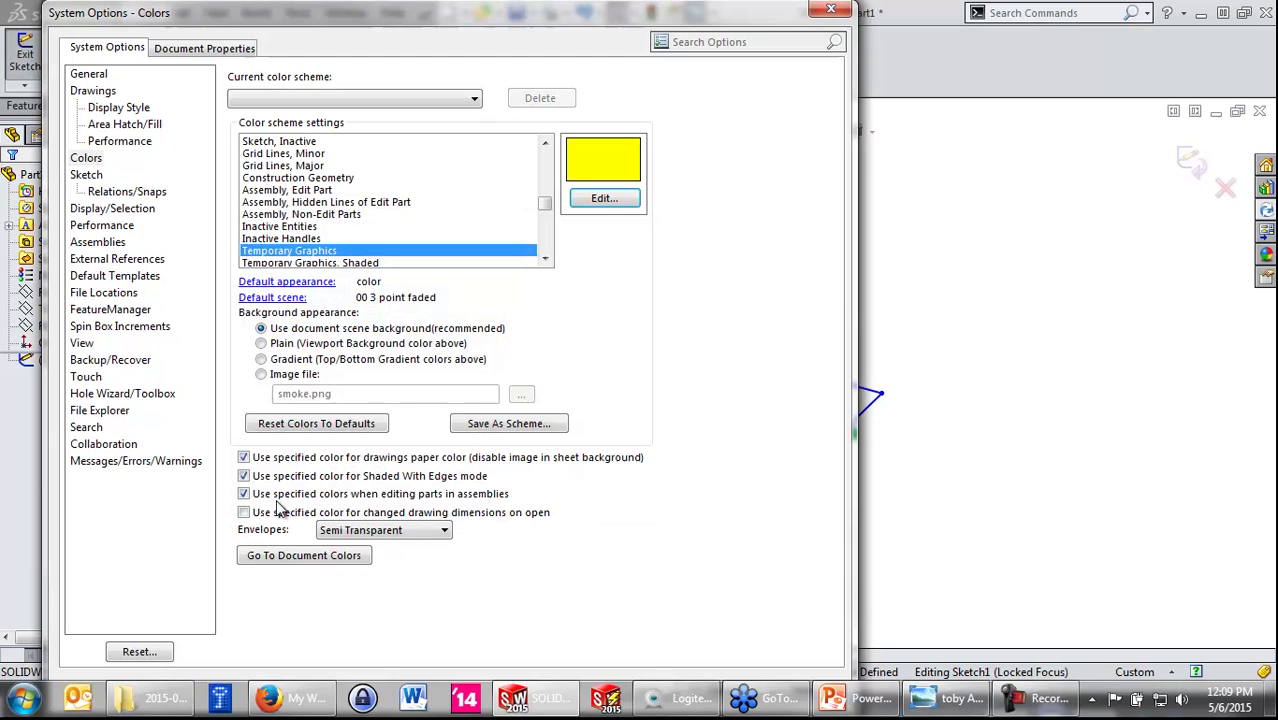
Step: Set Temporary Graphics, Shaded to light yellow and close System Options
{"action": "left_click", "coordinate": [368, 262]}
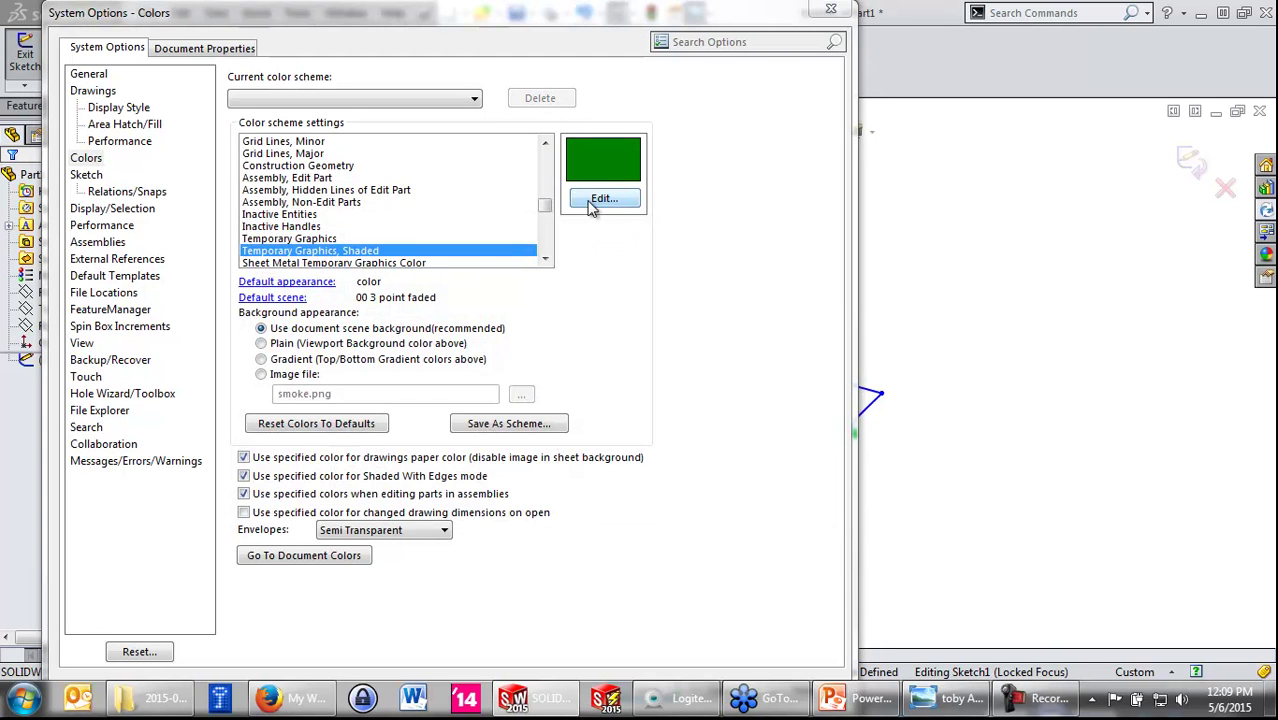
{"action": "left_click", "coordinate": [600, 197]}
{"action": "left_click", "coordinate": [283, 262]}
{"action": "left_click", "coordinate": [280, 493]}
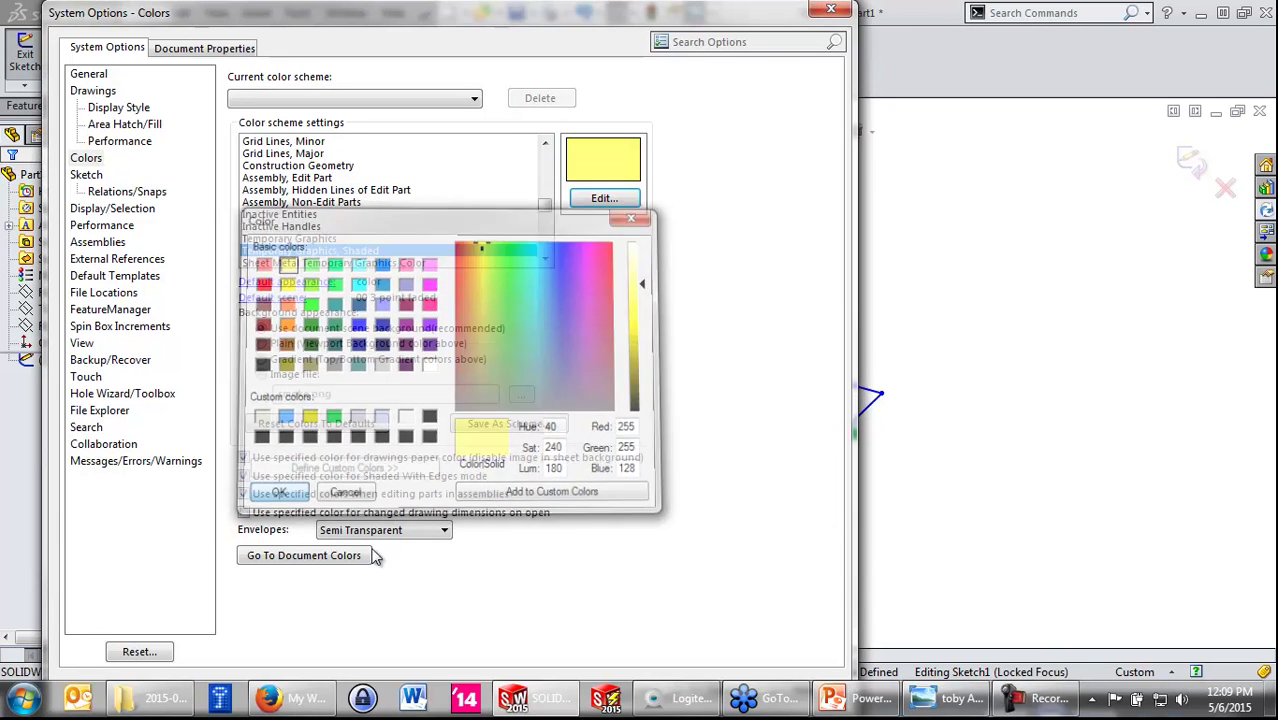
{"action": "left_click", "coordinate": [88, 74]}
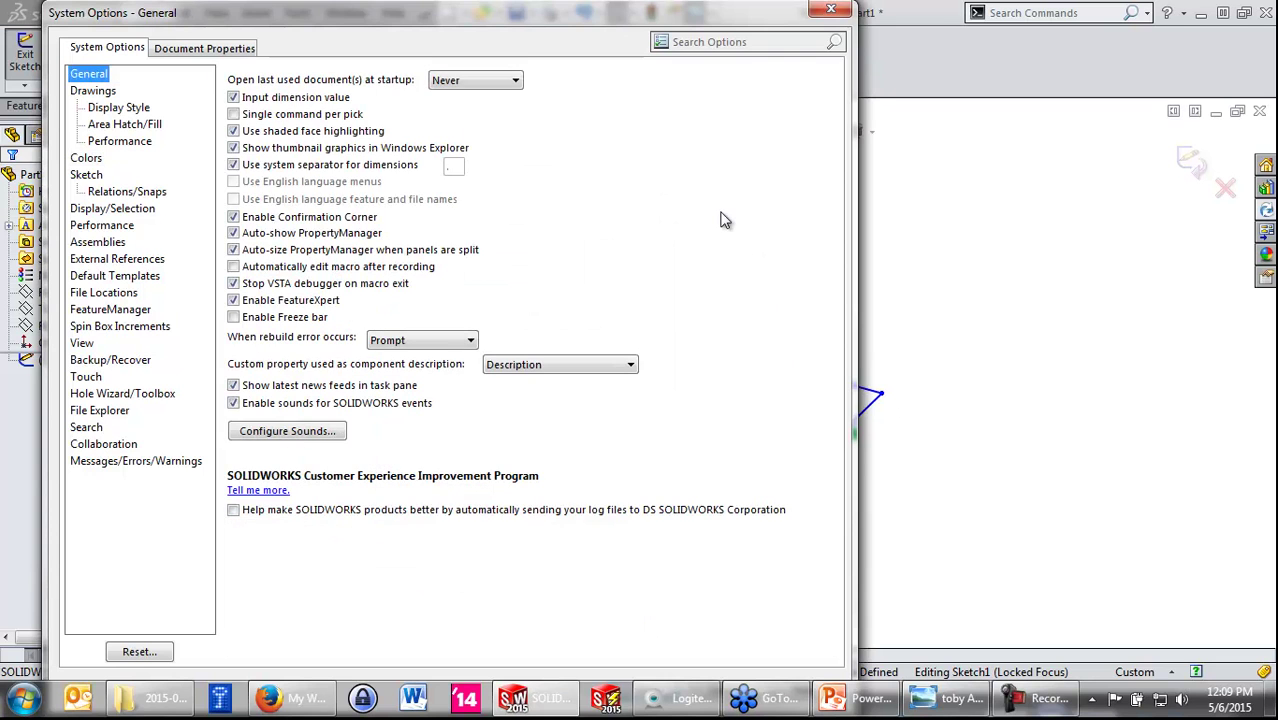
{"action": "key", "text": "Return"}
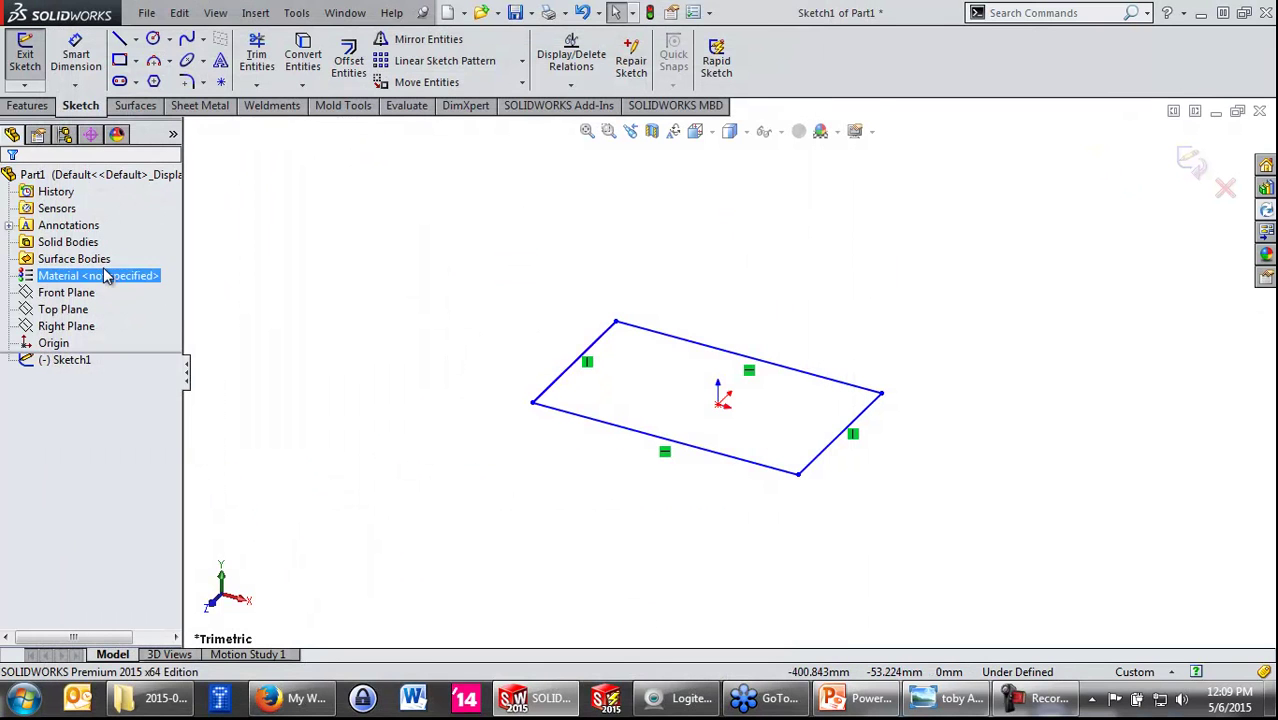
{"action": "left_click", "coordinate": [27, 106]}
{"action": "left_click", "coordinate": [33, 55]}
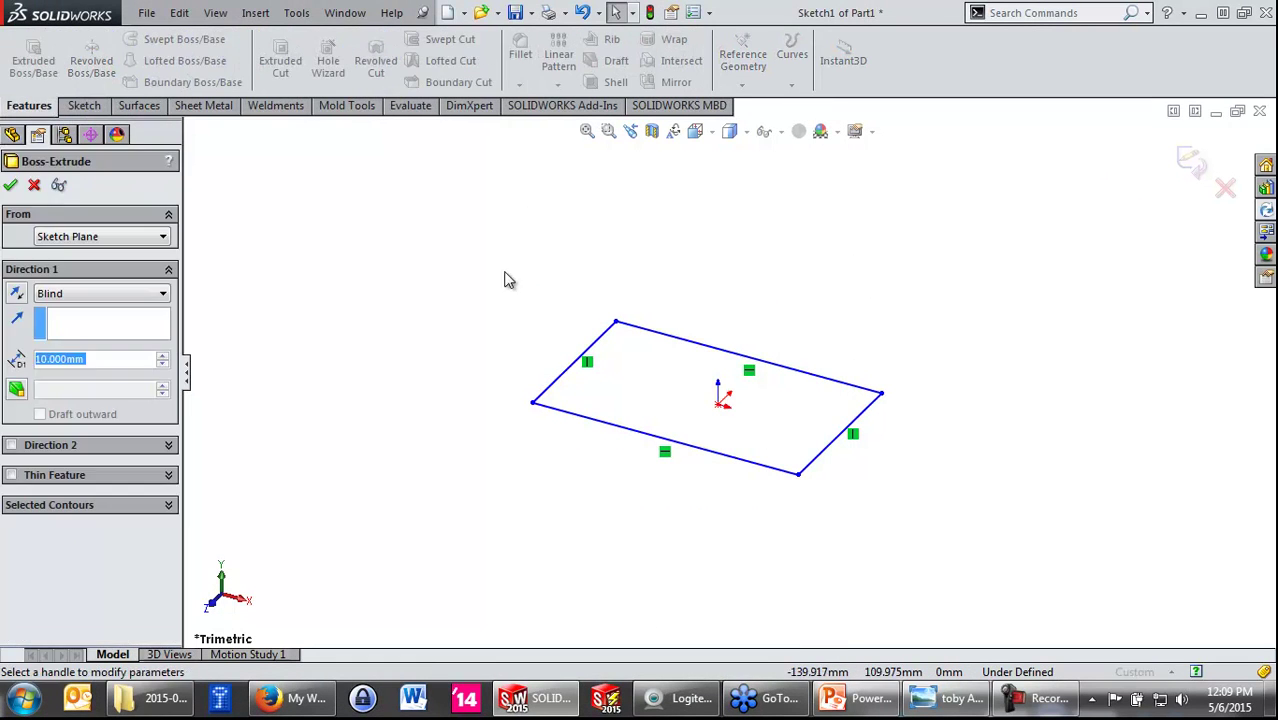
{"action": "left_click_drag", "start_coordinate": [707, 378], "coordinate": [707, 222]}
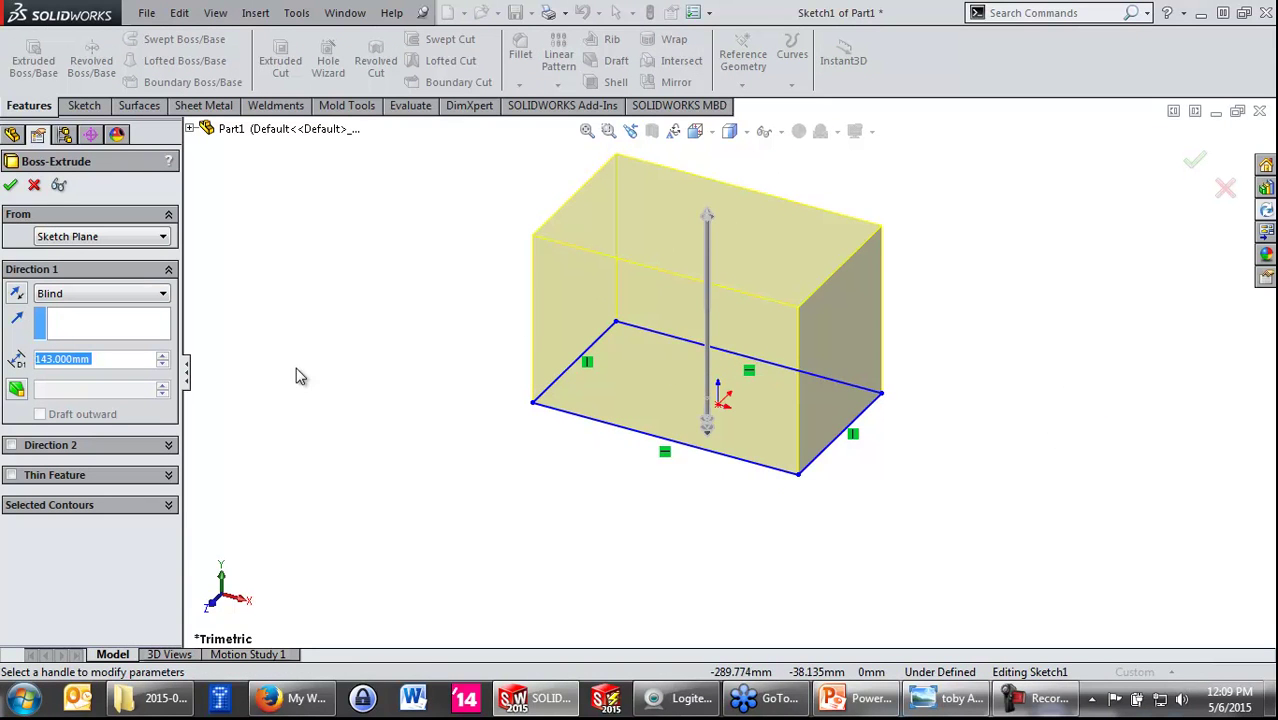
{"action": "key", "text": "Escape"}
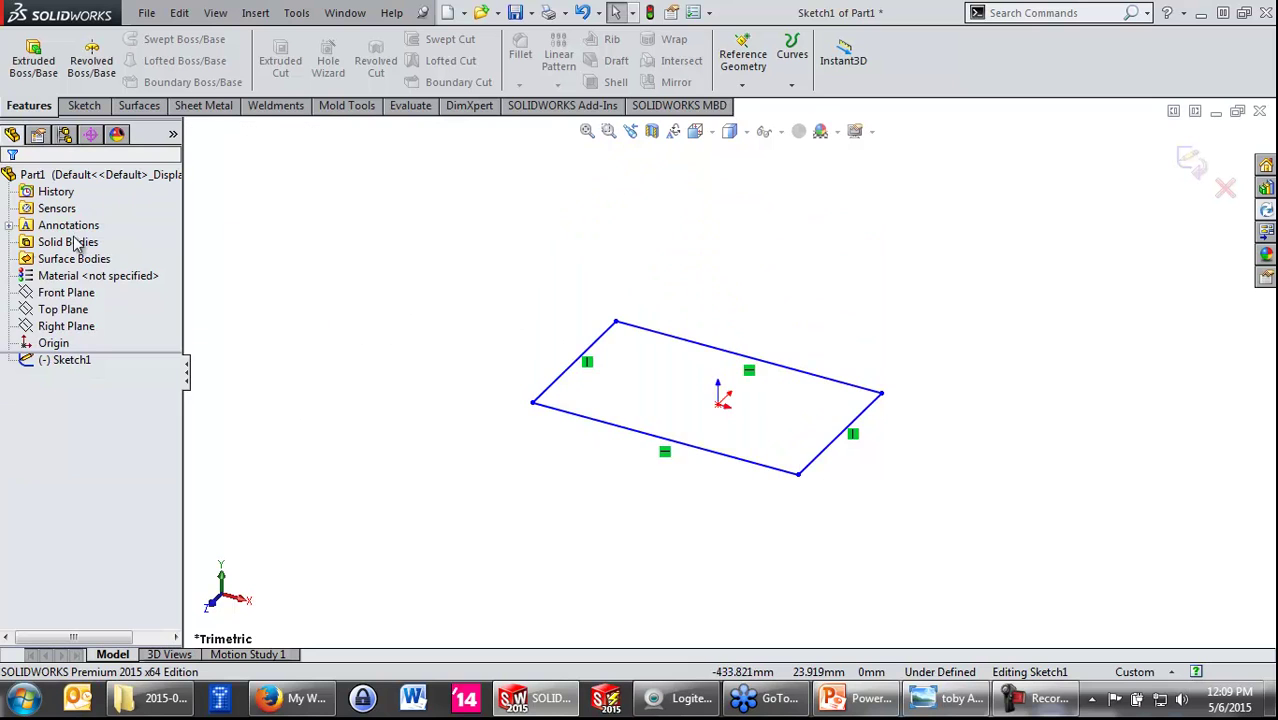
{"action": "left_click_drag", "start_coordinate": [983, 243], "coordinate": [426, 551]}
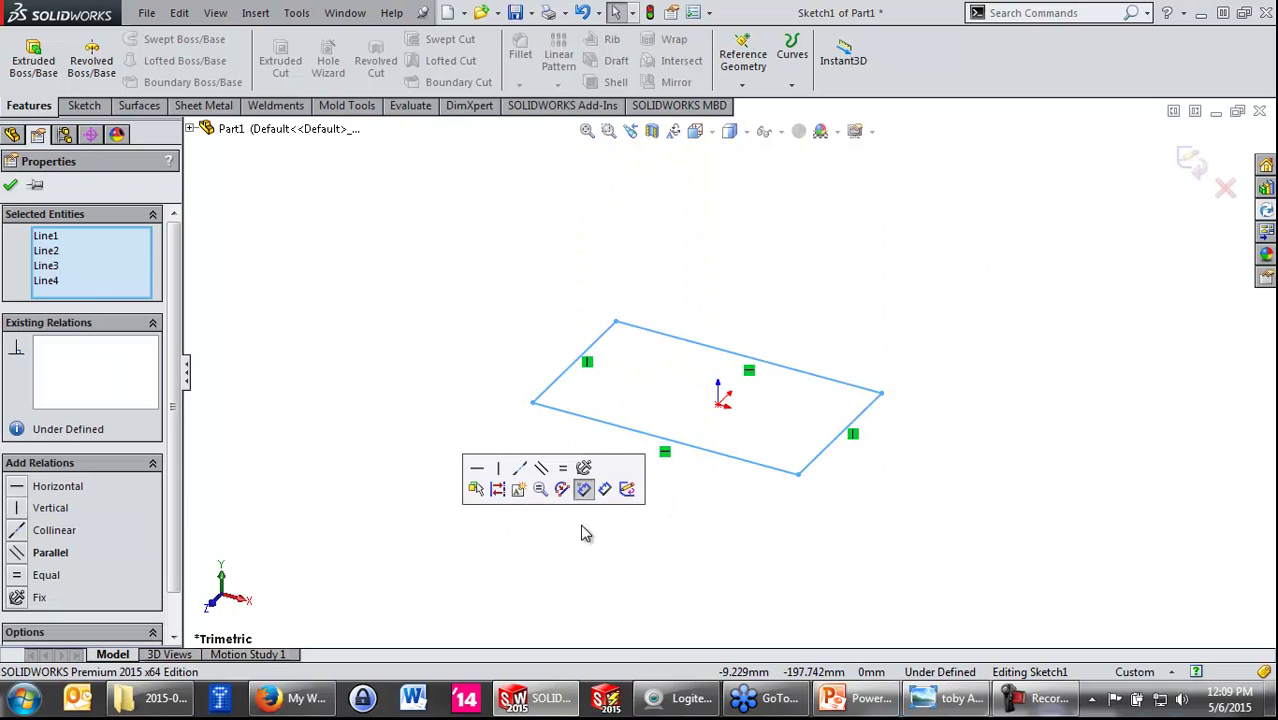
{"action": "left_click", "coordinate": [585, 533]}
{"action": "left_click", "coordinate": [63, 309]}
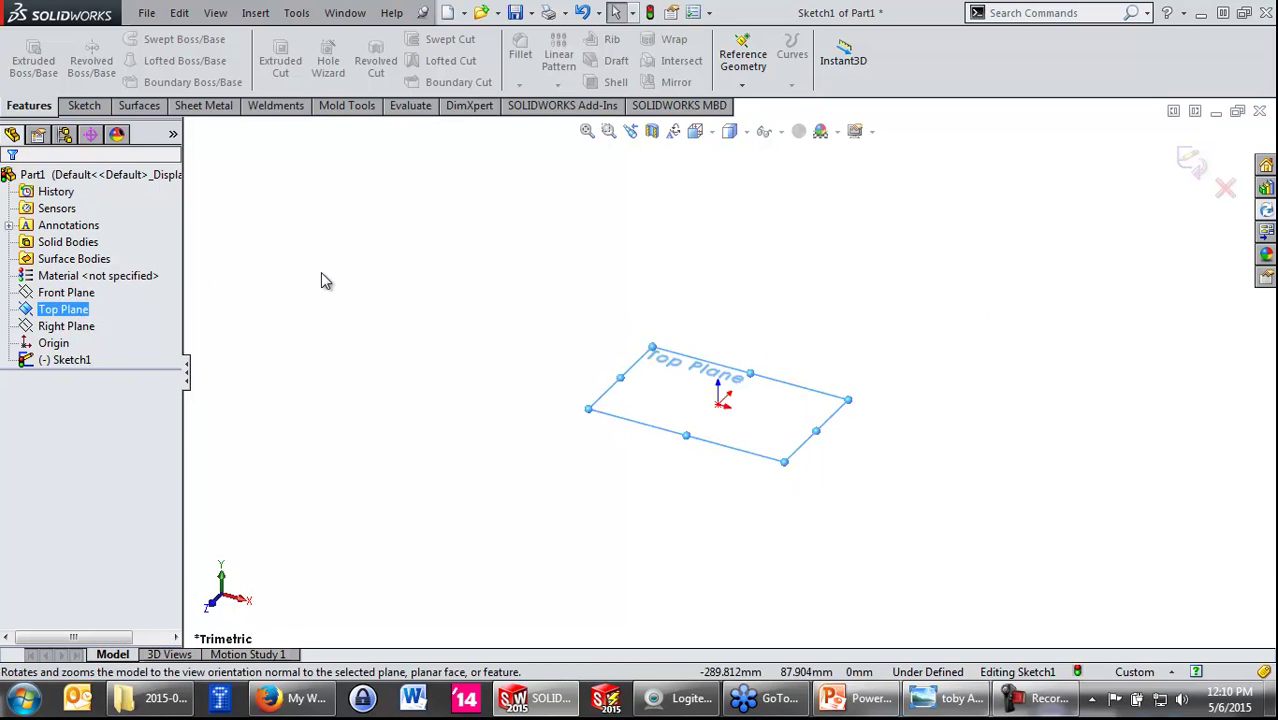
Step: Draw a three-point spline starting at the origin and switch to Top view
{"action": "left_click", "coordinate": [506, 263]}
{"action": "key", "text": "s"}
{"action": "left_click", "coordinate": [525, 356]}
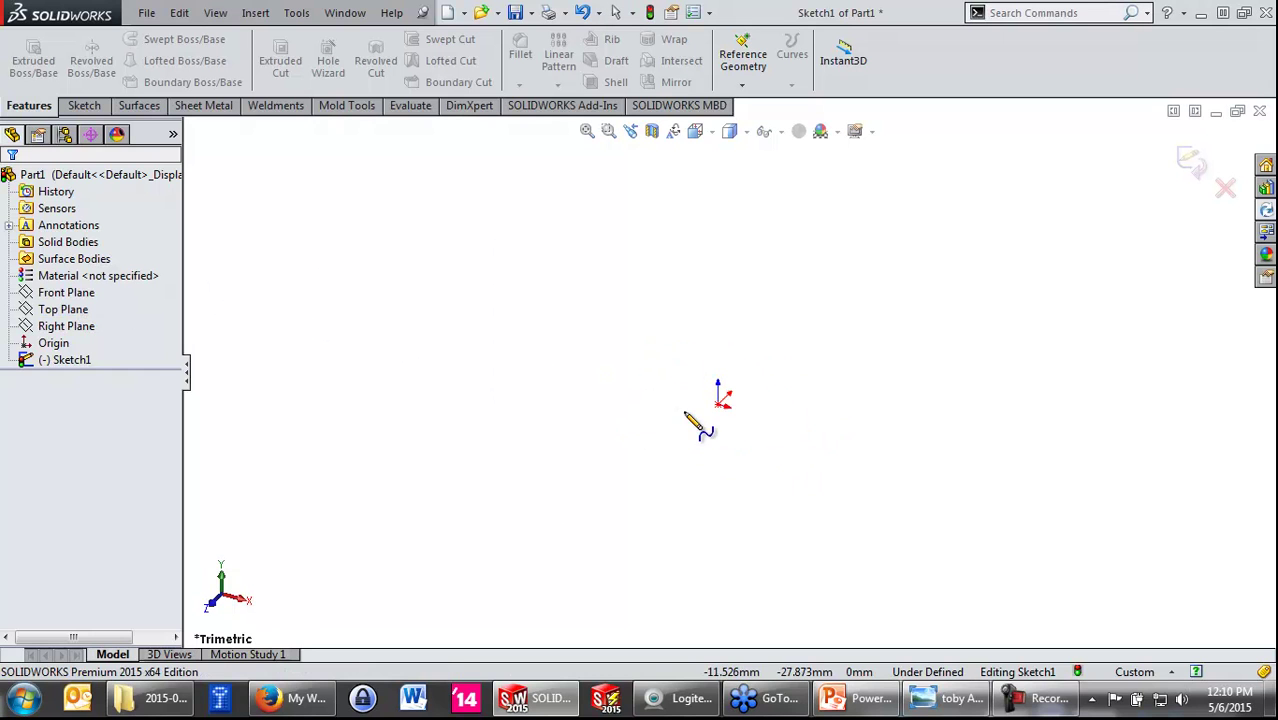
{"action": "left_click", "coordinate": [720, 404]}
{"action": "left_click", "coordinate": [421, 419]}
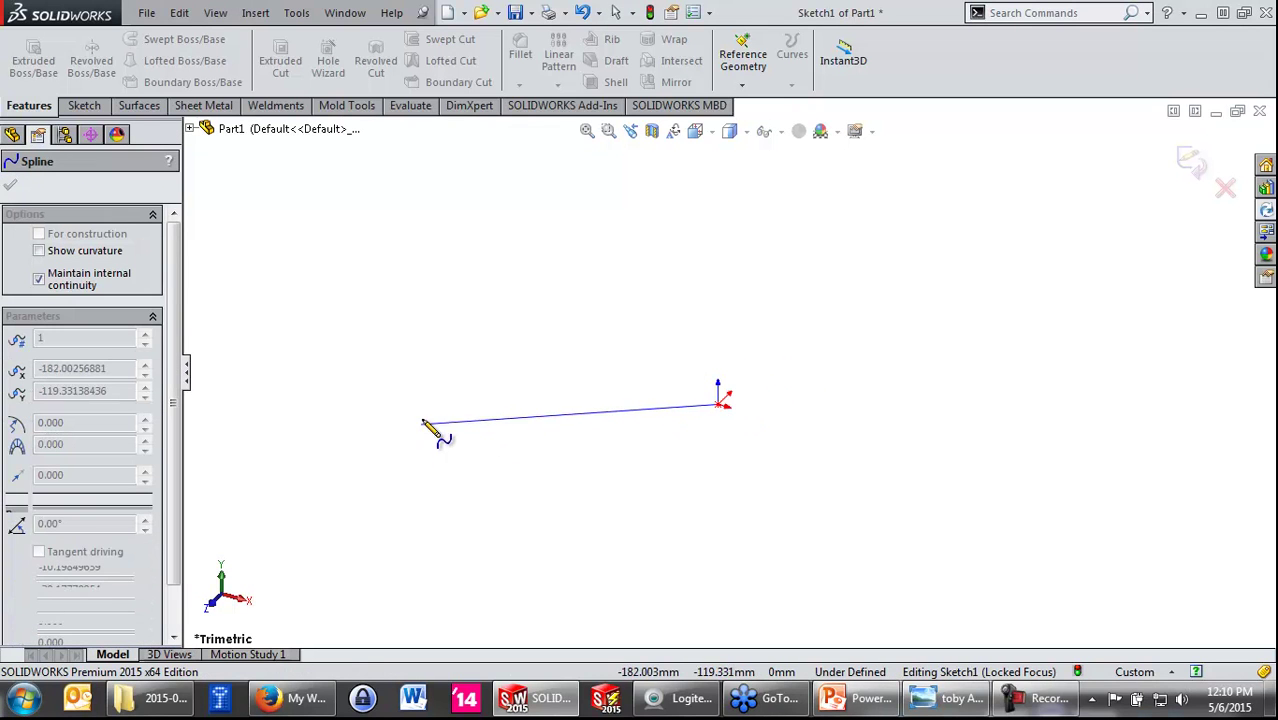
{"action": "left_click", "coordinate": [245, 157]}
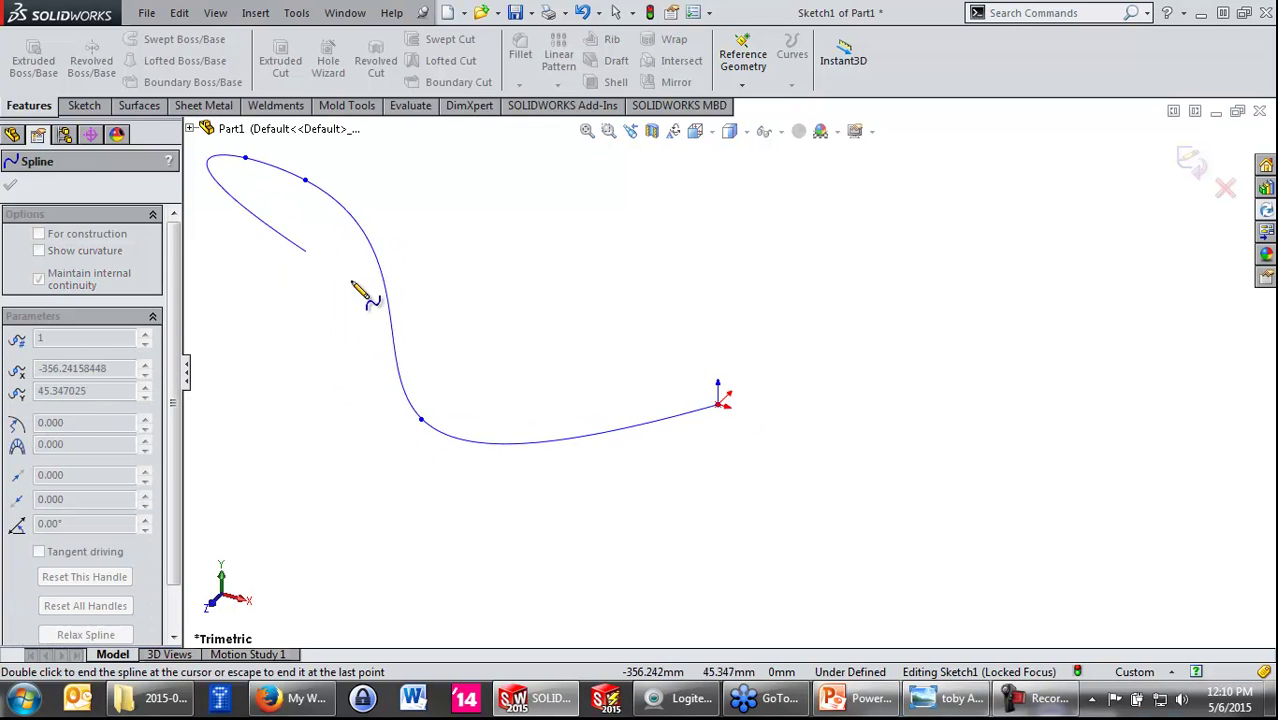
{"action": "key", "text": "Escape"}
{"action": "key", "text": "ctrl+5"}
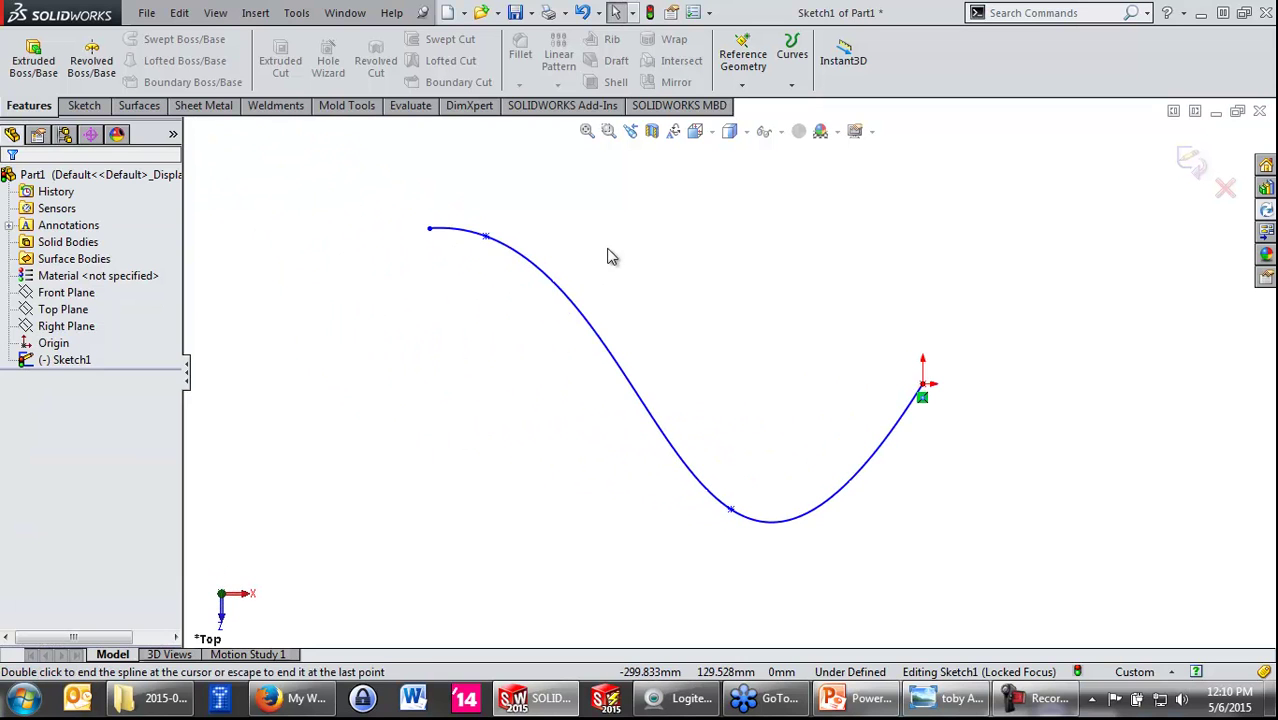
Step: Drag the spline's points and tangent handle to form a smooth S-curve
{"action": "left_click", "coordinate": [487, 239]}
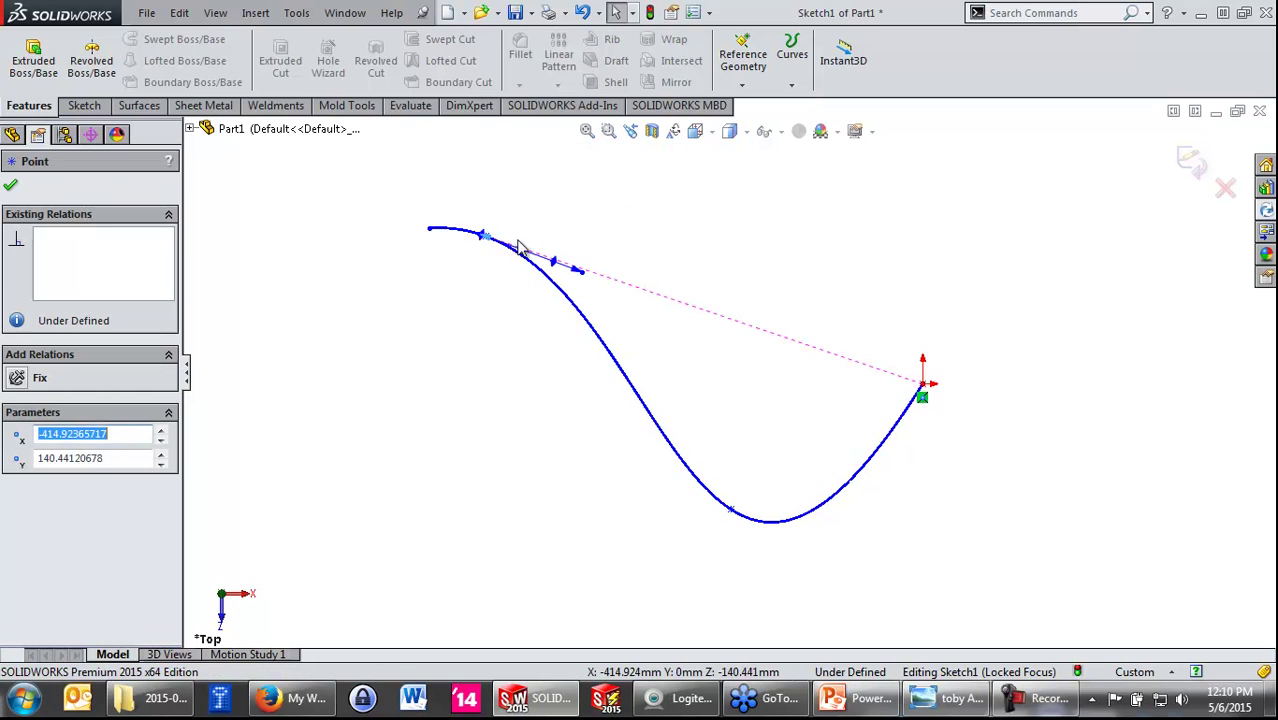
{"action": "left_click", "coordinate": [530, 216]}
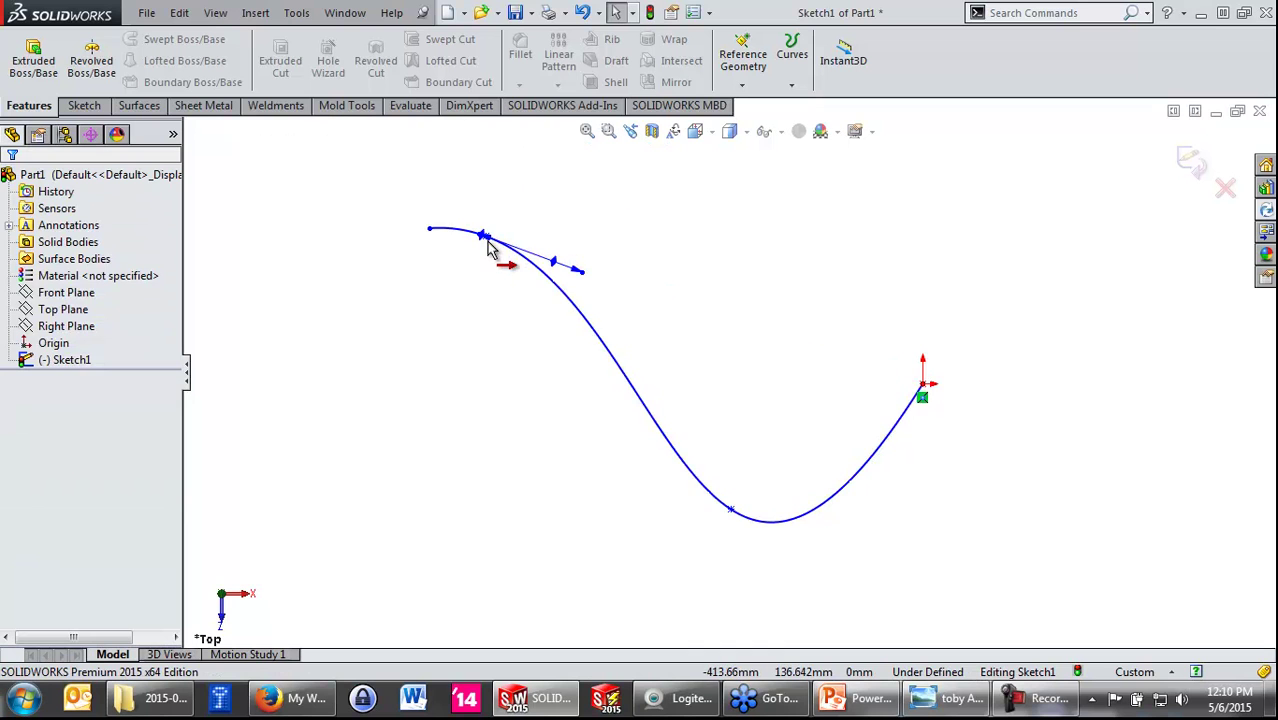
{"action": "left_click_drag", "start_coordinate": [487, 249], "coordinate": [580, 271]}
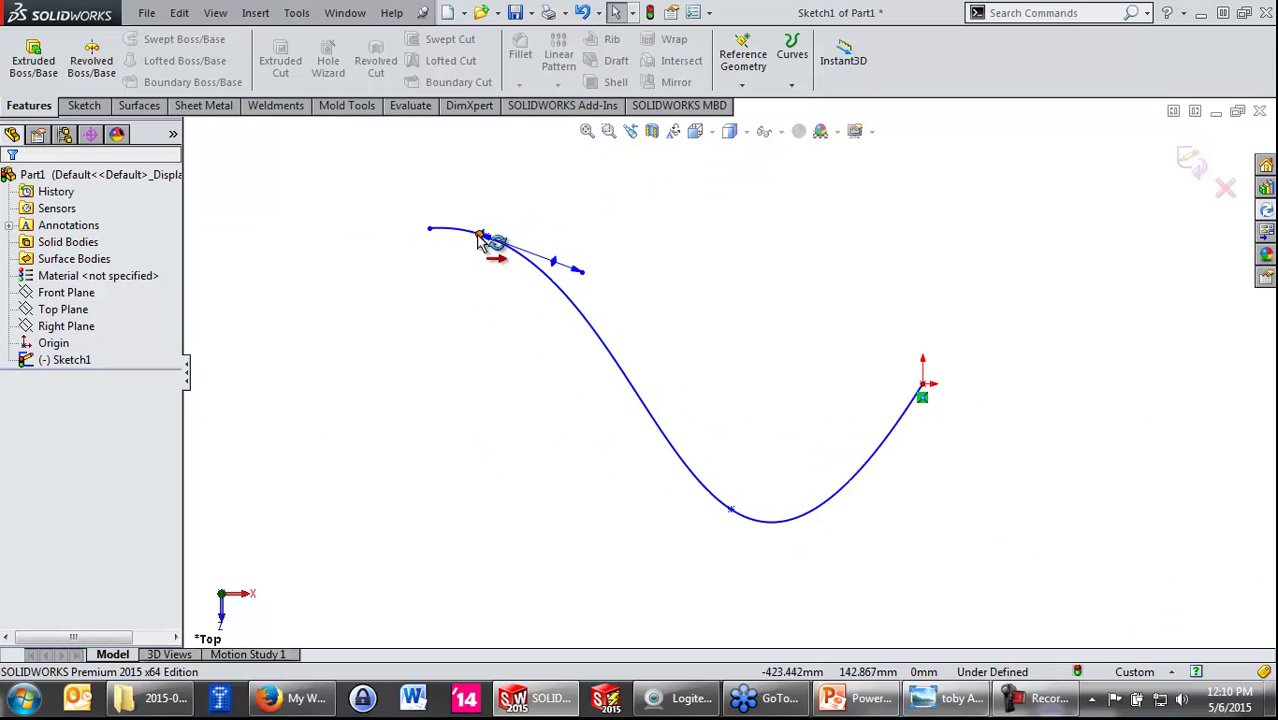
{"action": "mouse_move", "coordinate": [474, 231]}
{"action": "left_mouse_down"}
{"action": "mouse_move", "coordinate": [452, 215]}
{"action": "mouse_move", "coordinate": [429, 226]}
{"action": "left_mouse_up"}
{"action": "left_click_drag", "start_coordinate": [370, 287], "coordinate": [328, 344]}
{"action": "mouse_move", "coordinate": [488, 240]}
{"action": "left_mouse_down"}
{"action": "mouse_move", "coordinate": [588, 201]}
{"action": "mouse_move", "coordinate": [521, 177]}
{"action": "left_mouse_up"}
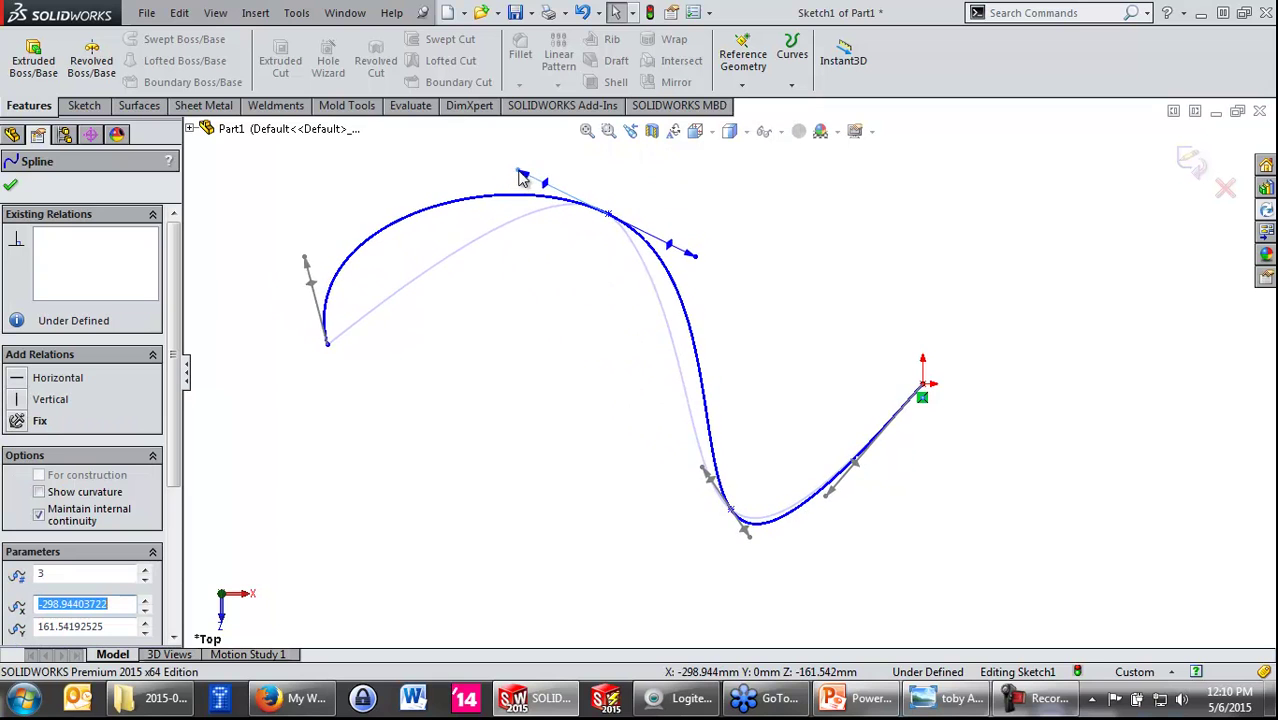
{"action": "left_click_drag", "start_coordinate": [521, 177], "coordinate": [541, 168]}
{"action": "left_click", "coordinate": [476, 417]}
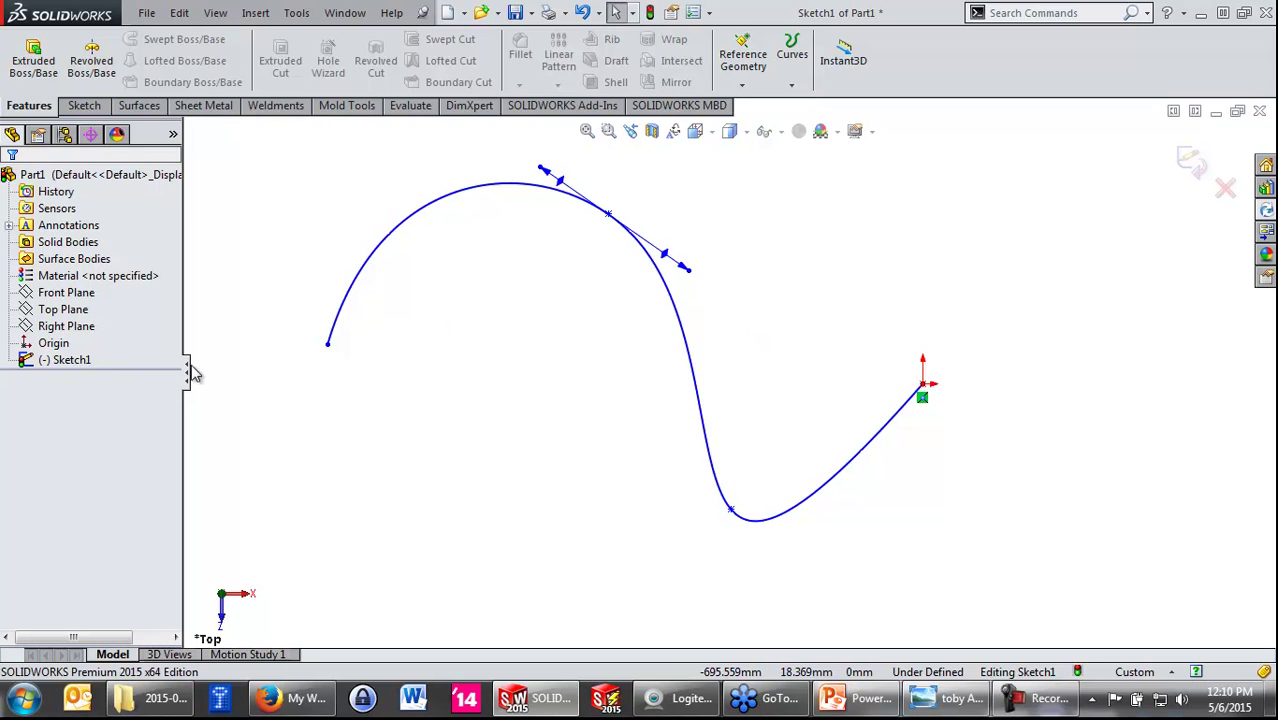
Step: Show curvature combs on the spline with scale 32 and density 67
{"action": "right_click", "coordinate": [432, 205]}
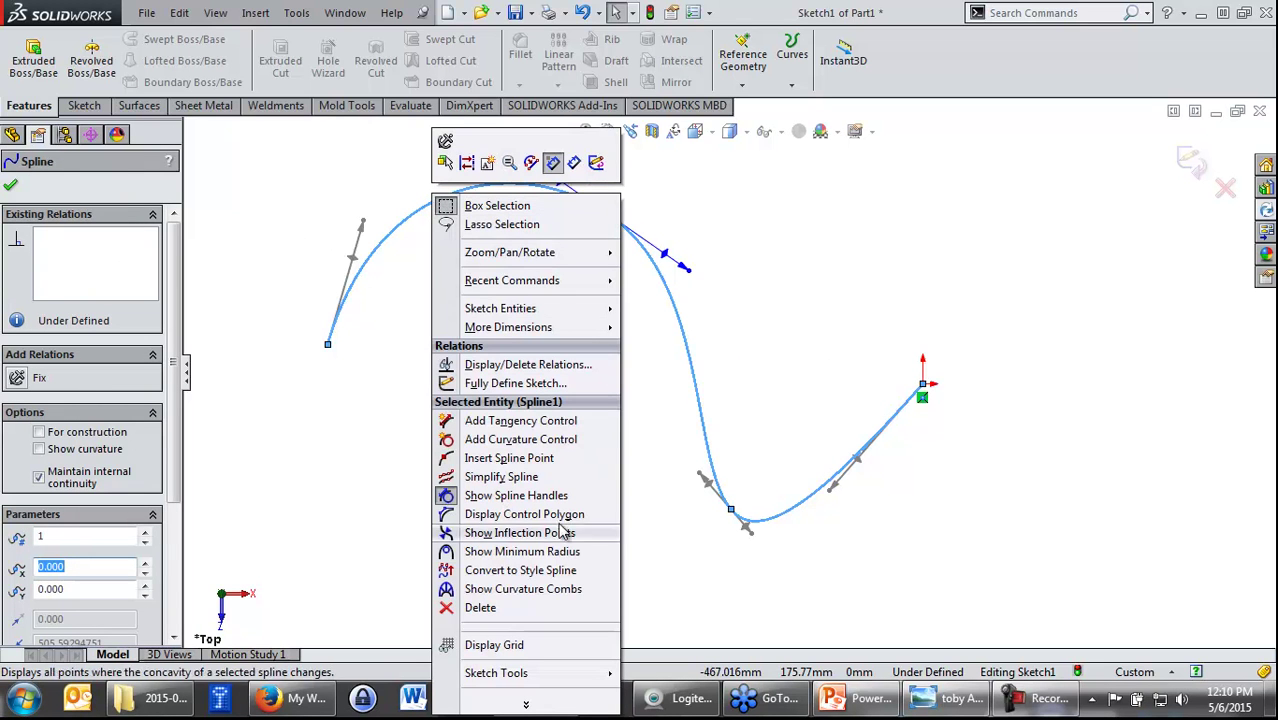
{"action": "left_click", "coordinate": [553, 591]}
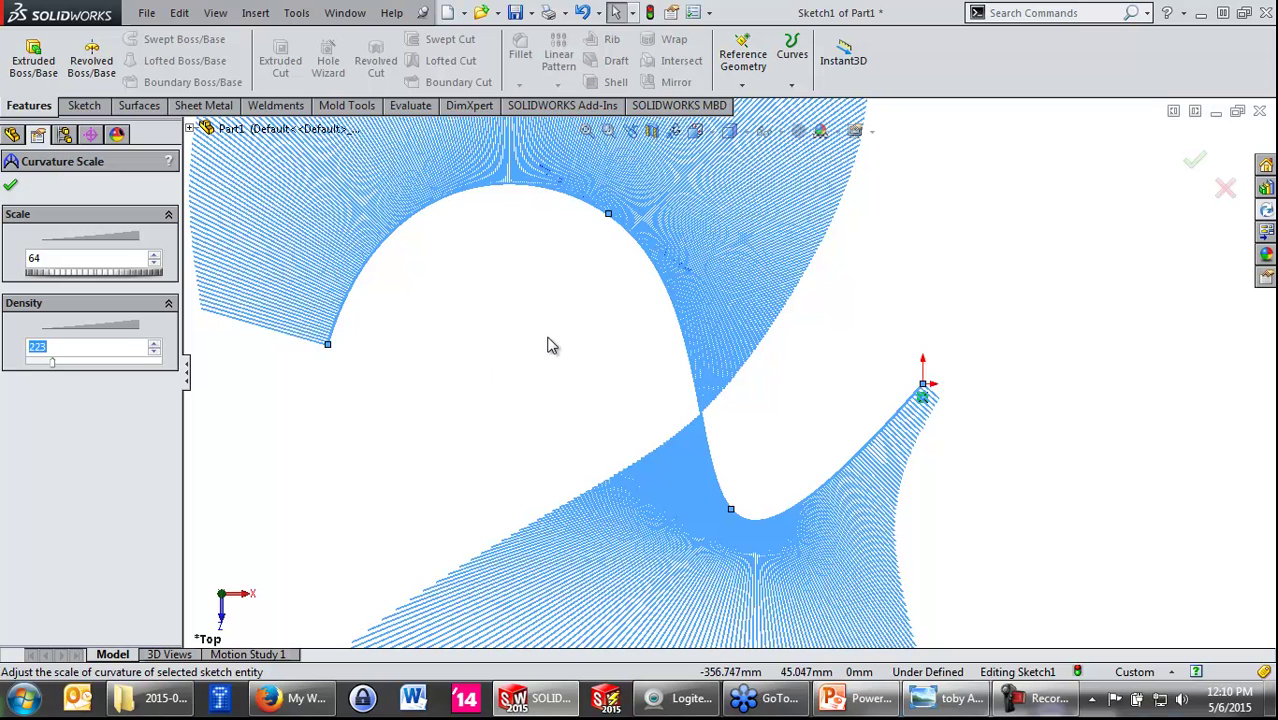
{"action": "scroll", "coordinate": [575, 340], "scroll_direction": "up", "scroll_amount": 5}
{"action": "scroll", "coordinate": [610, 350], "scroll_direction": "up", "scroll_amount": 1}
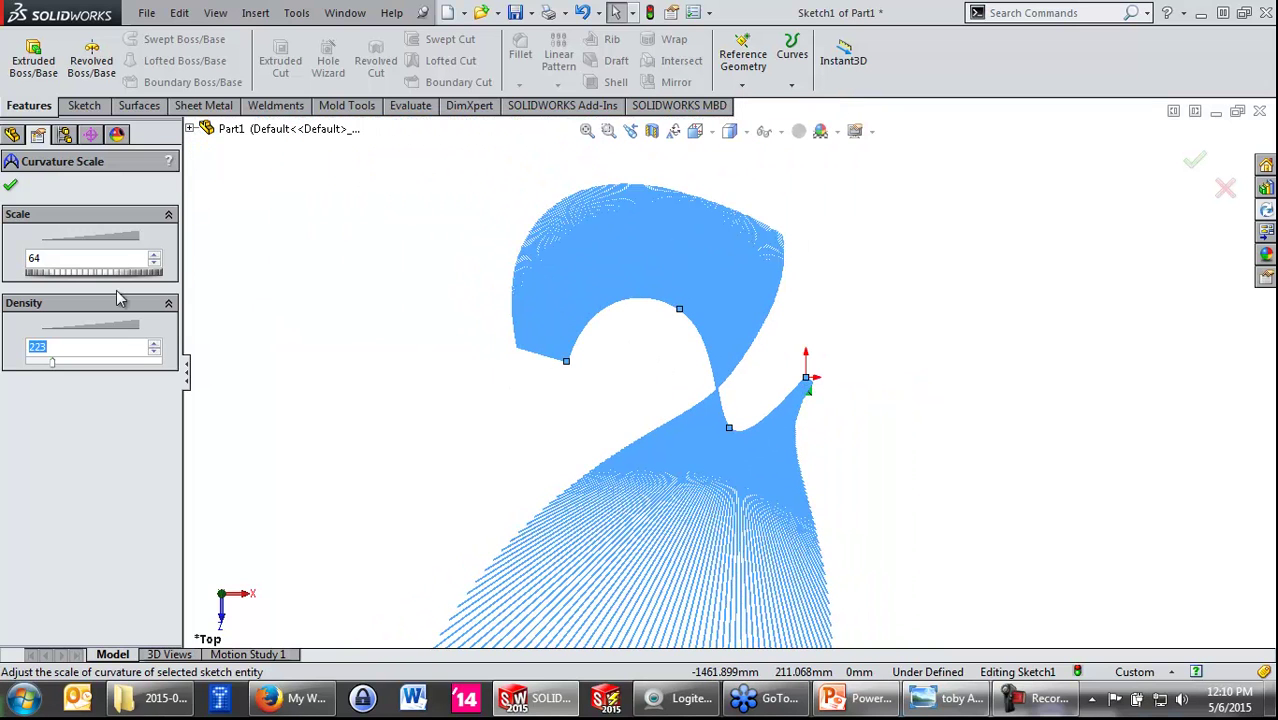
{"action": "left_click_drag", "start_coordinate": [140, 278], "coordinate": [66, 274]}
{"action": "left_click_drag", "start_coordinate": [43, 366], "coordinate": [41, 366]}
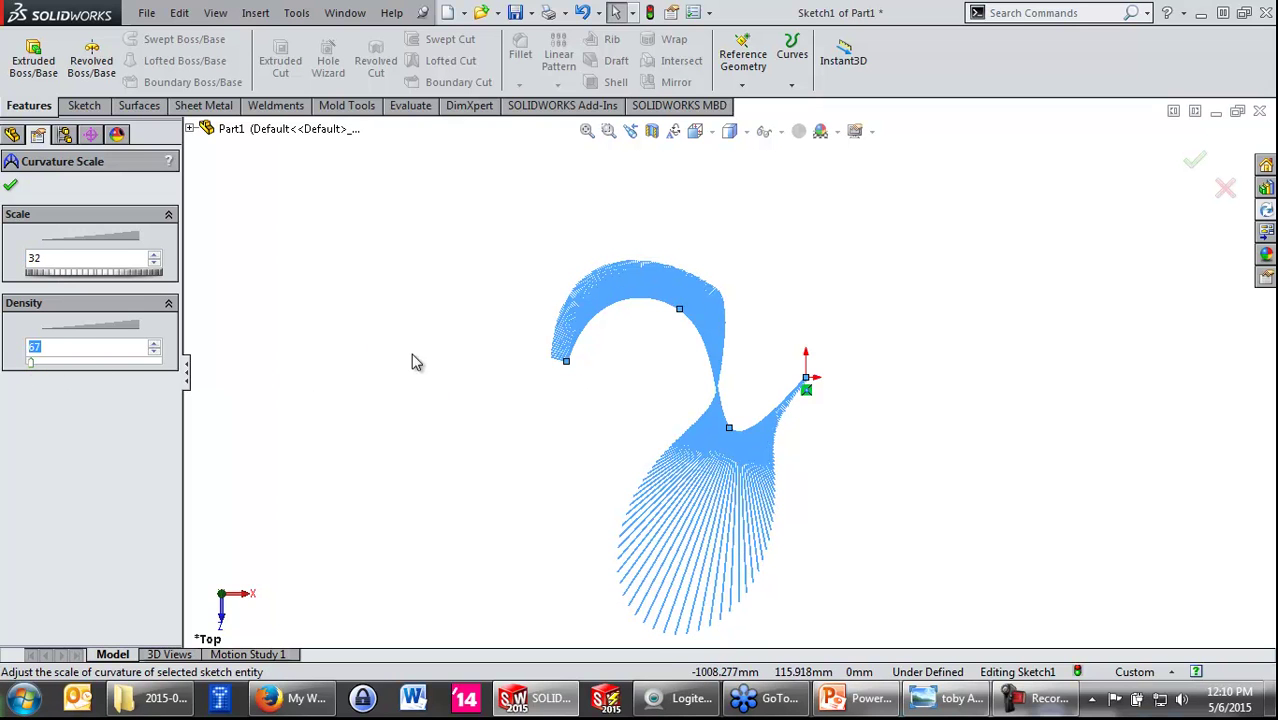
{"action": "left_click", "coordinate": [10, 181]}
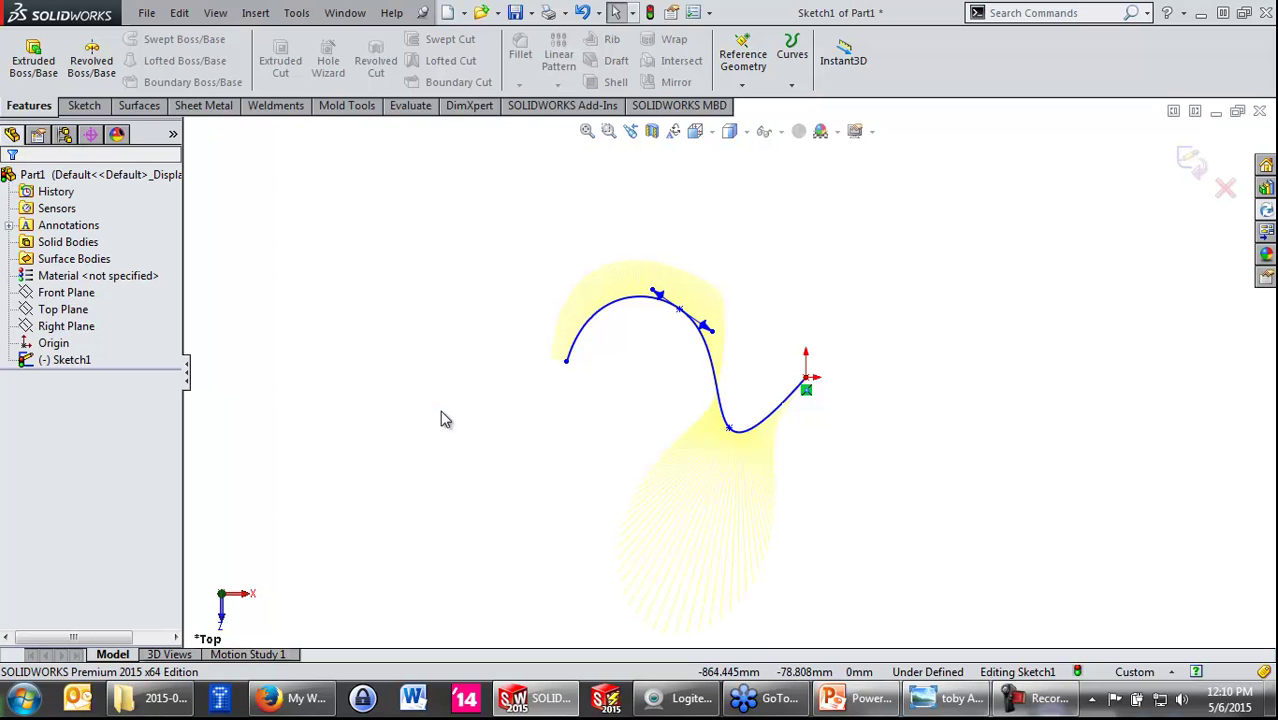
Step: Inspect the spline's curvature comb, then exit Sketch1
{"action": "scroll", "coordinate": [651, 459], "scroll_direction": "down", "scroll_amount": 1}
{"action": "scroll", "coordinate": [682, 500], "scroll_direction": "down", "scroll_amount": 2}
{"action": "scroll", "coordinate": [730, 343], "scroll_direction": "down", "scroll_amount": 1}
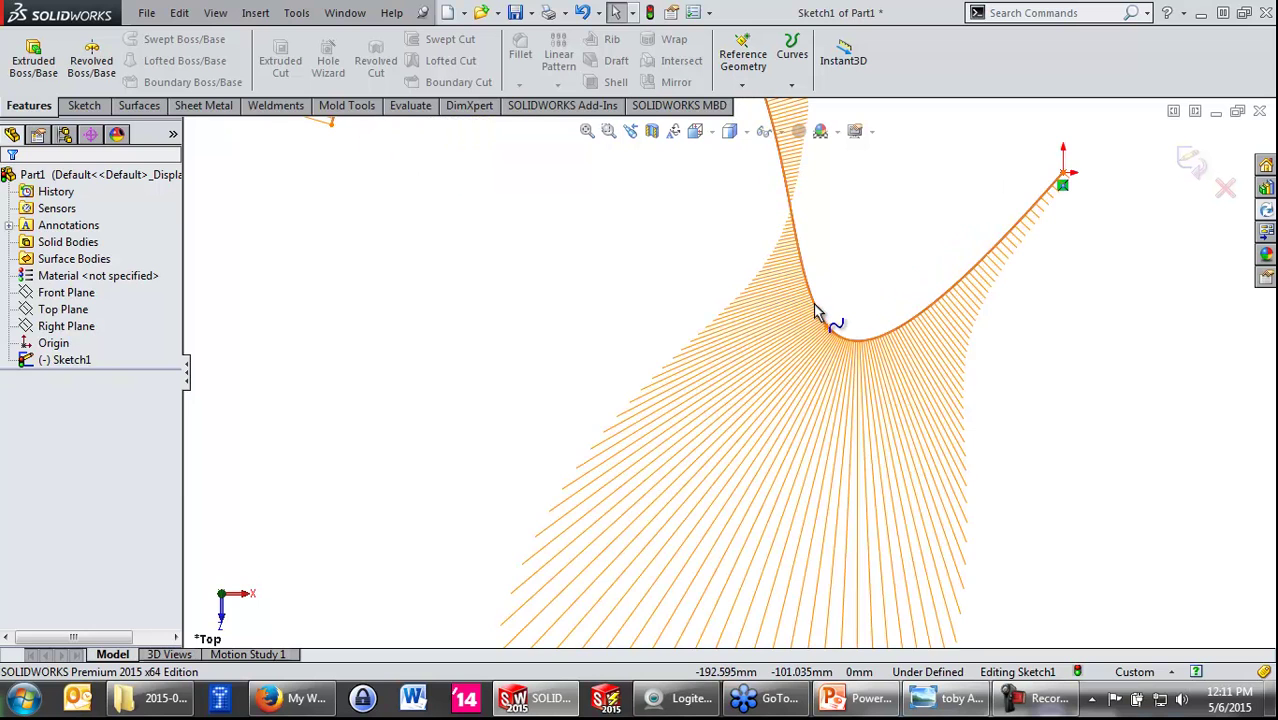
{"action": "left_click", "coordinate": [812, 315]}
{"action": "scroll", "coordinate": [657, 340], "scroll_direction": "up", "scroll_amount": 2}
{"action": "scroll", "coordinate": [657, 340], "scroll_direction": "up", "scroll_amount": 1}
{"action": "left_click", "coordinate": [659, 340]}
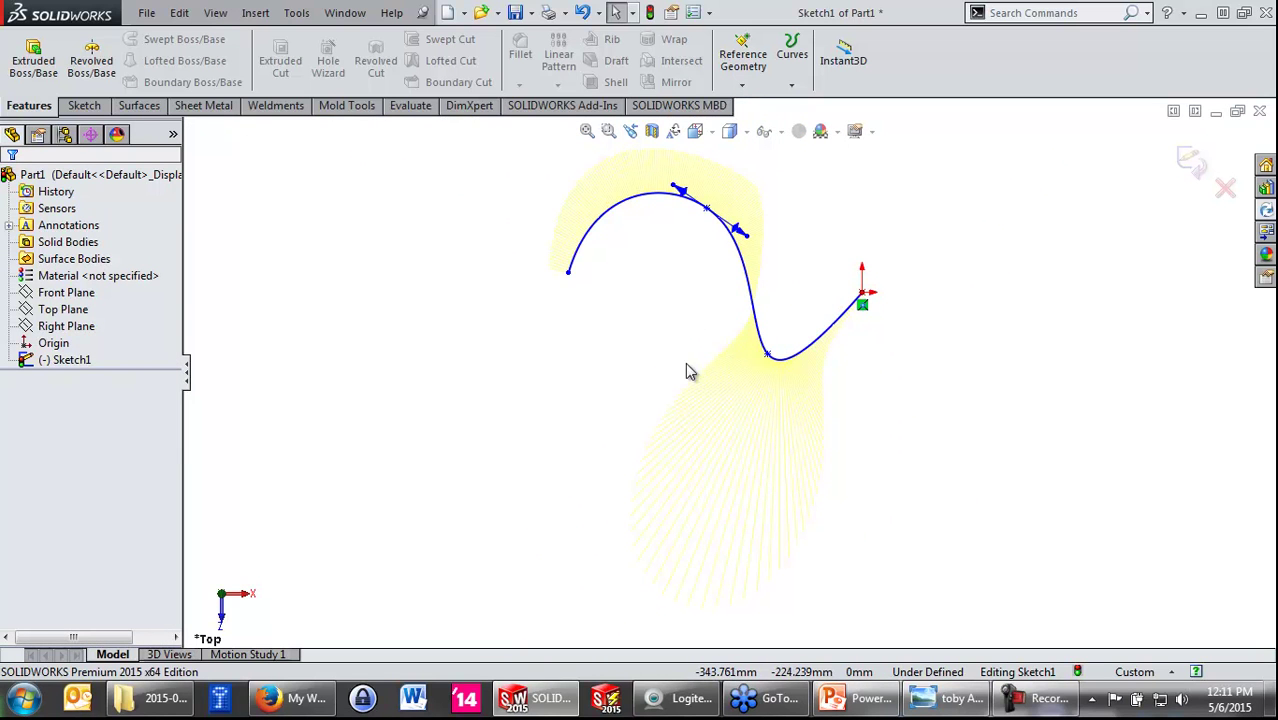
{"action": "left_click", "coordinate": [1193, 156]}
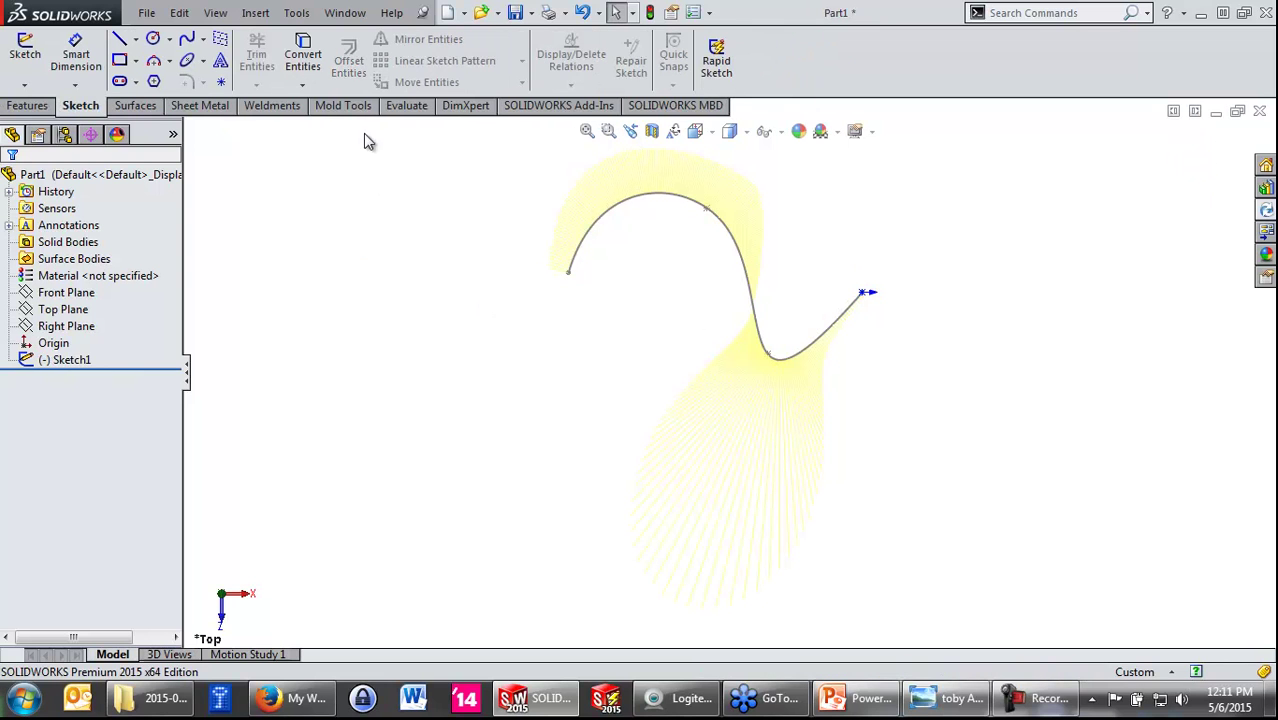
Step: Change the Temporary Graphics system colour to dark green
{"action": "left_click", "coordinate": [690, 12]}
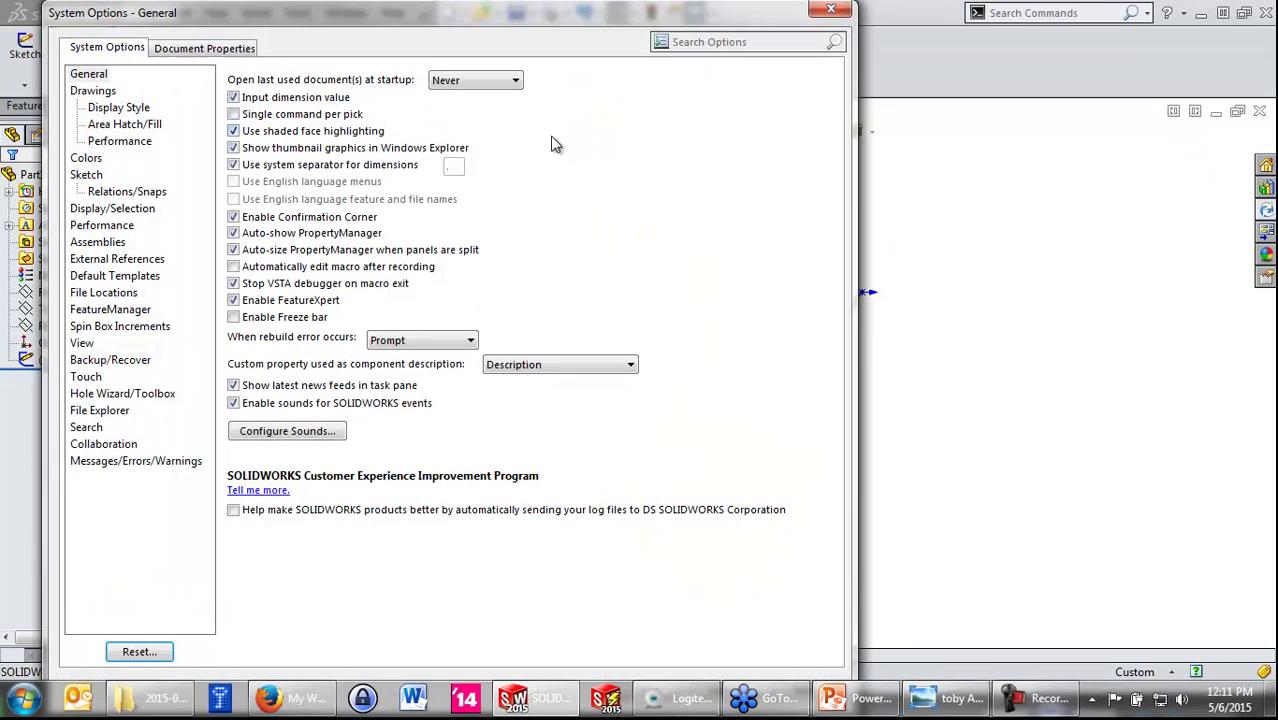
{"action": "left_click", "coordinate": [88, 160]}
{"action": "left_click", "coordinate": [285, 190]}
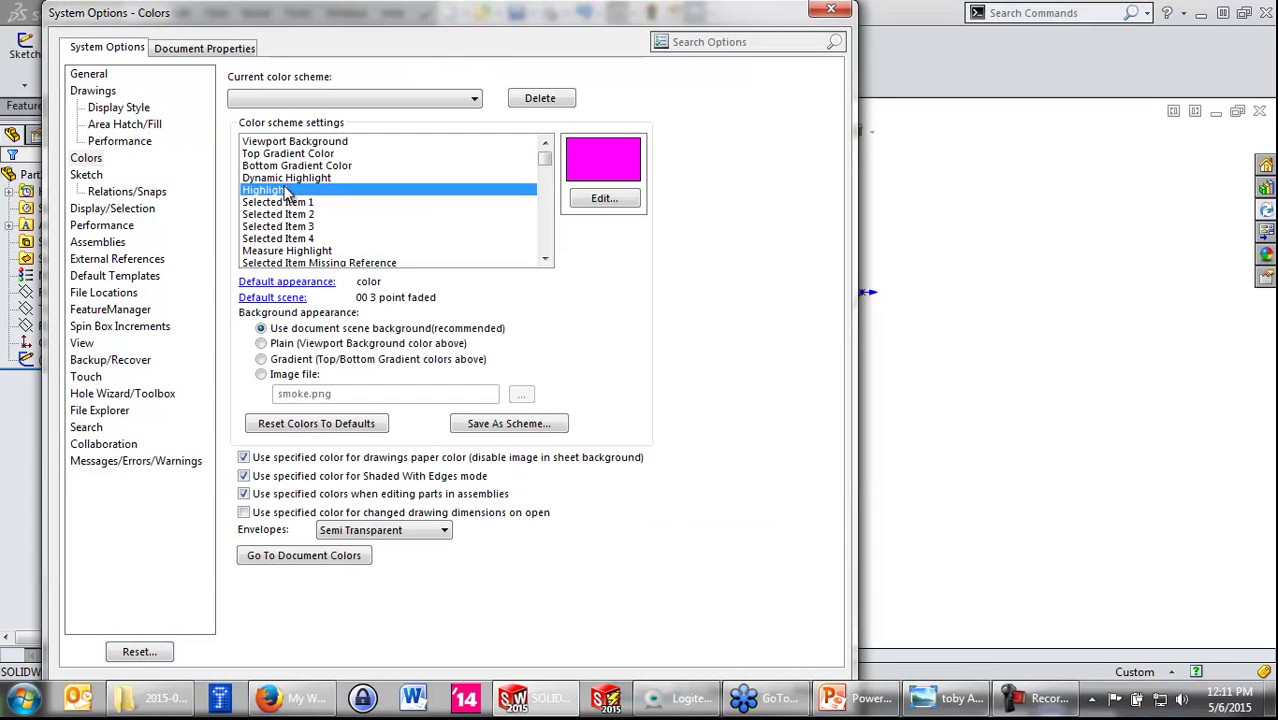
{"action": "key", "text": "t"}
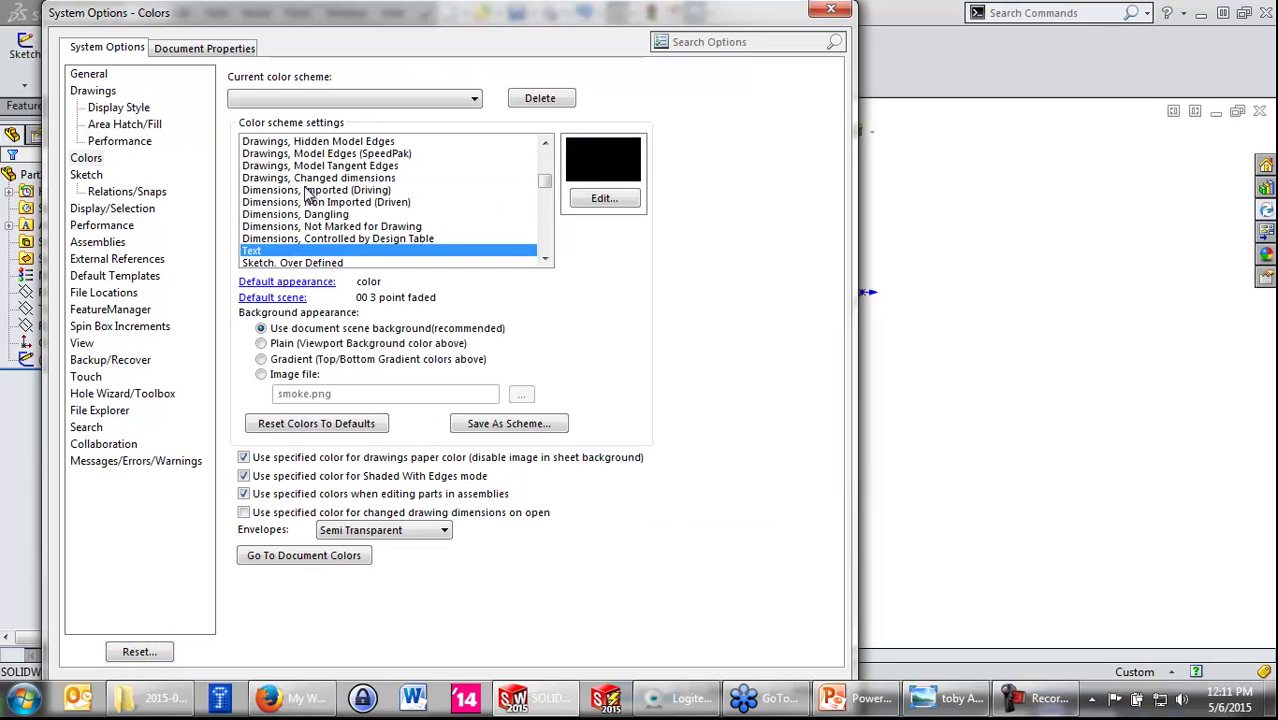
{"action": "key", "text": "t"}
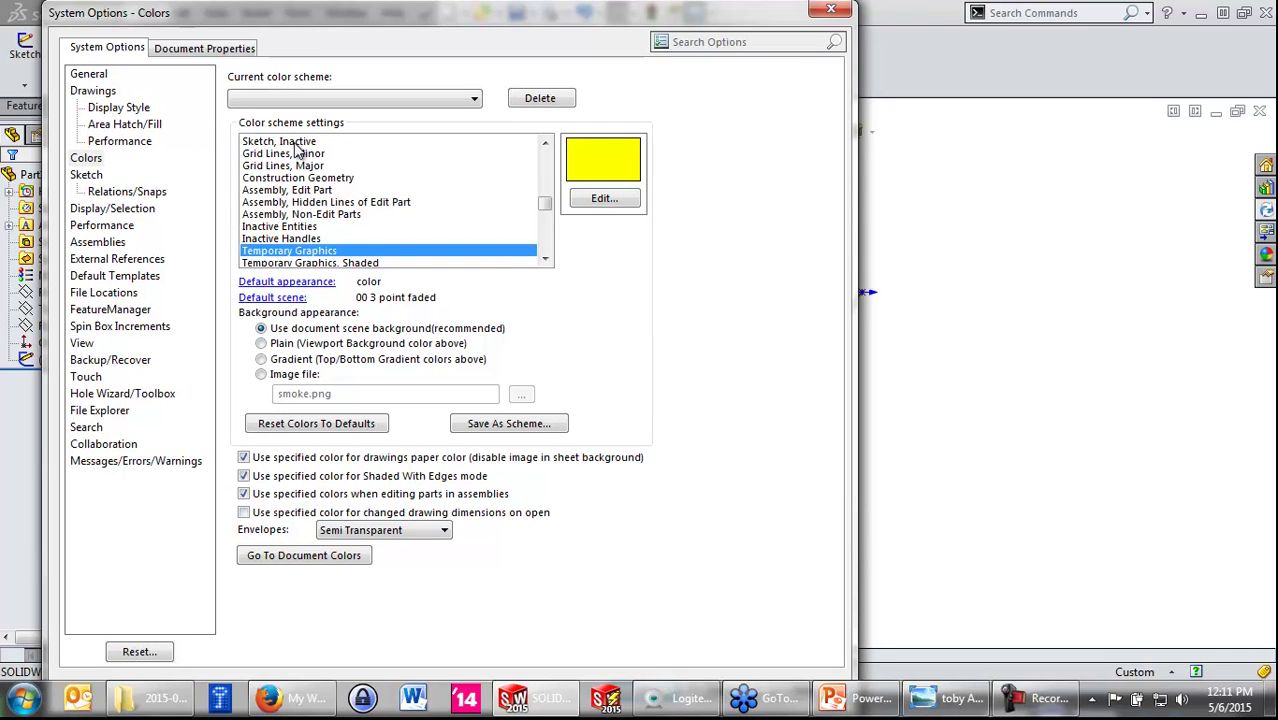
{"action": "left_click", "coordinate": [596, 201]}
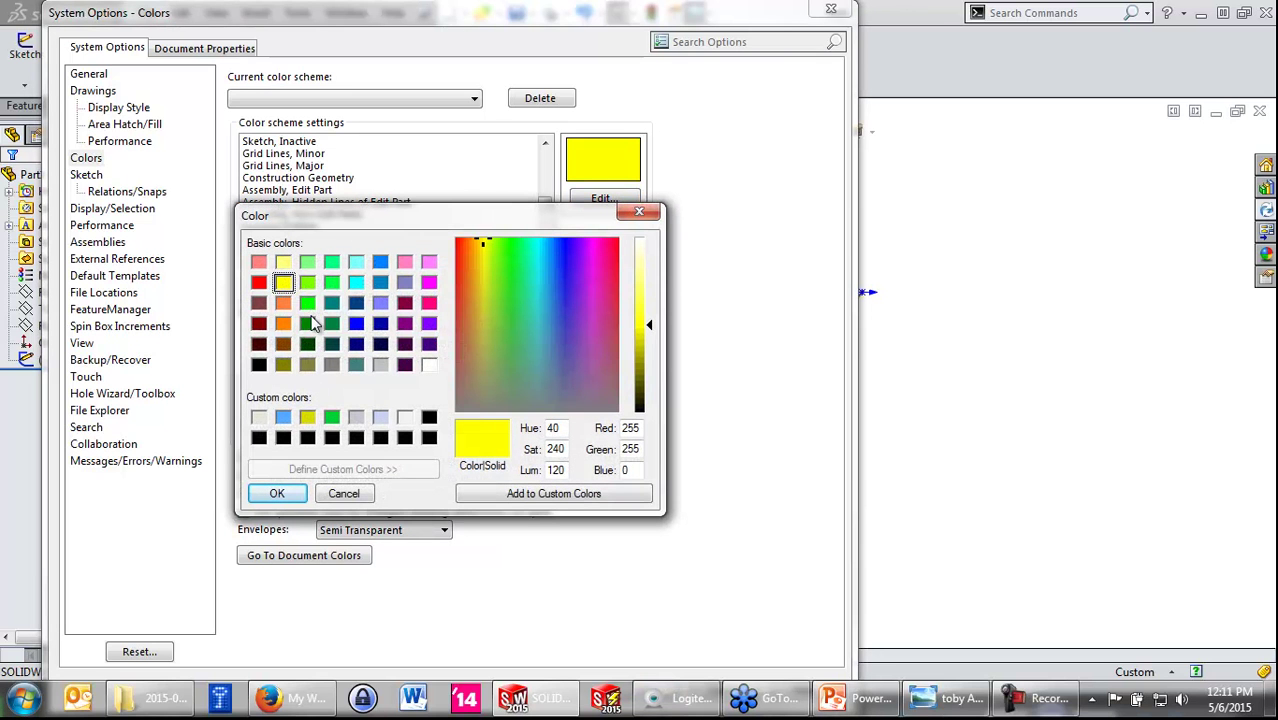
{"action": "left_click", "coordinate": [310, 323]}
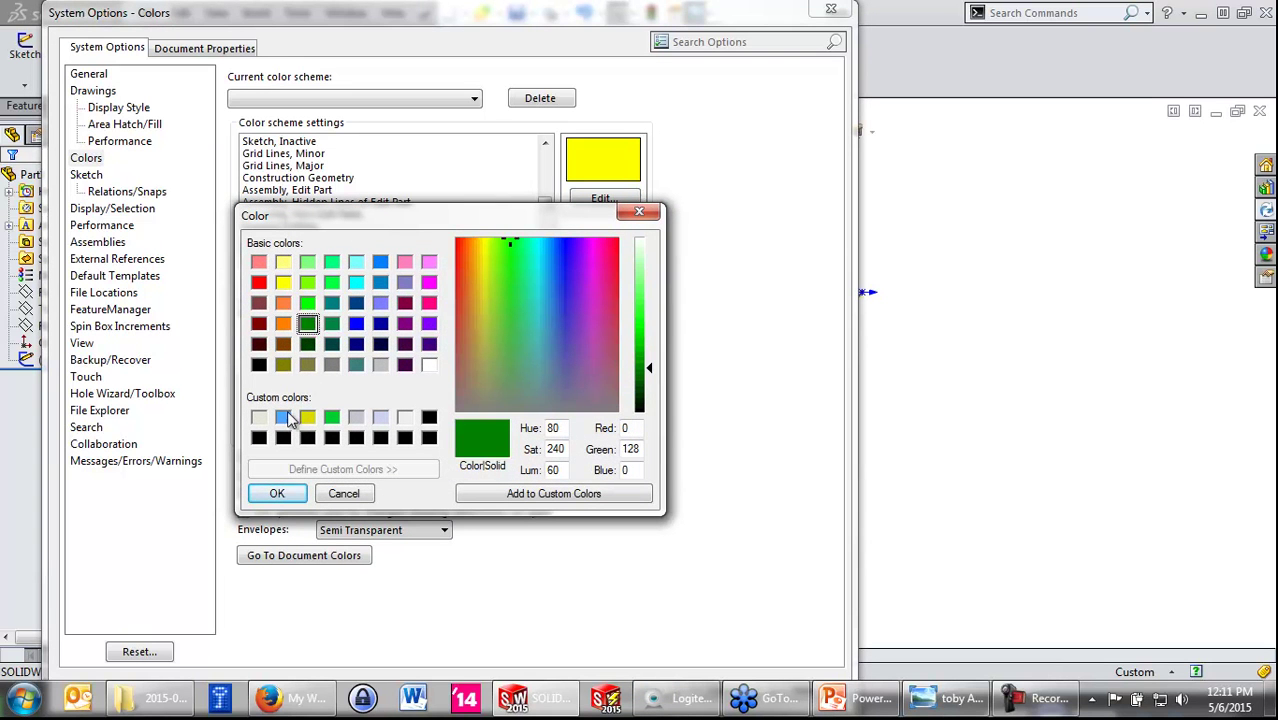
{"action": "left_click", "coordinate": [280, 492]}
Step: Set Temporary Graphics, Shaded to bright green and close System Options
{"action": "left_click", "coordinate": [337, 264]}
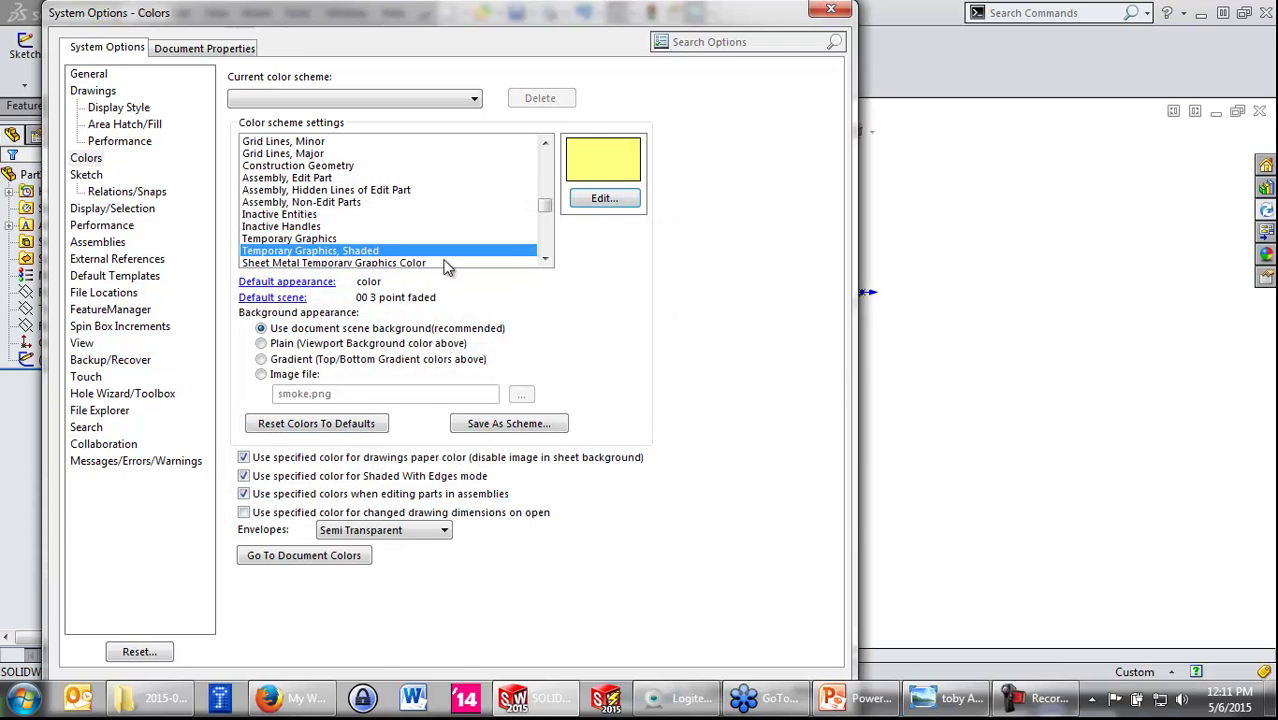
{"action": "left_click", "coordinate": [604, 199]}
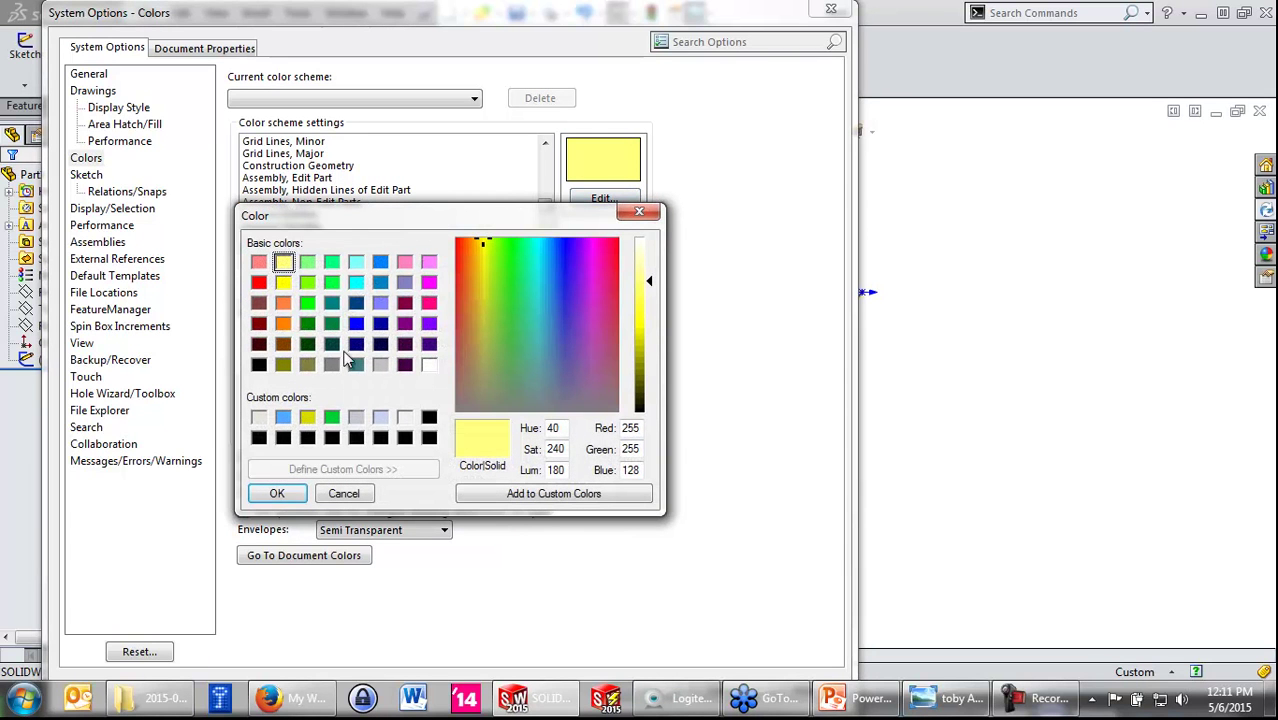
{"action": "left_click", "coordinate": [307, 302]}
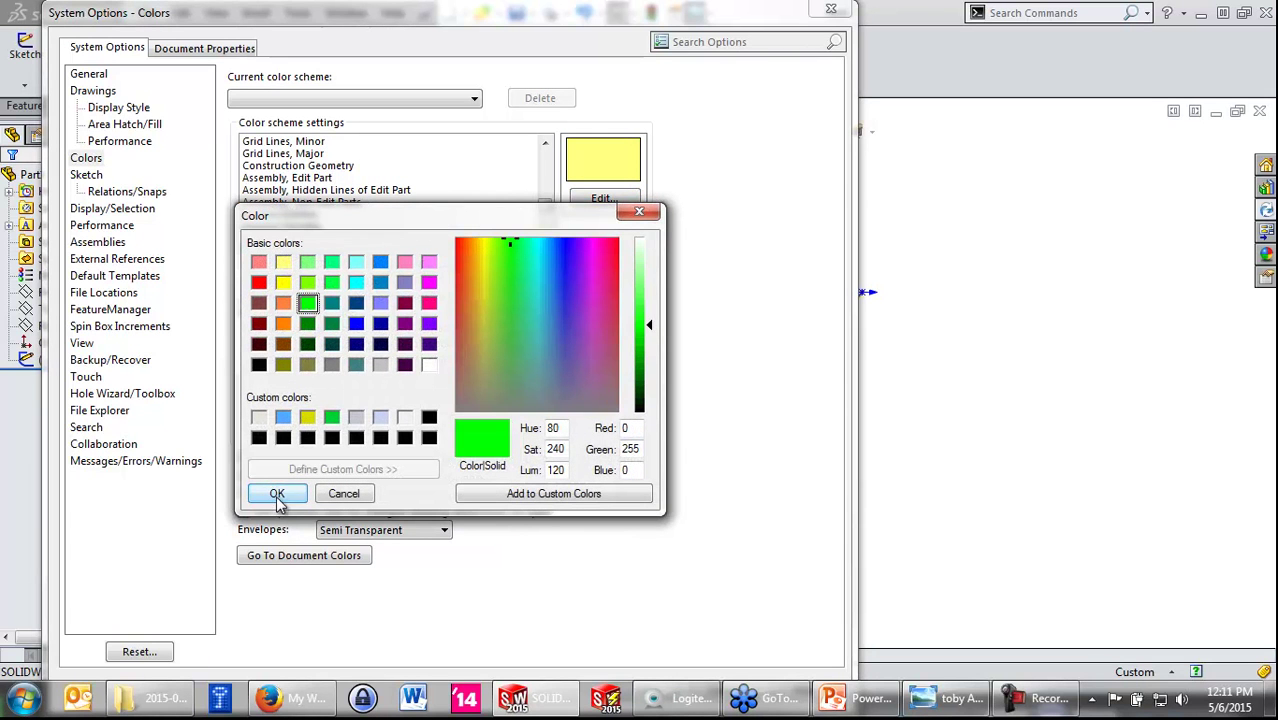
{"action": "left_click", "coordinate": [278, 497]}
{"action": "left_click", "coordinate": [87, 75]}
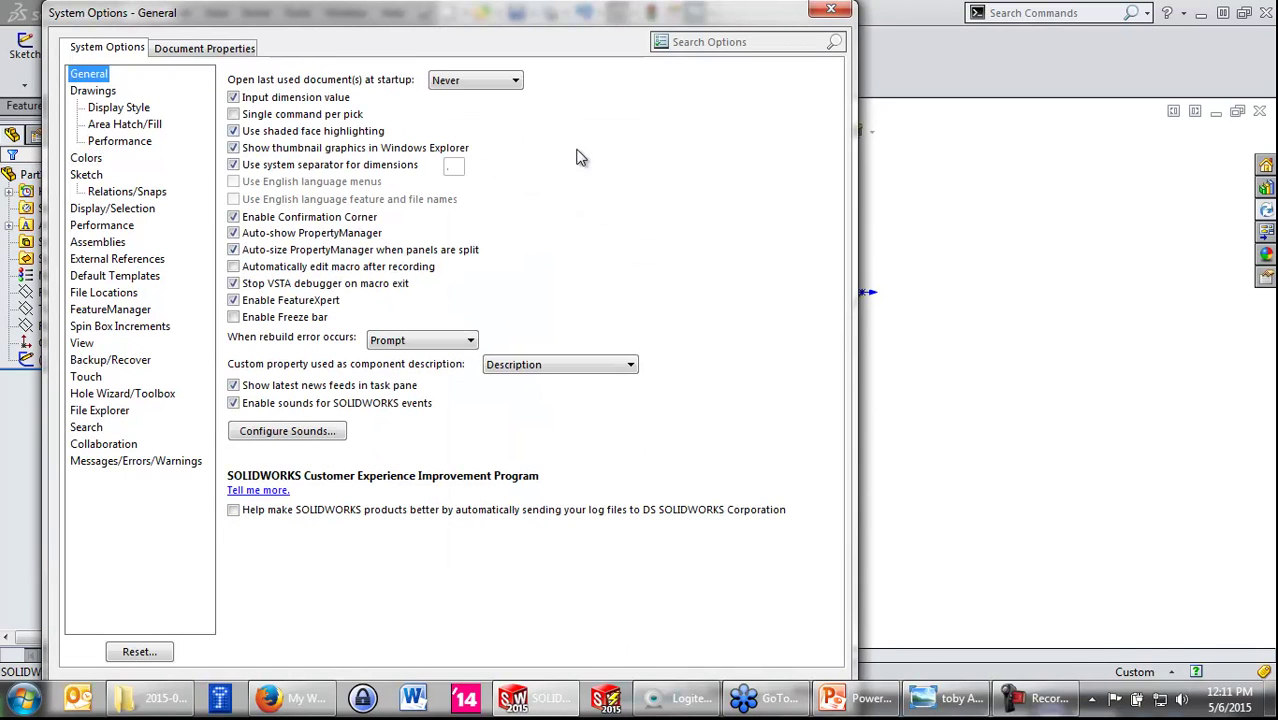
{"action": "key", "text": "Return"}
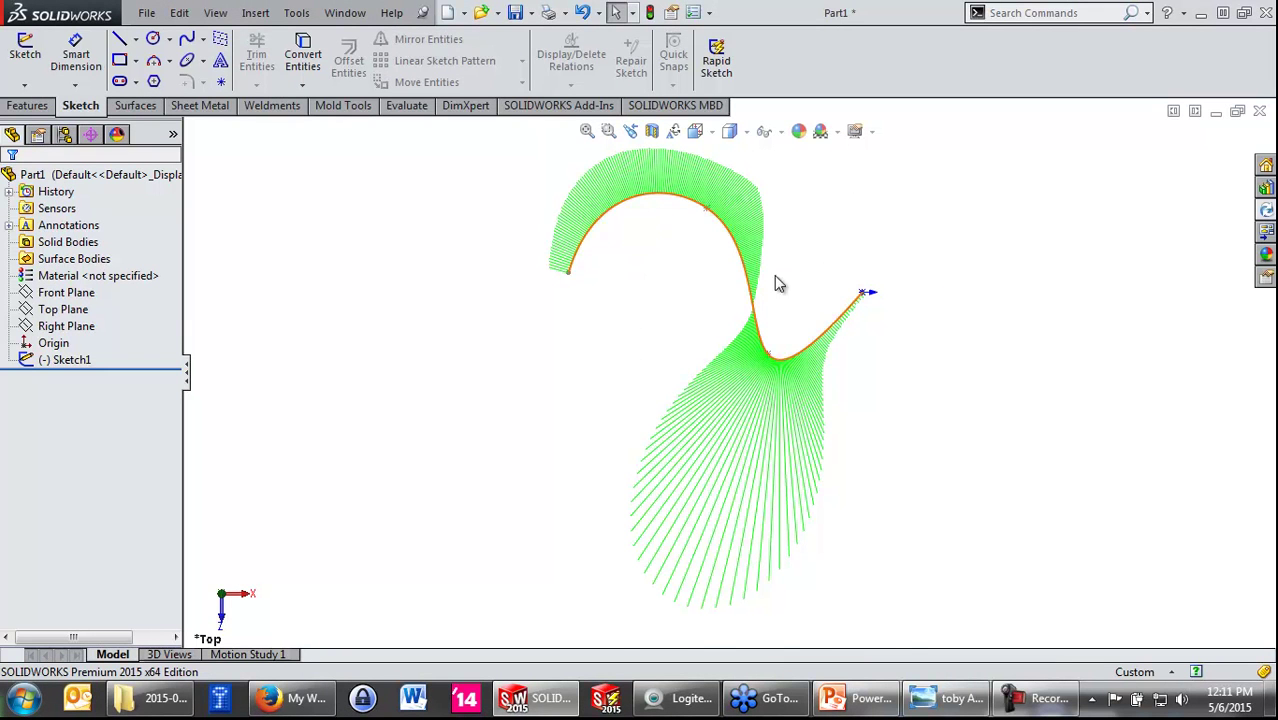
Step: Edit Sketch1, drag the spline's tangent to reshape its upper arc, then exit the sketch
{"action": "scroll", "coordinate": [774, 277], "scroll_direction": "down", "scroll_amount": 1}
{"action": "scroll", "coordinate": [765, 200], "scroll_direction": "down", "scroll_amount": 2}
{"action": "scroll", "coordinate": [756, 214], "scroll_direction": "down", "scroll_amount": 2}
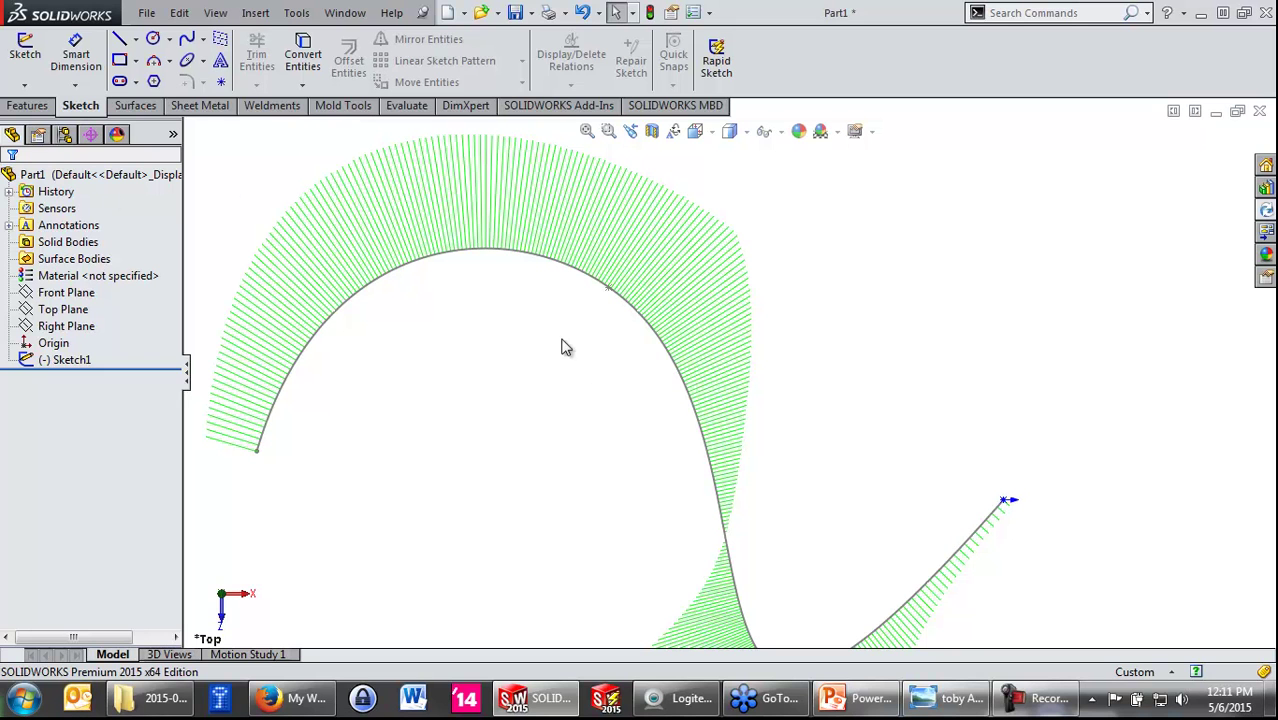
{"action": "right_click", "coordinate": [640, 325]}
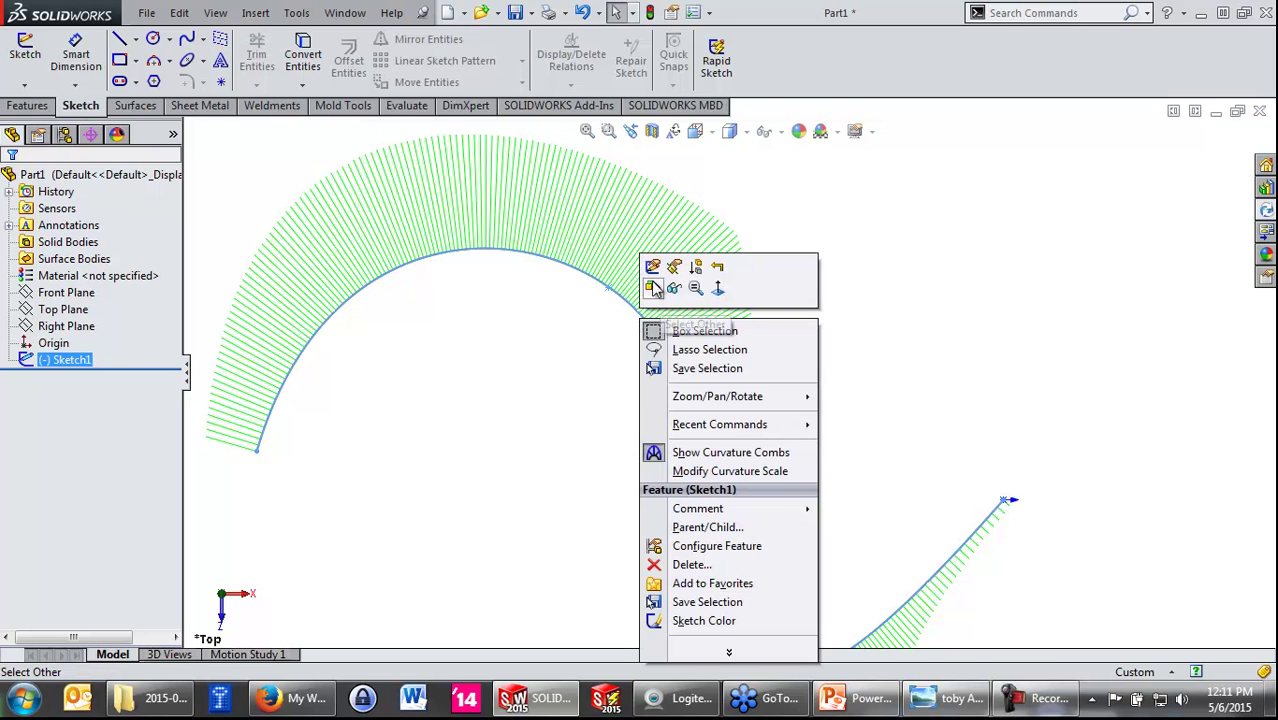
{"action": "left_click", "coordinate": [652, 289]}
{"action": "mouse_move", "coordinate": [711, 366]}
{"action": "left_mouse_down"}
{"action": "mouse_move", "coordinate": [708, 381]}
{"action": "mouse_move", "coordinate": [762, 375]}
{"action": "mouse_move", "coordinate": [764, 418]}
{"action": "mouse_move", "coordinate": [724, 410]}
{"action": "left_mouse_up"}
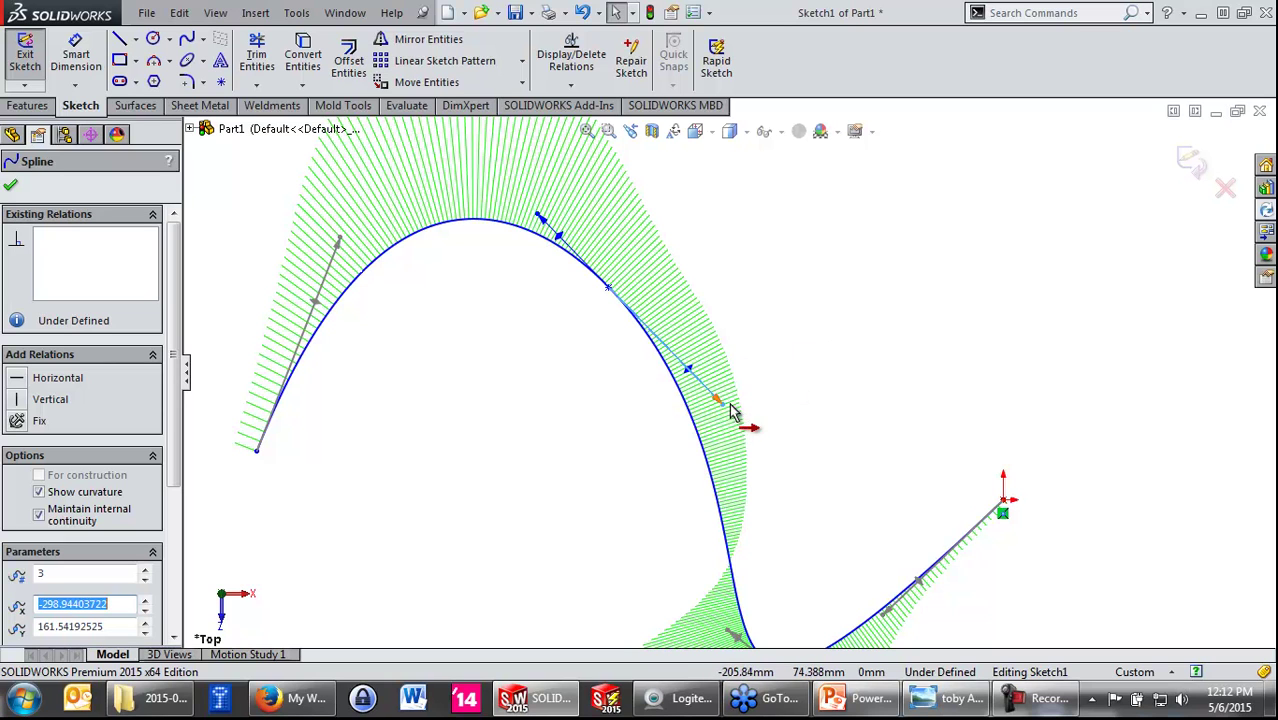
{"action": "mouse_move", "coordinate": [724, 410]}
{"action": "left_mouse_down"}
{"action": "mouse_move", "coordinate": [708, 425]}
{"action": "mouse_move", "coordinate": [778, 368]}
{"action": "mouse_move", "coordinate": [739, 337]}
{"action": "mouse_move", "coordinate": [706, 340]}
{"action": "mouse_move", "coordinate": [733, 337]}
{"action": "left_mouse_up"}
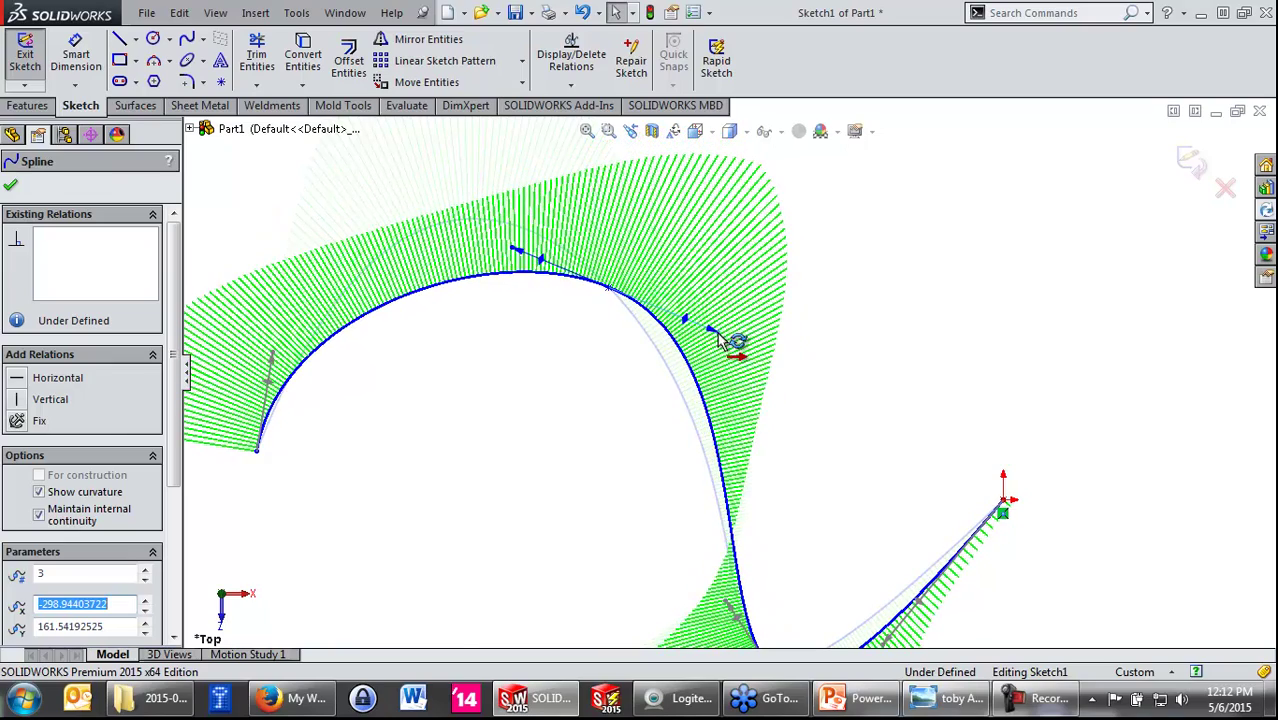
{"action": "left_click", "coordinate": [852, 394]}
{"action": "scroll", "coordinate": [850, 394], "scroll_direction": "up", "scroll_amount": 3}
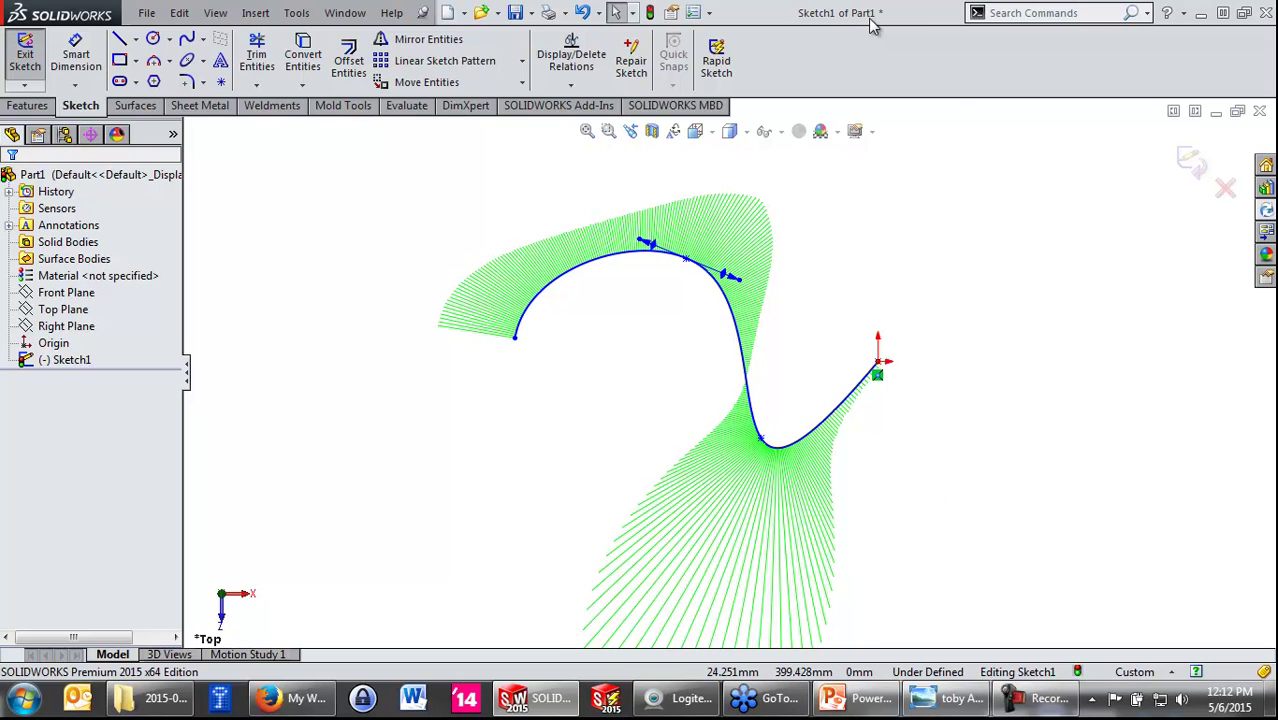
{"action": "left_click", "coordinate": [1190, 165]}
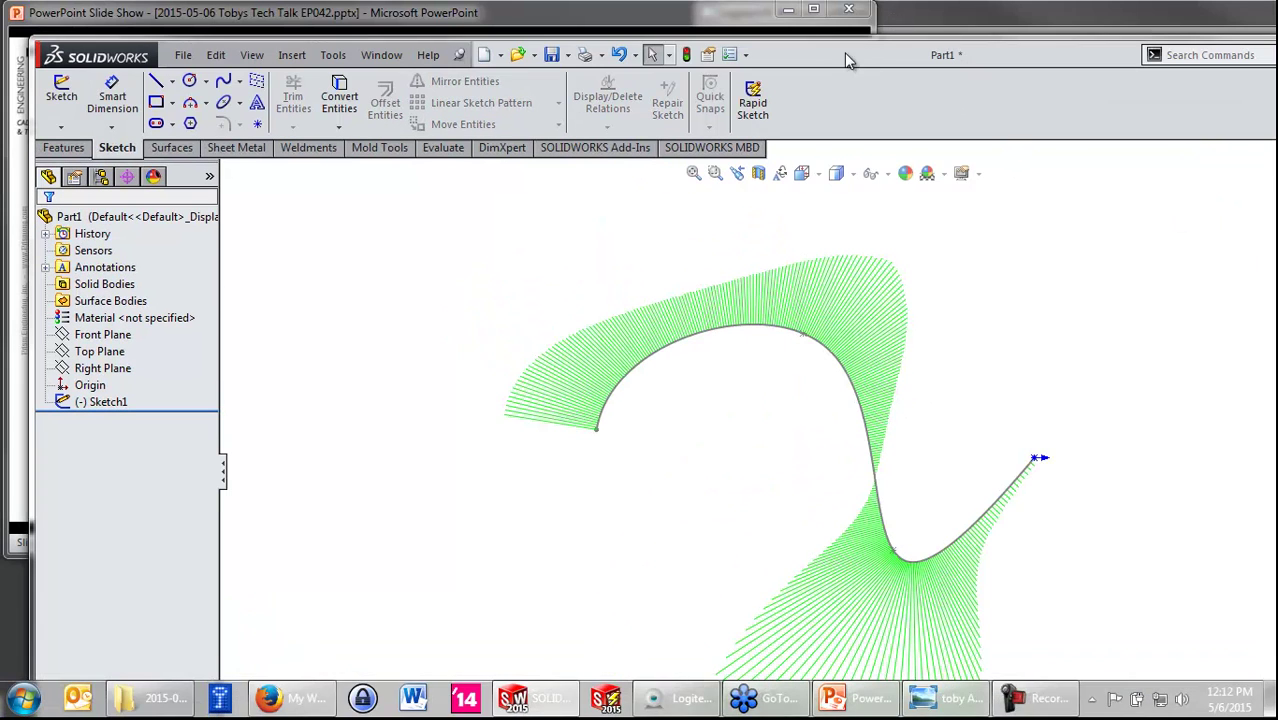
Step: Shrink the SOLIDWORKS window to the upper left and open System Options on Colors
{"action": "left_click_drag", "start_coordinate": [33, 40], "coordinate": [482, 224]}
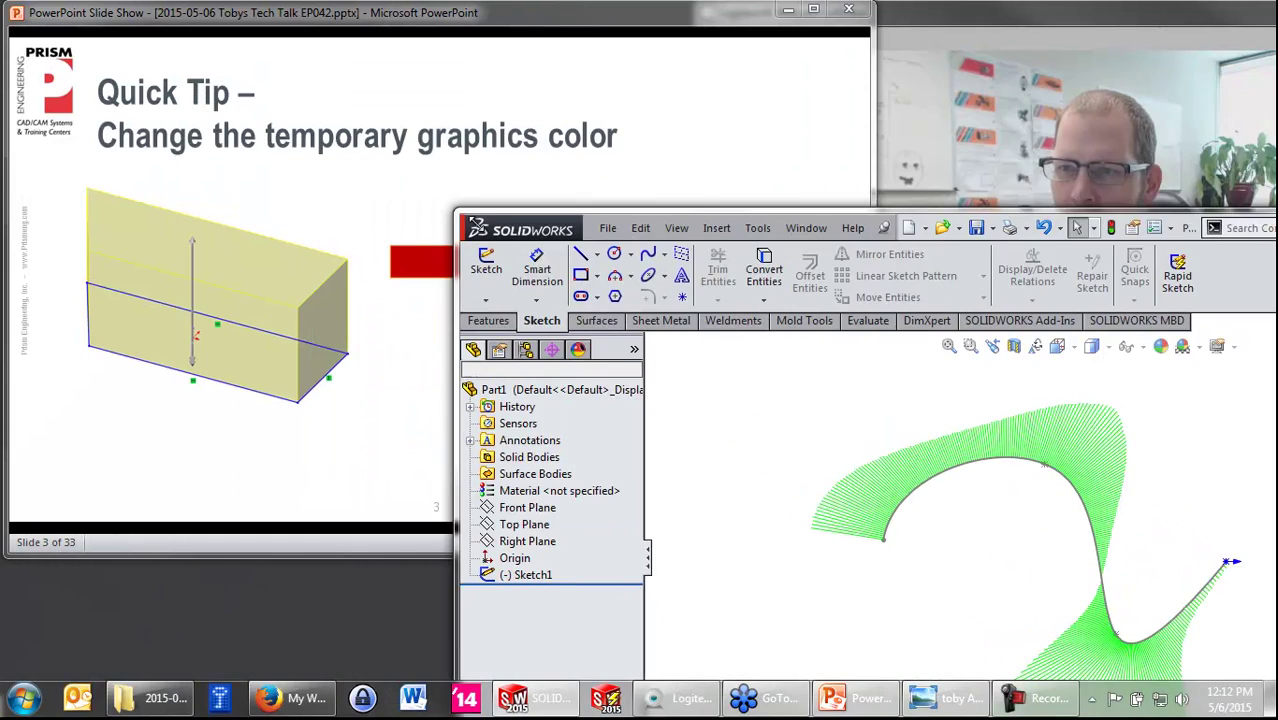
{"action": "left_click_drag", "start_coordinate": [548, 250], "coordinate": [75, 30]}
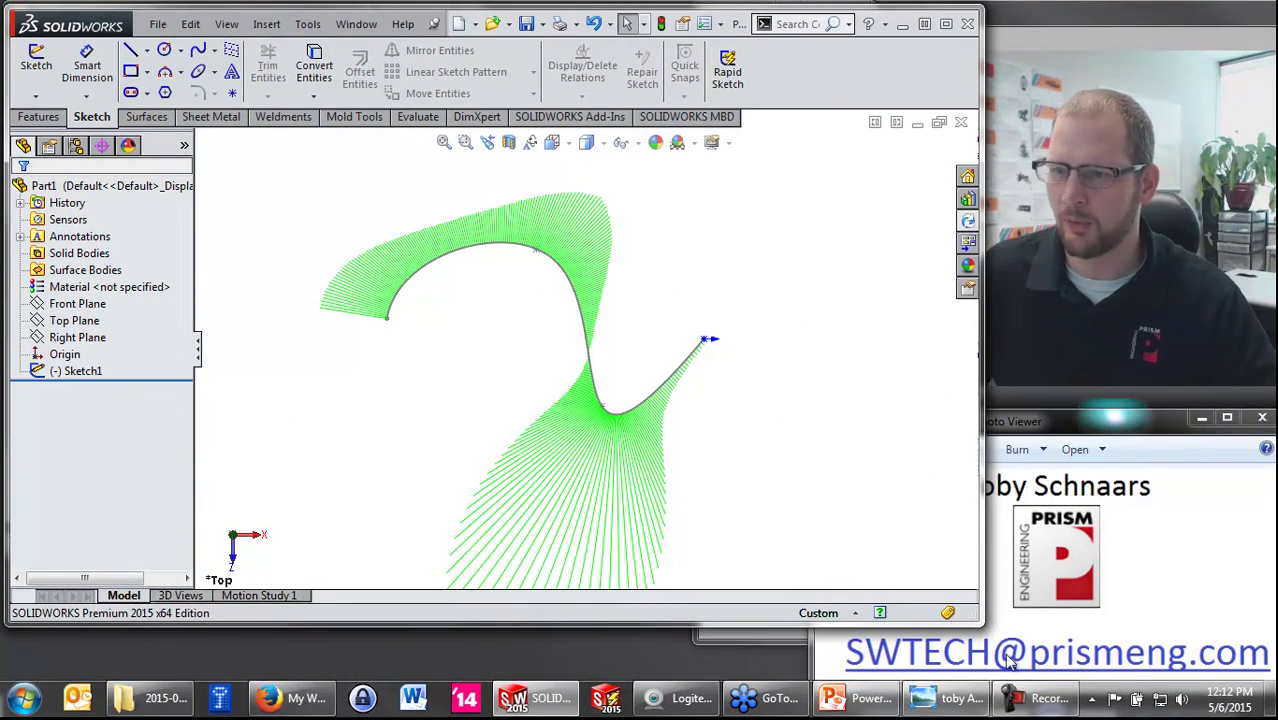
{"action": "left_click_drag", "start_coordinate": [975, 617], "coordinate": [966, 640]}
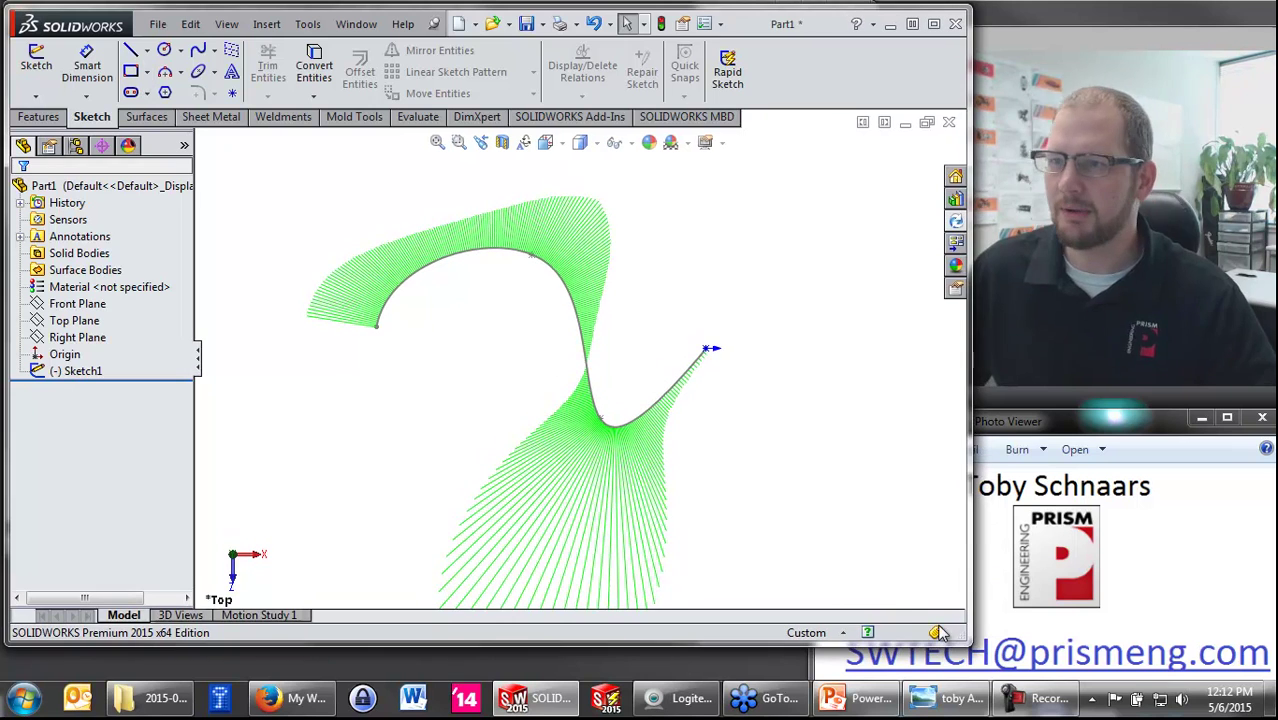
{"action": "left_click", "coordinate": [706, 22]}
{"action": "left_click", "coordinate": [85, 159]}
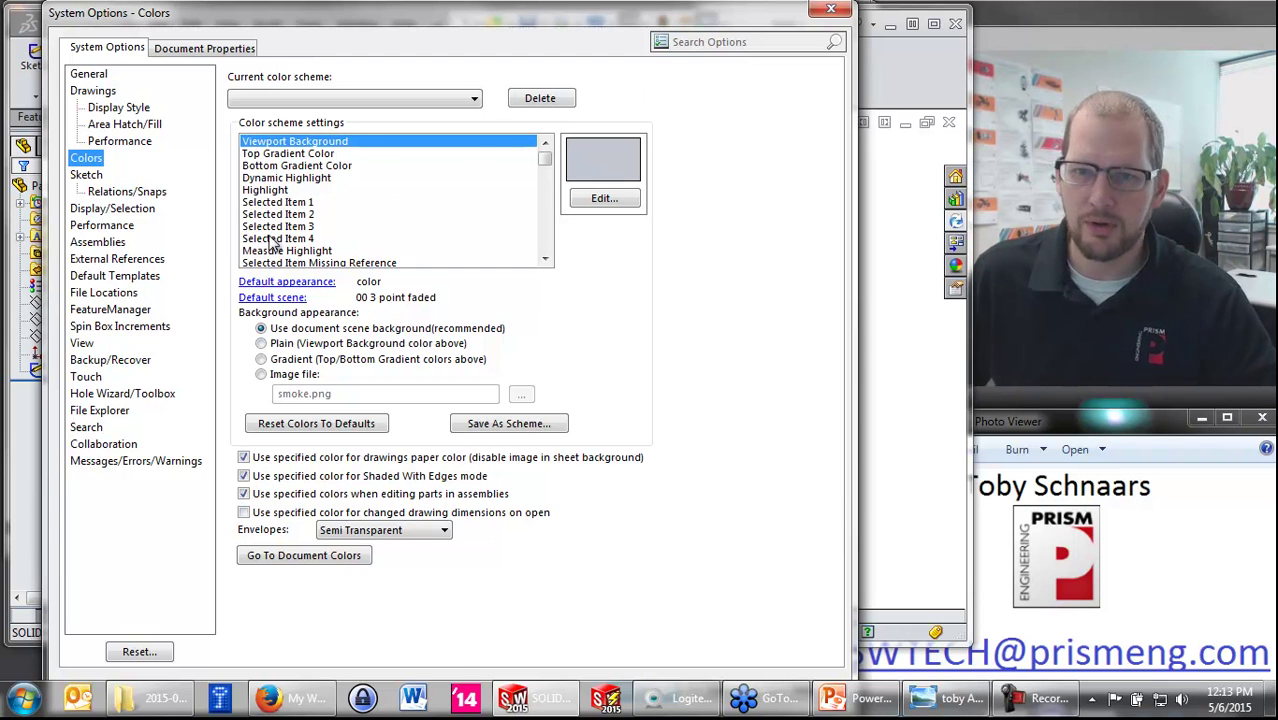
Step: Browse the colour scheme to Temporary Graphics, Shaded, close Options, then reopen it on Colors
{"action": "left_click", "coordinate": [312, 225]}
{"action": "key", "text": "t"}
{"action": "scroll", "coordinate": [340, 233], "scroll_direction": "down", "scroll_amount": 2}
{"action": "scroll", "coordinate": [345, 235], "scroll_direction": "down", "scroll_amount": 3}
{"action": "scroll", "coordinate": [320, 230], "scroll_direction": "down", "scroll_amount": 2}
{"action": "left_click", "coordinate": [311, 217]}
{"action": "left_click", "coordinate": [310, 227]}
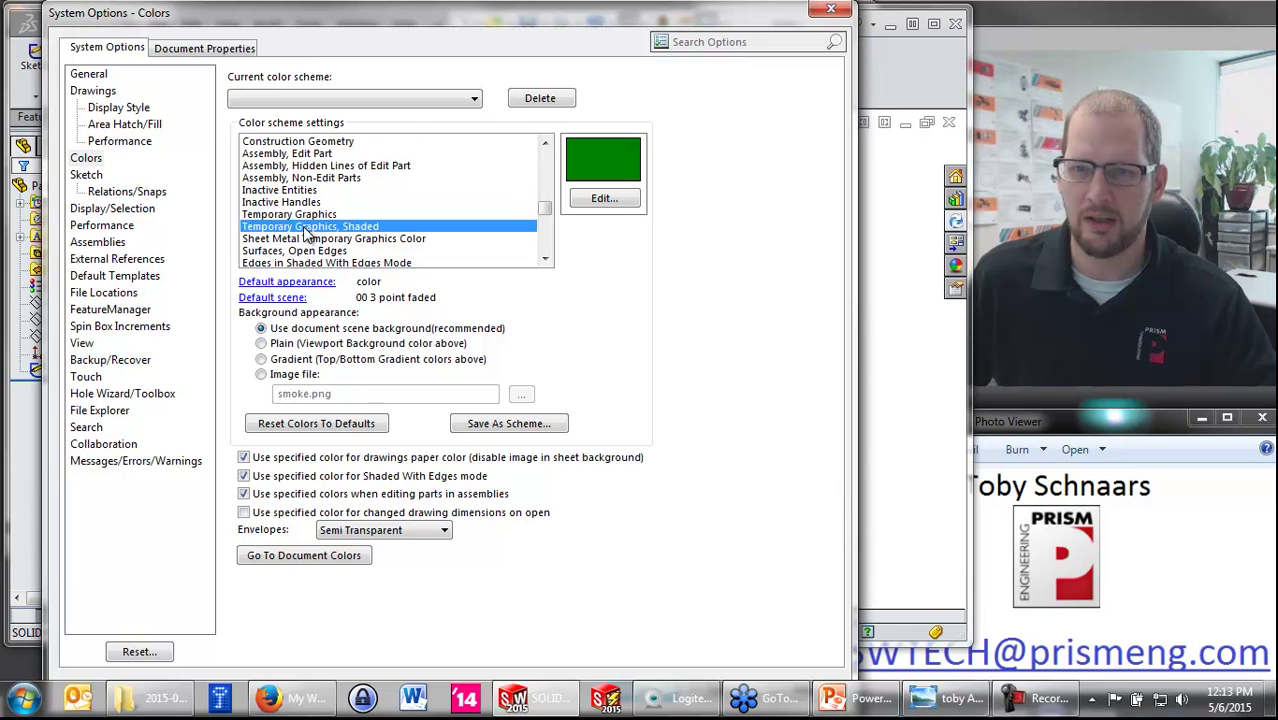
{"action": "left_click", "coordinate": [88, 76]}
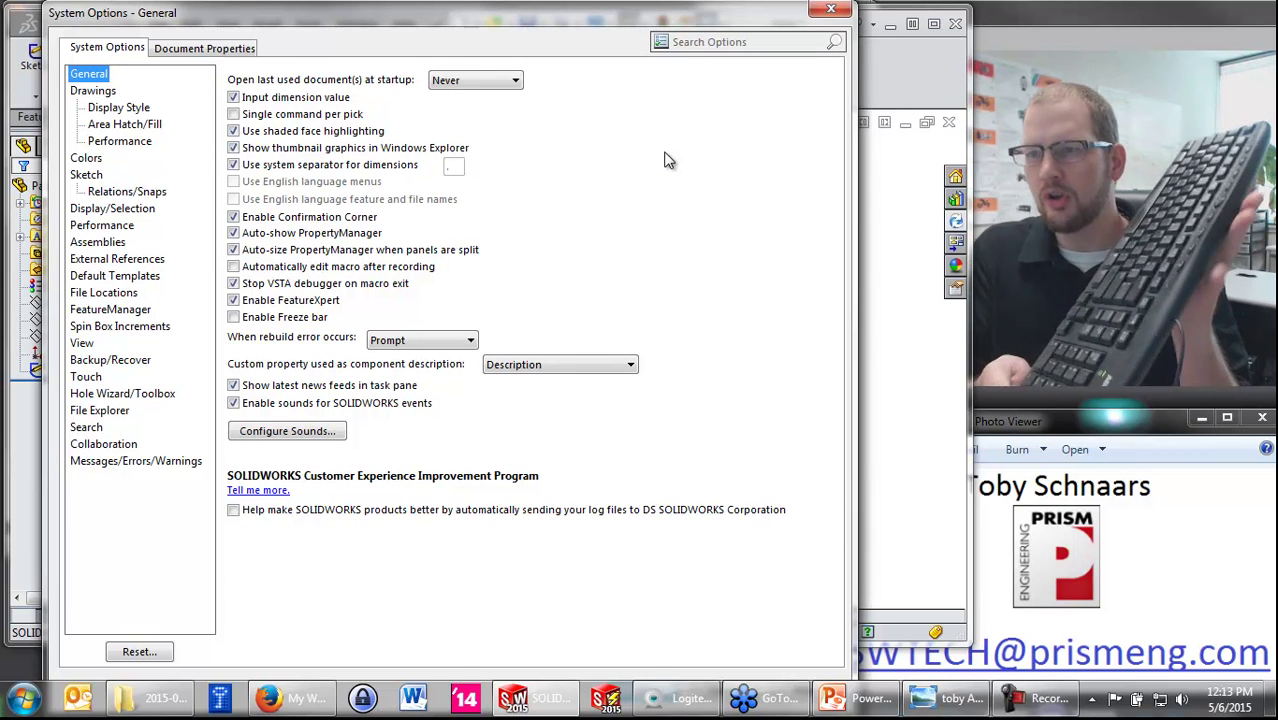
{"action": "key", "text": "Return"}
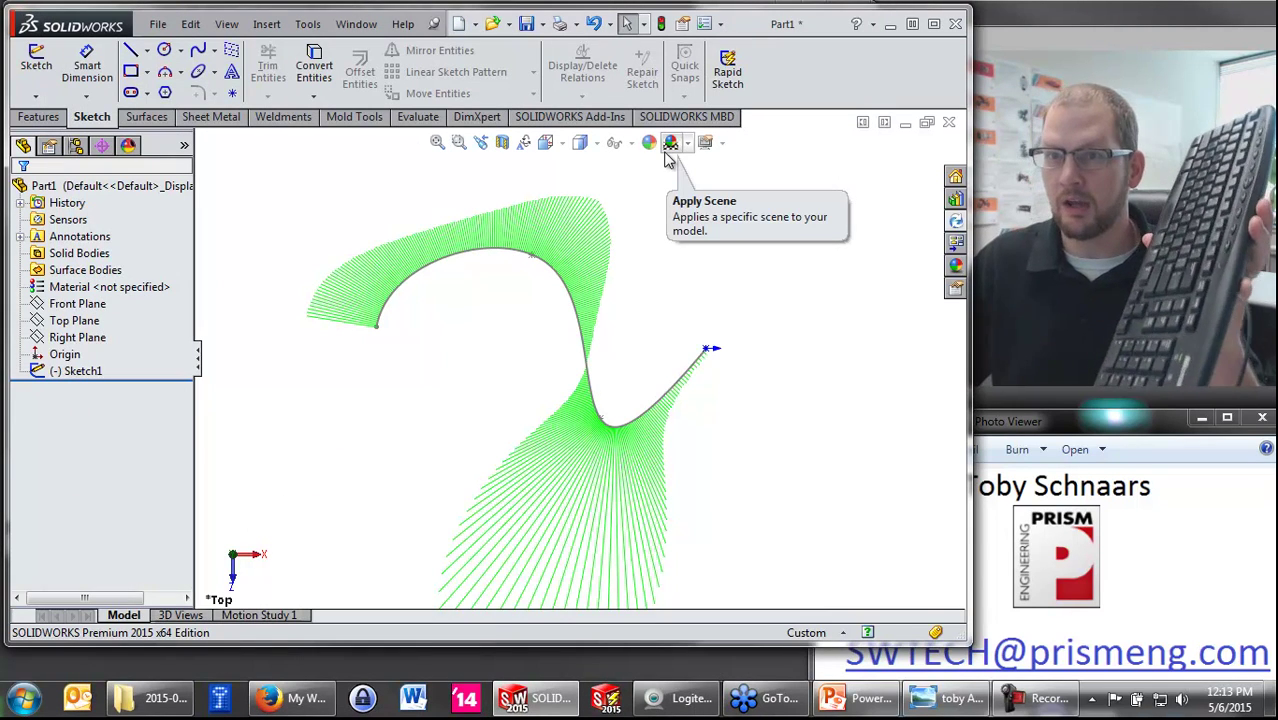
{"action": "left_click", "coordinate": [704, 23]}
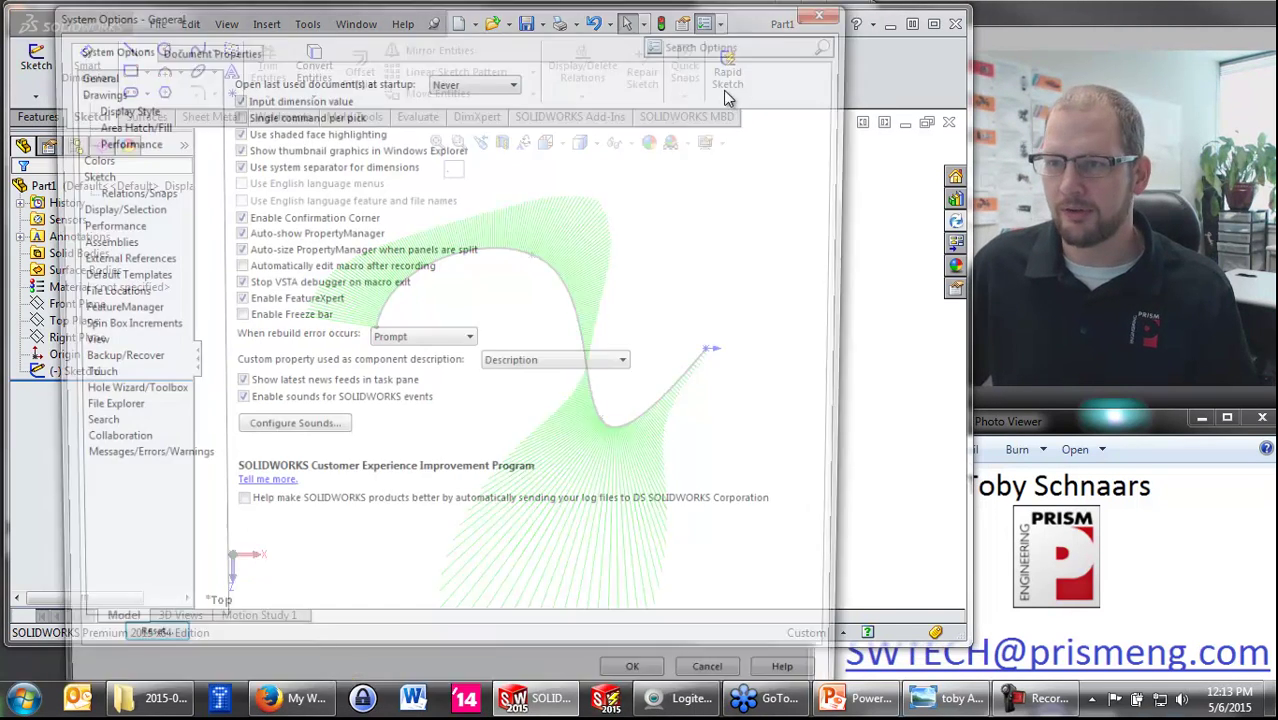
{"action": "left_click", "coordinate": [87, 166]}
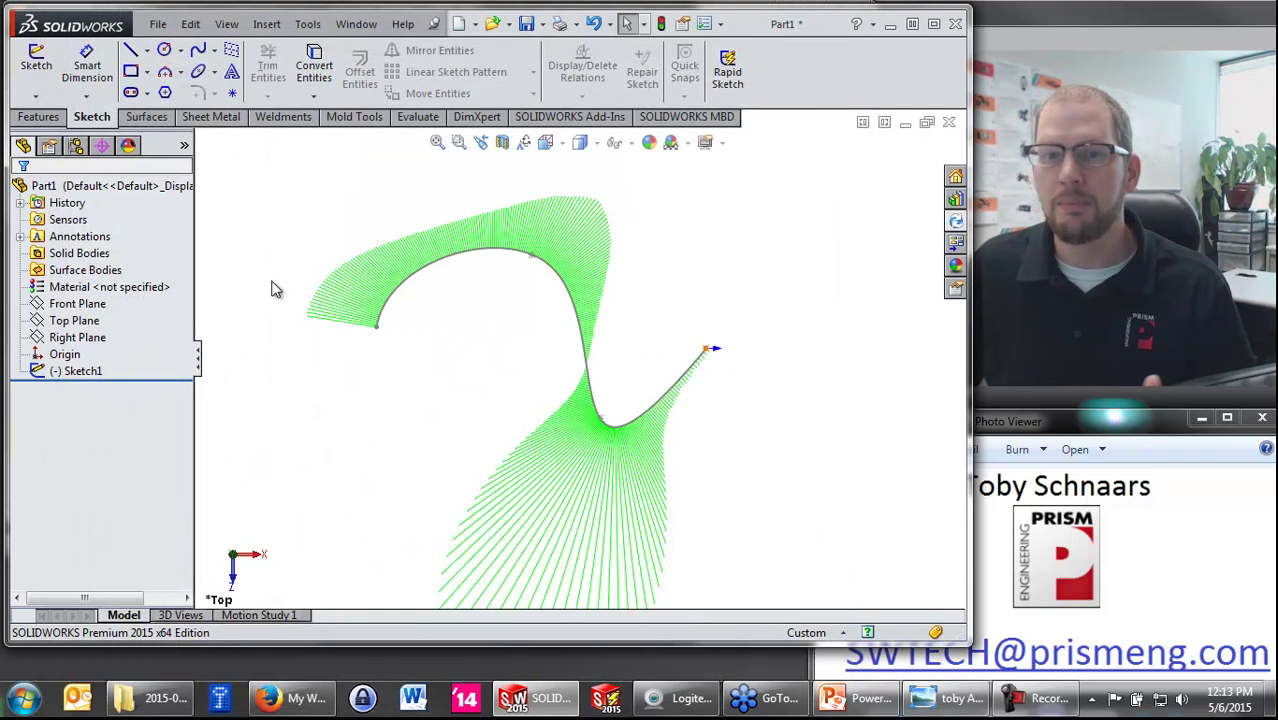
Step: View the Assemblies options (large assembly threshold 500 components), then close Options without changes
{"action": "left_click", "coordinate": [705, 24]}
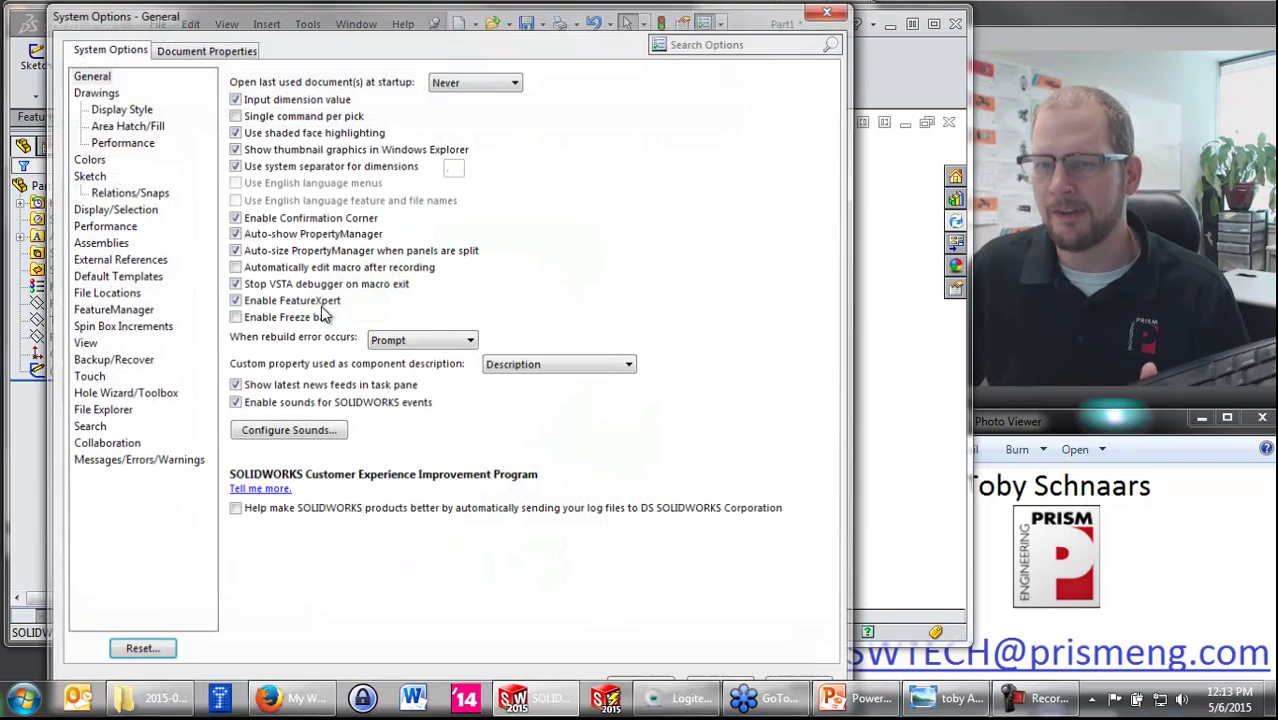
{"action": "left_click", "coordinate": [95, 243]}
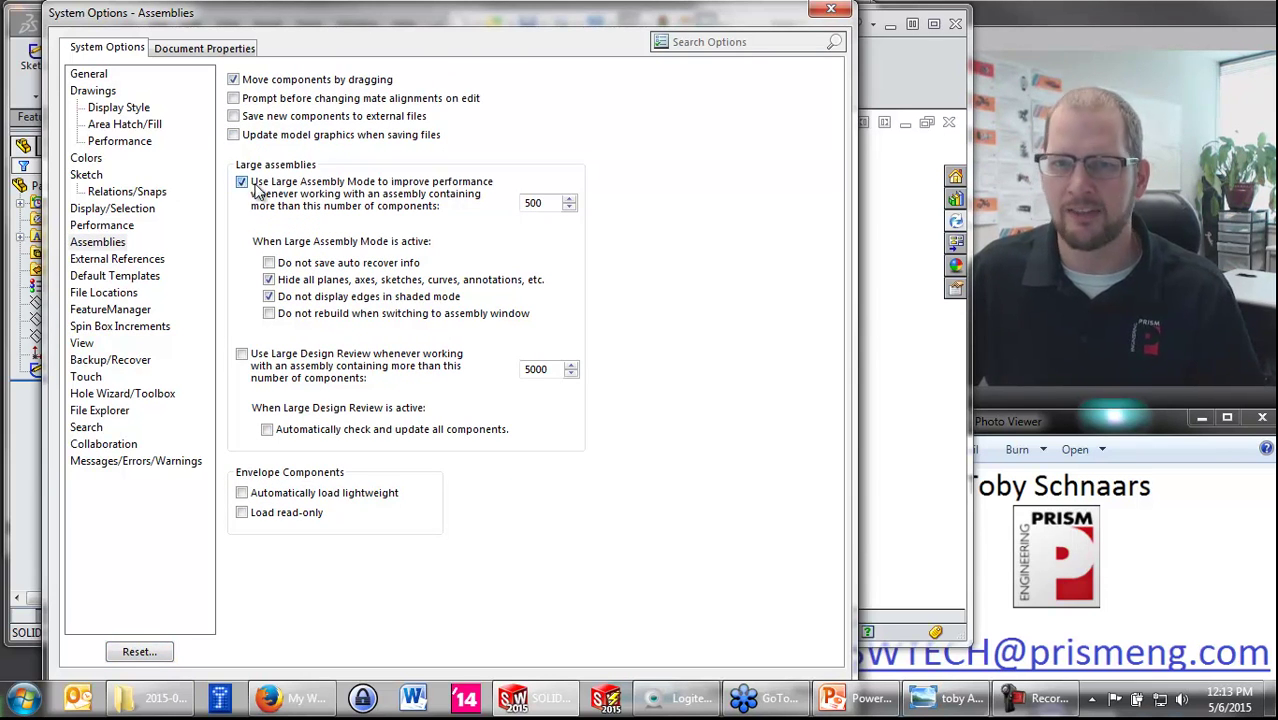
{"action": "left_click", "coordinate": [547, 201]}
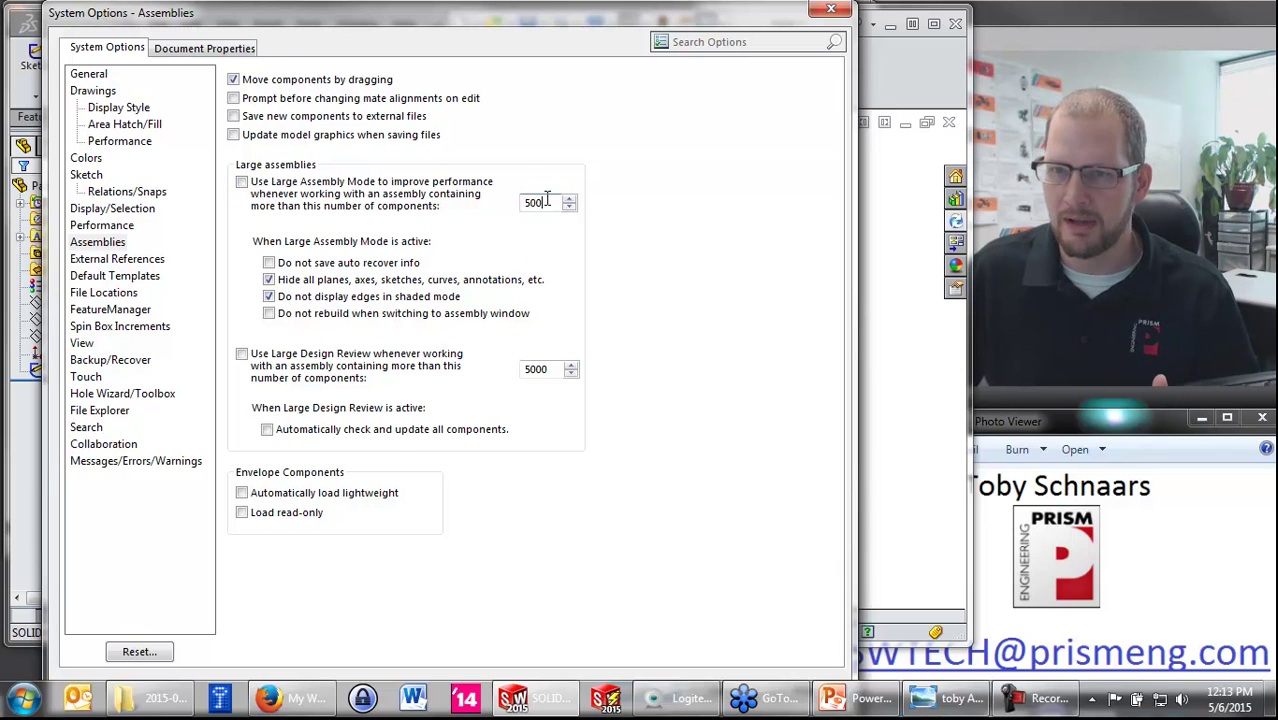
{"action": "left_click", "coordinate": [88, 76]}
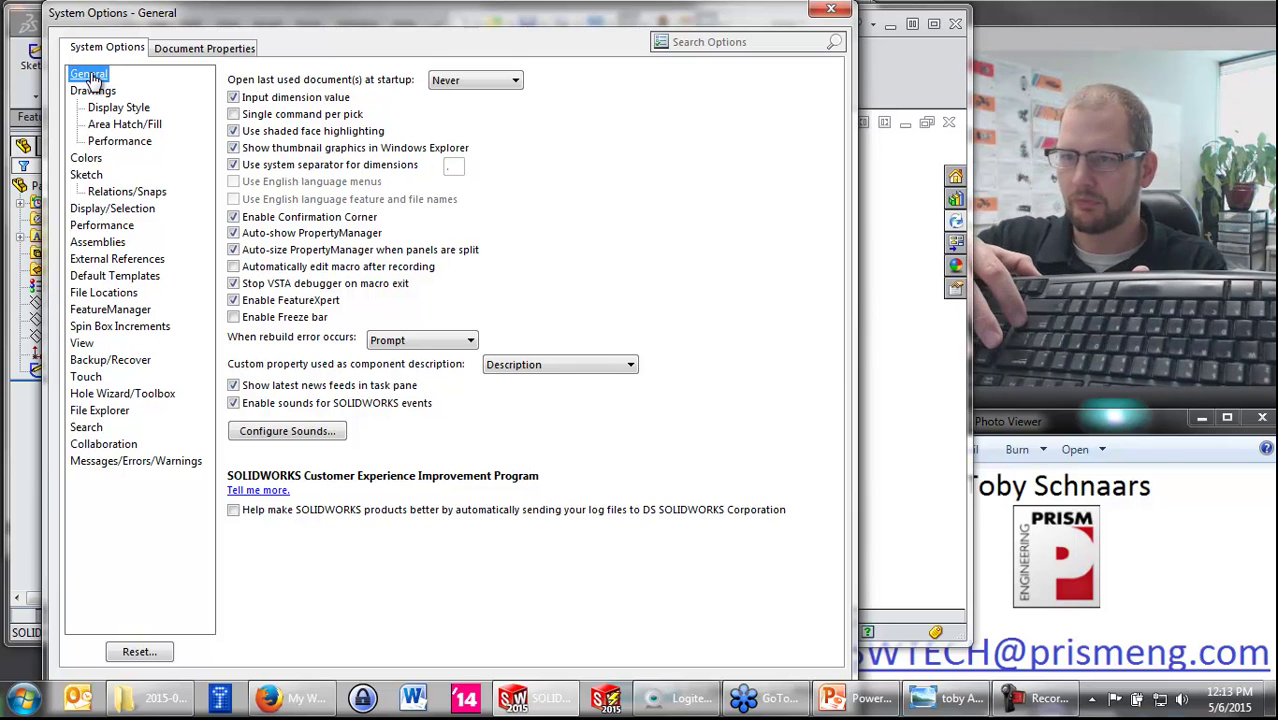
{"action": "key", "text": "Return"}
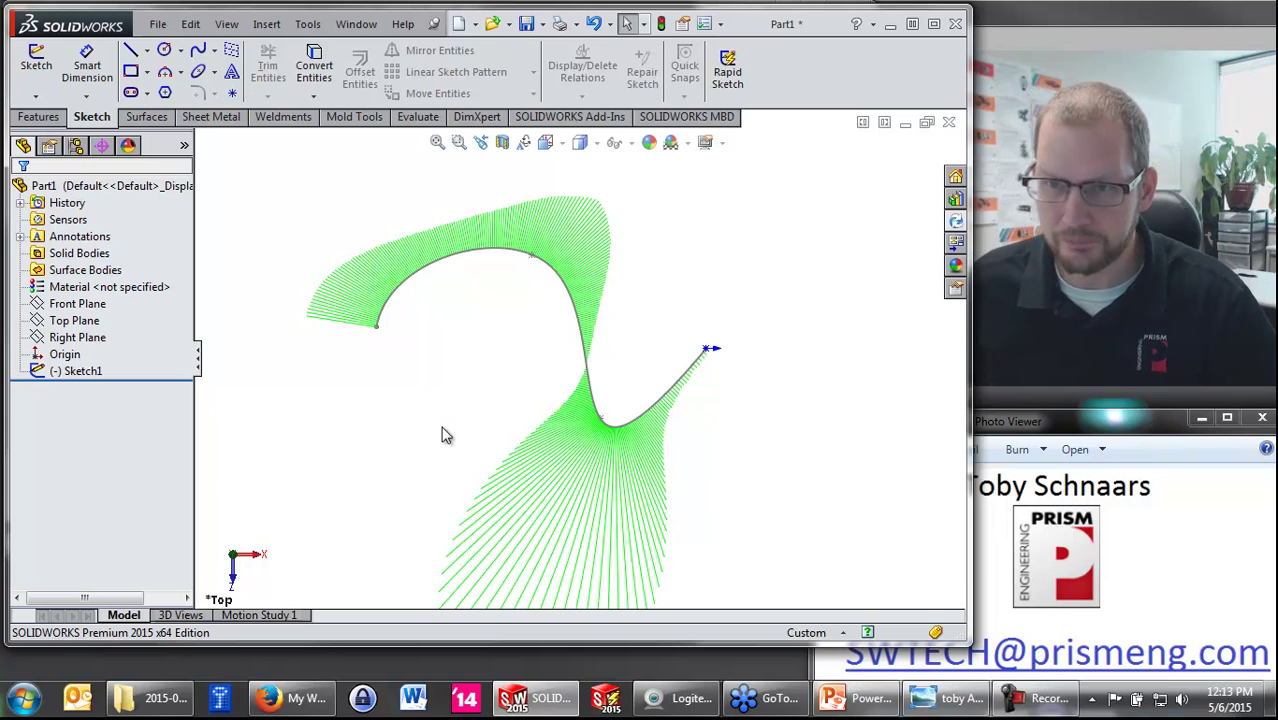
Step: Maximize the SOLIDWORKS window and delete the spline sketch, Sketch1
{"action": "double_click", "coordinate": [810, 25]}
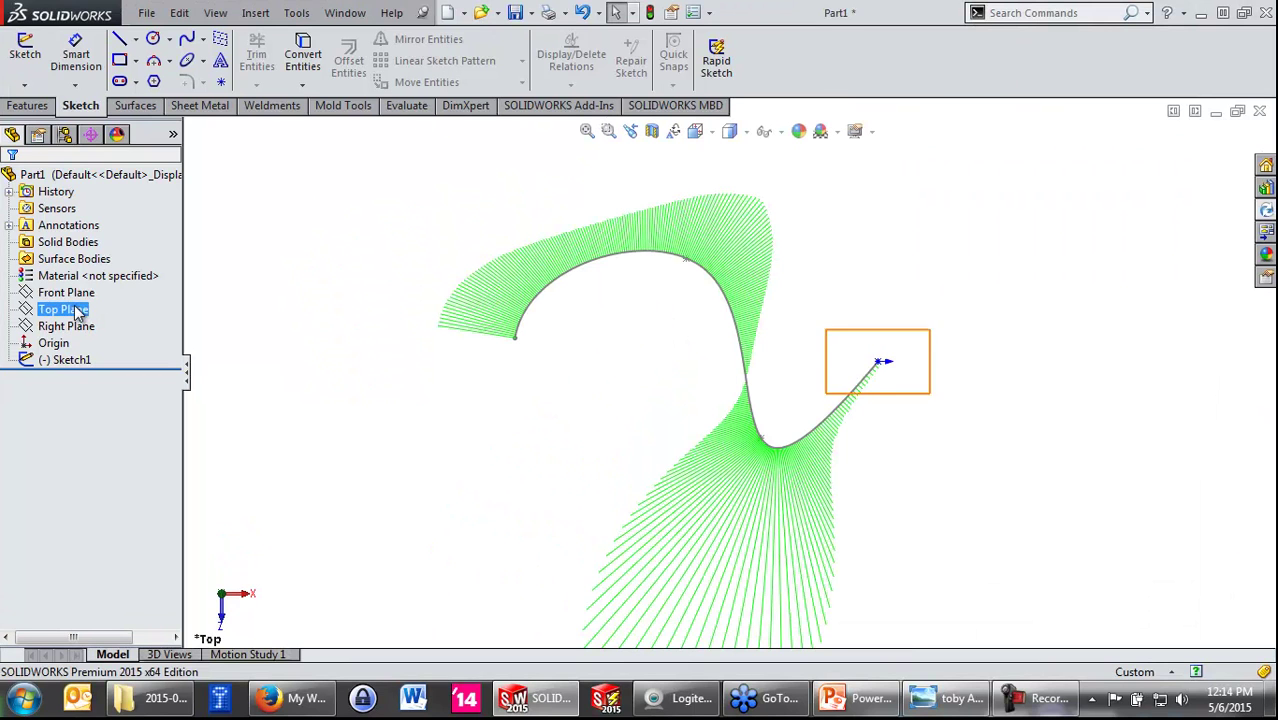
{"action": "left_click", "coordinate": [88, 360]}
{"action": "key", "text": "Delete"}
{"action": "key", "text": "Return"}
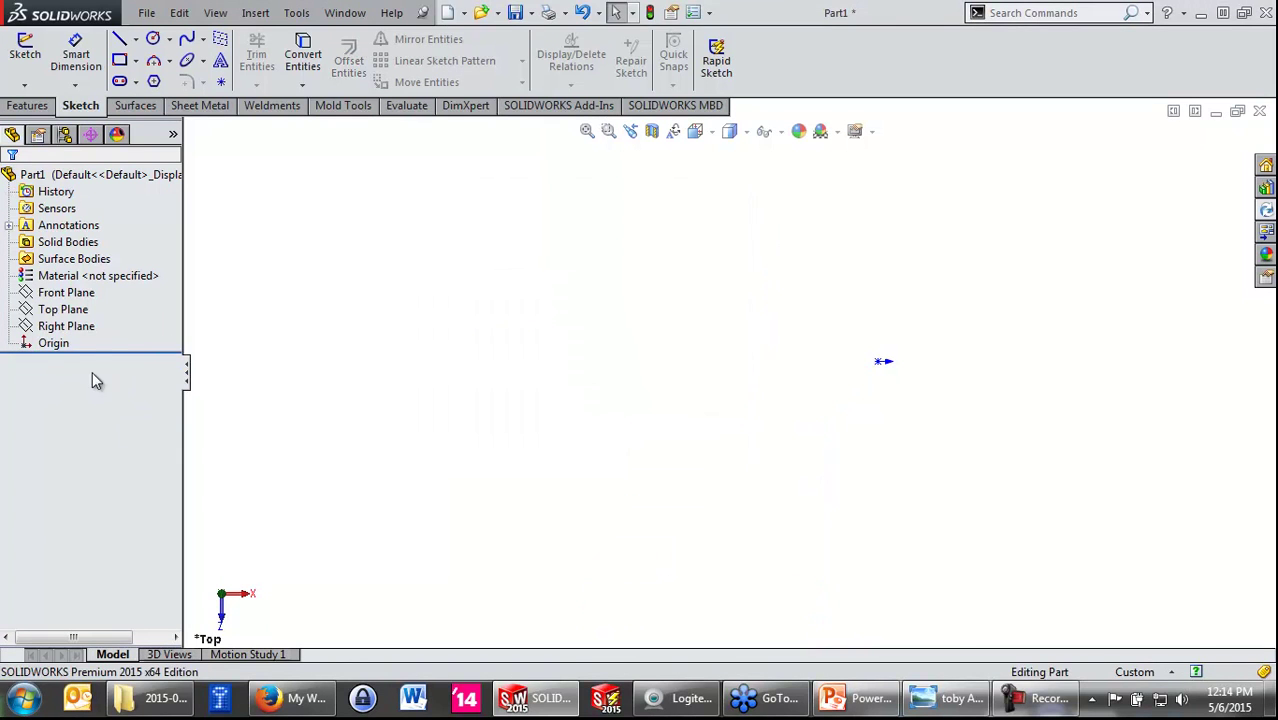
Step: Sketch a corner rectangle on the Top Plane
{"action": "left_click", "coordinate": [100, 285]}
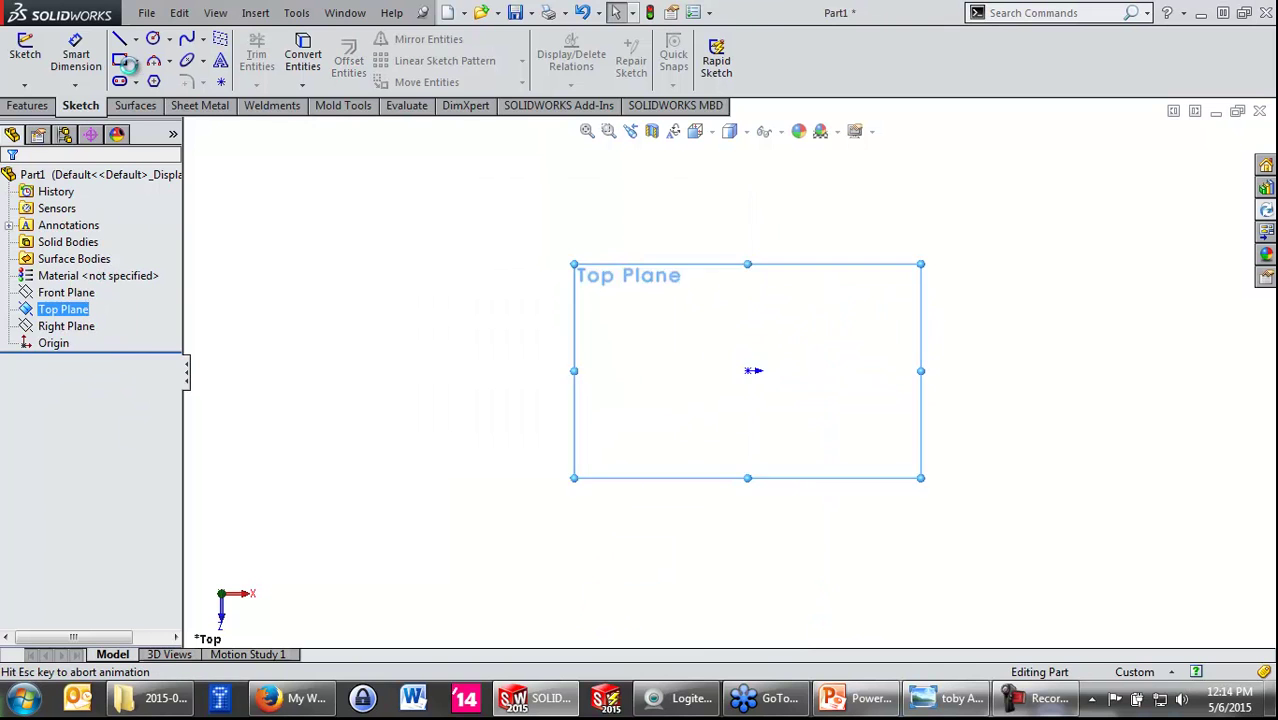
{"action": "left_click", "coordinate": [119, 59]}
{"action": "left_click", "coordinate": [547, 229]}
{"action": "left_click", "coordinate": [963, 495]}
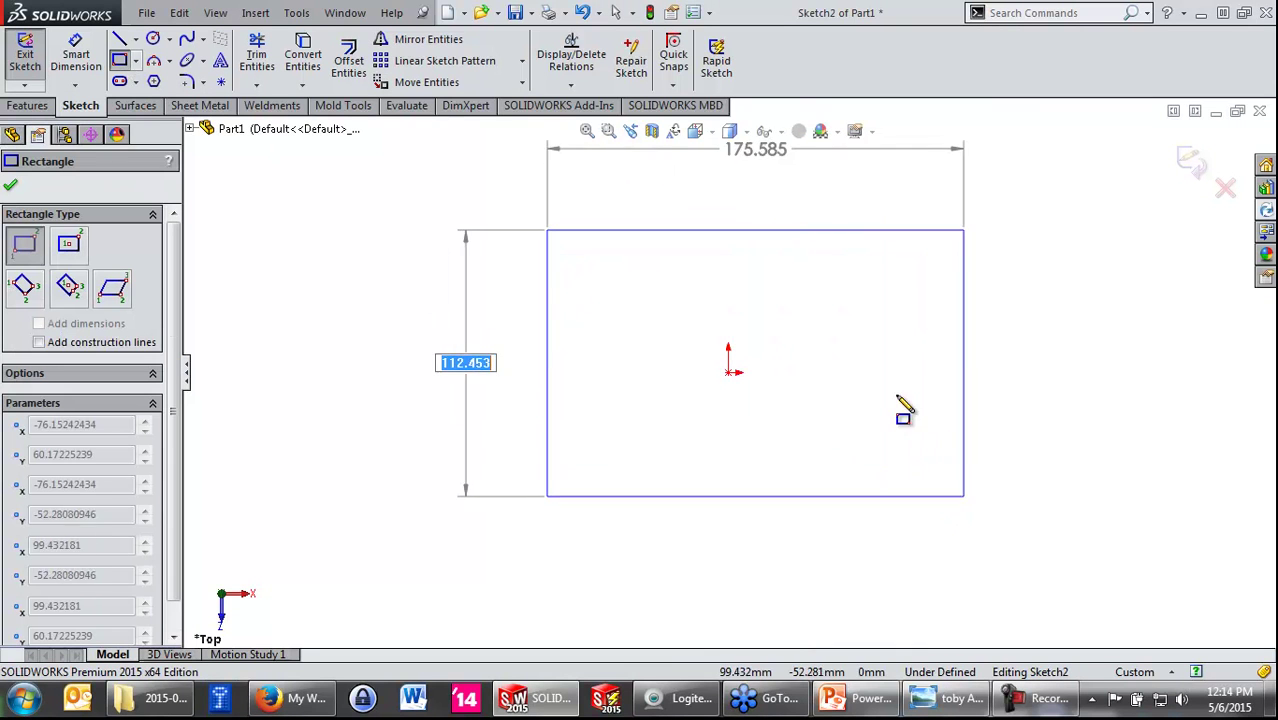
{"action": "key", "text": "s"}
Step: Extrude the rectangle as a boss 102 mm deep into a solid box
{"action": "left_click", "coordinate": [1011, 472]}
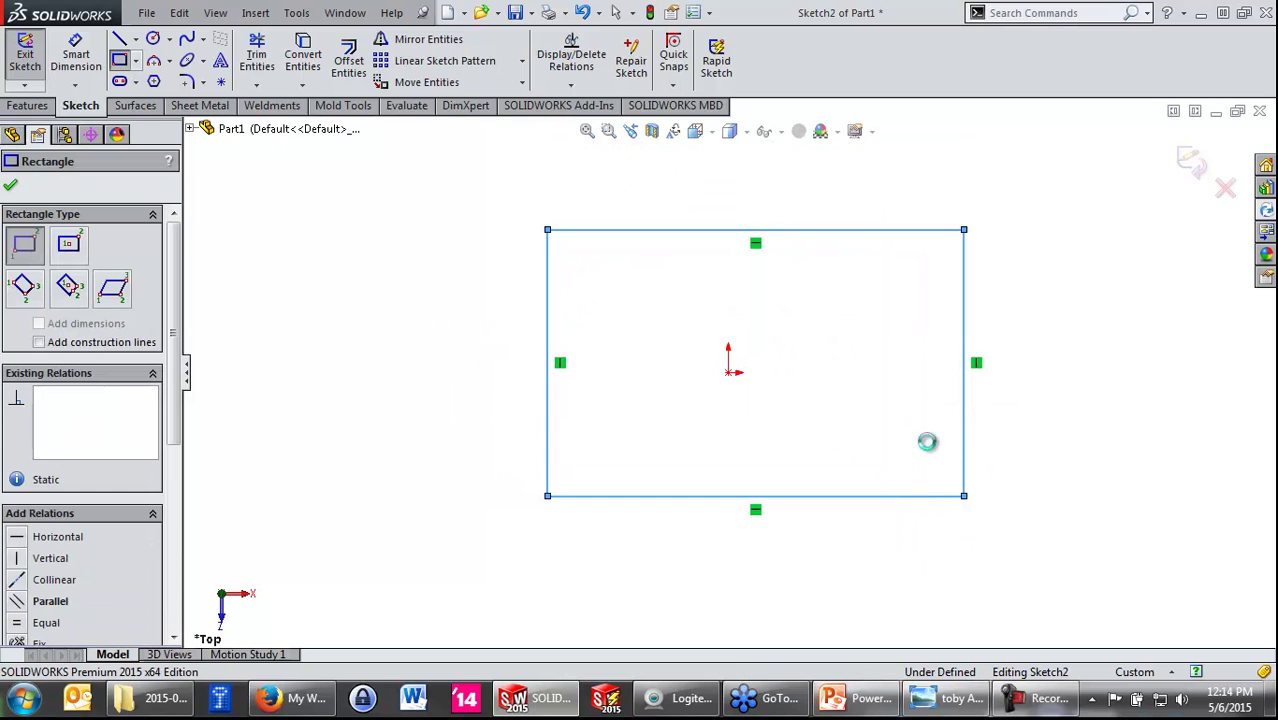
{"action": "left_click_drag", "start_coordinate": [740, 325], "coordinate": [713, 222]}
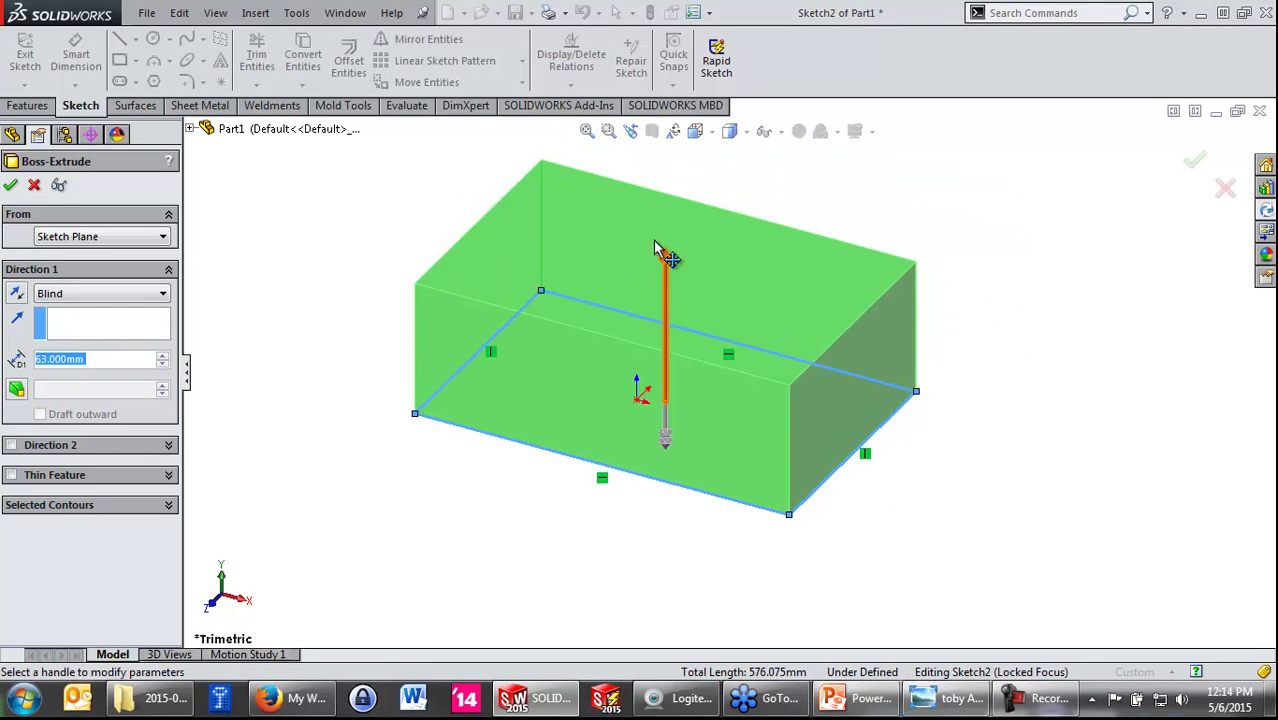
{"action": "left_click", "coordinate": [666, 258]}
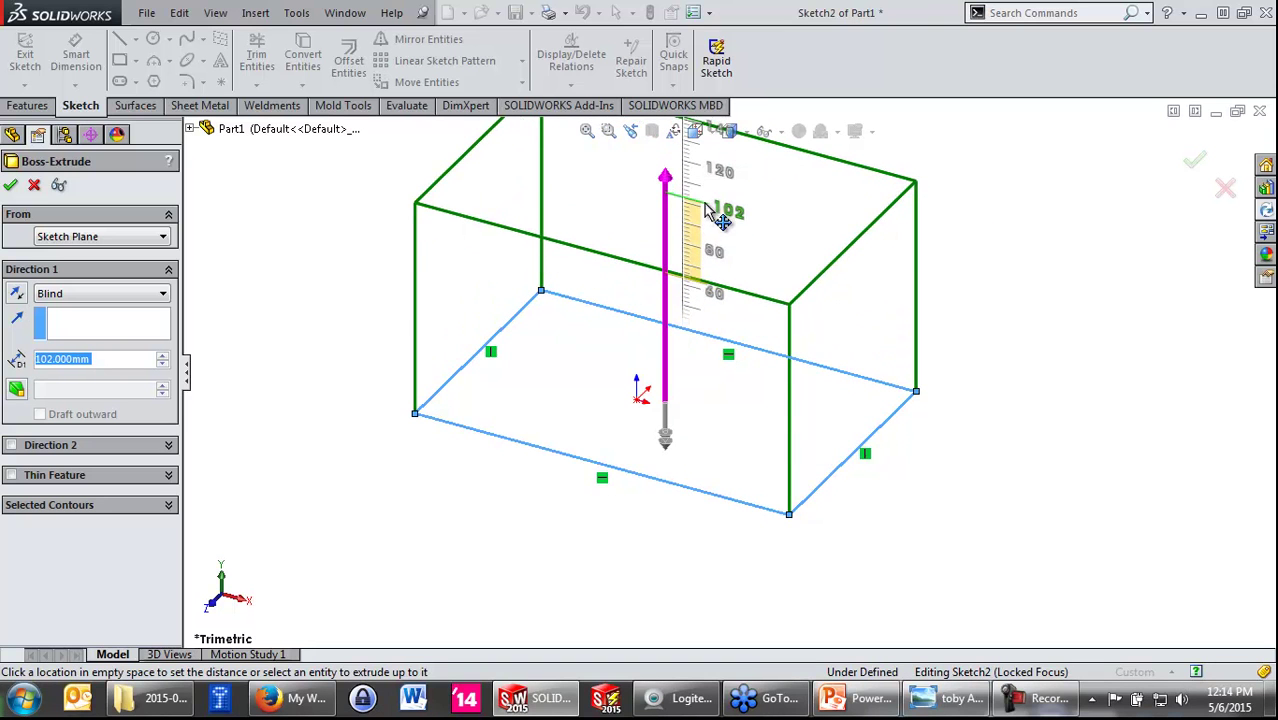
{"action": "left_click", "coordinate": [708, 211]}
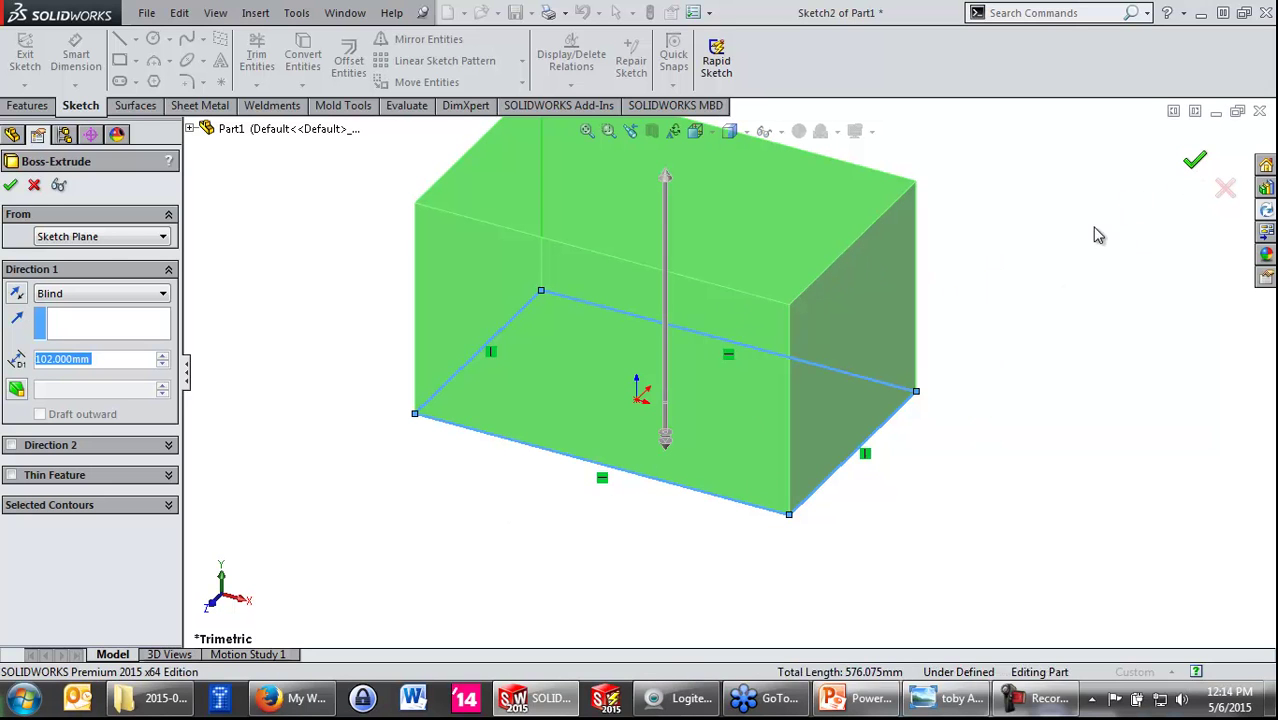
{"action": "left_click", "coordinate": [1195, 158]}
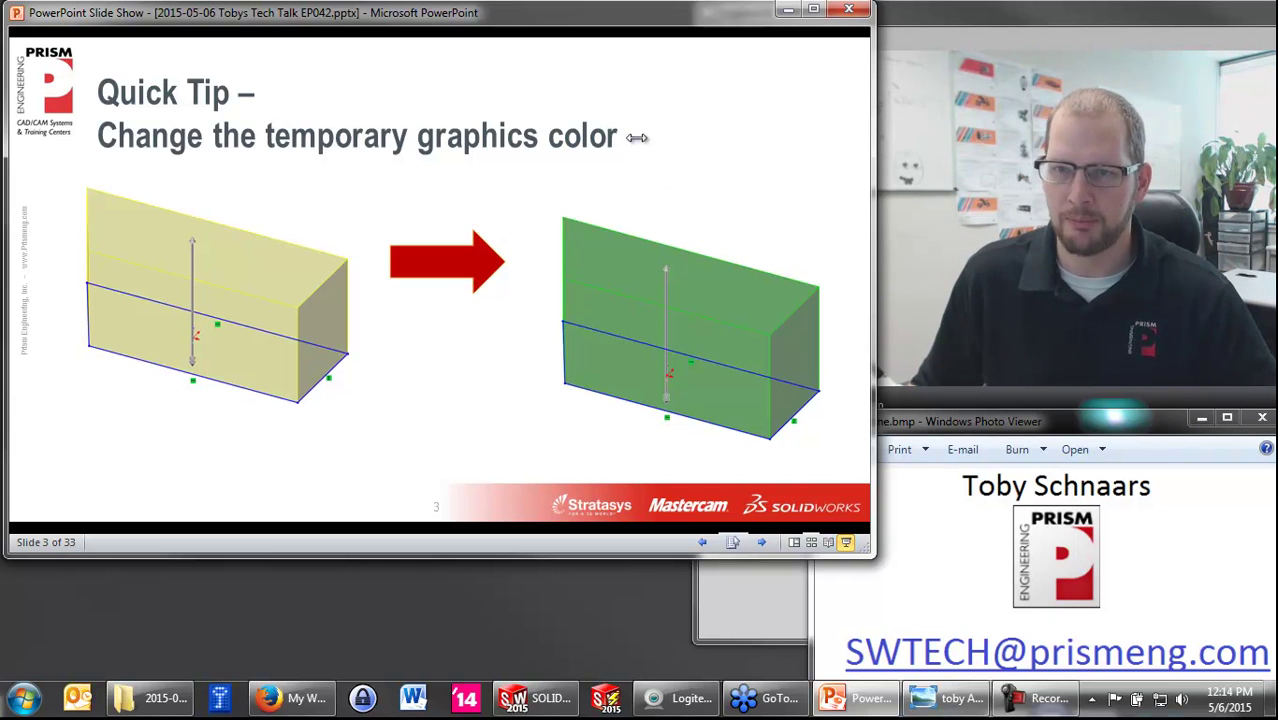
Step: Advance the slide show to slide 4, the TTT-041 contest results asking for the mass
{"action": "left_click", "coordinate": [713, 178]}
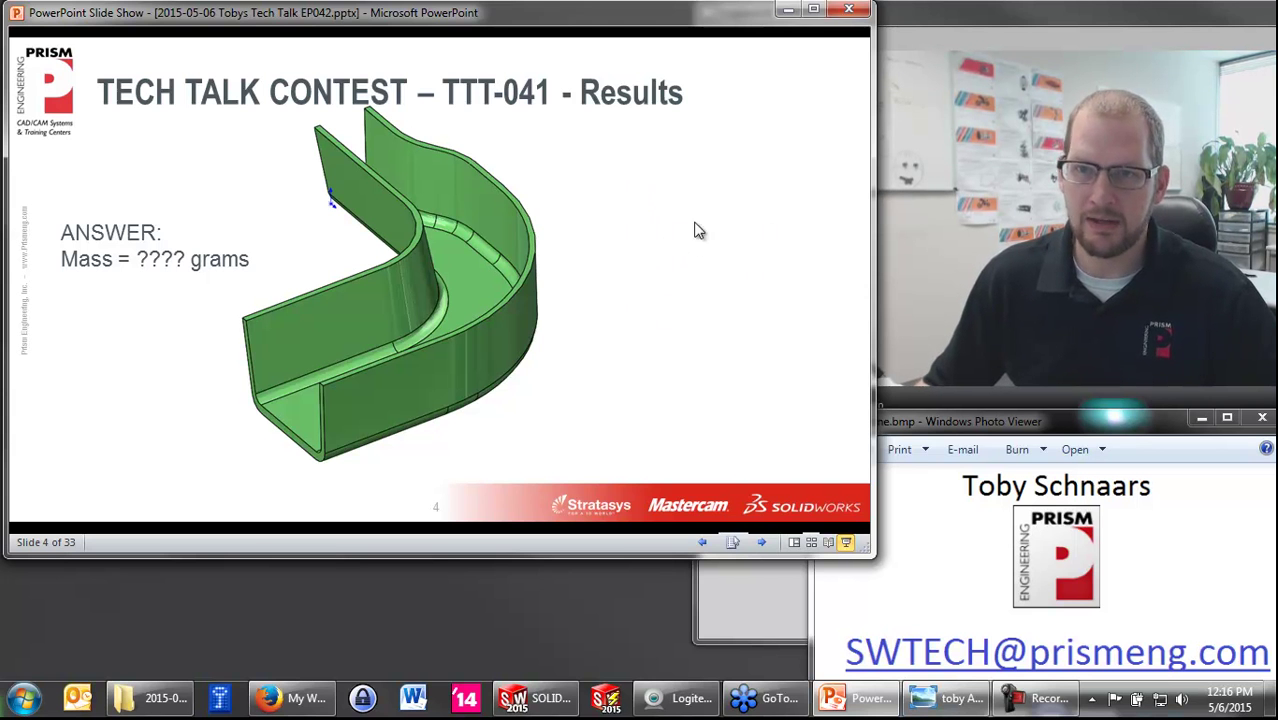
Step: Advance to slide 5, the Introduction slide with the SOLIDWORKS certification badges
{"action": "left_click", "coordinate": [657, 235]}
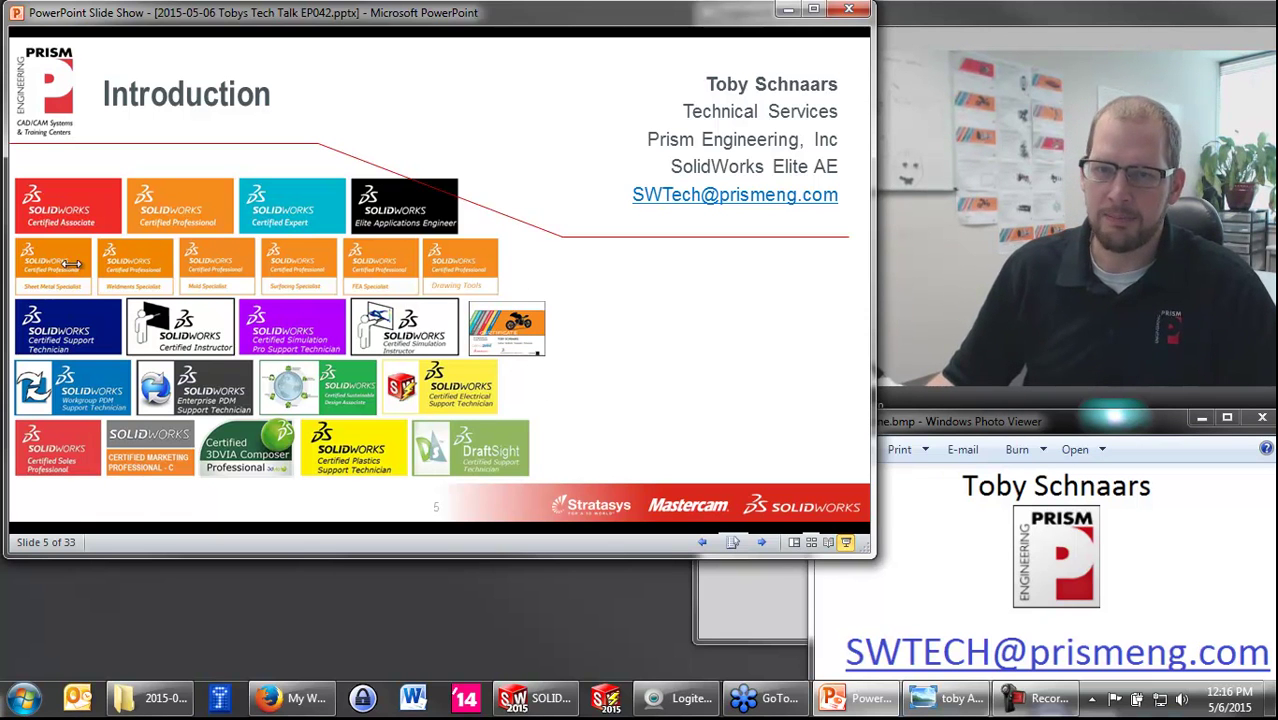
Step: Advance to slide 6, the CSWP Online Training Class for May 12 - 14
{"action": "left_click", "coordinate": [708, 323]}
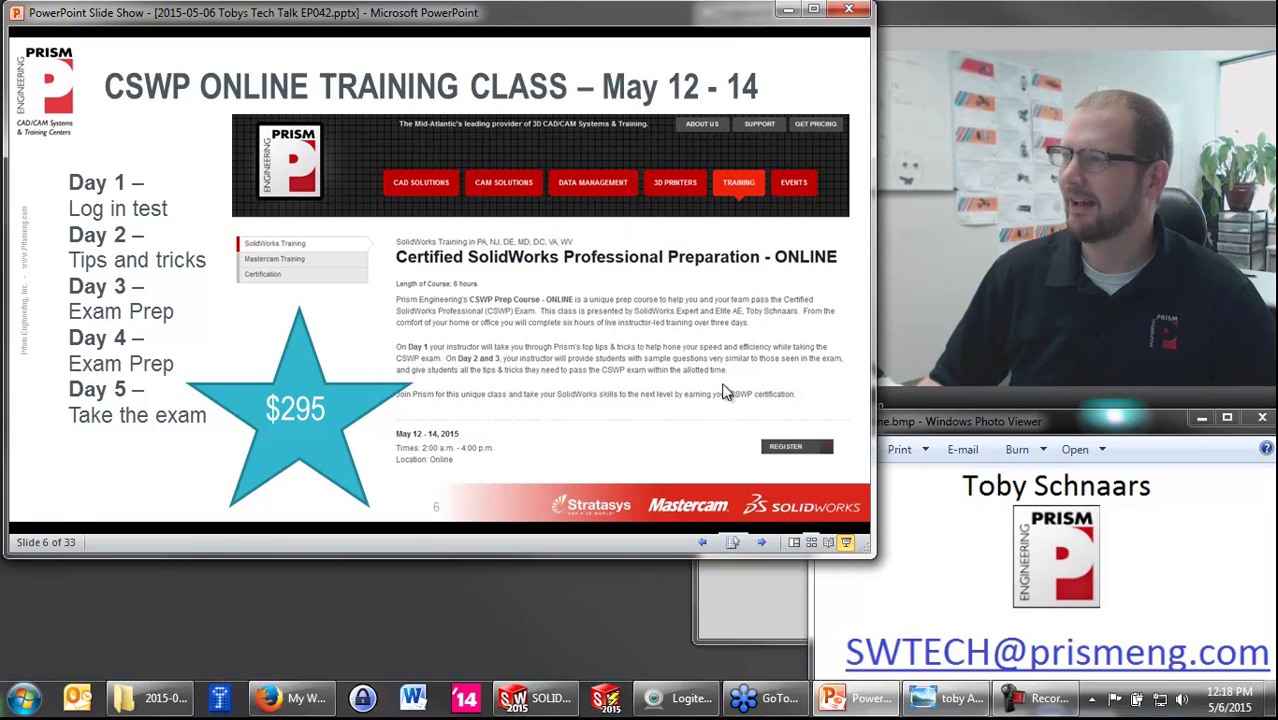
Step: Show the Did you know? slide with its animated contact banner, then move to slide 8
{"action": "key", "text": "Right"}
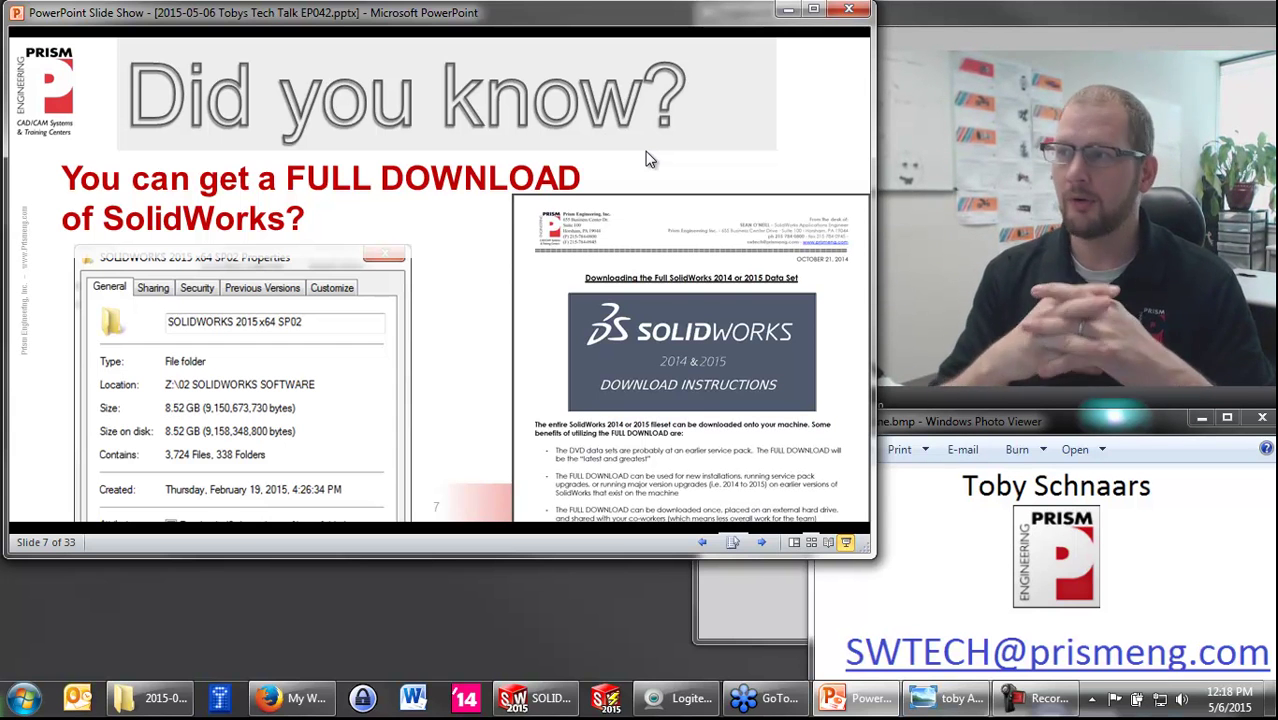
{"action": "left_click", "coordinate": [666, 121]}
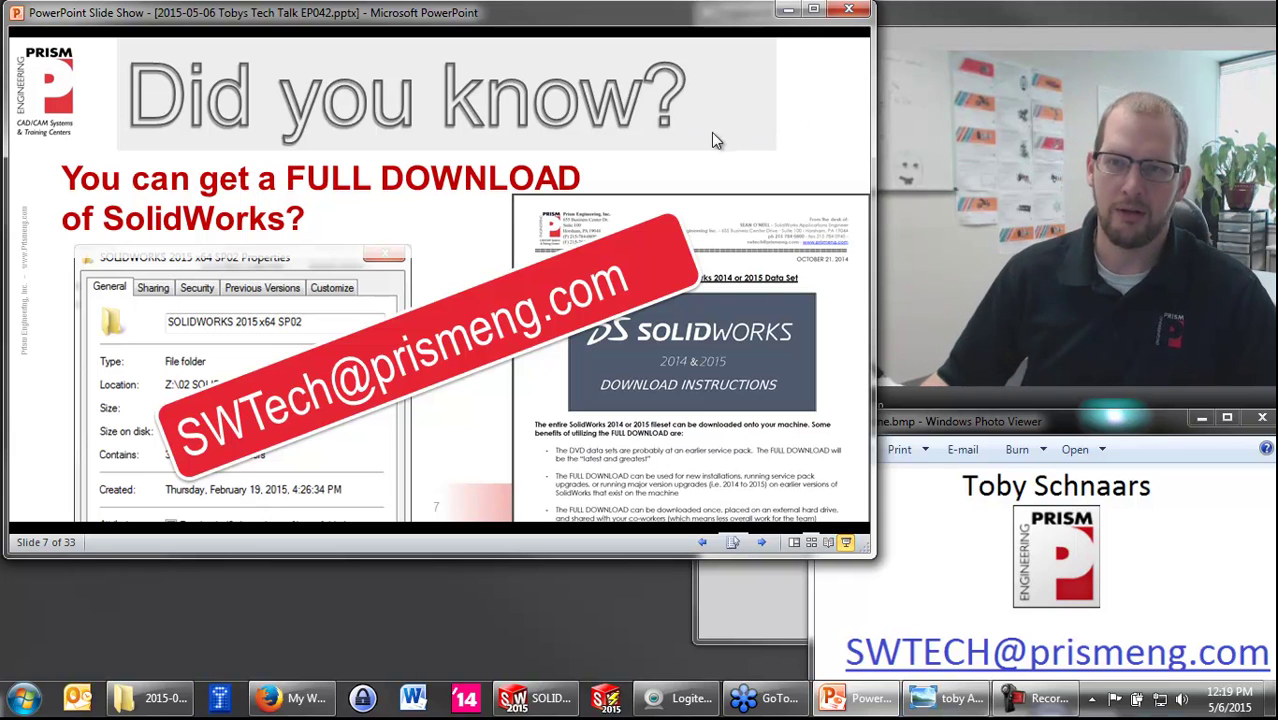
{"action": "key", "text": "Right"}
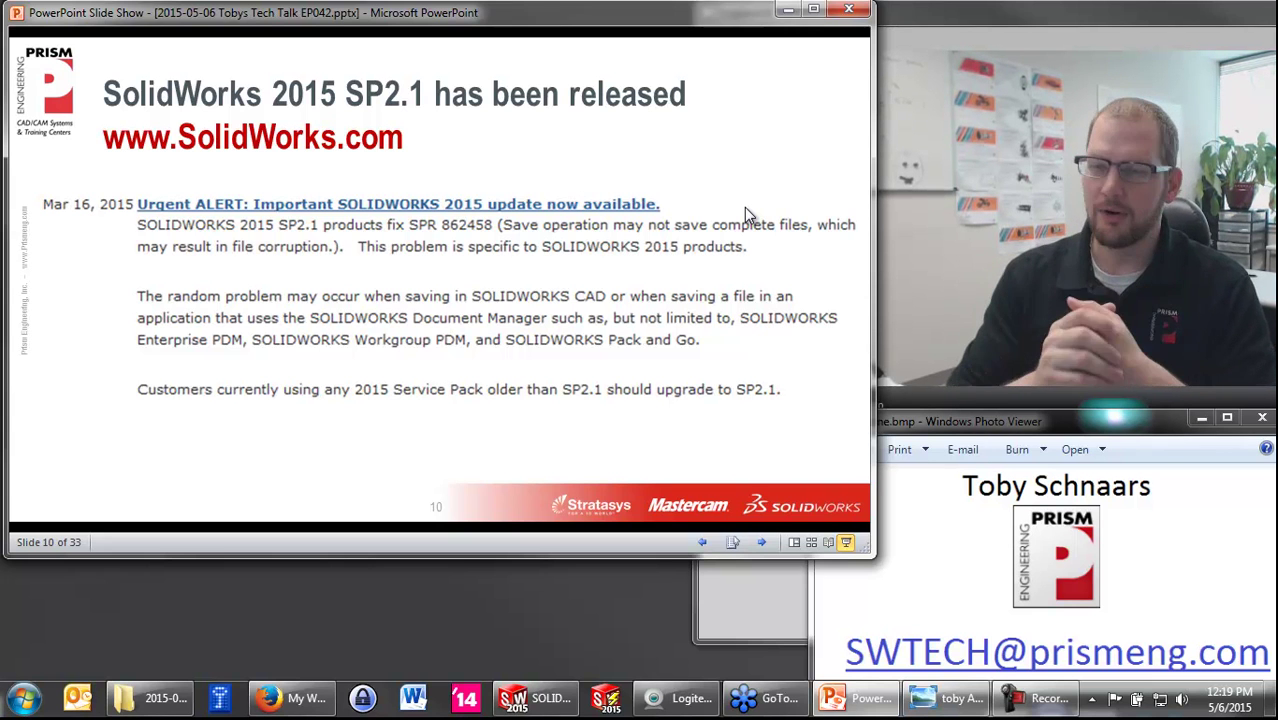
Step: Go through the service pack slides to Prism Recommends, then bring the SOLIDWORKS website forward
{"action": "left_click", "coordinate": [744, 207]}
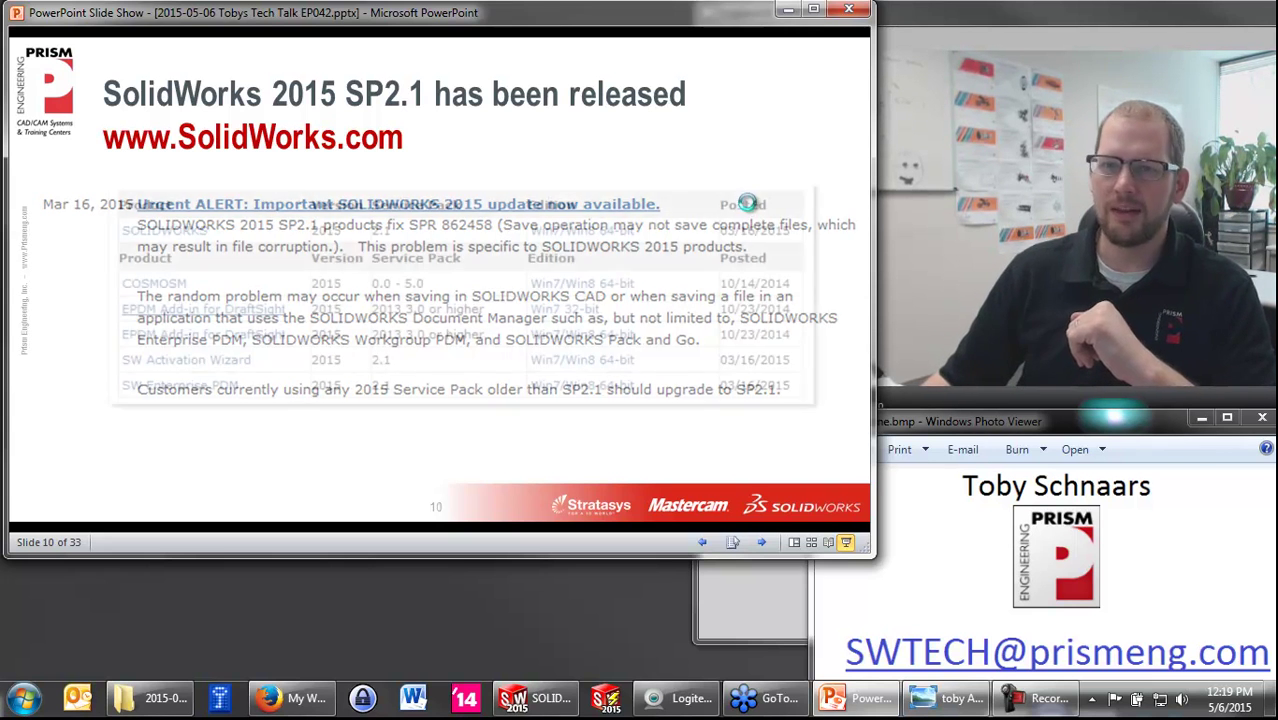
{"action": "left_click", "coordinate": [620, 204]}
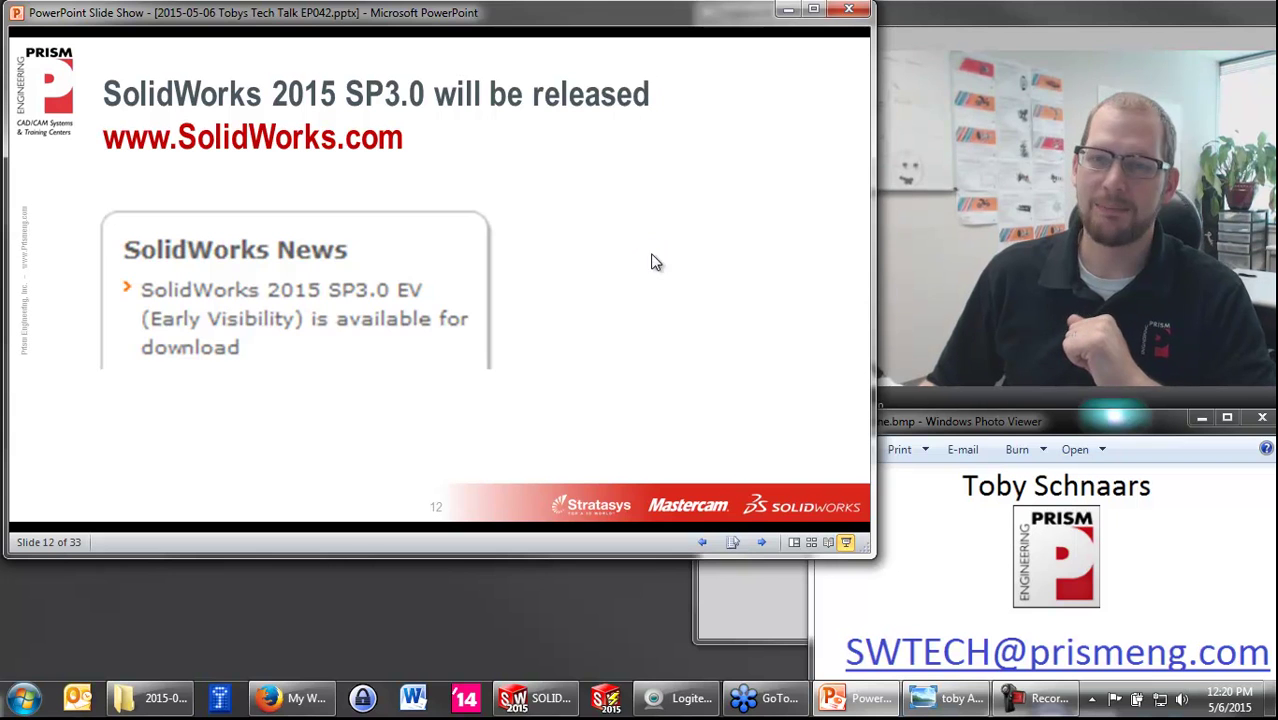
{"action": "key", "text": "Left"}
{"action": "key", "text": "Left"}
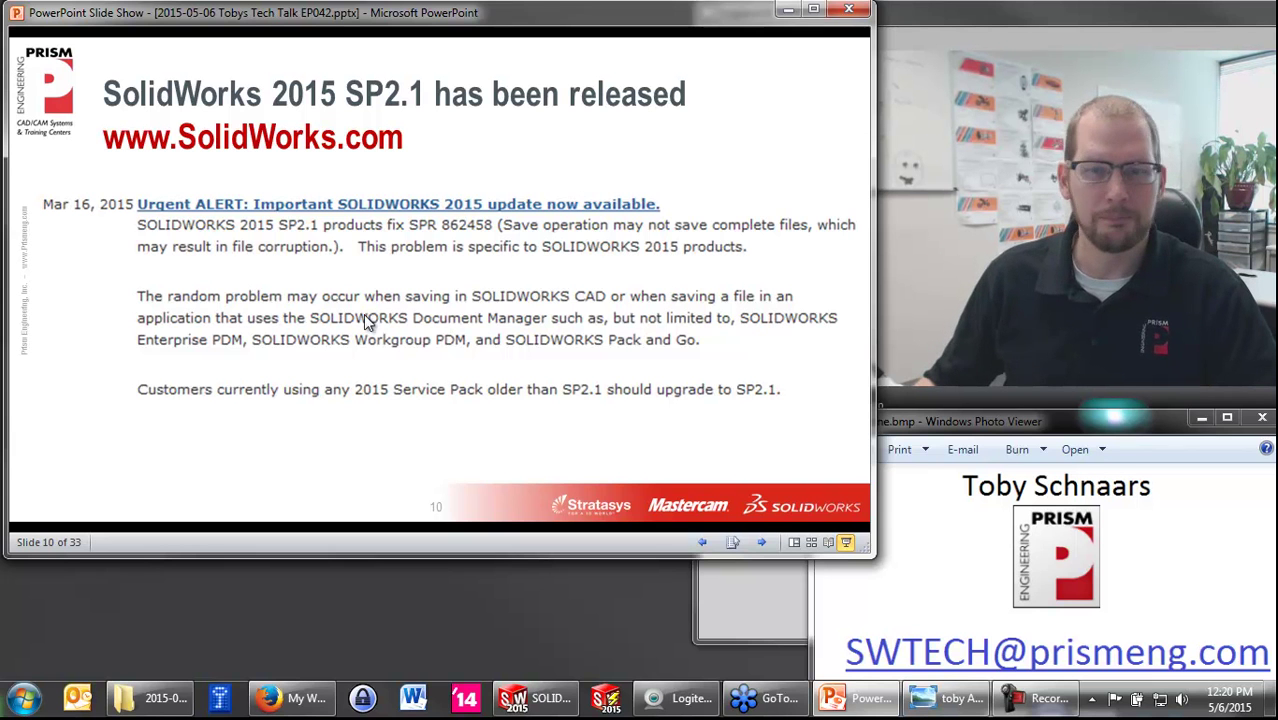
{"action": "left_click", "coordinate": [667, 359]}
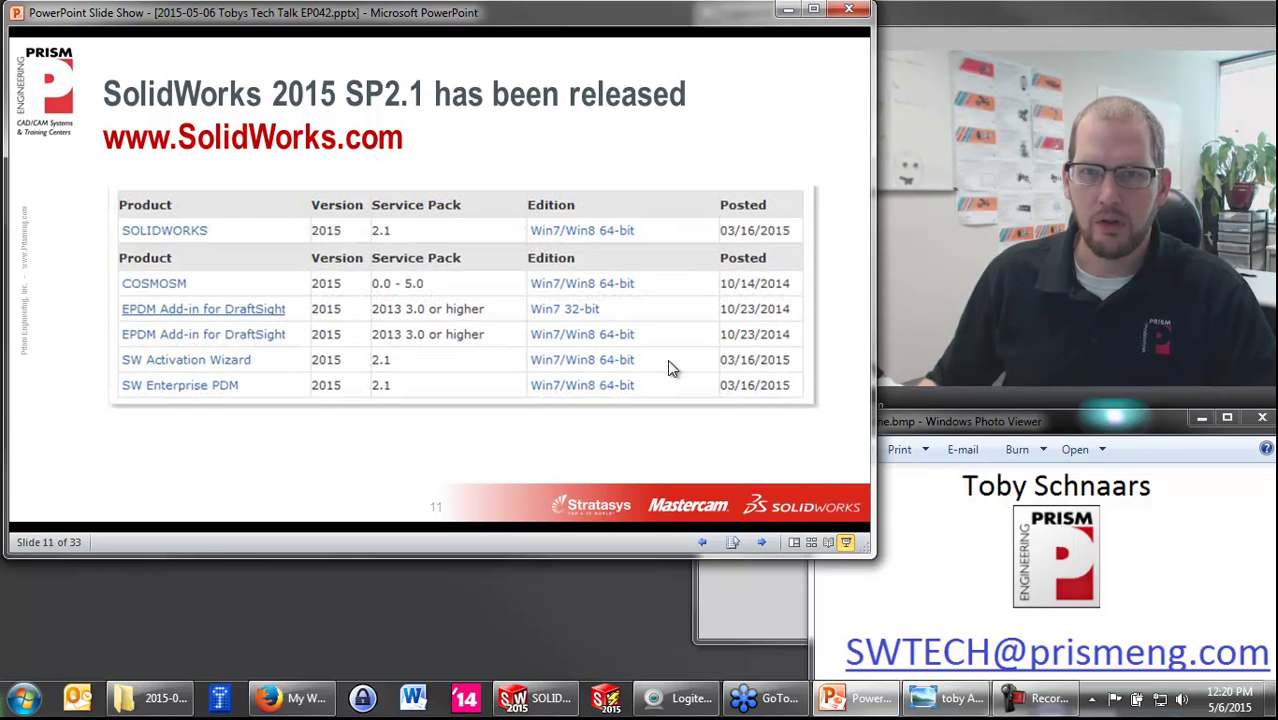
{"action": "left_click", "coordinate": [468, 420]}
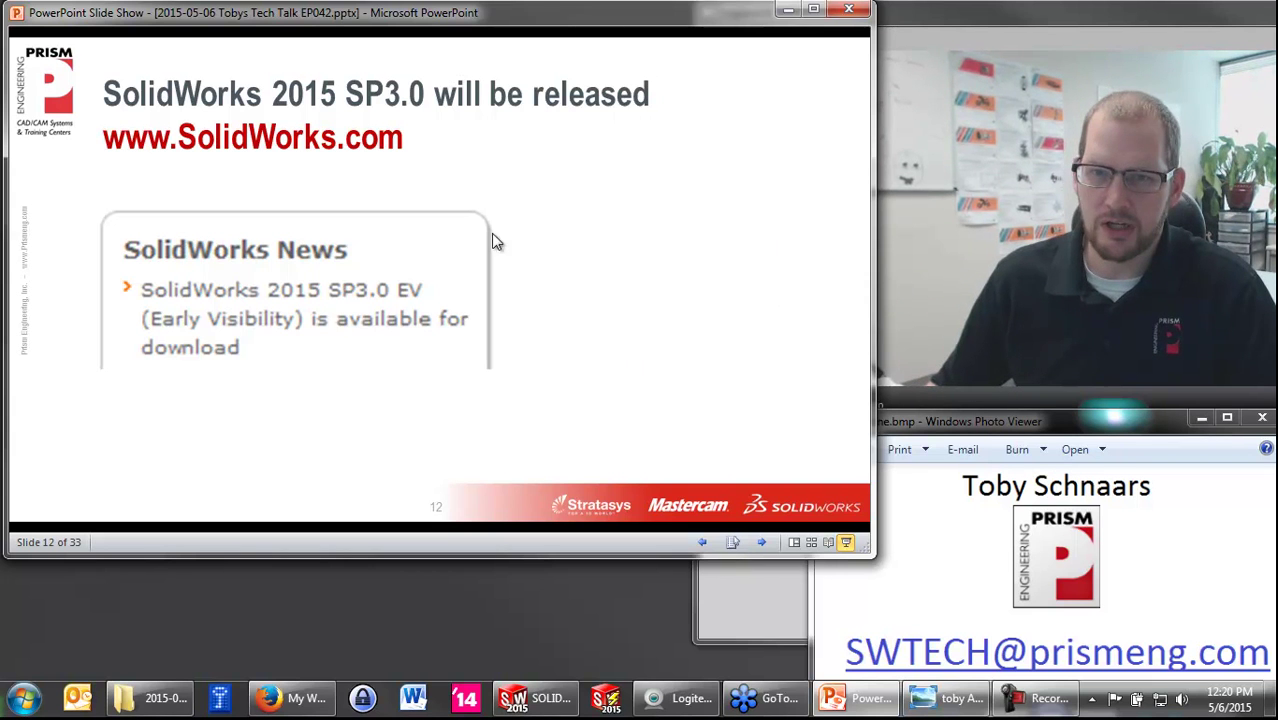
{"action": "left_click", "coordinate": [674, 126]}
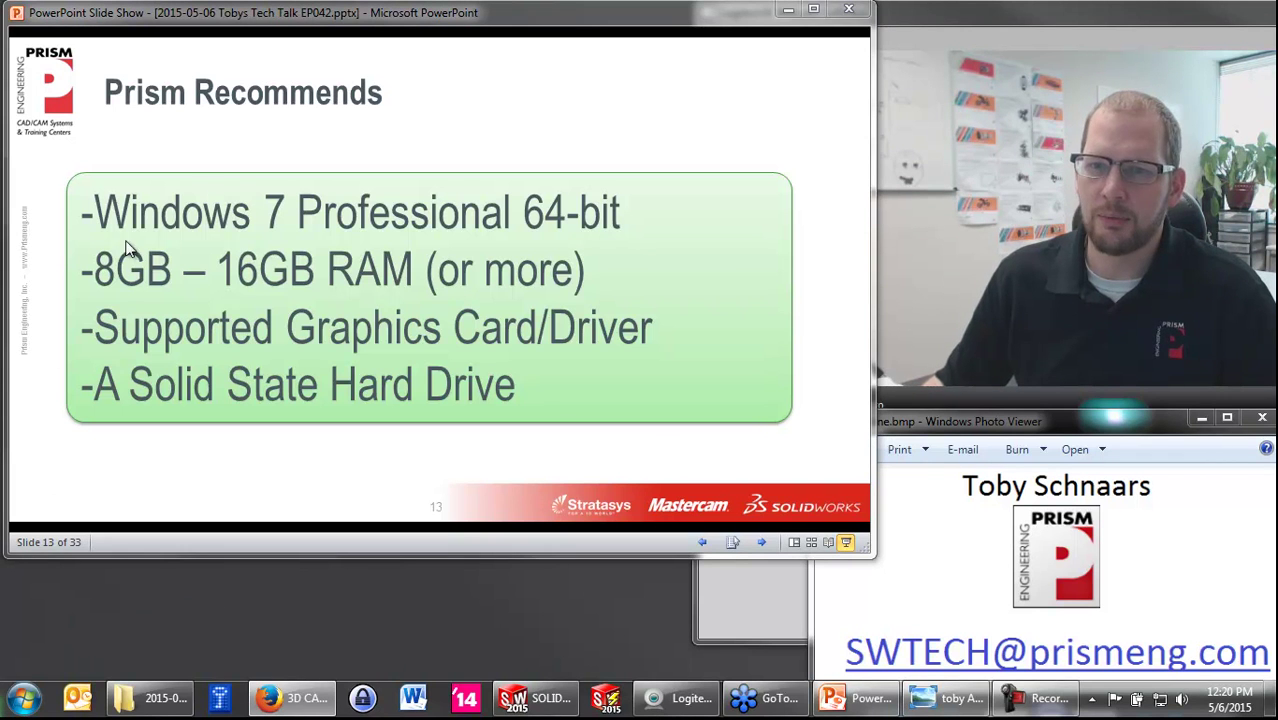
{"action": "left_click", "coordinate": [300, 698]}
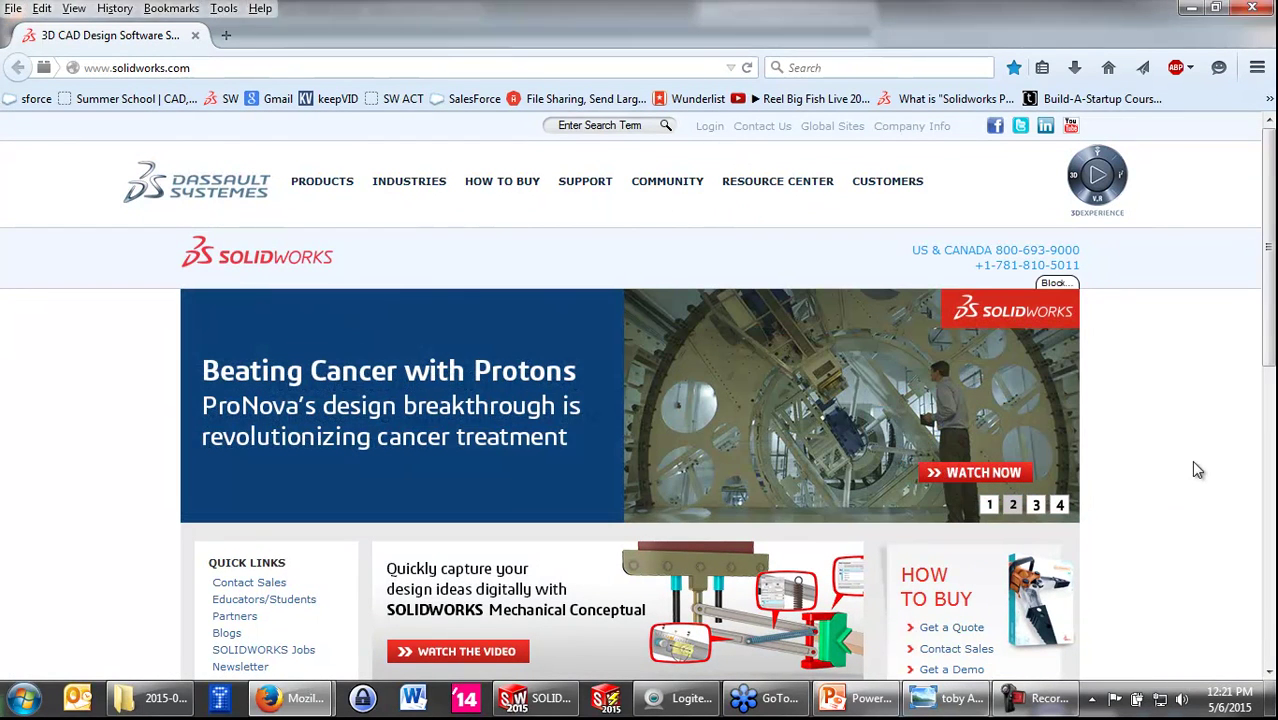
Step: Open solidworks.com's Hardware & System Requirements page from the home page's support links
{"action": "scroll", "coordinate": [1191, 460], "scroll_direction": "down", "scroll_amount": 3}
{"action": "scroll", "coordinate": [1191, 465], "scroll_direction": "down", "scroll_amount": 3}
{"action": "scroll", "coordinate": [1190, 471], "scroll_direction": "up", "scroll_amount": 1}
{"action": "scroll", "coordinate": [1190, 471], "scroll_direction": "up", "scroll_amount": 3}
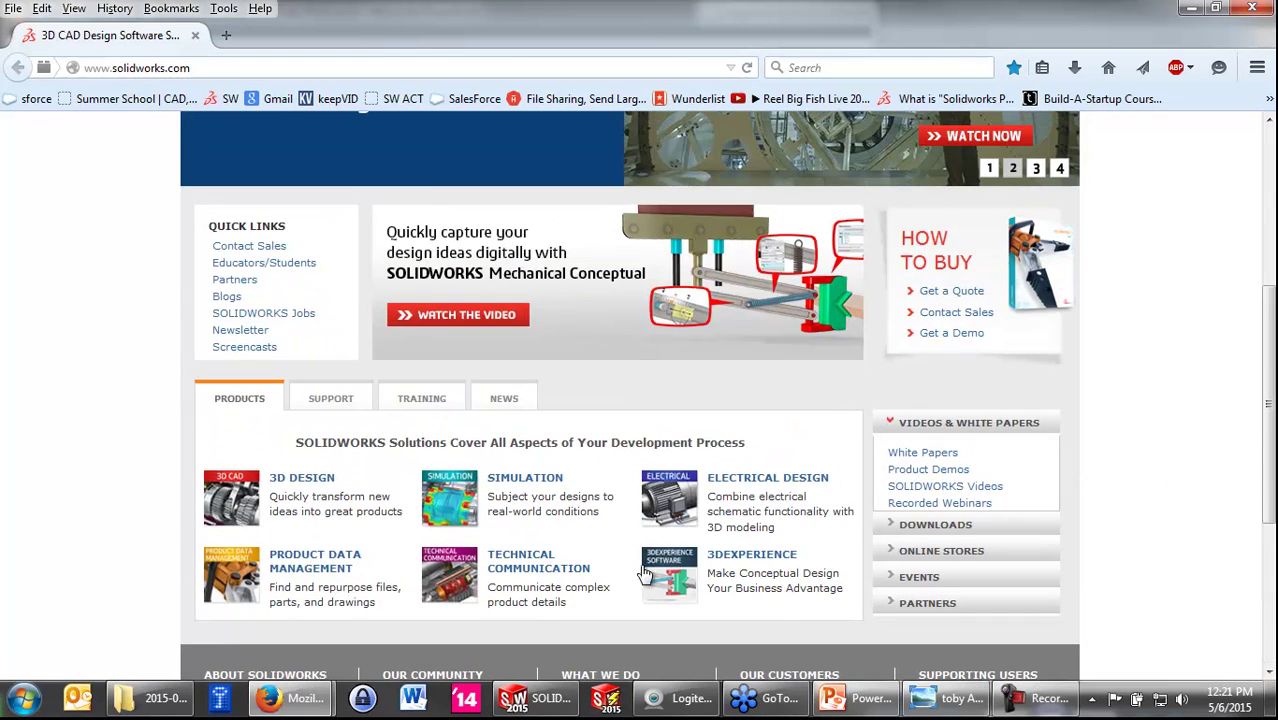
{"action": "left_click", "coordinate": [331, 400]}
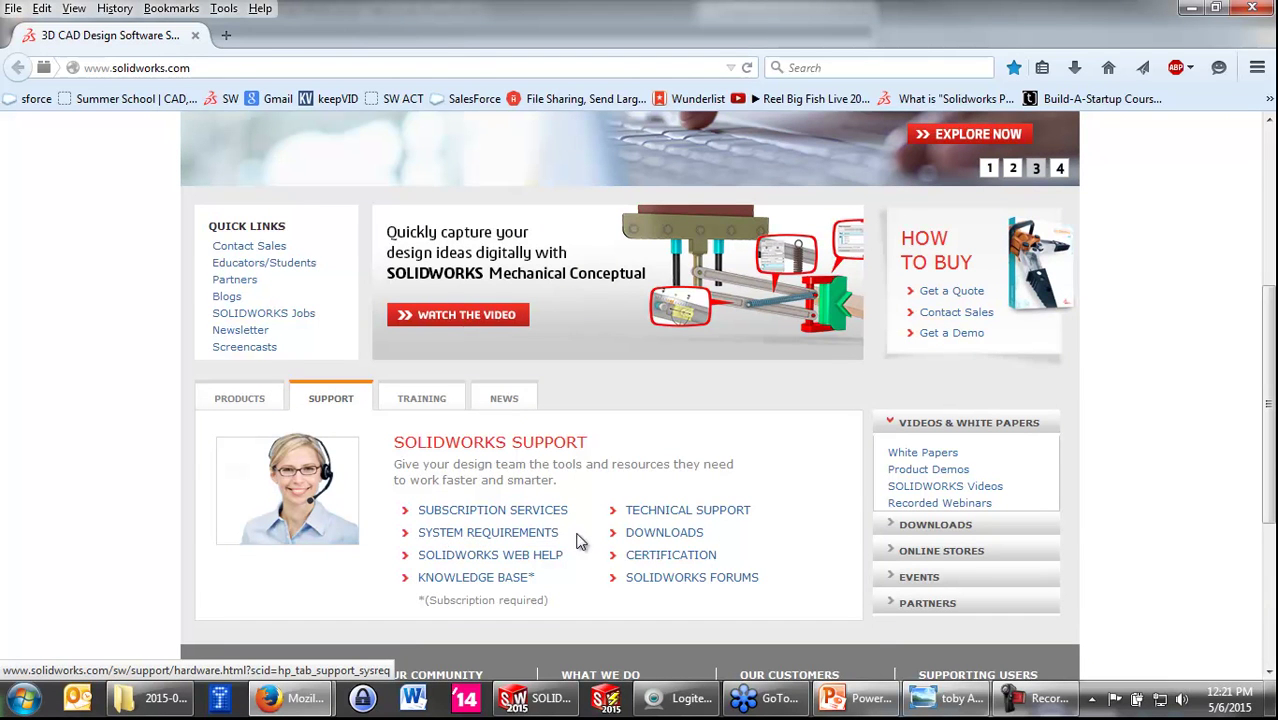
{"action": "left_click_drag", "start_coordinate": [580, 541], "coordinate": [437, 541]}
{"action": "left_click", "coordinate": [483, 533]}
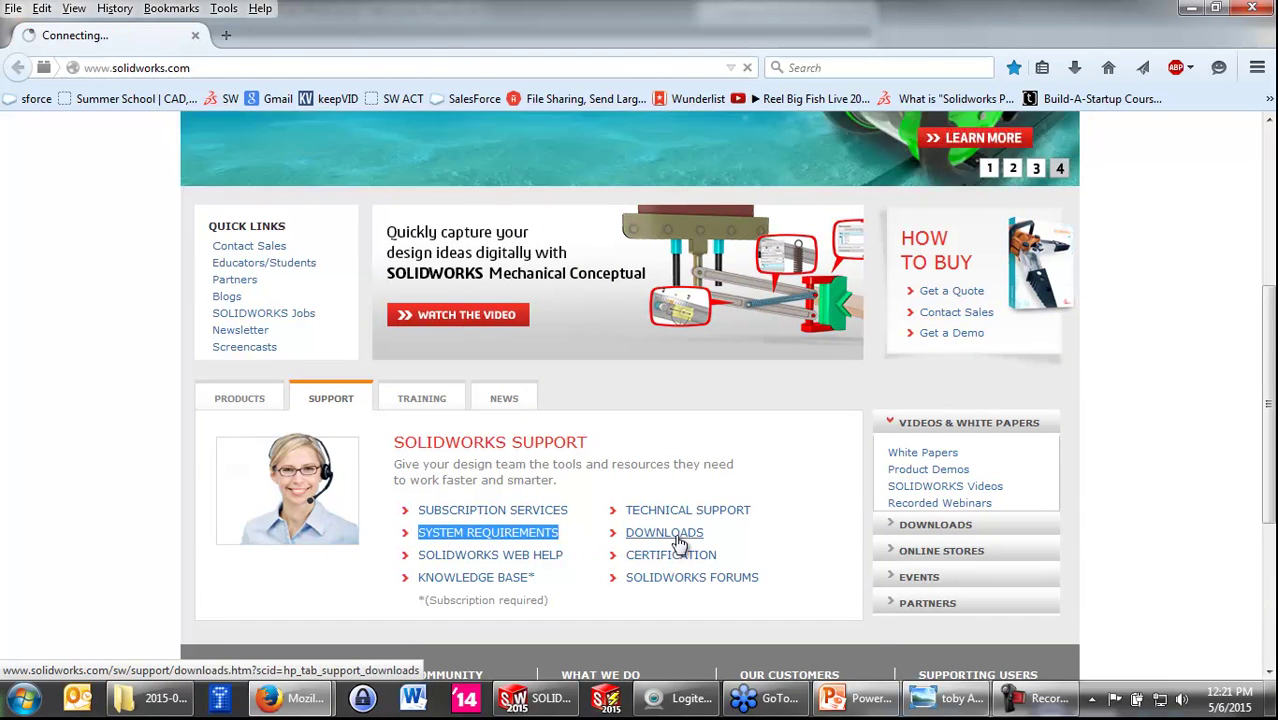
Step: Review the SOLIDWORKS system requirements table, then return to the requirements page
{"action": "scroll", "coordinate": [636, 452], "scroll_direction": "down", "scroll_amount": 4}
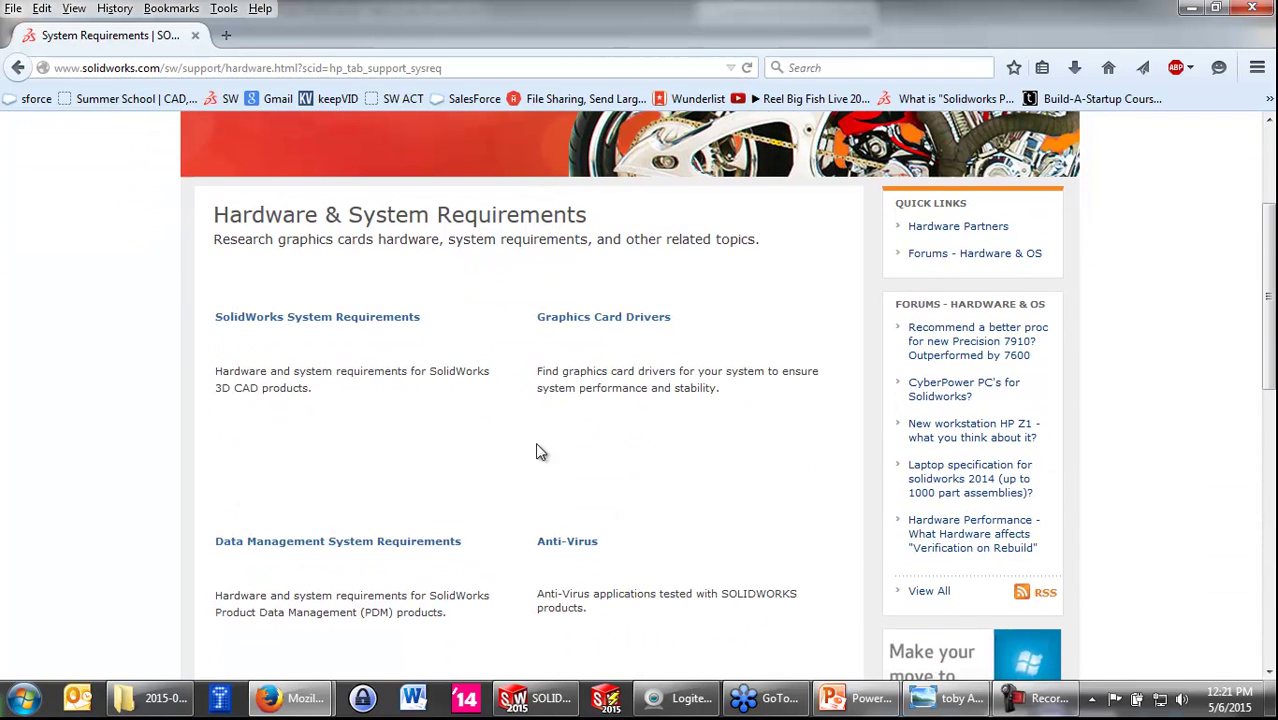
{"action": "left_click", "coordinate": [307, 318]}
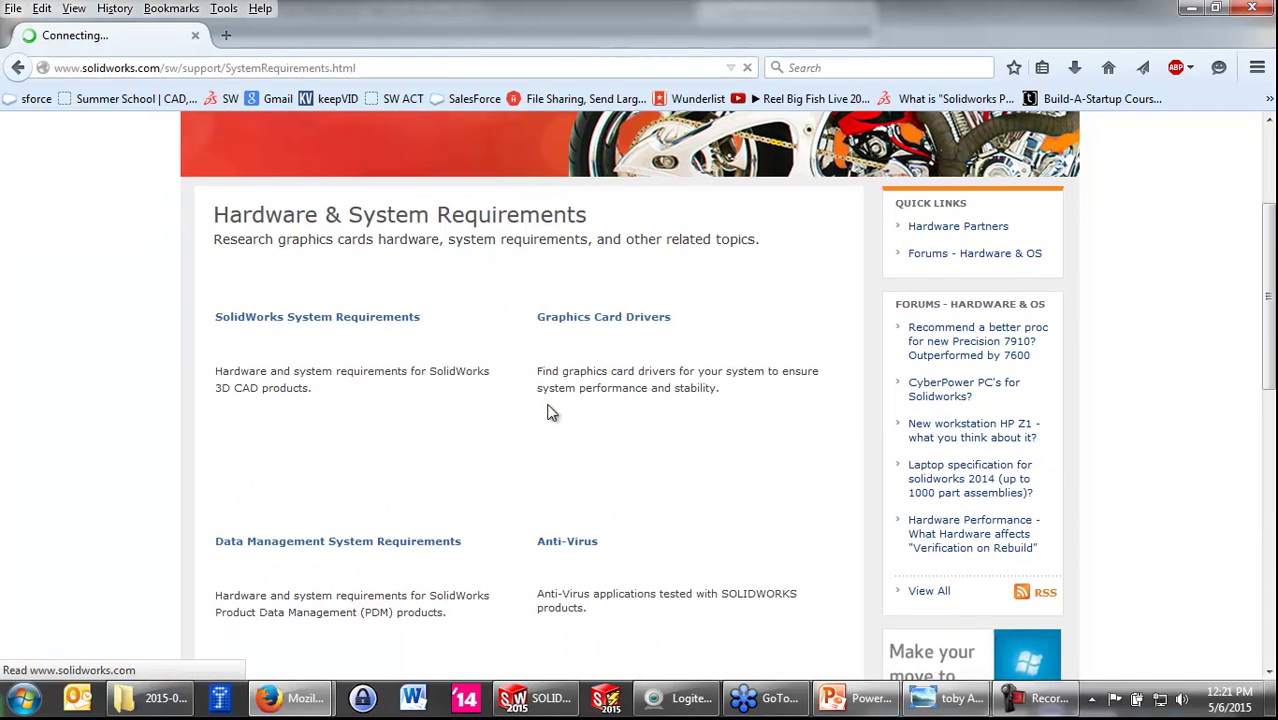
{"action": "scroll", "coordinate": [597, 468], "scroll_direction": "down", "scroll_amount": 1}
{"action": "scroll", "coordinate": [605, 445], "scroll_direction": "down", "scroll_amount": 3}
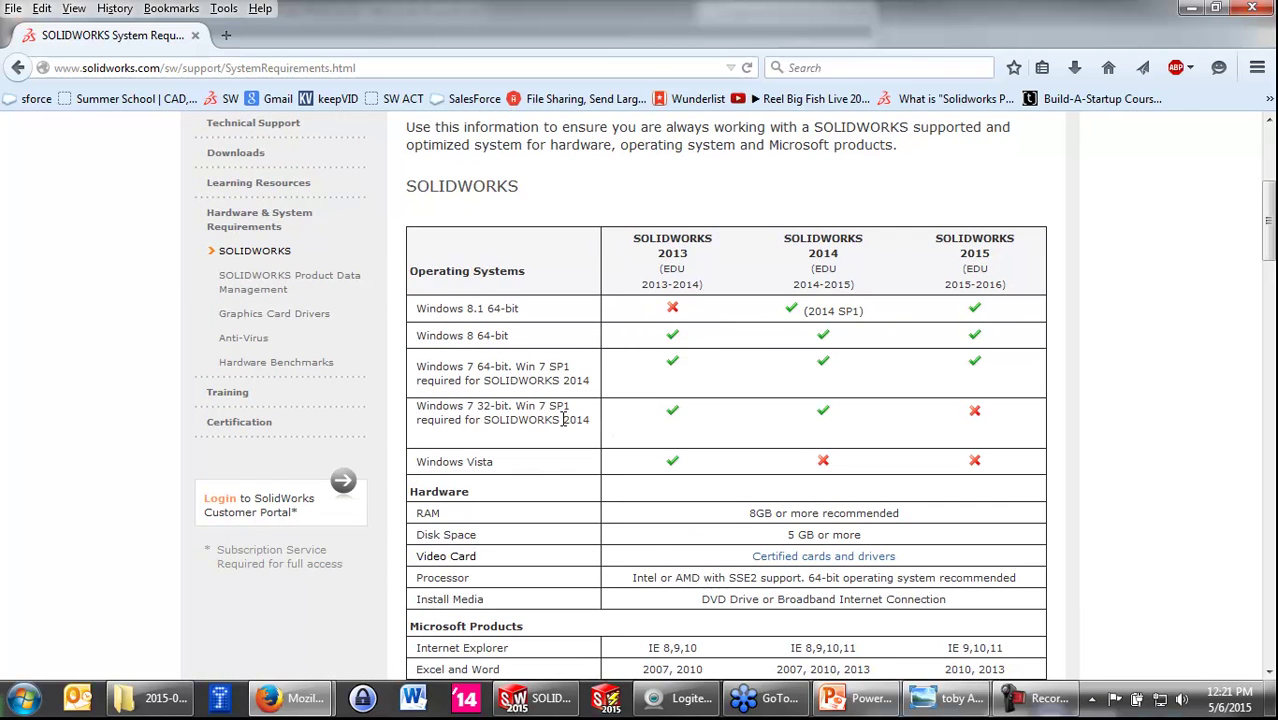
{"action": "scroll", "coordinate": [563, 420], "scroll_direction": "down", "scroll_amount": 1}
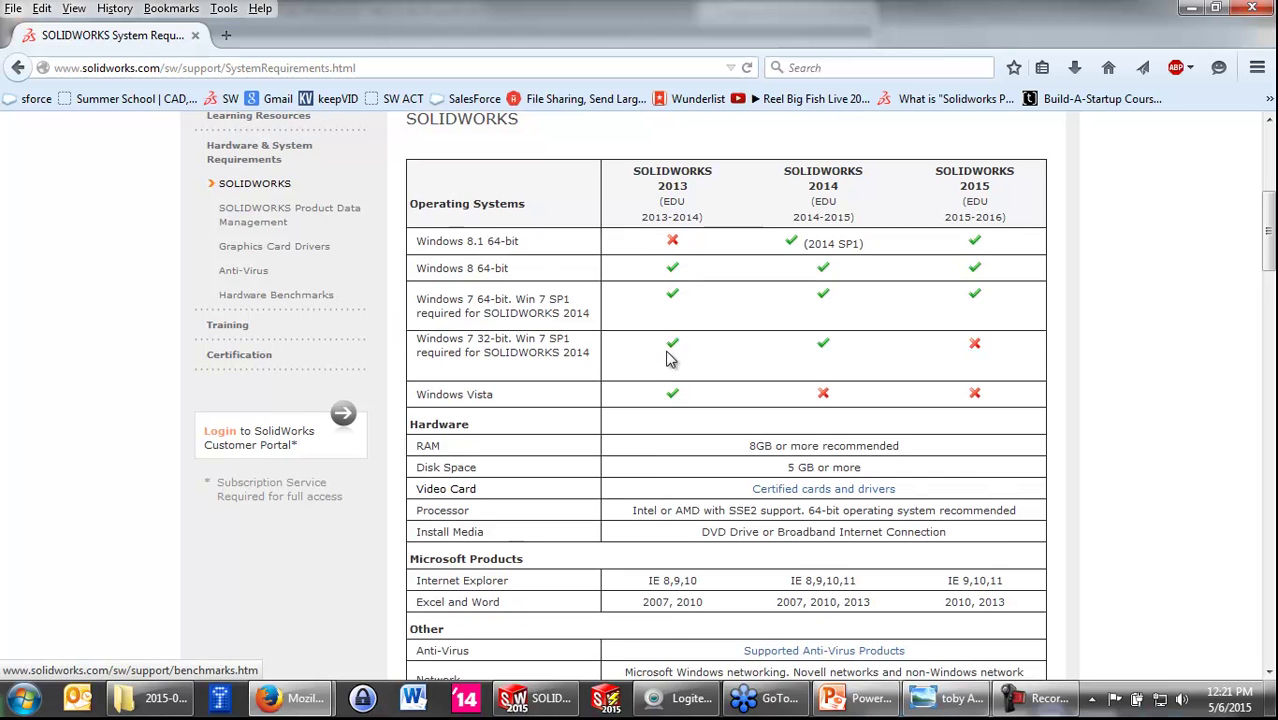
{"action": "scroll", "coordinate": [672, 350], "scroll_direction": "down", "scroll_amount": 3}
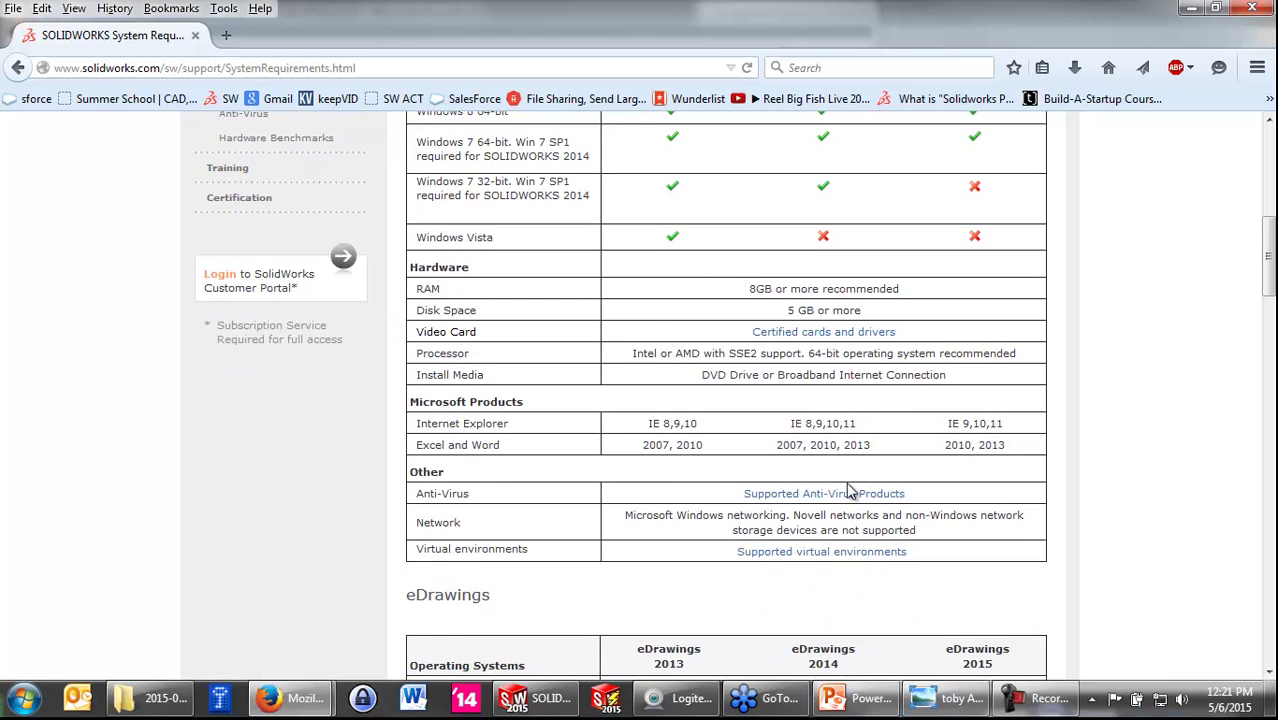
{"action": "scroll", "coordinate": [848, 490], "scroll_direction": "down", "scroll_amount": 3}
{"action": "scroll", "coordinate": [849, 485], "scroll_direction": "down", "scroll_amount": 3}
{"action": "scroll", "coordinate": [850, 480], "scroll_direction": "down", "scroll_amount": 4}
{"action": "scroll", "coordinate": [852, 474], "scroll_direction": "down", "scroll_amount": 2}
{"action": "scroll", "coordinate": [852, 474], "scroll_direction": "down", "scroll_amount": 5}
{"action": "scroll", "coordinate": [852, 476], "scroll_direction": "down", "scroll_amount": 4}
{"action": "scroll", "coordinate": [852, 478], "scroll_direction": "down", "scroll_amount": 6}
{"action": "scroll", "coordinate": [853, 480], "scroll_direction": "down", "scroll_amount": 5}
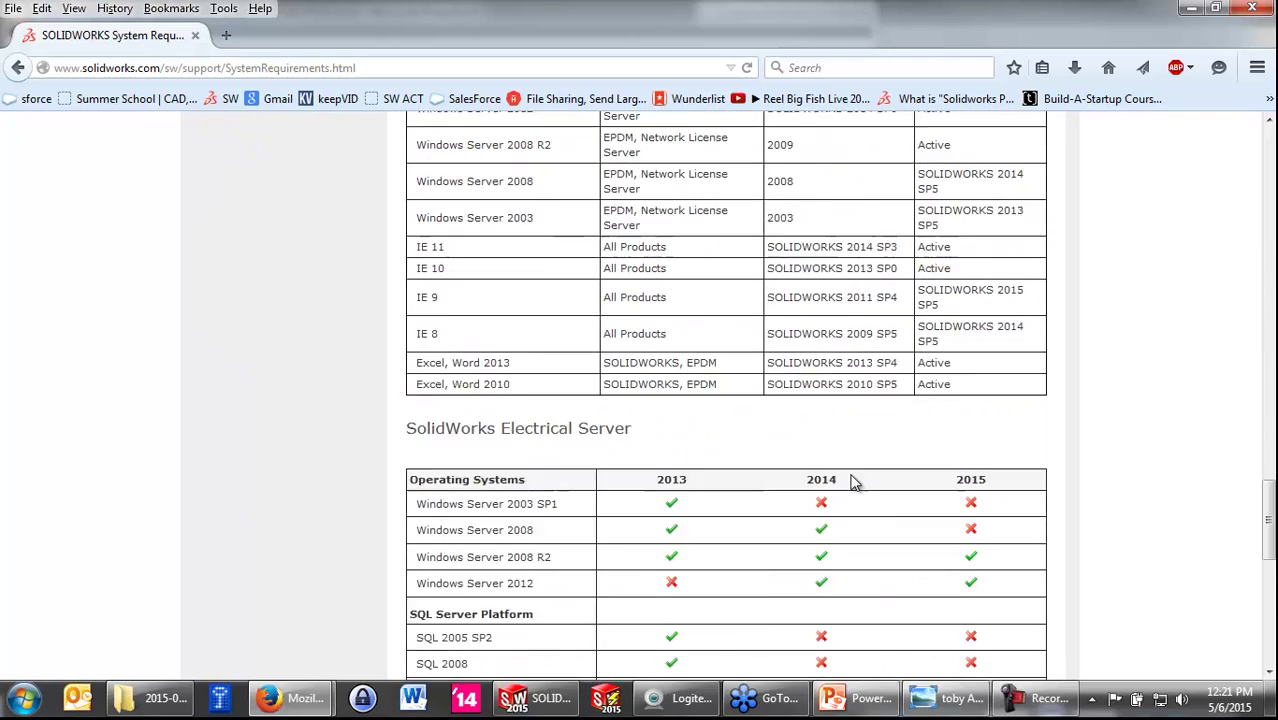
{"action": "scroll", "coordinate": [852, 480], "scroll_direction": "down", "scroll_amount": 4}
{"action": "scroll", "coordinate": [850, 479], "scroll_direction": "down", "scroll_amount": 3}
{"action": "scroll", "coordinate": [849, 475], "scroll_direction": "down", "scroll_amount": 4}
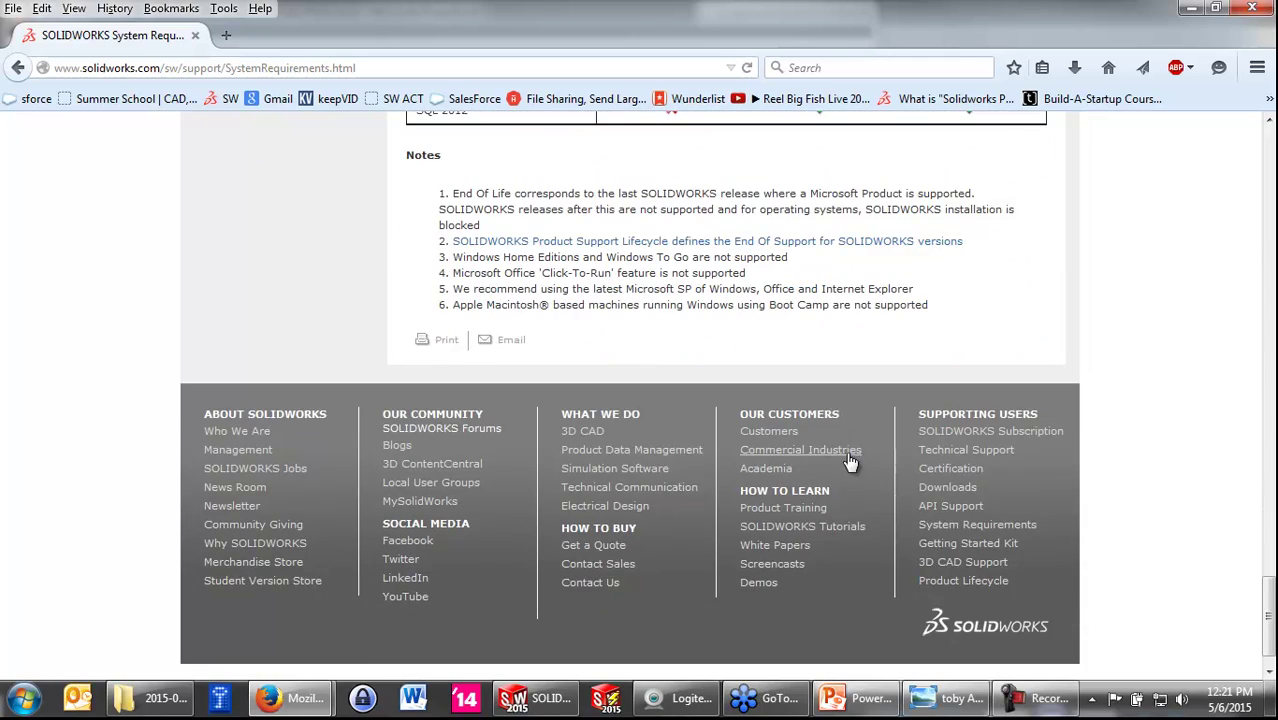
{"action": "scroll", "coordinate": [849, 462], "scroll_direction": "up", "scroll_amount": 5}
{"action": "scroll", "coordinate": [848, 461], "scroll_direction": "up", "scroll_amount": 4}
{"action": "scroll", "coordinate": [847, 460], "scroll_direction": "up", "scroll_amount": 4}
{"action": "scroll", "coordinate": [840, 450], "scroll_direction": "up", "scroll_amount": 4}
{"action": "scroll", "coordinate": [833, 440], "scroll_direction": "up", "scroll_amount": 2}
{"action": "scroll", "coordinate": [830, 438], "scroll_direction": "up", "scroll_amount": 4}
{"action": "scroll", "coordinate": [822, 433], "scroll_direction": "up", "scroll_amount": 2}
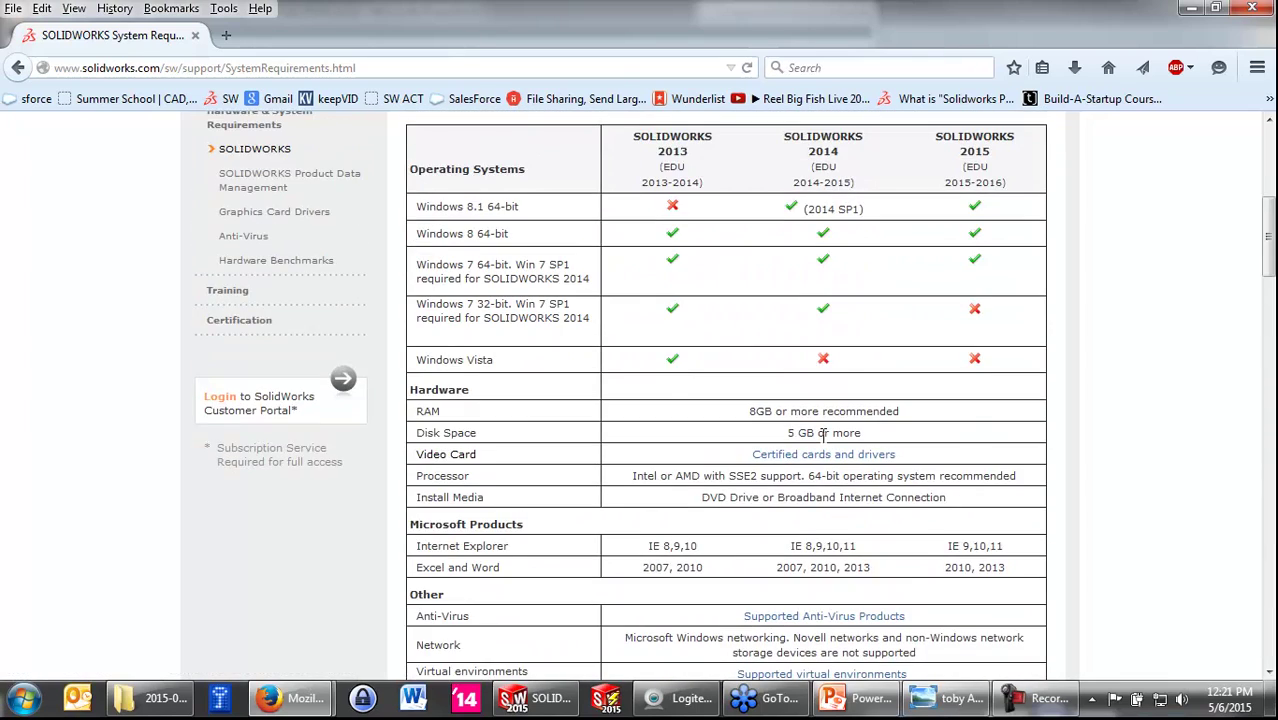
{"action": "scroll", "coordinate": [822, 433], "scroll_direction": "up", "scroll_amount": 3}
{"action": "scroll", "coordinate": [765, 410], "scroll_direction": "down", "scroll_amount": 3}
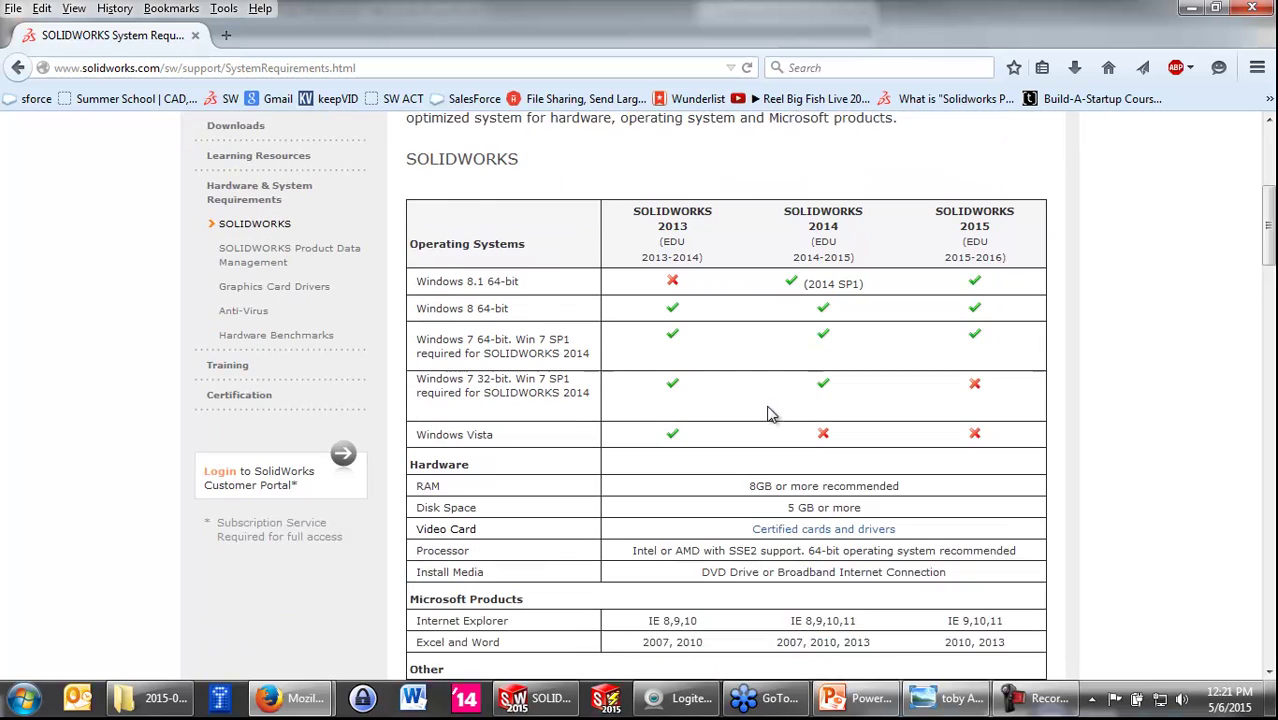
{"action": "left_click", "coordinate": [25, 77]}
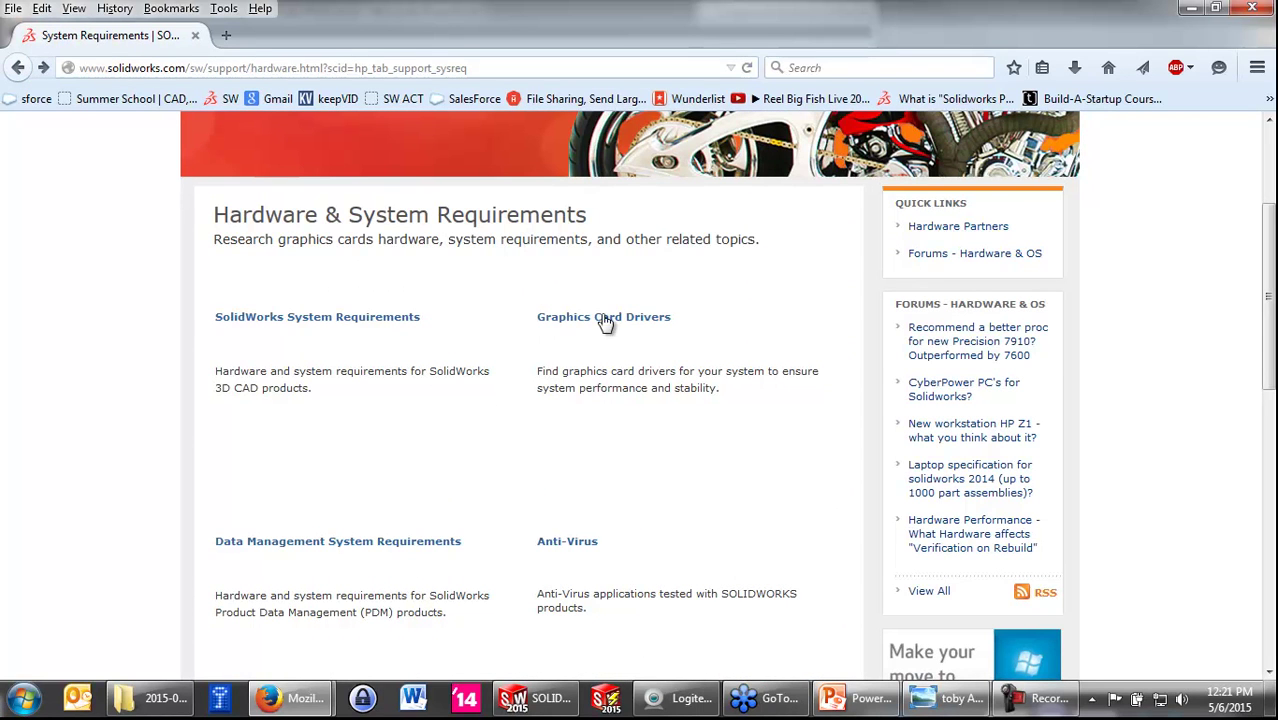
Step: Open the Graphics Card Drivers page
{"action": "left_click_drag", "start_coordinate": [690, 324], "coordinate": [568, 329]}
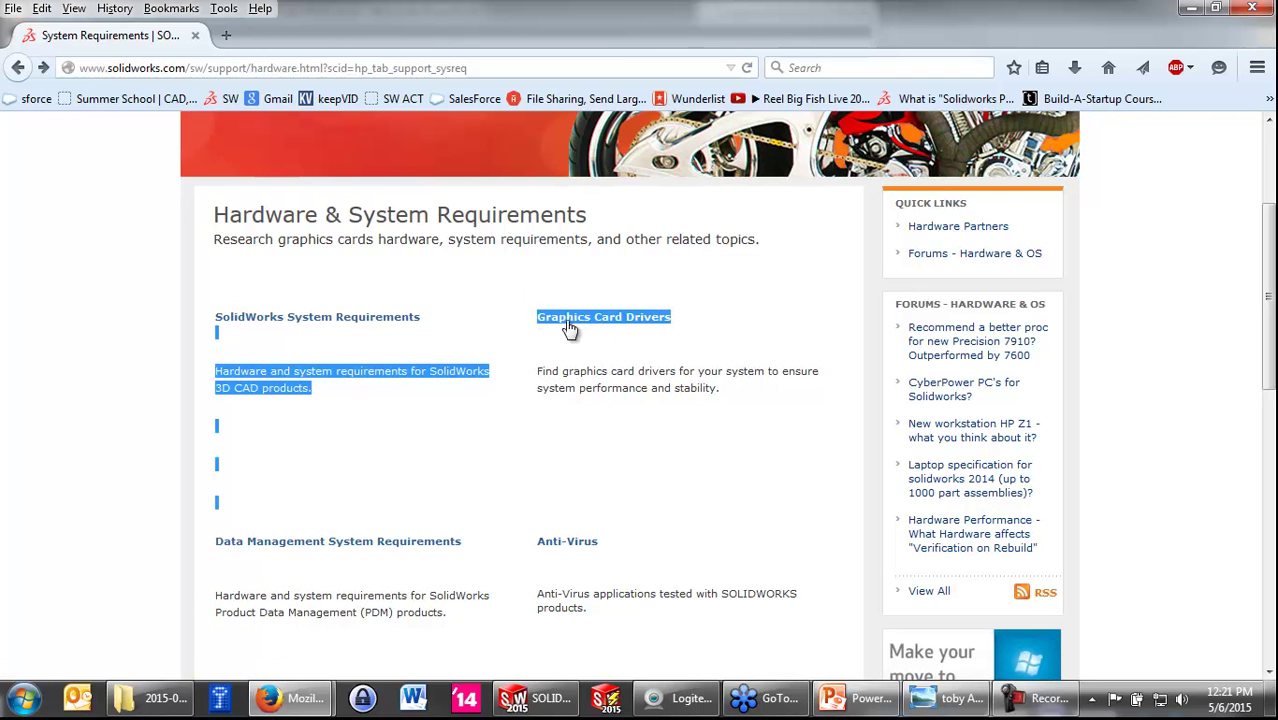
{"action": "left_click", "coordinate": [606, 322]}
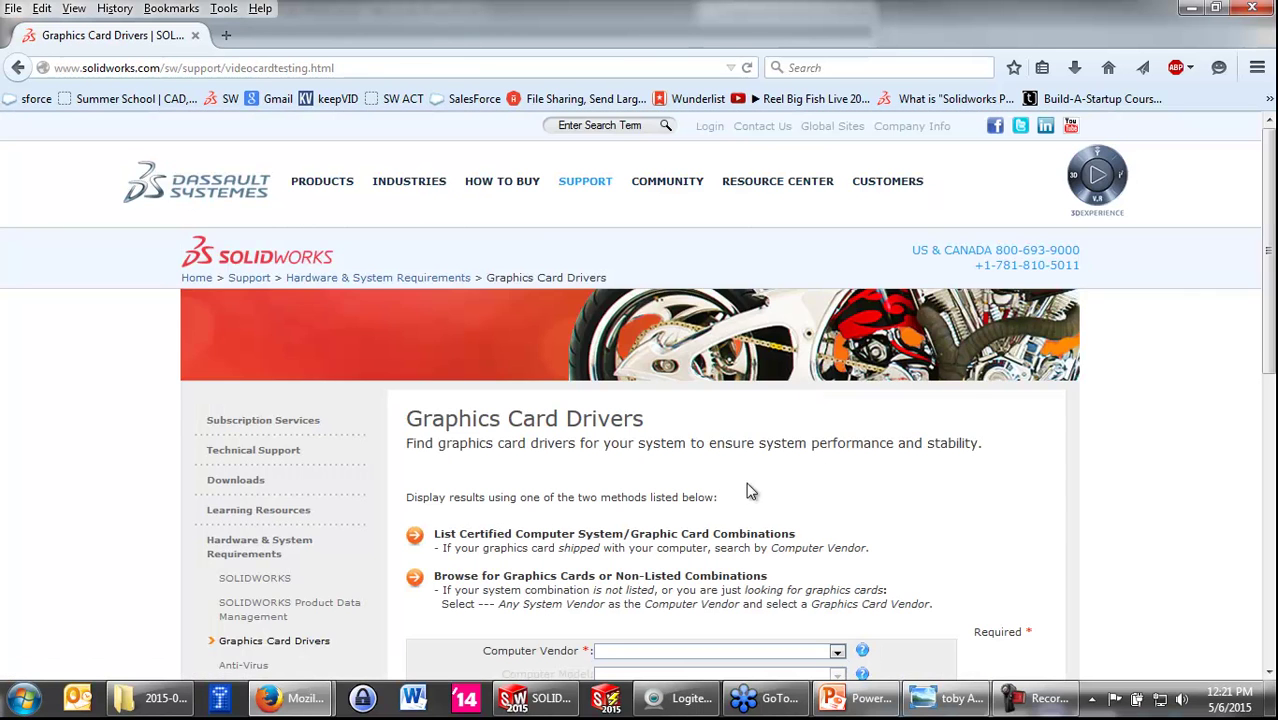
{"action": "scroll", "coordinate": [709, 502], "scroll_direction": "down", "scroll_amount": 2}
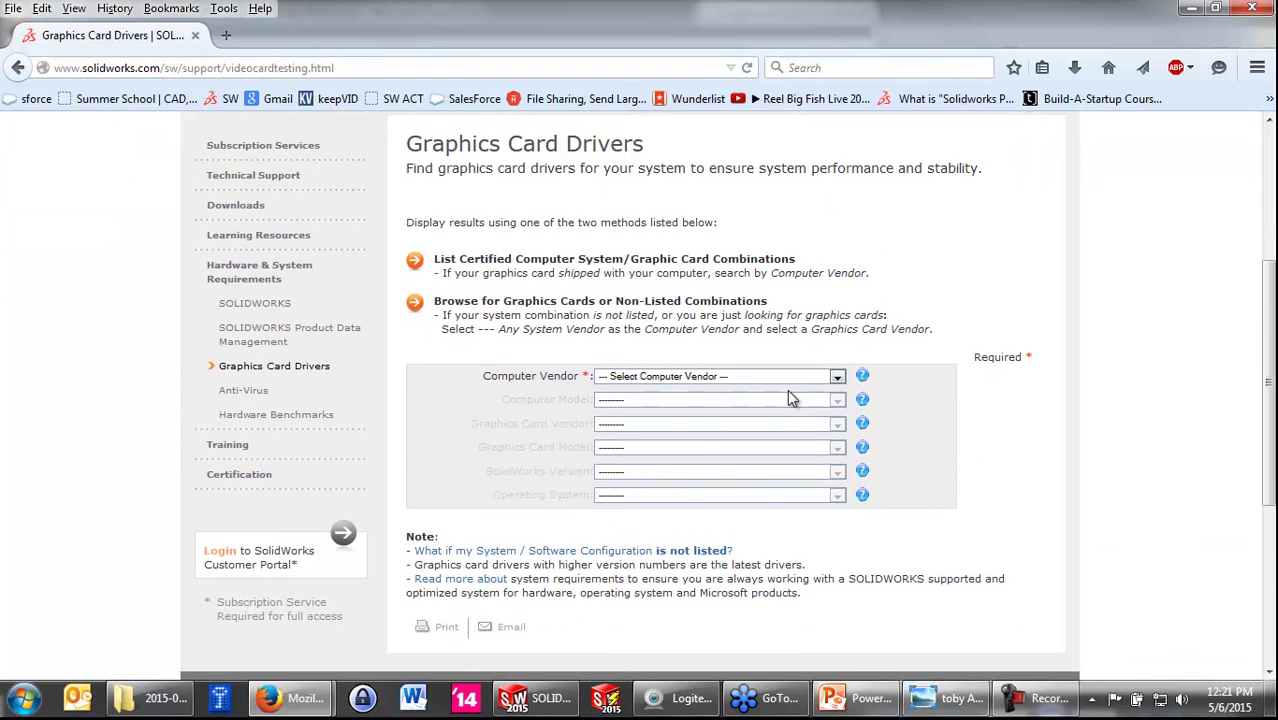
Step: Choose Dell, Precision M4800 and NVIDIA Quadro K2100M in the driver search, then minimize Firefox
{"action": "left_click", "coordinate": [836, 380]}
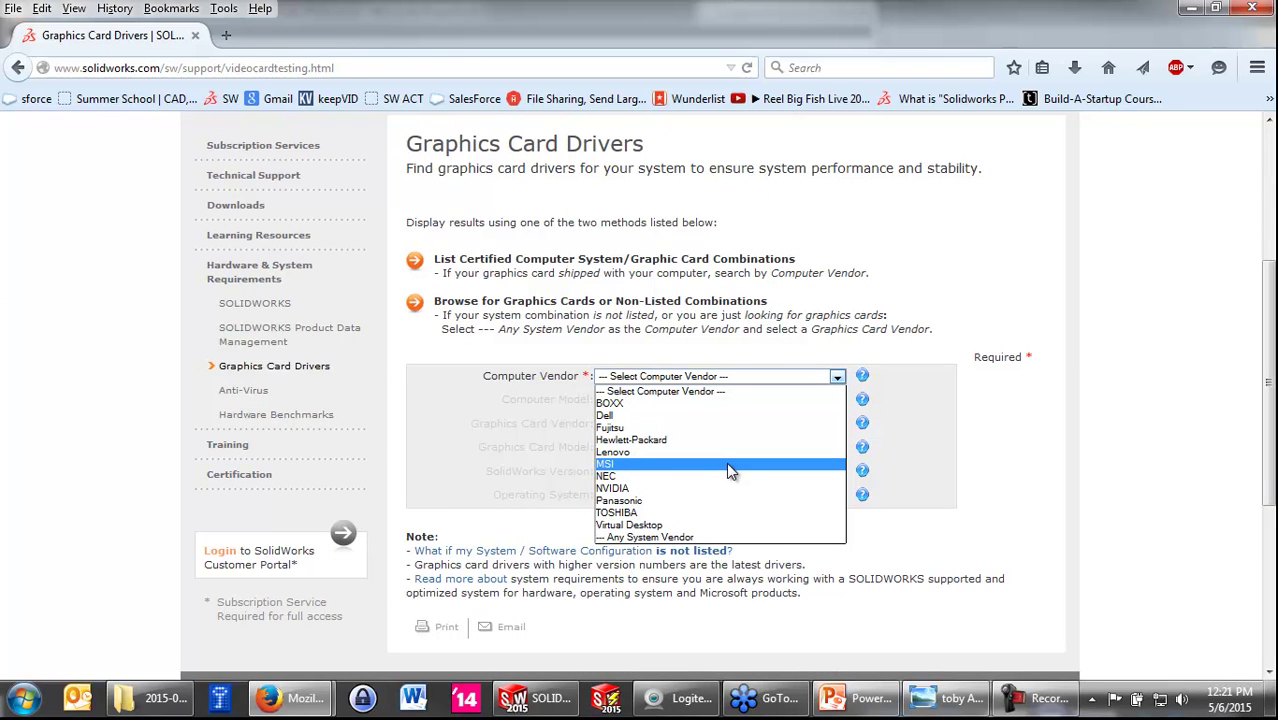
{"action": "left_click", "coordinate": [690, 418]}
{"action": "left_click", "coordinate": [696, 401]}
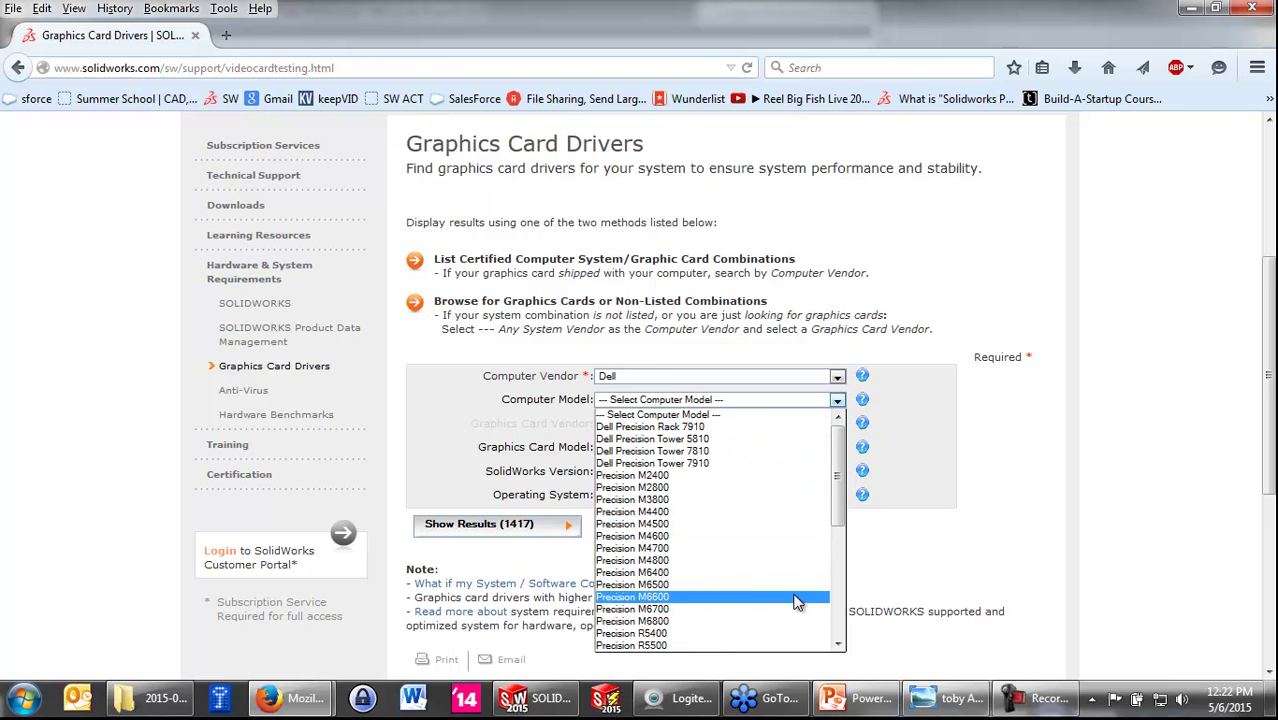
{"action": "left_click", "coordinate": [716, 560]}
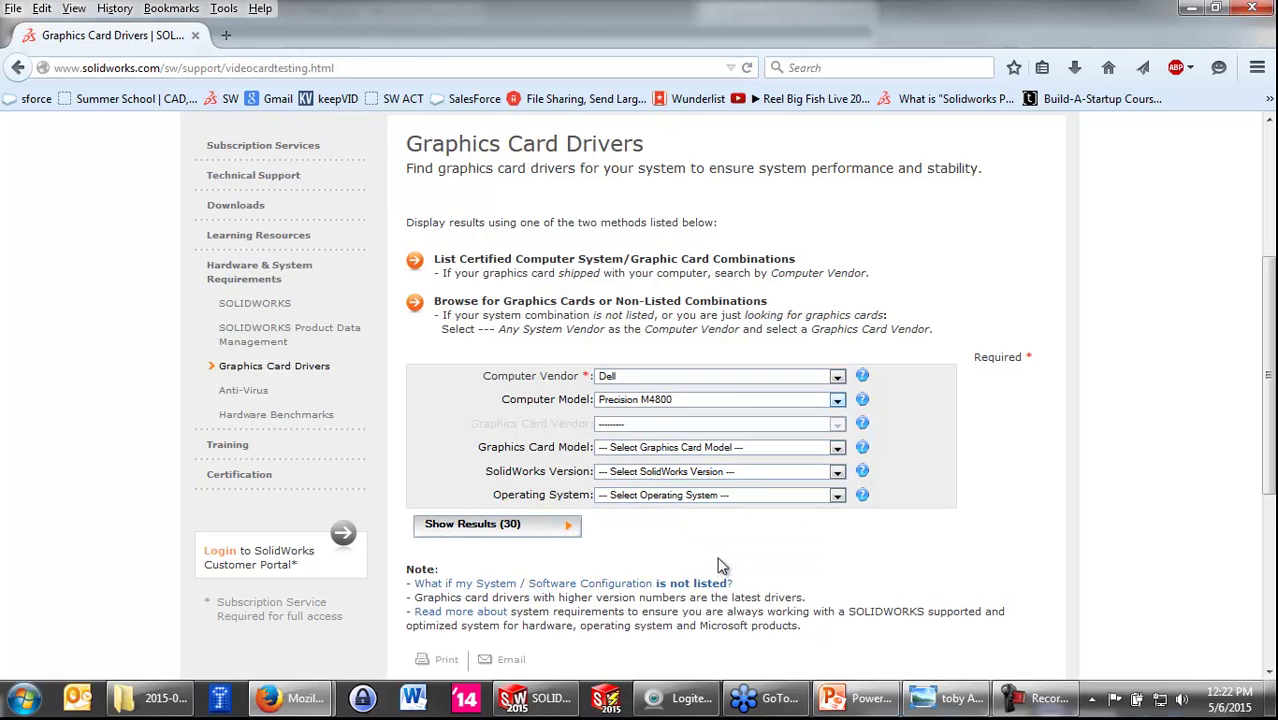
{"action": "left_click", "coordinate": [710, 450]}
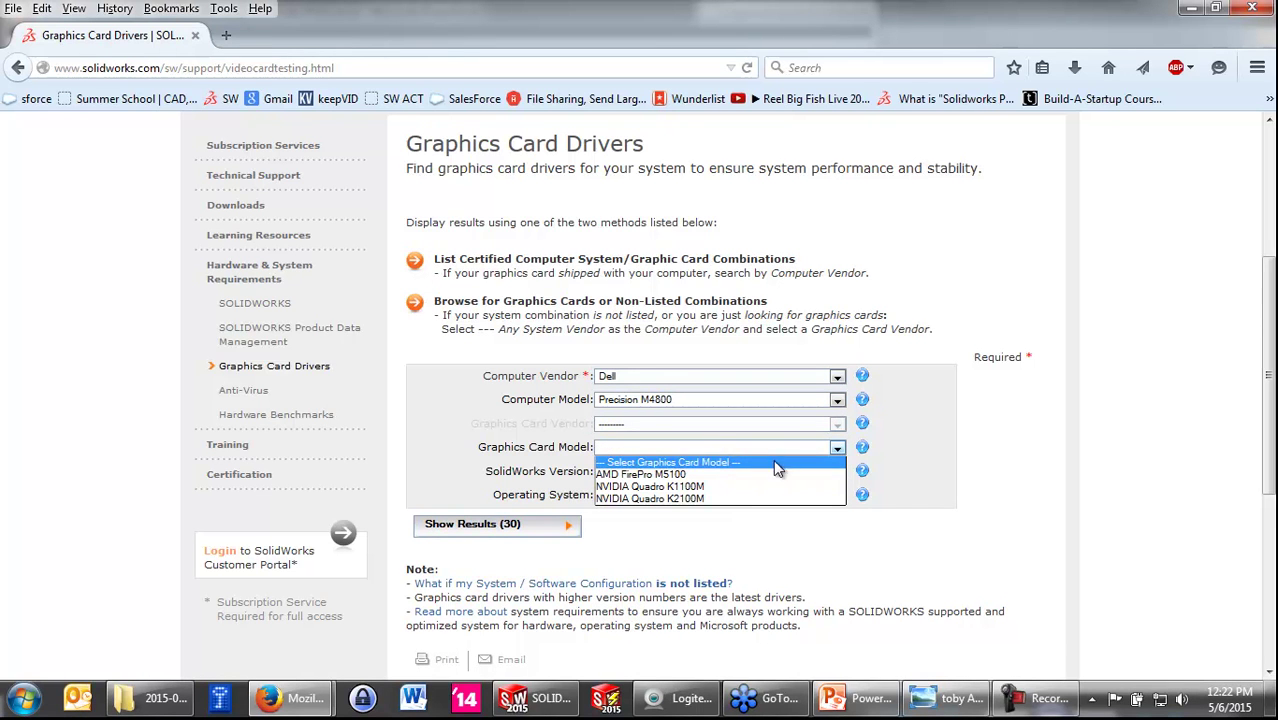
{"action": "left_click", "coordinate": [700, 500]}
{"action": "left_click", "coordinate": [1187, 12]}
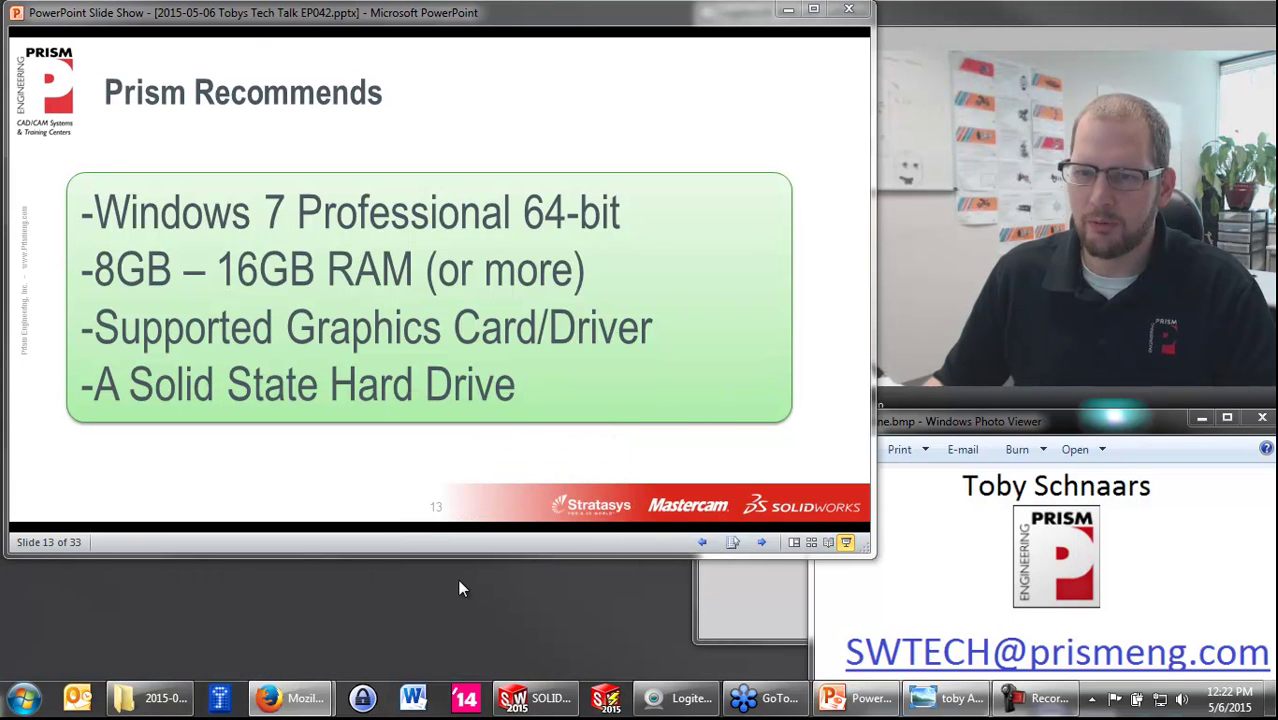
{"action": "right_click", "coordinate": [458, 581]}
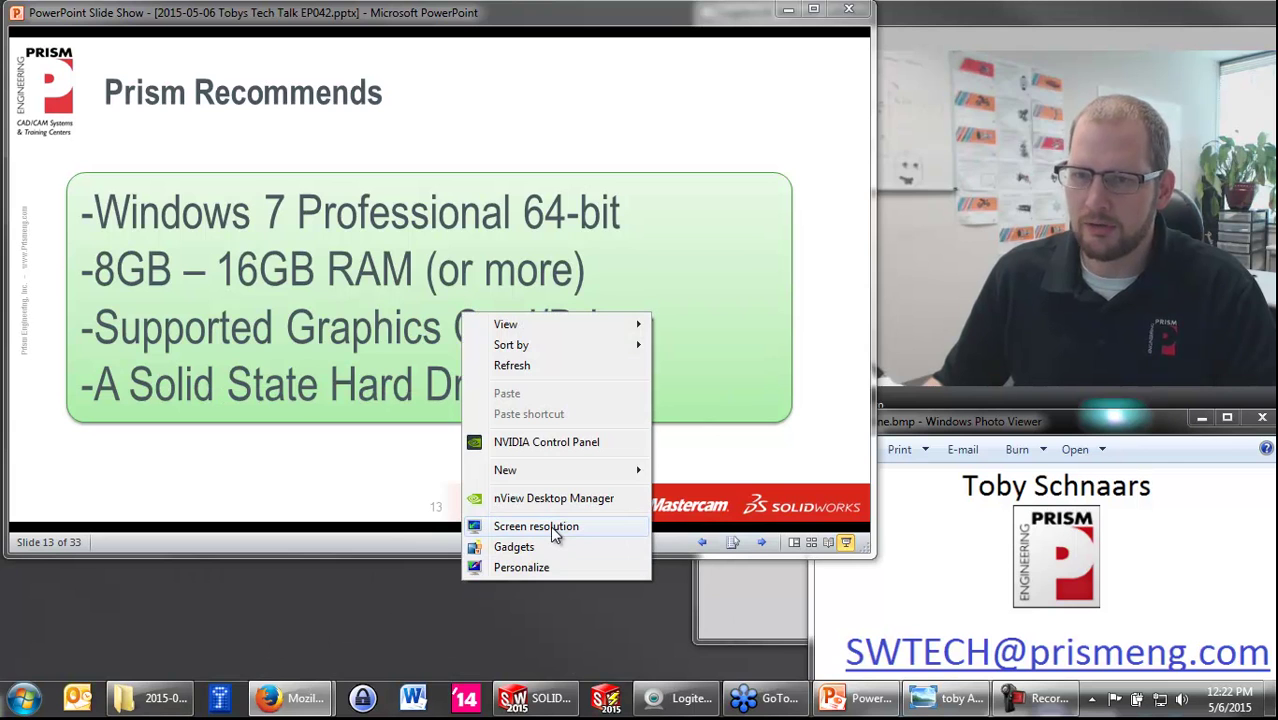
{"action": "left_click", "coordinate": [553, 529]}
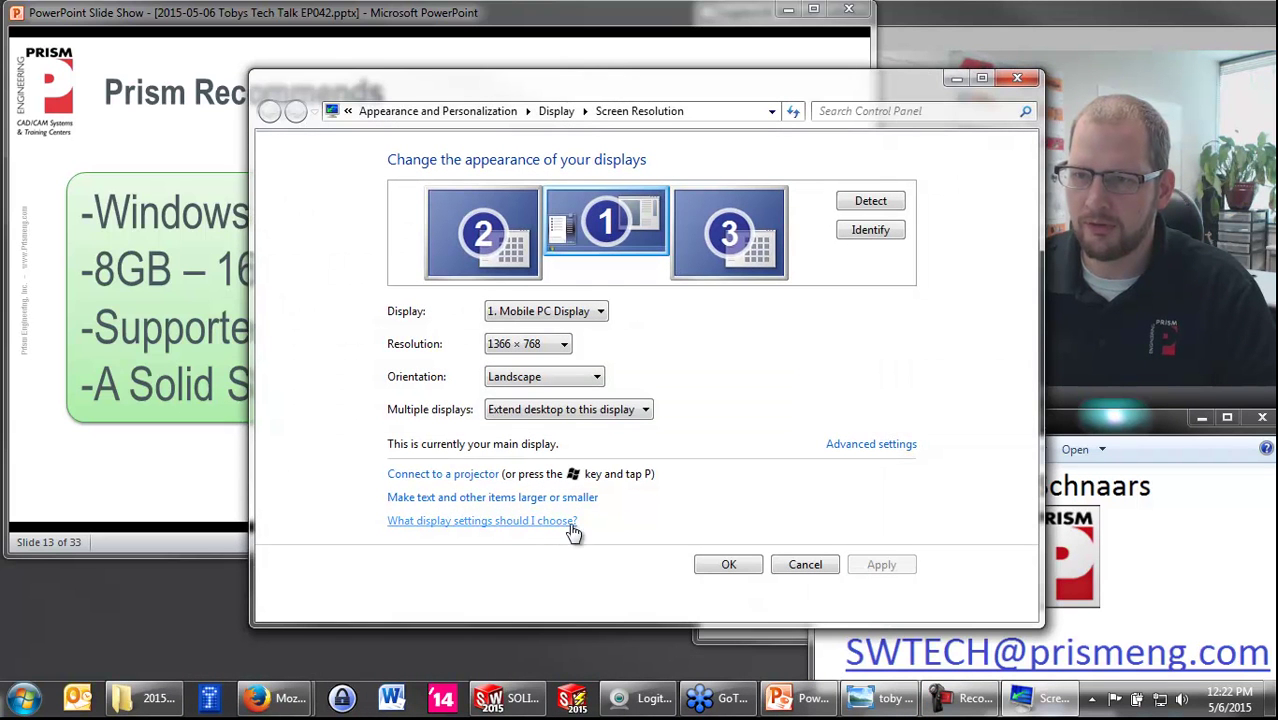
{"action": "left_click", "coordinate": [871, 446]}
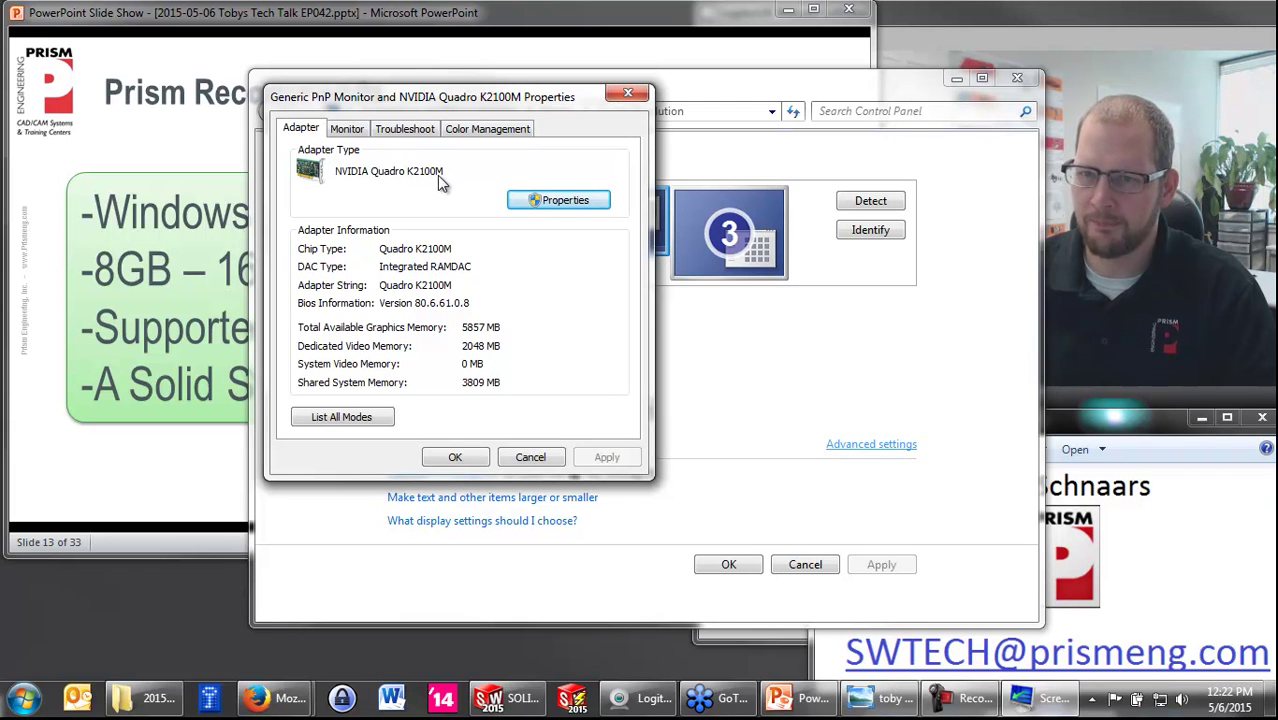
{"action": "left_click", "coordinate": [574, 203]}
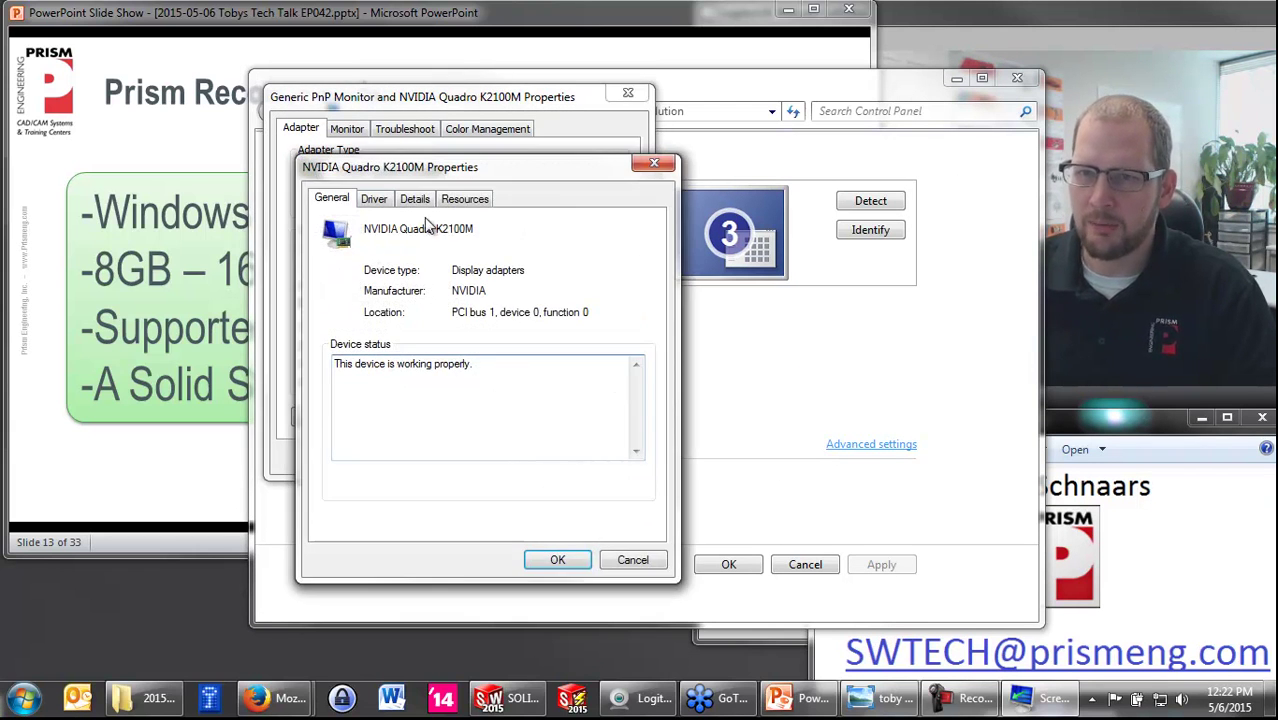
{"action": "left_click", "coordinate": [376, 200]}
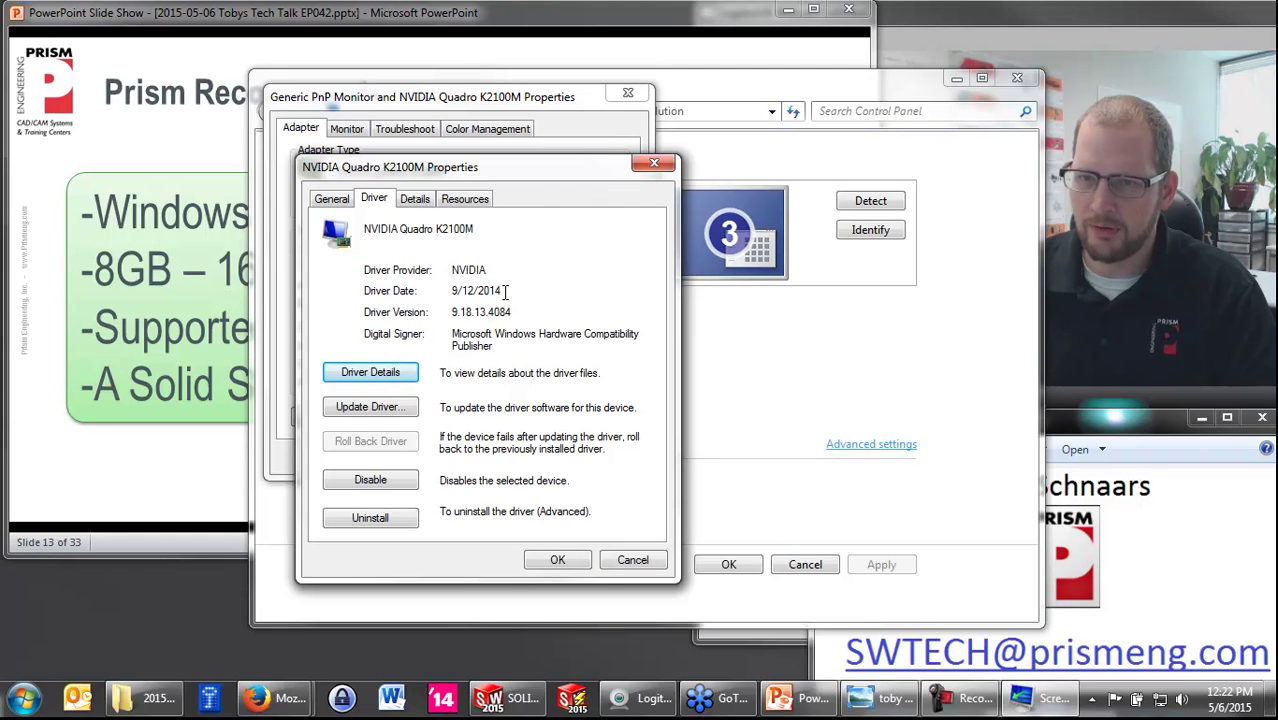
{"action": "mouse_move", "coordinate": [512, 312]}
{"action": "left_mouse_down"}
{"action": "mouse_move", "coordinate": [445, 314]}
{"action": "mouse_move", "coordinate": [449, 291]}
{"action": "left_mouse_up"}
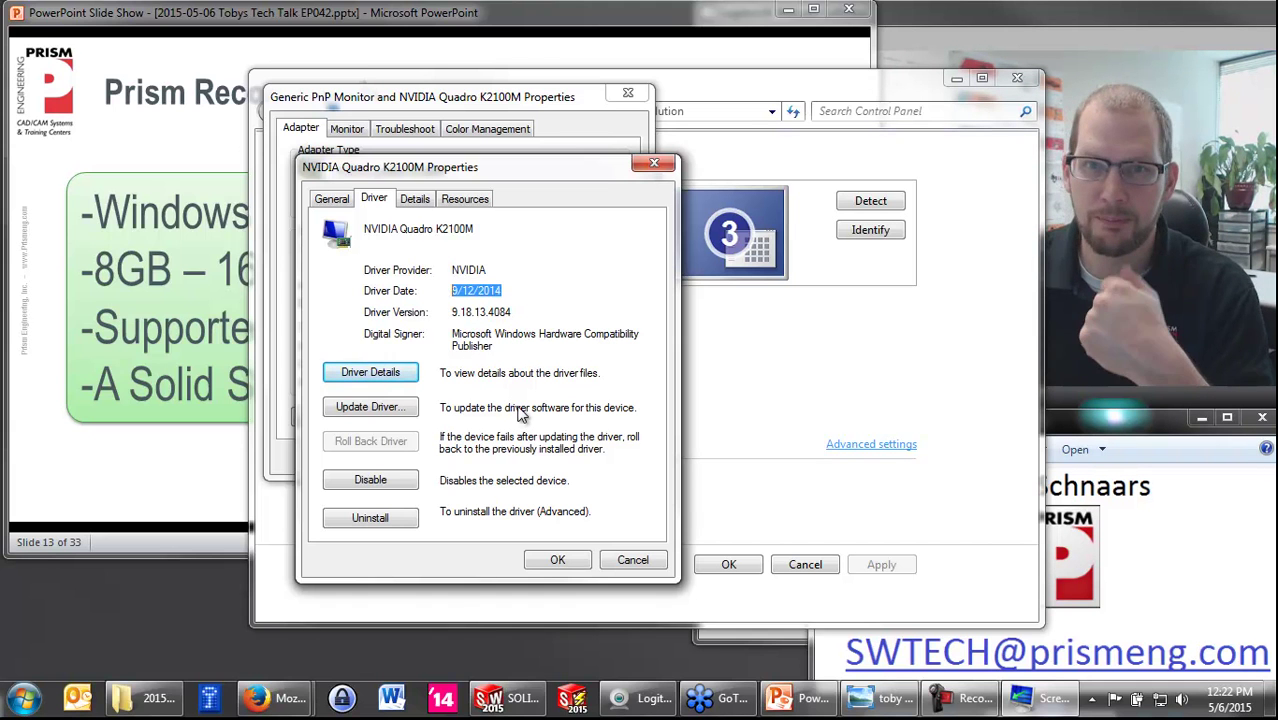
{"action": "mouse_move", "coordinate": [491, 166]}
{"action": "left_mouse_down"}
{"action": "mouse_move", "coordinate": [653, 79]}
{"action": "mouse_move", "coordinate": [817, 63]}
{"action": "mouse_move", "coordinate": [1008, 150]}
{"action": "mouse_move", "coordinate": [899, 314]}
{"action": "mouse_move", "coordinate": [648, 242]}
{"action": "mouse_move", "coordinate": [485, 237]}
{"action": "mouse_move", "coordinate": [402, 93]}
{"action": "mouse_move", "coordinate": [705, 23]}
{"action": "mouse_move", "coordinate": [990, 79]}
{"action": "mouse_move", "coordinate": [830, 245]}
{"action": "mouse_move", "coordinate": [481, 186]}
{"action": "left_mouse_up"}
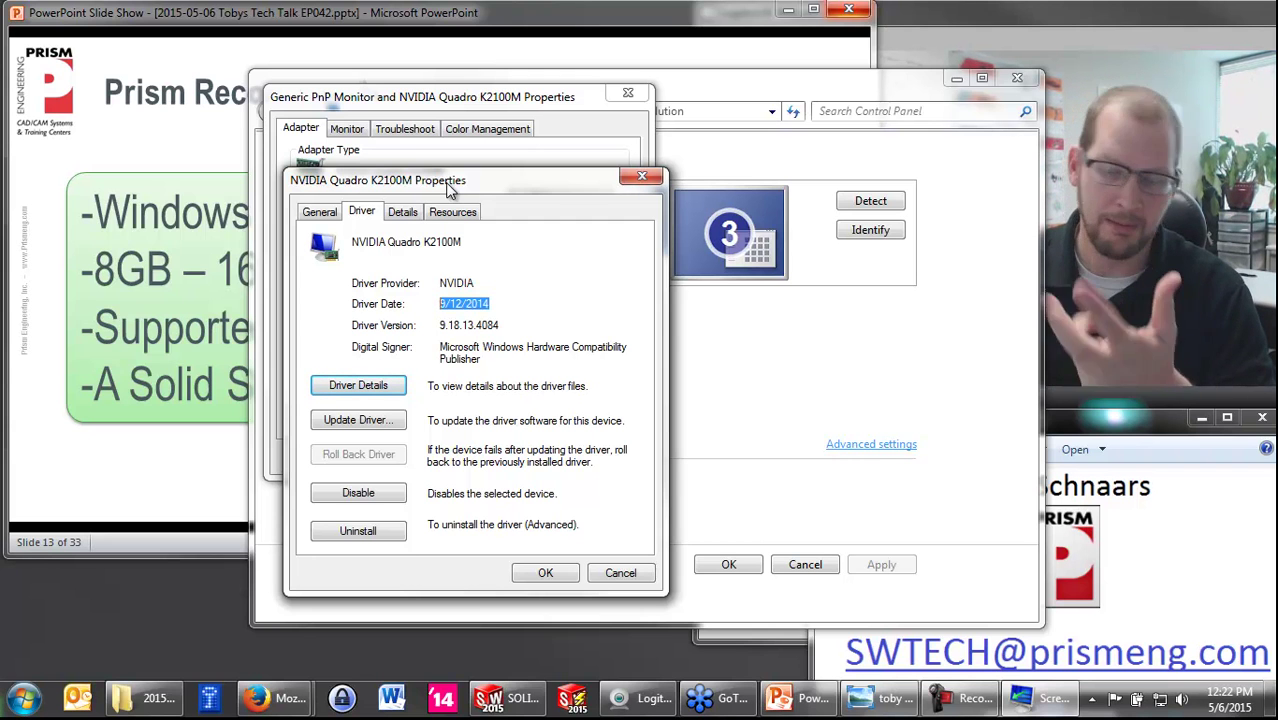
{"action": "left_click", "coordinate": [640, 178]}
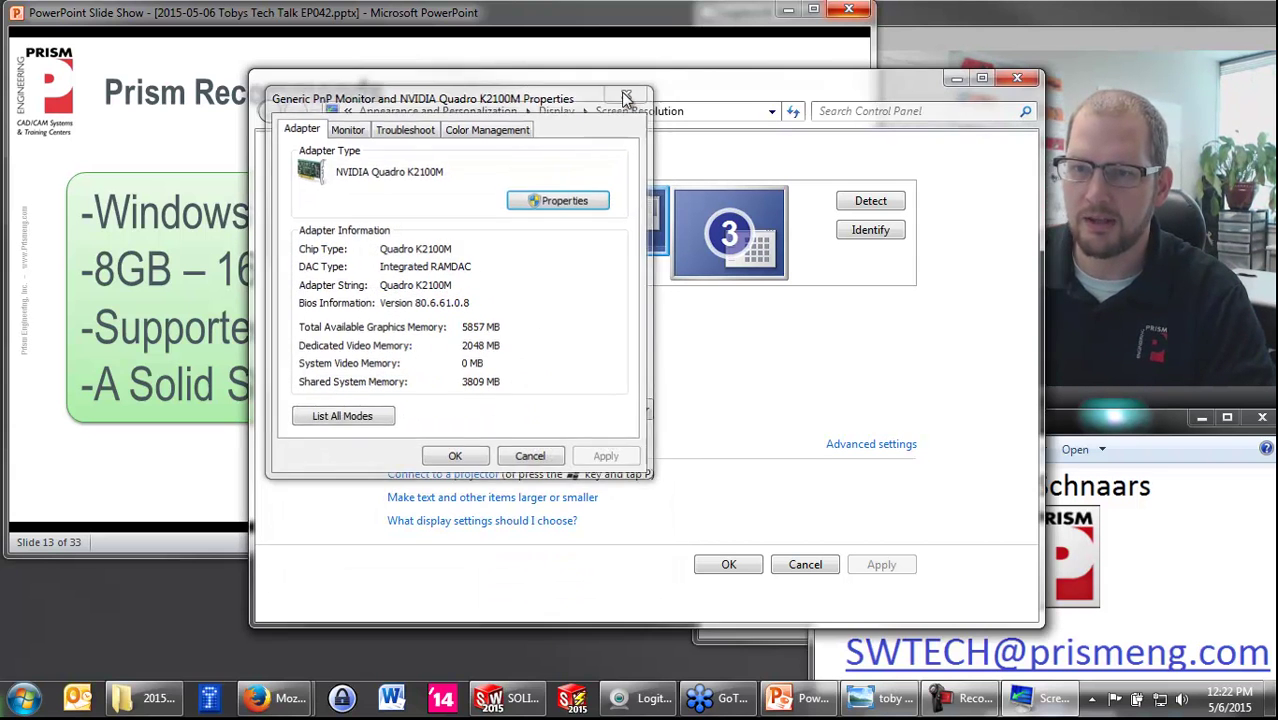
{"action": "left_click", "coordinate": [627, 93]}
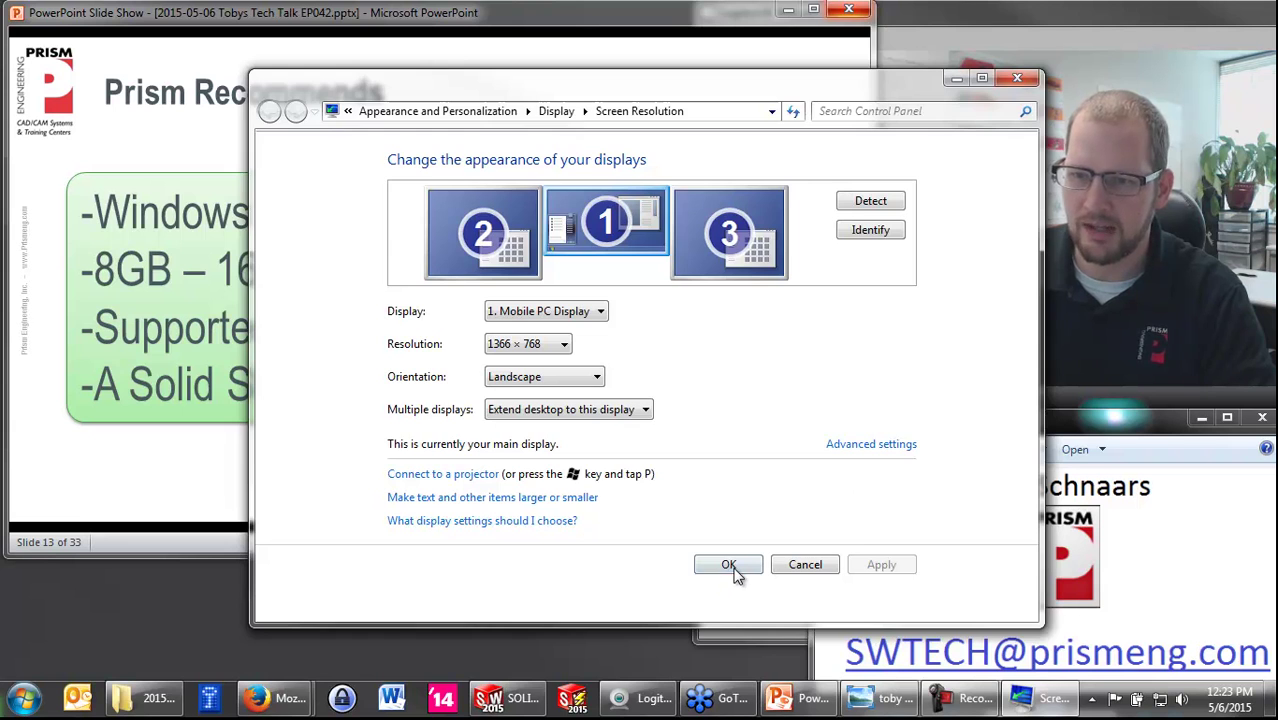
{"action": "left_click", "coordinate": [731, 565]}
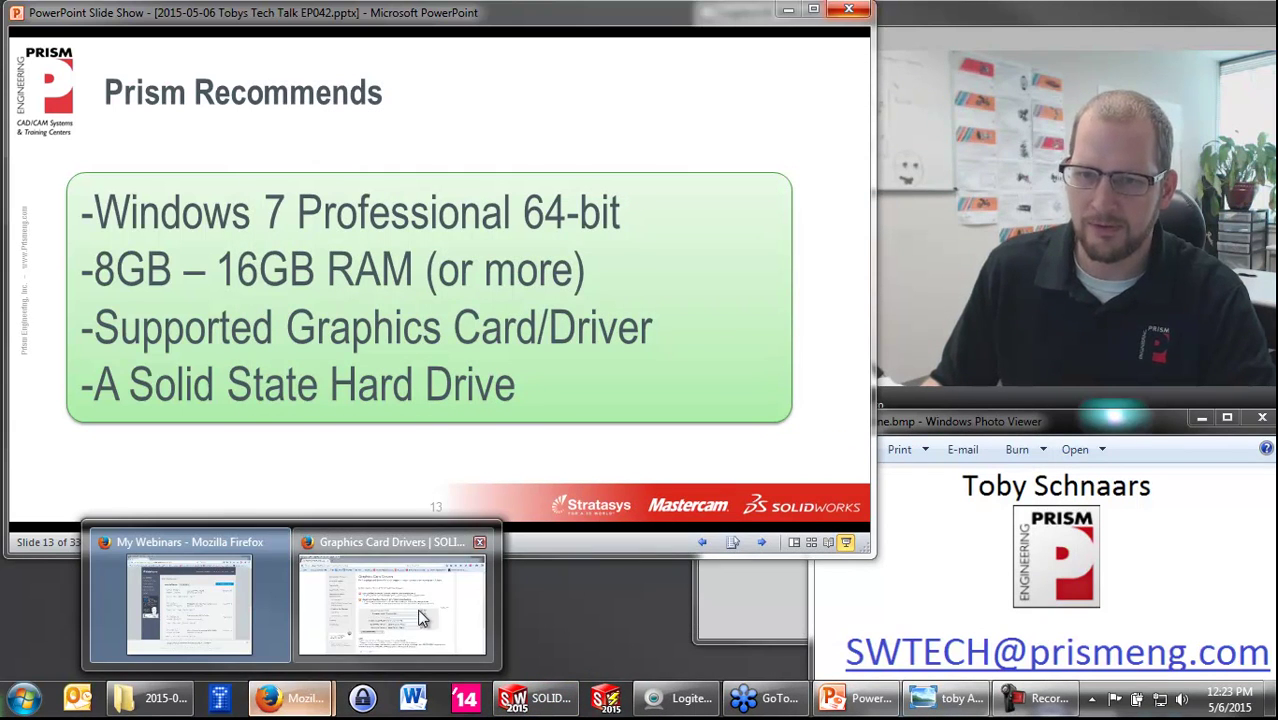
Step: Search drivers for SolidWorks 2015 on Win7 x64 in the restored Graphics Card Drivers page
{"action": "mouse_move", "coordinate": [257, 698]}
{"action": "left_click", "coordinate": [390, 600]}
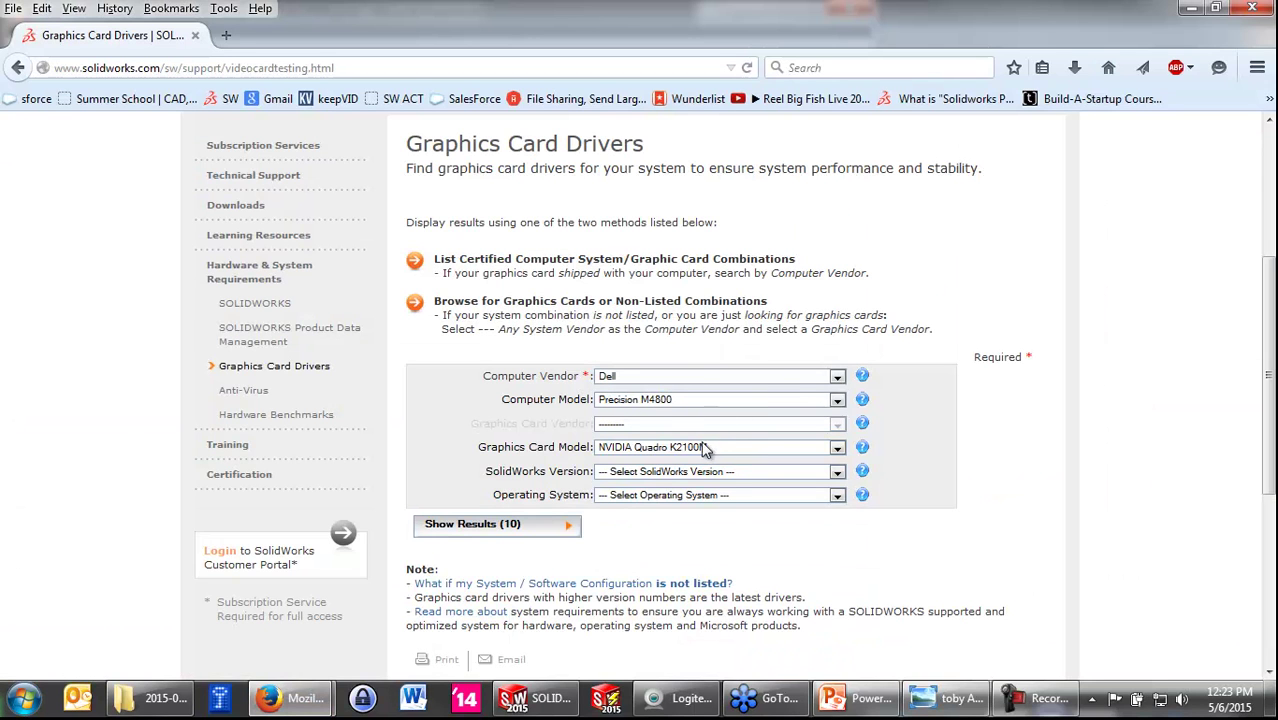
{"action": "left_click", "coordinate": [735, 477]}
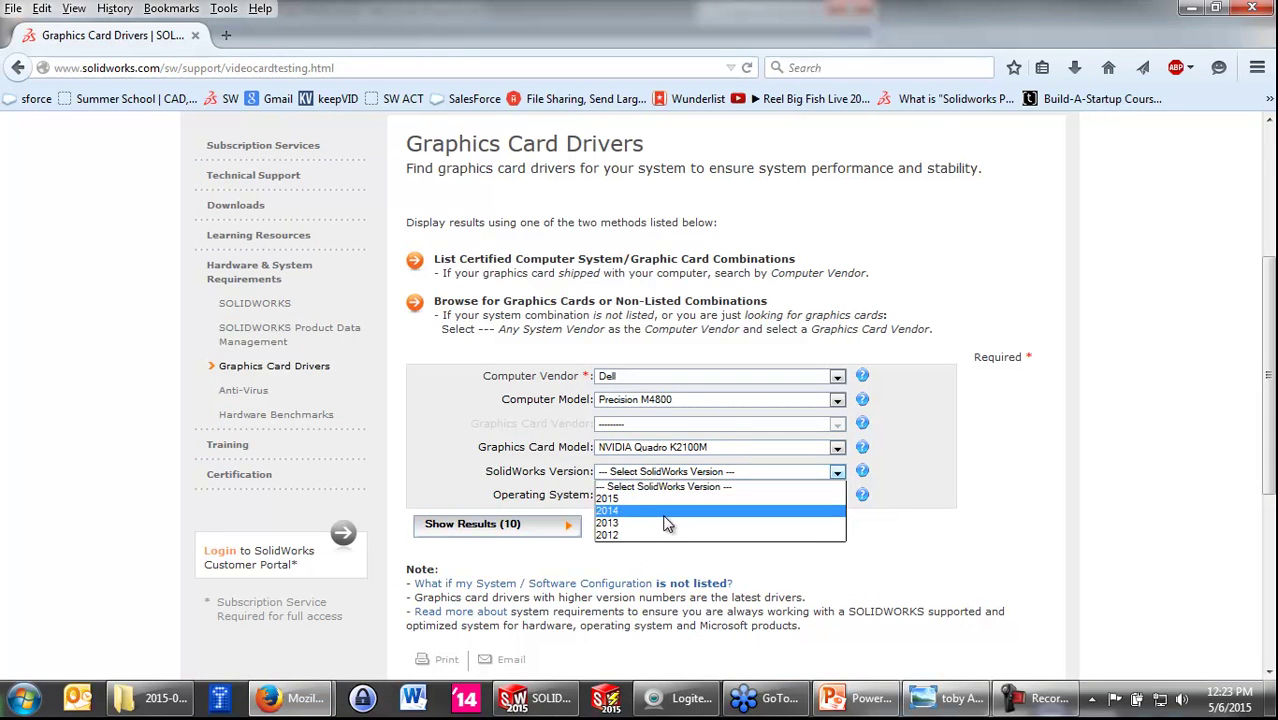
{"action": "left_click", "coordinate": [640, 499]}
{"action": "left_click", "coordinate": [692, 495]}
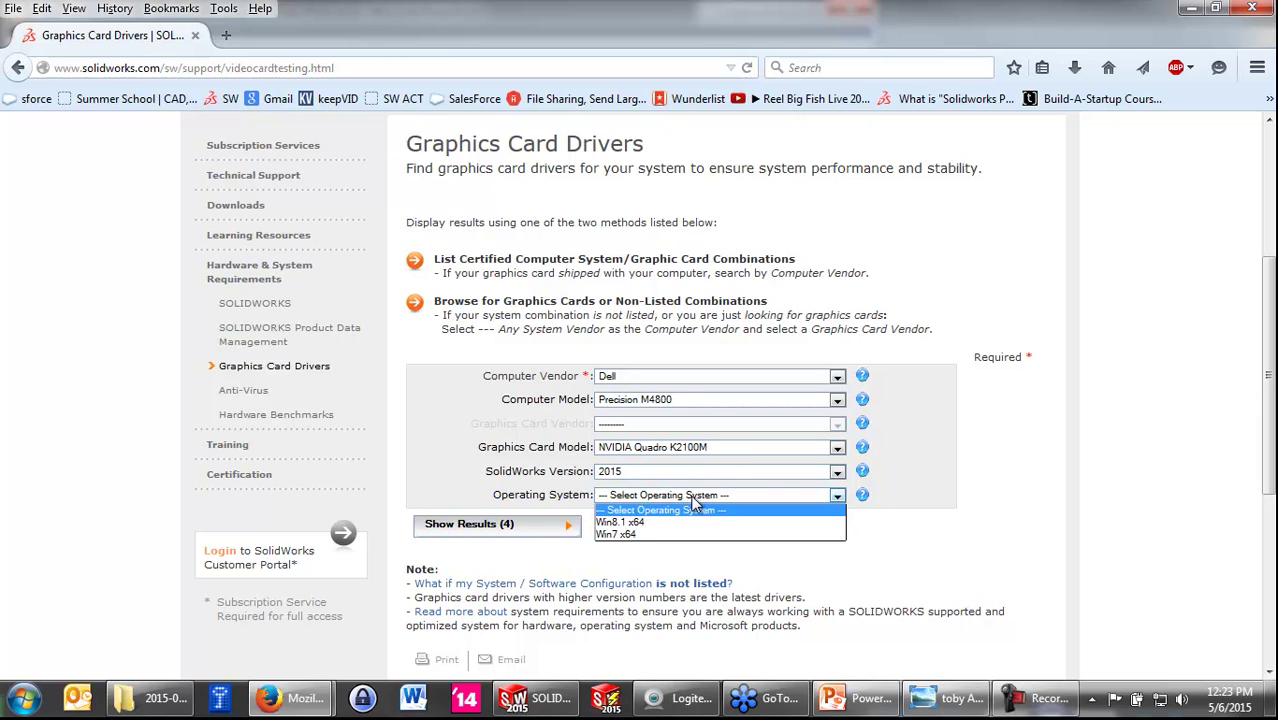
{"action": "left_click", "coordinate": [641, 534]}
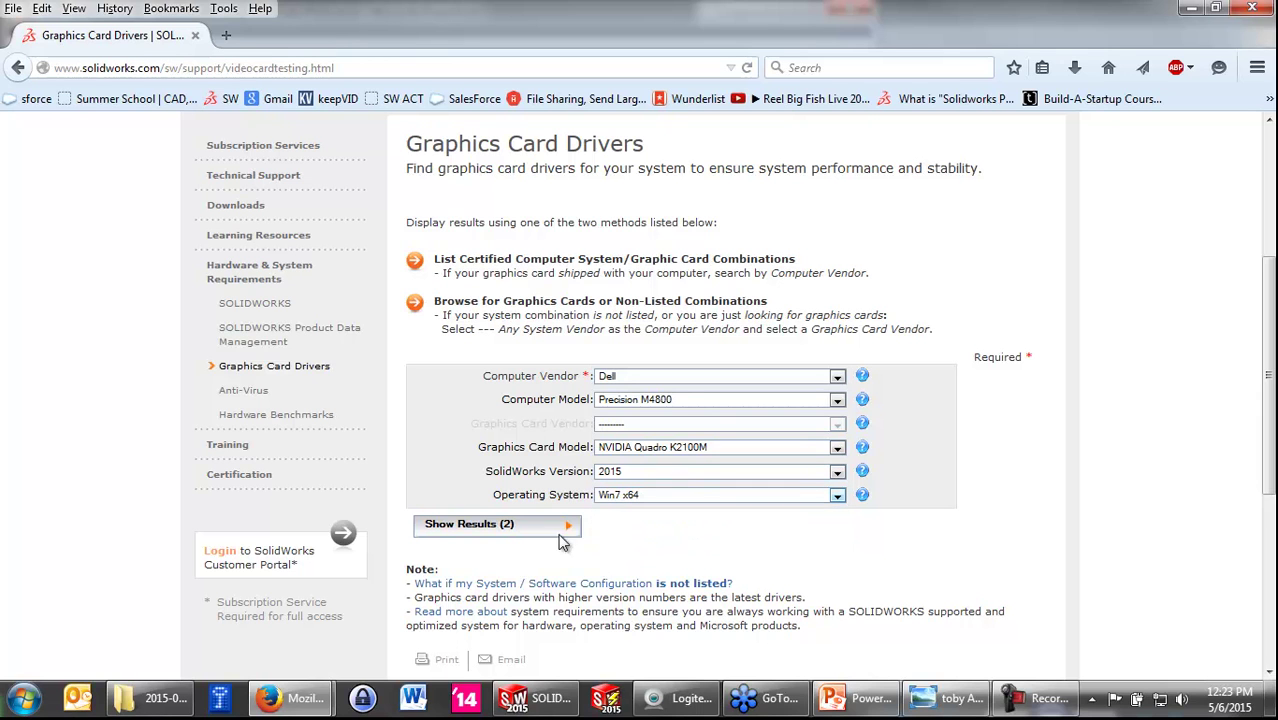
{"action": "left_click", "coordinate": [481, 530]}
Step: Review the certified K2100M drivers 340.66 and 340.75 and the results key entries
{"action": "scroll", "coordinate": [940, 462], "scroll_direction": "down", "scroll_amount": 3}
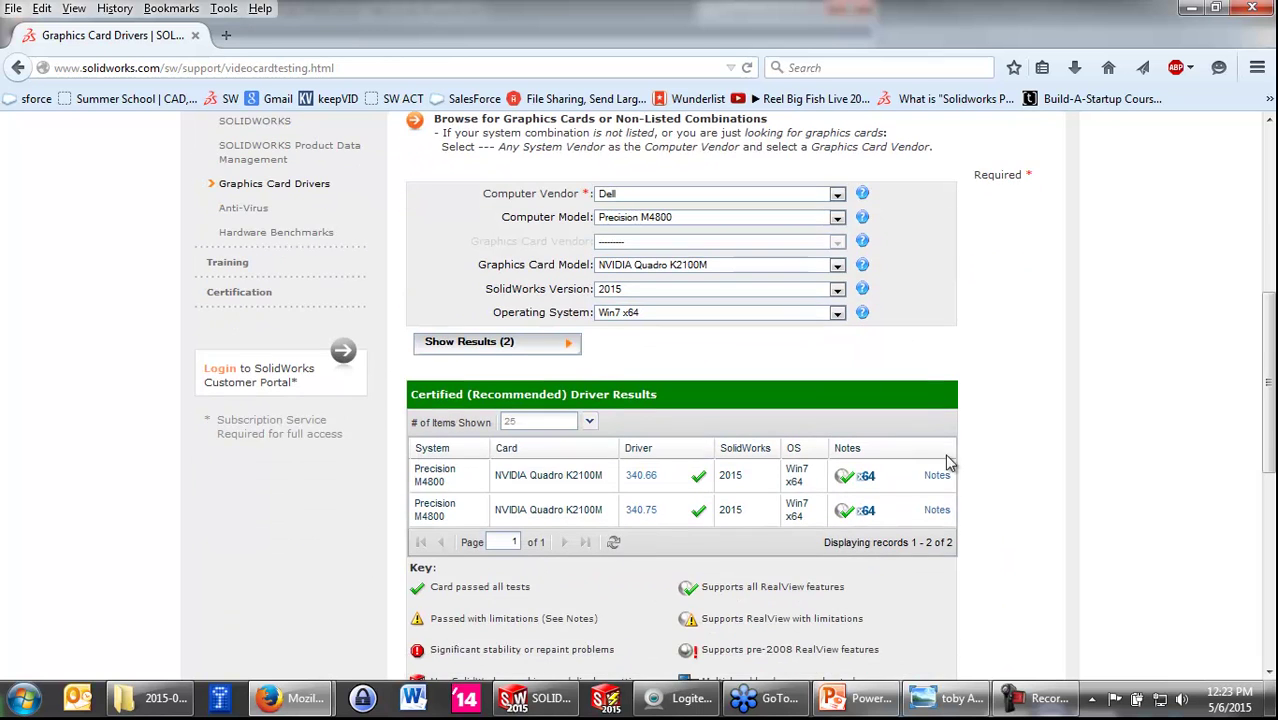
{"action": "scroll", "coordinate": [797, 561], "scroll_direction": "down", "scroll_amount": 1}
{"action": "left_click_drag", "start_coordinate": [879, 583], "coordinate": [771, 581]}
{"action": "left_click", "coordinate": [643, 587]}
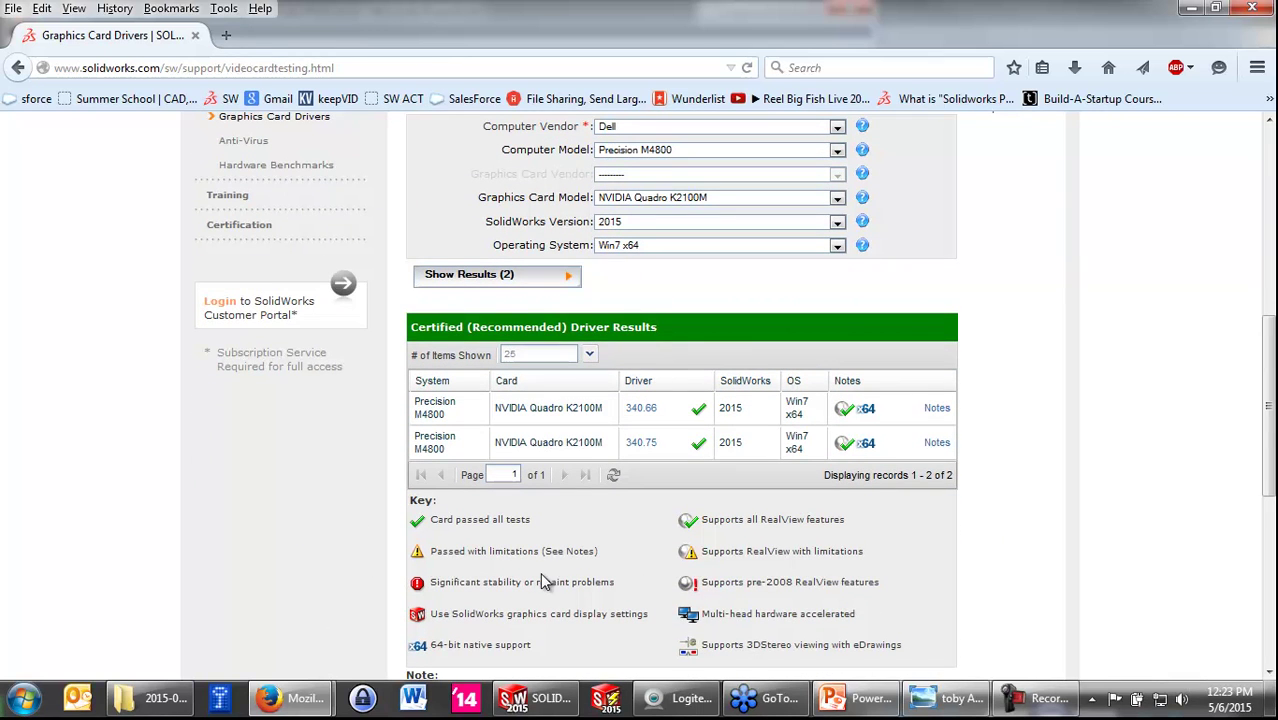
{"action": "left_click_drag", "start_coordinate": [519, 581], "coordinate": [414, 588]}
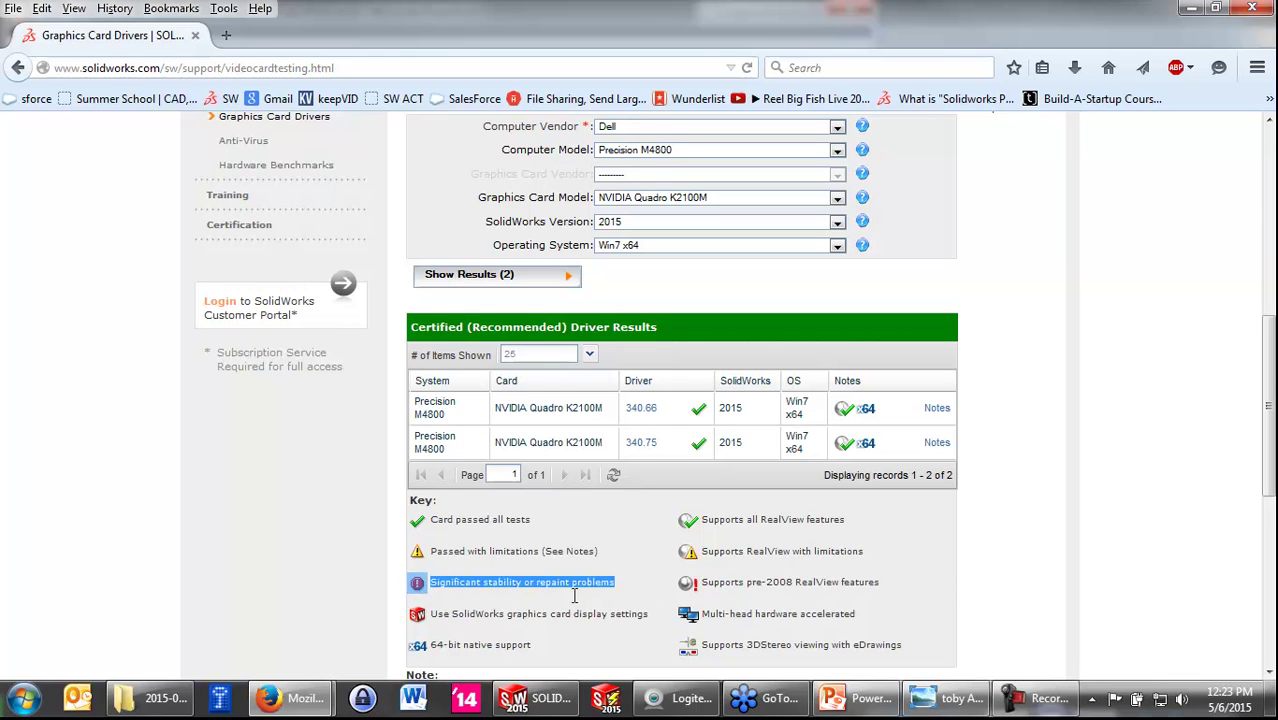
{"action": "left_click", "coordinate": [608, 568]}
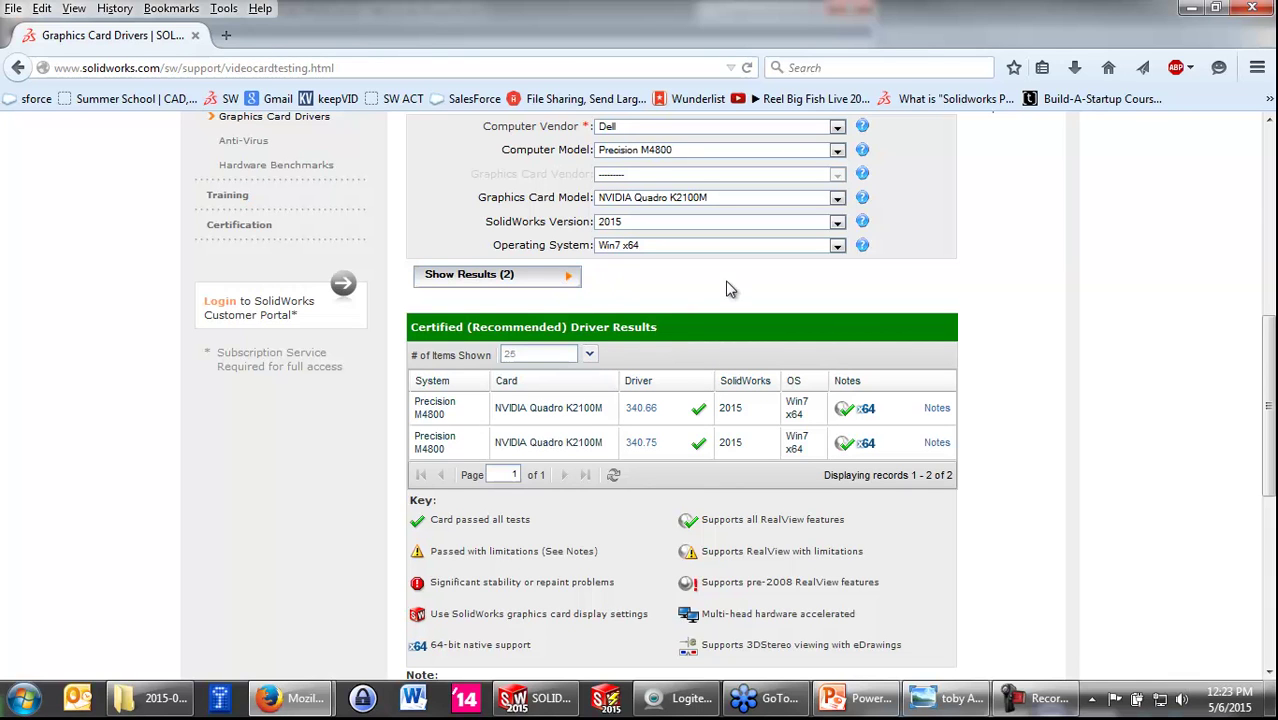
{"action": "left_click", "coordinate": [833, 222]}
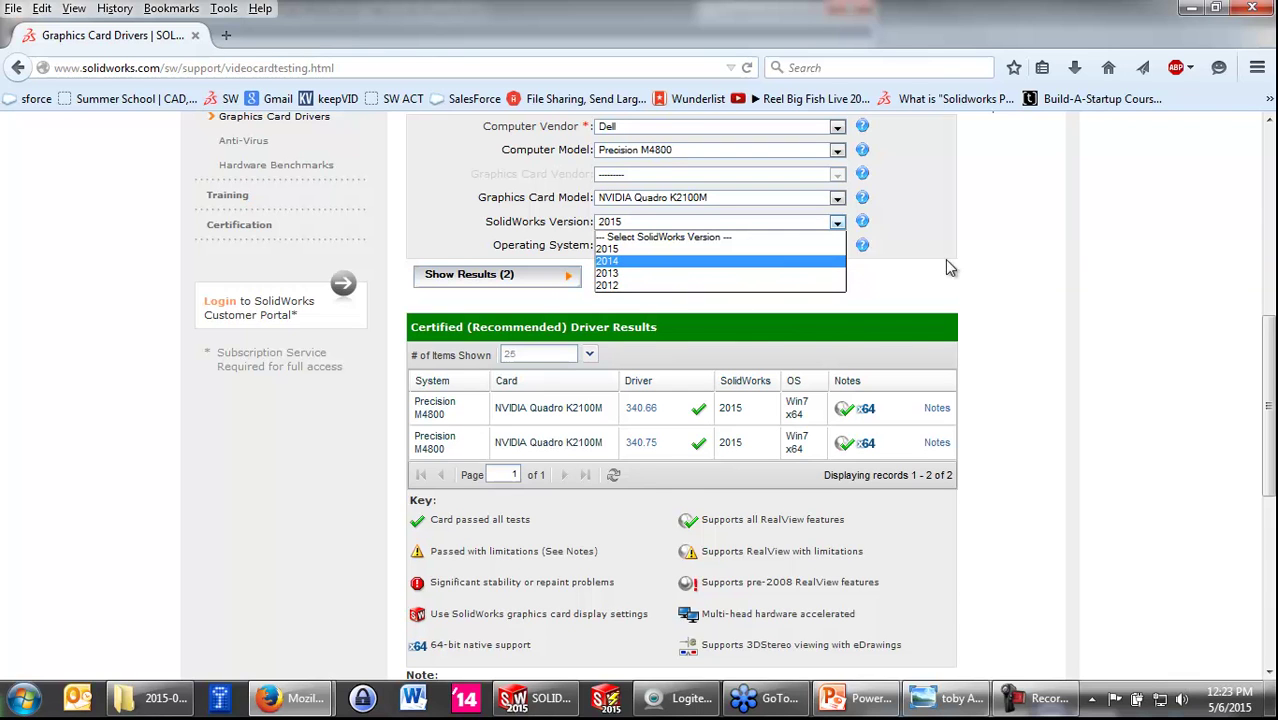
Step: Change the driver search to Precision M4400 with an NVIDIA Quadro FX 770M card
{"action": "left_click", "coordinate": [926, 308]}
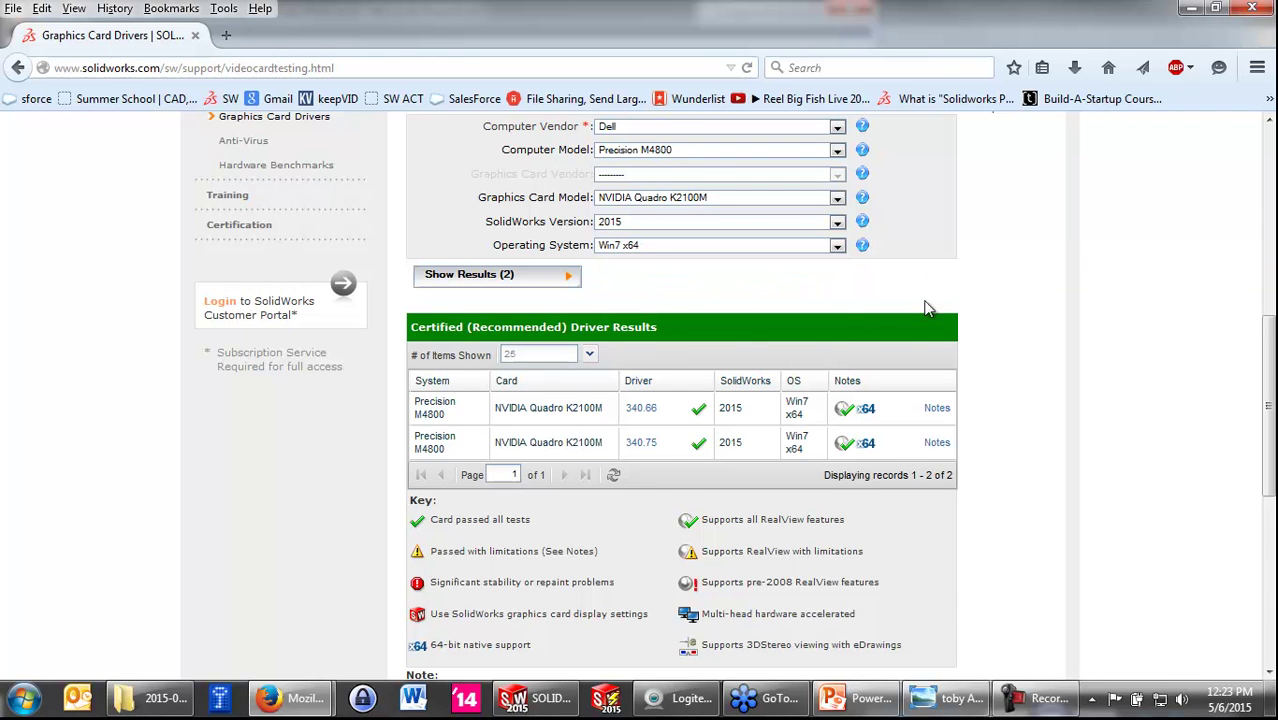
{"action": "left_click", "coordinate": [810, 155]}
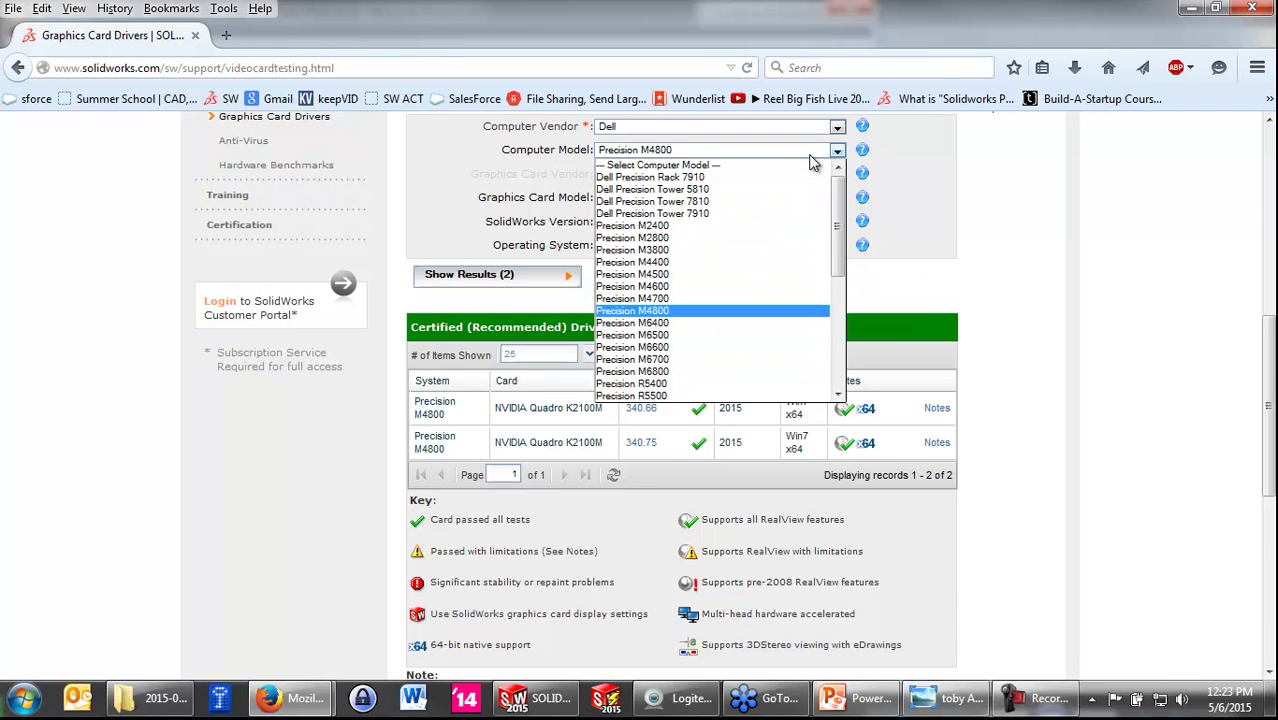
{"action": "left_click", "coordinate": [713, 265]}
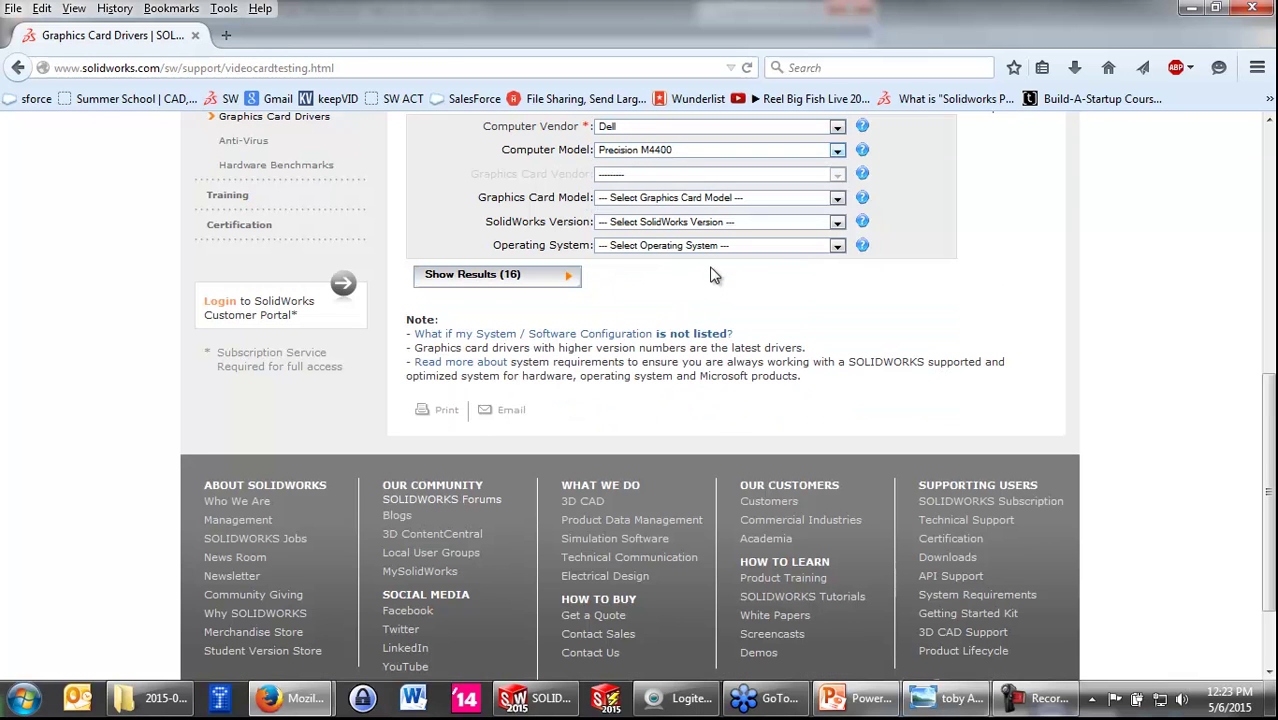
{"action": "left_click", "coordinate": [701, 199]}
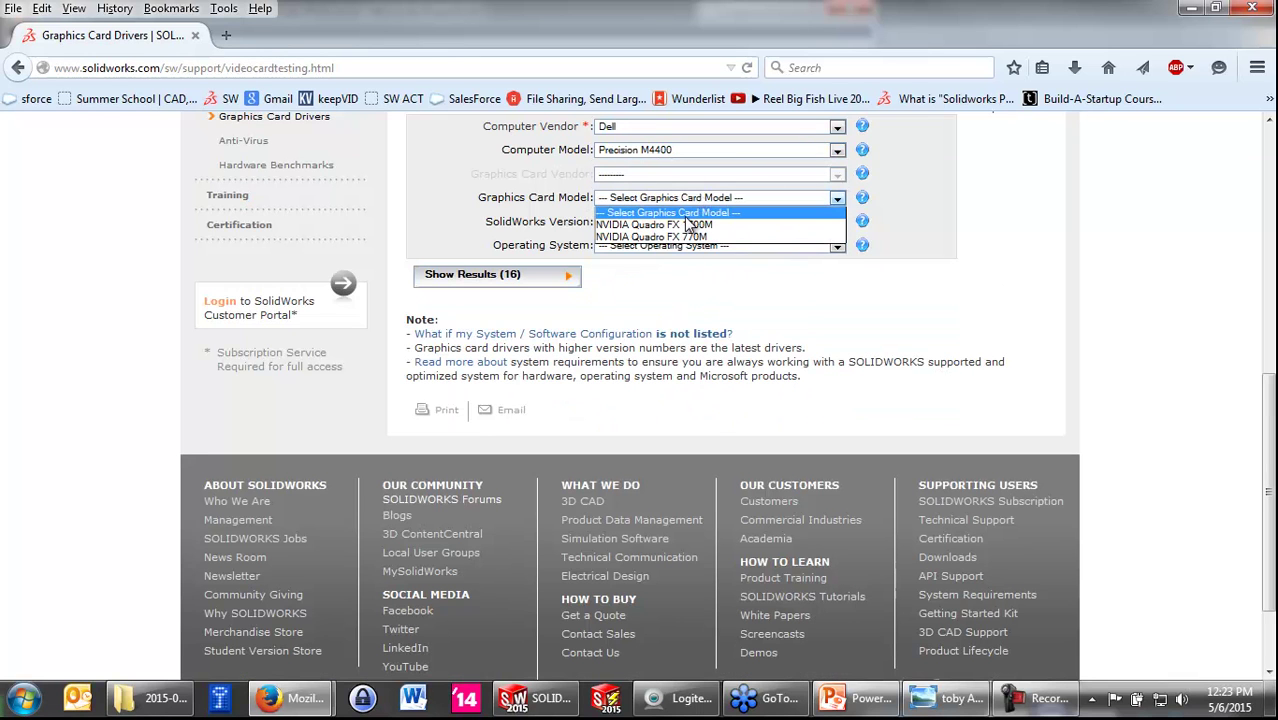
{"action": "left_click", "coordinate": [700, 237]}
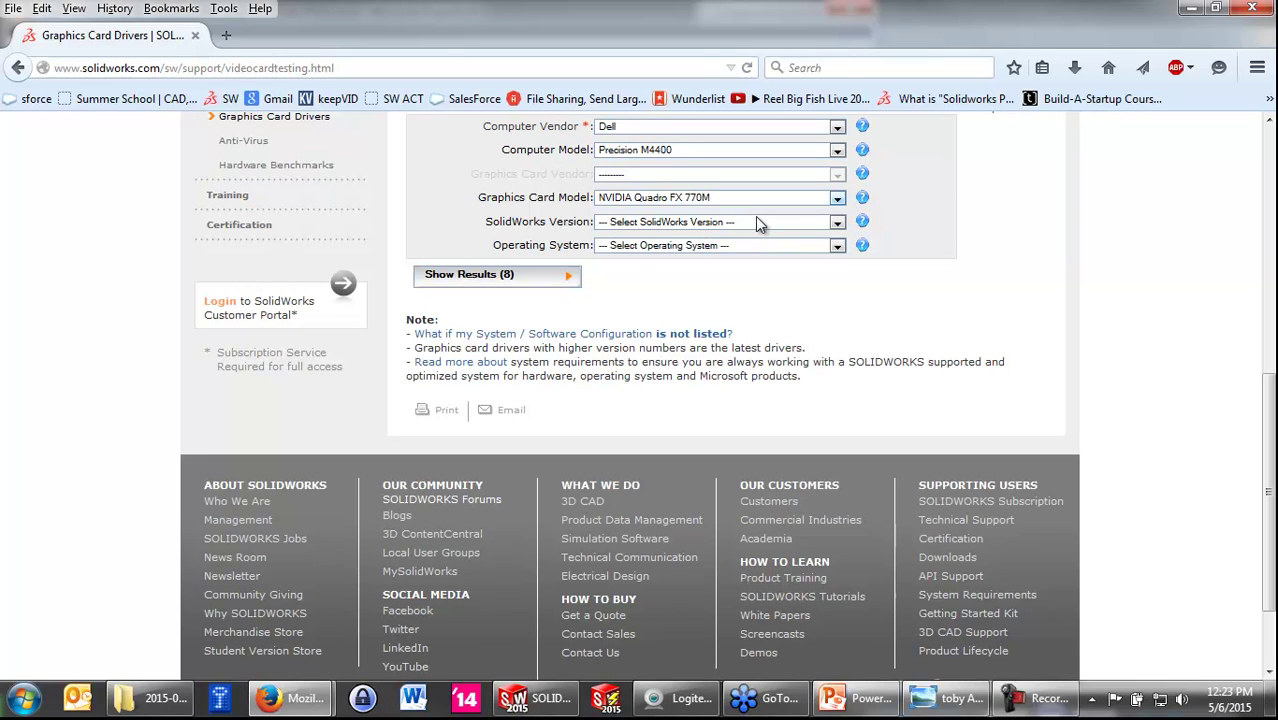
Step: Show results for SolidWorks 2014 on Win7 x64, then minimize Firefox
{"action": "left_click", "coordinate": [757, 224]}
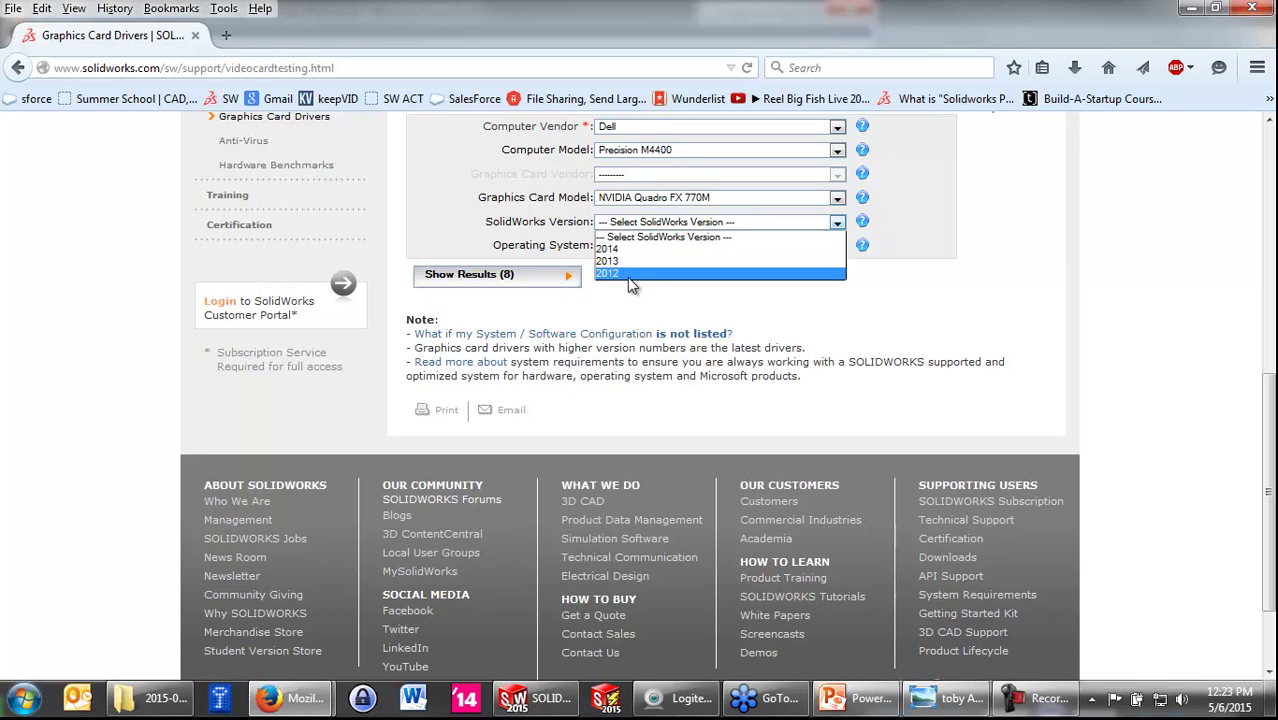
{"action": "left_click", "coordinate": [640, 250]}
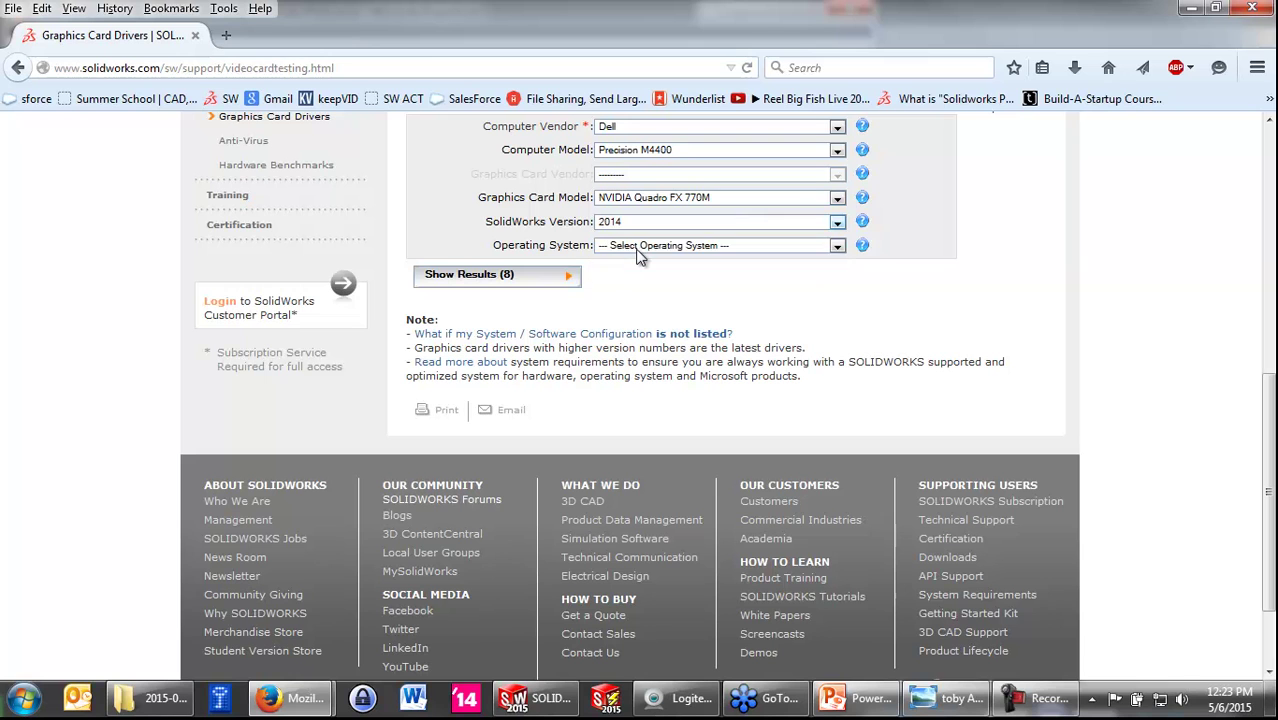
{"action": "left_click", "coordinate": [683, 247]}
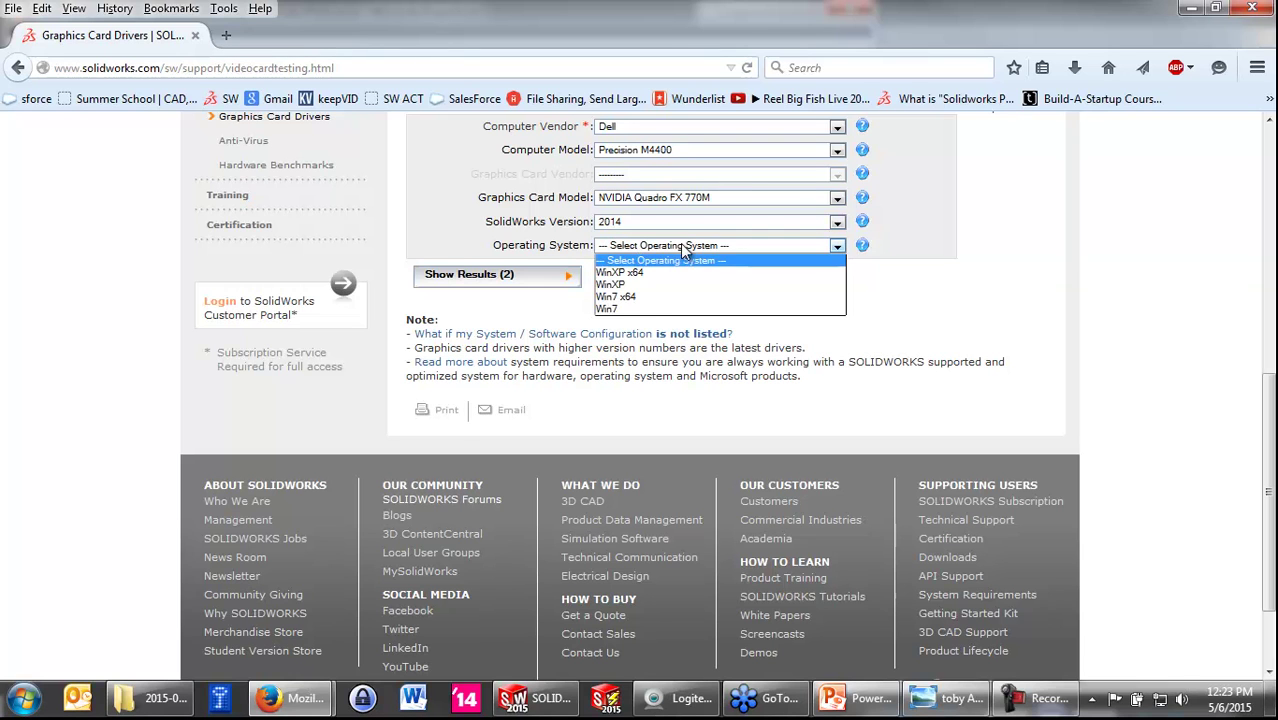
{"action": "left_click", "coordinate": [648, 298]}
{"action": "left_click", "coordinate": [472, 279]}
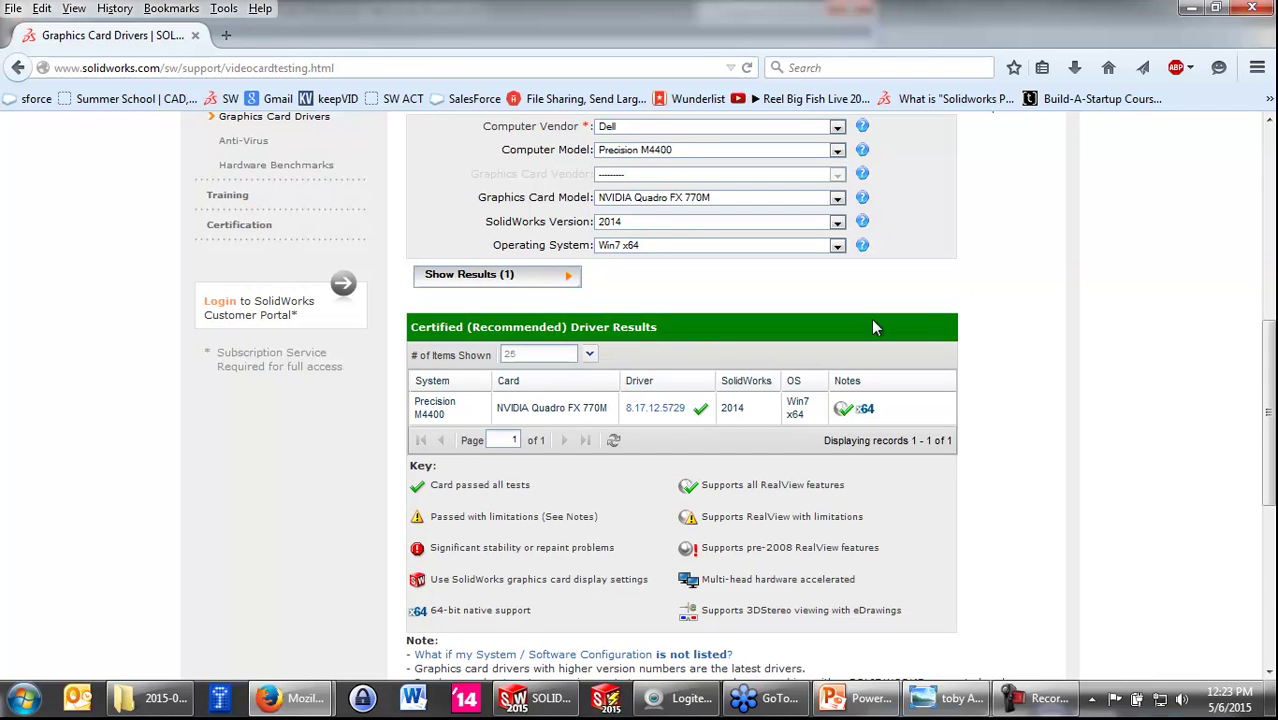
{"action": "left_click", "coordinate": [1188, 12]}
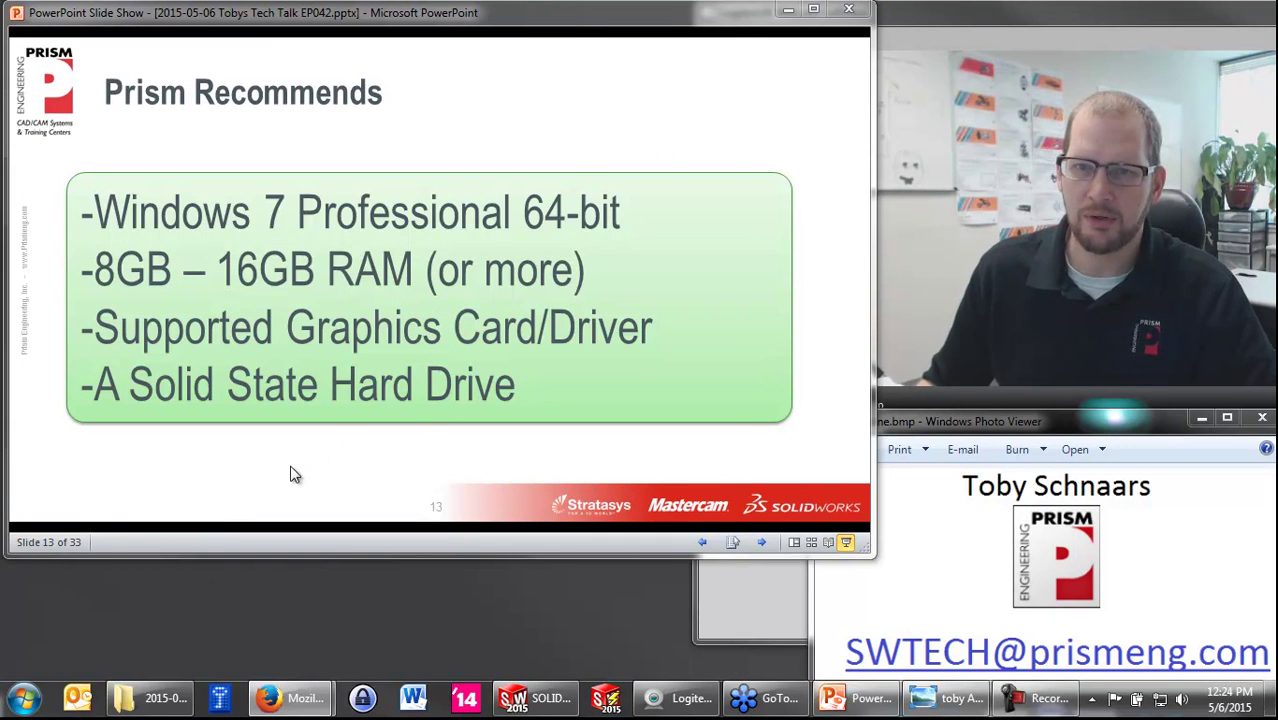
Step: Advance the slide show to slide 14, the SolidWorks Tech Alert about 2014 SP5
{"action": "left_click", "coordinate": [336, 467]}
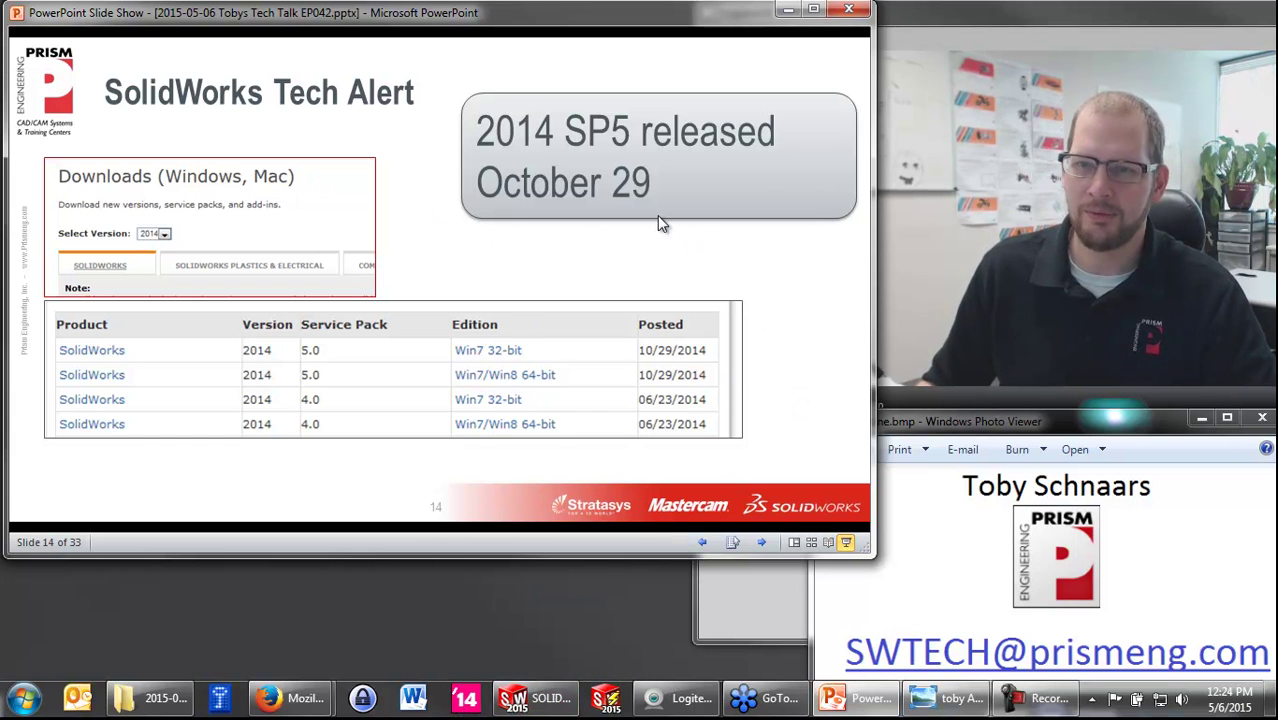
Step: Advance through slides 15 and 16 (Express Products), then bring SOLIDWORKS with the box part forward
{"action": "left_click", "coordinate": [767, 327]}
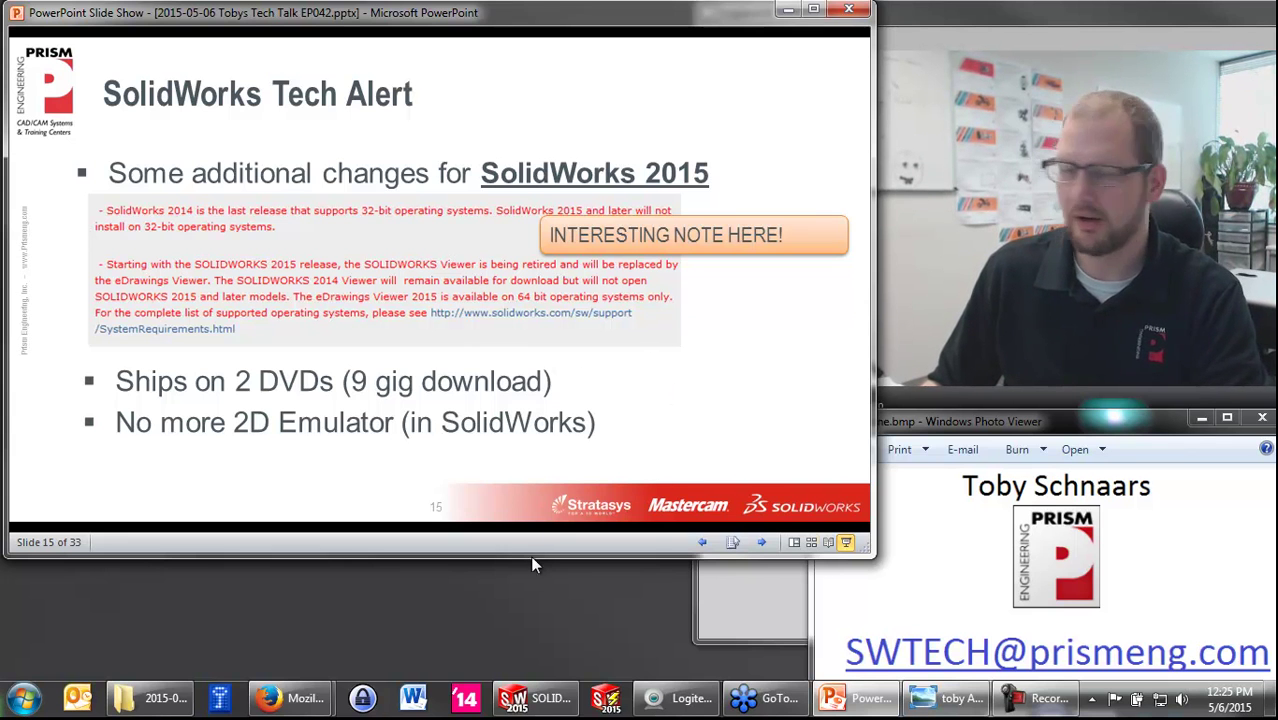
{"action": "left_click", "coordinate": [687, 393]}
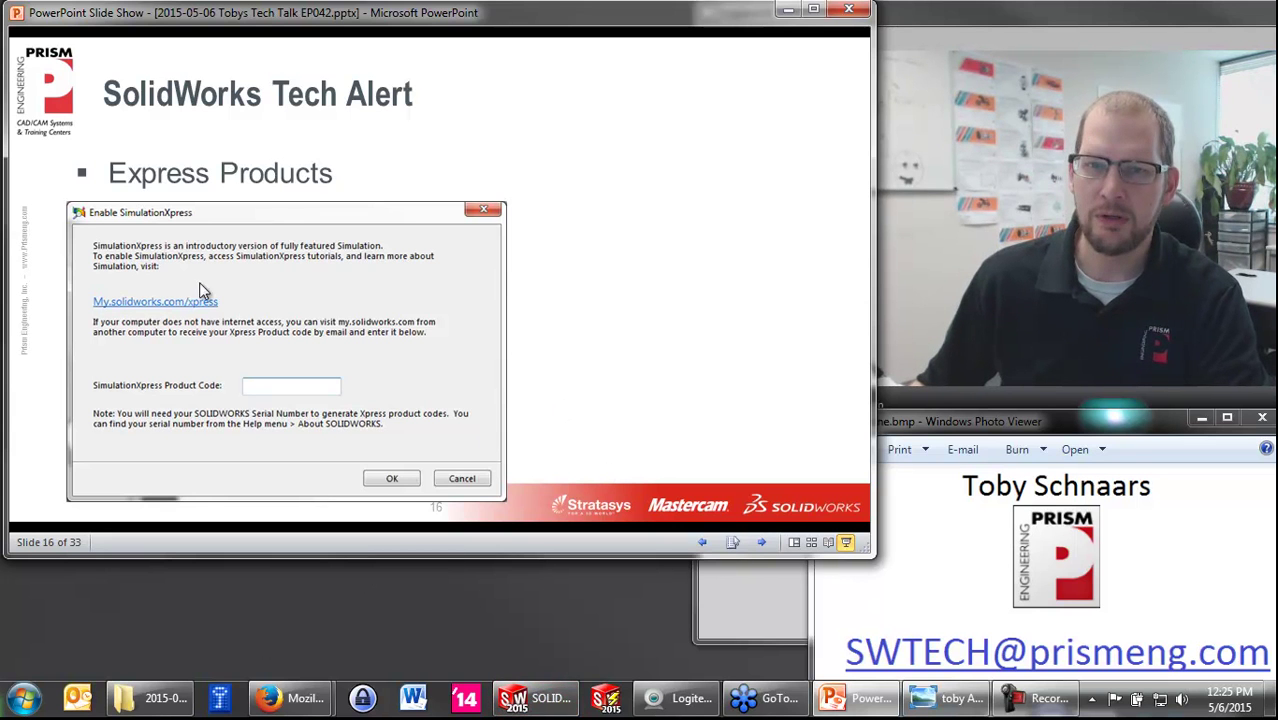
{"action": "left_click", "coordinate": [537, 698]}
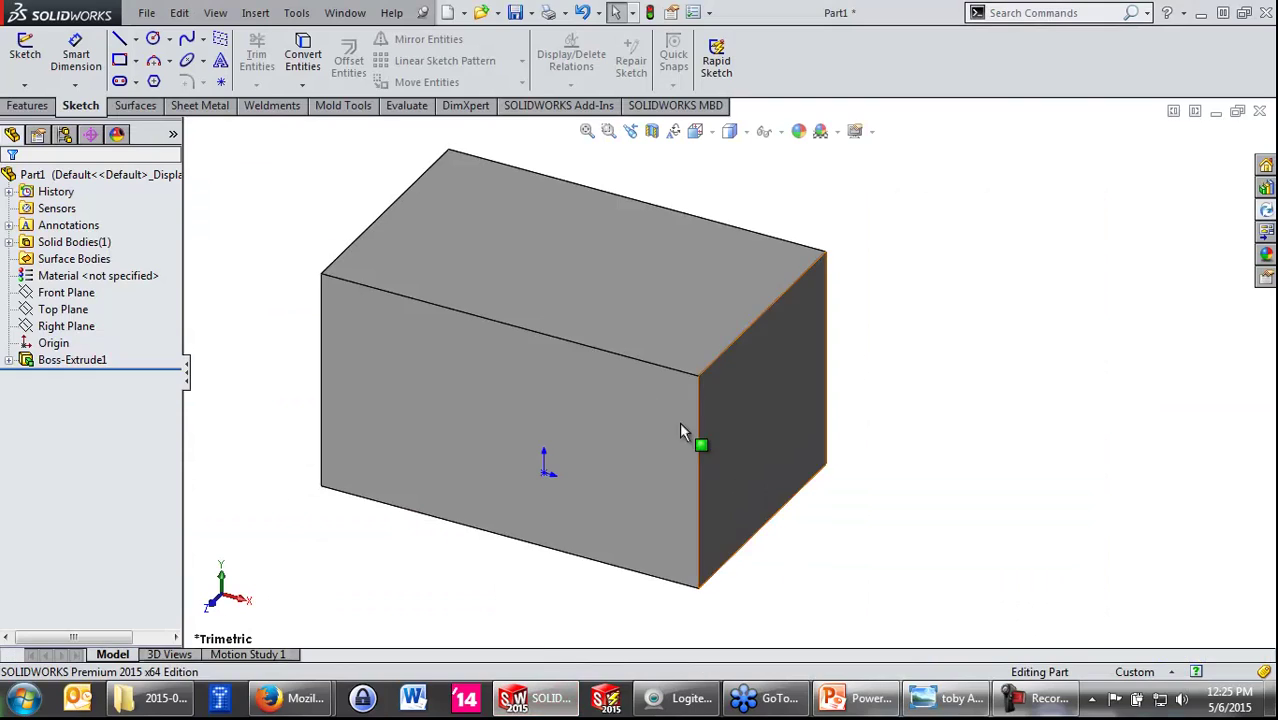
Step: Start DriveWorksXpress from Tools > Xpress Products, then cancel its enablement prompt
{"action": "left_click", "coordinate": [307, 13]}
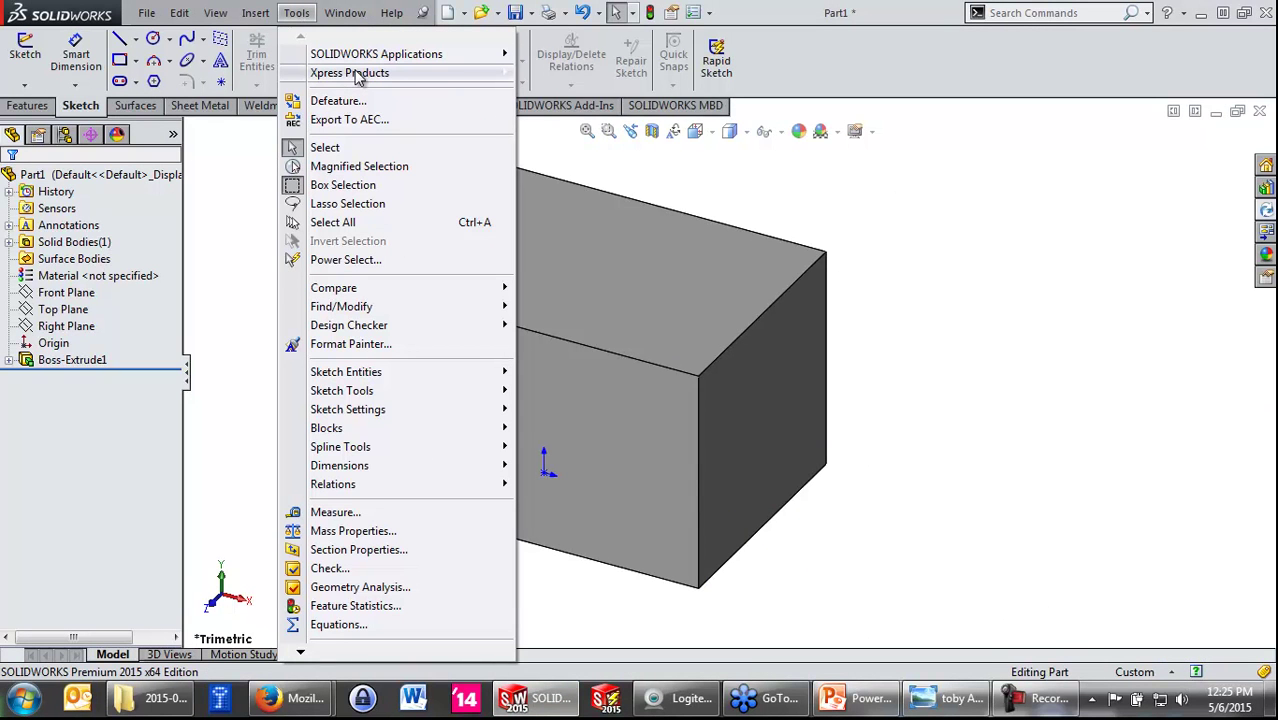
{"action": "left_click", "coordinate": [593, 75]}
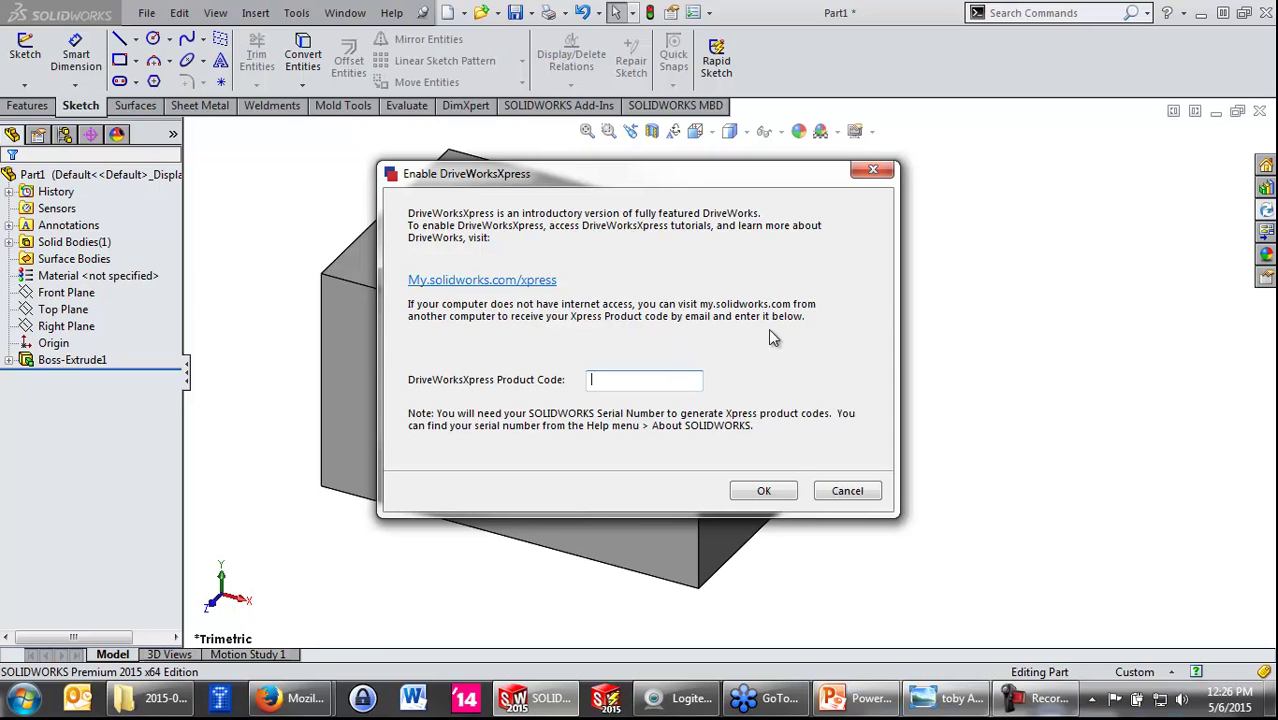
{"action": "left_click", "coordinate": [847, 494]}
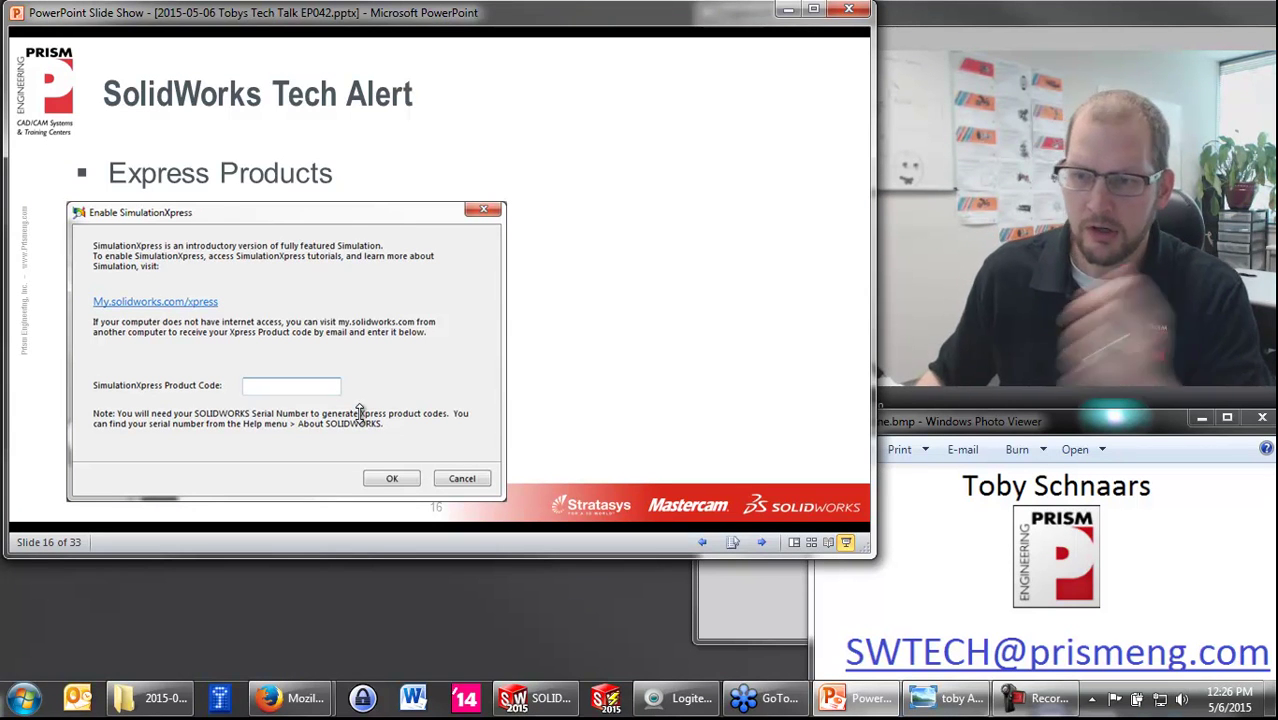
Step: Show the Xpress Products menu again, close it, and minimize SOLIDWORKS
{"action": "left_click", "coordinate": [561, 690]}
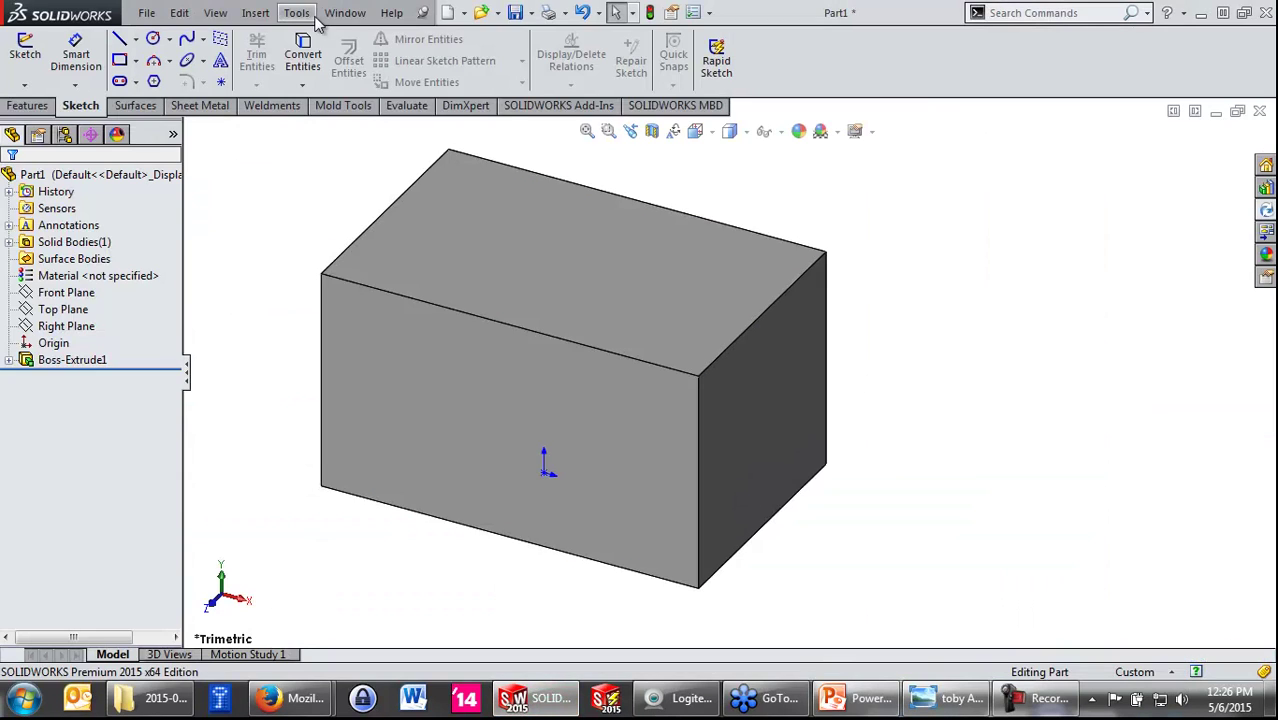
{"action": "left_click", "coordinate": [296, 13]}
{"action": "mouse_move", "coordinate": [349, 73]}
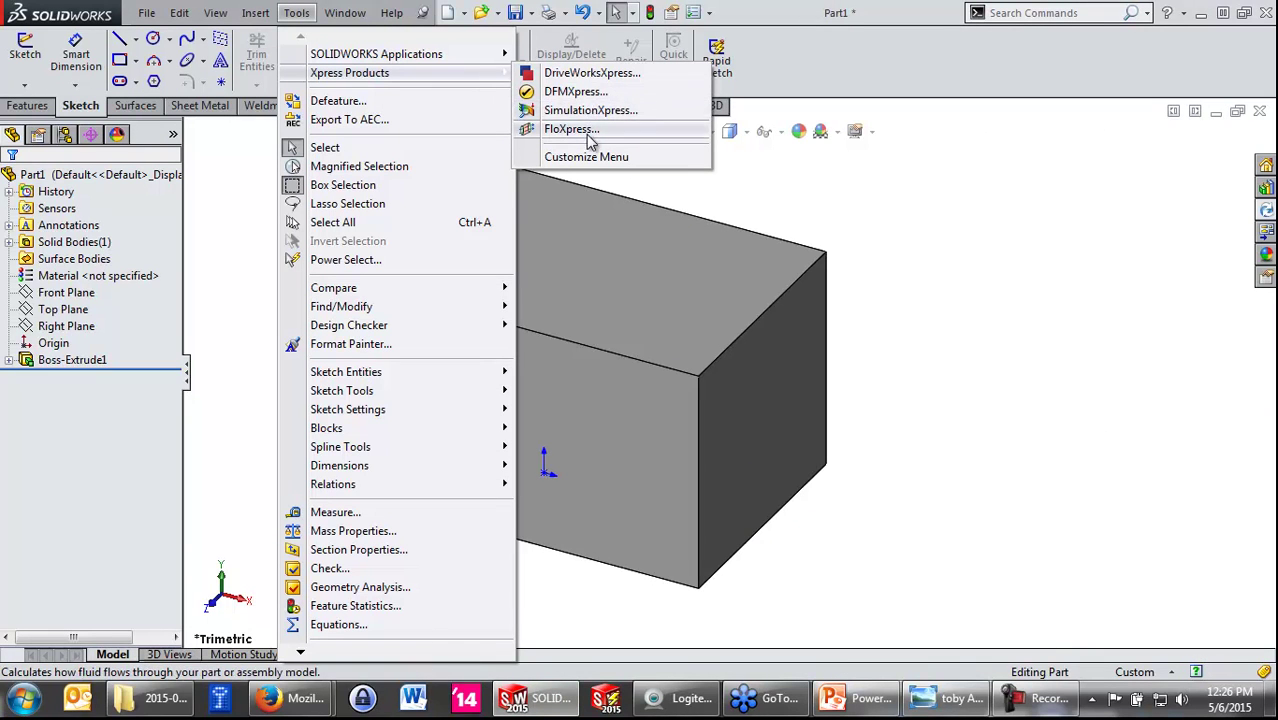
{"action": "left_click", "coordinate": [1155, 97]}
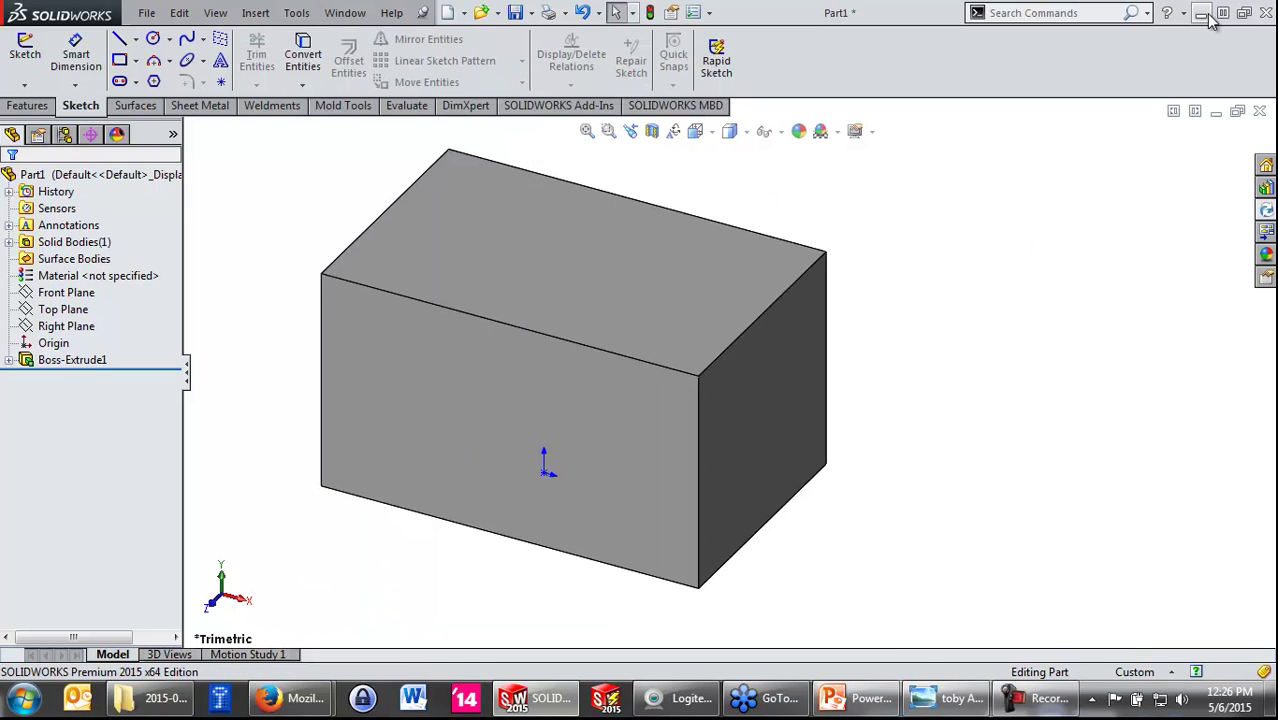
{"action": "left_click", "coordinate": [1203, 14]}
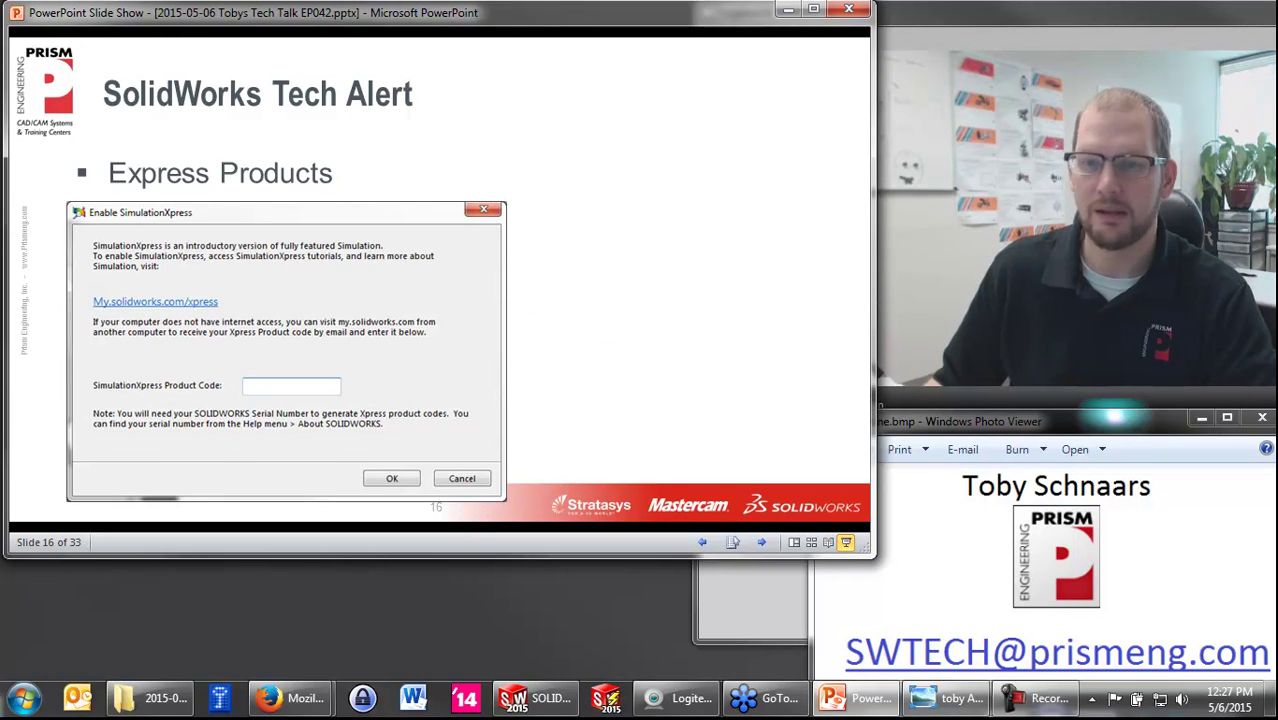
Step: Advance to slide 17 on SolidWorks news, then open the solidworks.com home page in Firefox
{"action": "left_click", "coordinate": [638, 253]}
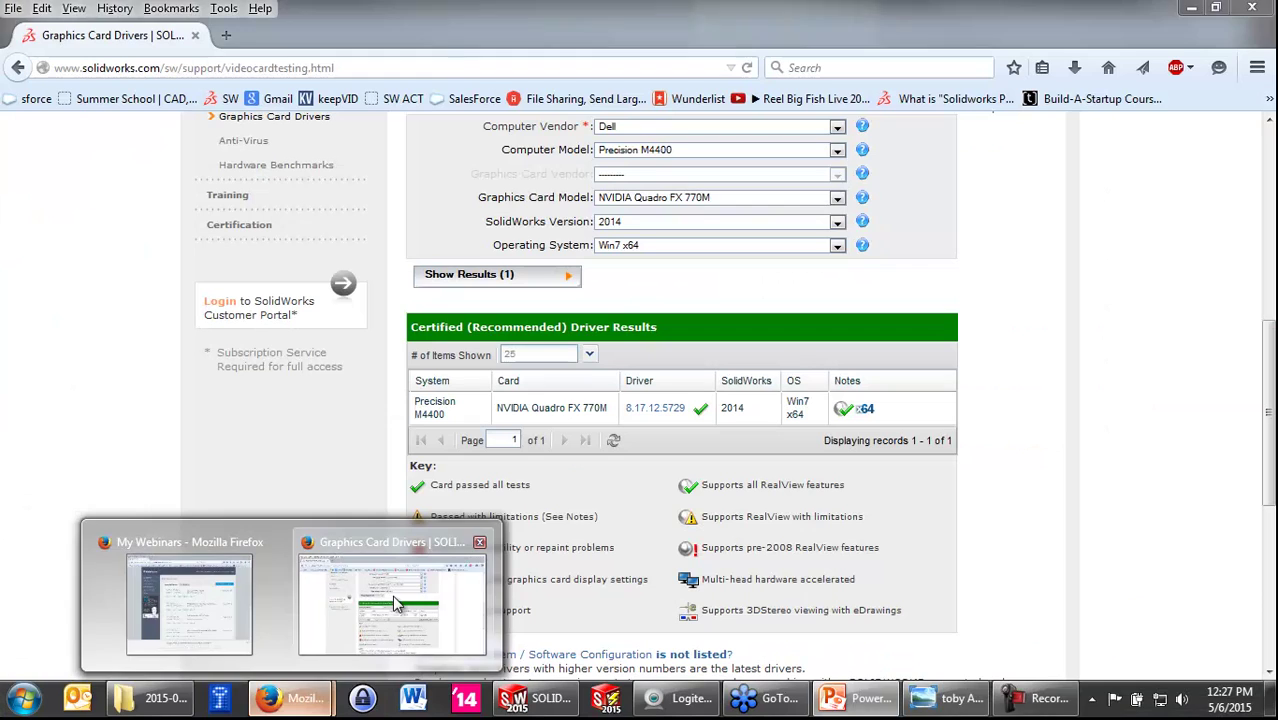
{"action": "left_click", "coordinate": [392, 605]}
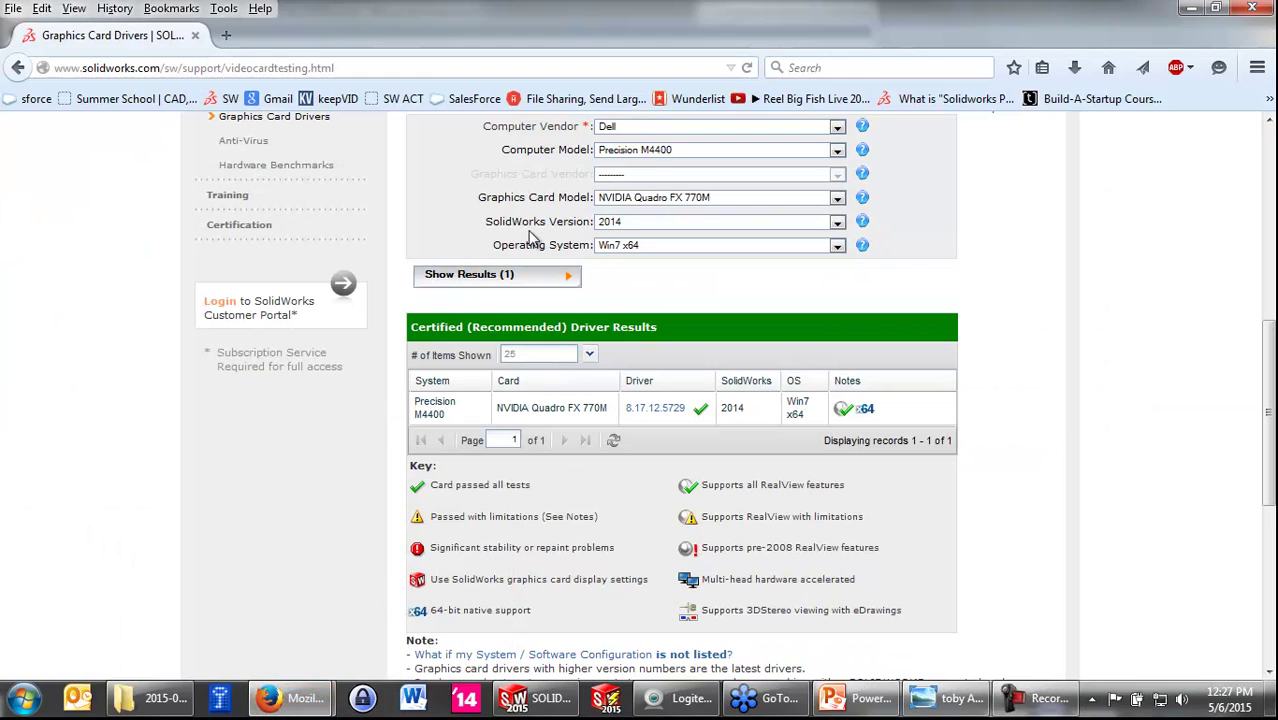
{"action": "left_click", "coordinate": [228, 98]}
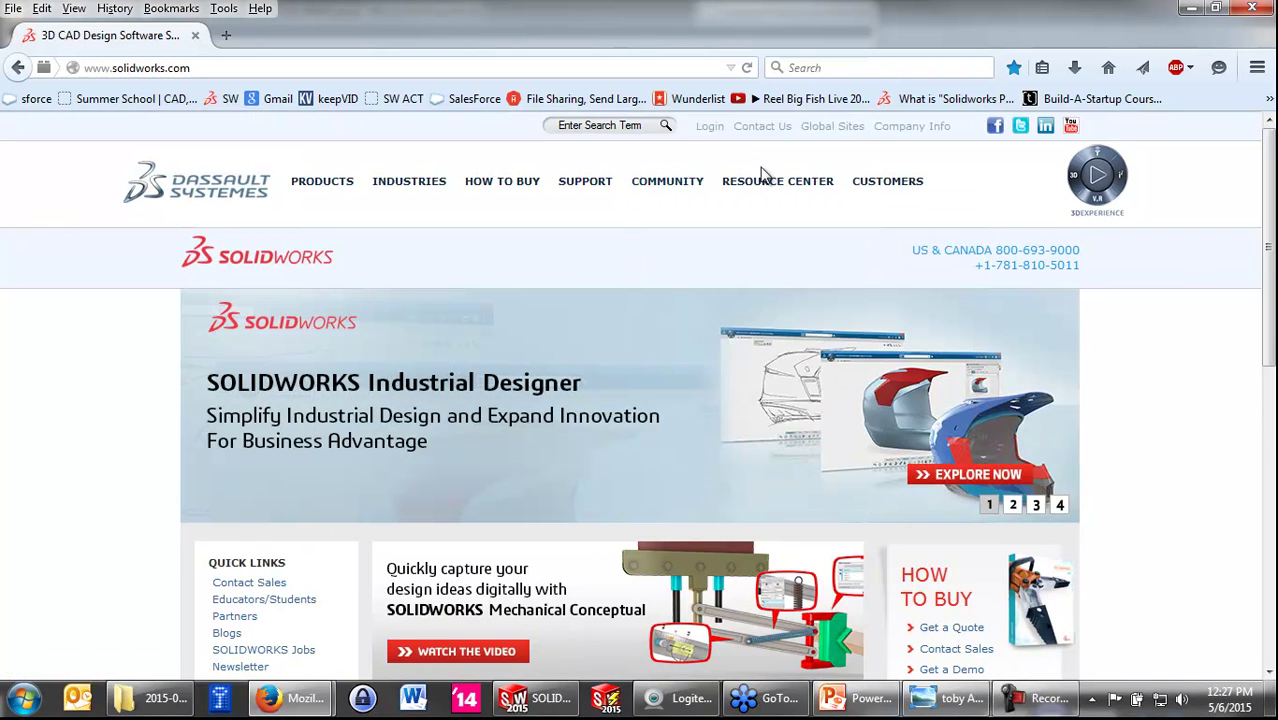
Step: Sign in to the SOLIDWORKS Customer Portal from the solidworks.com login page
{"action": "left_click", "coordinate": [711, 128]}
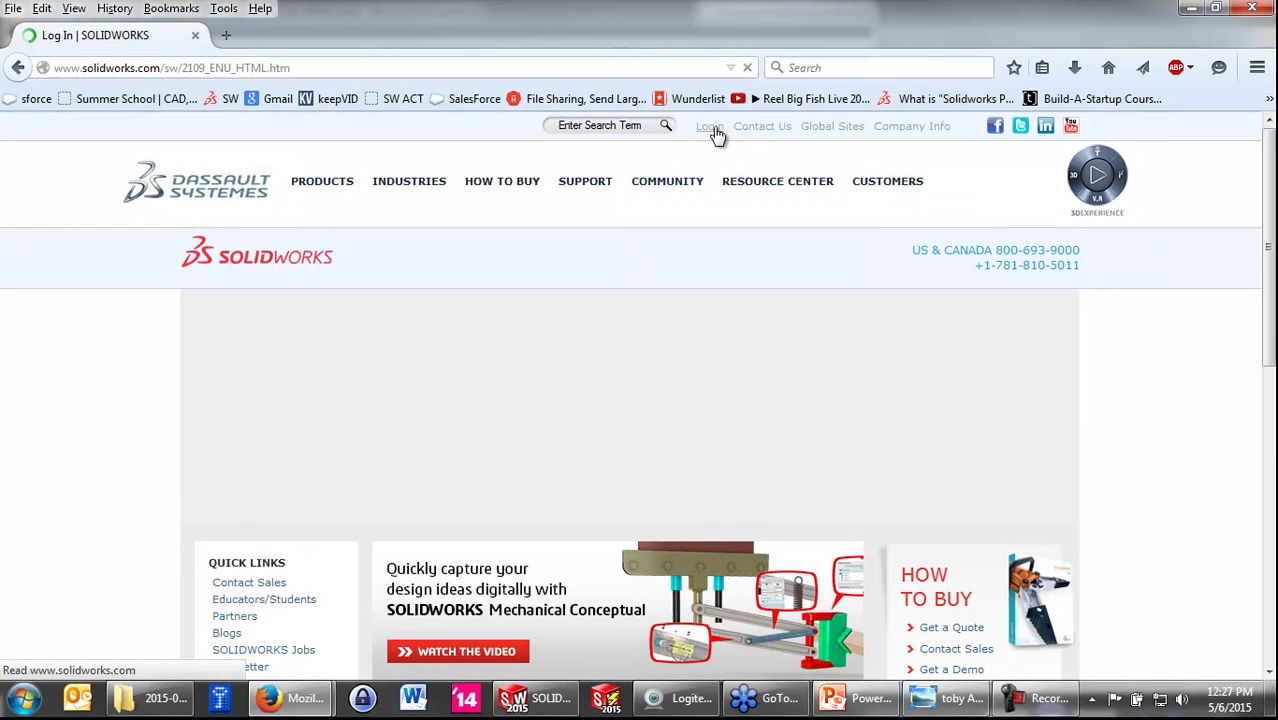
{"action": "scroll", "coordinate": [308, 535], "scroll_direction": "down", "scroll_amount": 2}
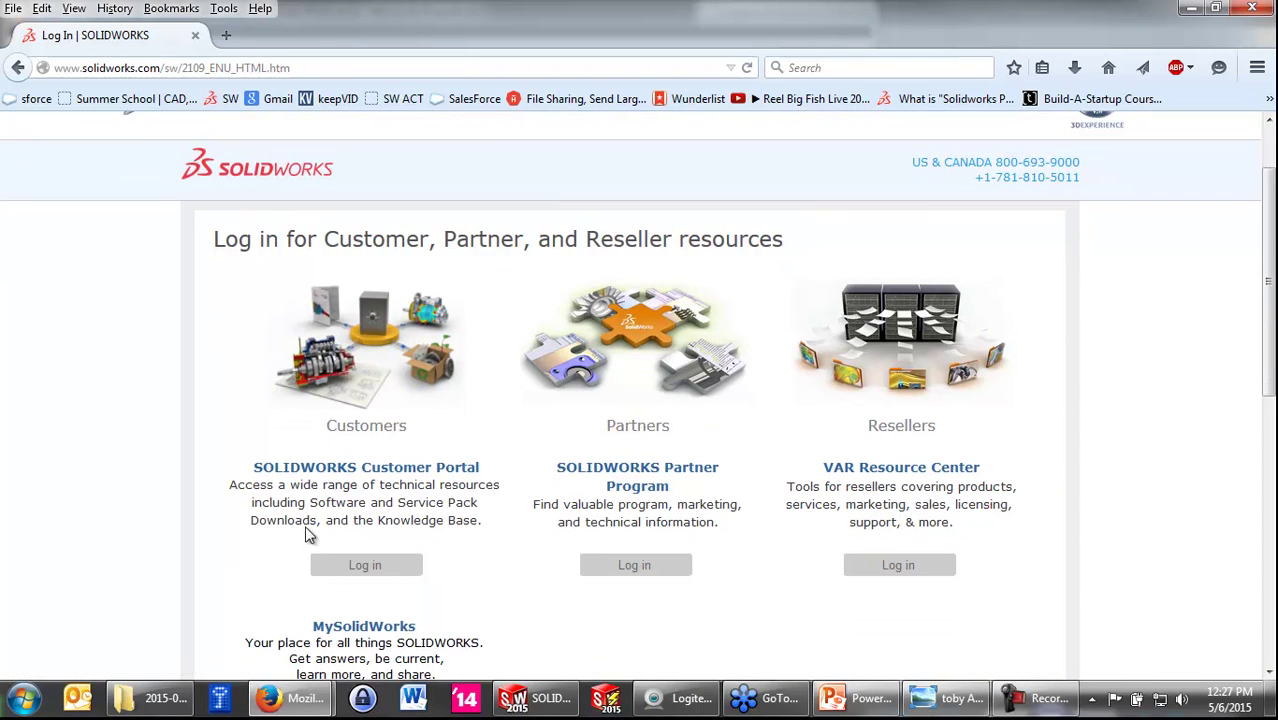
{"action": "left_click", "coordinate": [394, 464]}
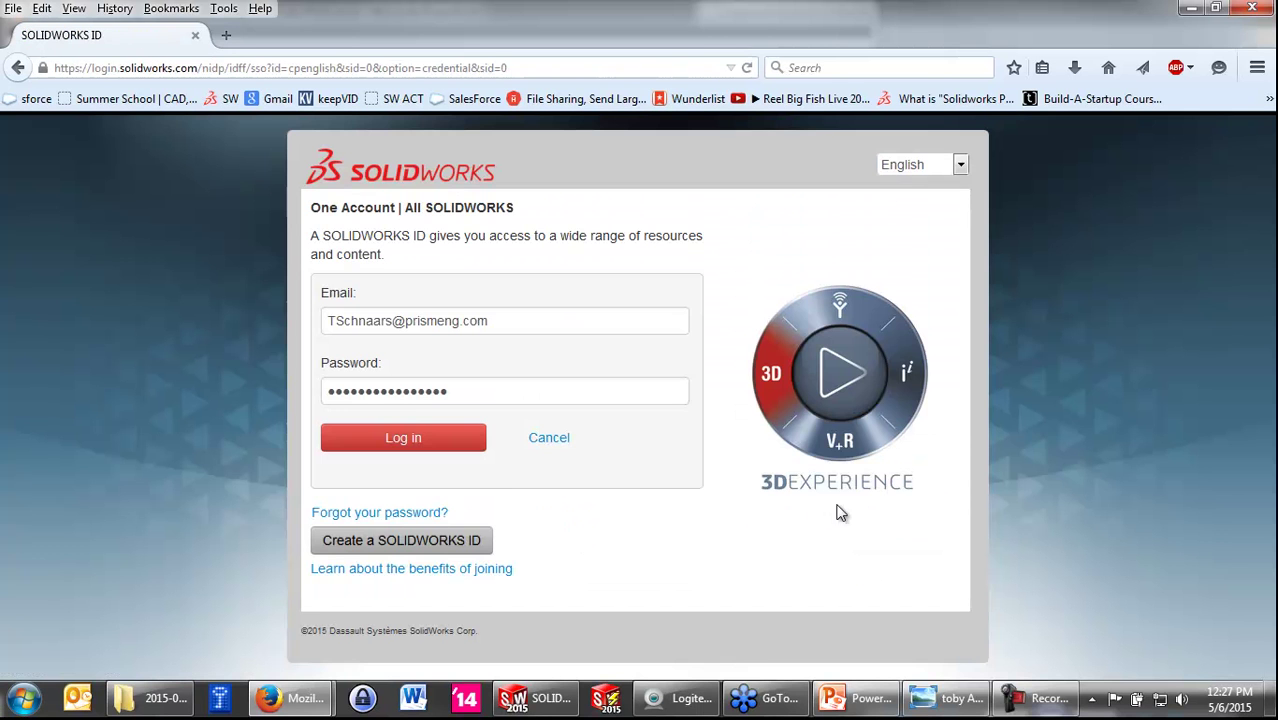
{"action": "left_click", "coordinate": [418, 440]}
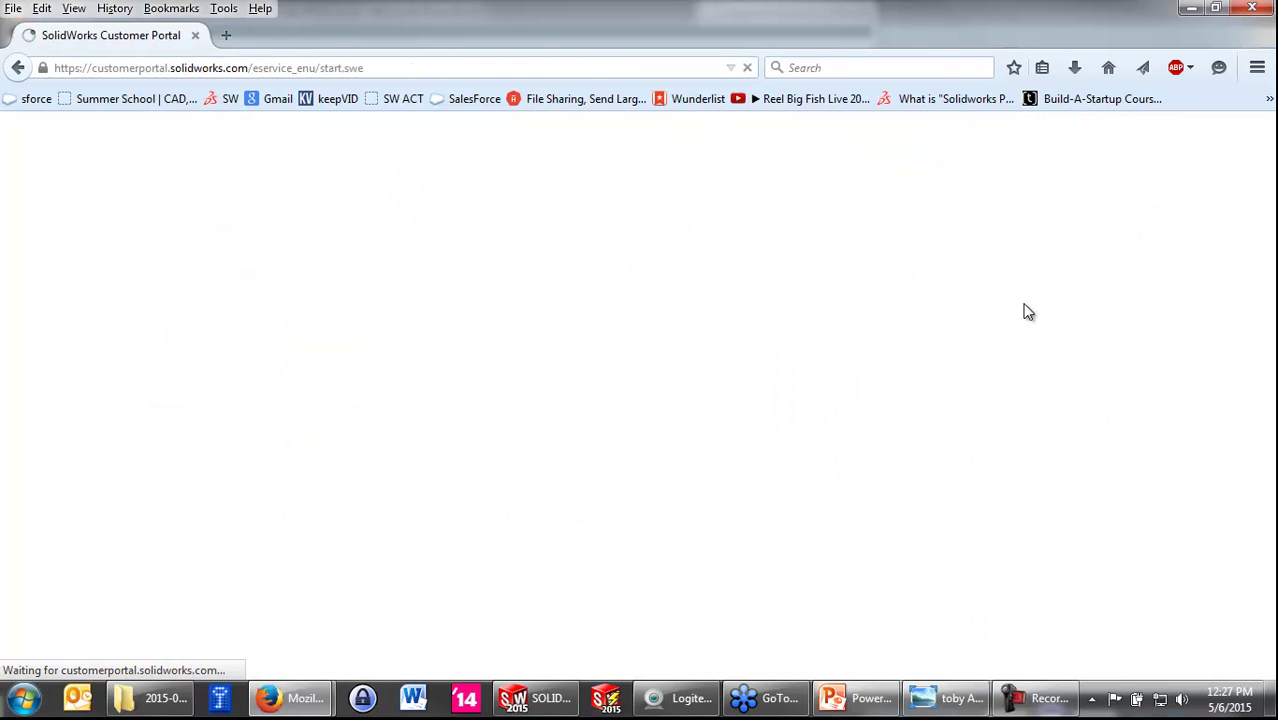
Step: Browse the Customer Portal's news listings, then minimize Firefox back to slide 17
{"action": "scroll", "coordinate": [1140, 404], "scroll_direction": "down", "scroll_amount": 1}
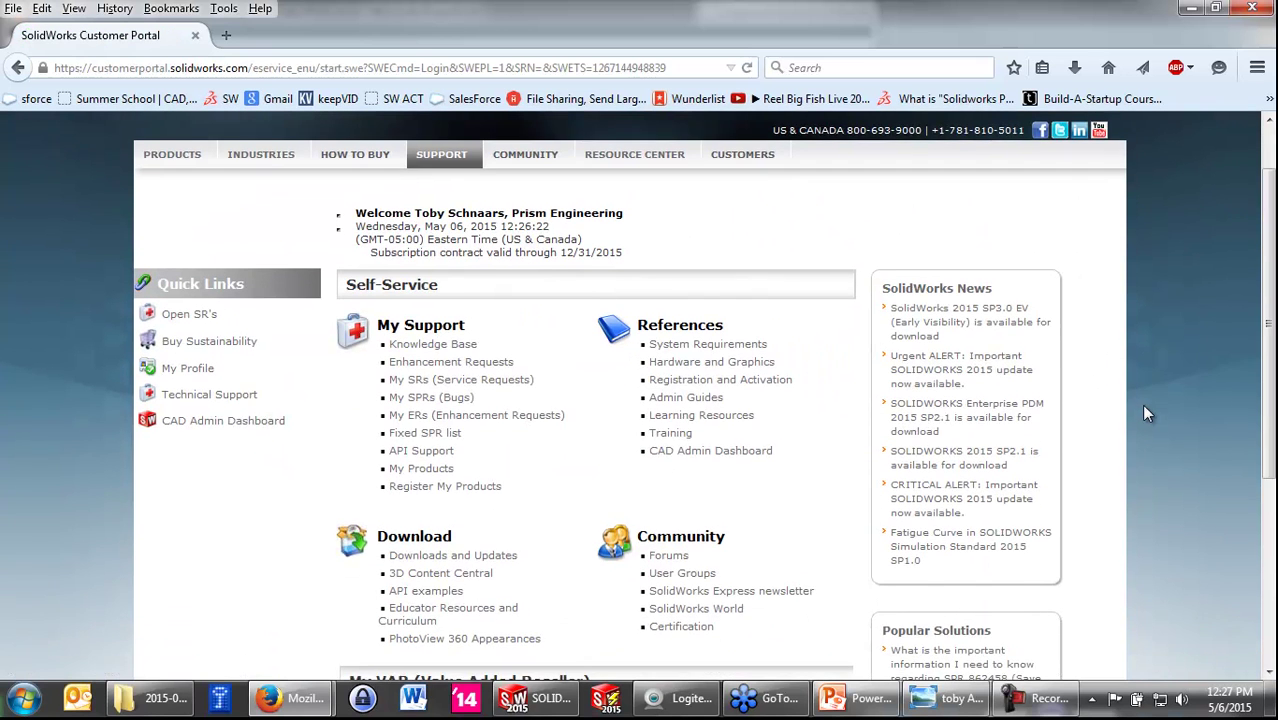
{"action": "scroll", "coordinate": [1147, 413], "scroll_direction": "down", "scroll_amount": 1}
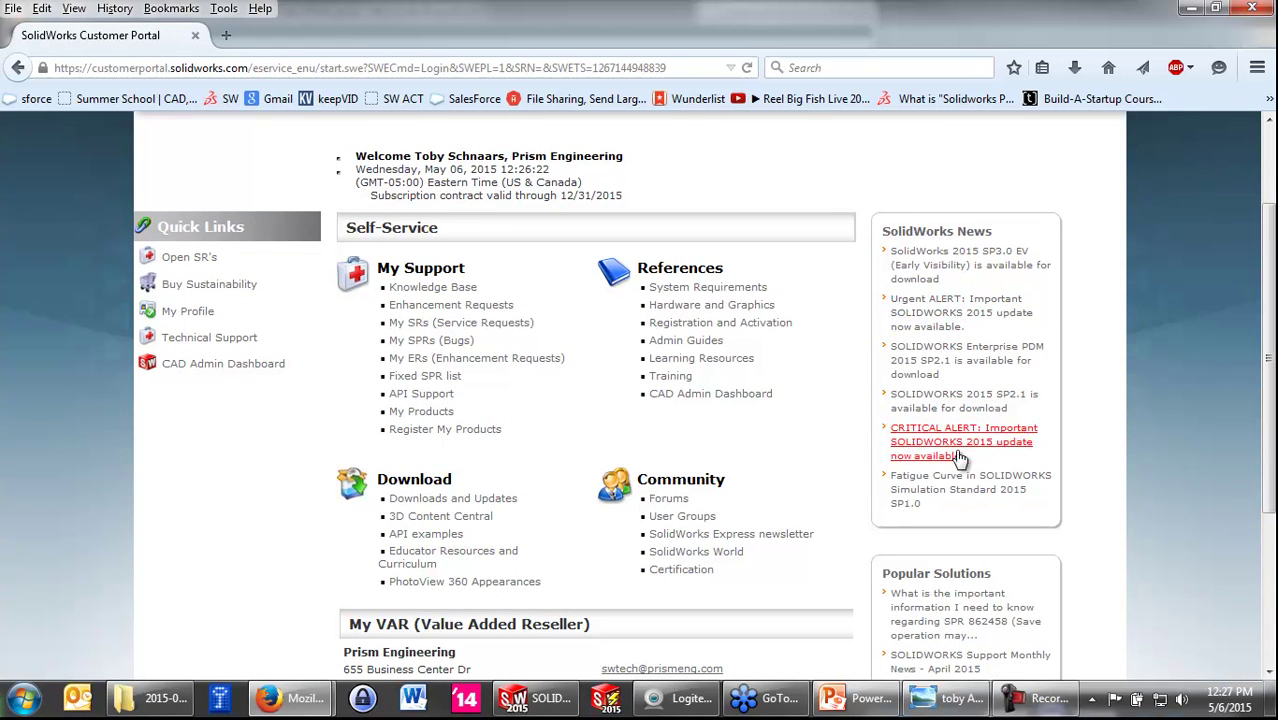
{"action": "scroll", "coordinate": [963, 491], "scroll_direction": "down", "scroll_amount": 1}
{"action": "scroll", "coordinate": [963, 484], "scroll_direction": "down", "scroll_amount": 2}
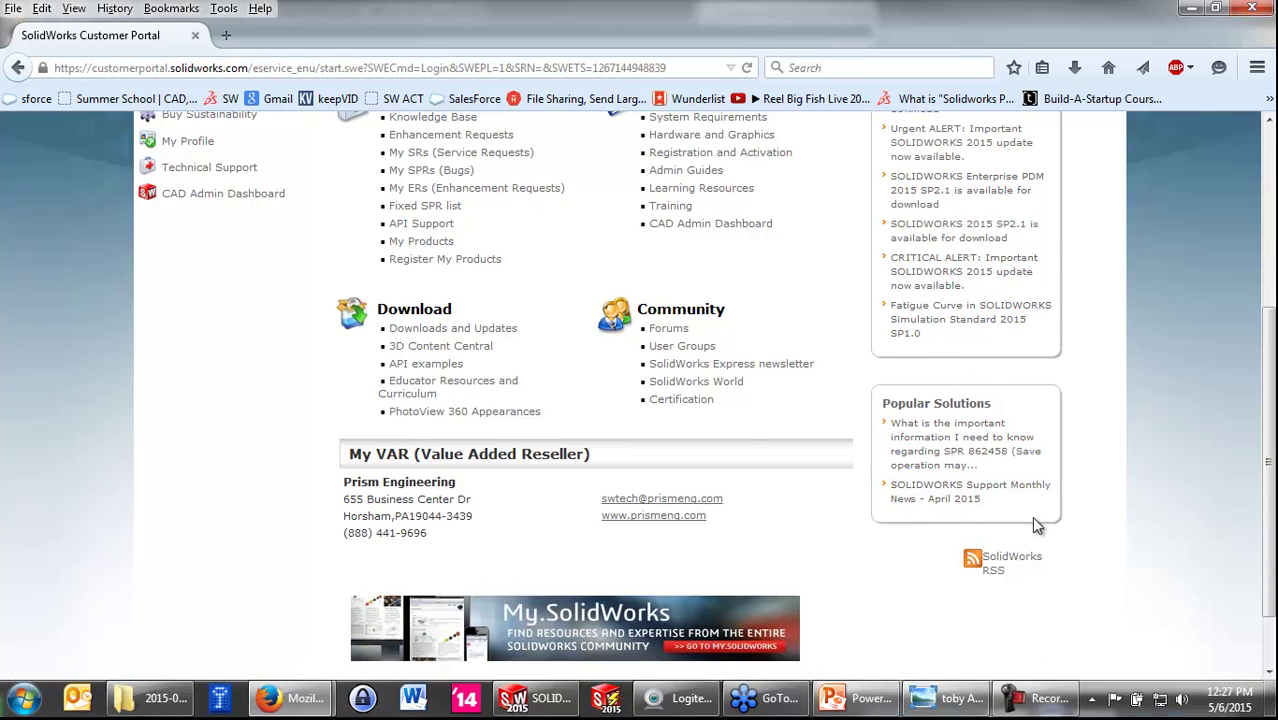
{"action": "scroll", "coordinate": [1036, 527], "scroll_direction": "up", "scroll_amount": 5}
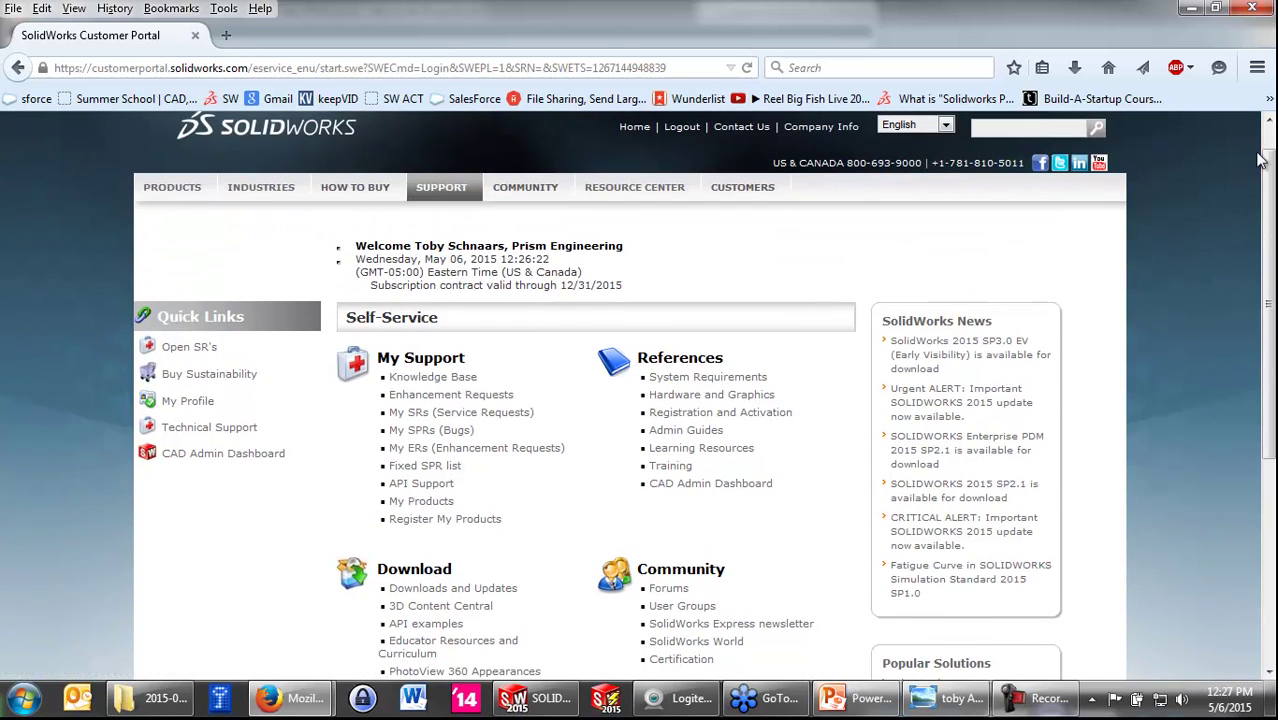
{"action": "left_click", "coordinate": [1191, 9]}
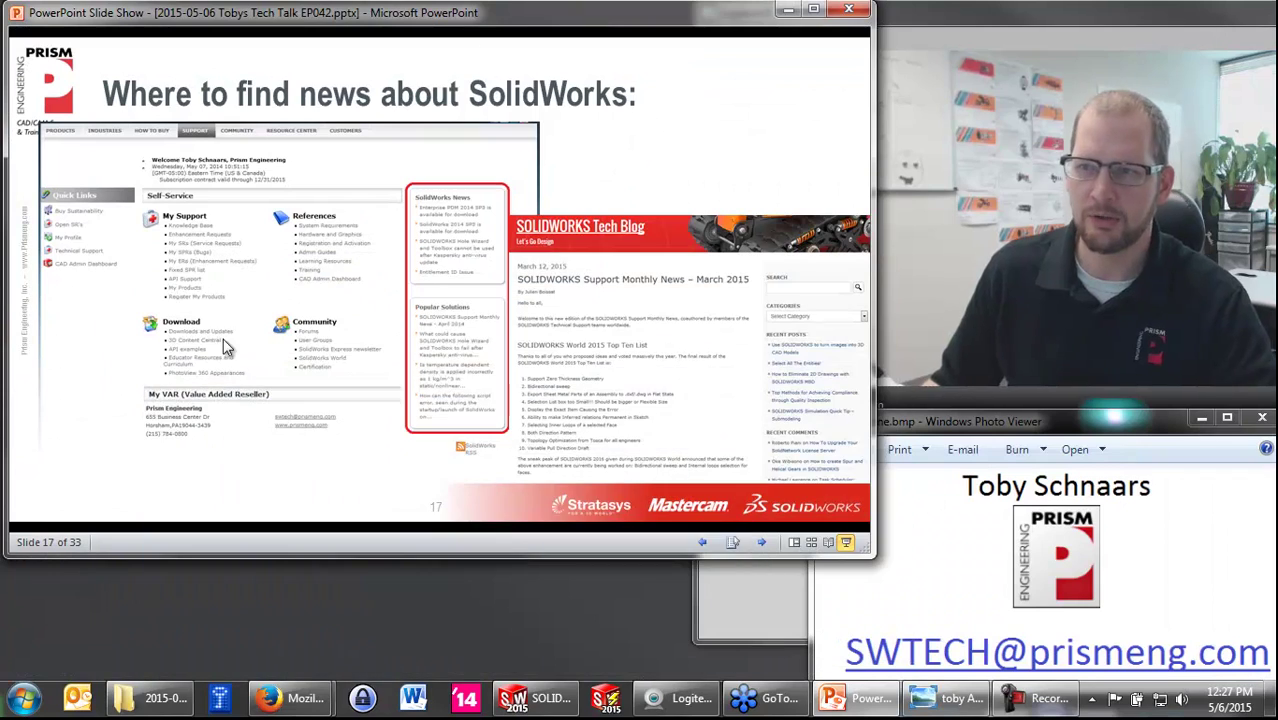
Step: Advance to slide 18, SolidWorks World 2015 Videos, and bring the Customer Portal back
{"action": "left_click", "coordinate": [680, 105]}
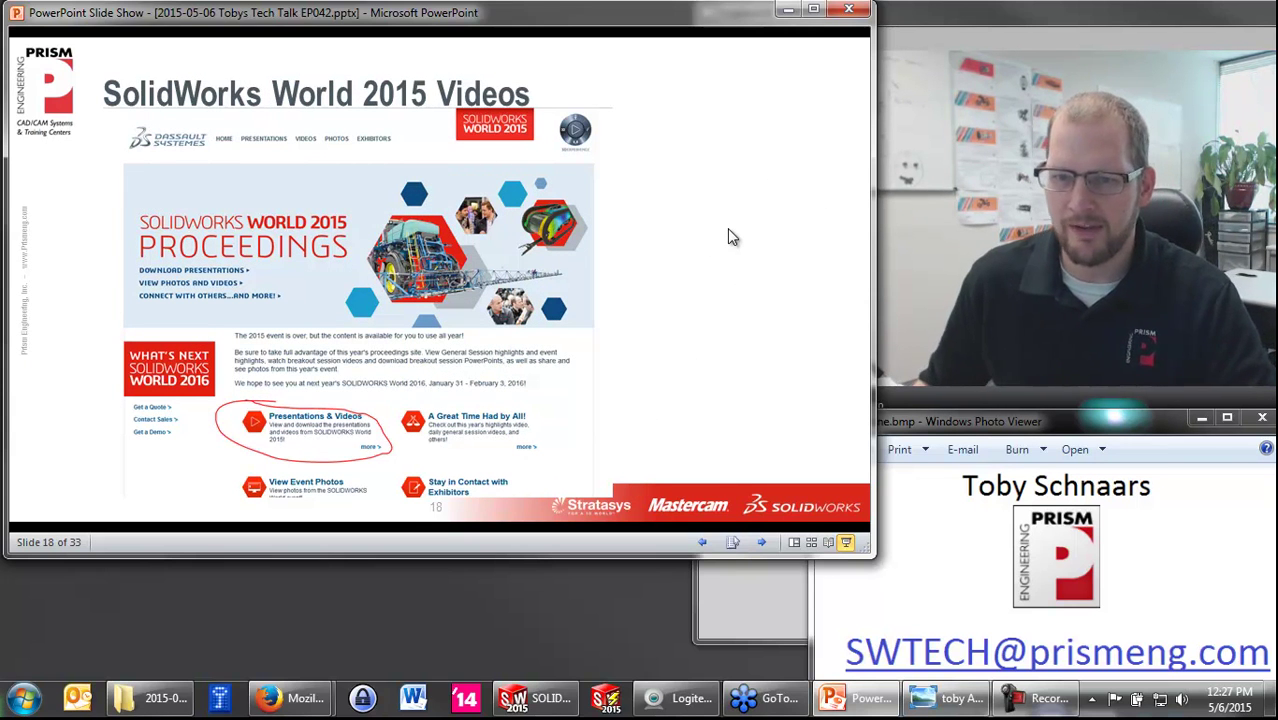
{"action": "mouse_move", "coordinate": [287, 698]}
{"action": "left_click", "coordinate": [405, 607]}
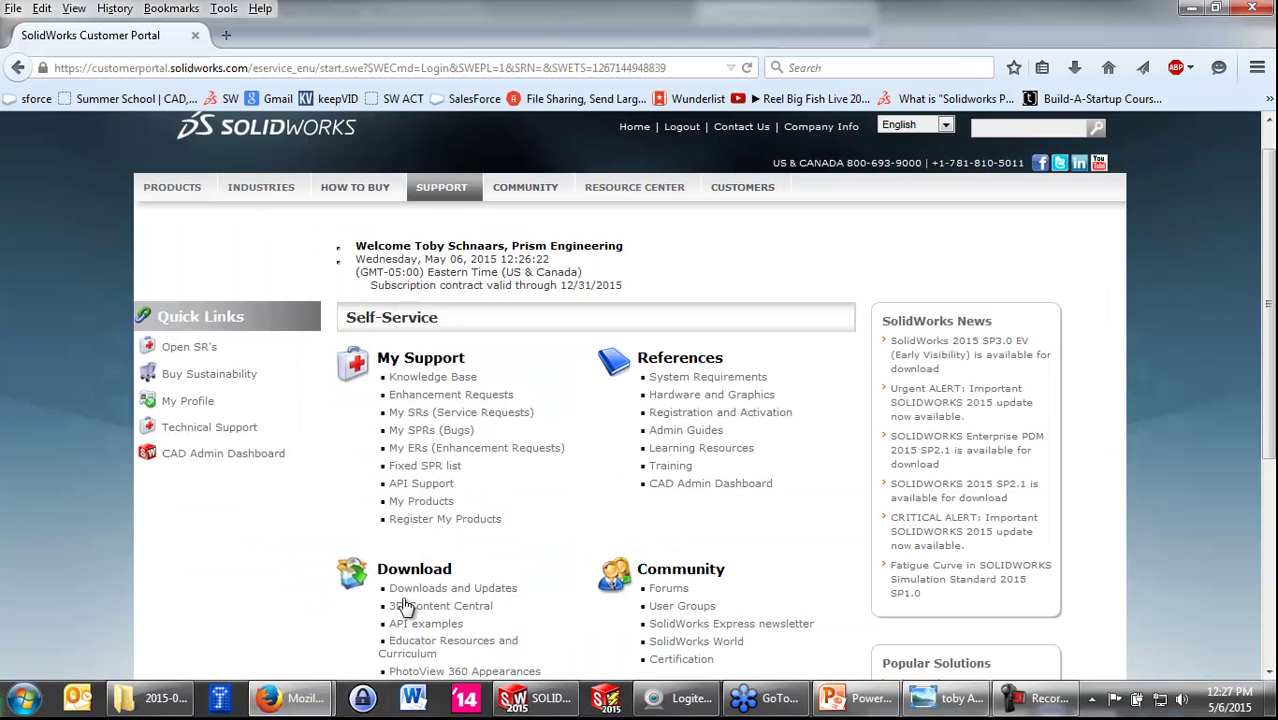
Step: Search 'solidworks world' and open the Proceedings Presentations & Videos page
{"action": "left_click", "coordinate": [318, 68]}
{"action": "type", "text": "solidw"}
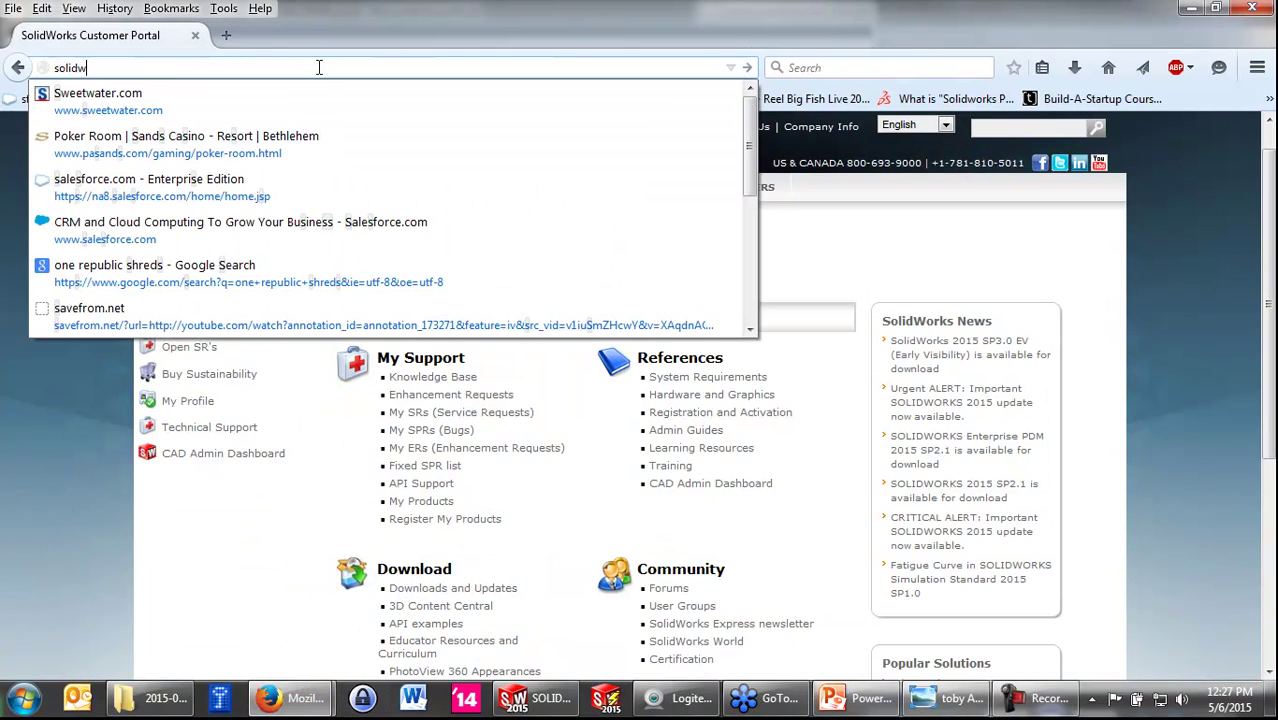
{"action": "type", "text": "orks world"}
{"action": "key", "text": "Return"}
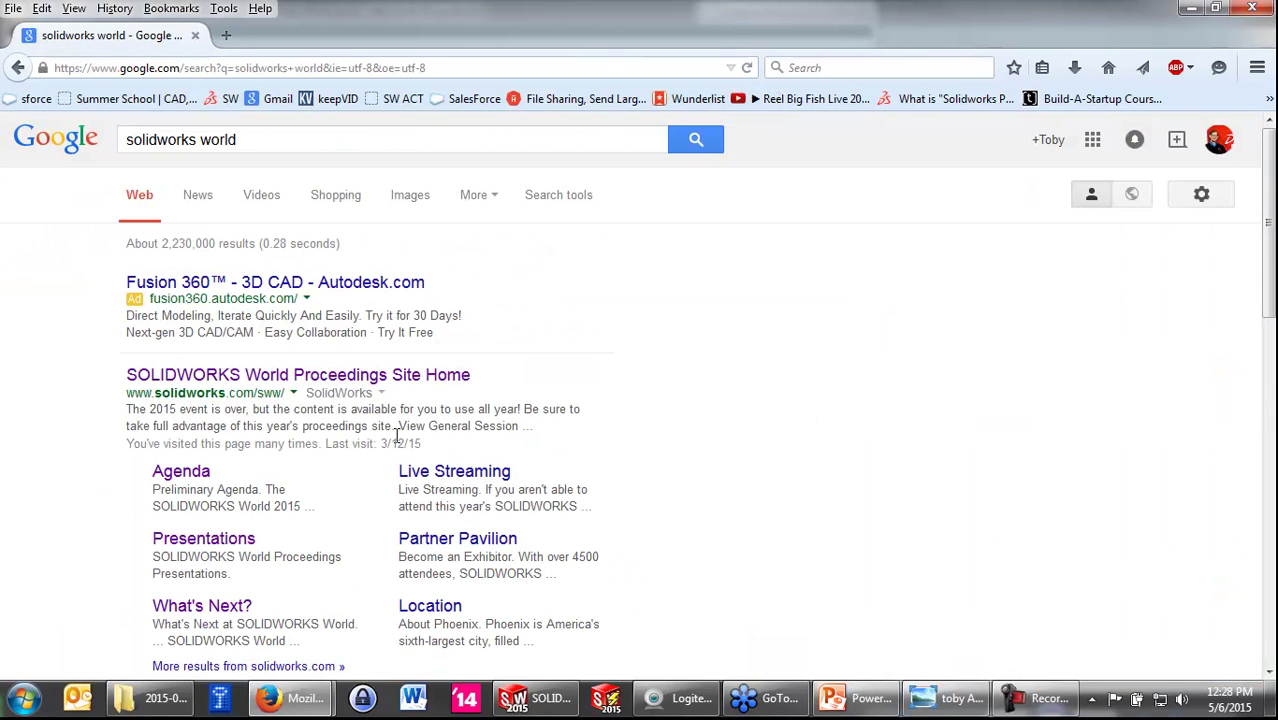
{"action": "left_click", "coordinate": [330, 385]}
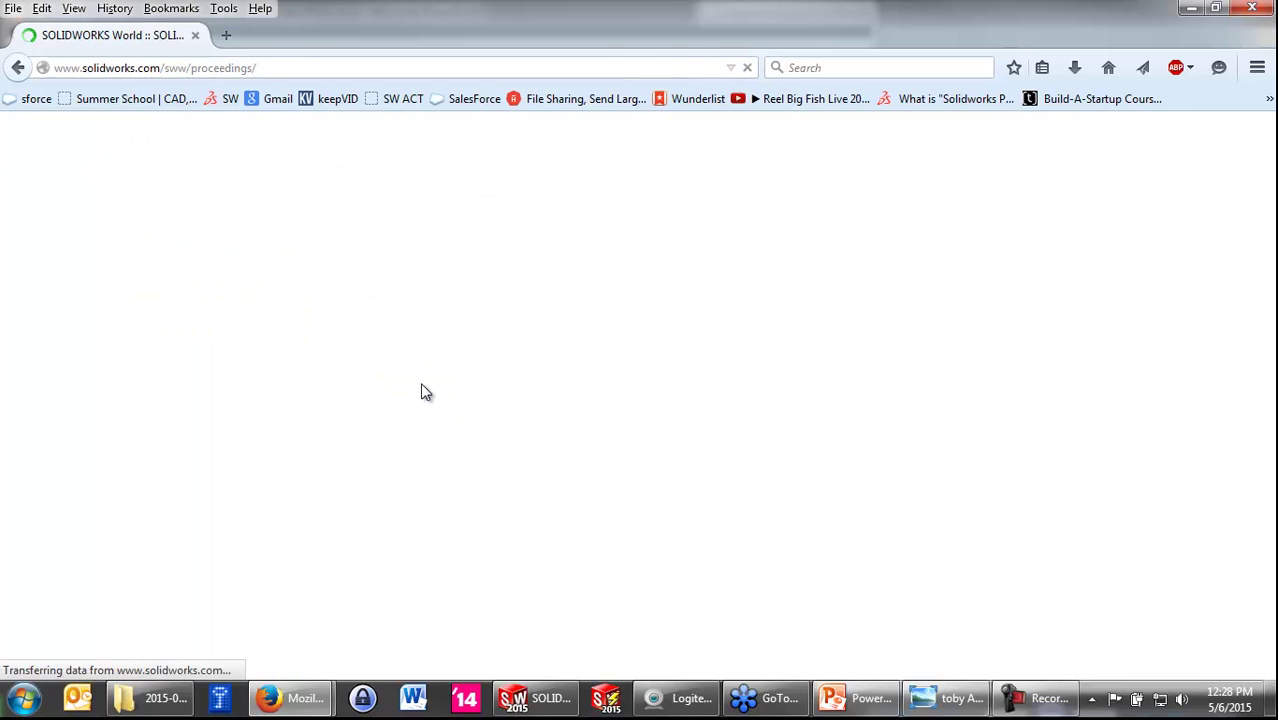
{"action": "scroll", "coordinate": [650, 450], "scroll_direction": "down", "scroll_amount": 2}
{"action": "scroll", "coordinate": [686, 457], "scroll_direction": "down", "scroll_amount": 2}
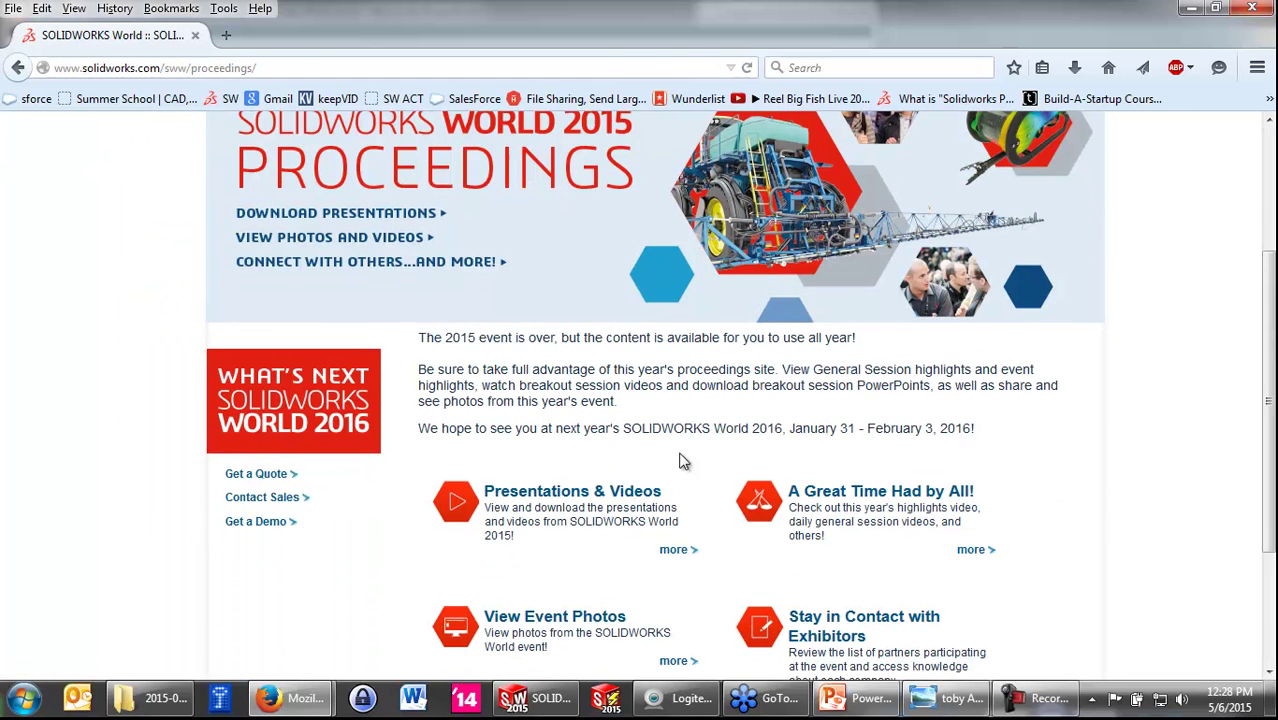
{"action": "scroll", "coordinate": [712, 478], "scroll_direction": "down", "scroll_amount": 1}
{"action": "left_click", "coordinate": [565, 458]}
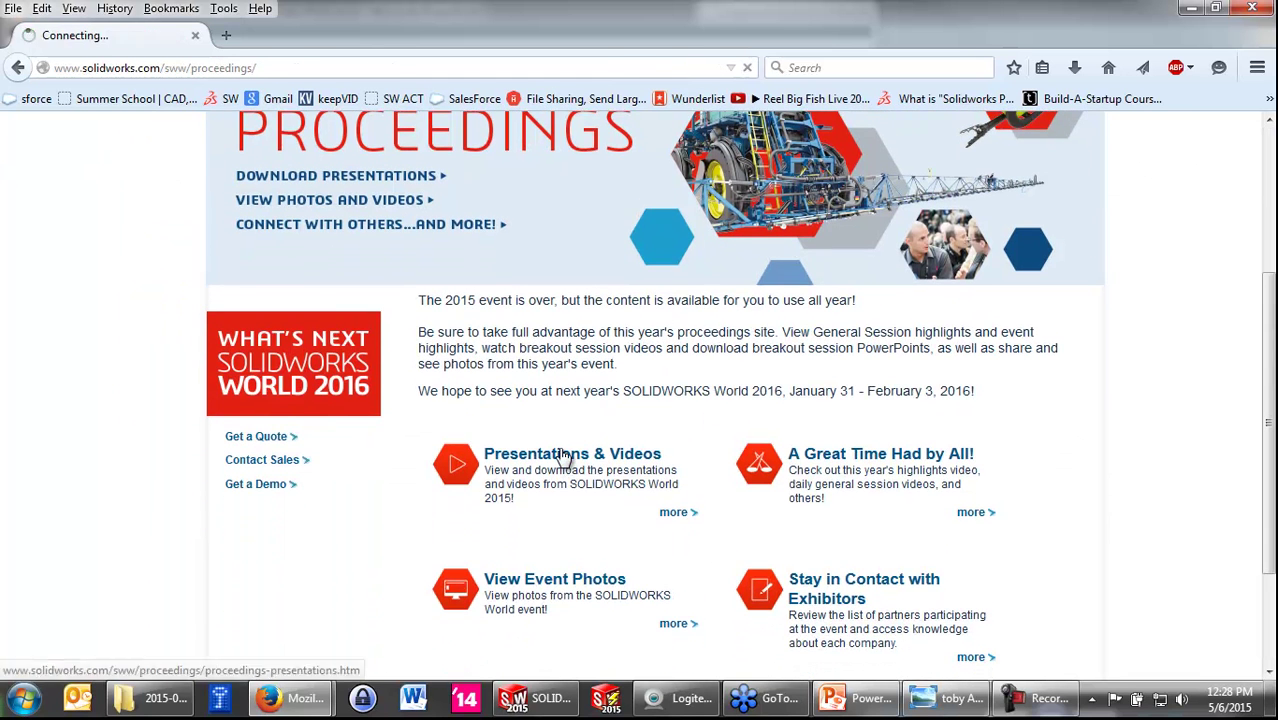
Step: Search by presenter surname, play Surfacing for Beginners, close it, and clear the filter
{"action": "left_click", "coordinate": [391, 446]}
{"action": "type", "text": "Schnaars"}
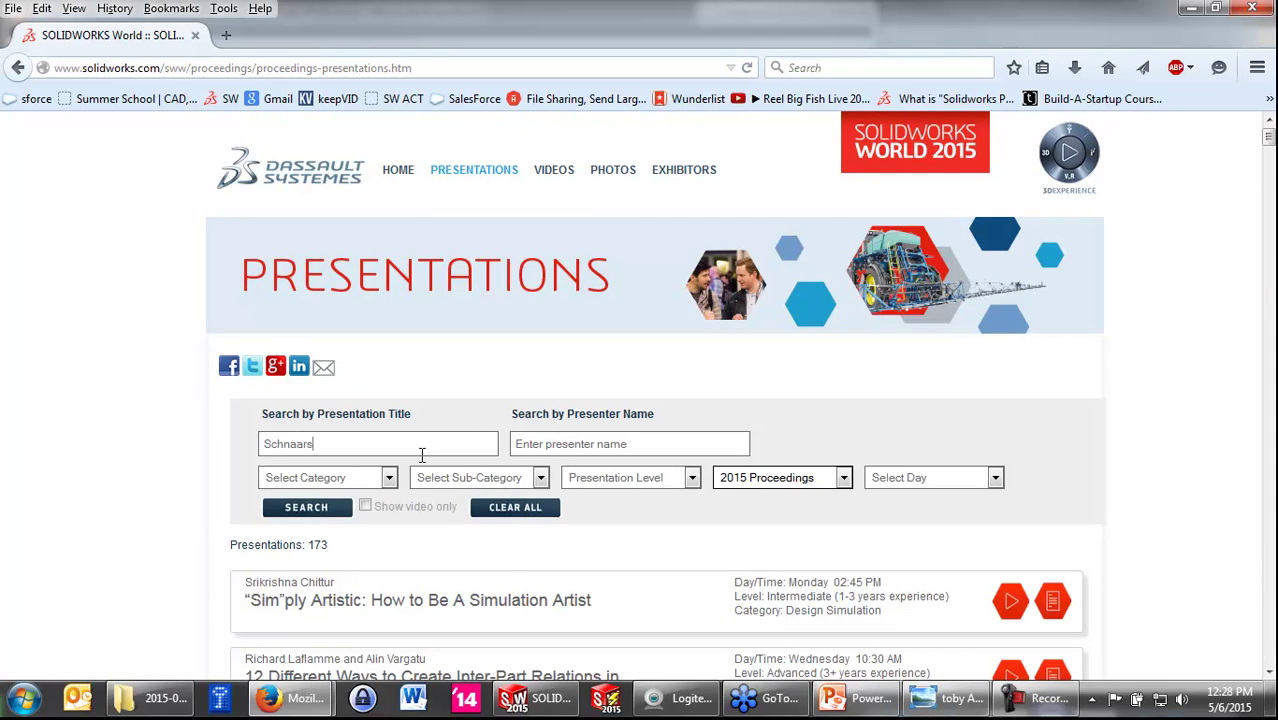
{"action": "key", "text": "Return"}
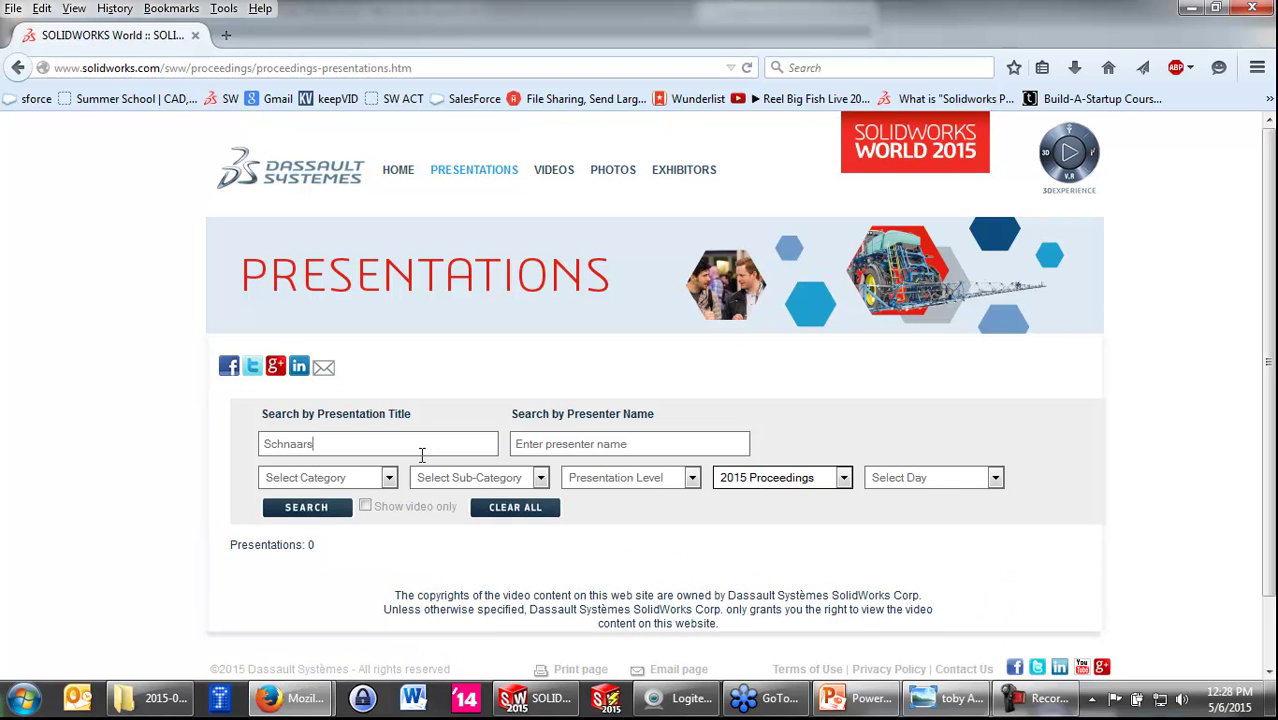
{"action": "left_click", "coordinate": [630, 444]}
{"action": "type", "text": "Schnaars"}
{"action": "left_click", "coordinate": [305, 448]}
{"action": "left_click", "coordinate": [577, 443]}
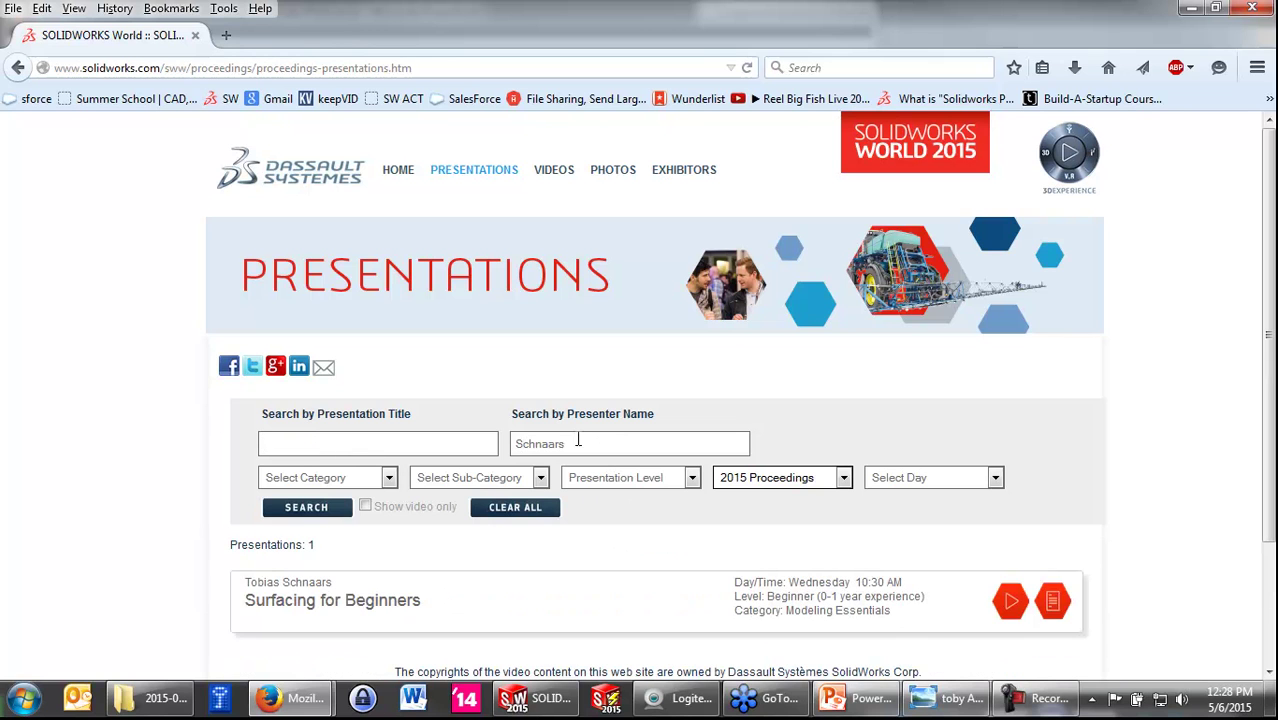
{"action": "left_click", "coordinate": [314, 605]}
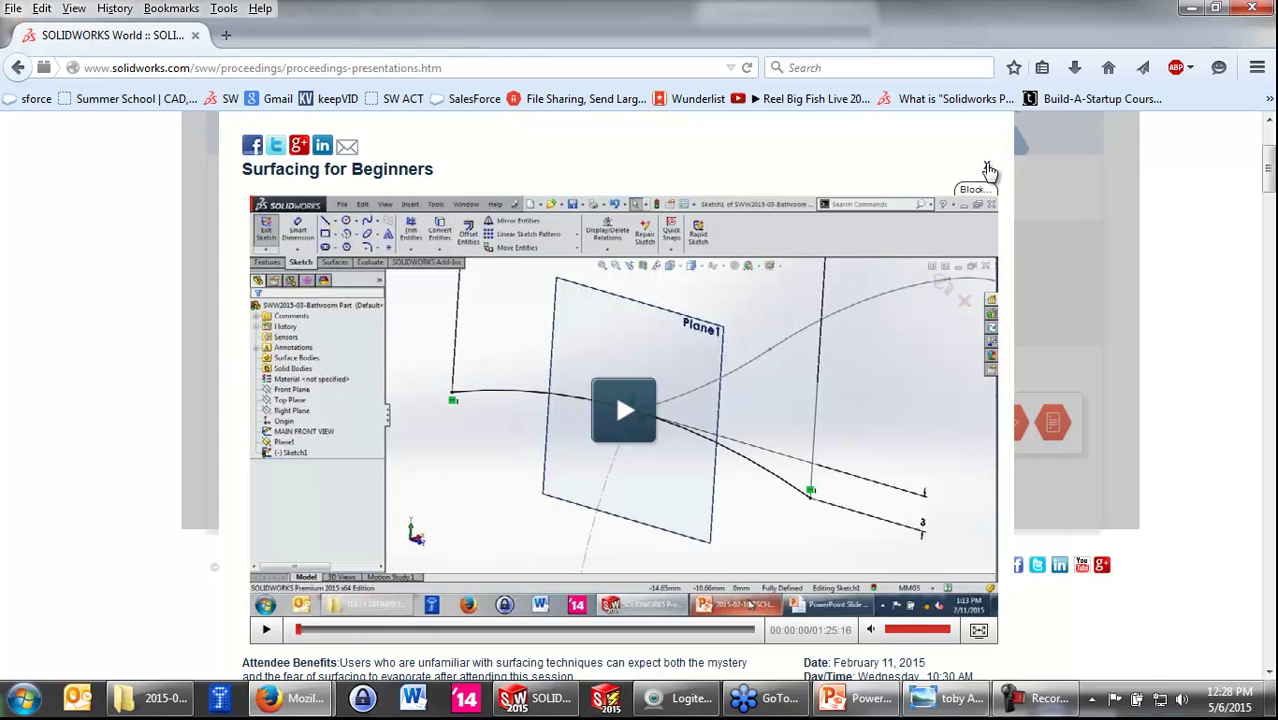
{"action": "left_click", "coordinate": [987, 168]}
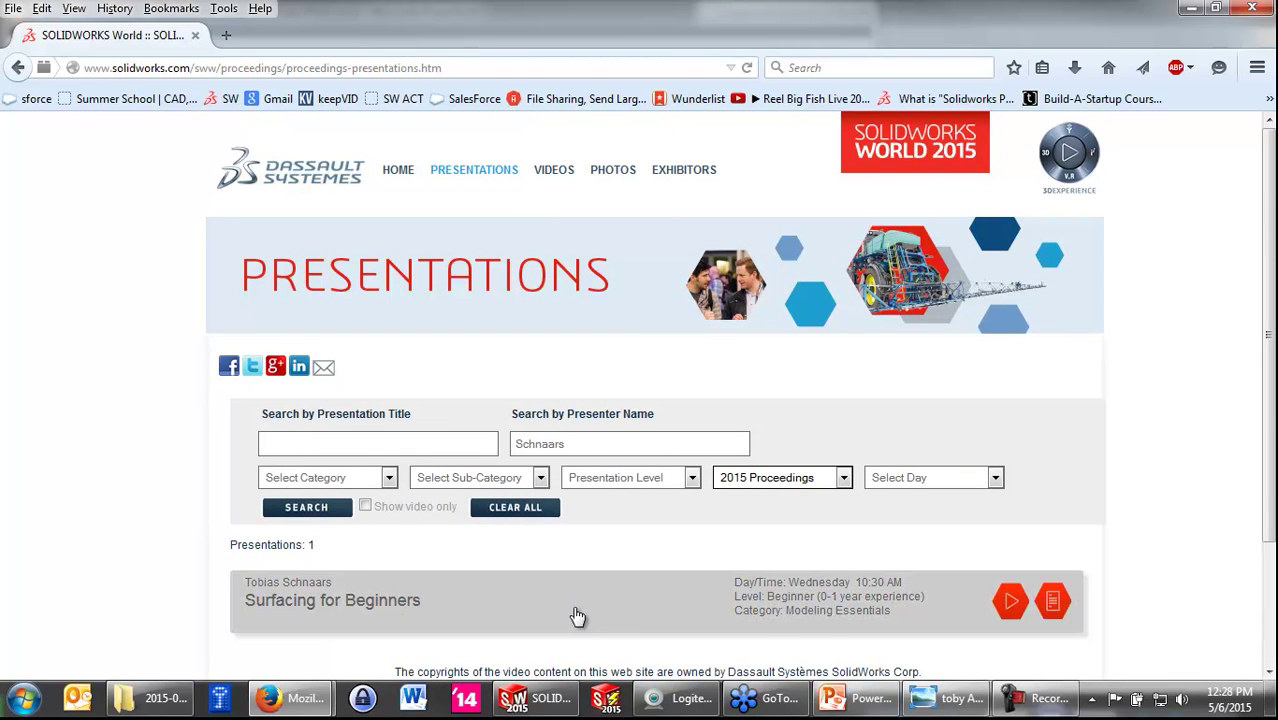
{"action": "left_click", "coordinate": [565, 443]}
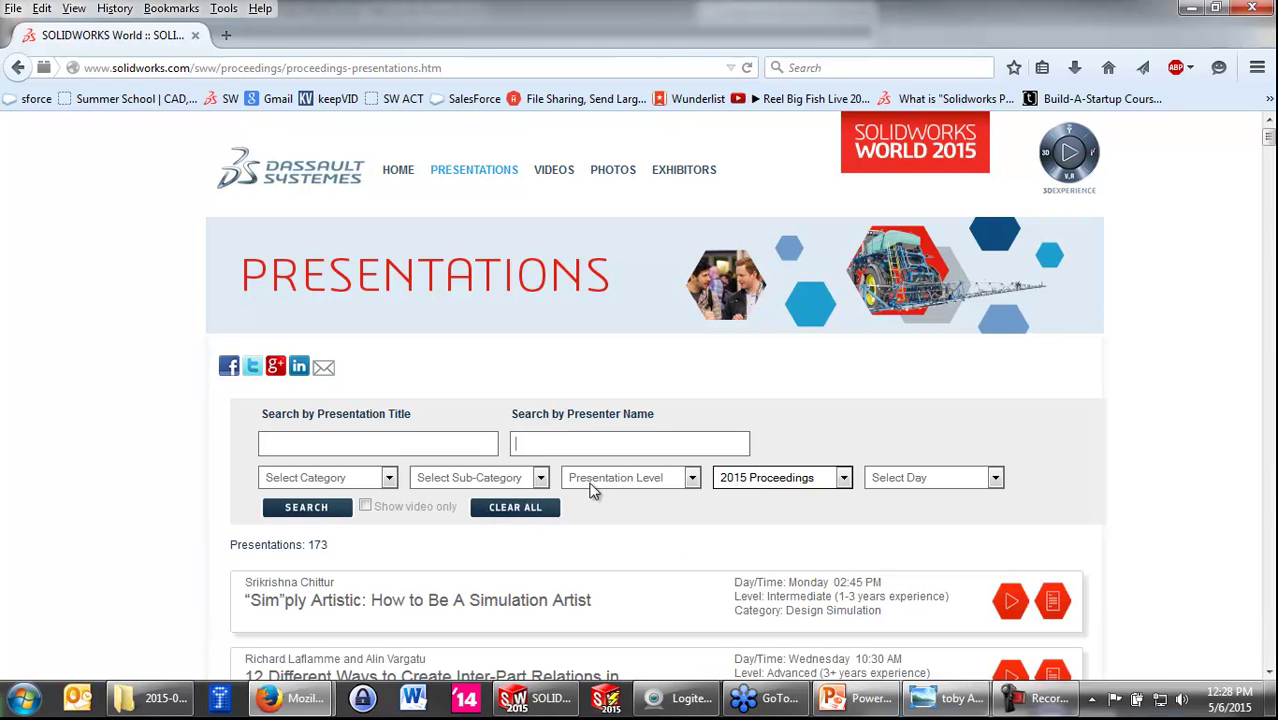
{"action": "scroll", "coordinate": [590, 488], "scroll_direction": "down", "scroll_amount": 4}
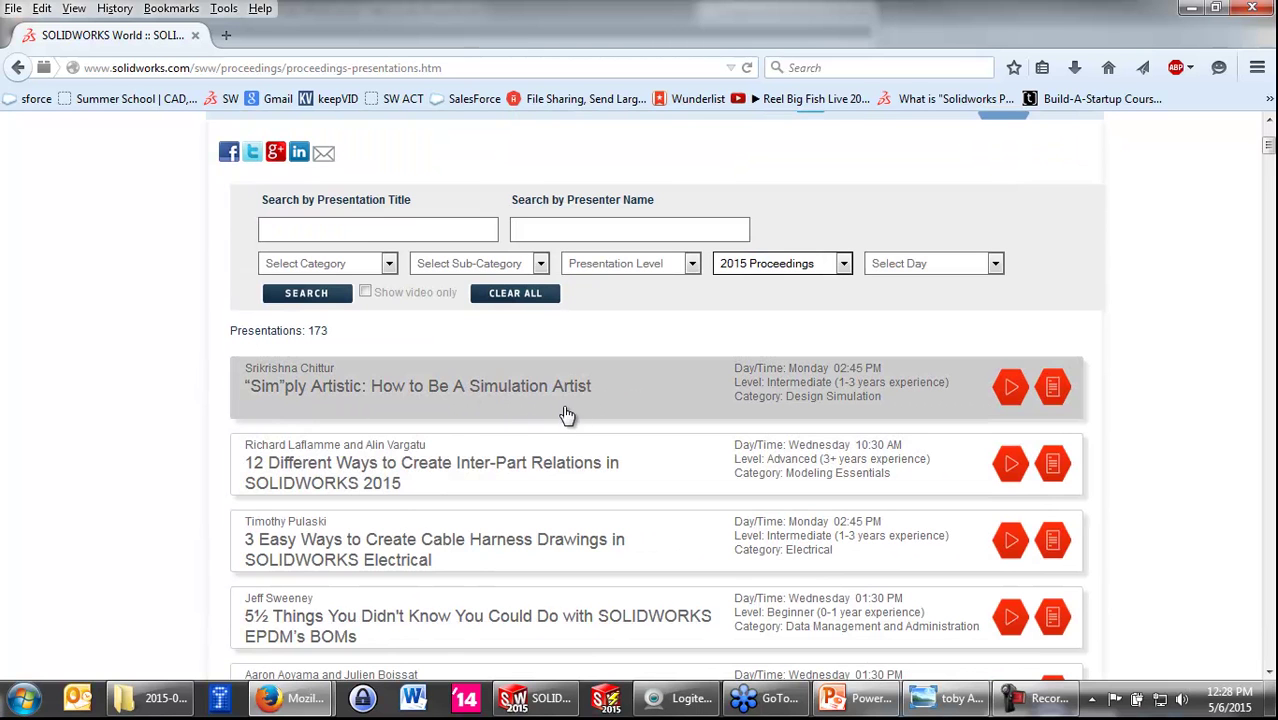
{"action": "scroll", "coordinate": [327, 487], "scroll_direction": "down", "scroll_amount": 2}
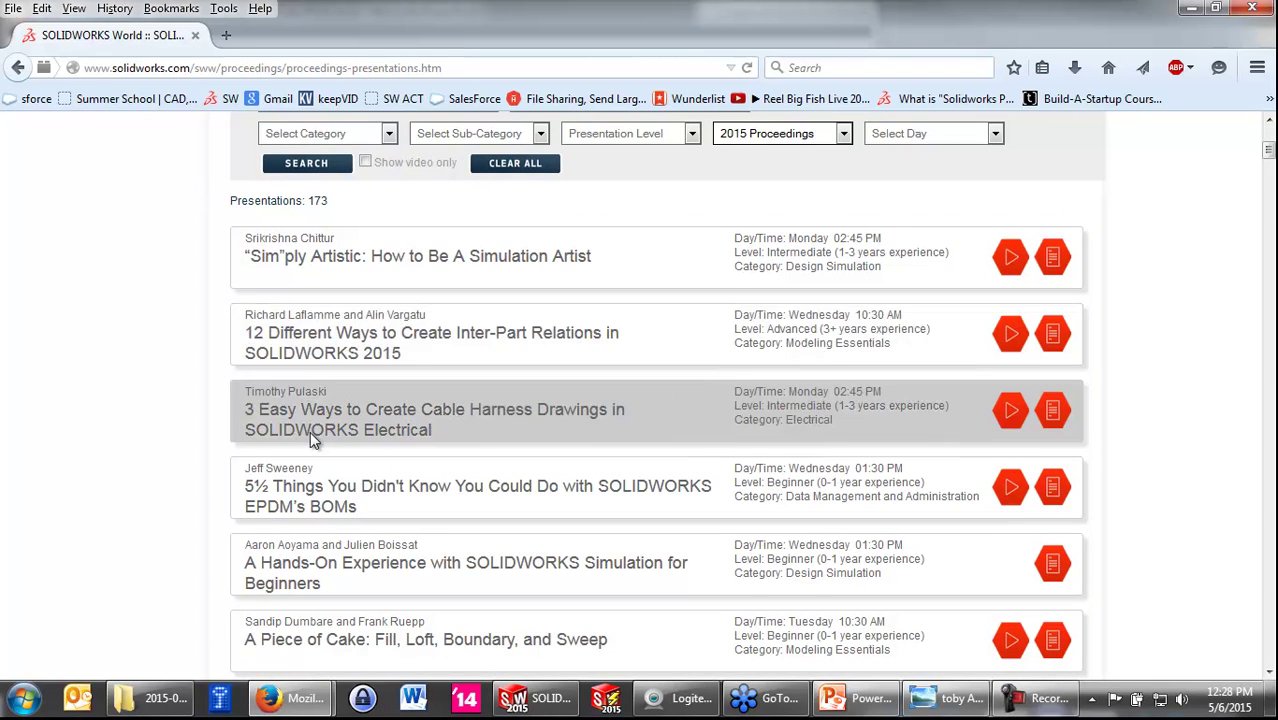
{"action": "scroll", "coordinate": [310, 431], "scroll_direction": "down", "scroll_amount": 1}
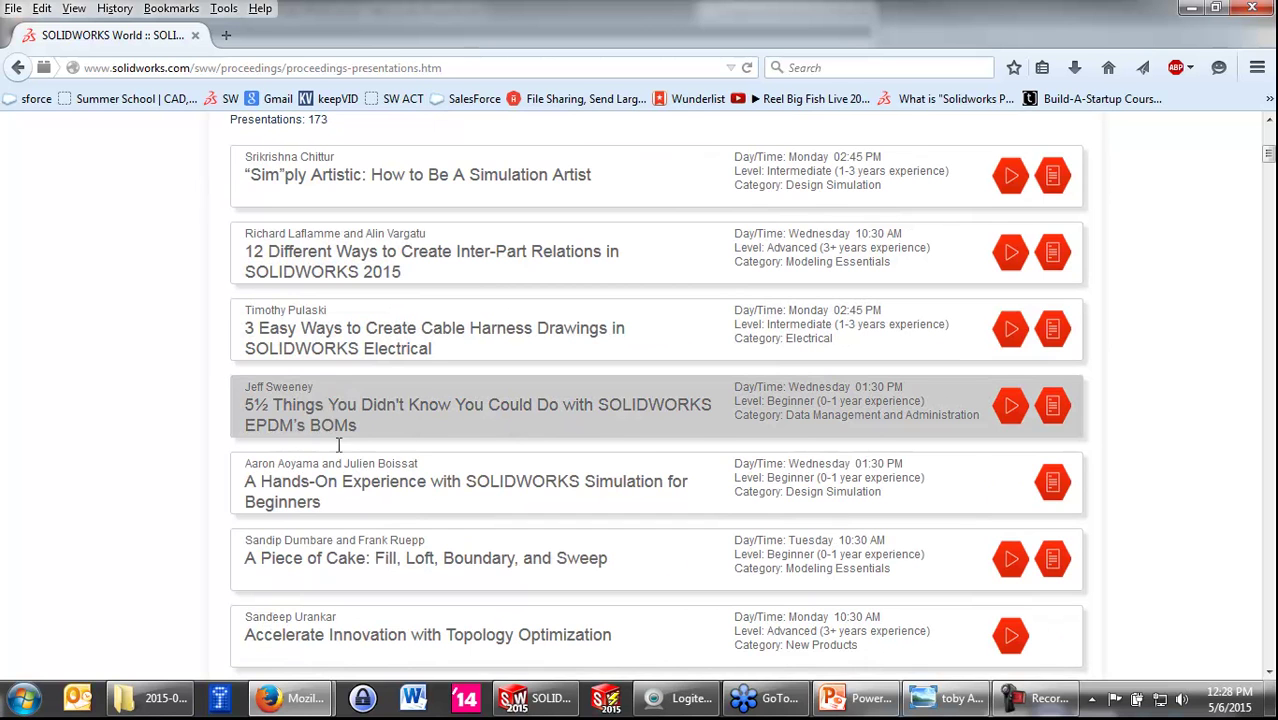
{"action": "scroll", "coordinate": [336, 483], "scroll_direction": "down", "scroll_amount": 3}
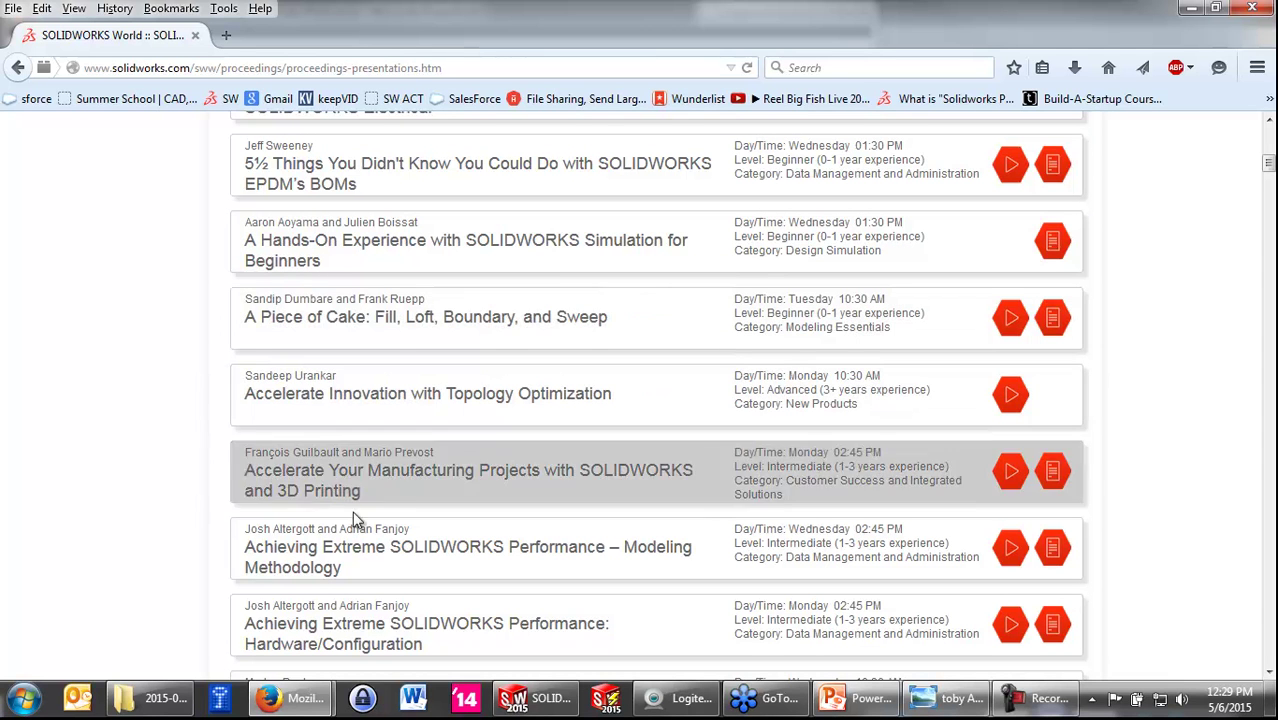
{"action": "scroll", "coordinate": [362, 522], "scroll_direction": "down", "scroll_amount": 3}
{"action": "scroll", "coordinate": [368, 532], "scroll_direction": "down", "scroll_amount": 4}
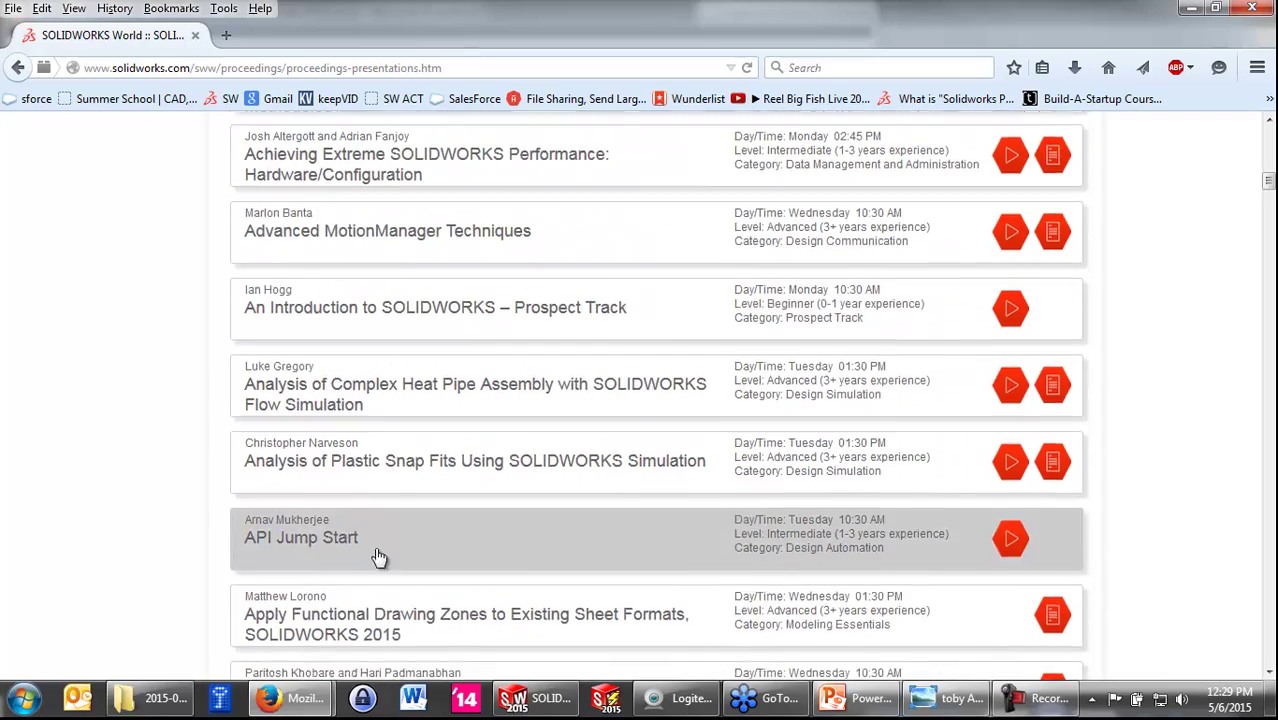
{"action": "scroll", "coordinate": [375, 555], "scroll_direction": "down", "scroll_amount": 5}
{"action": "scroll", "coordinate": [345, 531], "scroll_direction": "down", "scroll_amount": 3}
{"action": "scroll", "coordinate": [390, 540], "scroll_direction": "down", "scroll_amount": 3}
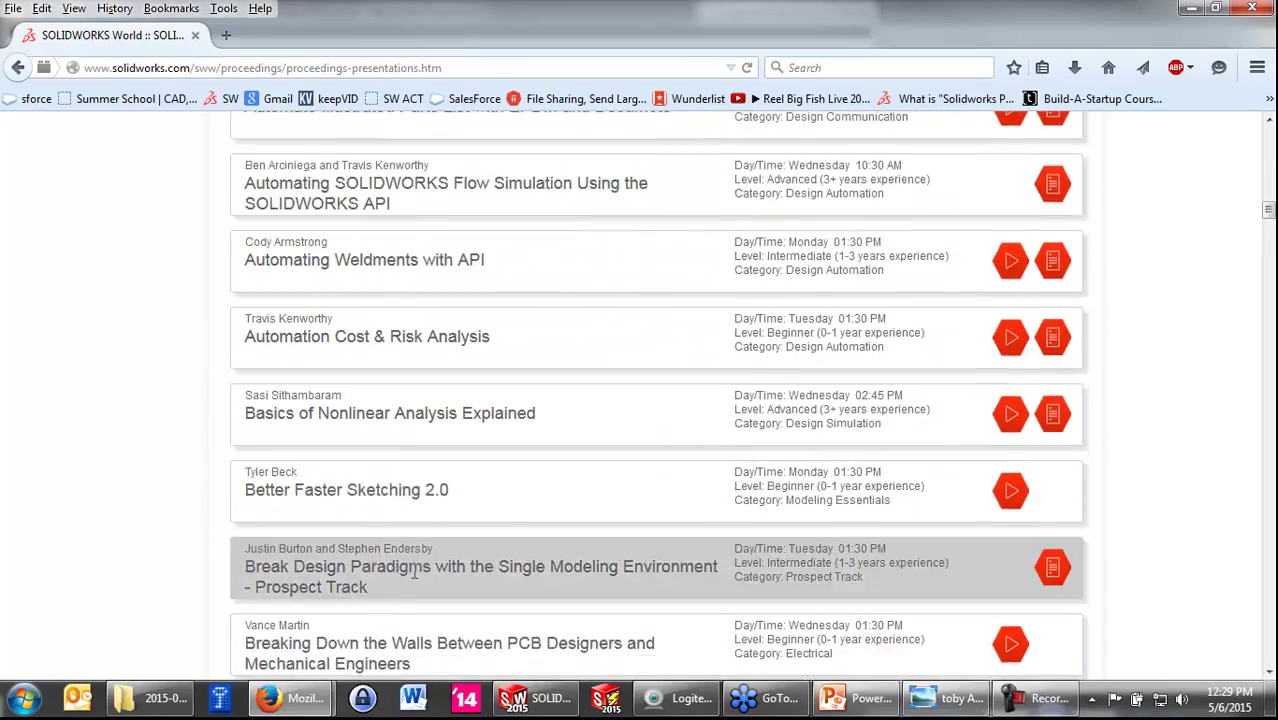
{"action": "scroll", "coordinate": [414, 565], "scroll_direction": "down", "scroll_amount": 3}
{"action": "scroll", "coordinate": [440, 555], "scroll_direction": "down", "scroll_amount": 7}
{"action": "scroll", "coordinate": [440, 575], "scroll_direction": "down", "scroll_amount": 3}
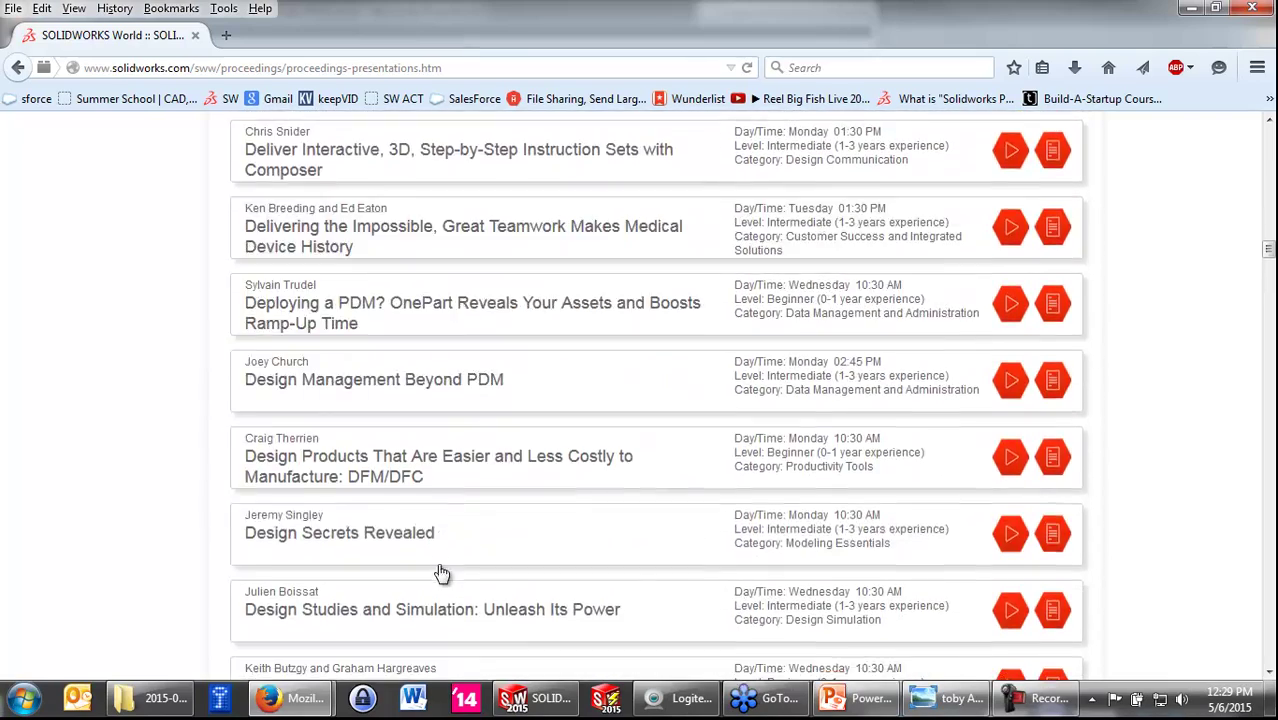
{"action": "scroll", "coordinate": [436, 500], "scroll_direction": "down", "scroll_amount": 1}
{"action": "scroll", "coordinate": [434, 434], "scroll_direction": "down", "scroll_amount": 1}
{"action": "scroll", "coordinate": [426, 432], "scroll_direction": "down", "scroll_amount": 2}
{"action": "scroll", "coordinate": [430, 440], "scroll_direction": "down", "scroll_amount": 4}
{"action": "scroll", "coordinate": [485, 448], "scroll_direction": "down", "scroll_amount": 2}
{"action": "scroll", "coordinate": [485, 460], "scroll_direction": "down", "scroll_amount": 5}
{"action": "scroll", "coordinate": [485, 462], "scroll_direction": "down", "scroll_amount": 3}
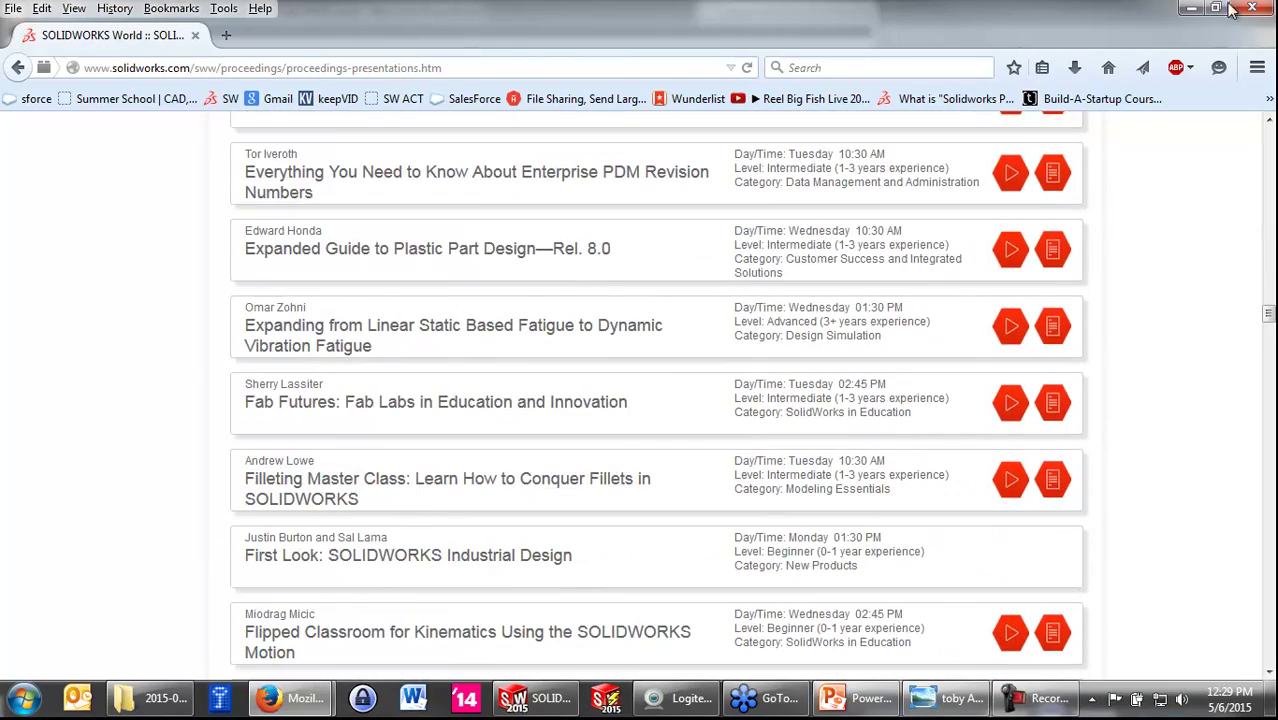
{"action": "left_click", "coordinate": [1190, 10]}
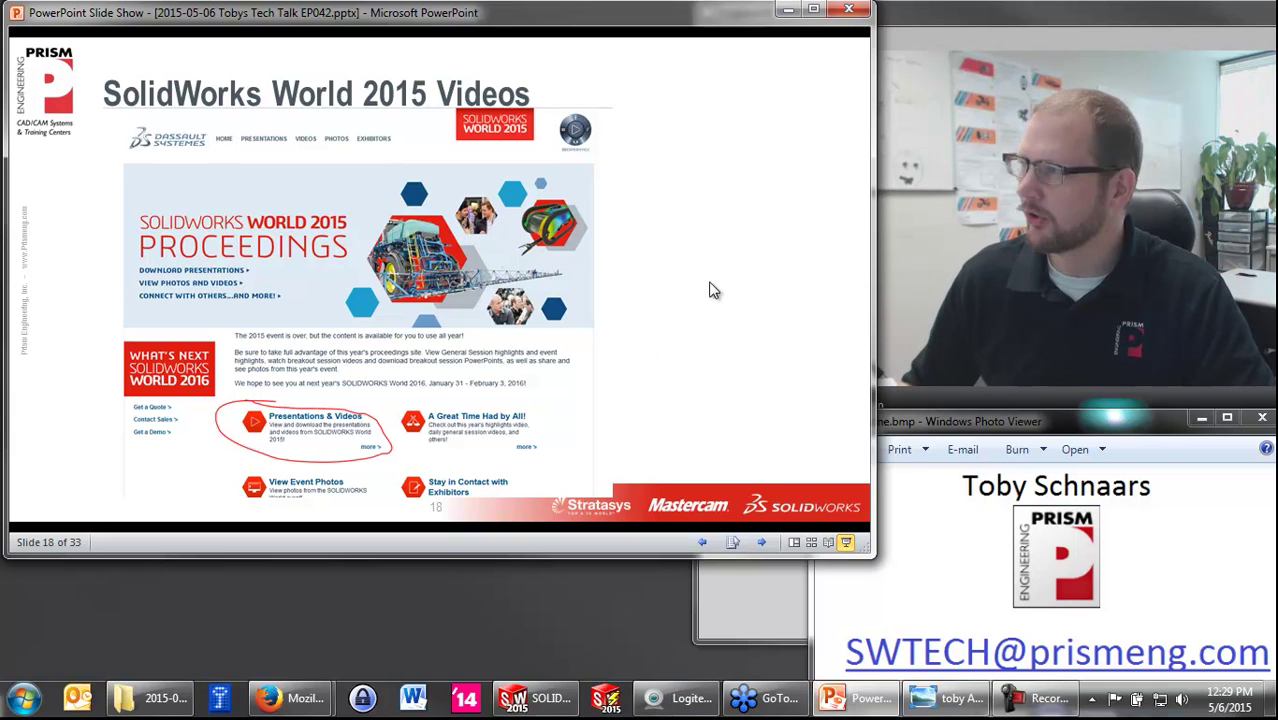
{"action": "left_click", "coordinate": [715, 242]}
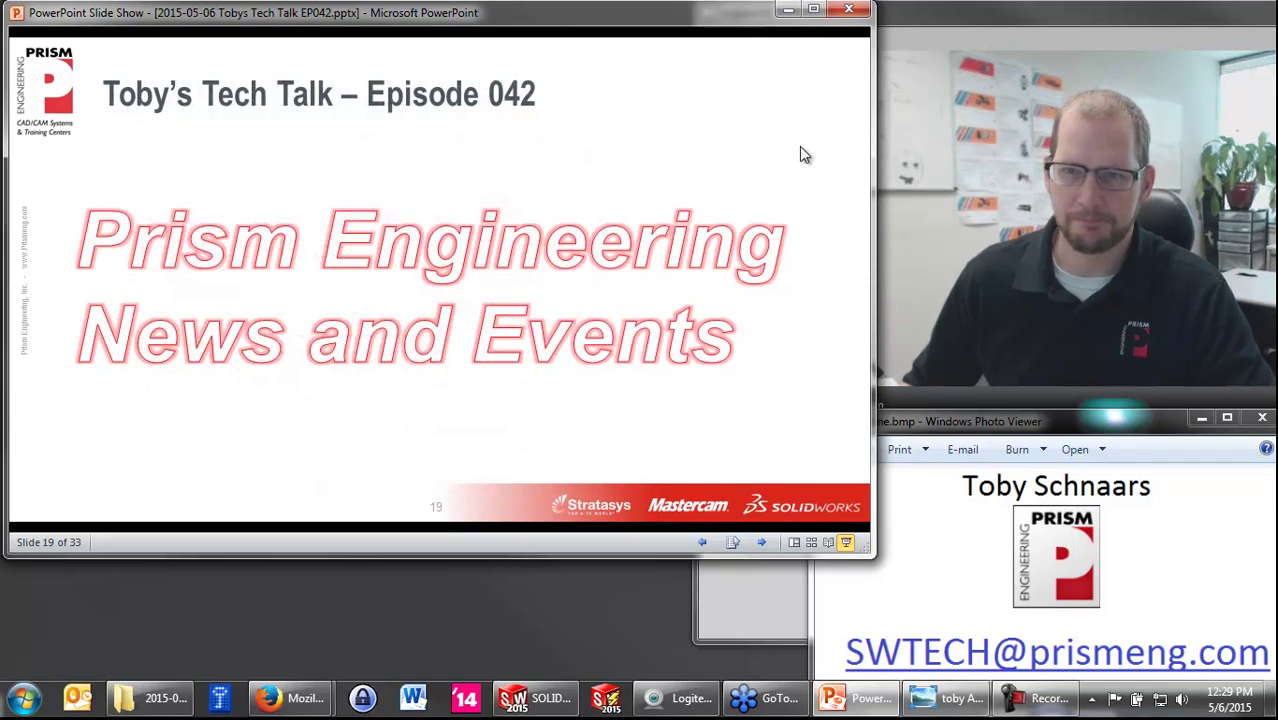
{"action": "left_click", "coordinate": [725, 188]}
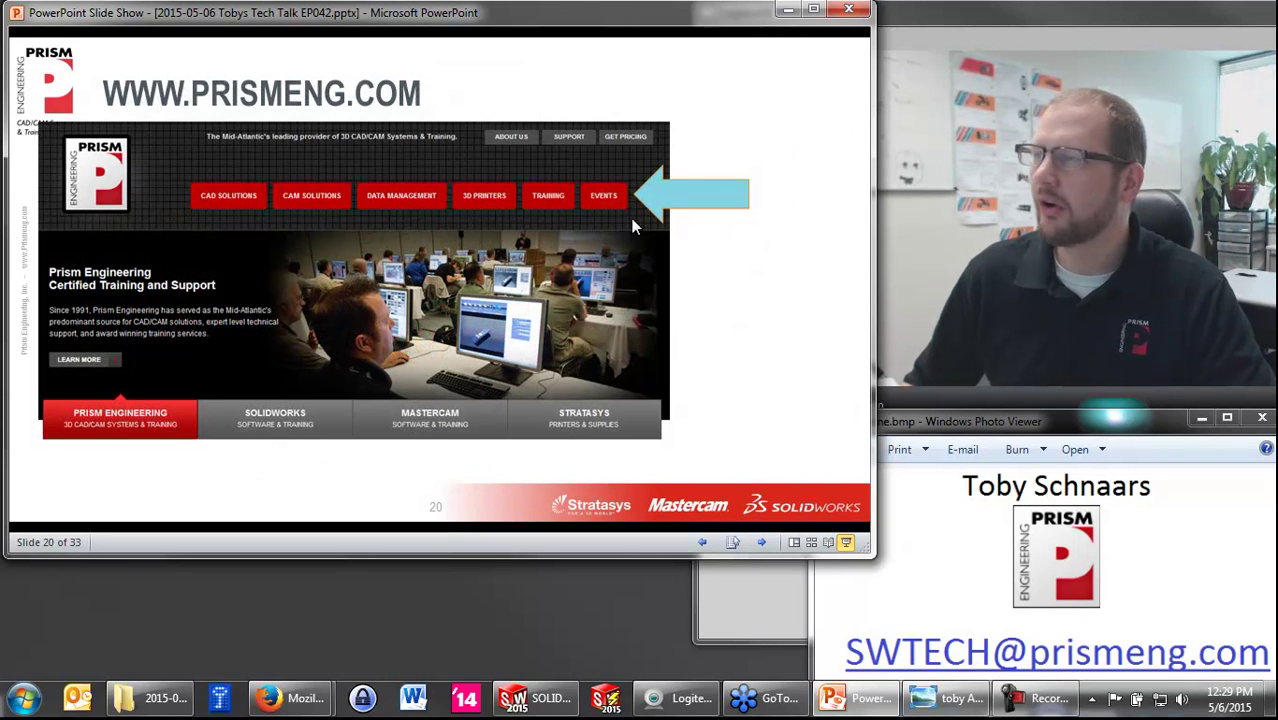
{"action": "mouse_move", "coordinate": [290, 698]}
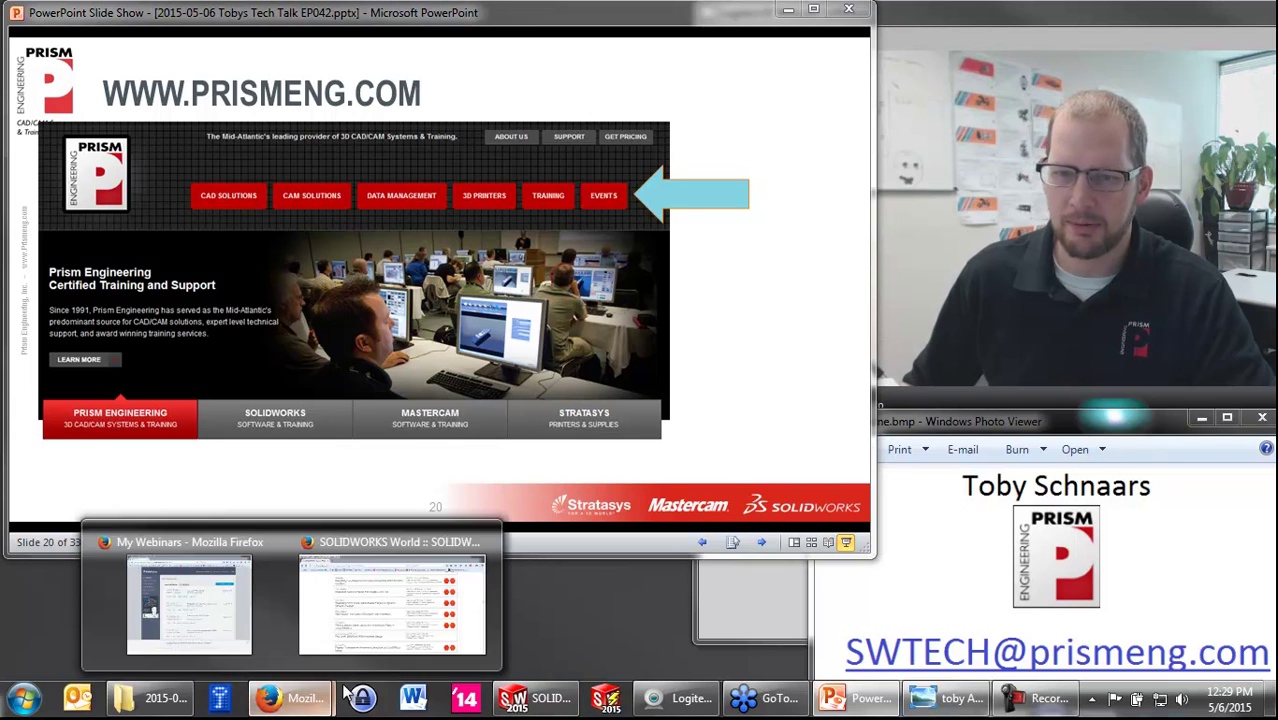
{"action": "left_click", "coordinate": [375, 599]}
{"action": "left_click", "coordinate": [216, 65]}
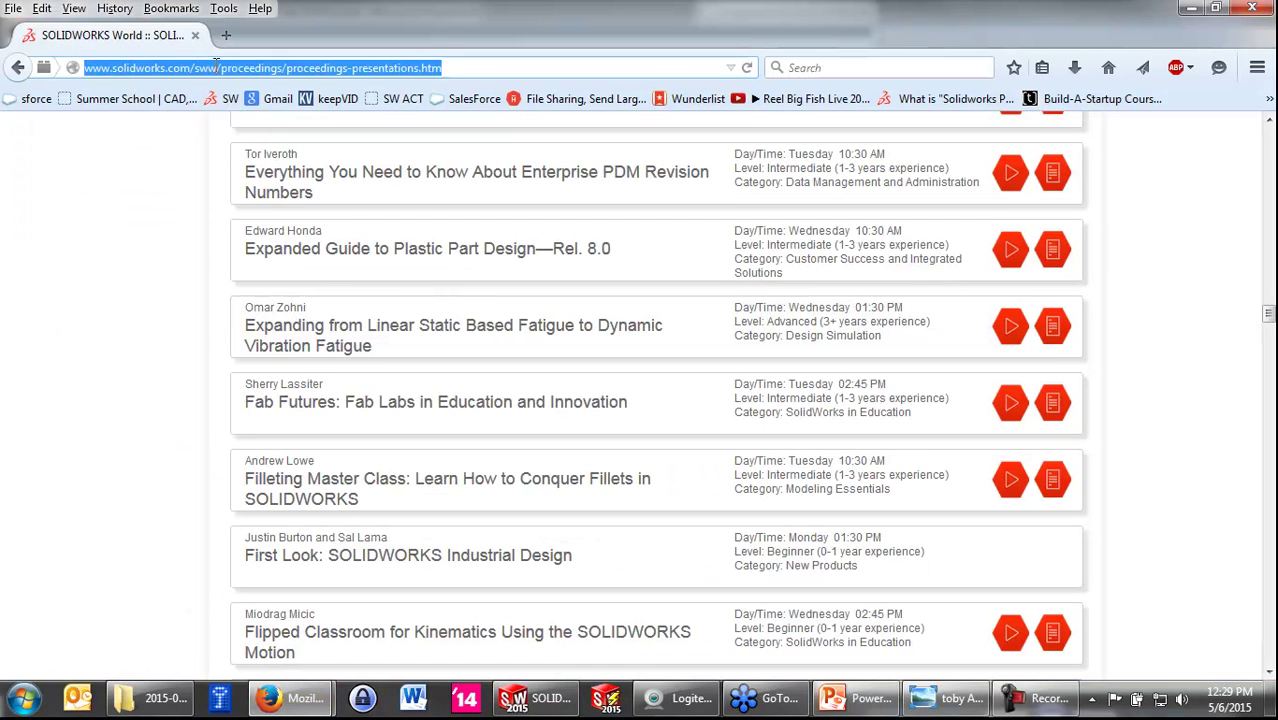
{"action": "type", "text": "www.prism"}
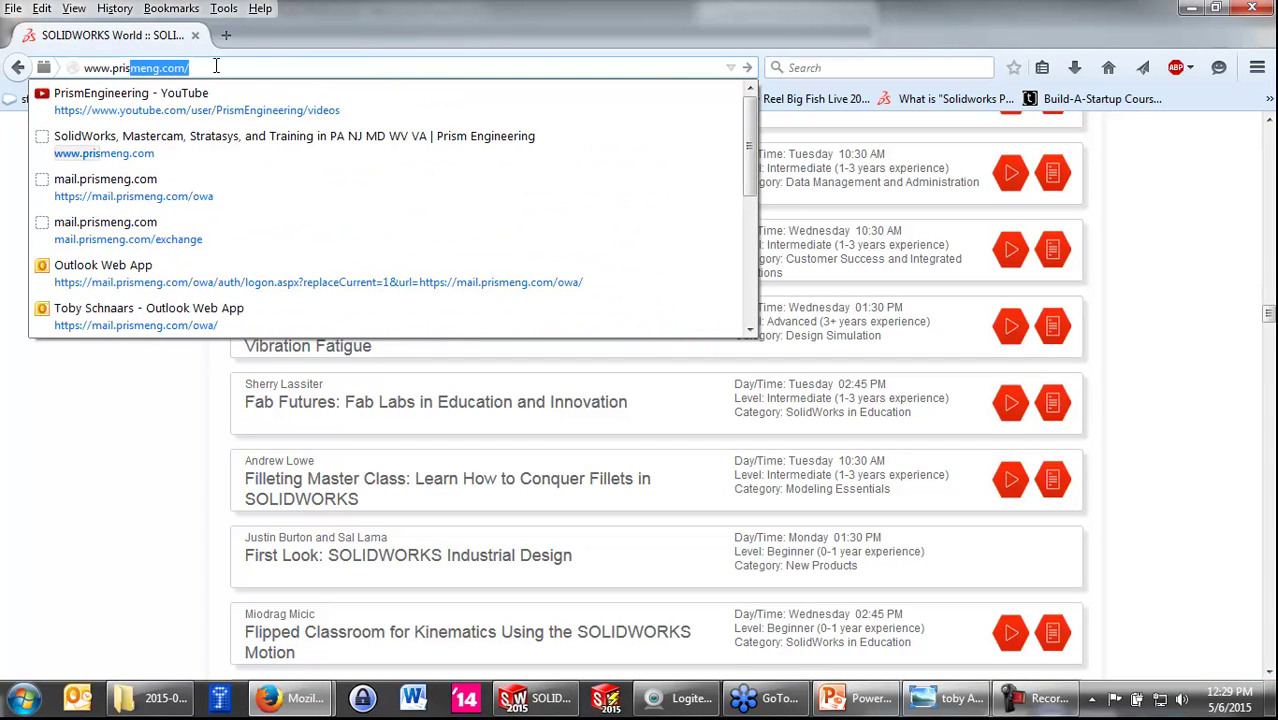
{"action": "type", "text": "eng.c"}
{"action": "key", "text": "Return"}
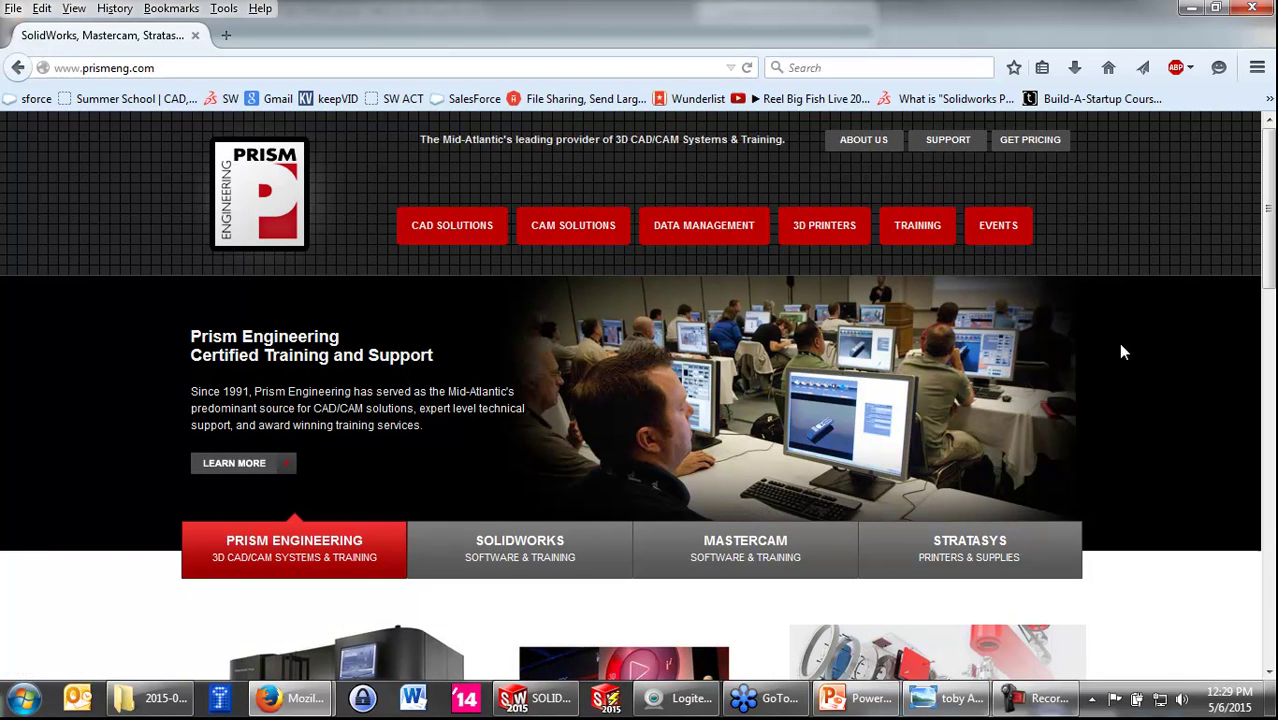
Step: Open the Prism Engineering Events page and scroll to the Available Events list
{"action": "left_click", "coordinate": [1010, 238]}
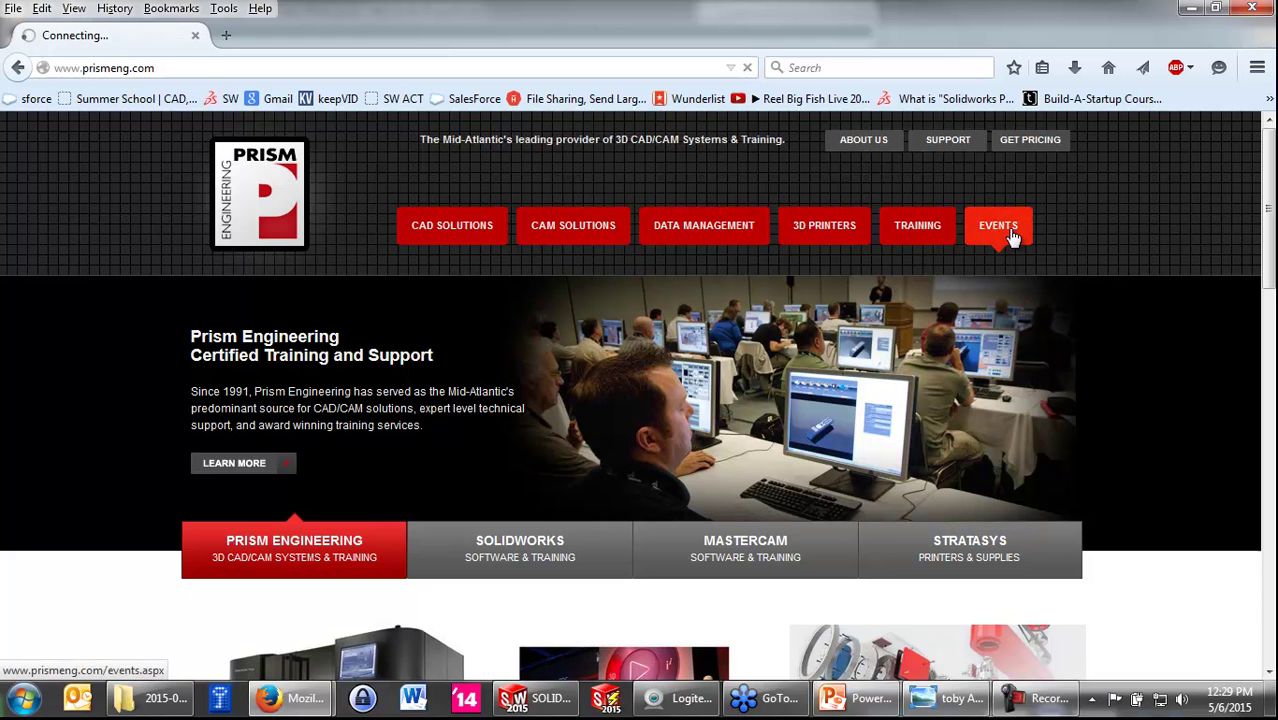
{"action": "scroll", "coordinate": [895, 480], "scroll_direction": "down", "scroll_amount": 3}
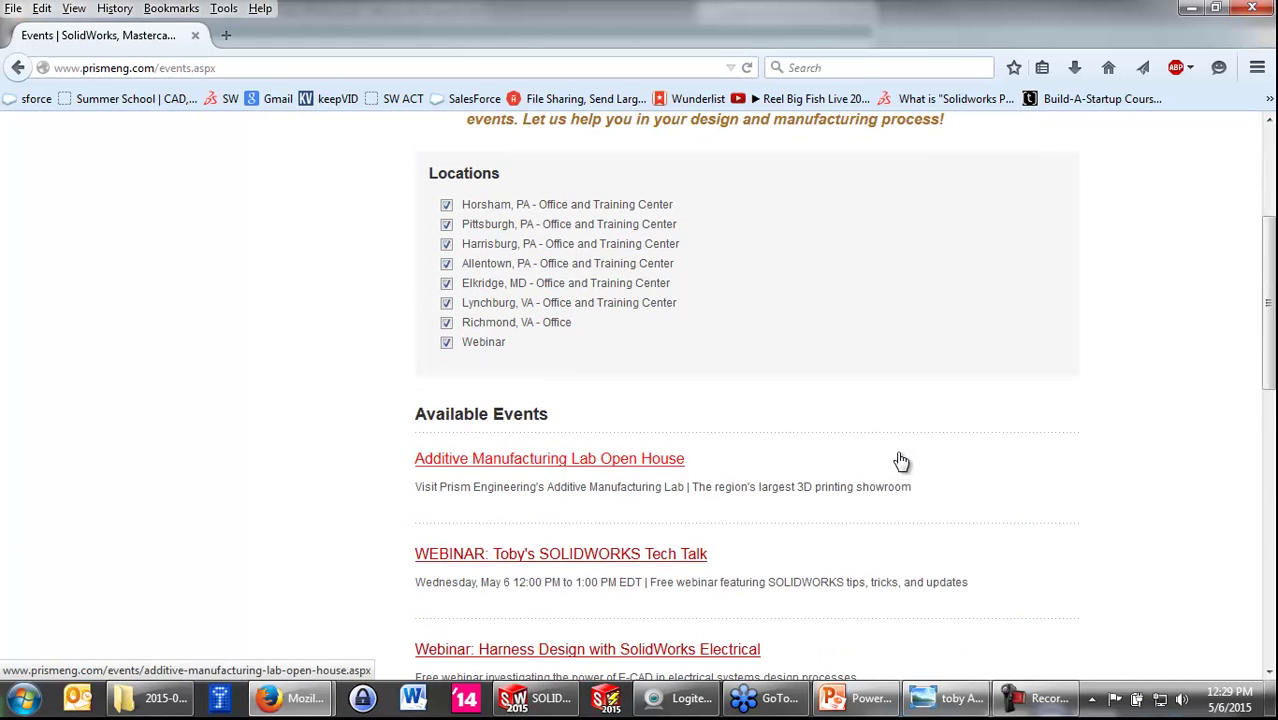
{"action": "scroll", "coordinate": [900, 460], "scroll_direction": "down", "scroll_amount": 1}
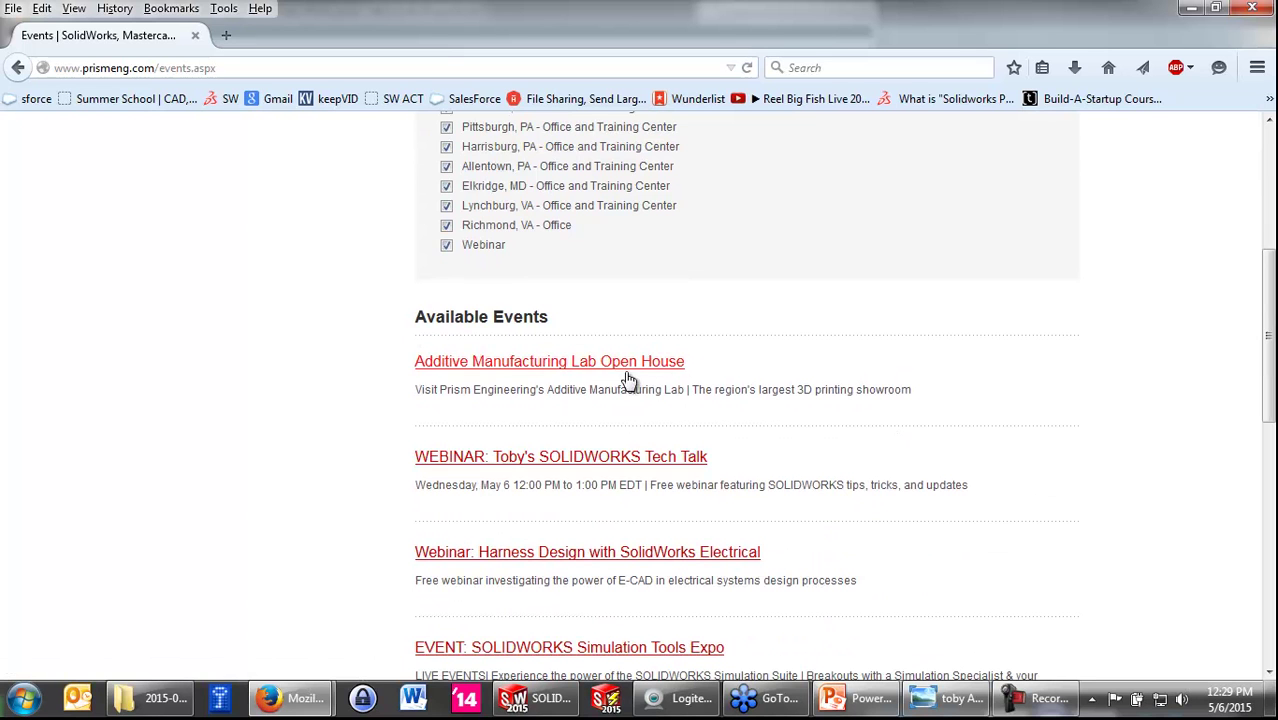
{"action": "scroll", "coordinate": [630, 400], "scroll_direction": "down", "scroll_amount": 1}
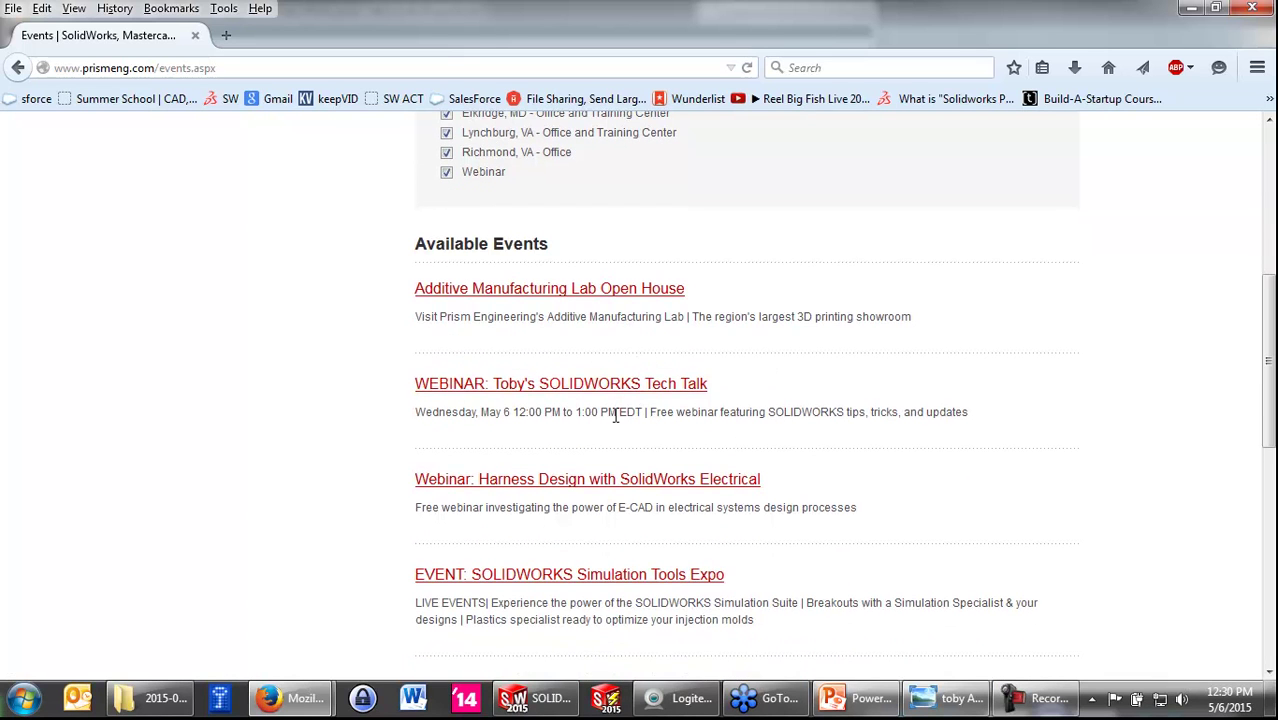
{"action": "scroll", "coordinate": [597, 430], "scroll_direction": "down", "scroll_amount": 1}
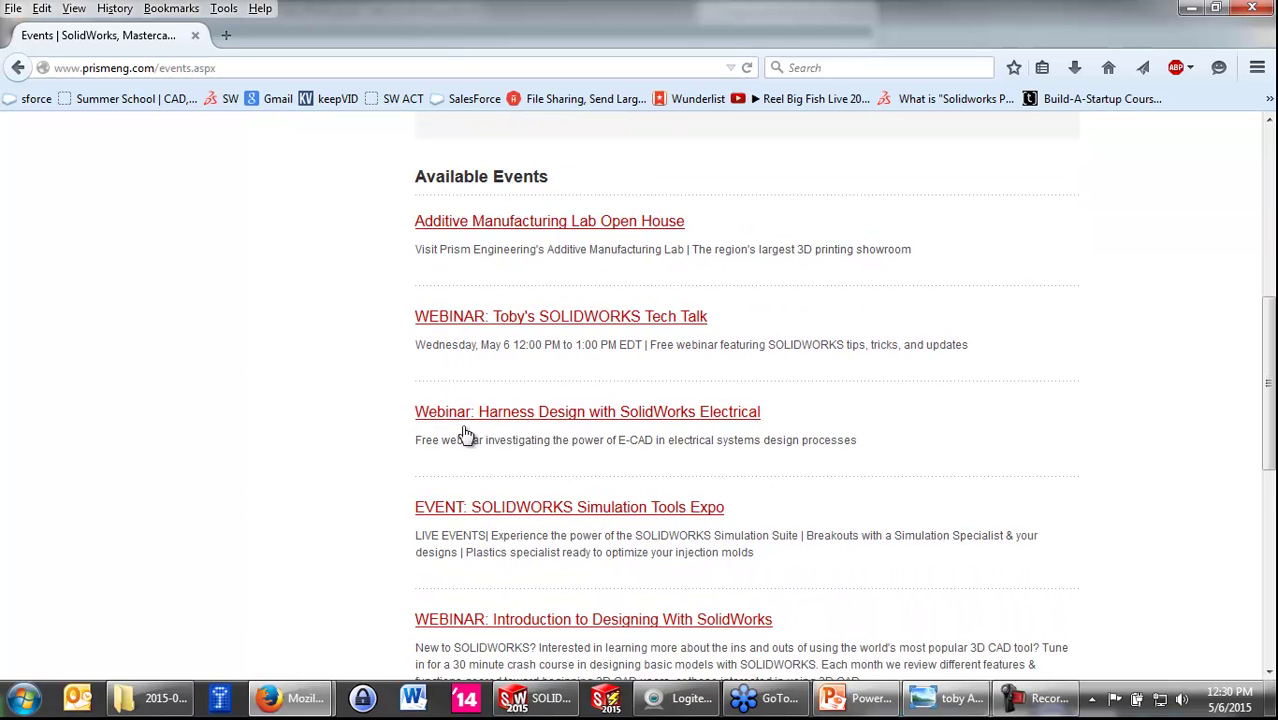
{"action": "scroll", "coordinate": [462, 429], "scroll_direction": "down", "scroll_amount": 2}
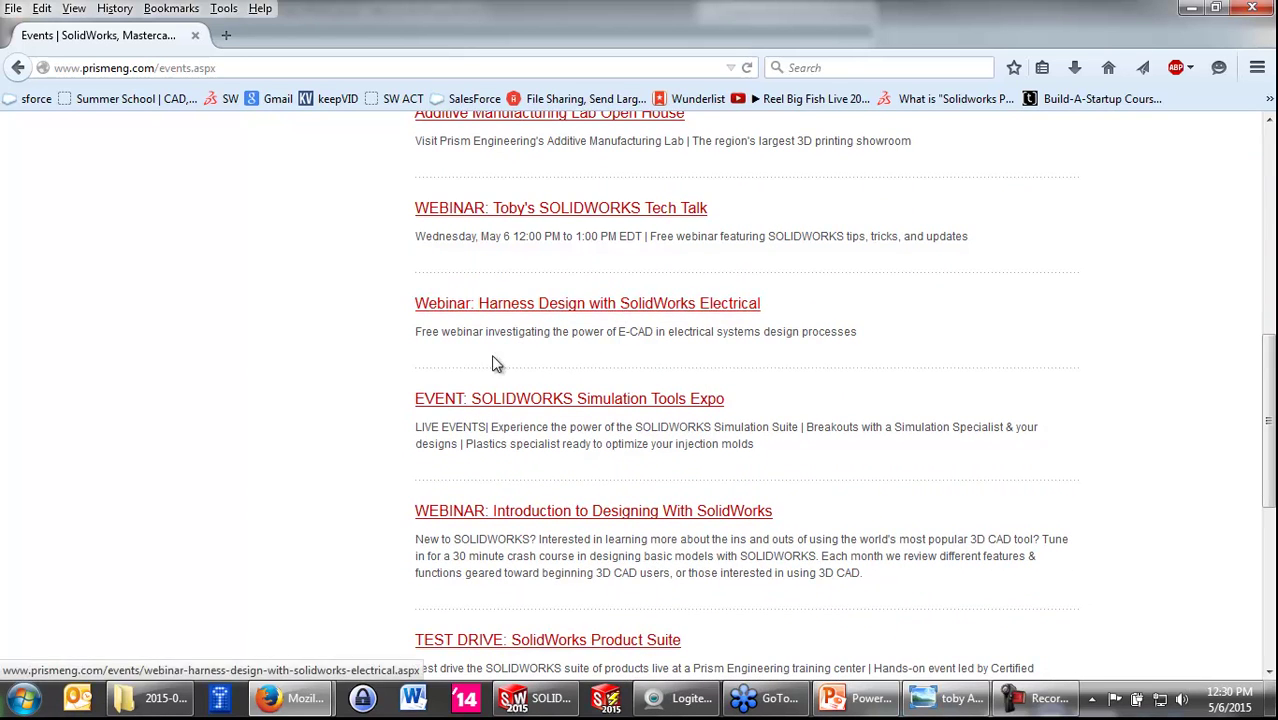
{"action": "scroll", "coordinate": [551, 440], "scroll_direction": "down", "scroll_amount": 2}
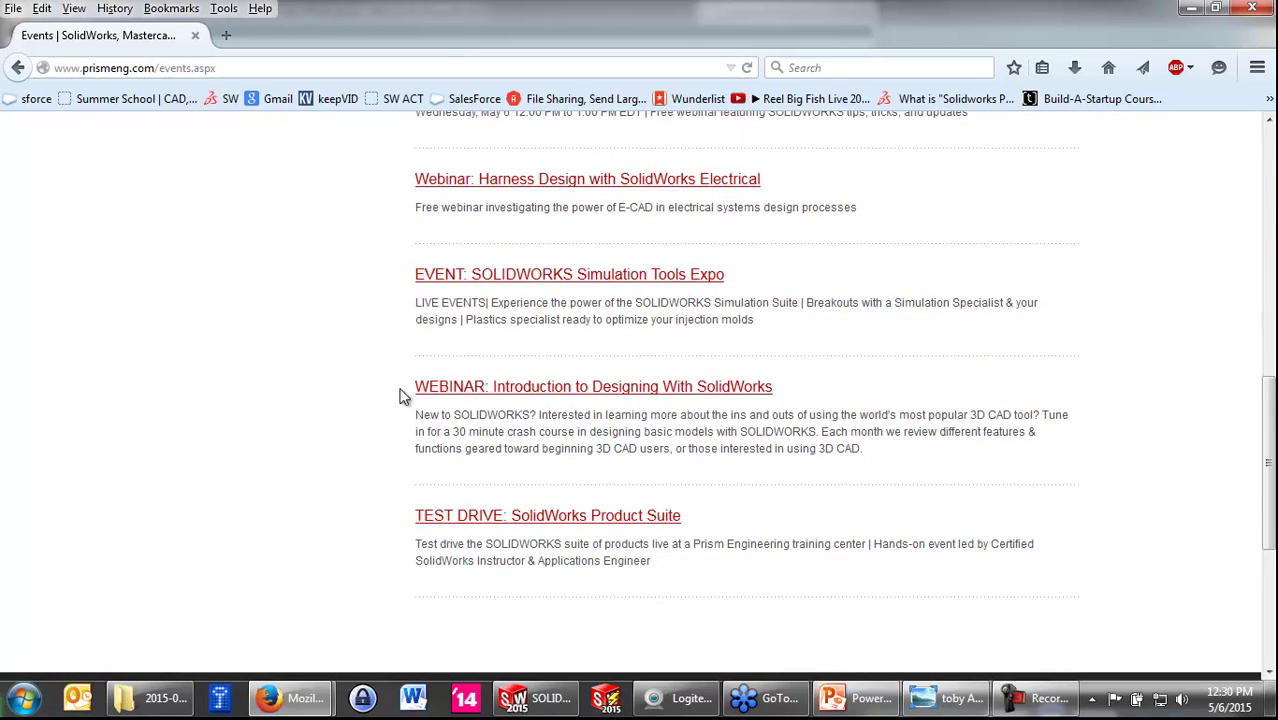
{"action": "scroll", "coordinate": [551, 432], "scroll_direction": "up", "scroll_amount": 1}
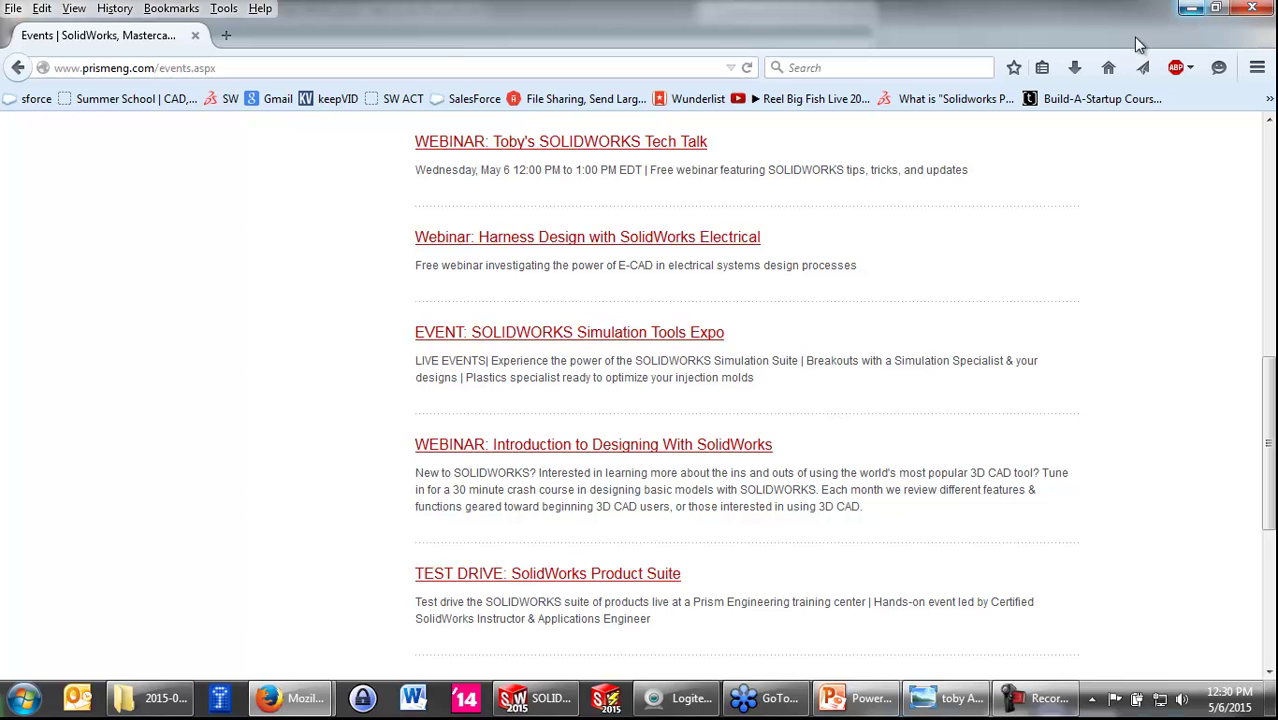
{"action": "left_click", "coordinate": [1189, 9]}
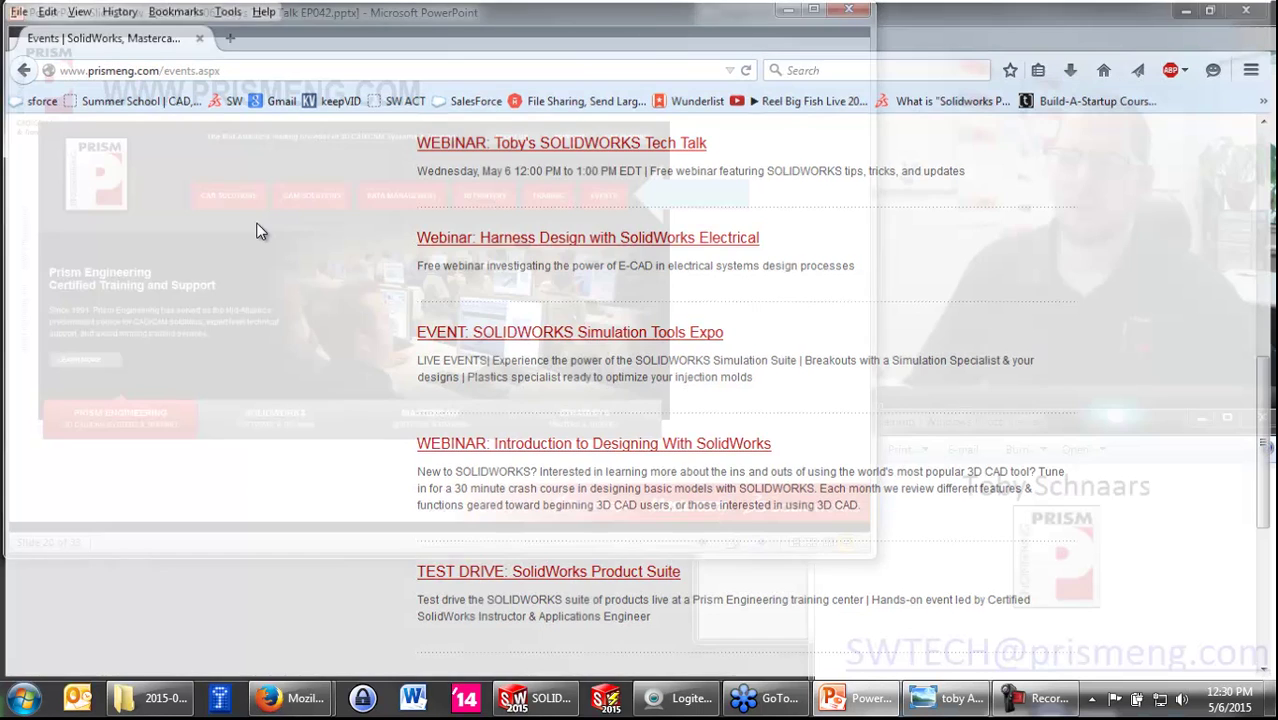
{"action": "left_click", "coordinate": [707, 251]}
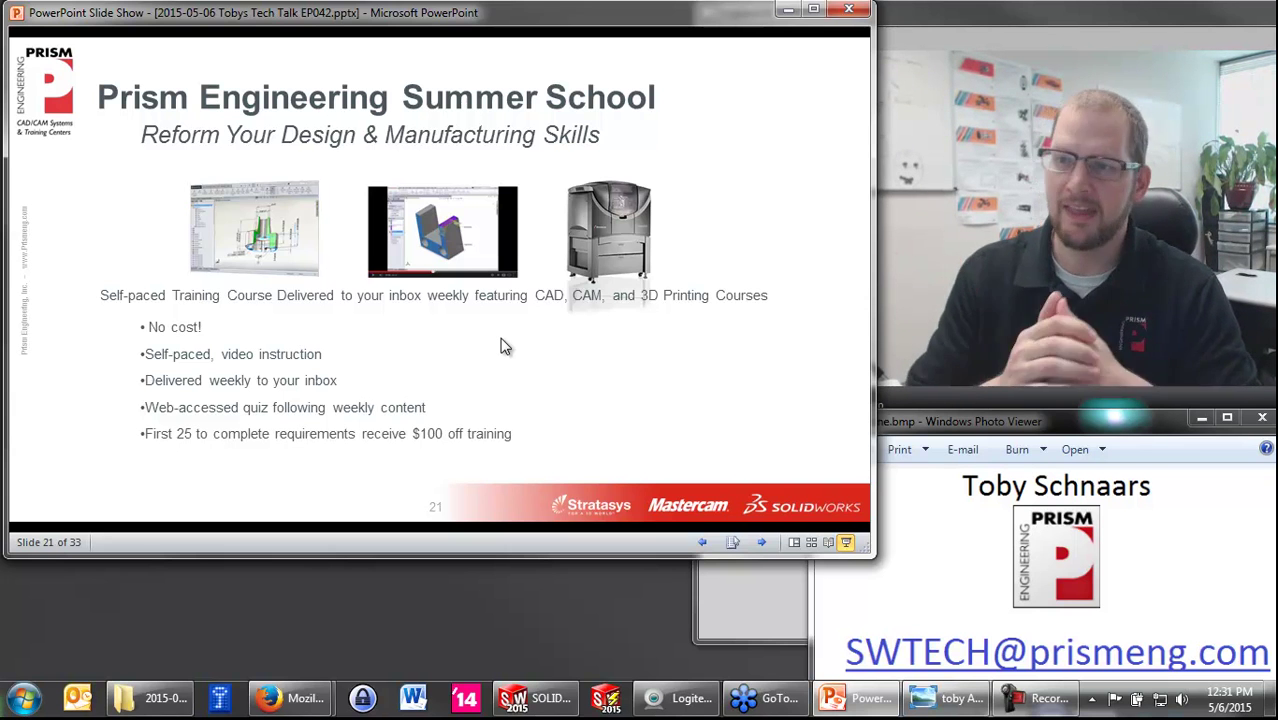
{"action": "left_click", "coordinate": [505, 346]}
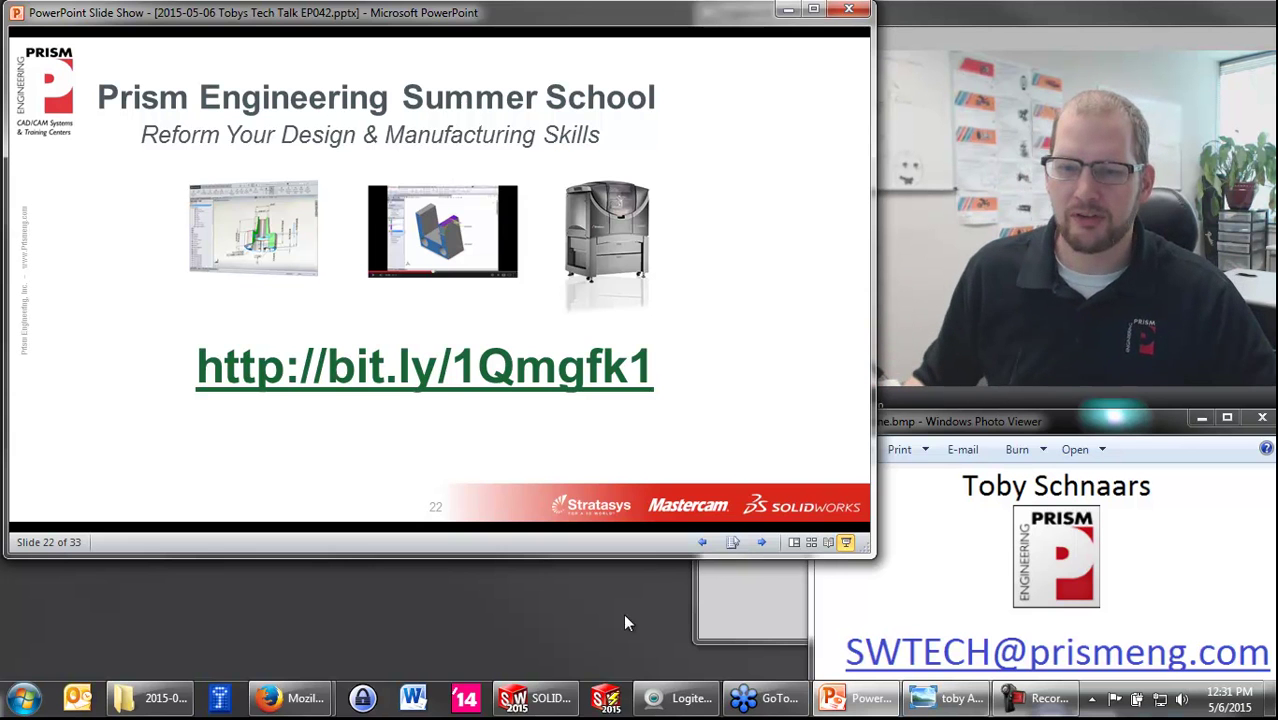
{"action": "mouse_move", "coordinate": [288, 698]}
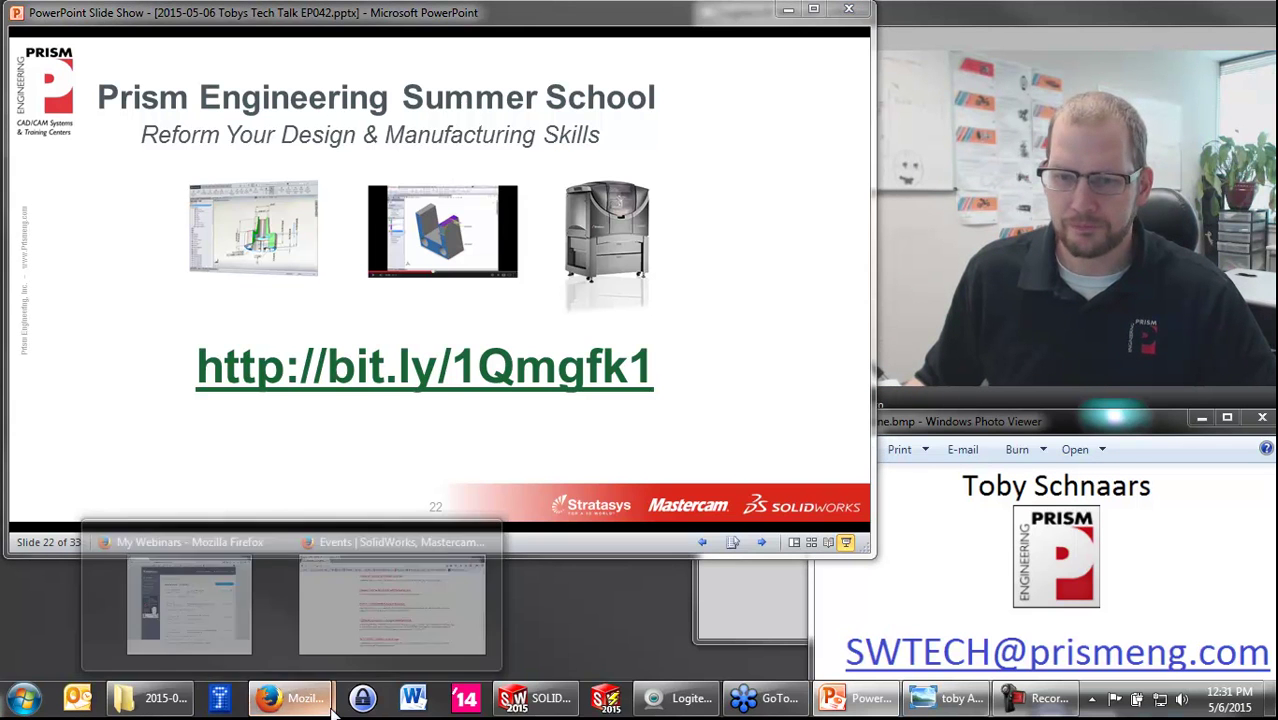
{"action": "left_click", "coordinate": [380, 620]}
Step: Open the bookmarked Prism Engineering Summer School page and scroll through its course description and sign-up form
{"action": "left_click", "coordinate": [121, 105]}
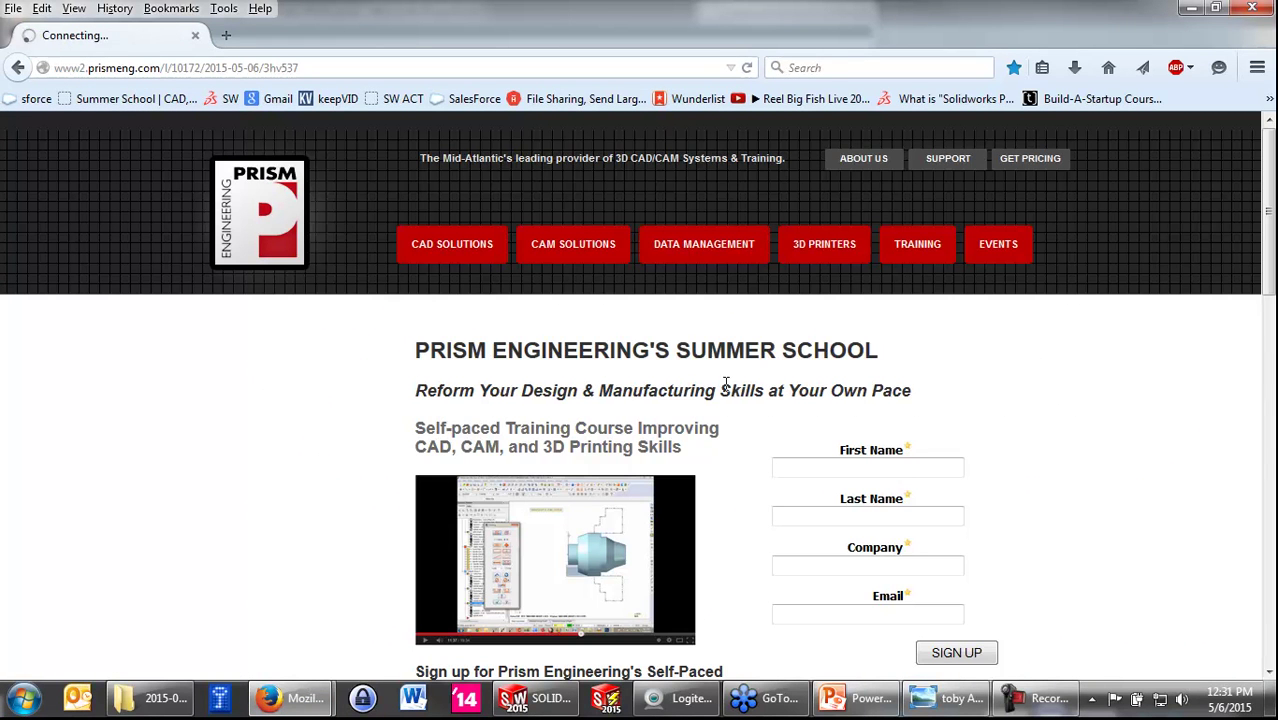
{"action": "scroll", "coordinate": [1062, 385], "scroll_direction": "down", "scroll_amount": 1}
{"action": "scroll", "coordinate": [1161, 400], "scroll_direction": "down", "scroll_amount": 1}
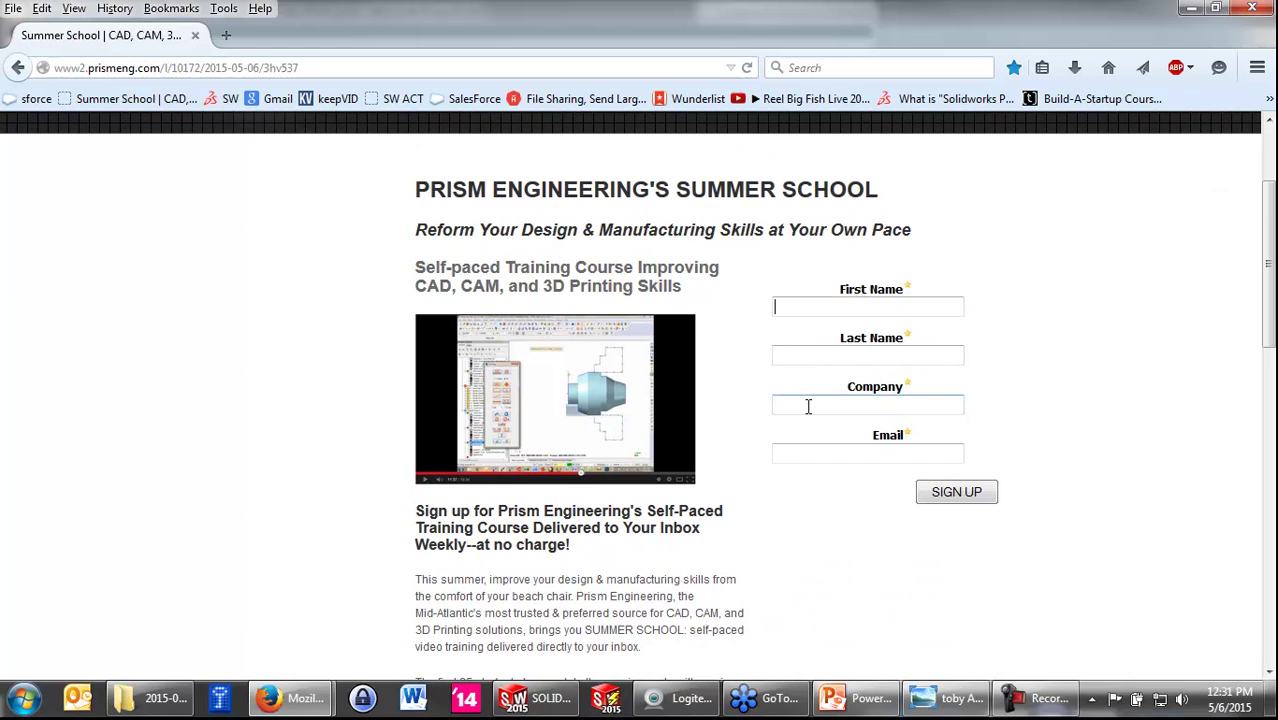
{"action": "scroll", "coordinate": [808, 406], "scroll_direction": "down", "scroll_amount": 1}
{"action": "scroll", "coordinate": [820, 400], "scroll_direction": "down", "scroll_amount": 1}
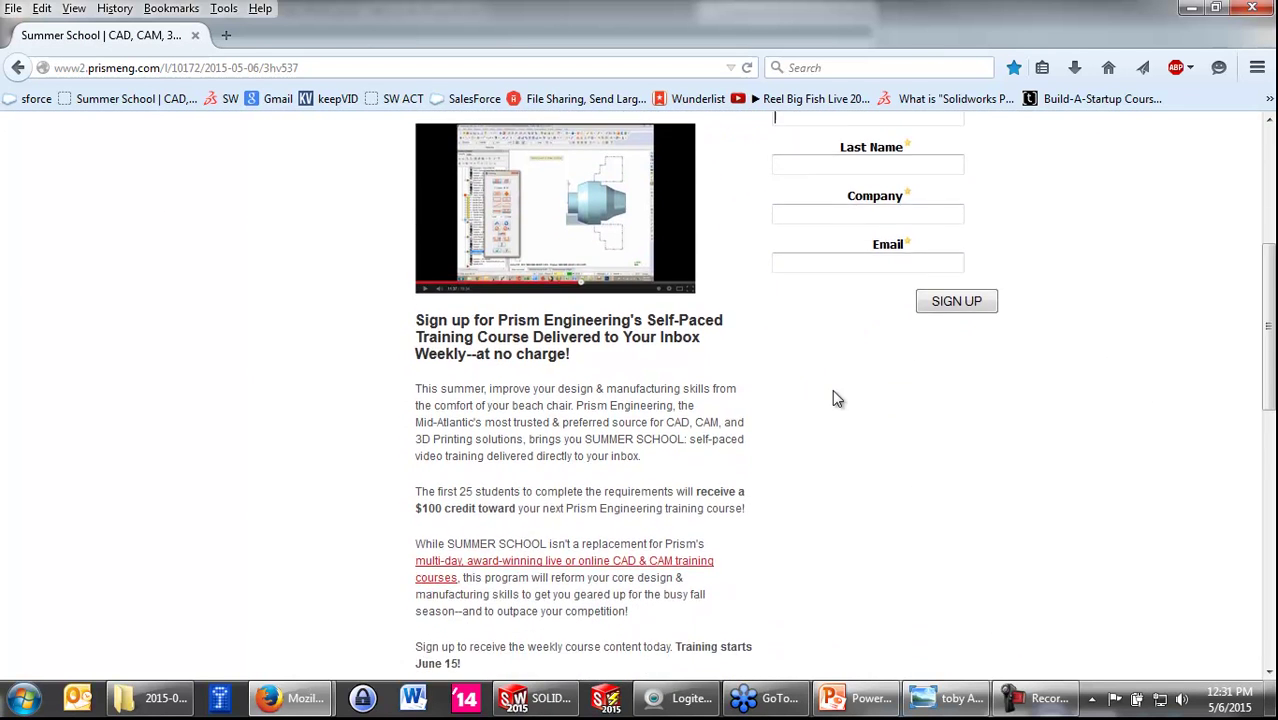
{"action": "scroll", "coordinate": [836, 399], "scroll_direction": "down", "scroll_amount": 1}
{"action": "scroll", "coordinate": [836, 399], "scroll_direction": "down", "scroll_amount": 1}
{"action": "scroll", "coordinate": [838, 400], "scroll_direction": "down", "scroll_amount": 2}
{"action": "scroll", "coordinate": [840, 401], "scroll_direction": "up", "scroll_amount": 1}
{"action": "scroll", "coordinate": [840, 401], "scroll_direction": "up", "scroll_amount": 1}
{"action": "scroll", "coordinate": [841, 401], "scroll_direction": "up", "scroll_amount": 2}
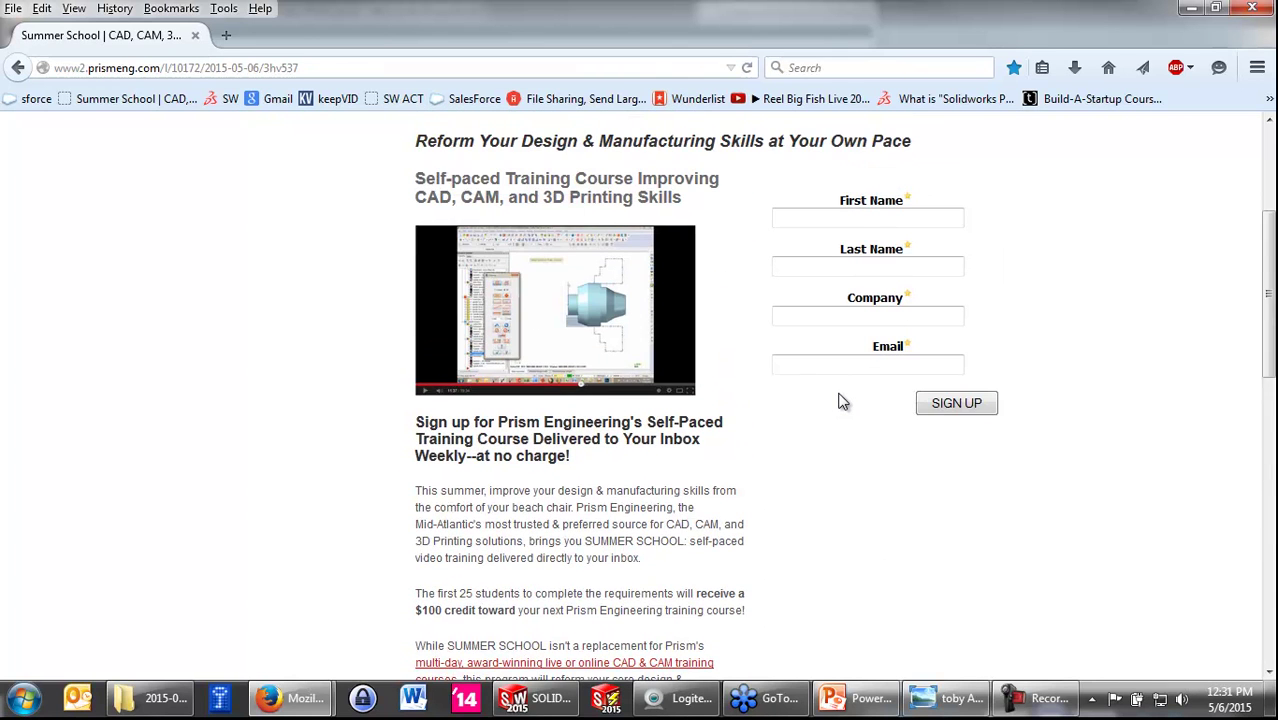
{"action": "scroll", "coordinate": [836, 399], "scroll_direction": "down", "scroll_amount": 1}
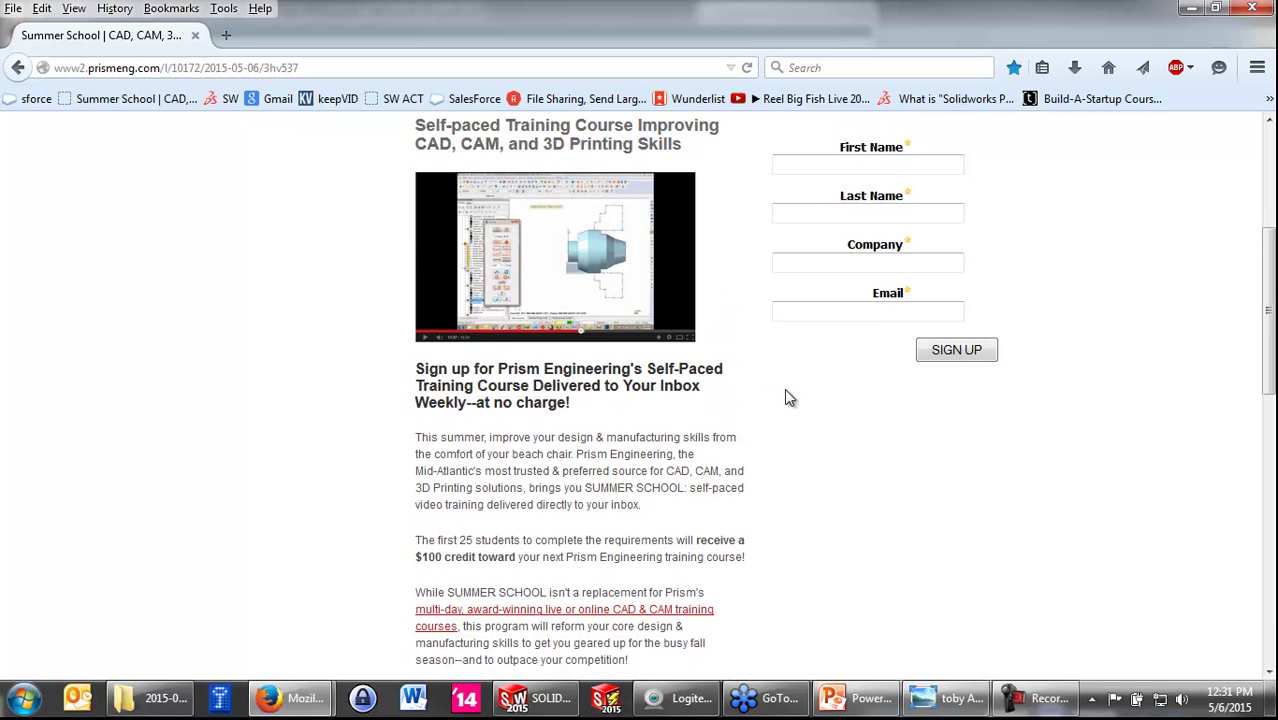
{"action": "scroll", "coordinate": [784, 398], "scroll_direction": "down", "scroll_amount": 2}
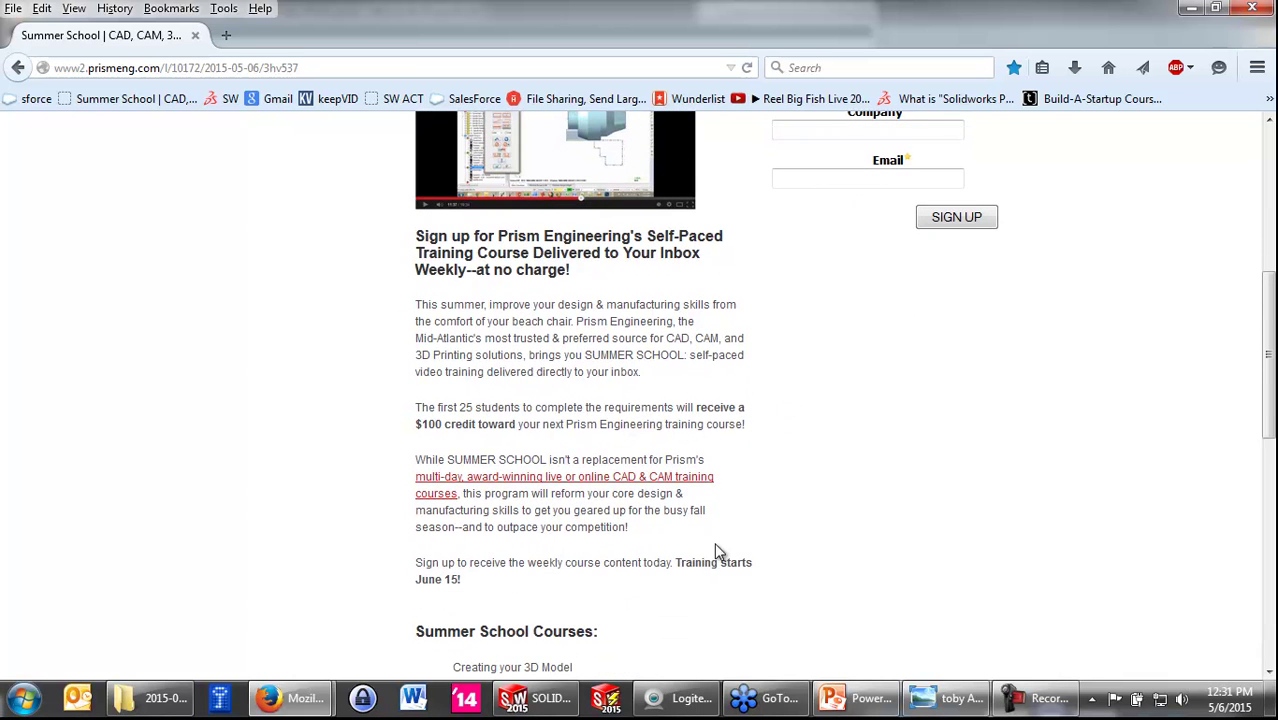
{"action": "scroll", "coordinate": [720, 538], "scroll_direction": "down", "scroll_amount": 2}
{"action": "scroll", "coordinate": [700, 517], "scroll_direction": "down", "scroll_amount": 1}
{"action": "scroll", "coordinate": [740, 514], "scroll_direction": "up", "scroll_amount": 1}
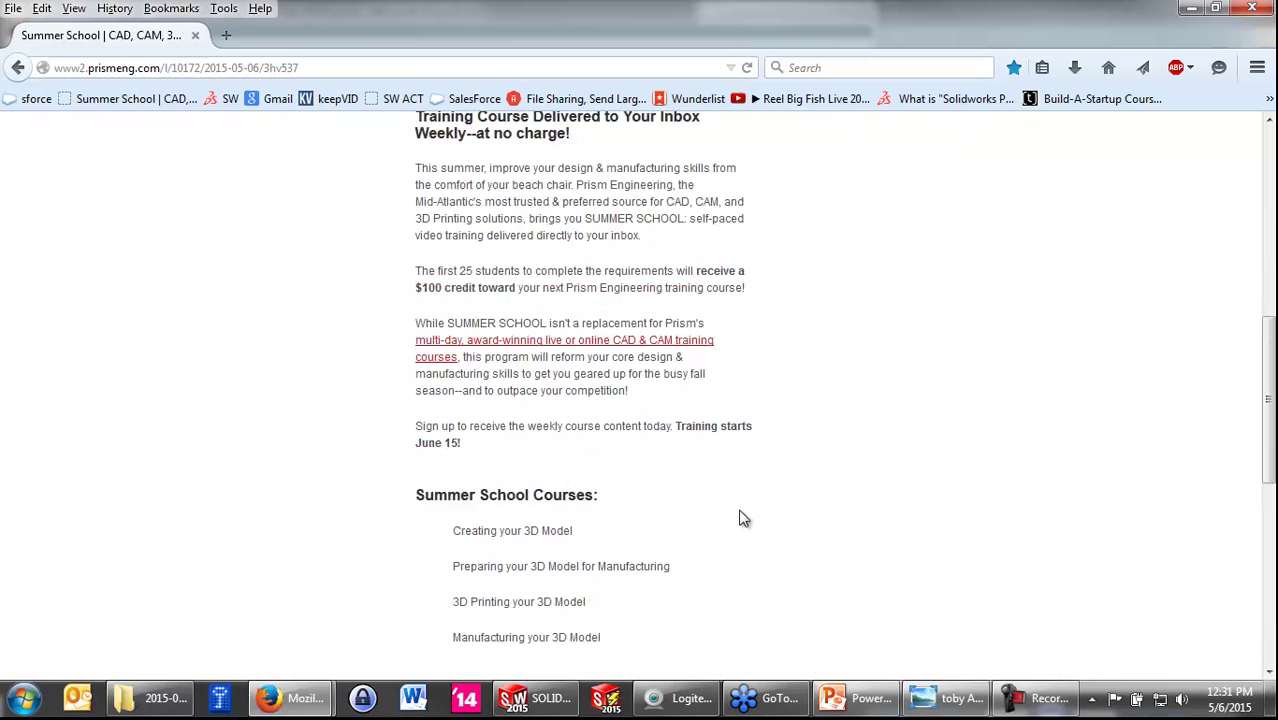
{"action": "scroll", "coordinate": [741, 518], "scroll_direction": "up", "scroll_amount": 5}
{"action": "scroll", "coordinate": [735, 521], "scroll_direction": "up", "scroll_amount": 1}
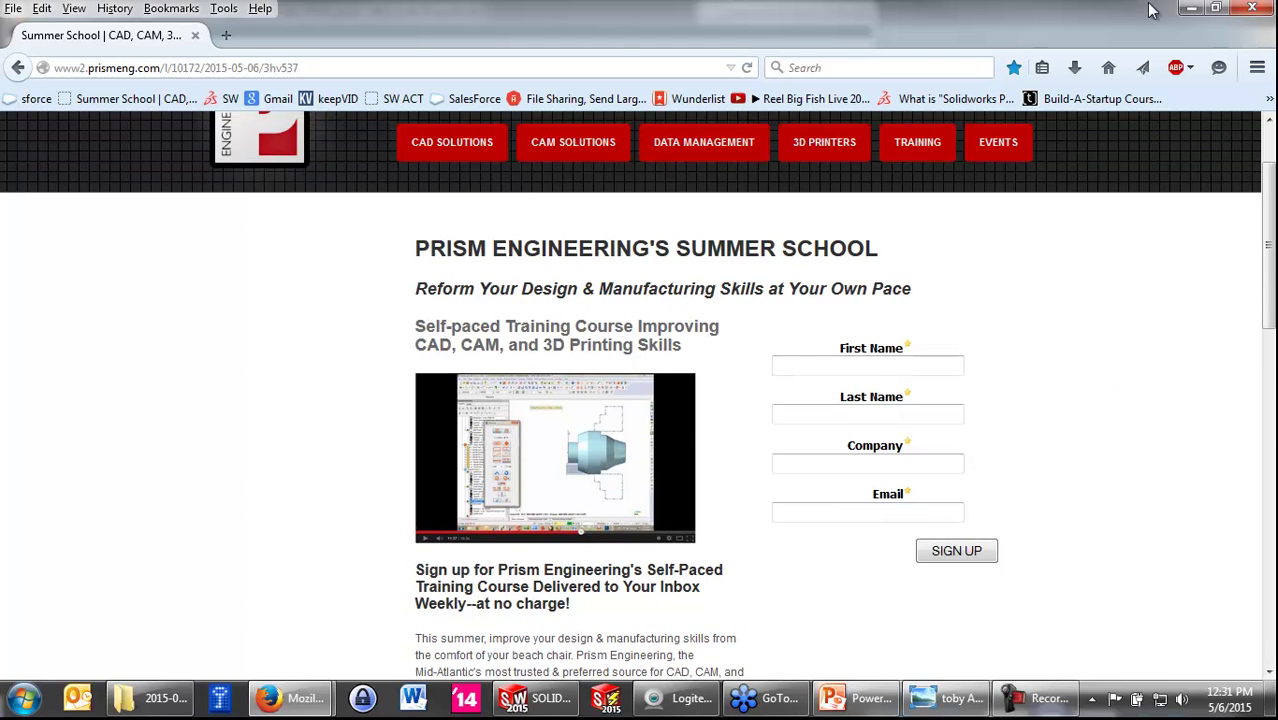
Step: Minimize Firefox and advance the slide show to slide 23 with the presenter's Twitter handle
{"action": "left_click", "coordinate": [1188, 10]}
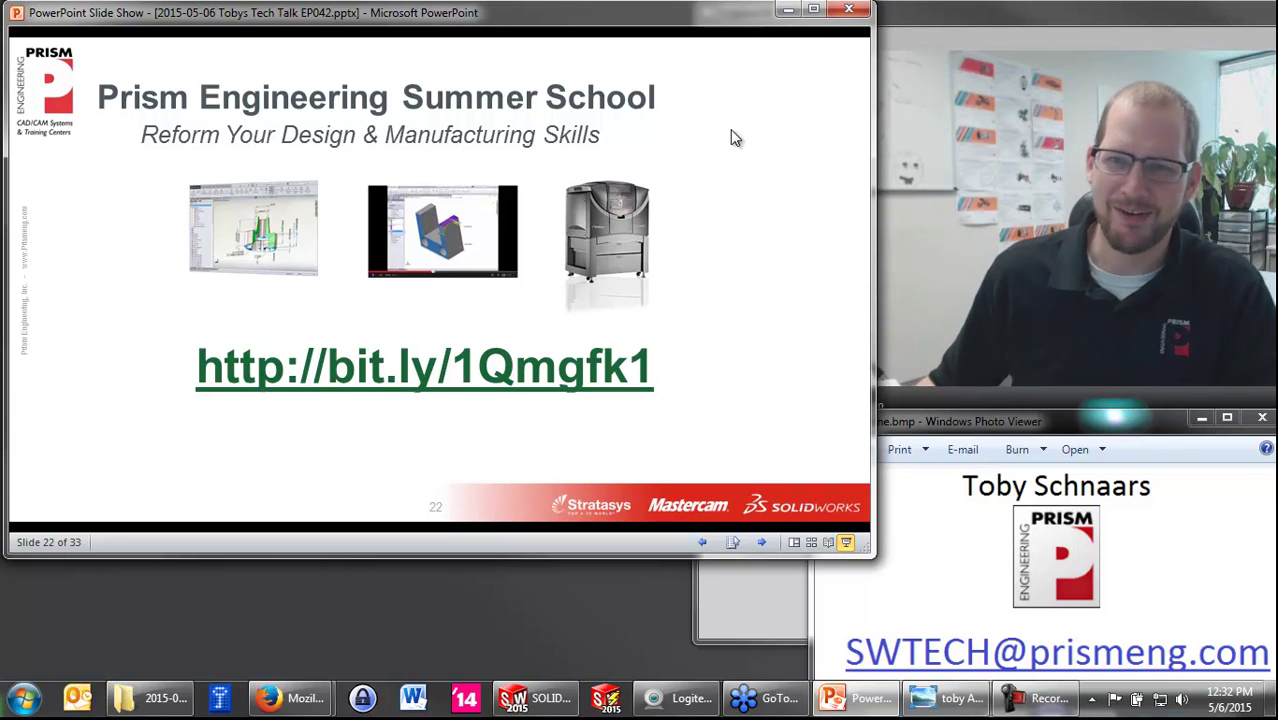
{"action": "left_click", "coordinate": [750, 133]}
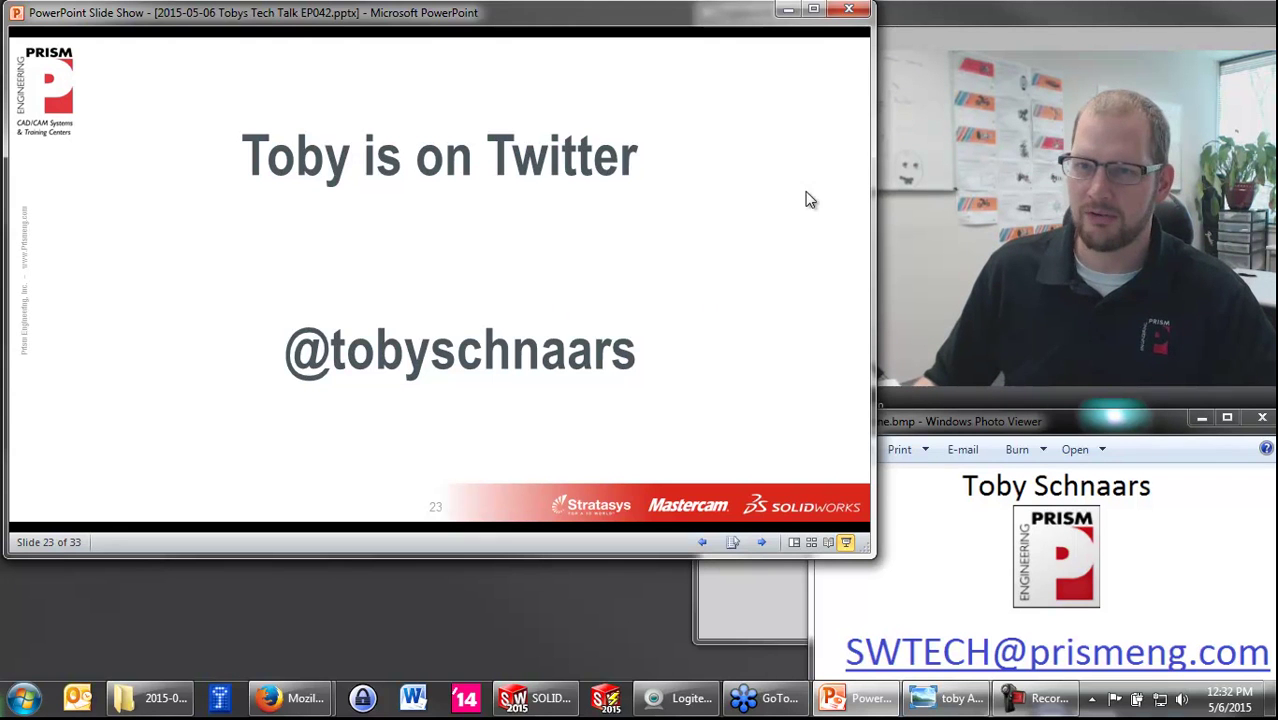
Step: Advance to slide 24, Users Groups, listing the MARISUG and Lehigh Valley SolidWorks meetings
{"action": "left_click", "coordinate": [708, 193]}
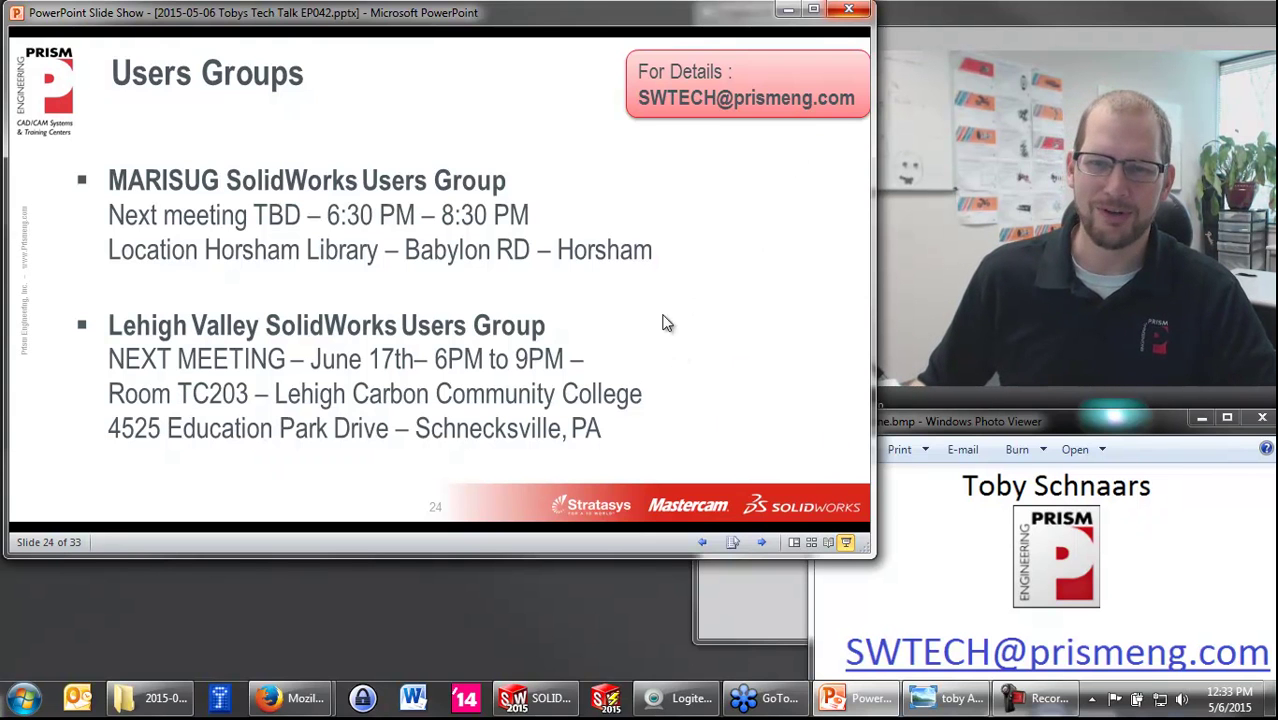
Step: Advance past the second Users Groups, News and Modeling Contest slides to the TTT-042 contest drawing
{"action": "left_click", "coordinate": [709, 270]}
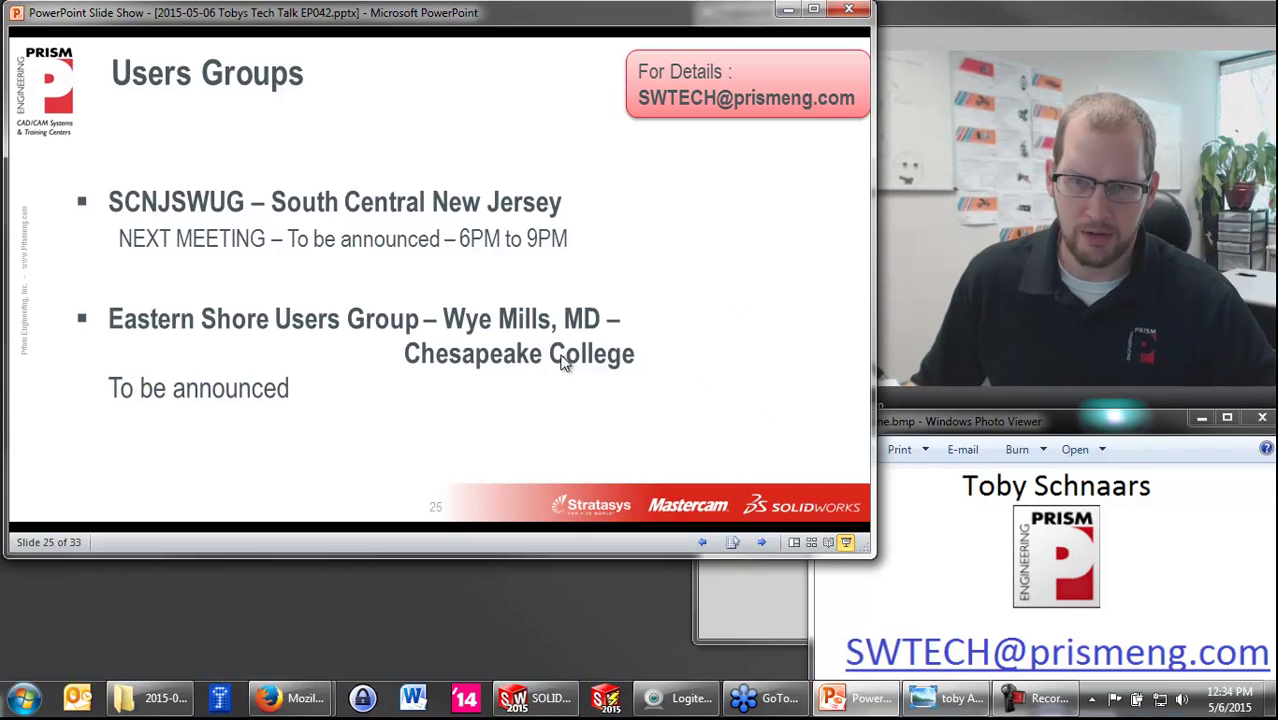
{"action": "left_click", "coordinate": [656, 271]}
{"action": "left_click", "coordinate": [624, 164]}
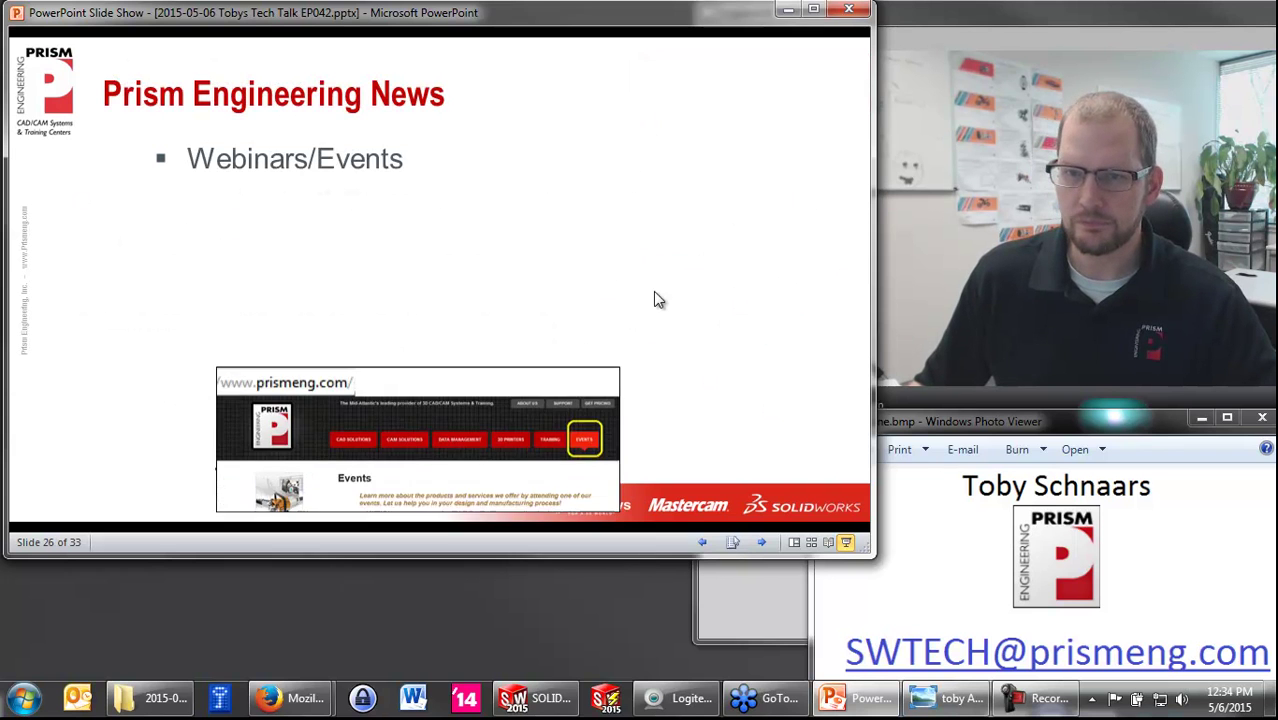
{"action": "left_click", "coordinate": [596, 128]}
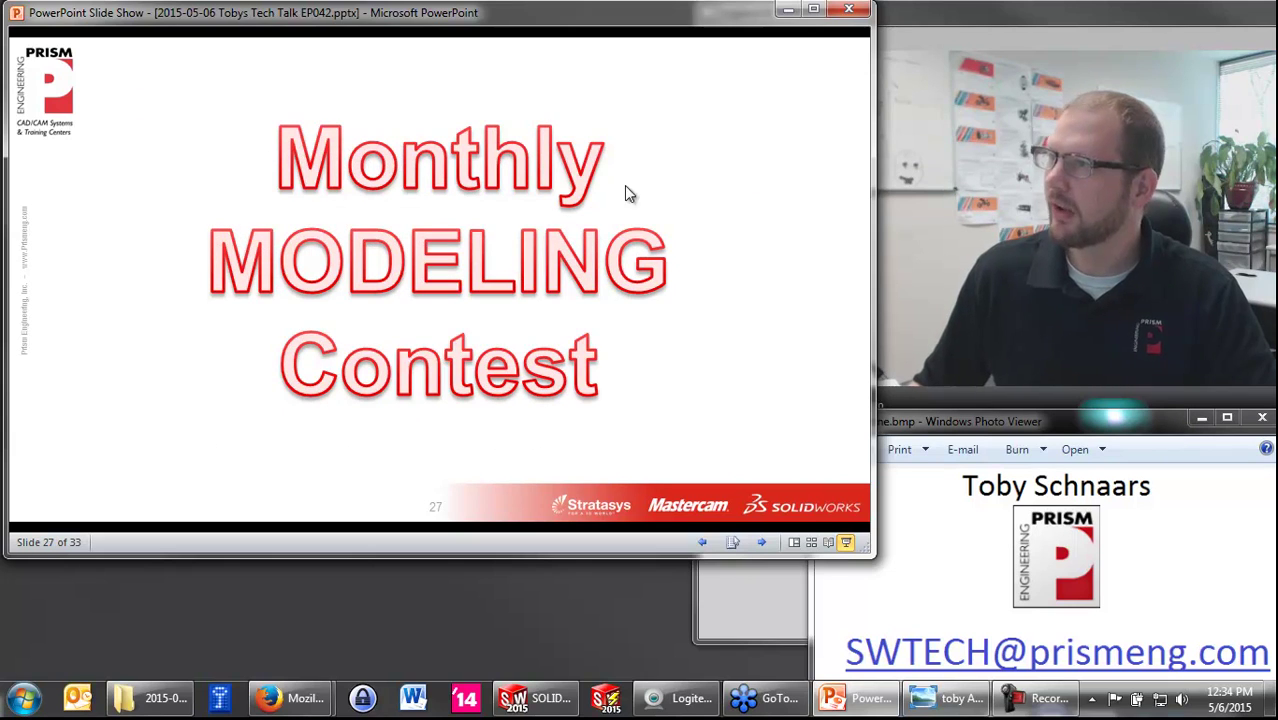
{"action": "left_click", "coordinate": [627, 187]}
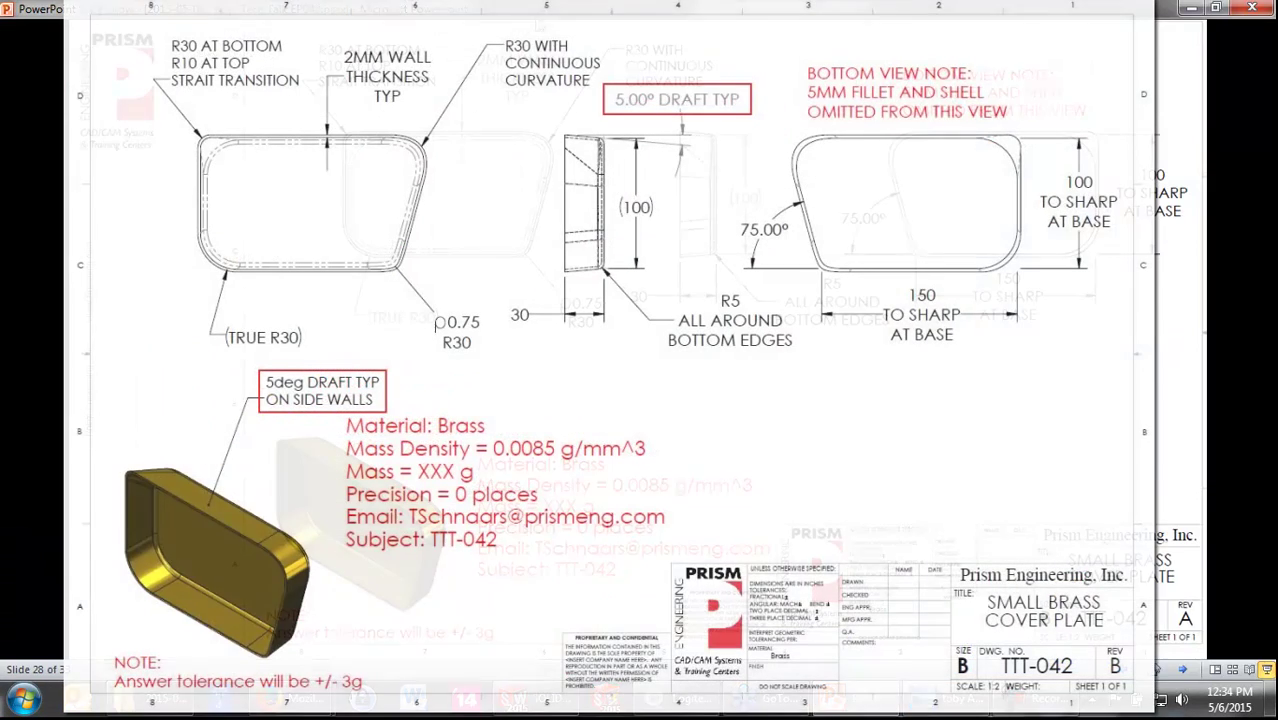
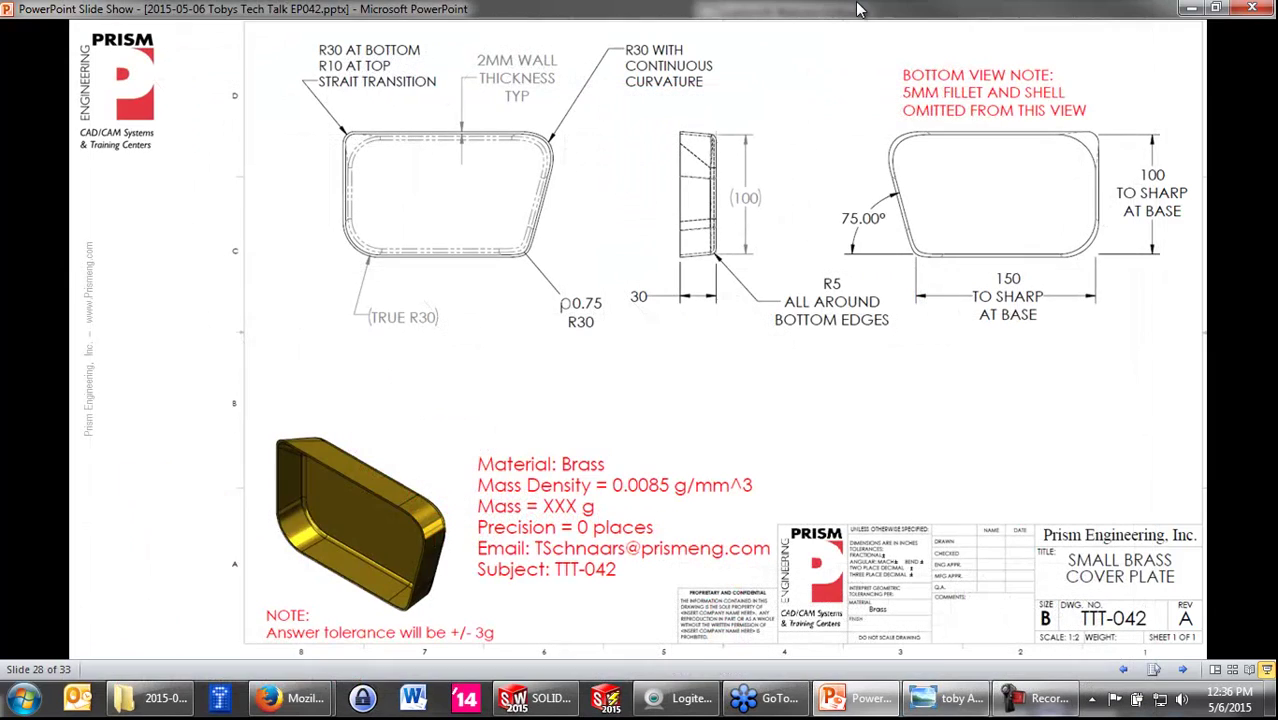
Step: Restore the slide show to a window and advance to the SolidWorks Demo fillet title slide
{"action": "double_click", "coordinate": [862, 10]}
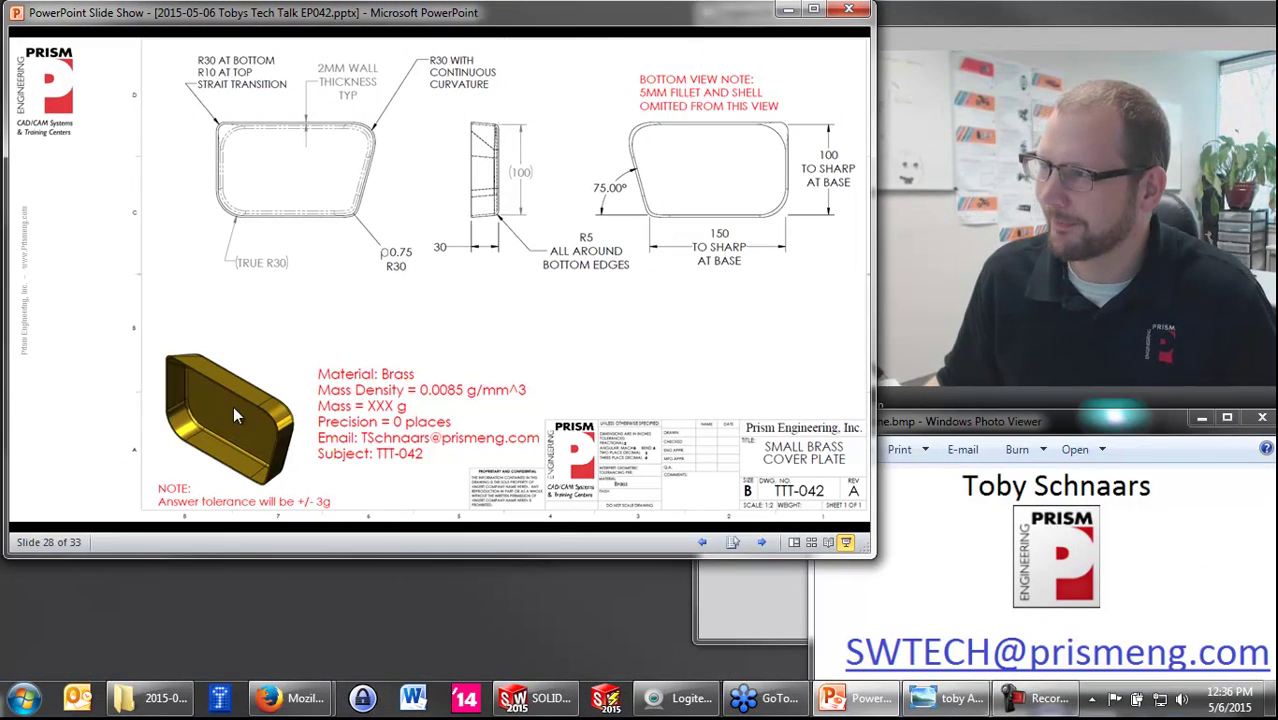
{"action": "left_click", "coordinate": [686, 444]}
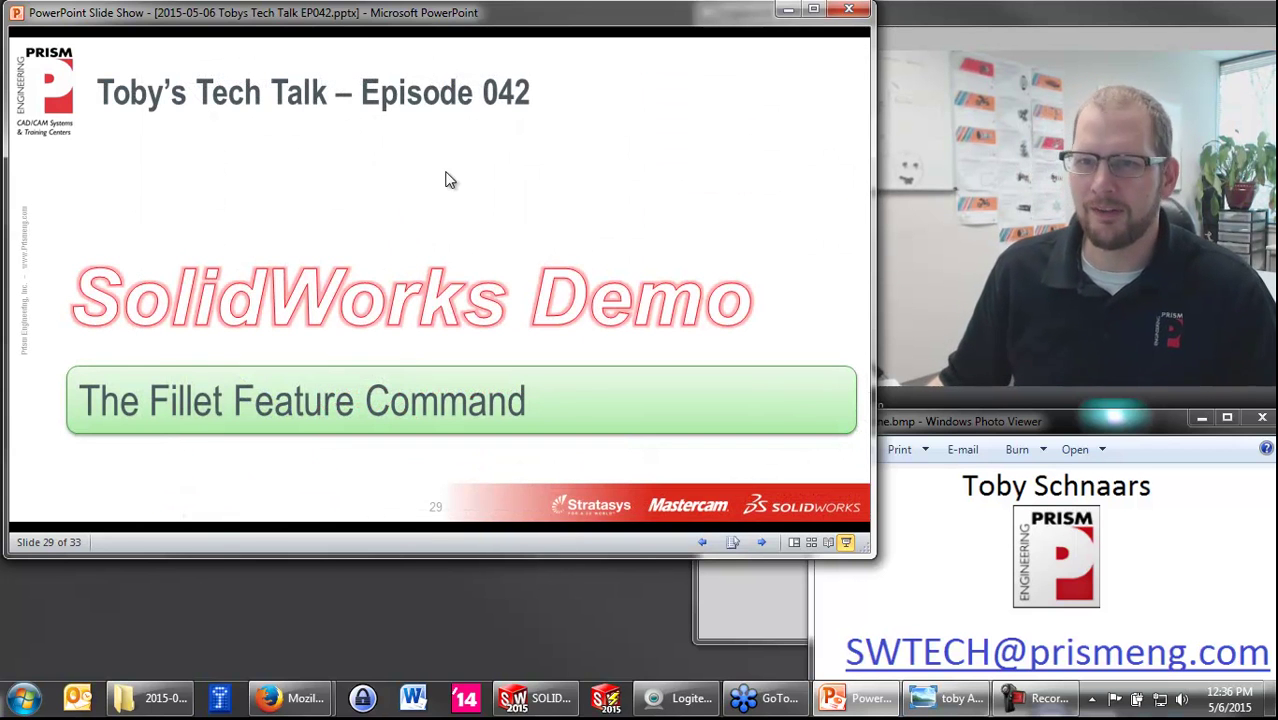
Step: Advance the slide show to slide 30, comparing the 2014 and 2015 Fillet panels
{"action": "left_click", "coordinate": [605, 174]}
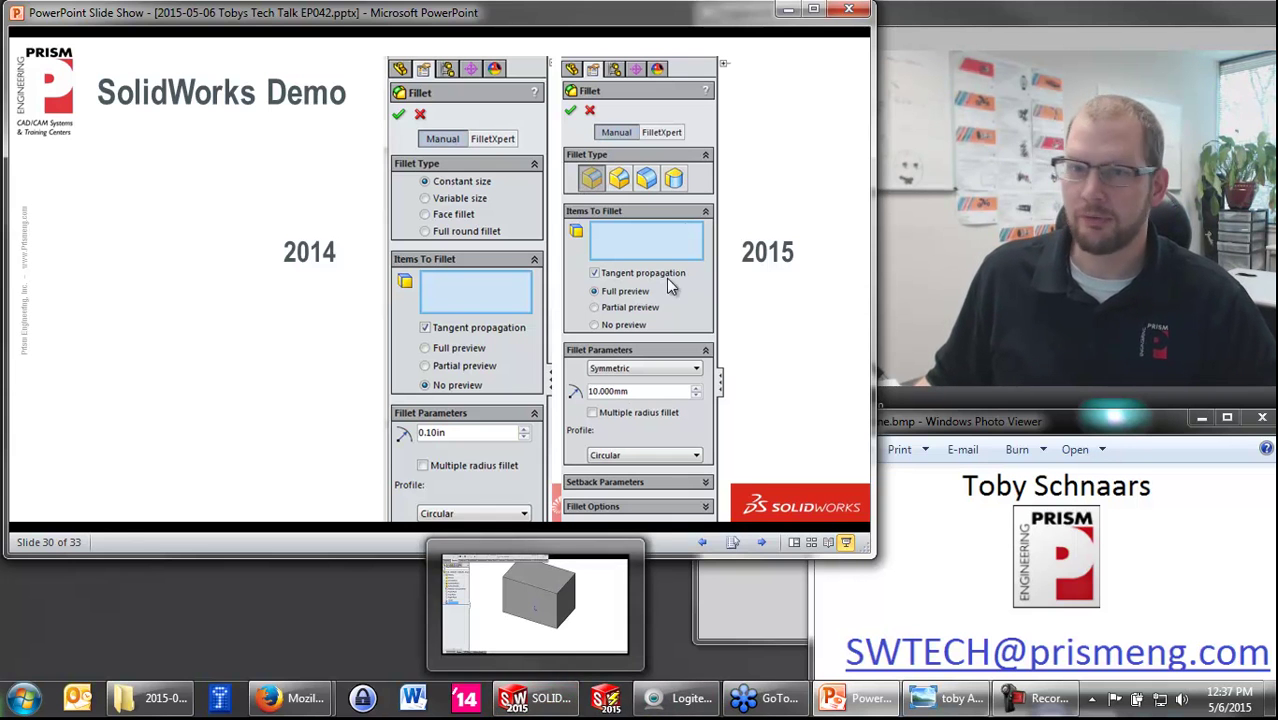
Step: In SOLIDWORKS, open Boss-Extrude1's base sketch for editing in a normal view
{"action": "left_click", "coordinate": [540, 698]}
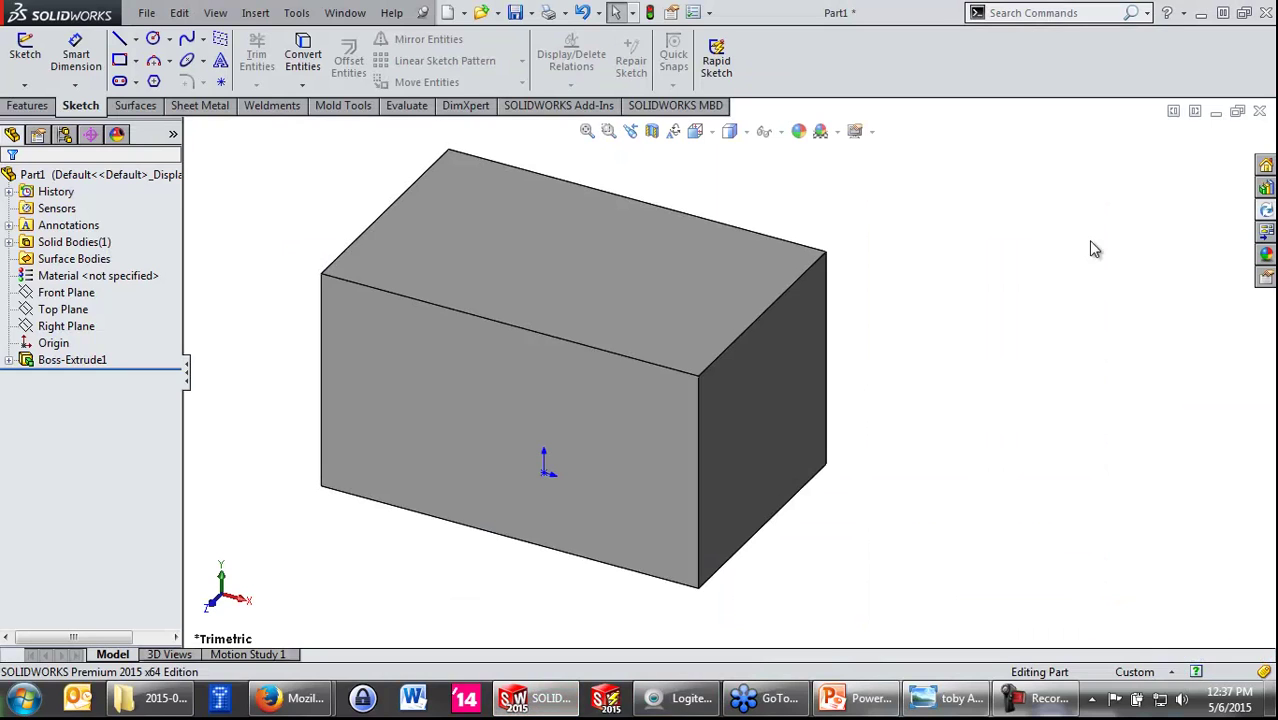
{"action": "scroll", "coordinate": [371, 337], "scroll_direction": "up", "scroll_amount": 2}
{"action": "scroll", "coordinate": [699, 400], "scroll_direction": "up", "scroll_amount": 3}
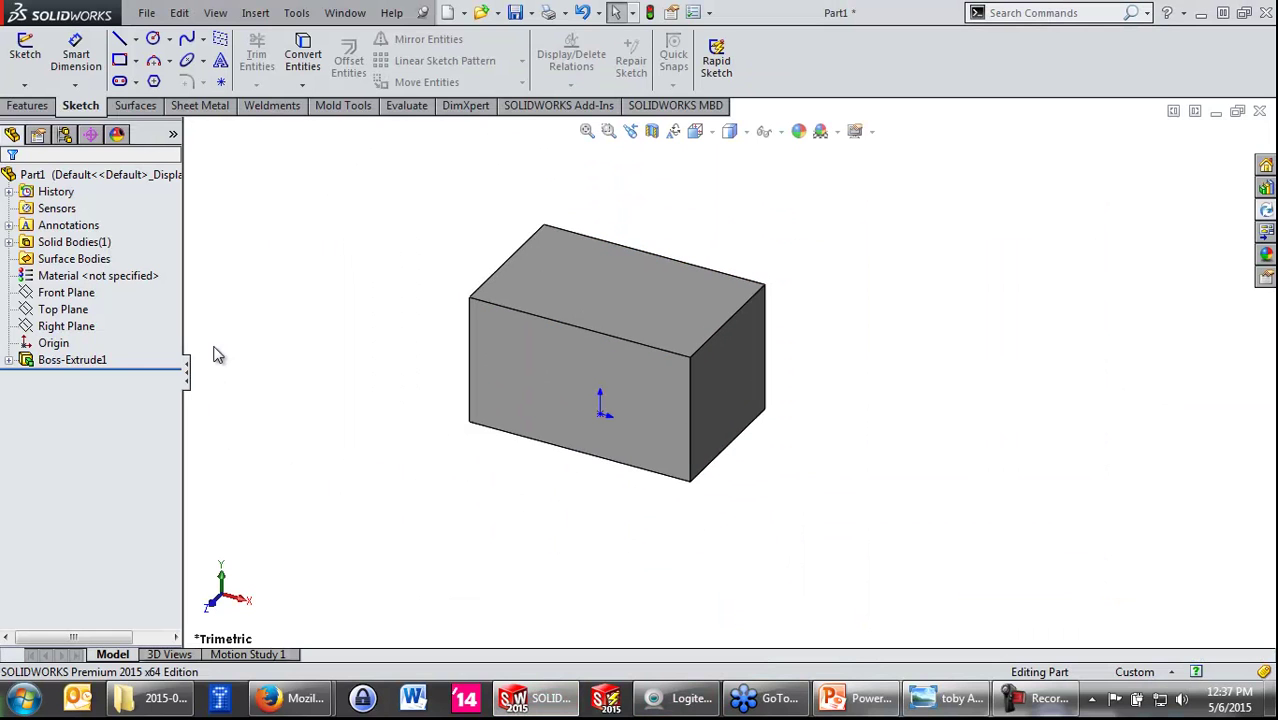
{"action": "left_click", "coordinate": [9, 360]}
{"action": "left_click", "coordinate": [75, 376]}
{"action": "left_click", "coordinate": [96, 323]}
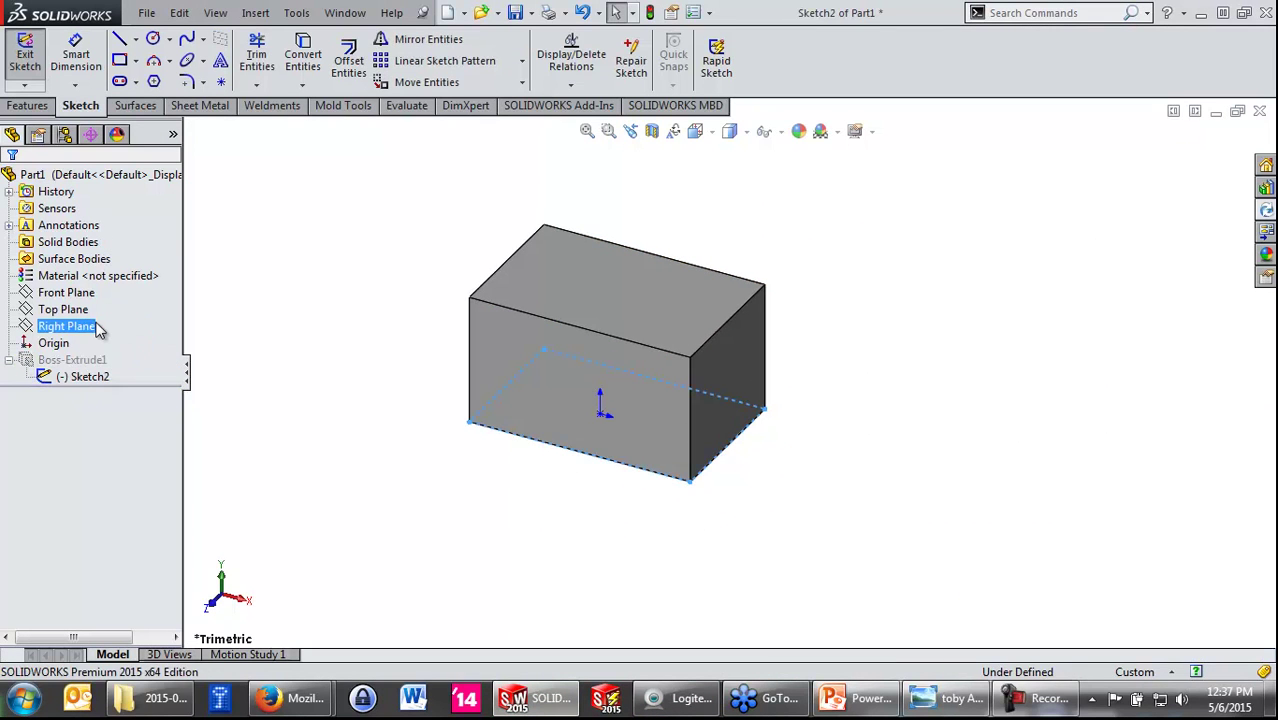
{"action": "key", "text": "s"}
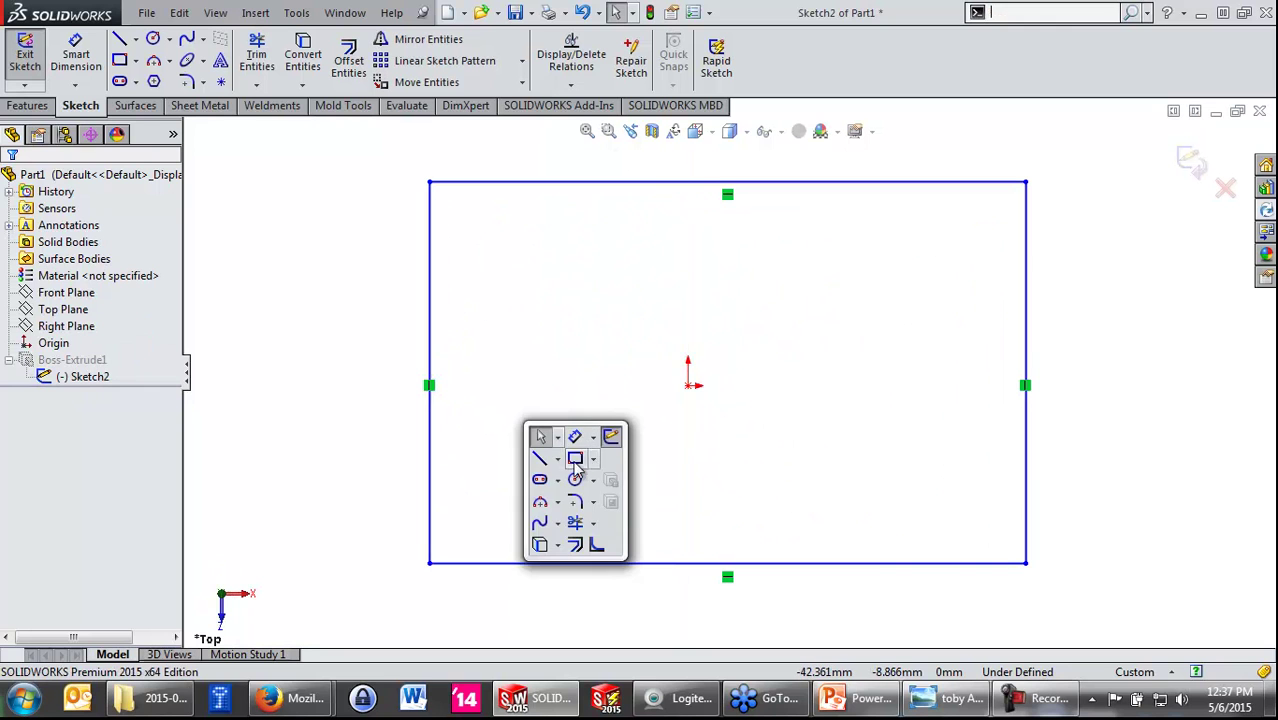
Step: Draw a corner-to-corner diagonal centerline and make the origin its midpoint
{"action": "left_click", "coordinate": [557, 458]}
{"action": "left_click", "coordinate": [570, 499]}
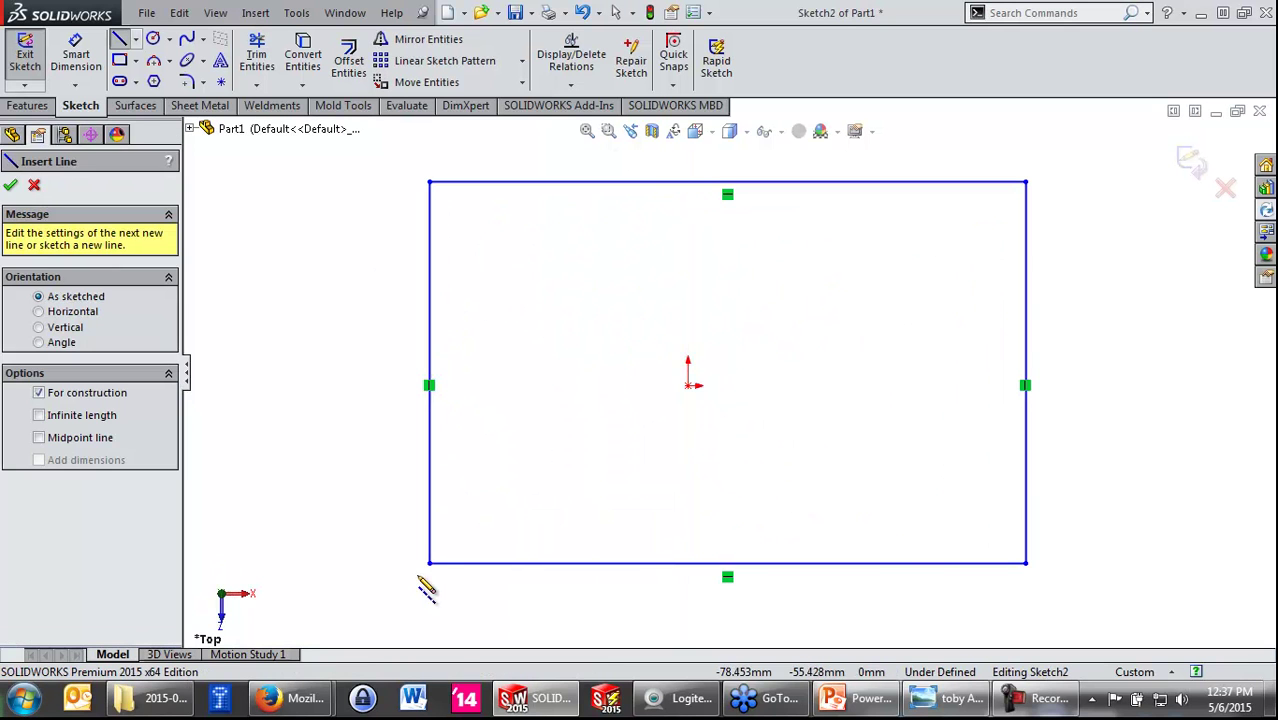
{"action": "left_click", "coordinate": [430, 564]}
{"action": "left_click", "coordinate": [1026, 182]}
{"action": "key", "text": "Escape"}
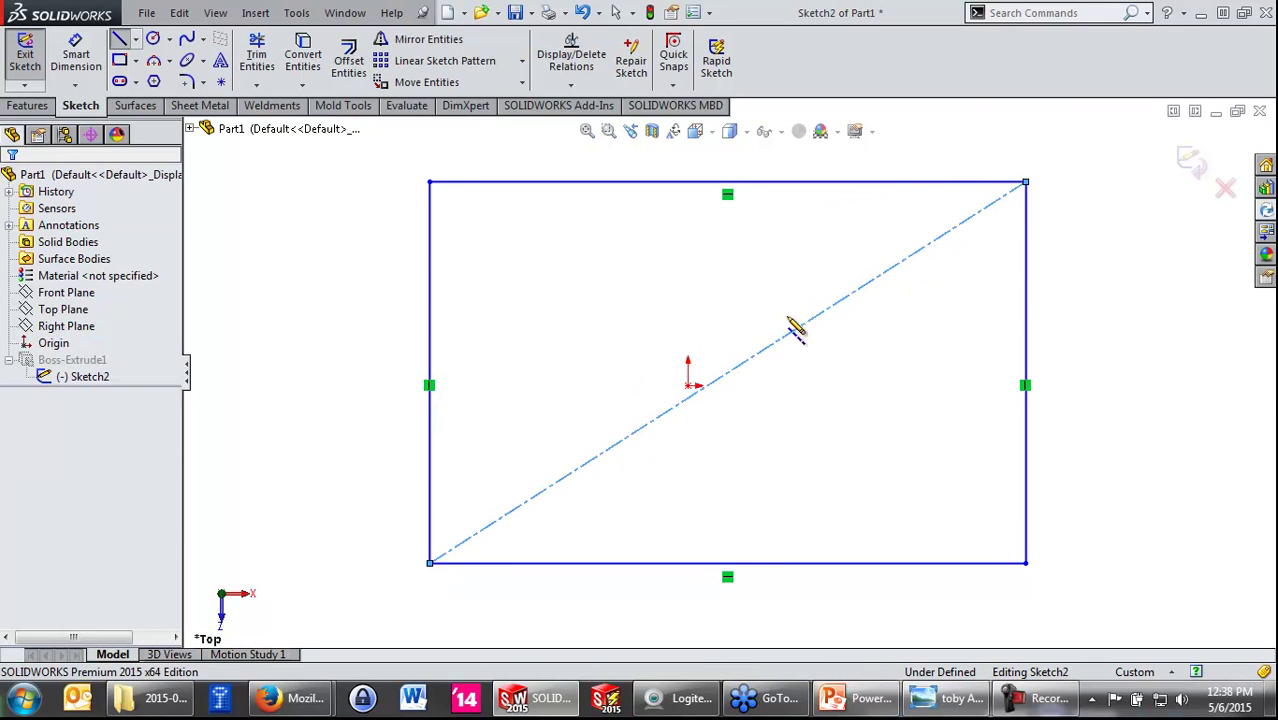
{"action": "left_click", "coordinate": [688, 387]}
{"action": "left_click", "coordinate": [692, 396], "text": "ctrl"}
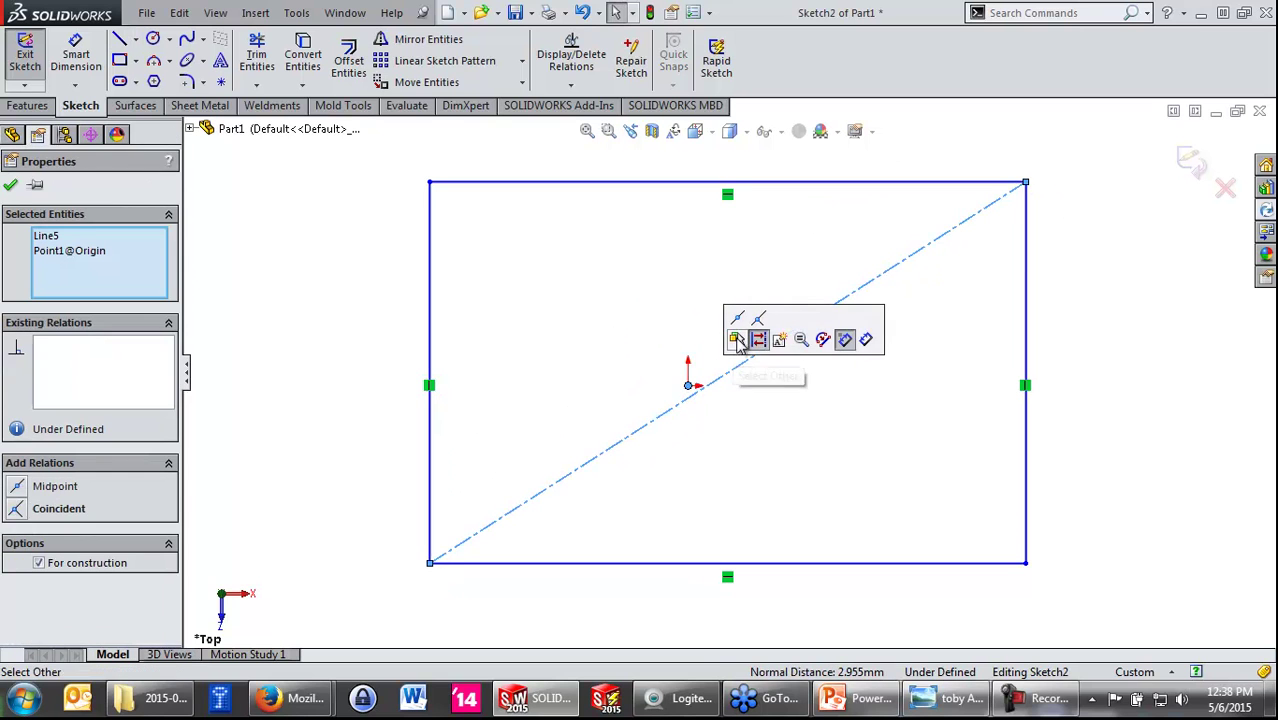
{"action": "left_click", "coordinate": [738, 333]}
{"action": "left_click", "coordinate": [599, 320]}
Step: Drag a rectangle corner to test the constraints, then undo the distortion
{"action": "scroll", "coordinate": [599, 320], "scroll_direction": "up", "scroll_amount": 2}
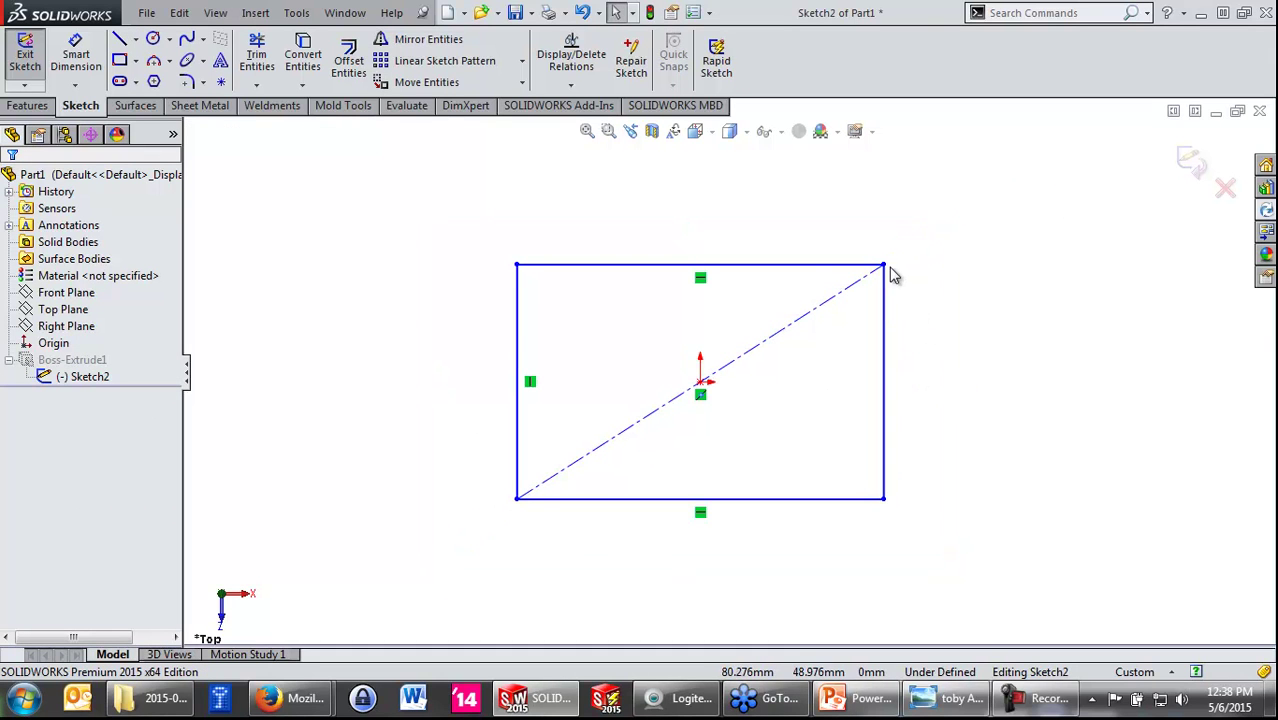
{"action": "left_click_drag", "start_coordinate": [884, 265], "coordinate": [813, 316]}
{"action": "key", "text": "Delete"}
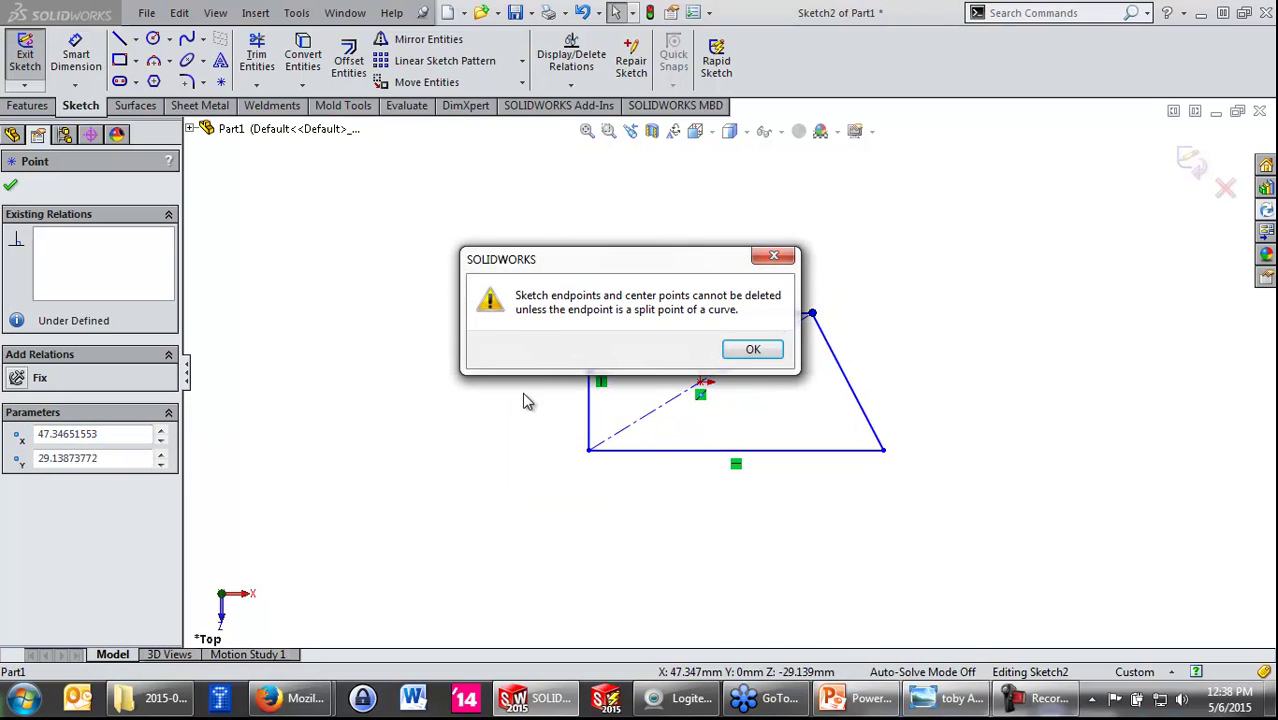
{"action": "left_click", "coordinate": [752, 350]}
{"action": "key", "text": "ctrl+z"}
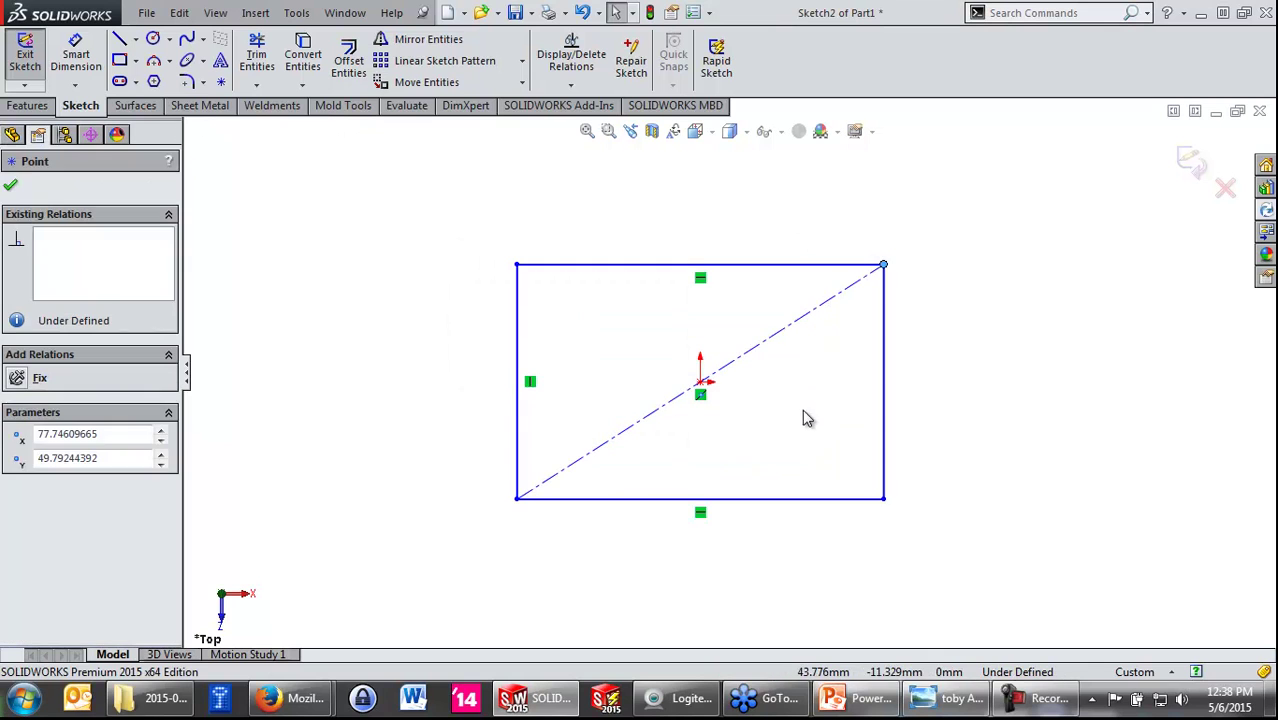
{"action": "key", "text": "Escape"}
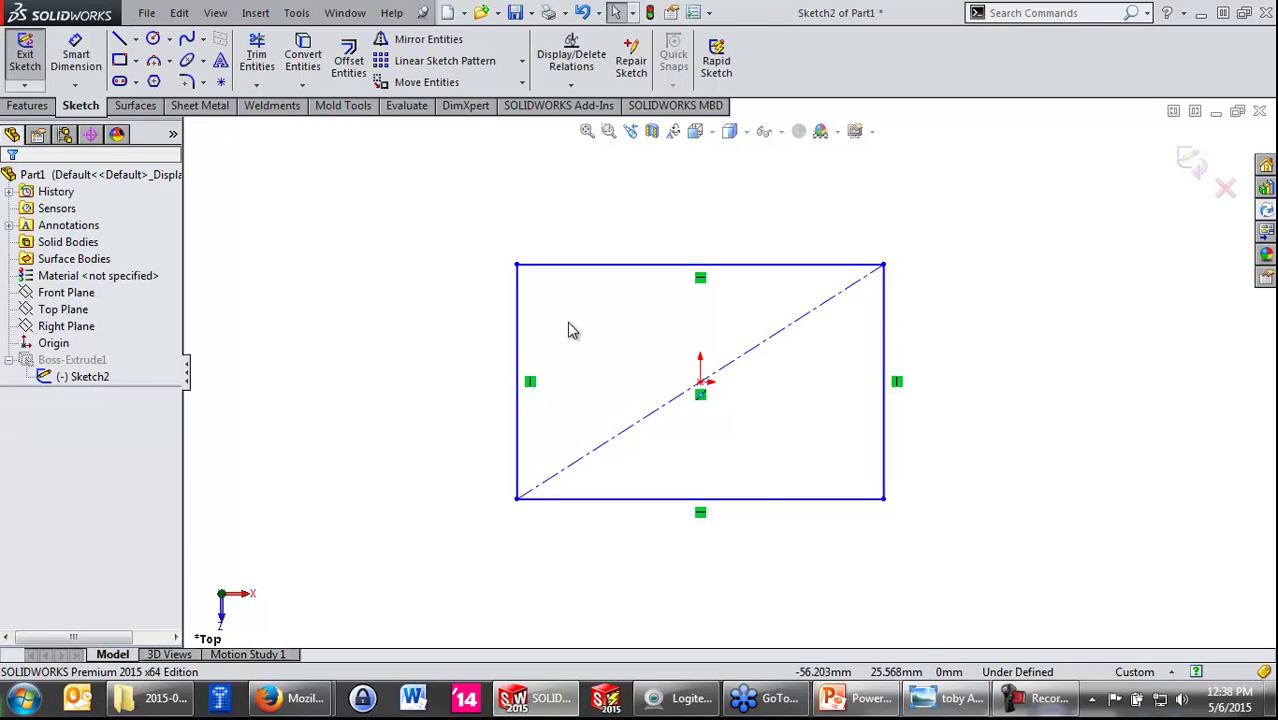
Step: Dimension the rectangle 100 mm high and 150 mm wide, then exit the sketch
{"action": "key", "text": "s"}
{"action": "left_click", "coordinate": [626, 341]}
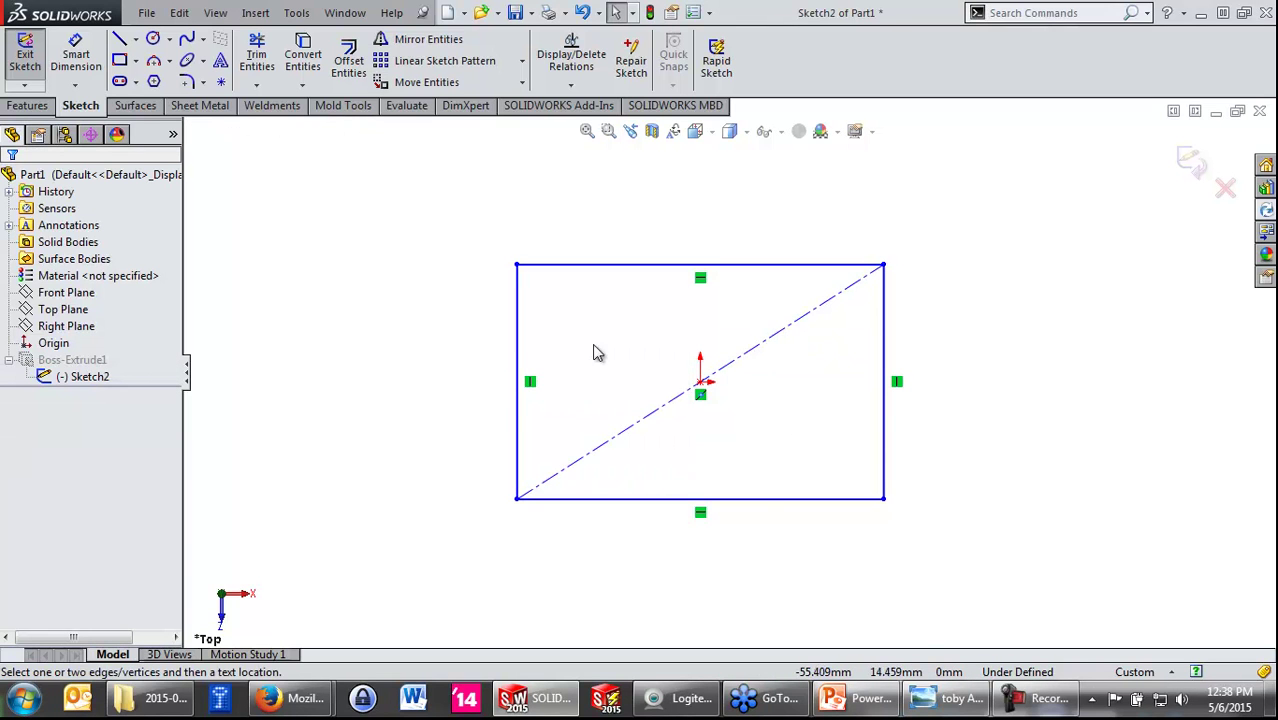
{"action": "left_click", "coordinate": [516, 432]}
{"action": "left_click", "coordinate": [412, 408]}
{"action": "type", "text": "100"}
{"action": "key", "text": "Return"}
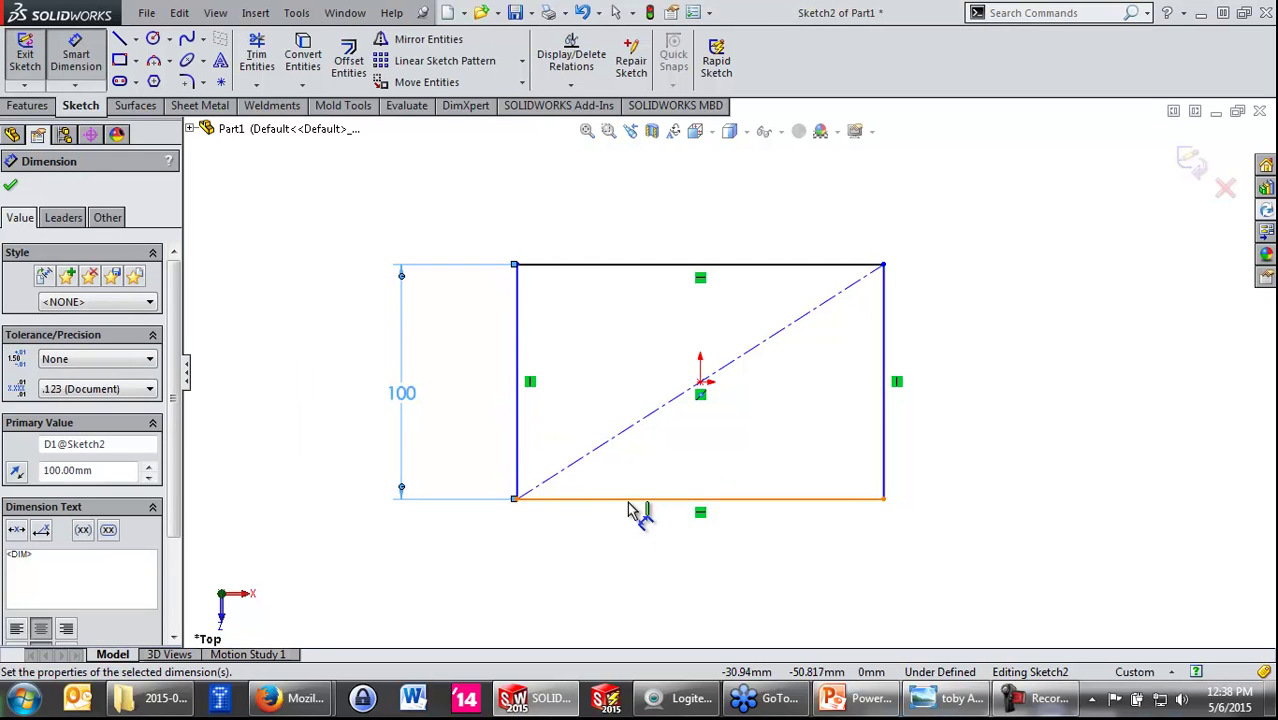
{"action": "left_click", "coordinate": [628, 499]}
{"action": "left_click", "coordinate": [645, 566]}
{"action": "type", "text": "150"}
{"action": "key", "text": "Return"}
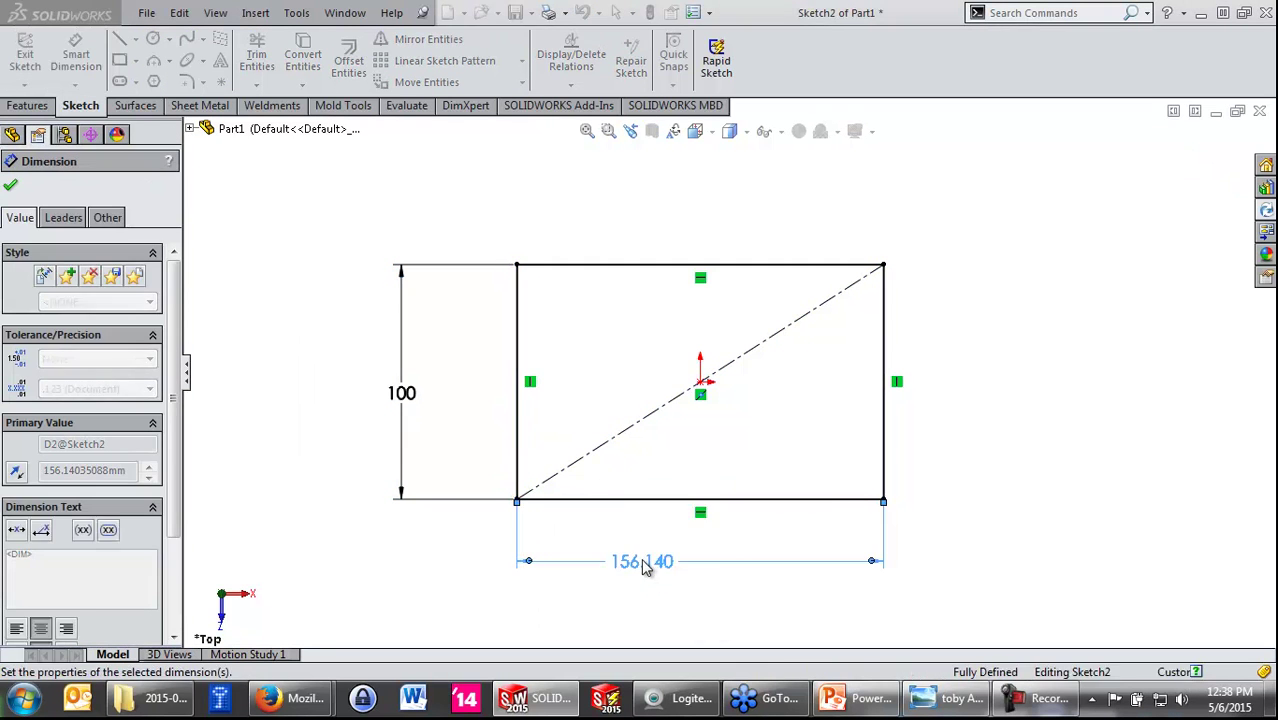
{"action": "key", "text": "s"}
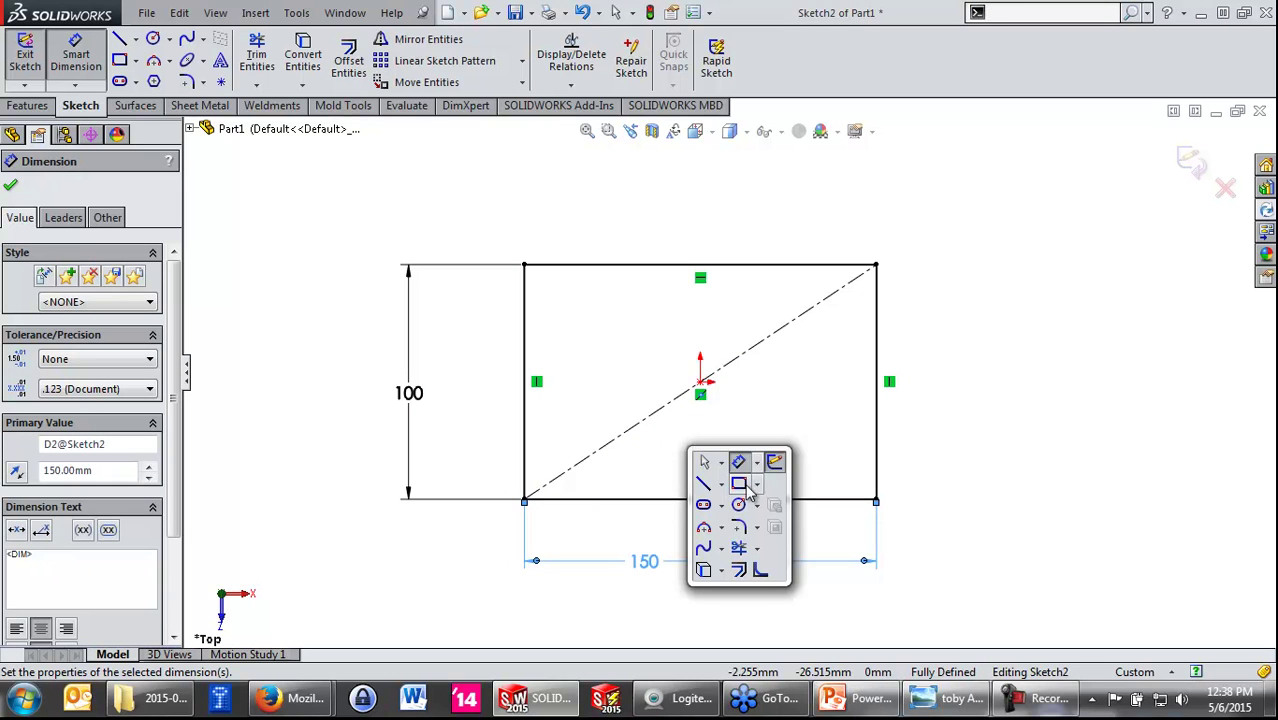
{"action": "left_click", "coordinate": [775, 461]}
Step: Change Boss-Extrude1's depth to 10
{"action": "key", "text": "s"}
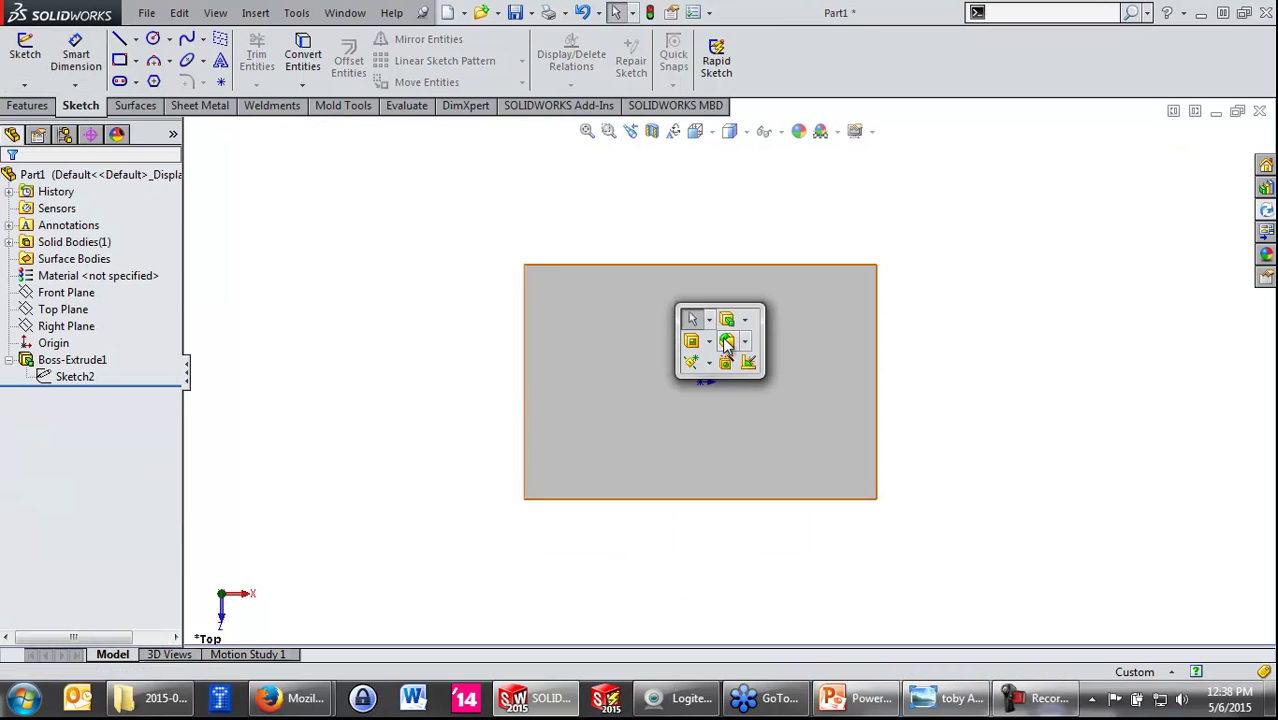
{"action": "right_click", "coordinate": [75, 360]}
{"action": "left_click", "coordinate": [85, 310]}
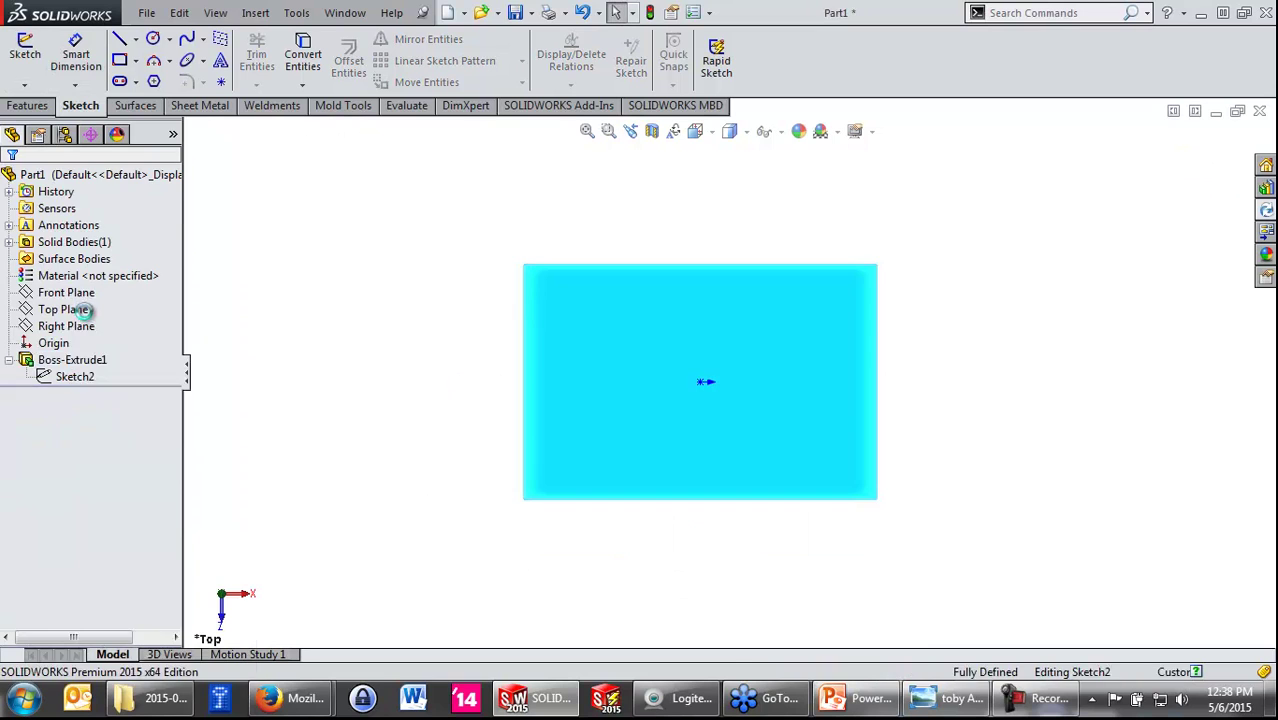
{"action": "type", "text": "10"}
{"action": "key", "text": "Return"}
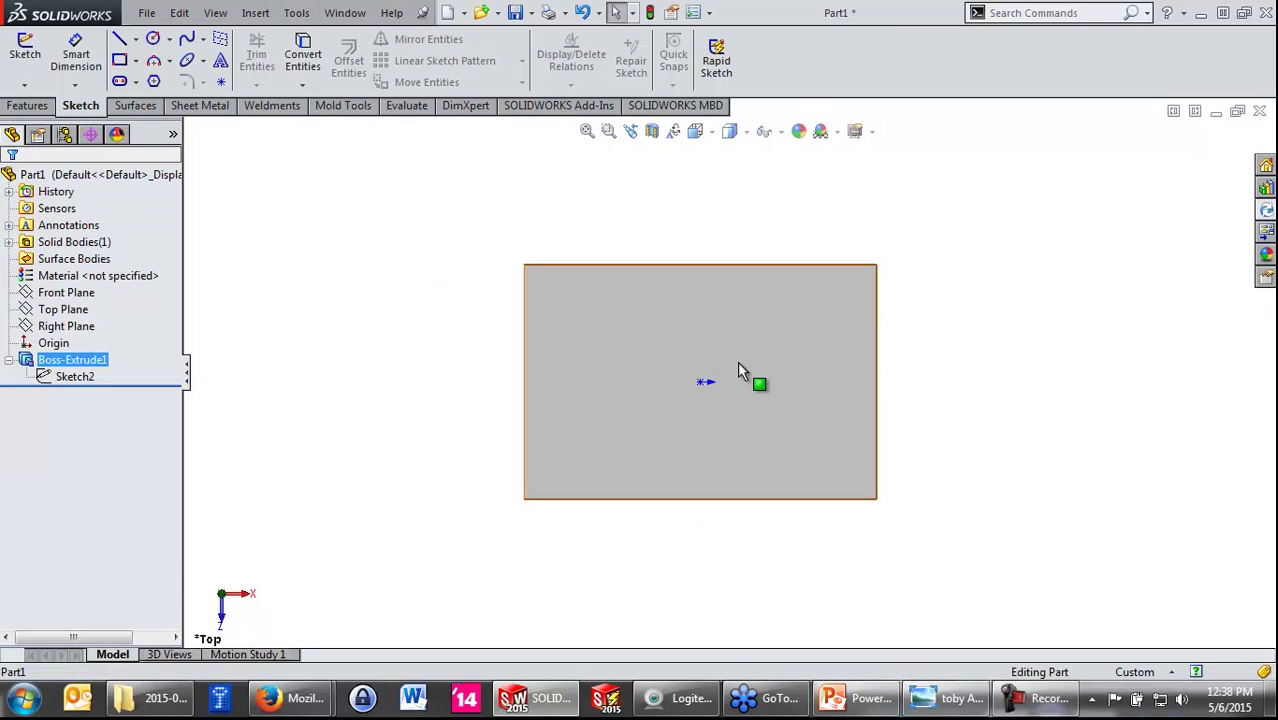
Step: Sketch a 110 by 60 centre rectangle on the origin on the box's top face
{"action": "left_click", "coordinate": [737, 371]}
{"action": "left_click", "coordinate": [789, 297]}
{"action": "key", "text": "s"}
{"action": "left_click", "coordinate": [657, 395]}
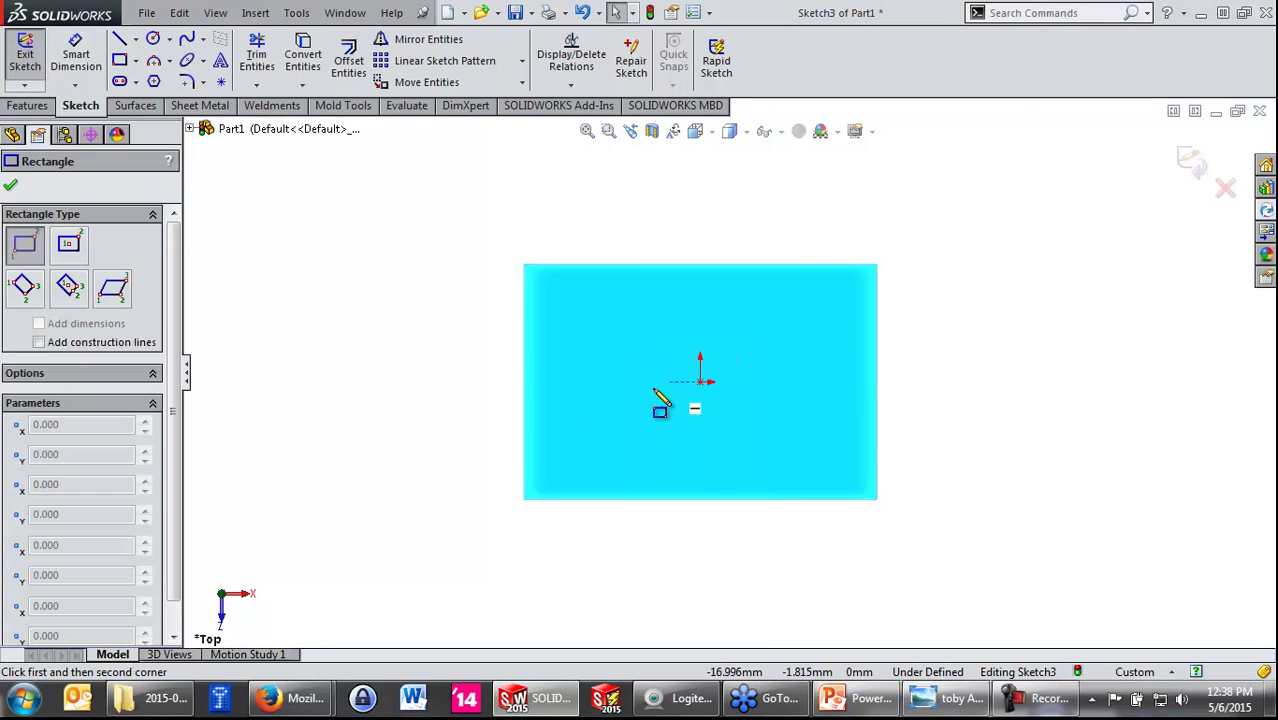
{"action": "left_click", "coordinate": [68, 243]}
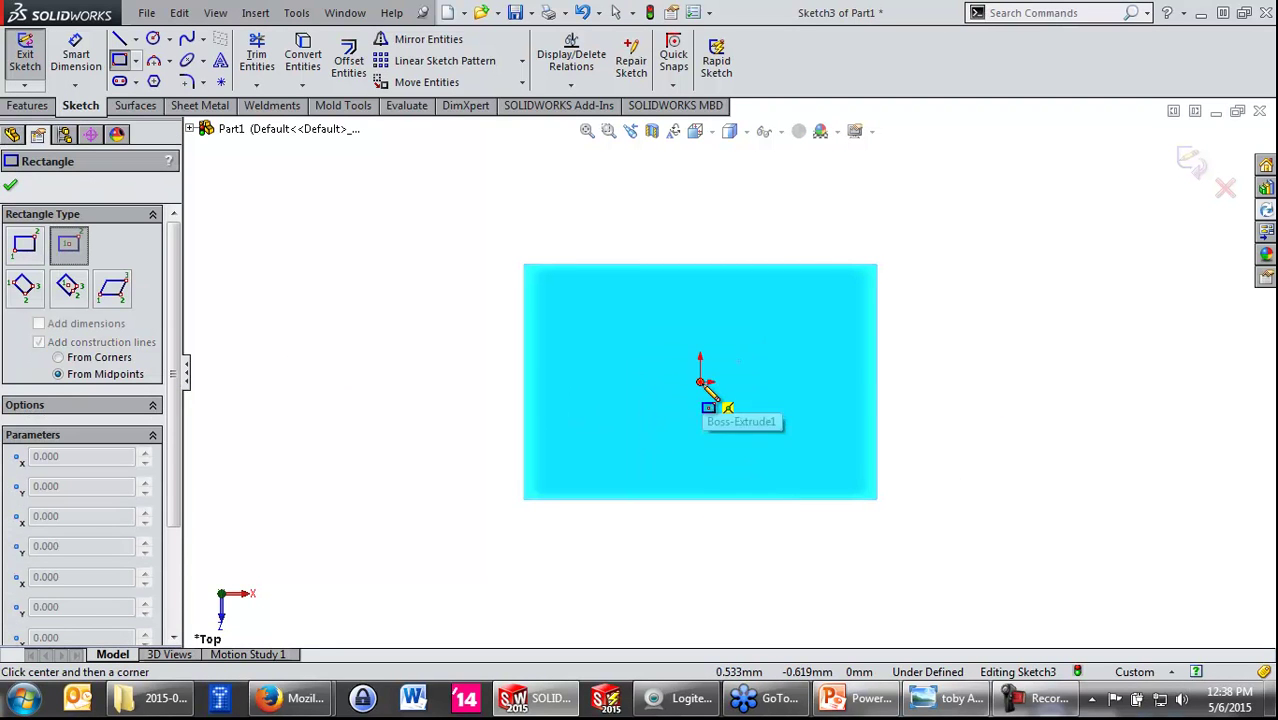
{"action": "left_click", "coordinate": [701, 382]}
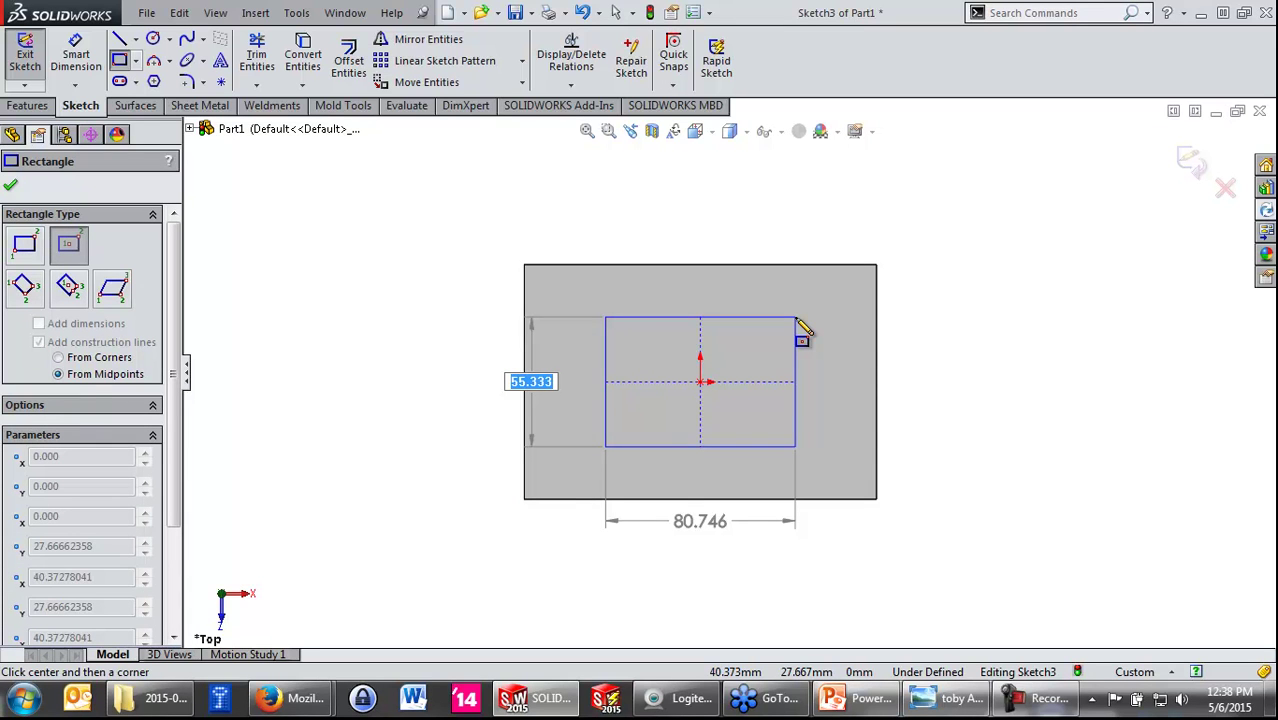
{"action": "key", "text": "Tab"}
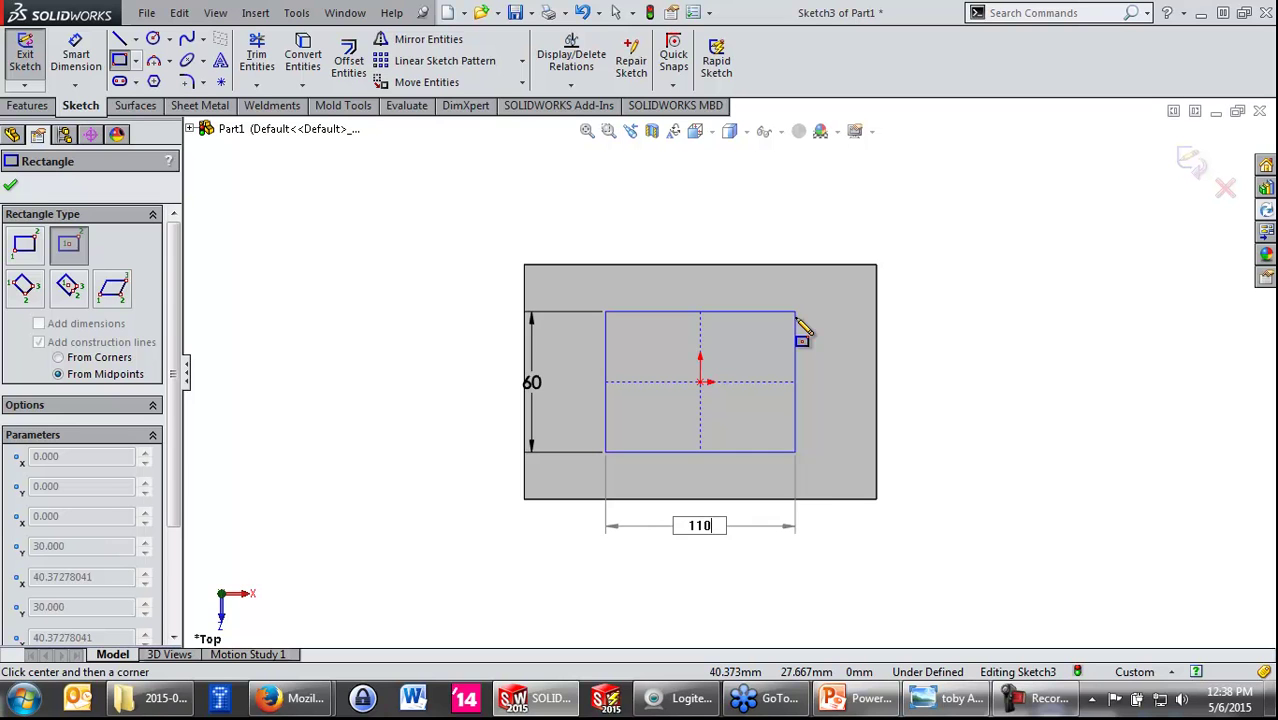
{"action": "key", "text": "Return"}
Step: Extrude the rectangle 30 mm upward as a boss and select its top face
{"action": "key", "text": "s"}
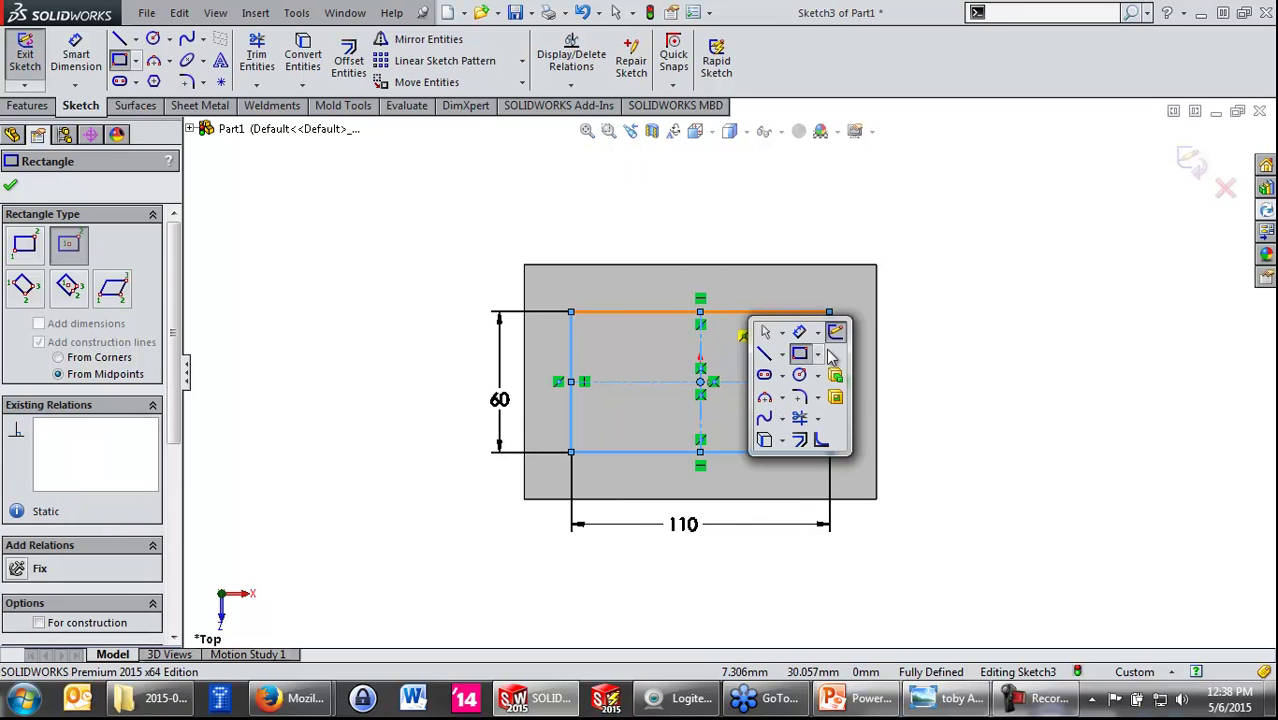
{"action": "left_click", "coordinate": [838, 380]}
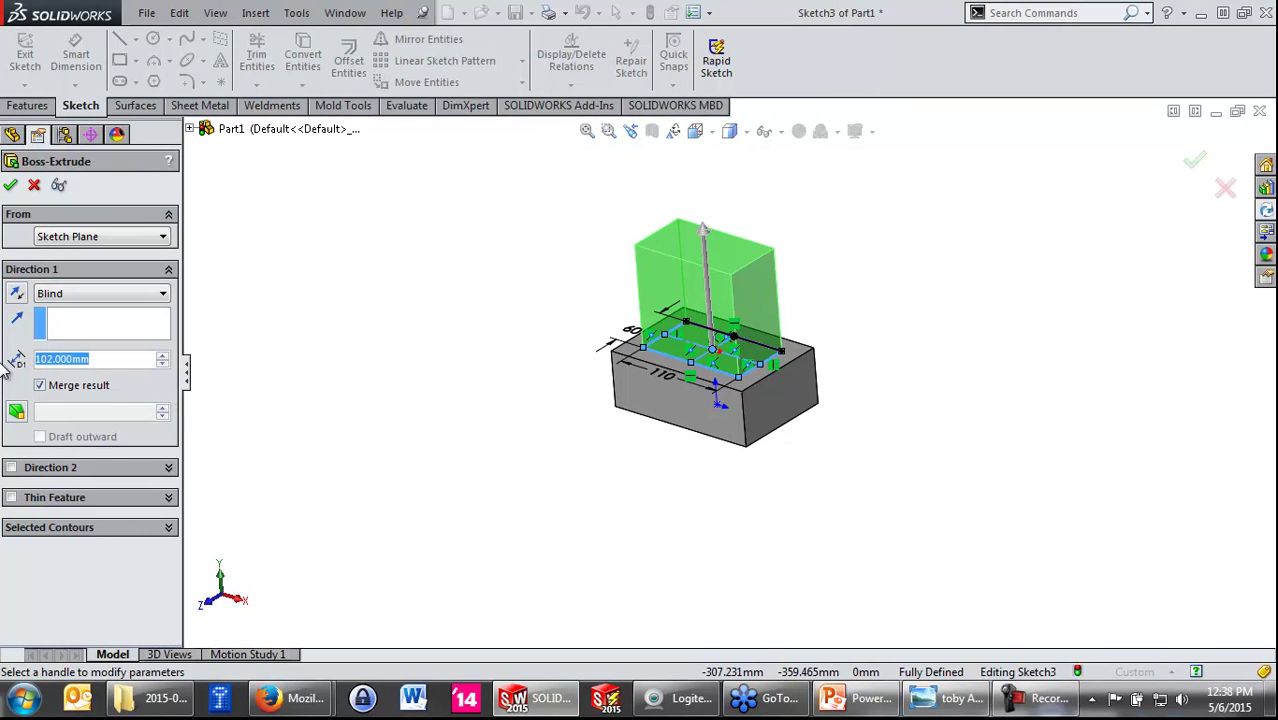
{"action": "type", "text": "30"}
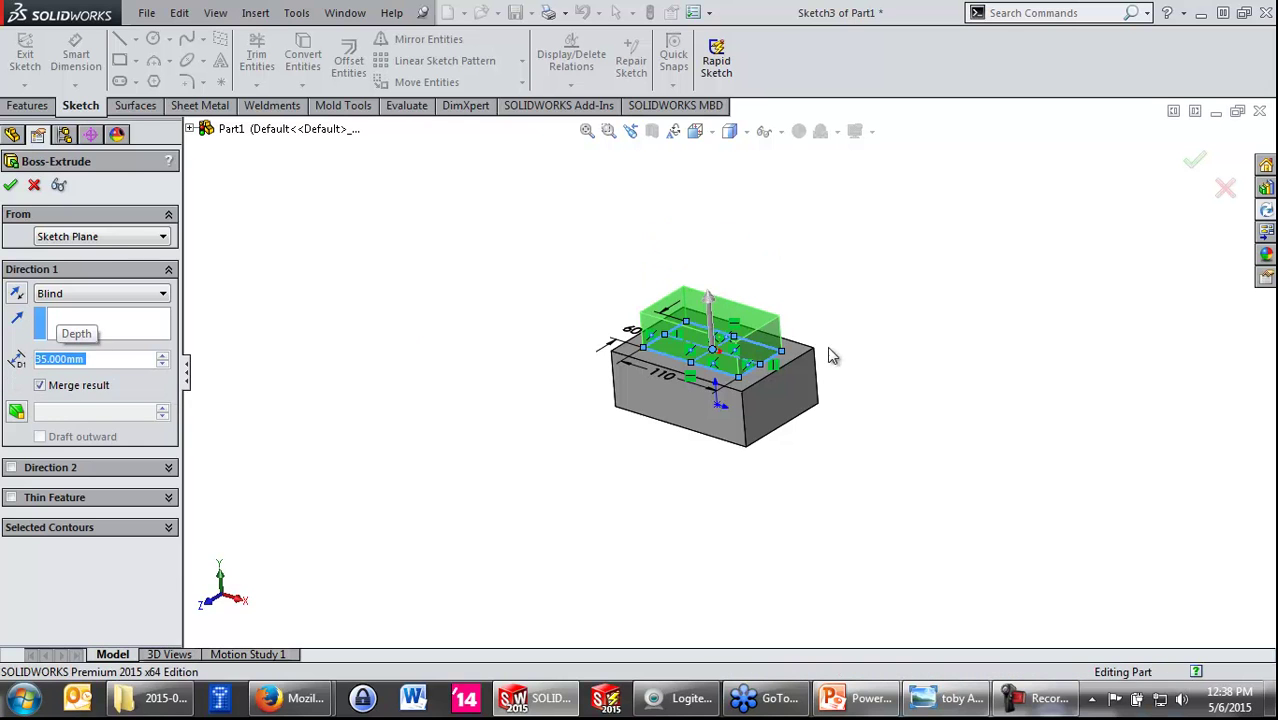
{"action": "key", "text": "Return"}
{"action": "scroll", "coordinate": [713, 290], "scroll_direction": "down", "scroll_amount": 3}
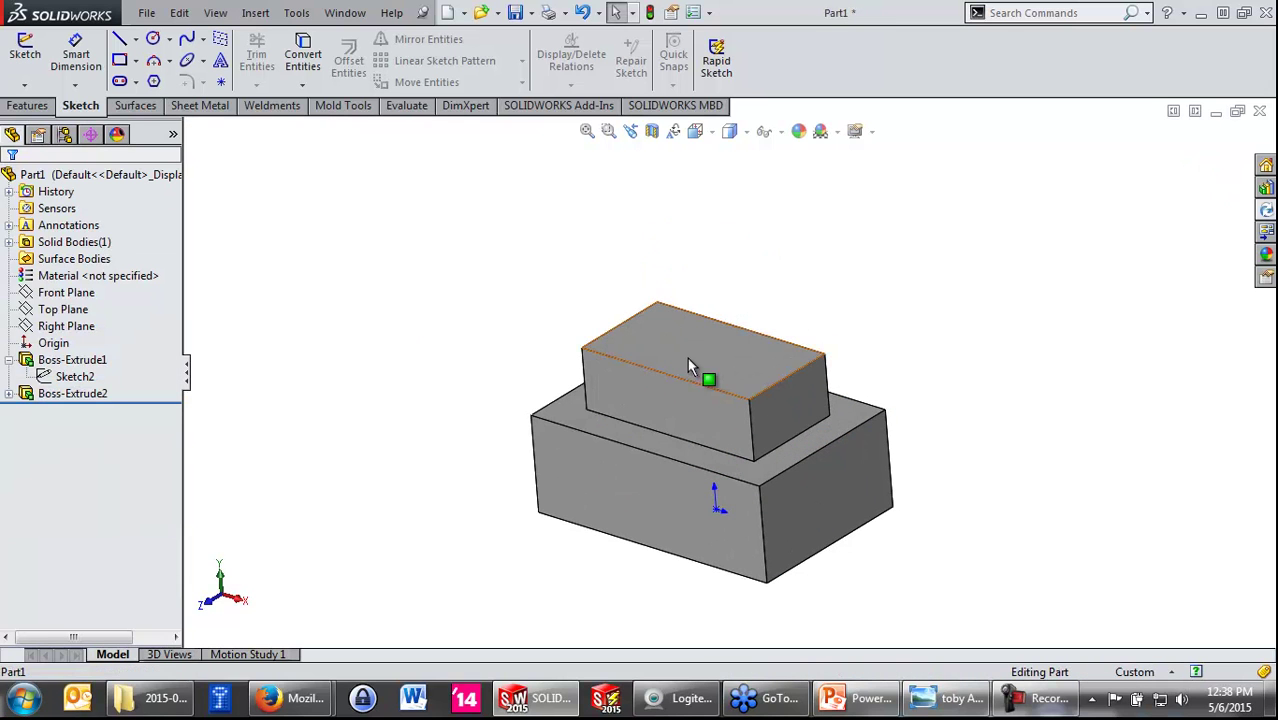
{"action": "left_click", "coordinate": [689, 358]}
Step: Sketch the top face's outline offset 15 mm inward
{"action": "left_click", "coordinate": [760, 299]}
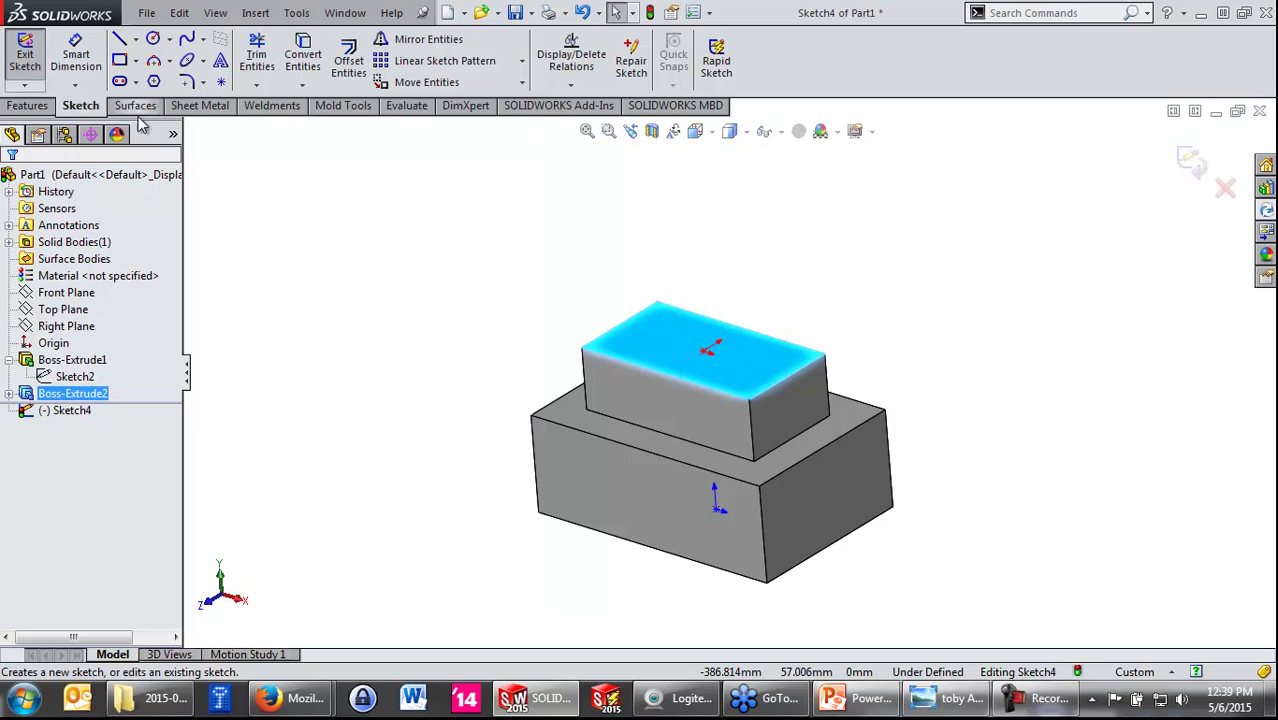
{"action": "left_click", "coordinate": [346, 63]}
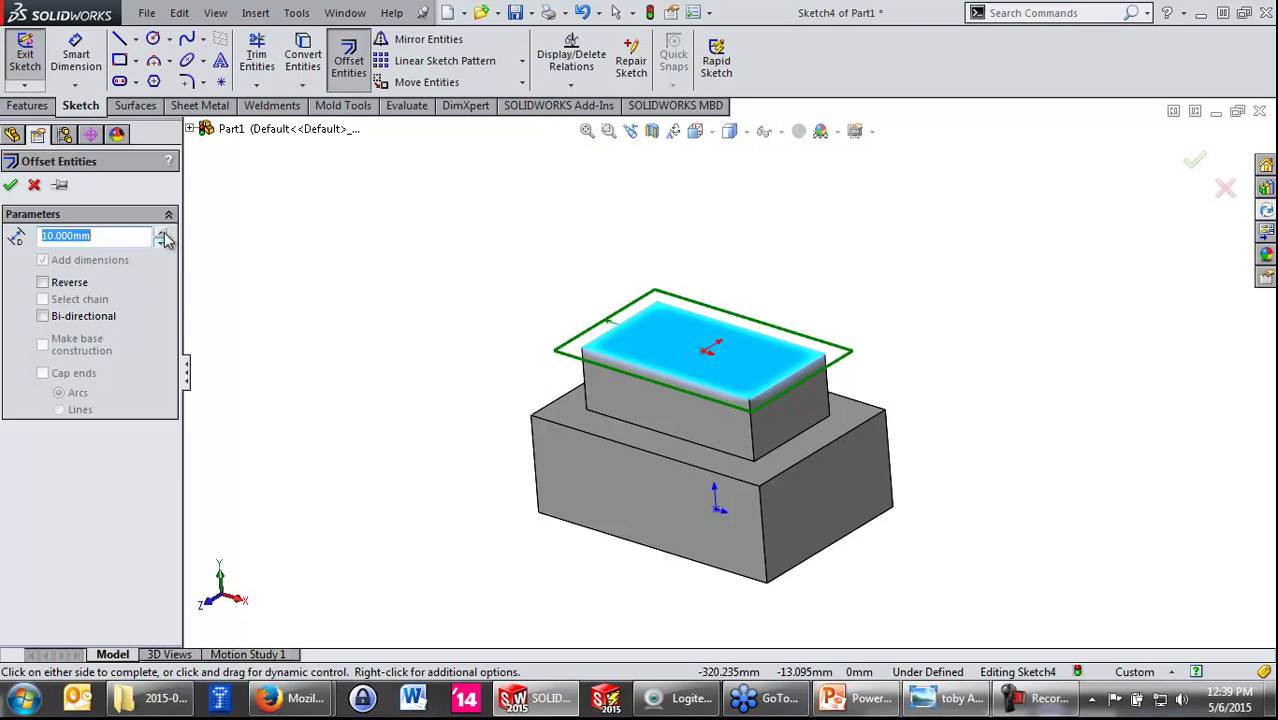
{"action": "left_click", "coordinate": [161, 233]}
{"action": "left_click", "coordinate": [72, 284]}
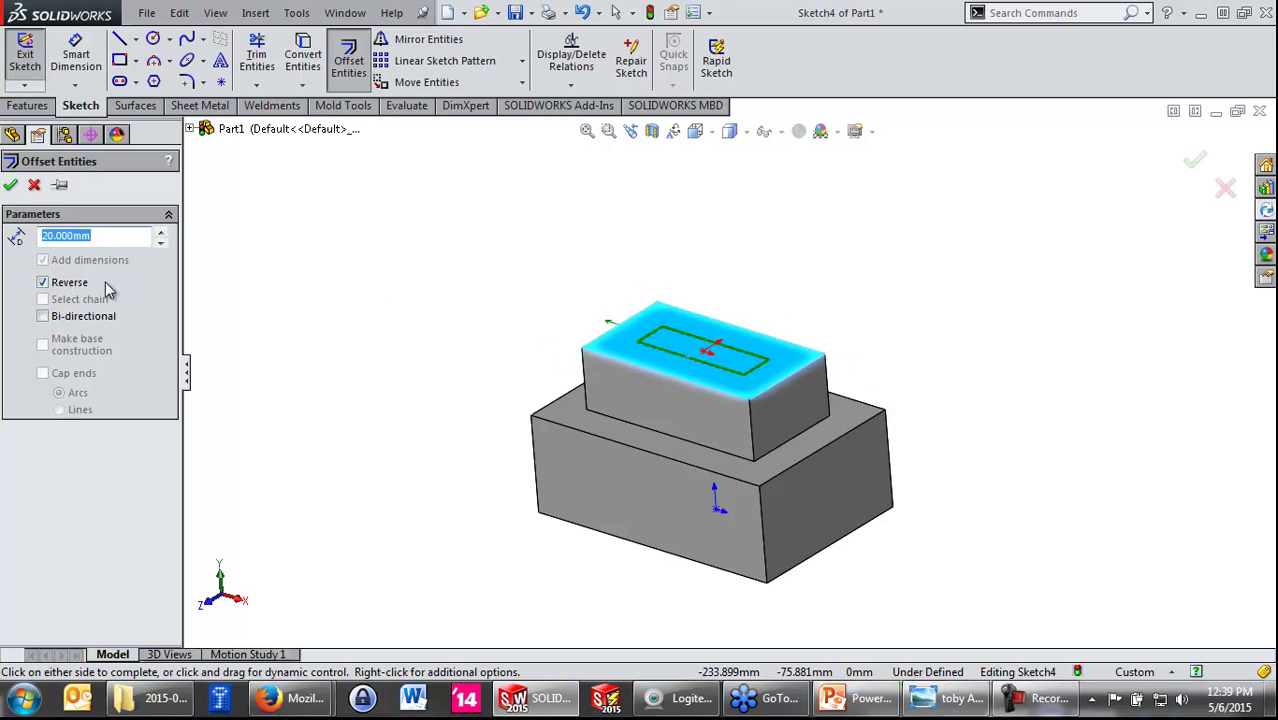
{"action": "key", "text": "Return"}
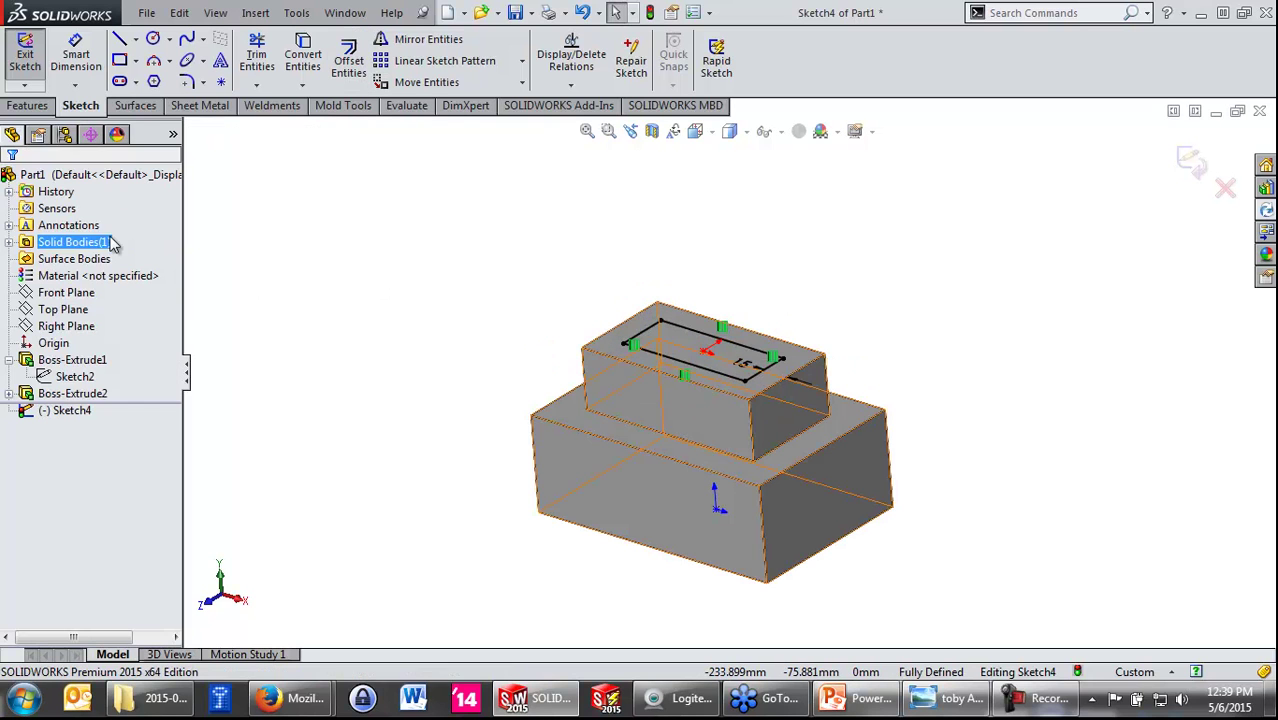
Step: Extrude-cut the offset sketch 35 mm into the upper block
{"action": "key", "text": "s"}
{"action": "left_click", "coordinate": [431, 364]}
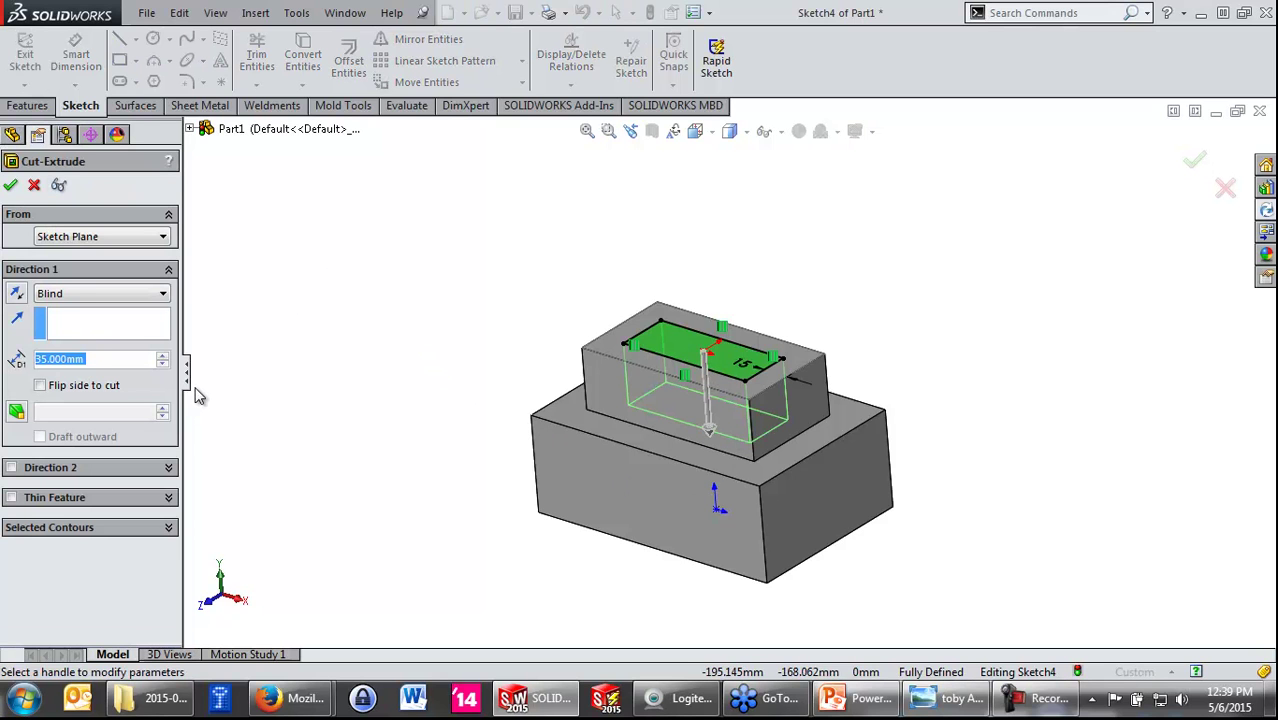
{"action": "key", "text": "Return"}
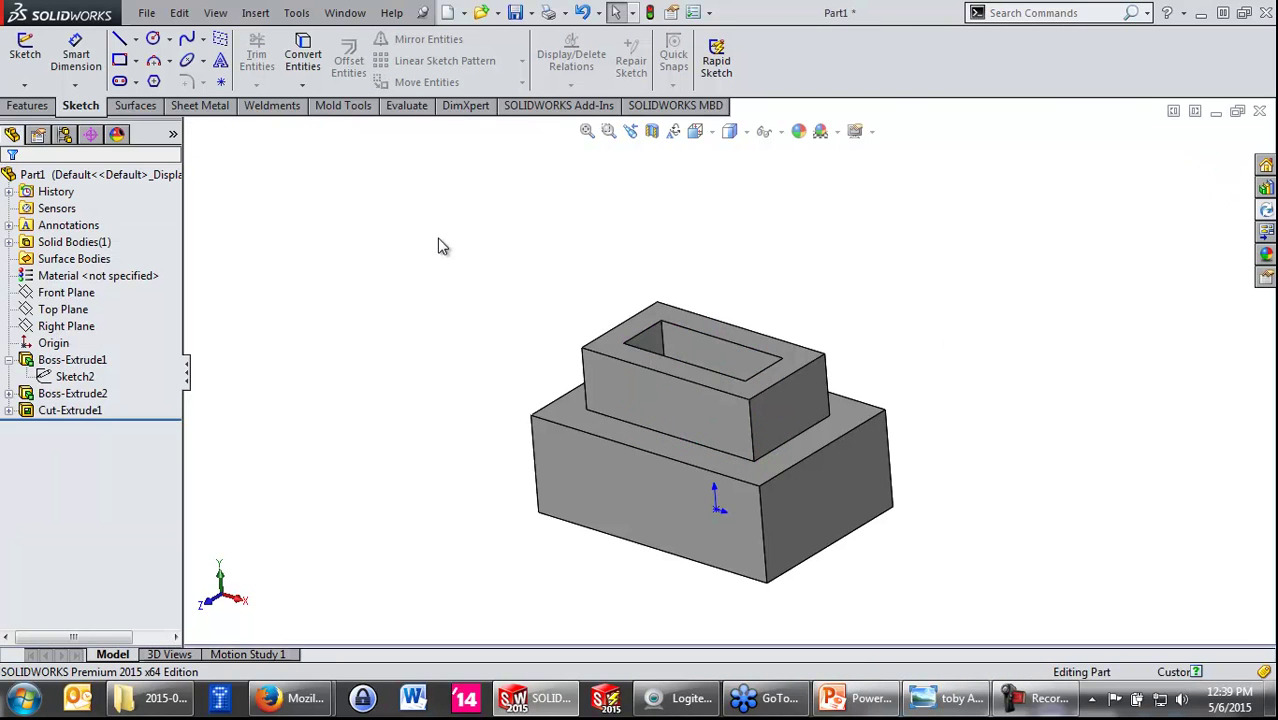
Step: Give the whole part a pale yellow appearance and orbit to a new angle
{"action": "mouse_move", "coordinate": [466, 346]}
{"action": "middle_mouse_down"}
{"action": "mouse_move", "coordinate": [456, 488]}
{"action": "mouse_move", "coordinate": [483, 390]}
{"action": "mouse_move", "coordinate": [462, 337]}
{"action": "middle_mouse_up"}
{"action": "mouse_move", "coordinate": [823, 483]}
{"action": "middle_mouse_down"}
{"action": "mouse_move", "coordinate": [722, 408]}
{"action": "mouse_move", "coordinate": [685, 442]}
{"action": "mouse_move", "coordinate": [722, 534]}
{"action": "mouse_move", "coordinate": [709, 457]}
{"action": "mouse_move", "coordinate": [747, 471]}
{"action": "middle_mouse_up"}
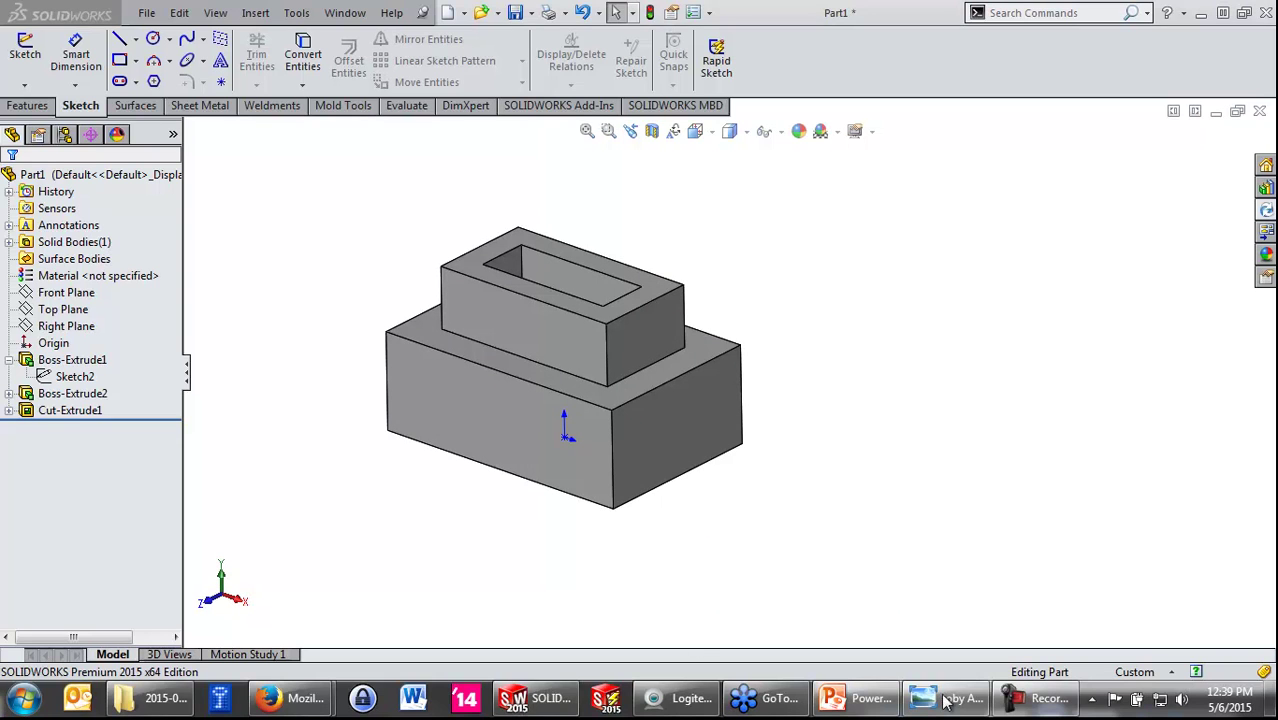
{"action": "left_click", "coordinate": [695, 214]}
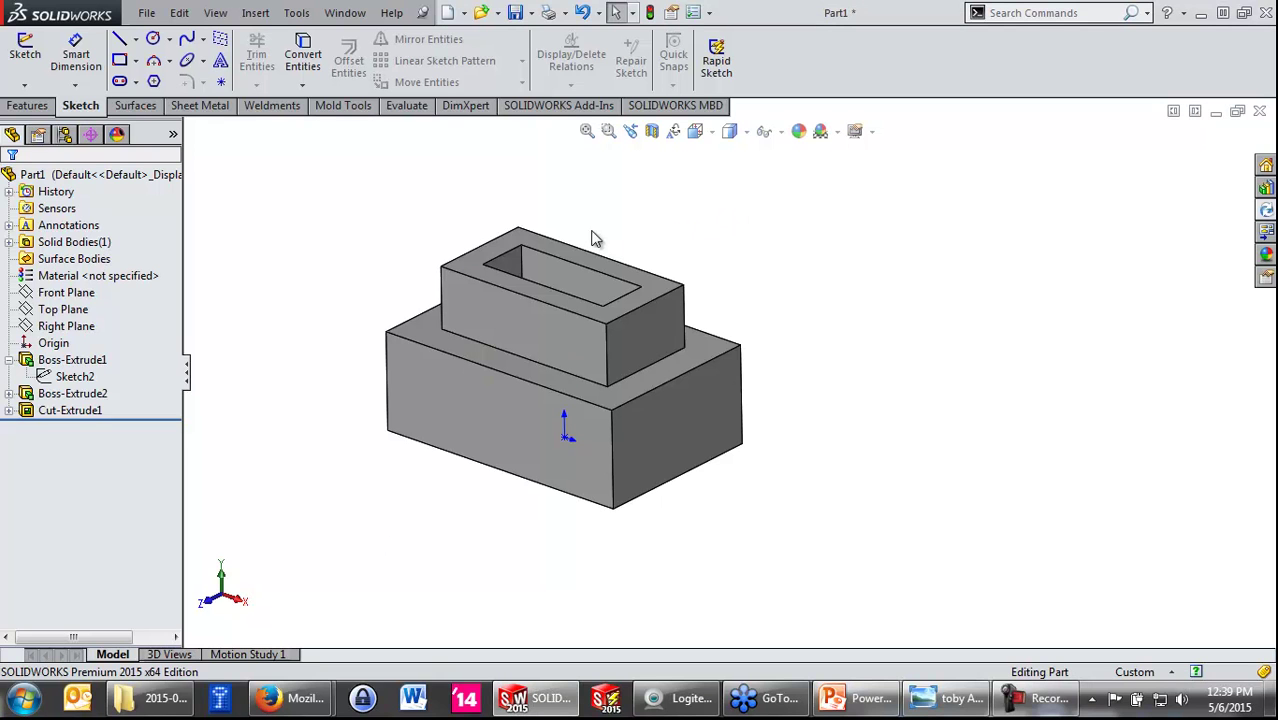
{"action": "left_click", "coordinate": [798, 131]}
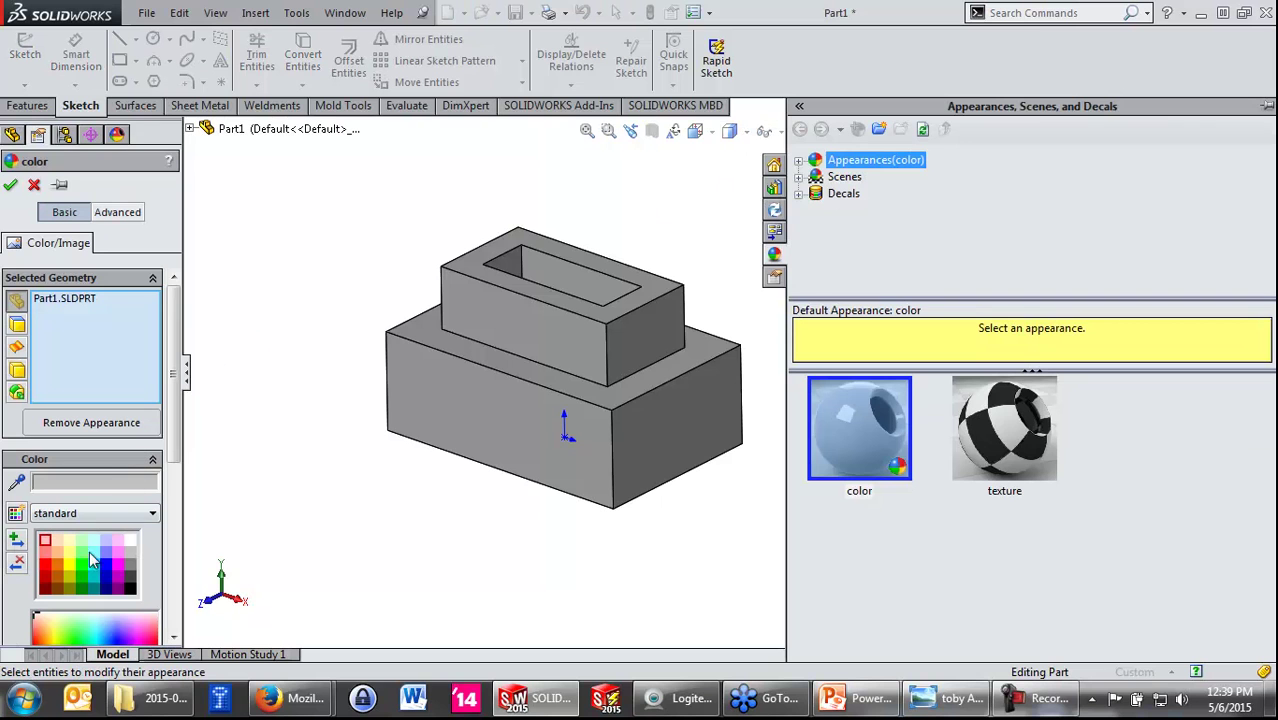
{"action": "left_click", "coordinate": [67, 569]}
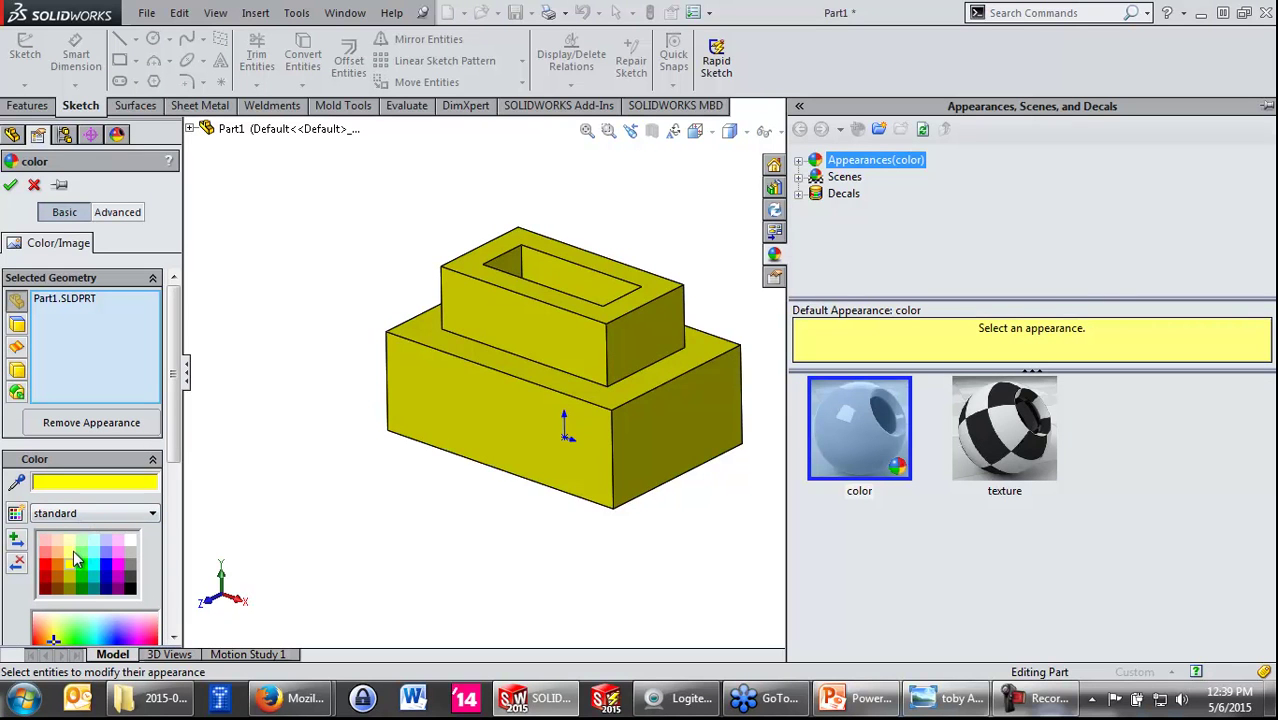
{"action": "left_click", "coordinate": [67, 550]}
{"action": "left_click", "coordinate": [11, 186]}
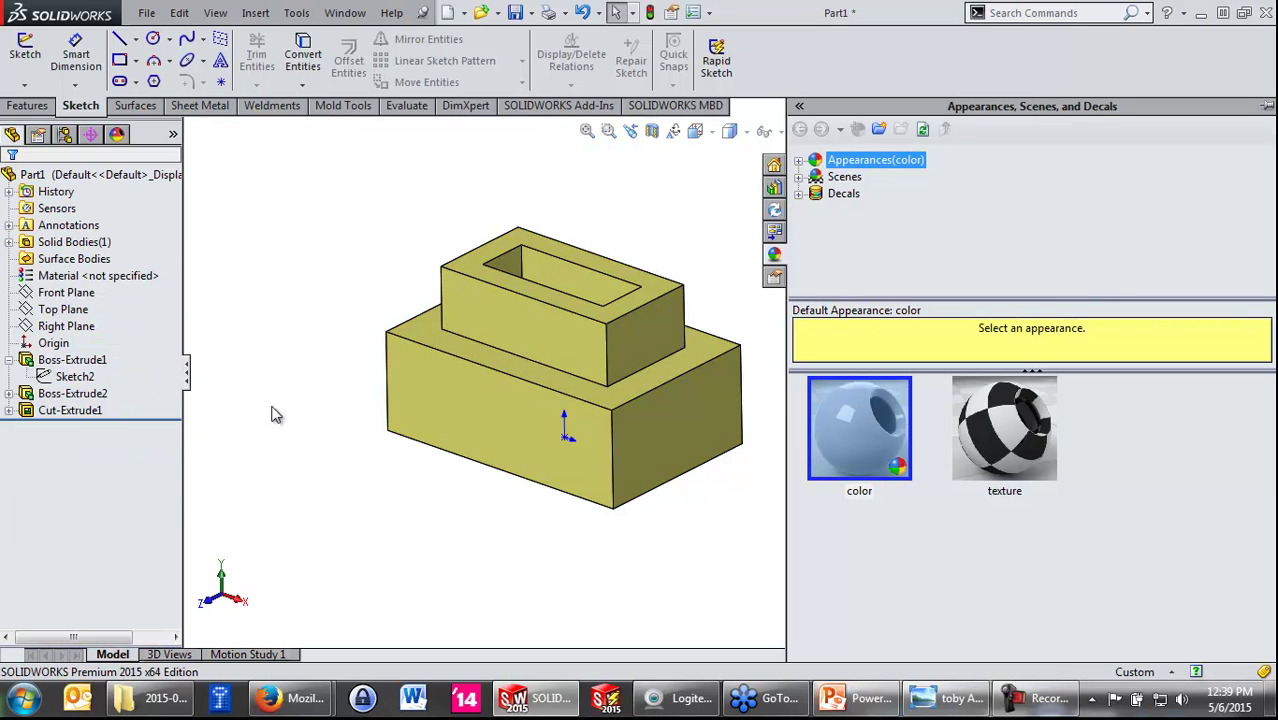
{"action": "mouse_move", "coordinate": [403, 305]}
{"action": "middle_mouse_down"}
{"action": "mouse_move", "coordinate": [370, 265]}
{"action": "mouse_move", "coordinate": [222, 193]}
{"action": "middle_mouse_up"}
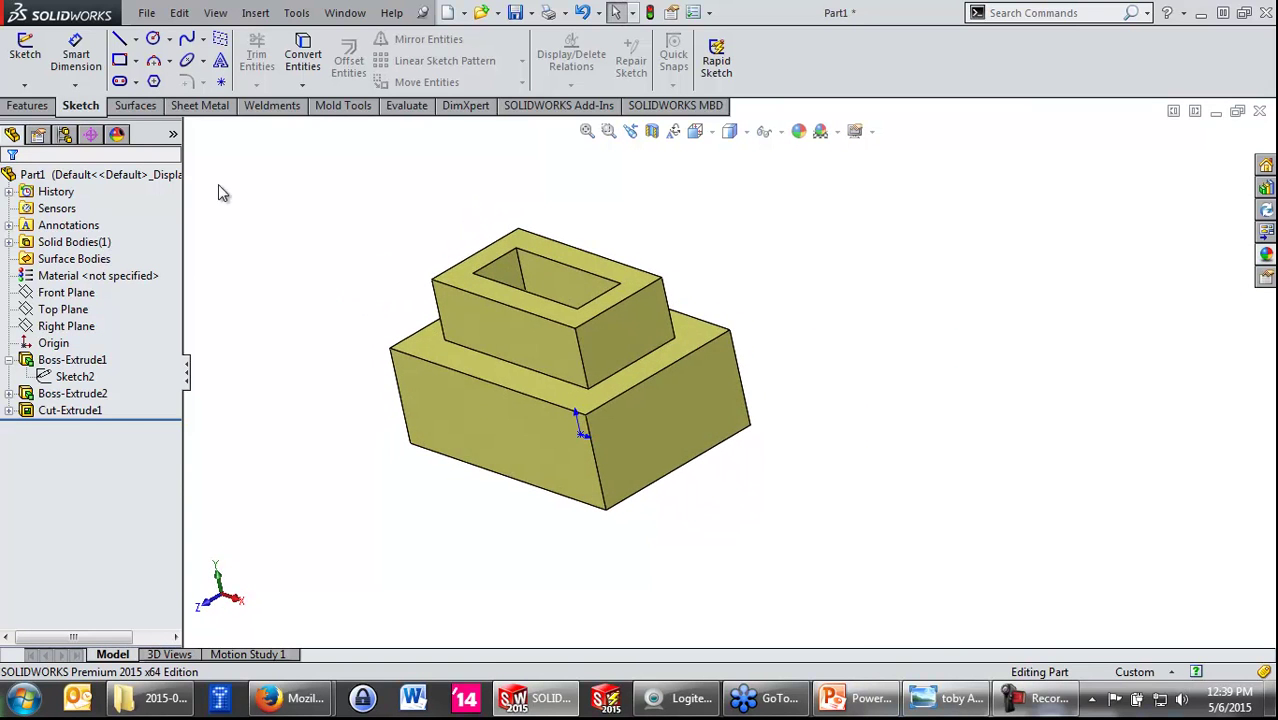
{"action": "left_click", "coordinate": [35, 108]}
{"action": "left_click", "coordinate": [520, 50]}
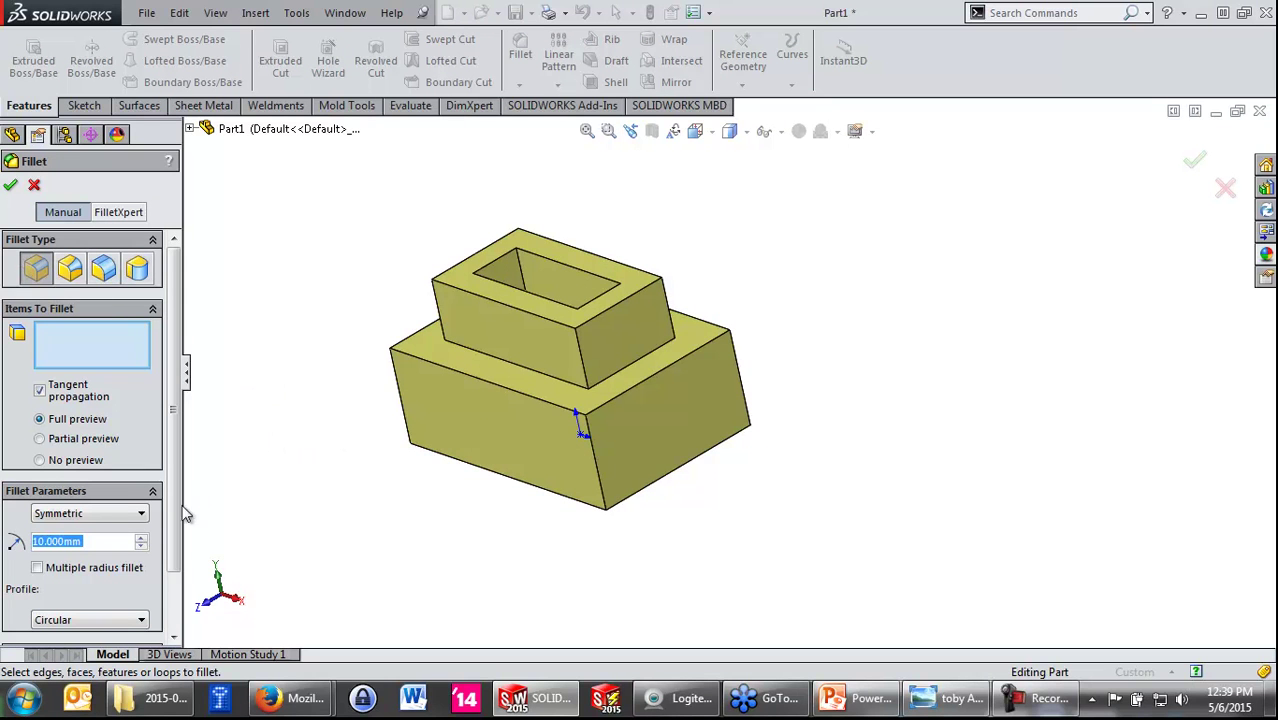
{"action": "scroll", "coordinate": [190, 530], "scroll_direction": "down", "scroll_amount": 2}
{"action": "scroll", "coordinate": [195, 560], "scroll_direction": "up", "scroll_amount": 2}
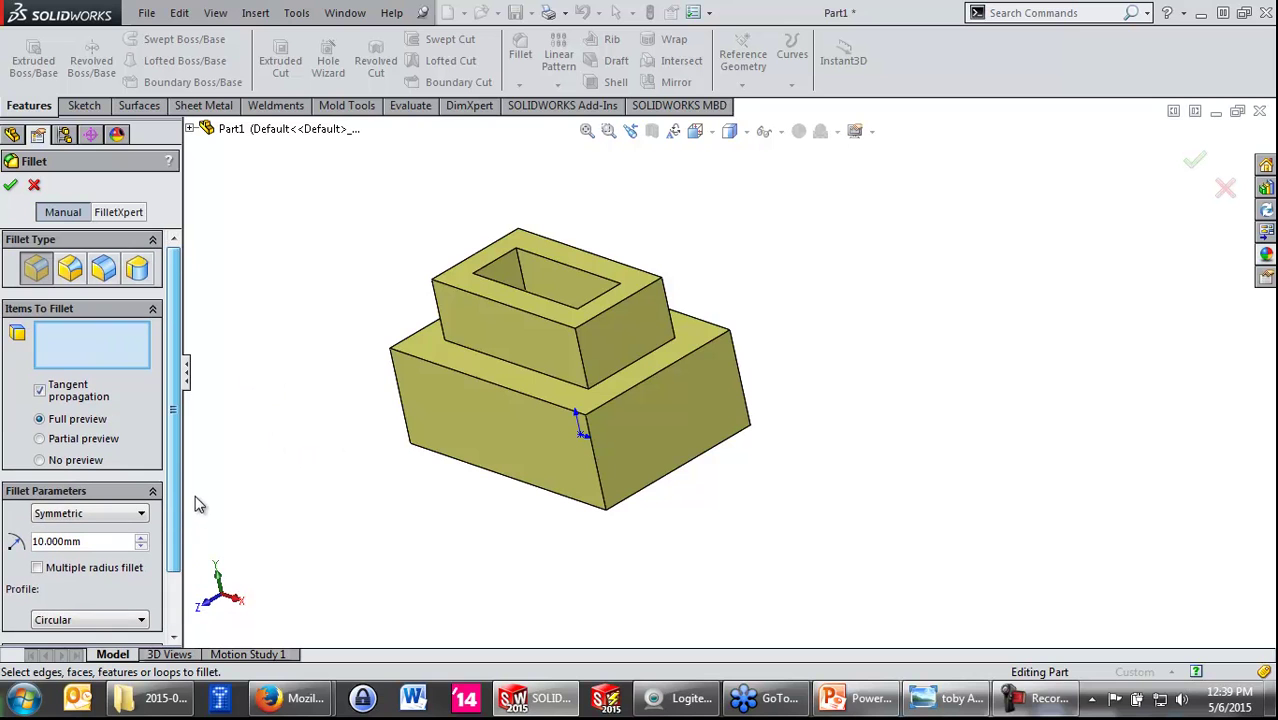
{"action": "mouse_move", "coordinate": [351, 516]}
{"action": "middle_mouse_down"}
{"action": "mouse_move", "coordinate": [399, 530]}
{"action": "mouse_move", "coordinate": [397, 516]}
{"action": "middle_mouse_up"}
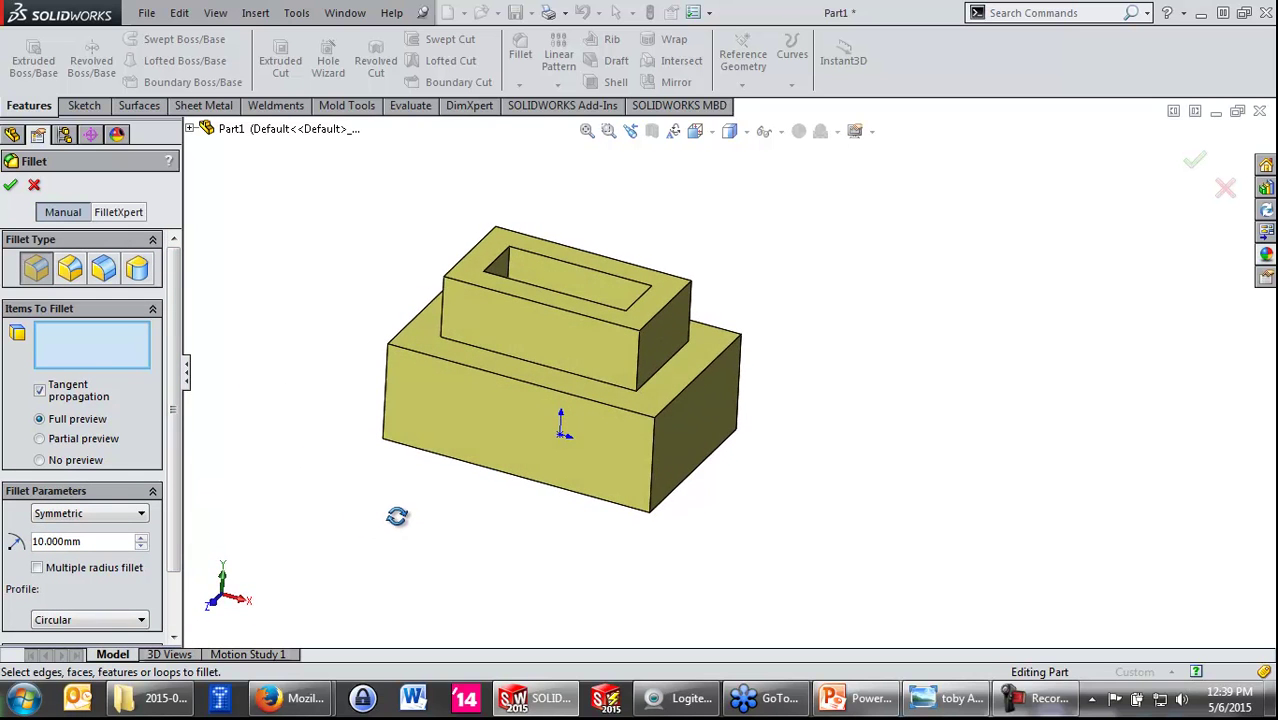
{"action": "left_click", "coordinate": [653, 446]}
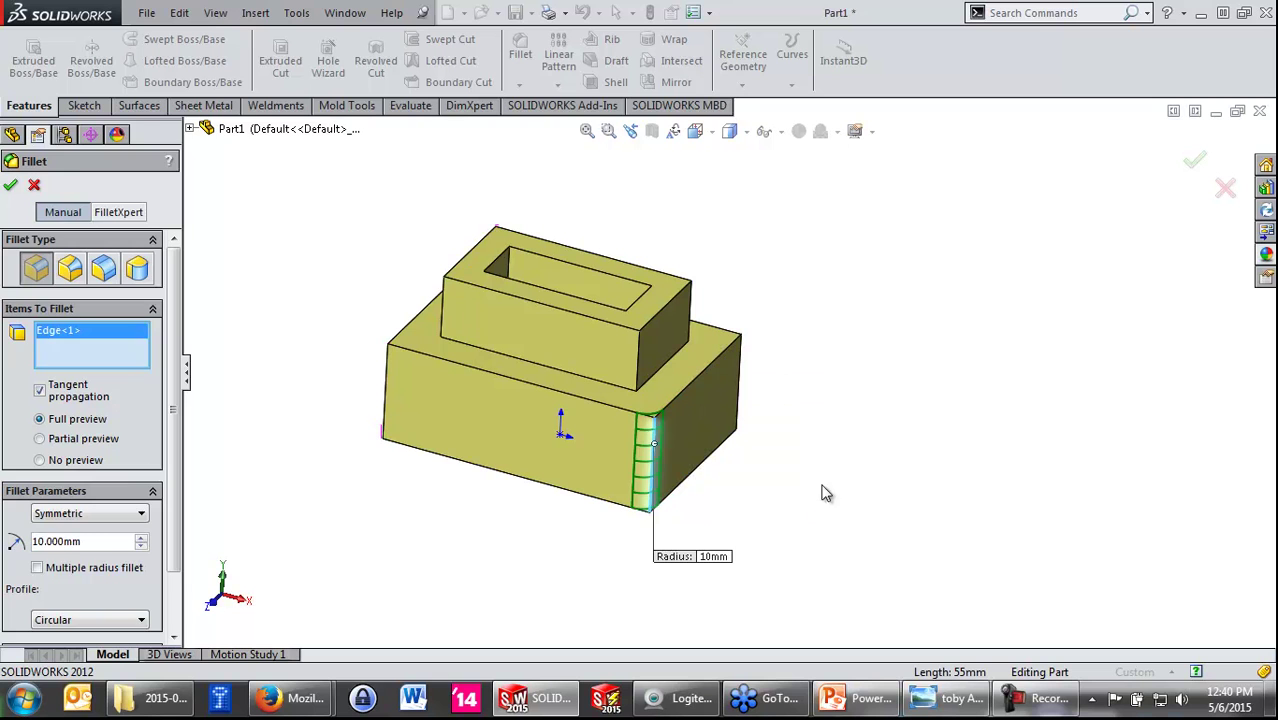
{"action": "key", "text": "Escape"}
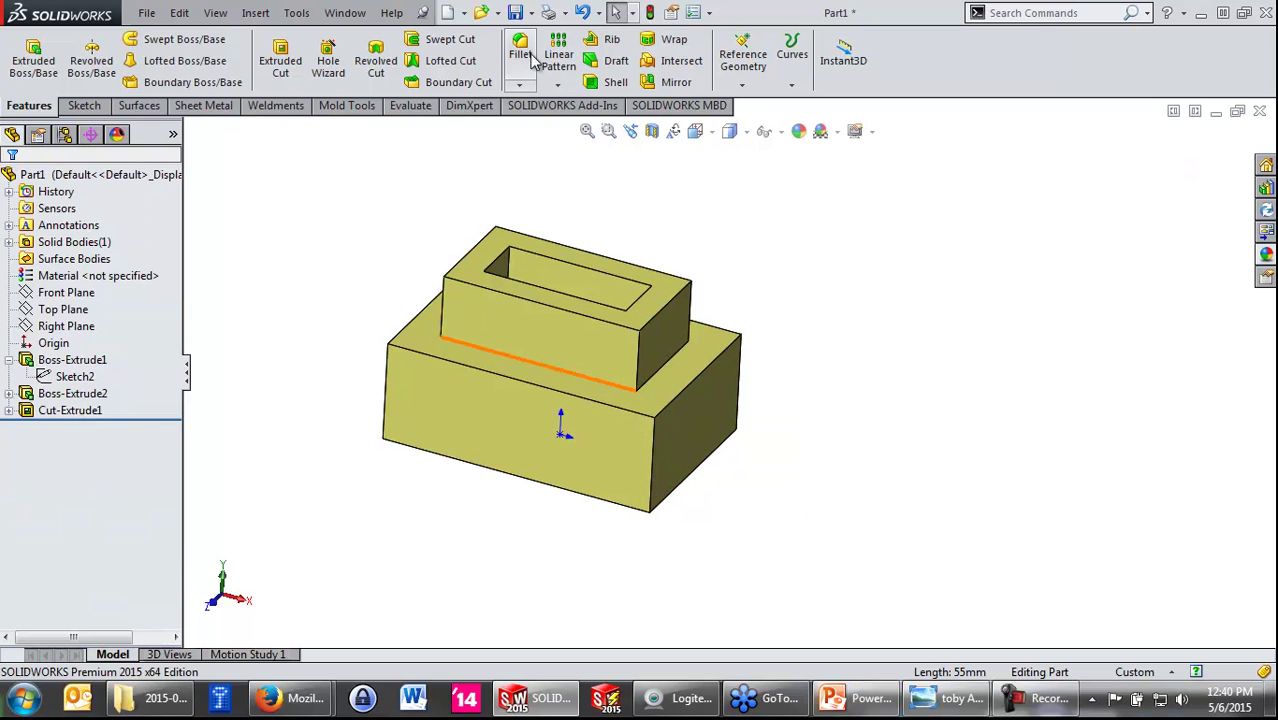
Step: Set up a 2 mm fillet on all the part's convex edges
{"action": "left_click", "coordinate": [520, 52]}
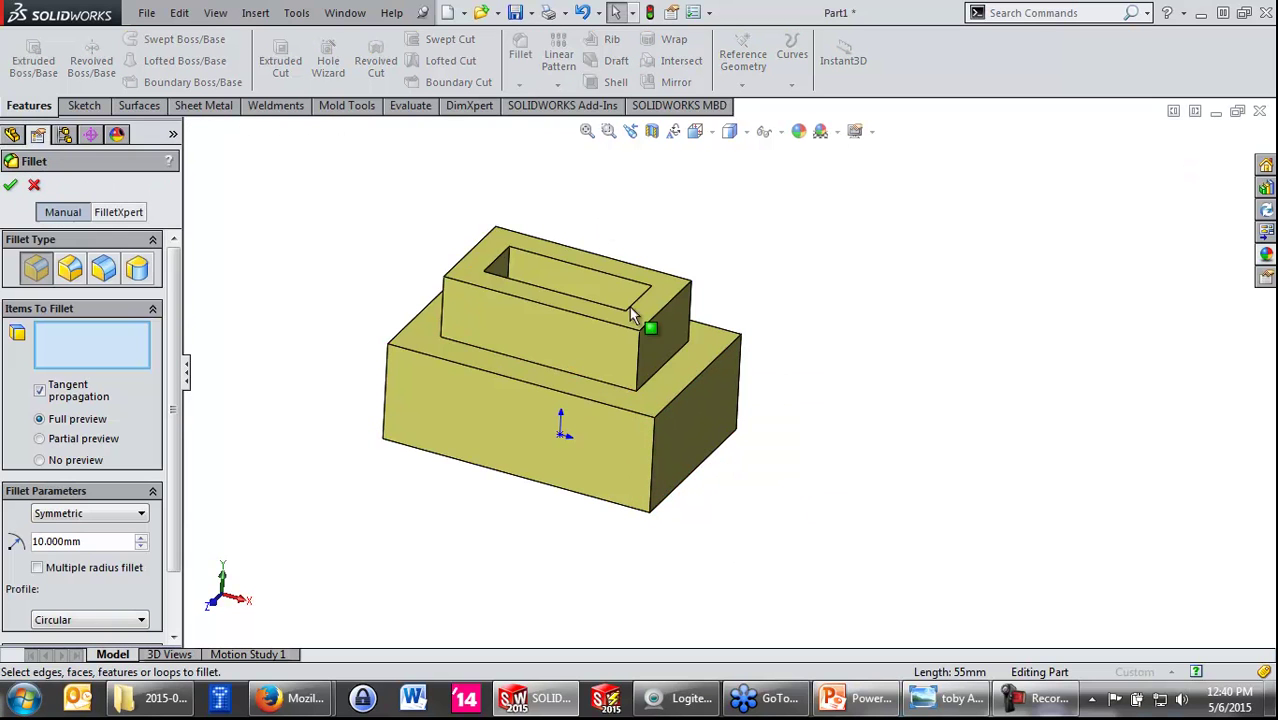
{"action": "left_click", "coordinate": [652, 444]}
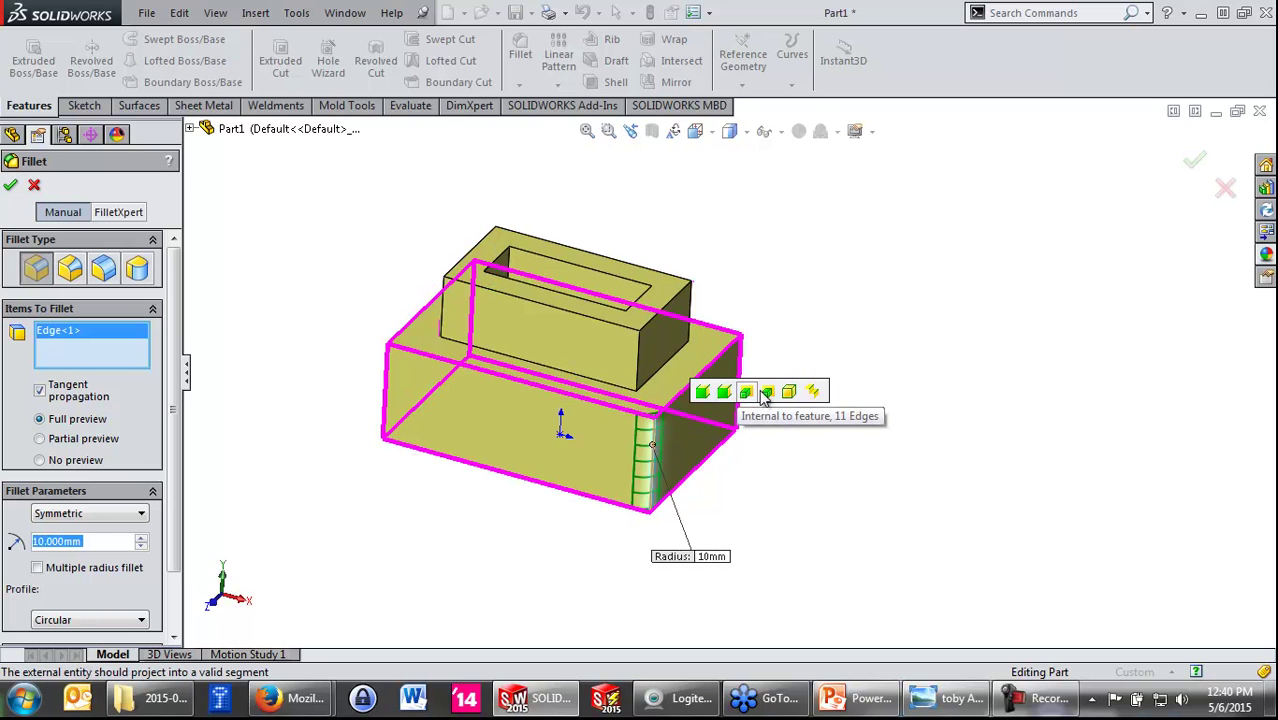
{"action": "left_click", "coordinate": [813, 393]}
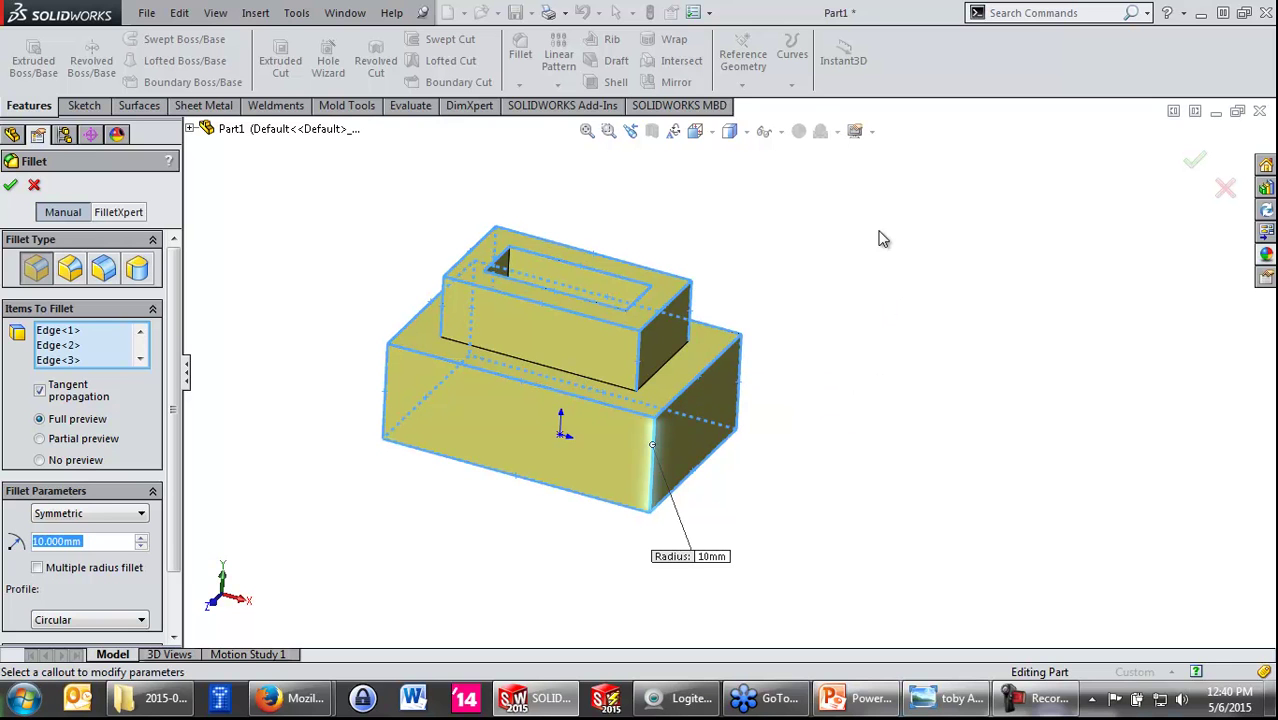
{"action": "type", "text": "2"}
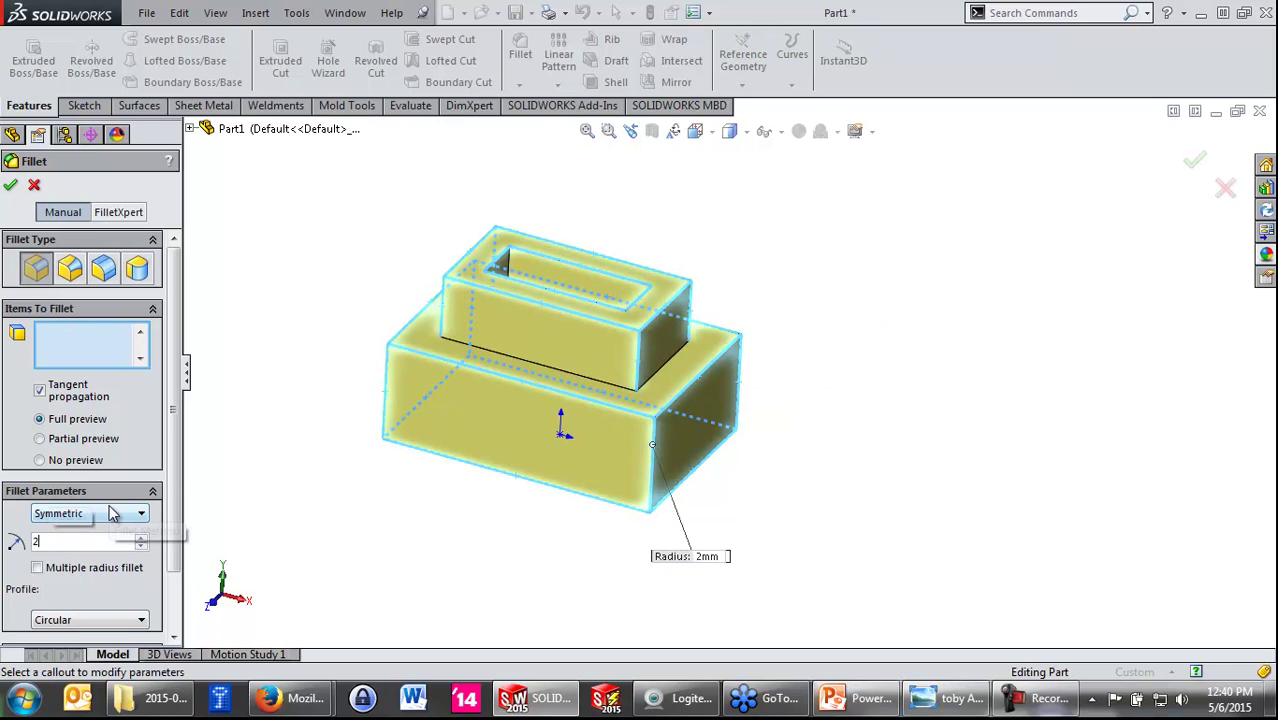
Step: Zoom and orbit to inspect the 2 mm fillet preview around the part
{"action": "scroll", "coordinate": [645, 379], "scroll_direction": "down", "scroll_amount": 3}
{"action": "scroll", "coordinate": [690, 450], "scroll_direction": "down", "scroll_amount": 5}
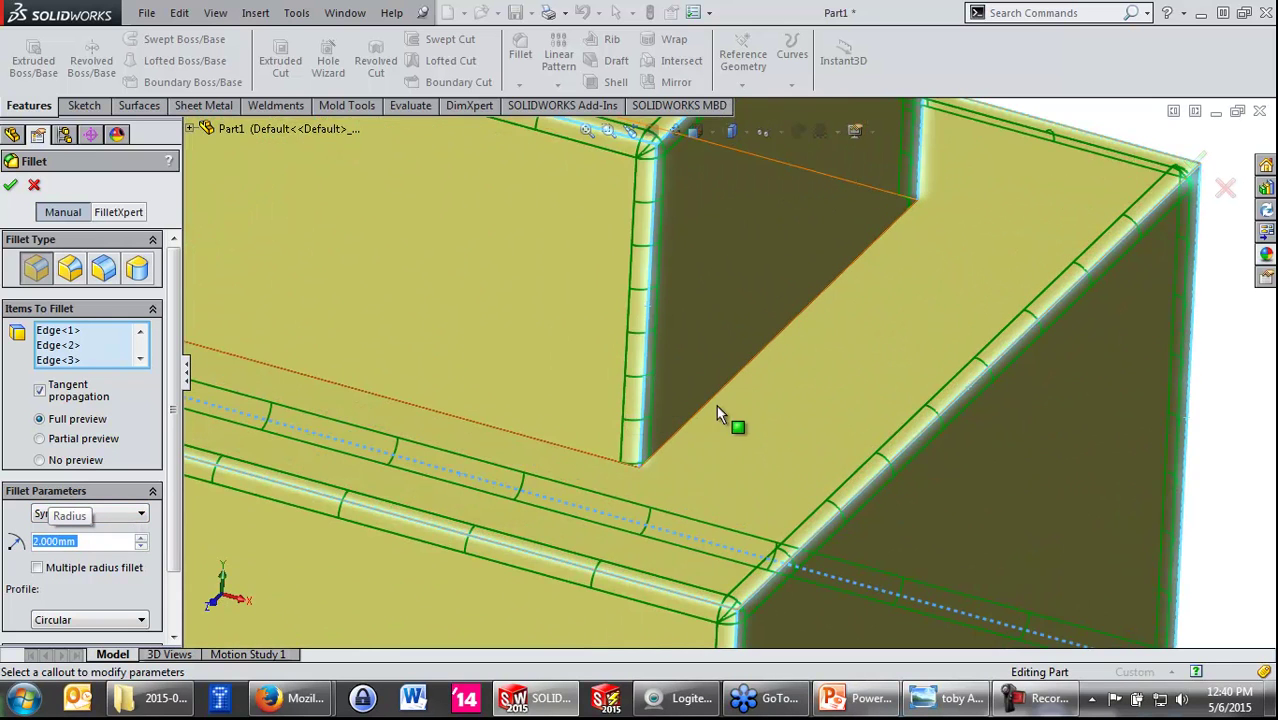
{"action": "scroll", "coordinate": [755, 414], "scroll_direction": "up", "scroll_amount": 5}
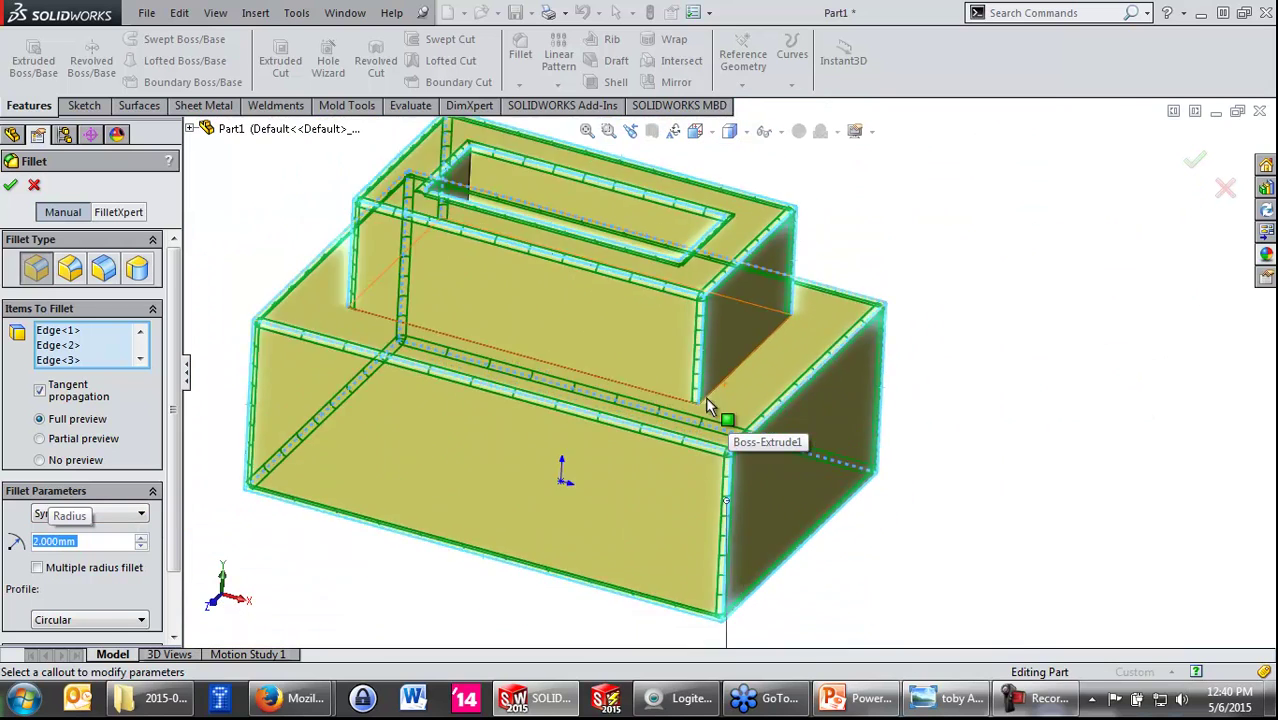
{"action": "scroll", "coordinate": [710, 400], "scroll_direction": "up", "scroll_amount": 3}
{"action": "mouse_move", "coordinate": [810, 257]}
{"action": "middle_mouse_down"}
{"action": "mouse_move", "coordinate": [844, 360]}
{"action": "mouse_move", "coordinate": [822, 467]}
{"action": "mouse_move", "coordinate": [844, 449]}
{"action": "middle_mouse_up"}
{"action": "scroll", "coordinate": [617, 337], "scroll_direction": "down", "scroll_amount": 3}
{"action": "scroll", "coordinate": [620, 343], "scroll_direction": "down", "scroll_amount": 2}
{"action": "scroll", "coordinate": [505, 485], "scroll_direction": "up", "scroll_amount": 3}
{"action": "scroll", "coordinate": [505, 485], "scroll_direction": "up", "scroll_amount": 2}
{"action": "mouse_move", "coordinate": [551, 571]}
{"action": "middle_mouse_down"}
{"action": "mouse_move", "coordinate": [542, 331]}
{"action": "mouse_move", "coordinate": [556, 365]}
{"action": "mouse_move", "coordinate": [528, 342]}
{"action": "mouse_move", "coordinate": [483, 357]}
{"action": "middle_mouse_up"}
{"action": "right_click", "coordinate": [37, 346]}
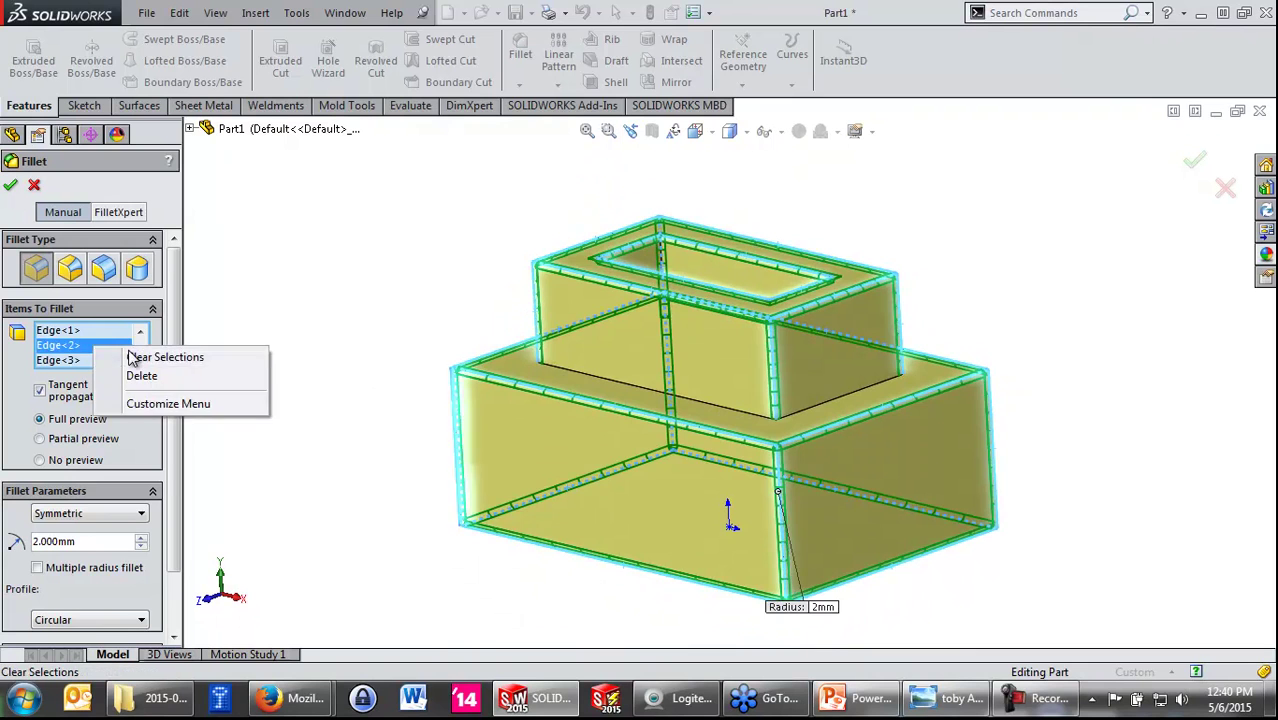
Step: Replace the fillet edges with a vertical base edge and its connected edges
{"action": "left_click", "coordinate": [210, 354]}
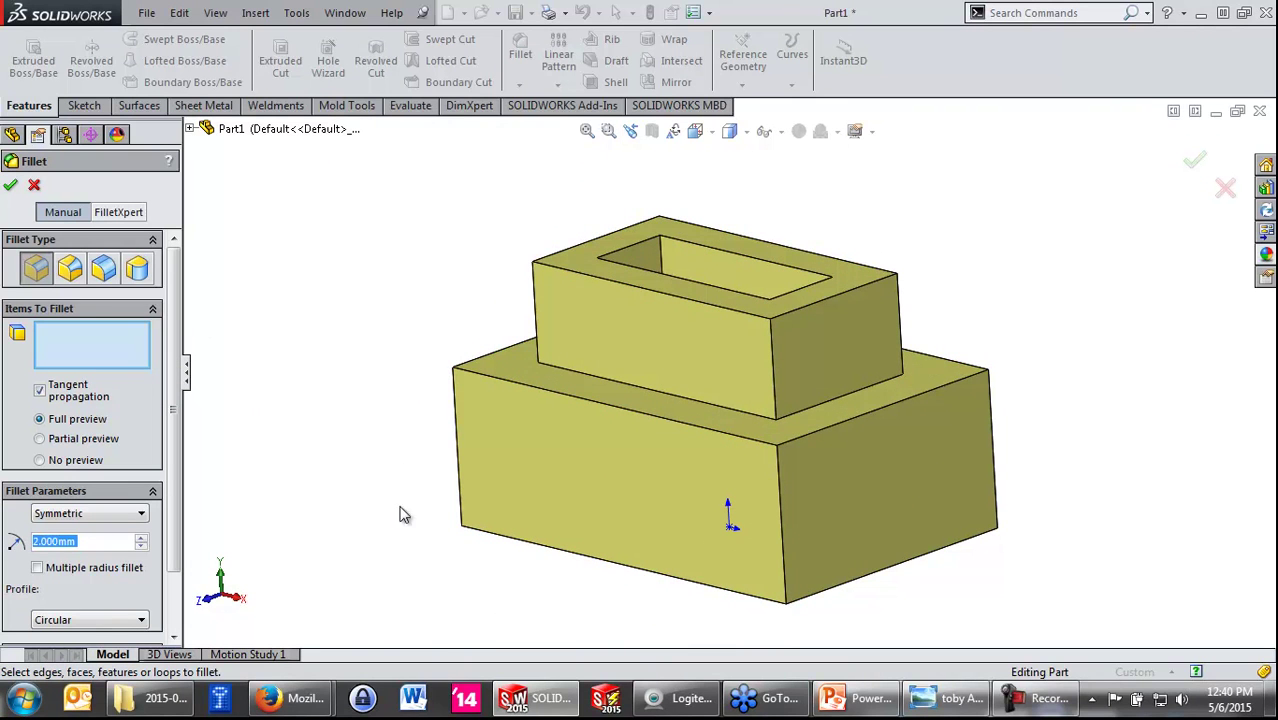
{"action": "type", "text": "5"}
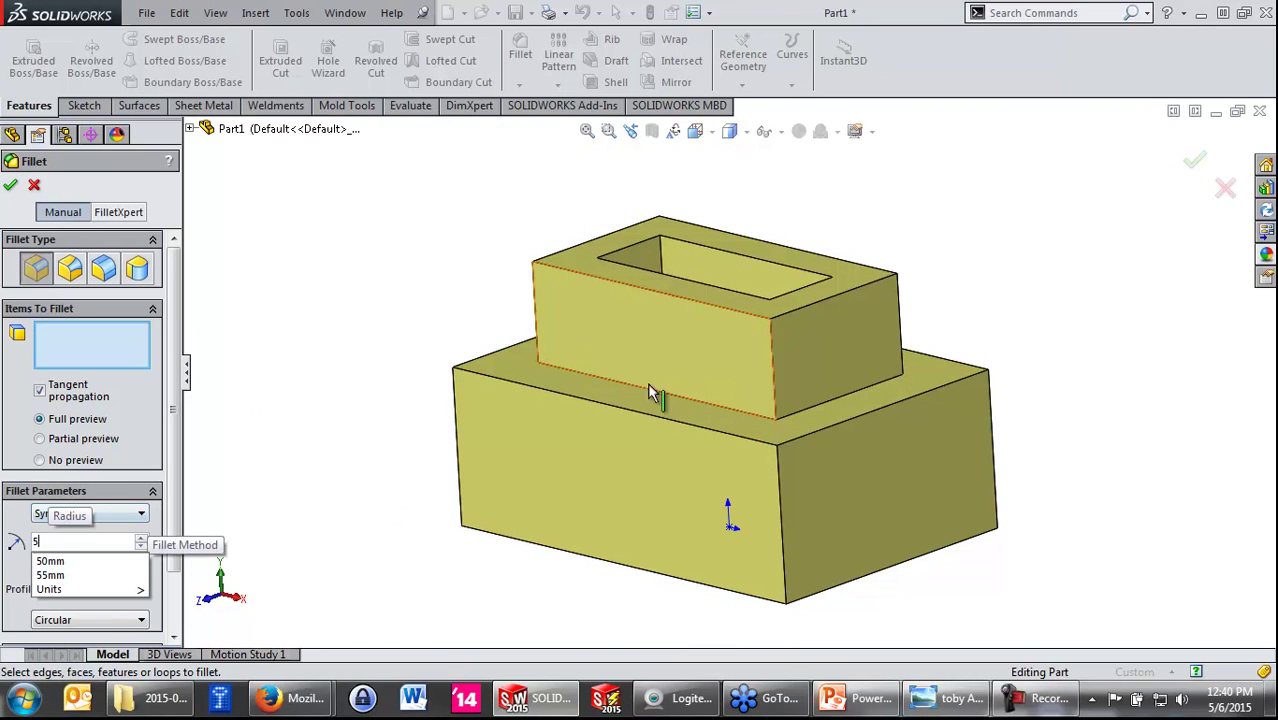
{"action": "key", "text": "Return"}
{"action": "left_click", "coordinate": [780, 520]}
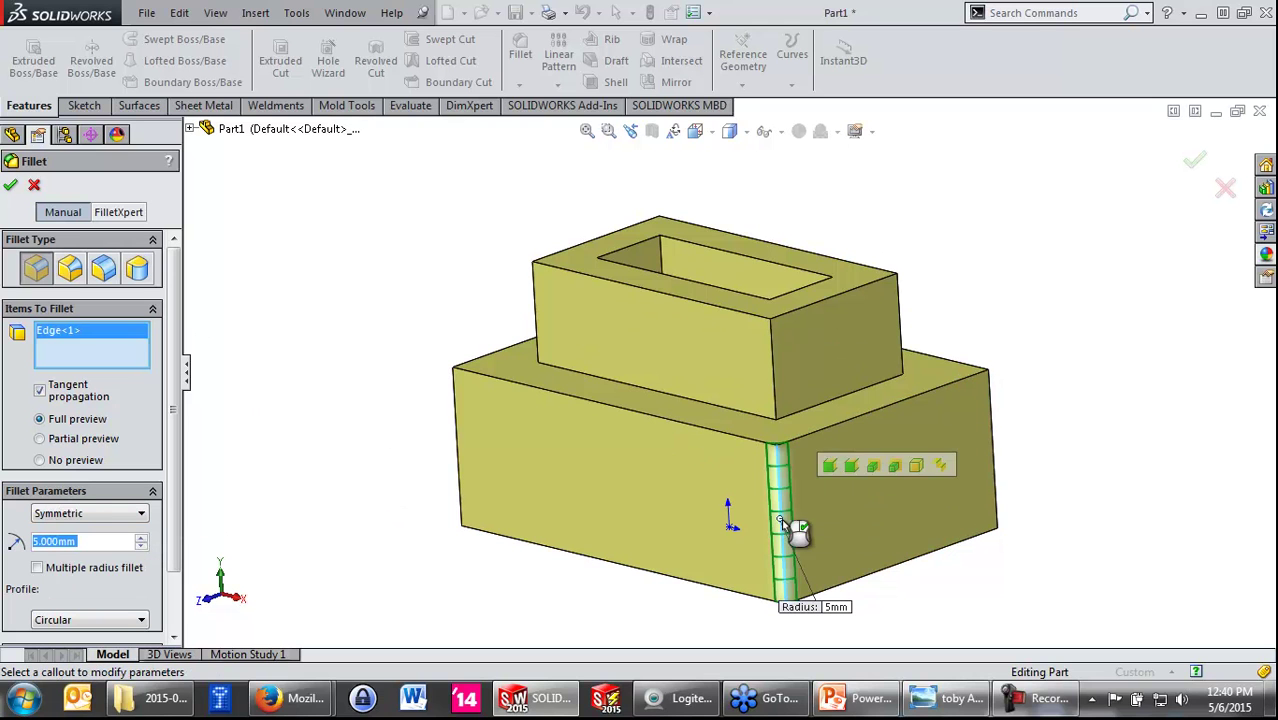
{"action": "left_click", "coordinate": [851, 467]}
{"action": "middle_click_drag", "start_coordinate": [1040, 591], "coordinate": [1040, 619]}
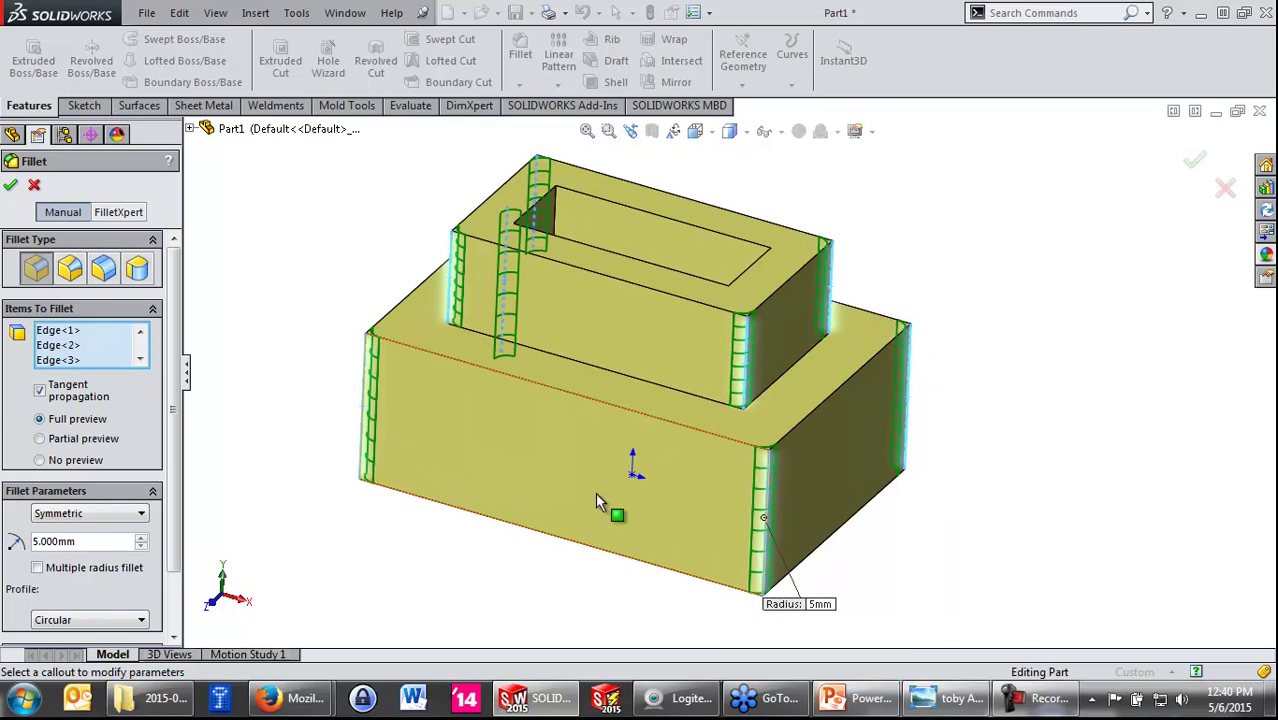
Step: Apply Fillet1 at 10 mm and roll the part back to just the base block
{"action": "type", "text": "10"}
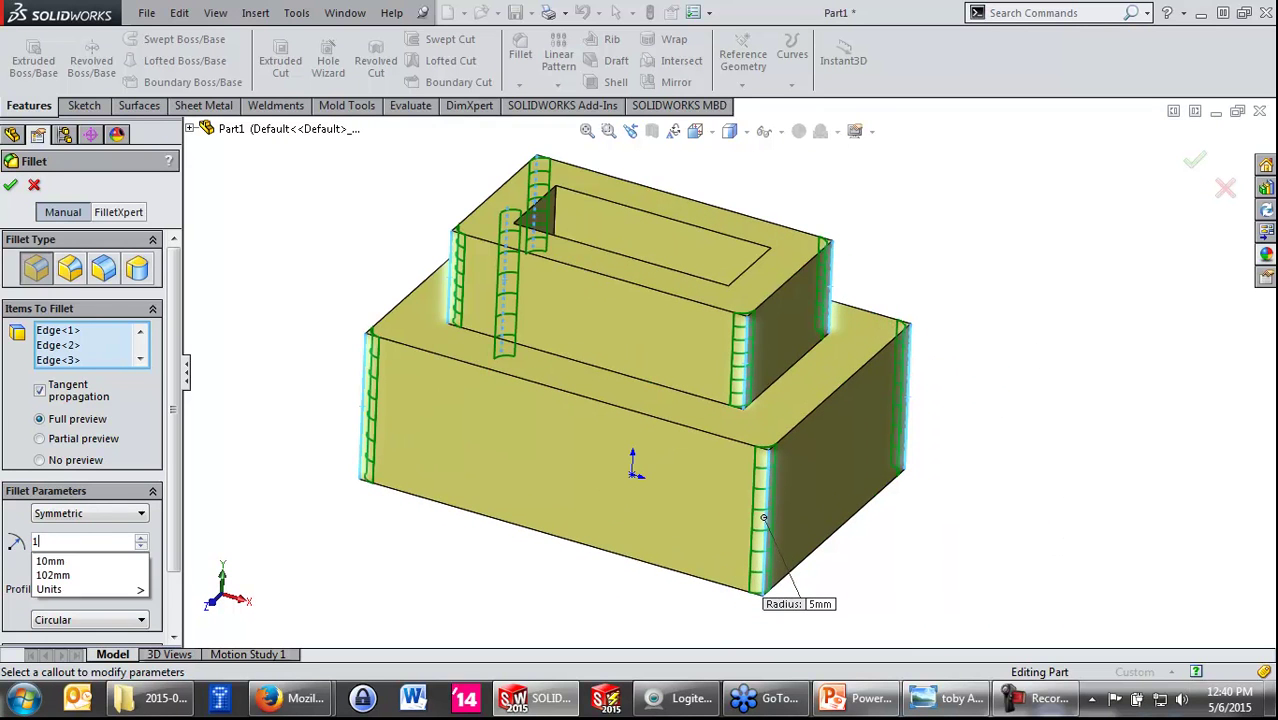
{"action": "key", "text": "Return"}
{"action": "key", "text": "Return"}
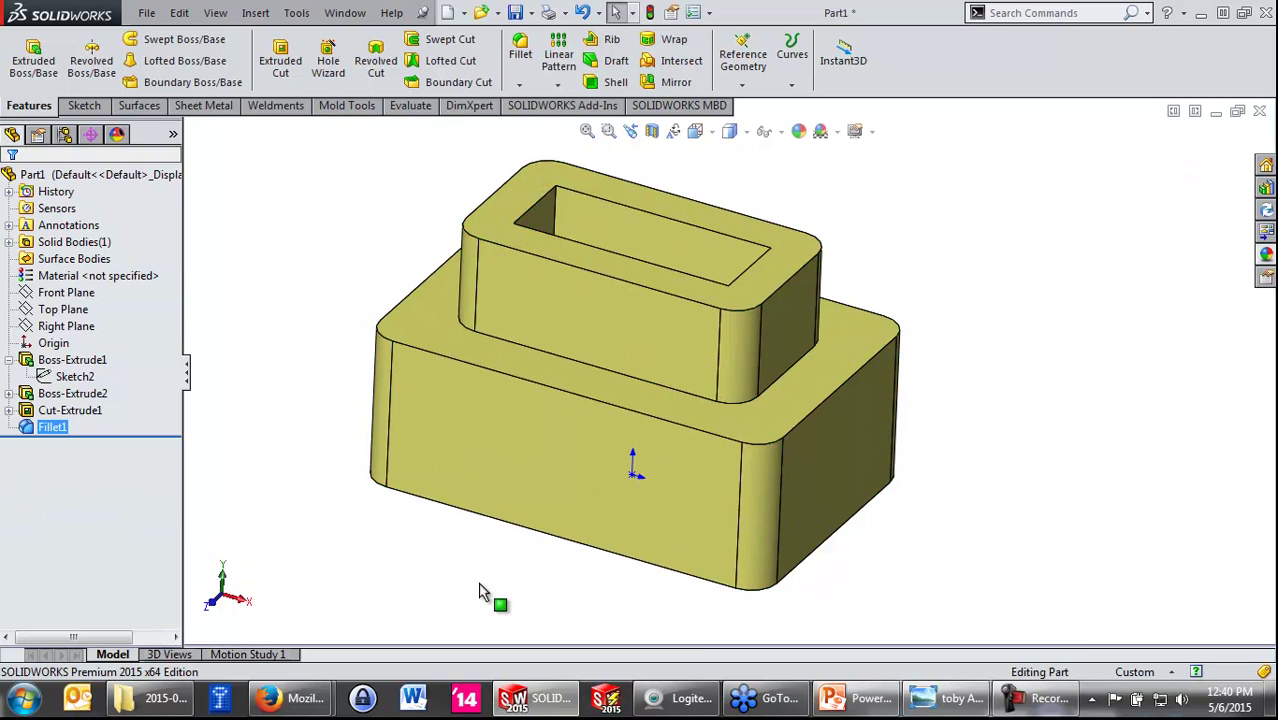
{"action": "mouse_move", "coordinate": [1034, 285]}
{"action": "middle_mouse_down"}
{"action": "mouse_move", "coordinate": [1044, 338]}
{"action": "mouse_move", "coordinate": [1046, 318]}
{"action": "mouse_move", "coordinate": [993, 328]}
{"action": "middle_mouse_up"}
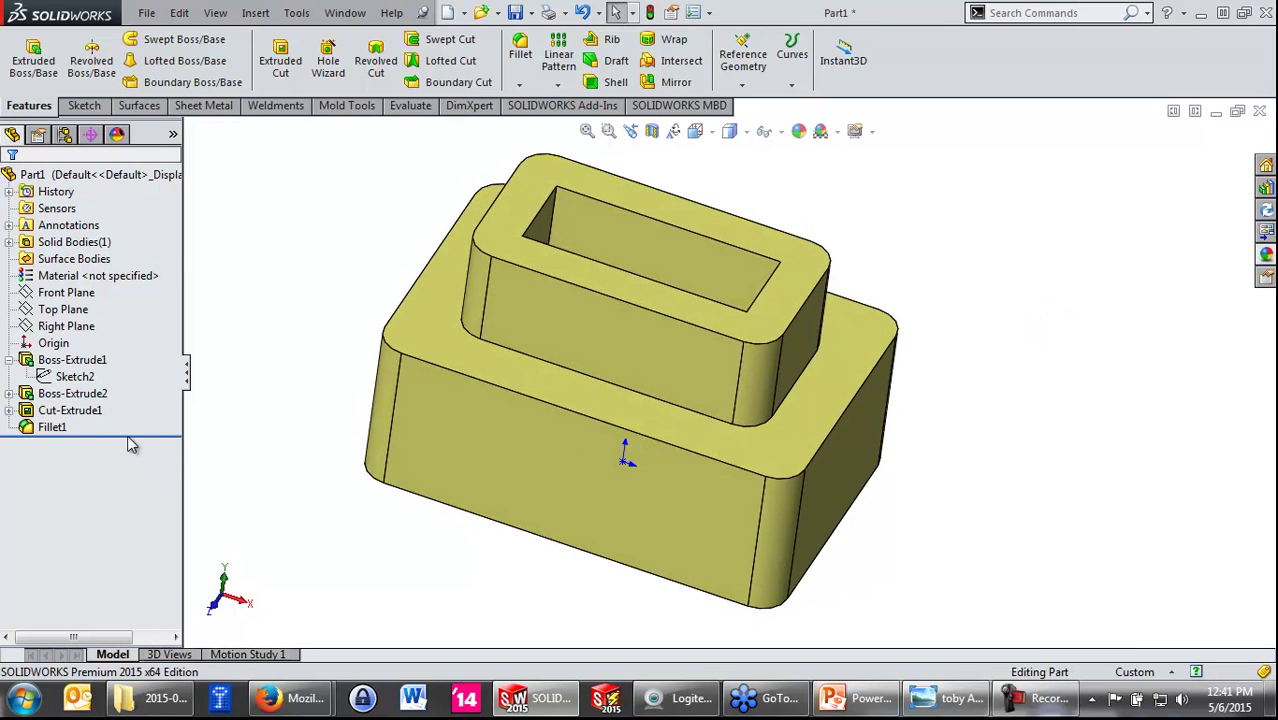
{"action": "left_click_drag", "start_coordinate": [145, 433], "coordinate": [150, 386]}
Step: Create a multiple-radius fillet on two opposite base edges, one edge at 35 mm
{"action": "middle_click_drag", "start_coordinate": [428, 320], "coordinate": [417, 271]}
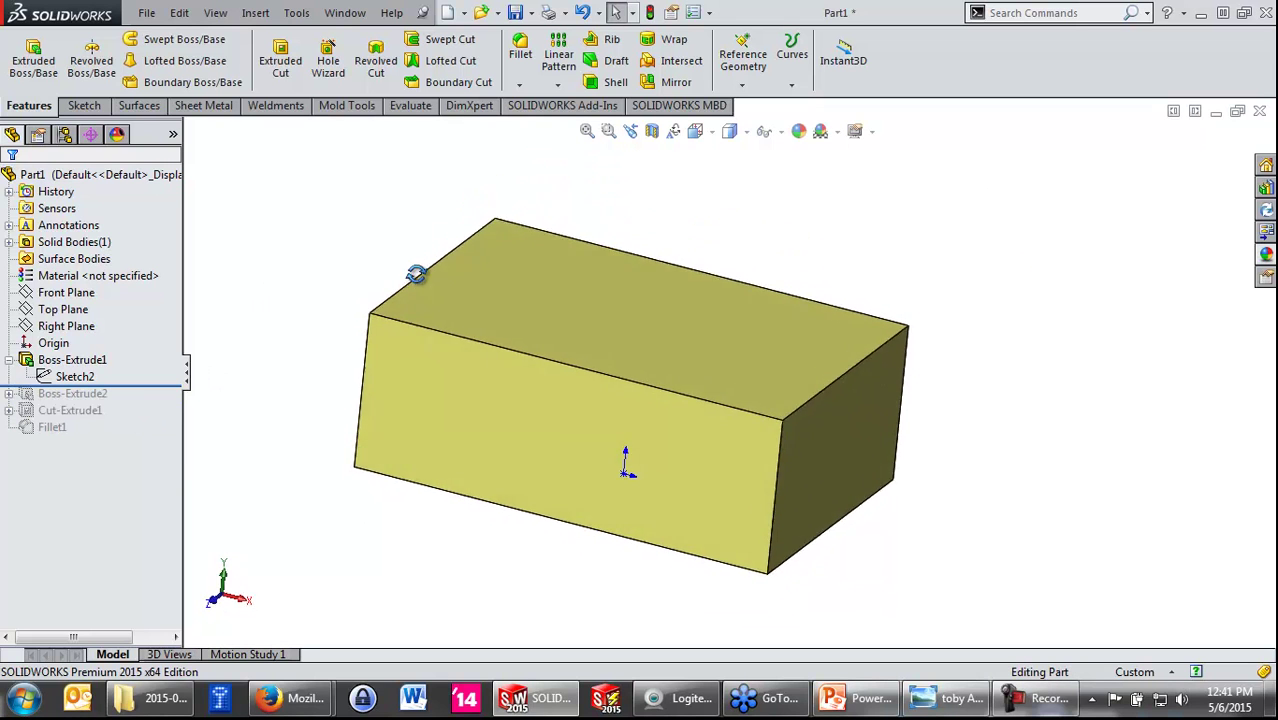
{"action": "left_click", "coordinate": [519, 50]}
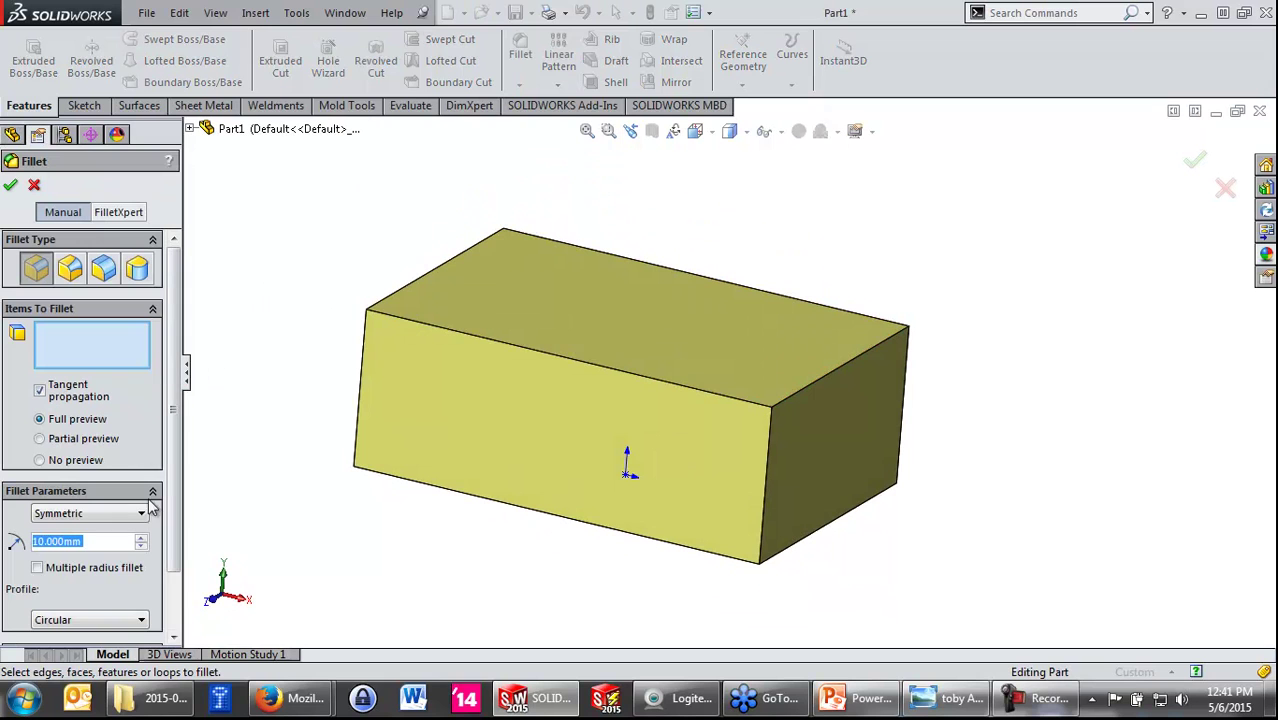
{"action": "left_click", "coordinate": [37, 567]}
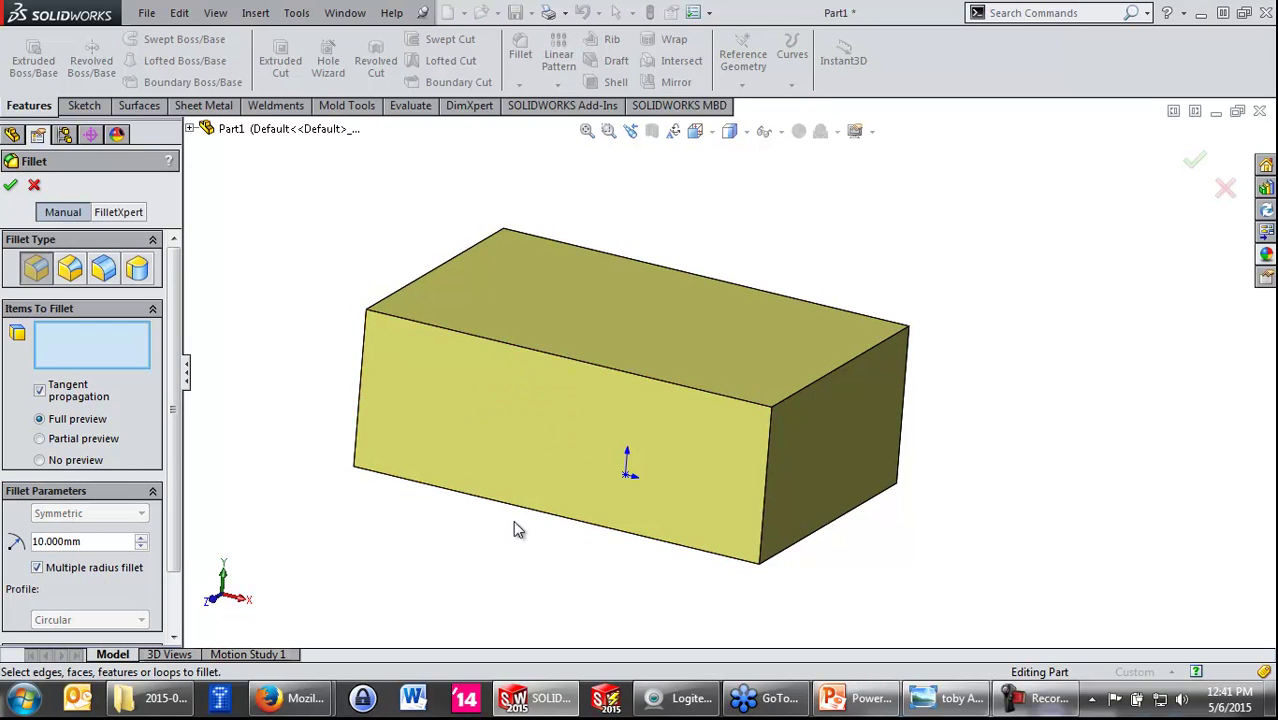
{"action": "left_click_drag", "start_coordinate": [176, 522], "coordinate": [186, 588]}
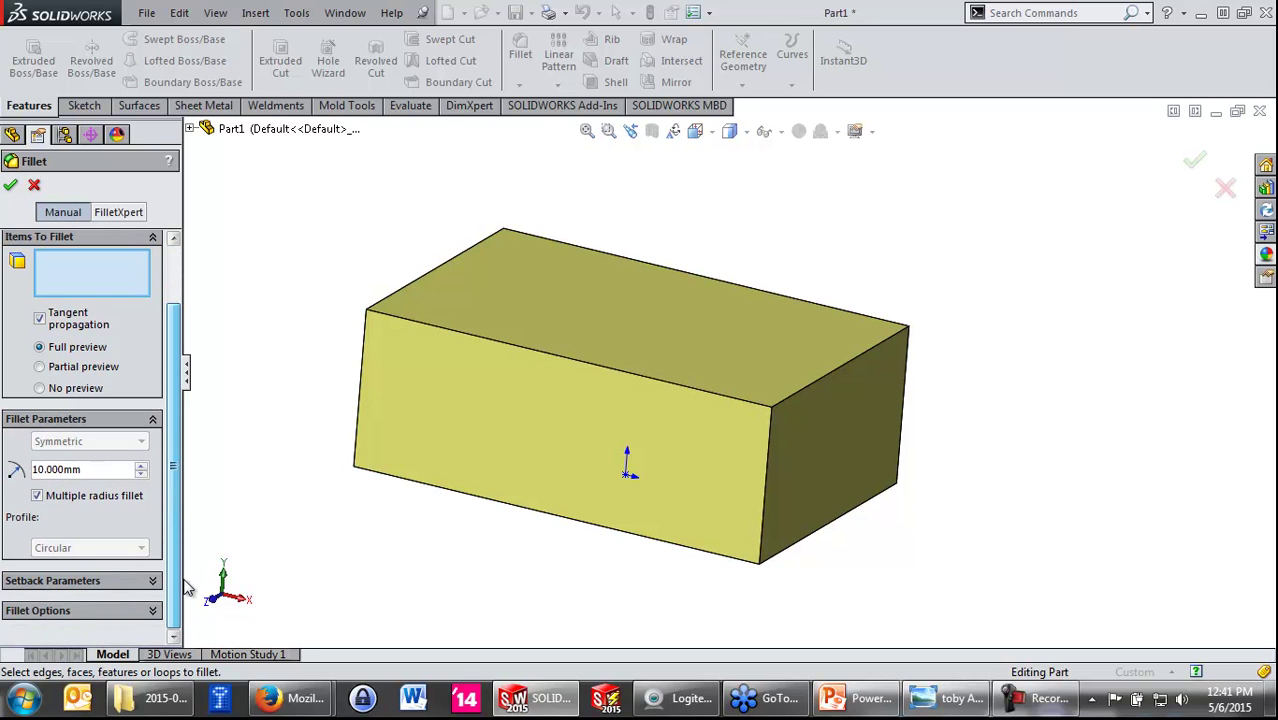
{"action": "left_click", "coordinate": [425, 277]}
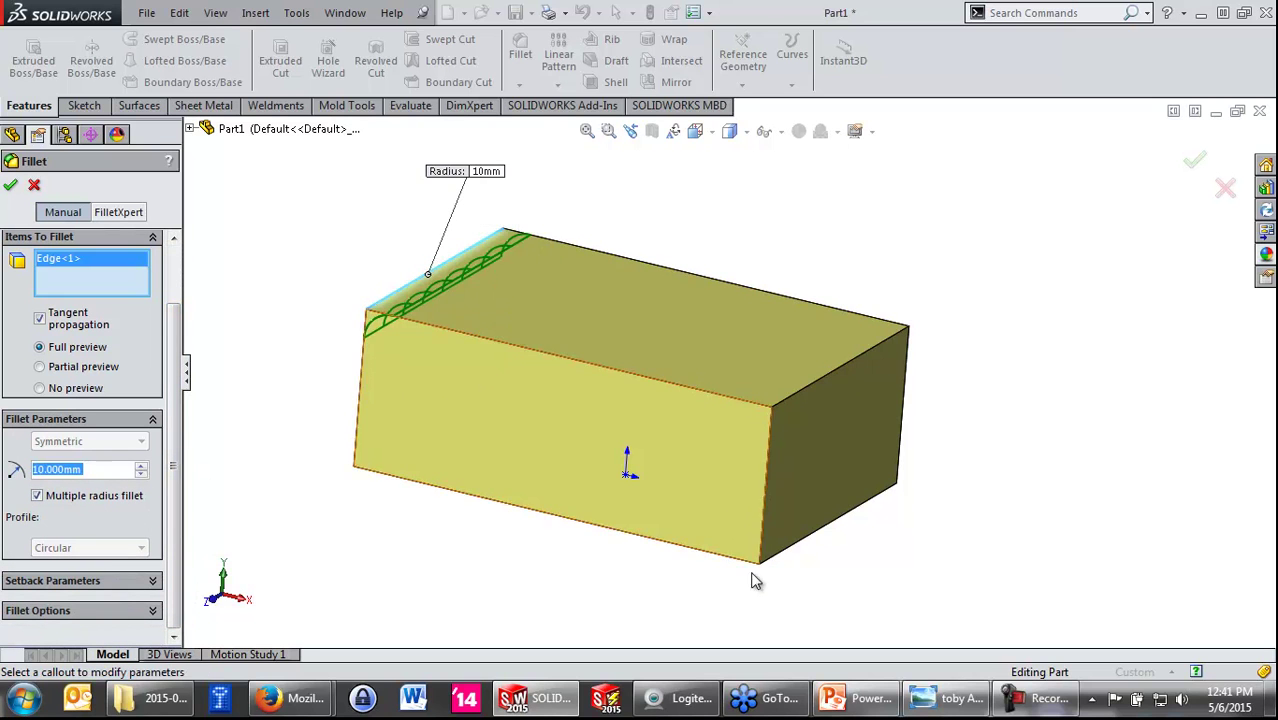
{"action": "left_click", "coordinate": [801, 540]}
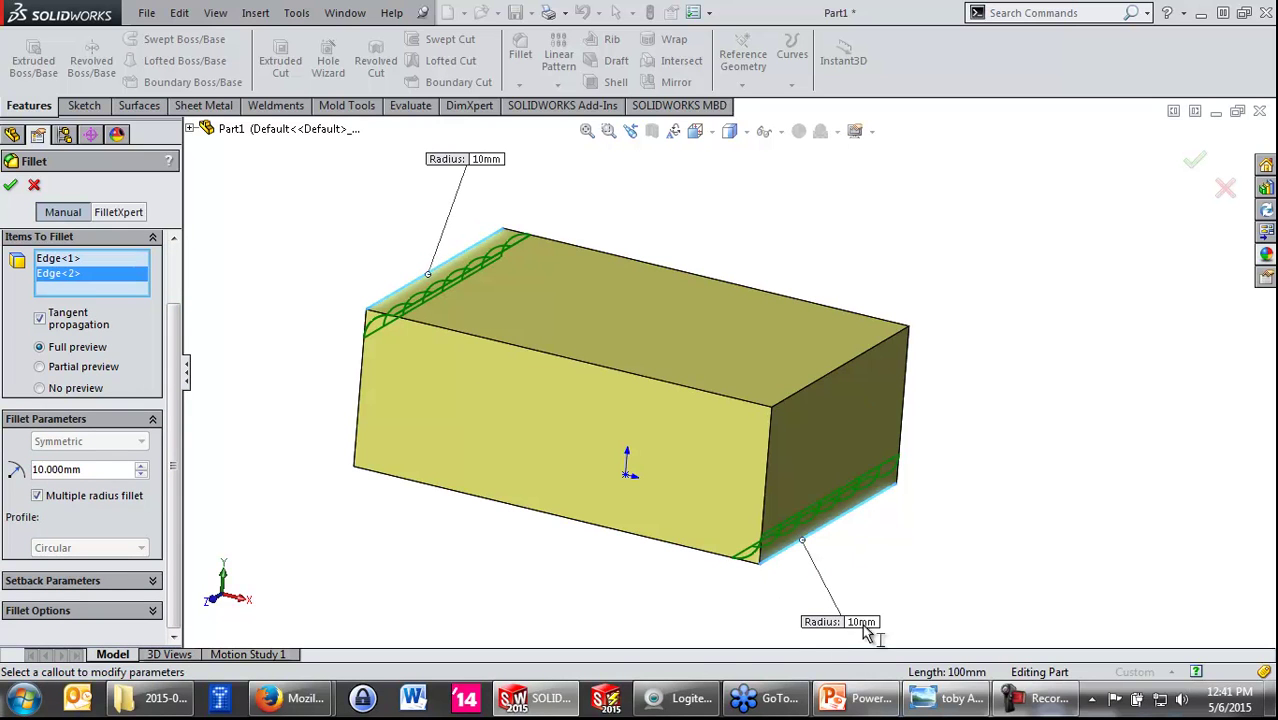
{"action": "left_click", "coordinate": [863, 624]}
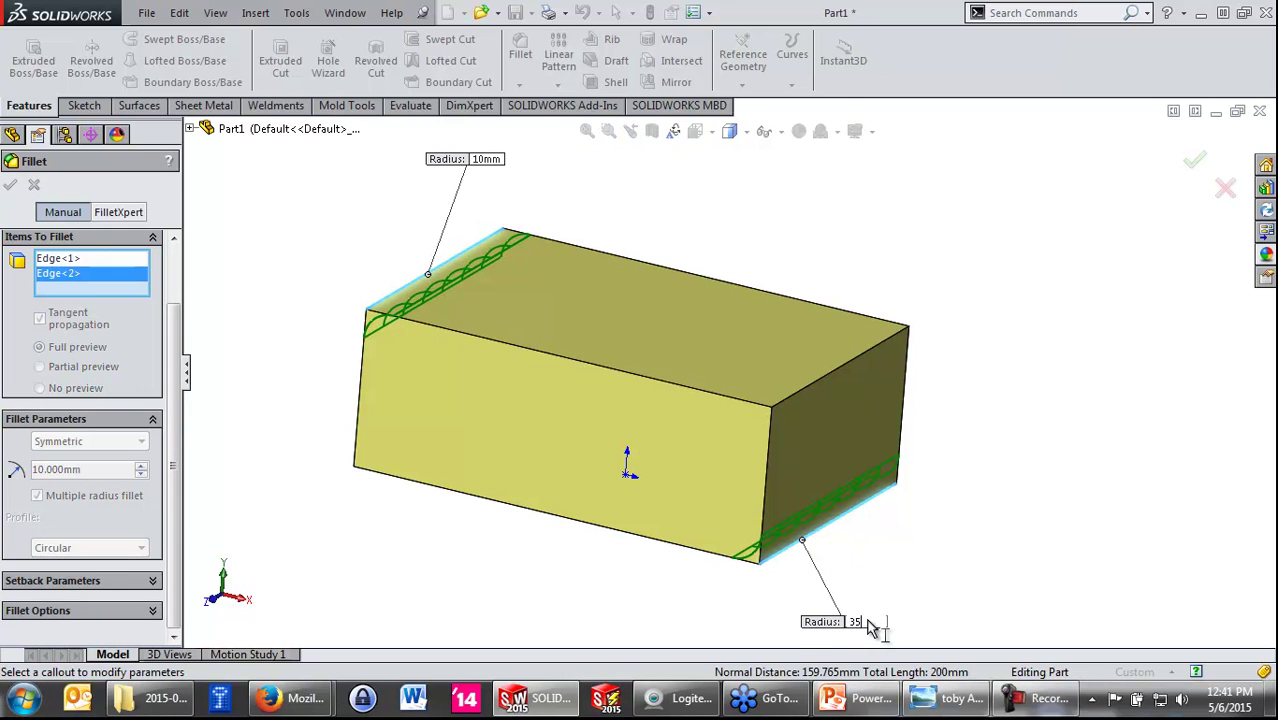
{"action": "key", "text": "Return"}
{"action": "key", "text": "Return"}
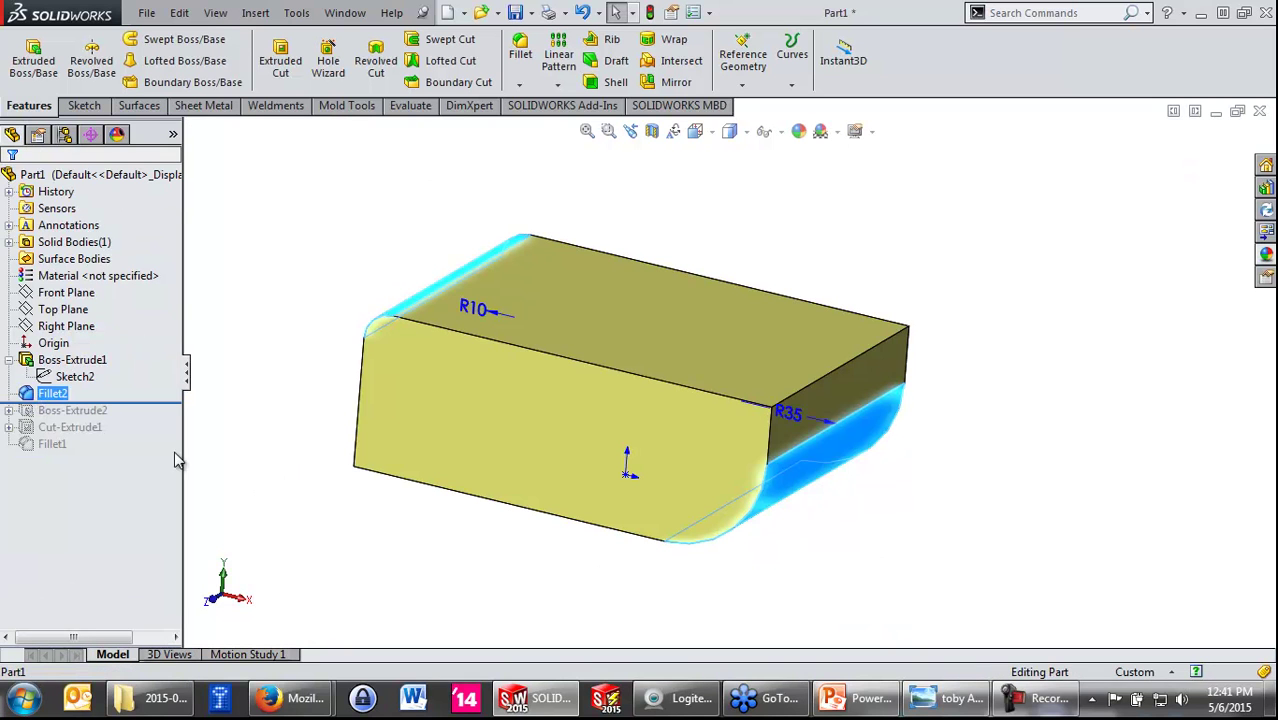
Step: Move the R10 and R35 callouts clear, apply Fillet2, and reopen it for editing
{"action": "left_click_drag", "start_coordinate": [390, 243], "coordinate": [342, 214]}
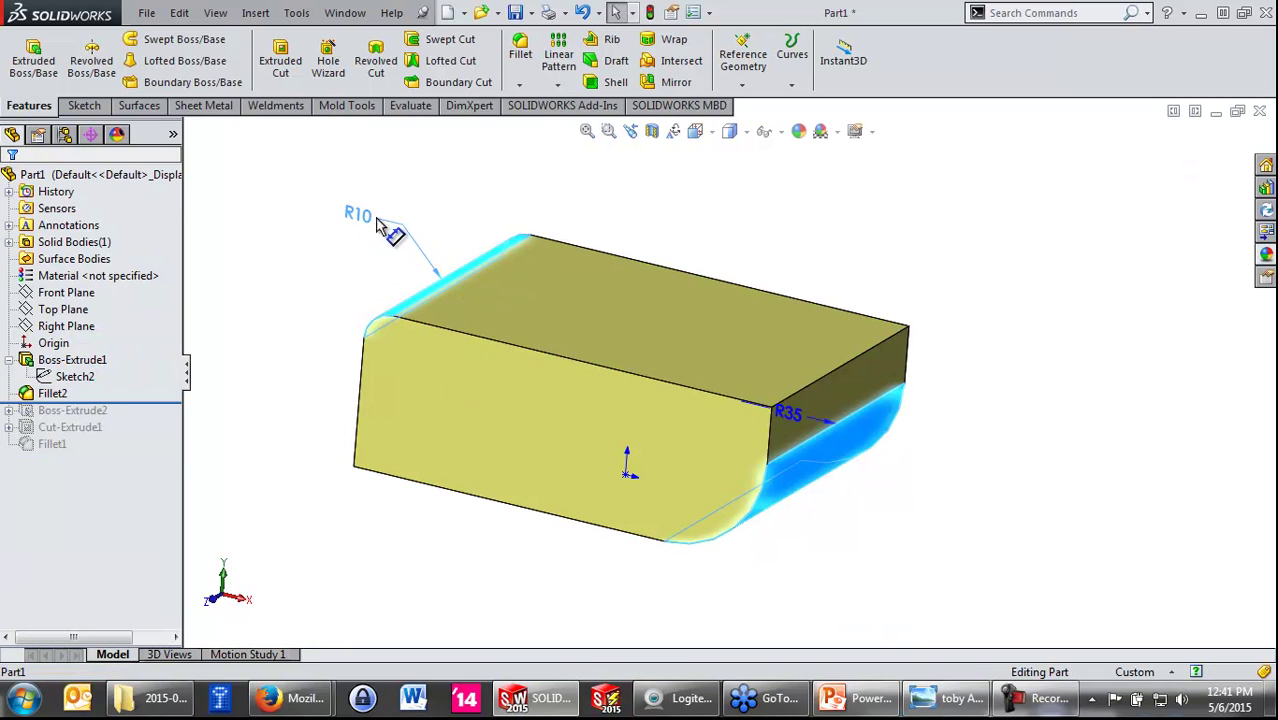
{"action": "left_click_drag", "start_coordinate": [793, 422], "coordinate": [915, 517]}
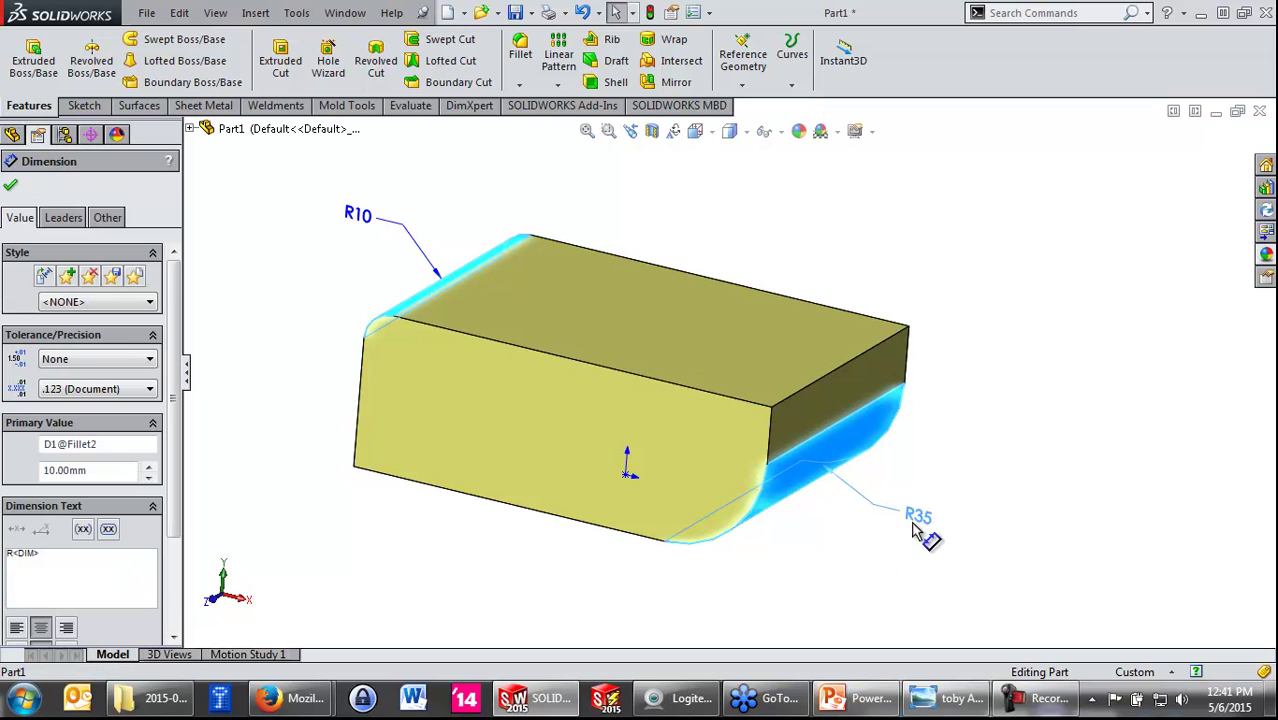
{"action": "left_click", "coordinate": [328, 280]}
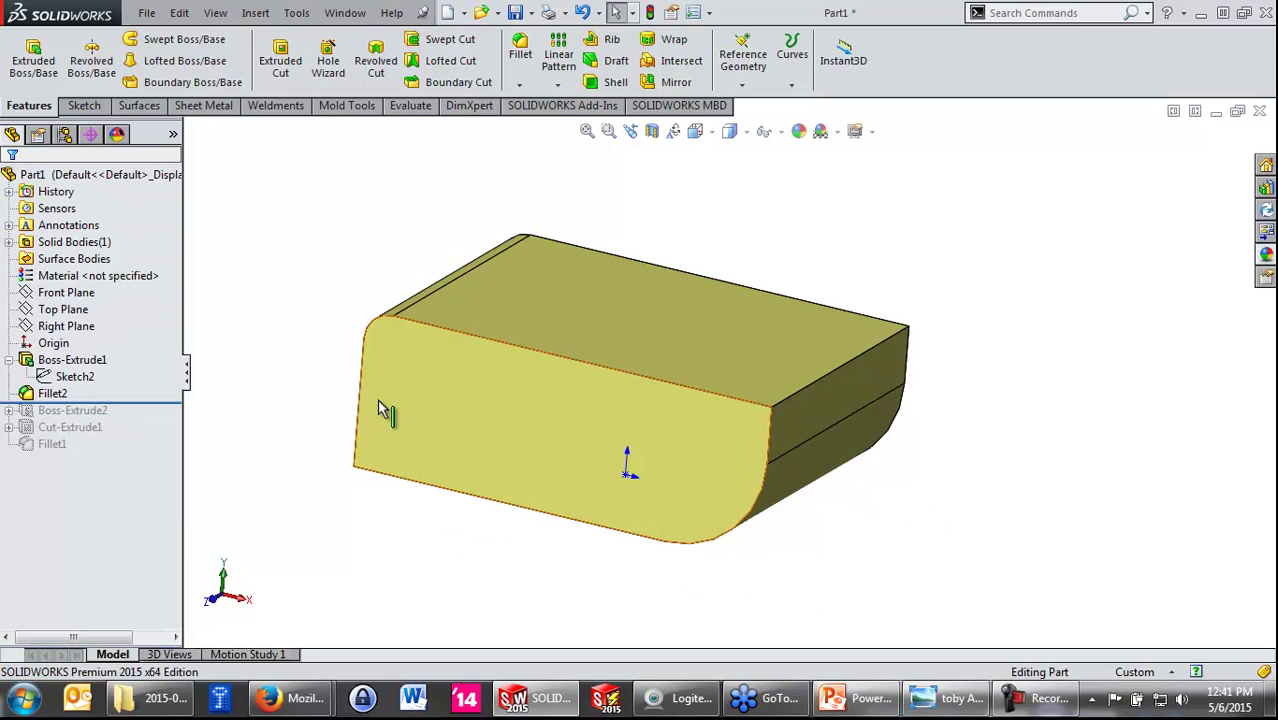
{"action": "right_click", "coordinate": [44, 396]}
{"action": "left_click", "coordinate": [50, 300]}
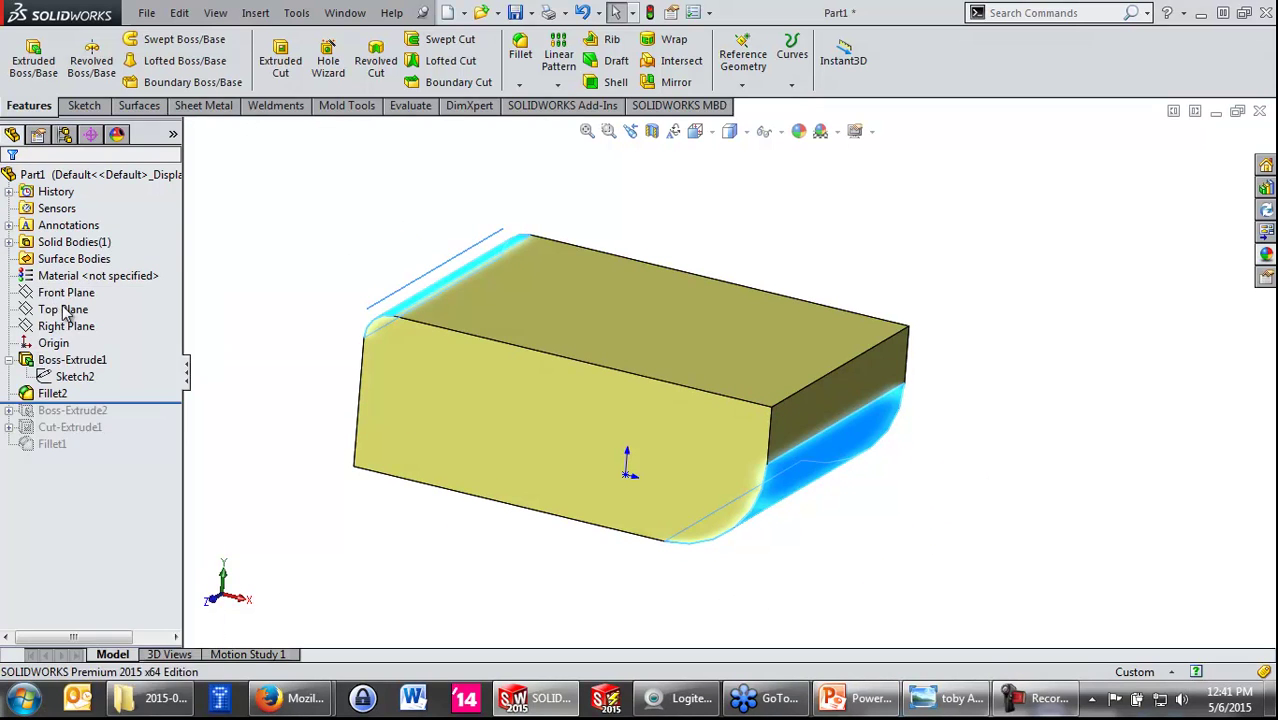
Step: Replace Fillet2's edges with the three edges meeting at the front-right top corner
{"action": "right_click", "coordinate": [106, 250]}
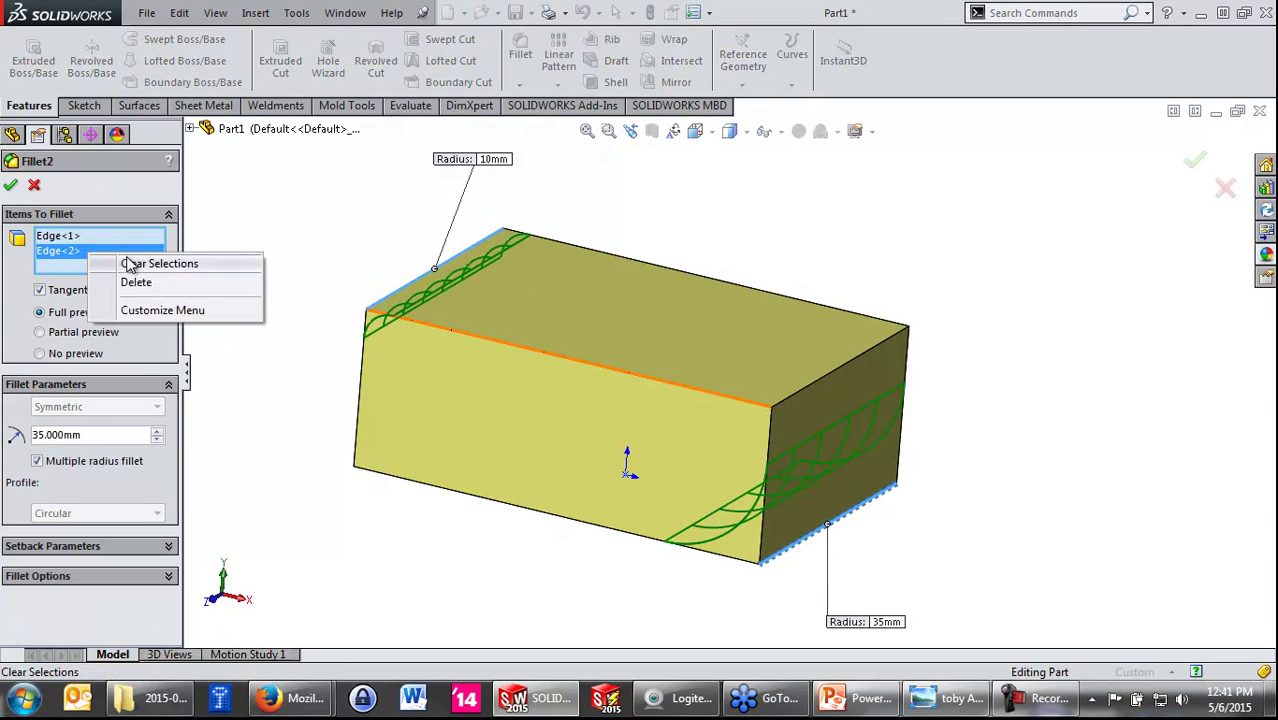
{"action": "left_click", "coordinate": [126, 262]}
{"action": "left_click", "coordinate": [567, 364]}
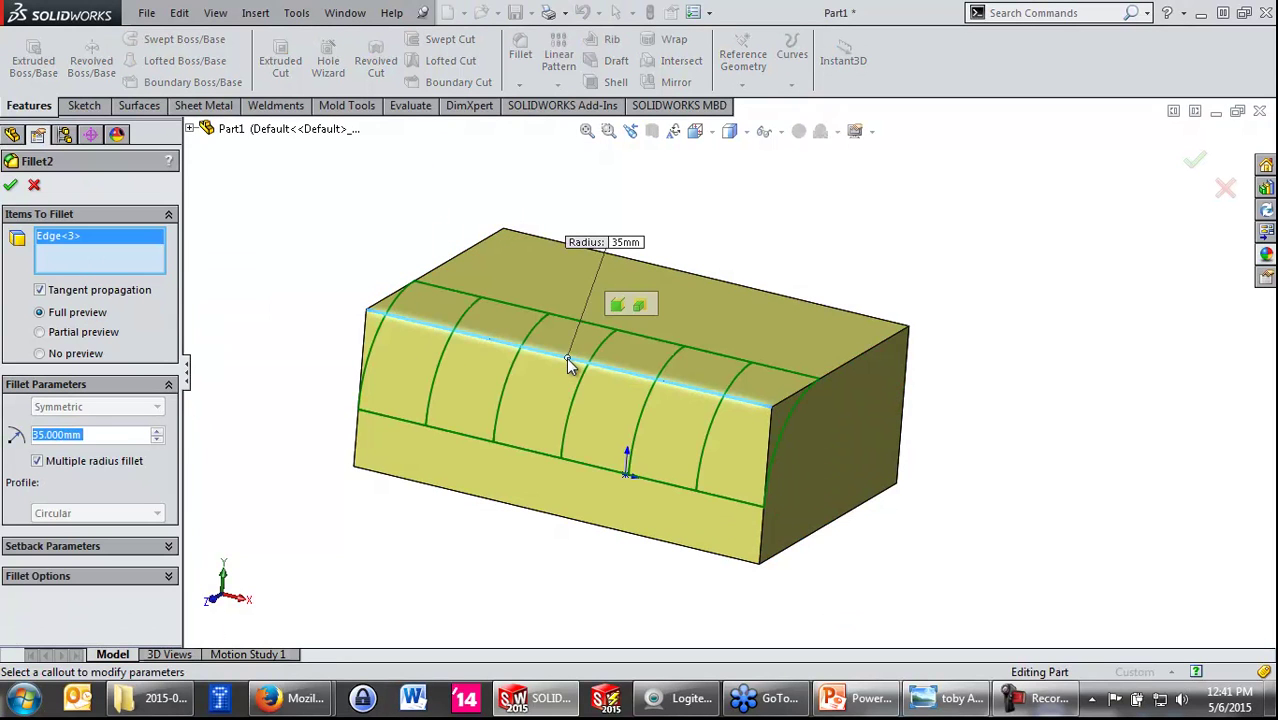
{"action": "left_click", "coordinate": [831, 372]}
{"action": "left_click", "coordinate": [760, 524]}
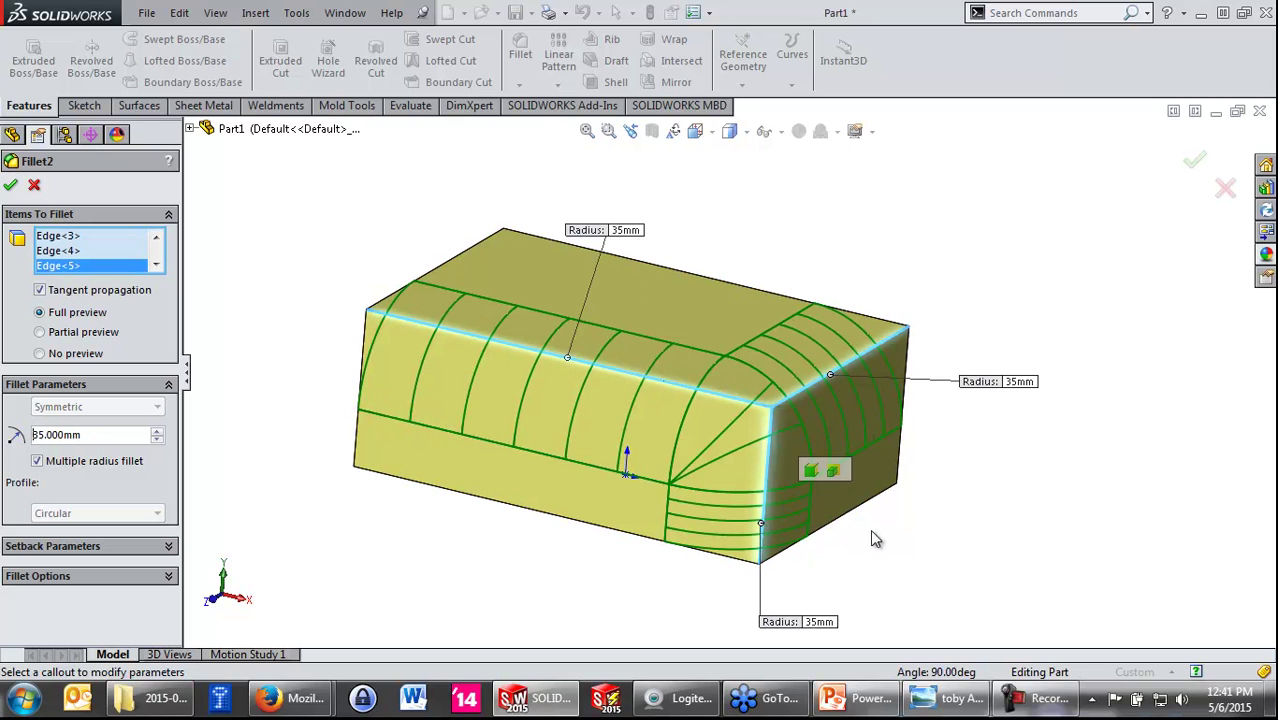
Step: Set the corner radii to 10 mm vertical, 20 mm right top, 5 mm top front
{"action": "left_click", "coordinate": [829, 623]}
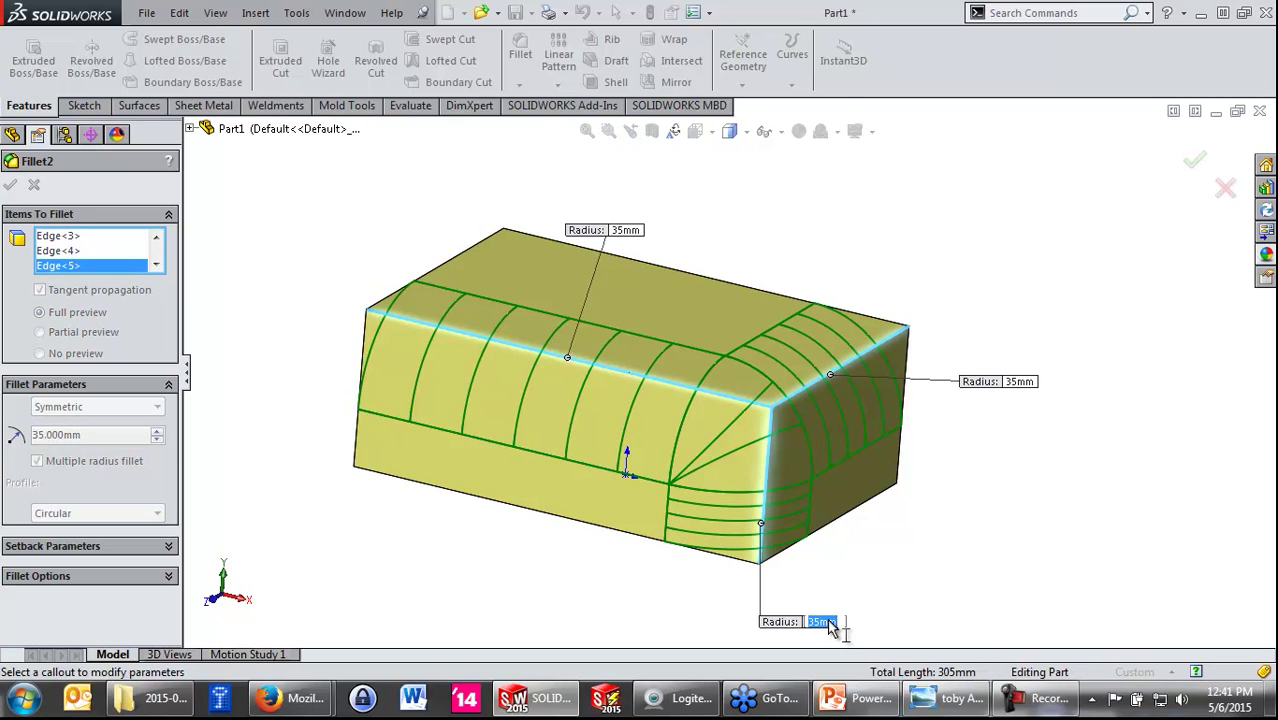
{"action": "type", "text": "10"}
{"action": "key", "text": "Return"}
{"action": "left_click", "coordinate": [1026, 385]}
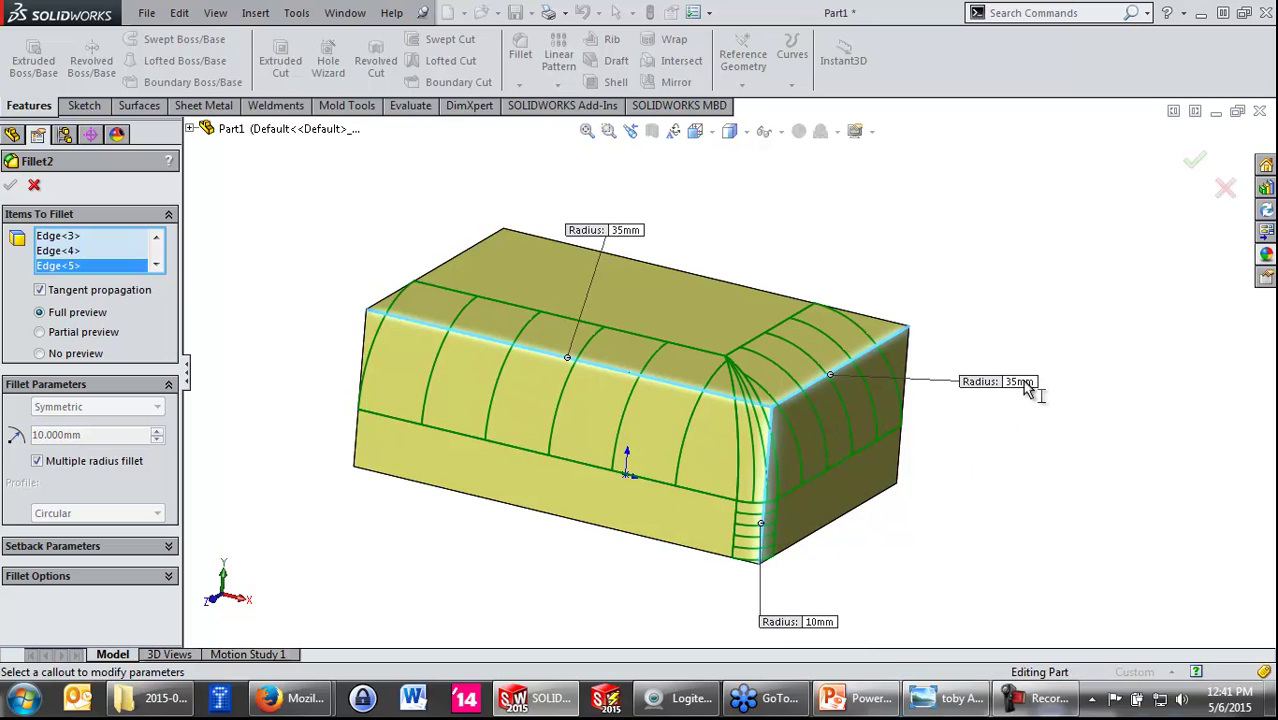
{"action": "type", "text": "20"}
{"action": "key", "text": "Return"}
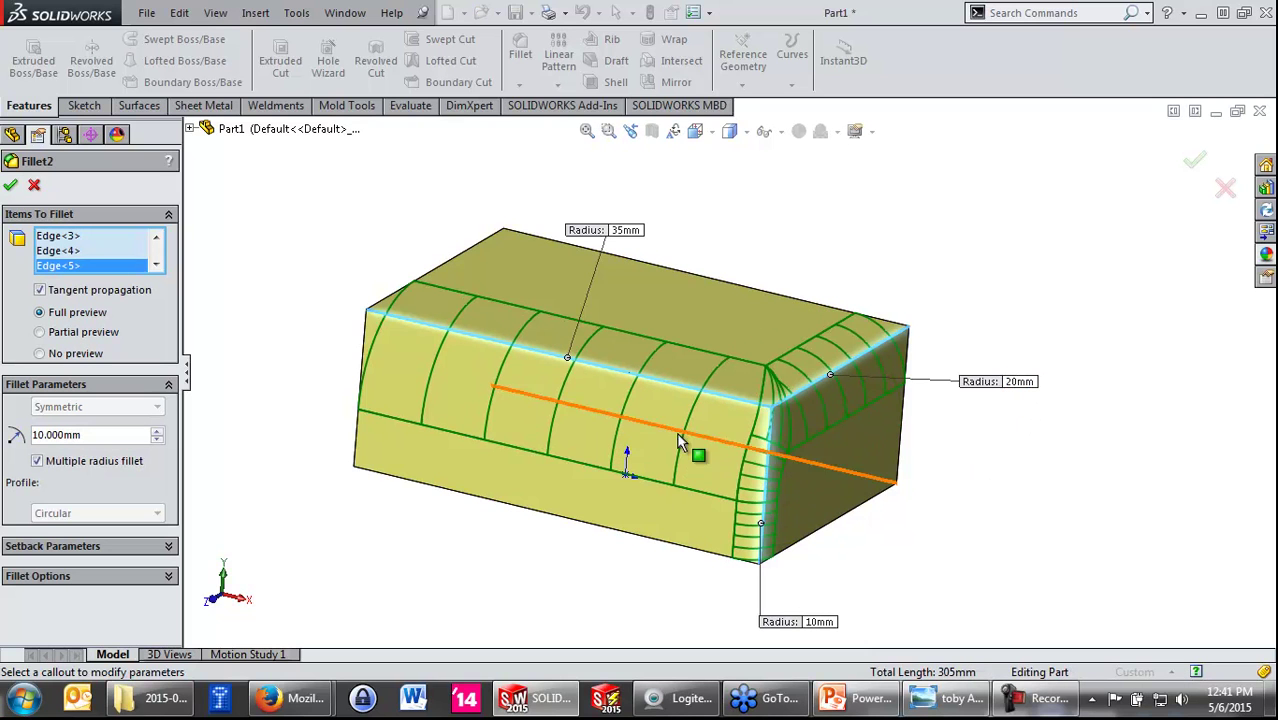
{"action": "left_click", "coordinate": [628, 231]}
{"action": "type", "text": "5"}
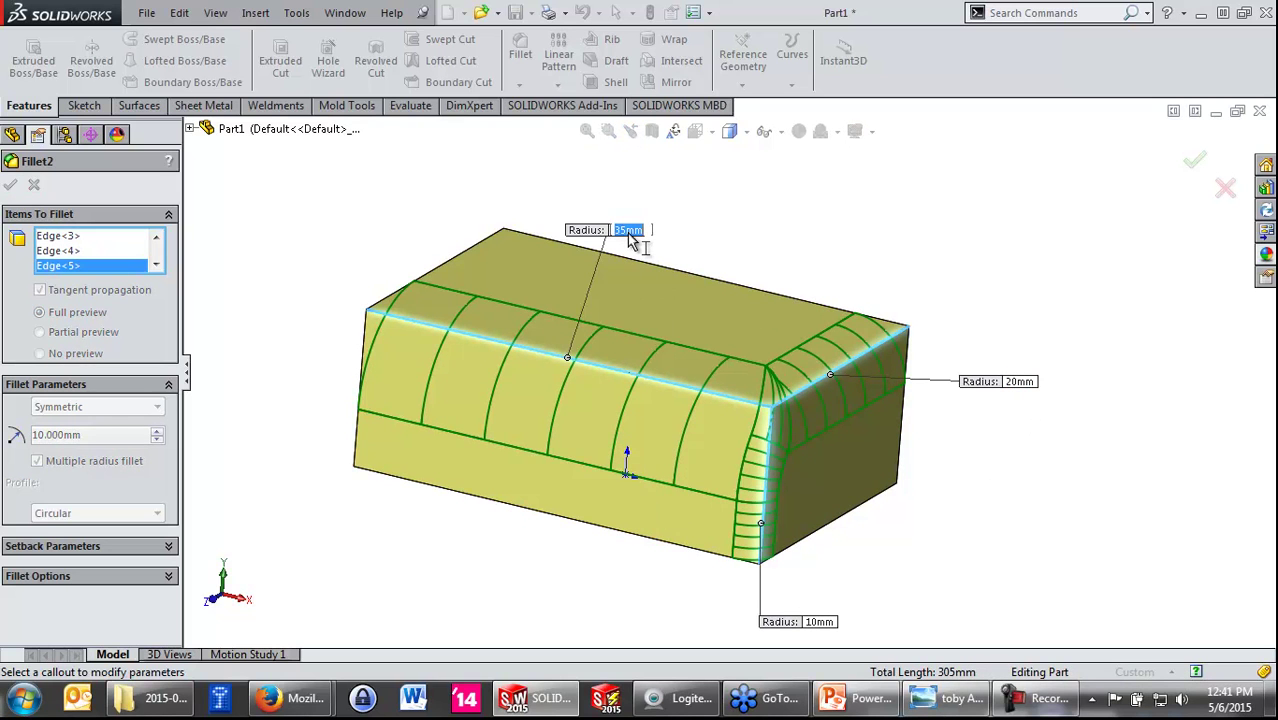
{"action": "key", "text": "Return"}
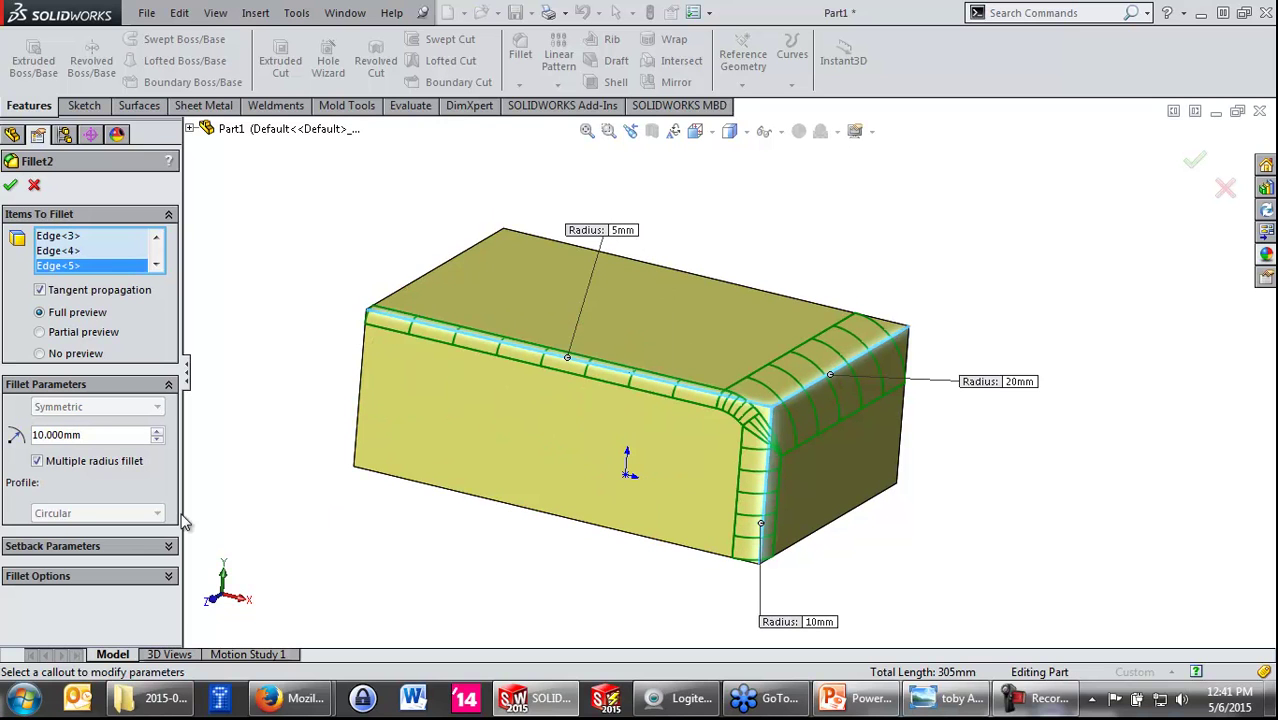
{"action": "left_click", "coordinate": [135, 550]}
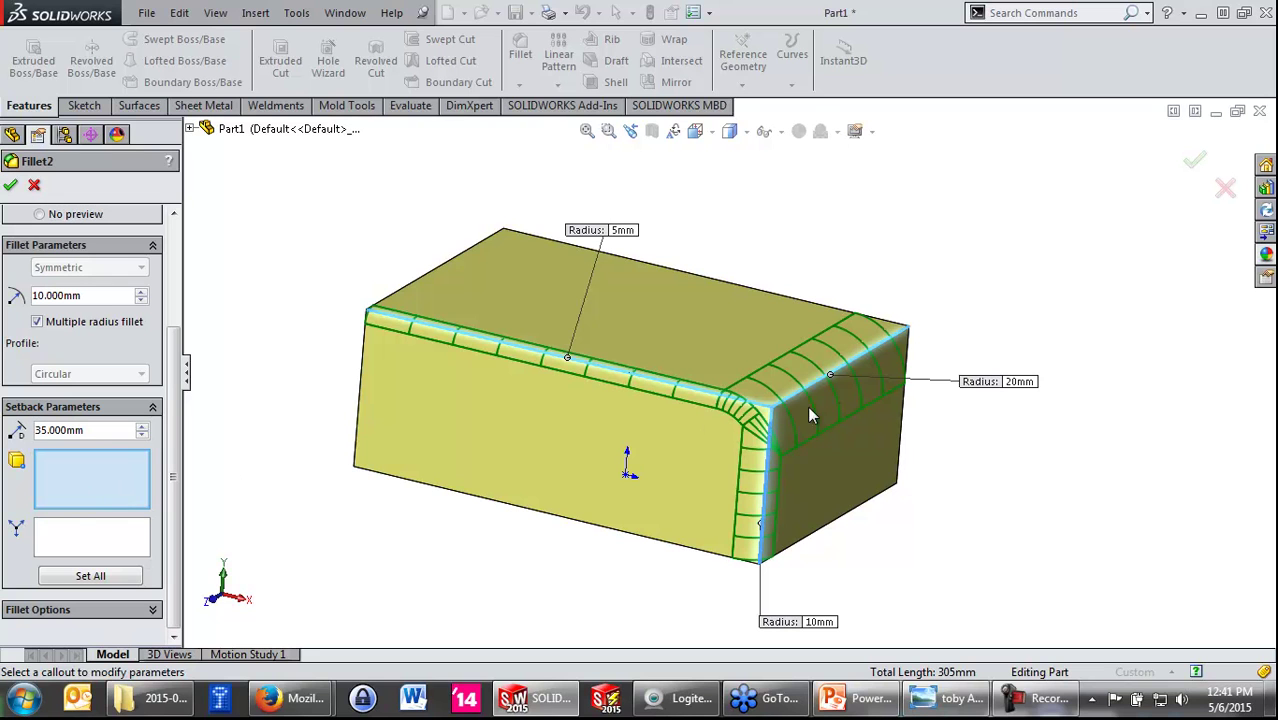
Step: Give the corner vertex setbacks of 15, 20 and 25 mm and commit Fillet2
{"action": "left_click", "coordinate": [772, 407]}
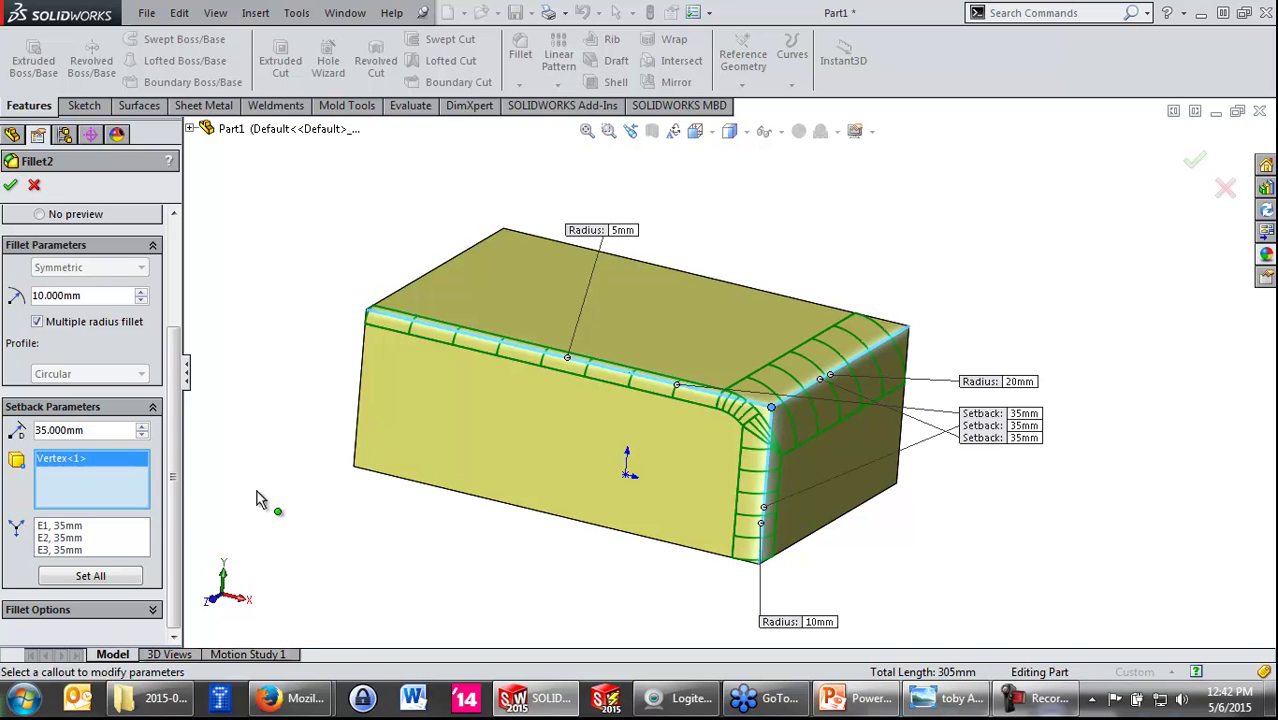
{"action": "left_click", "coordinate": [1040, 418]}
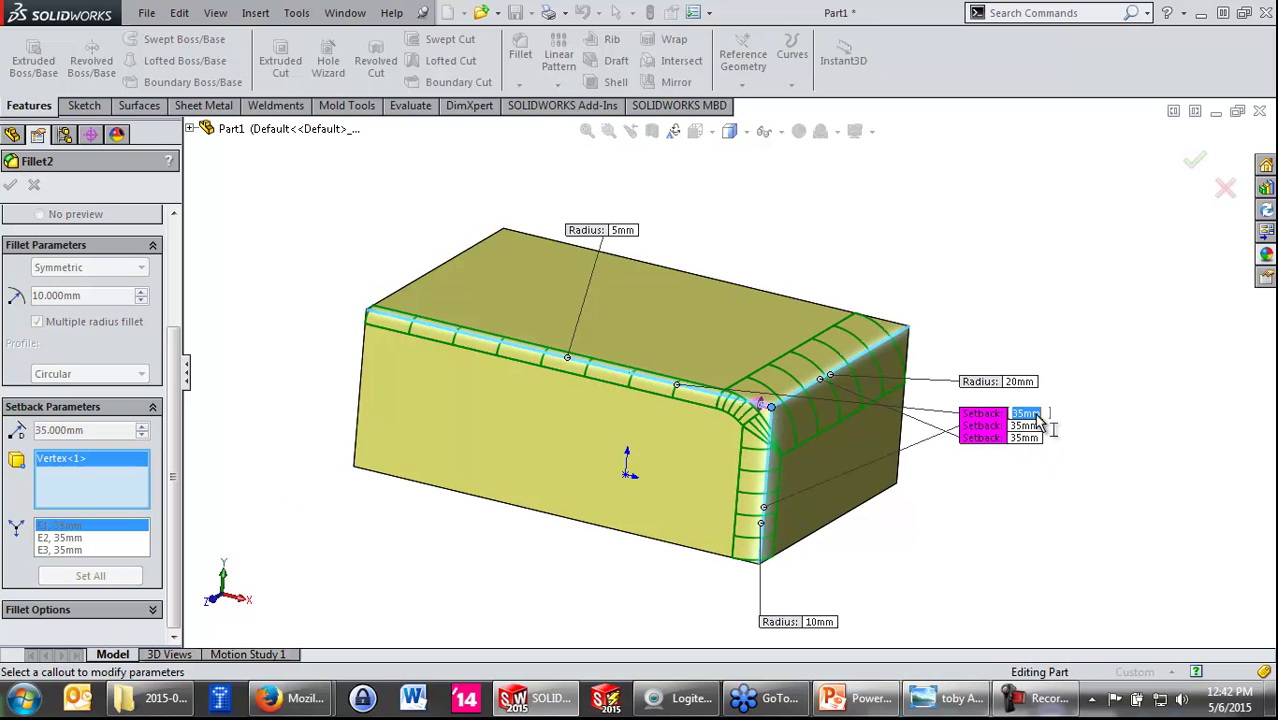
{"action": "type", "text": "15"}
{"action": "key", "text": "Return"}
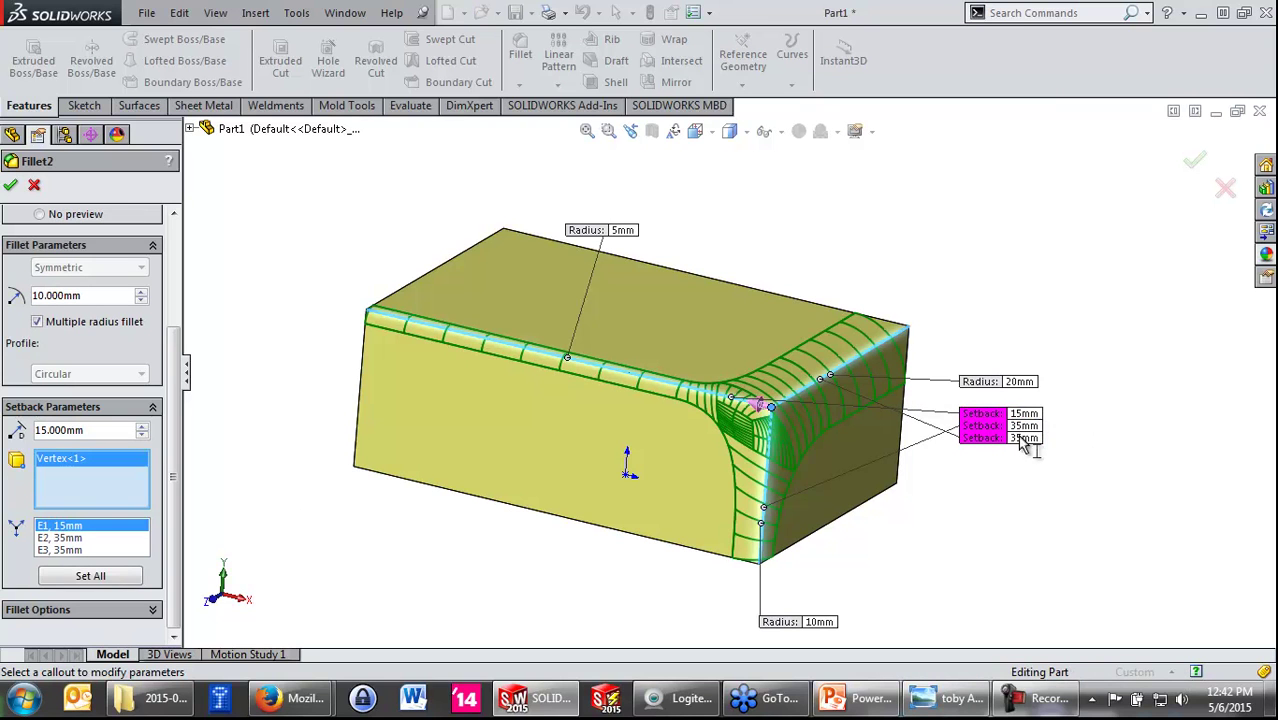
{"action": "left_click", "coordinate": [1026, 427]}
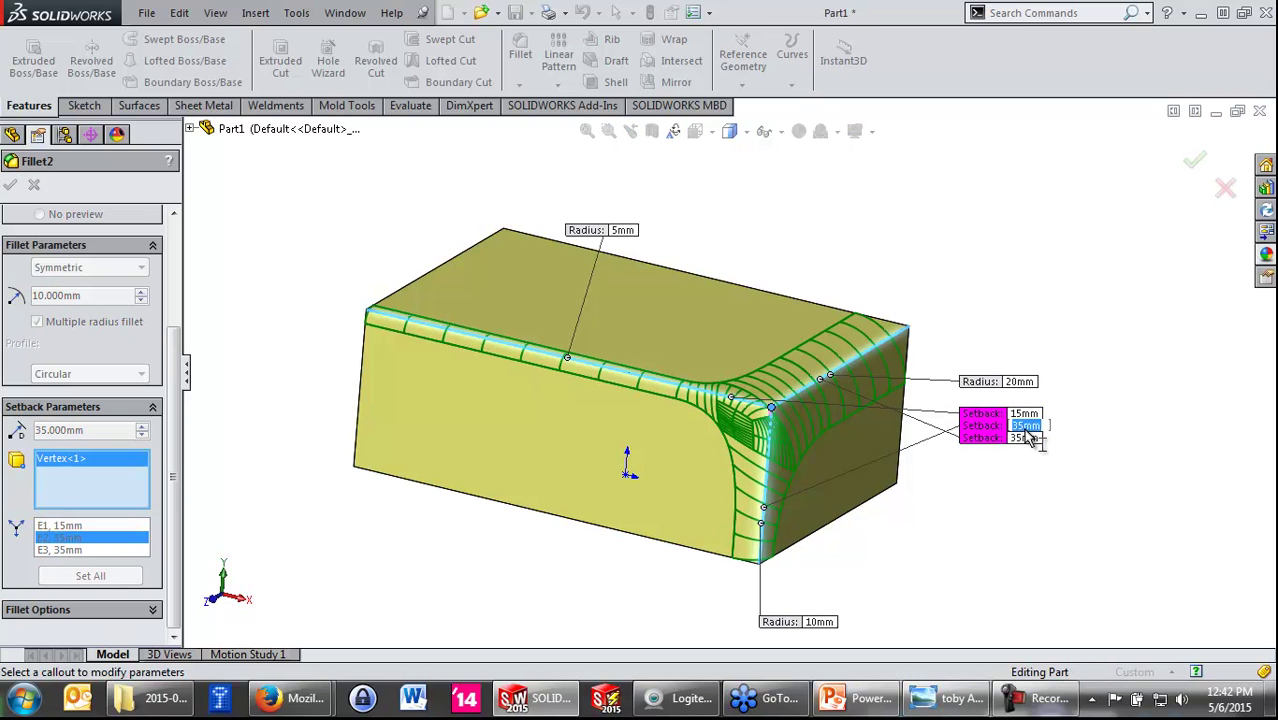
{"action": "type", "text": "20"}
{"action": "key", "text": "Return"}
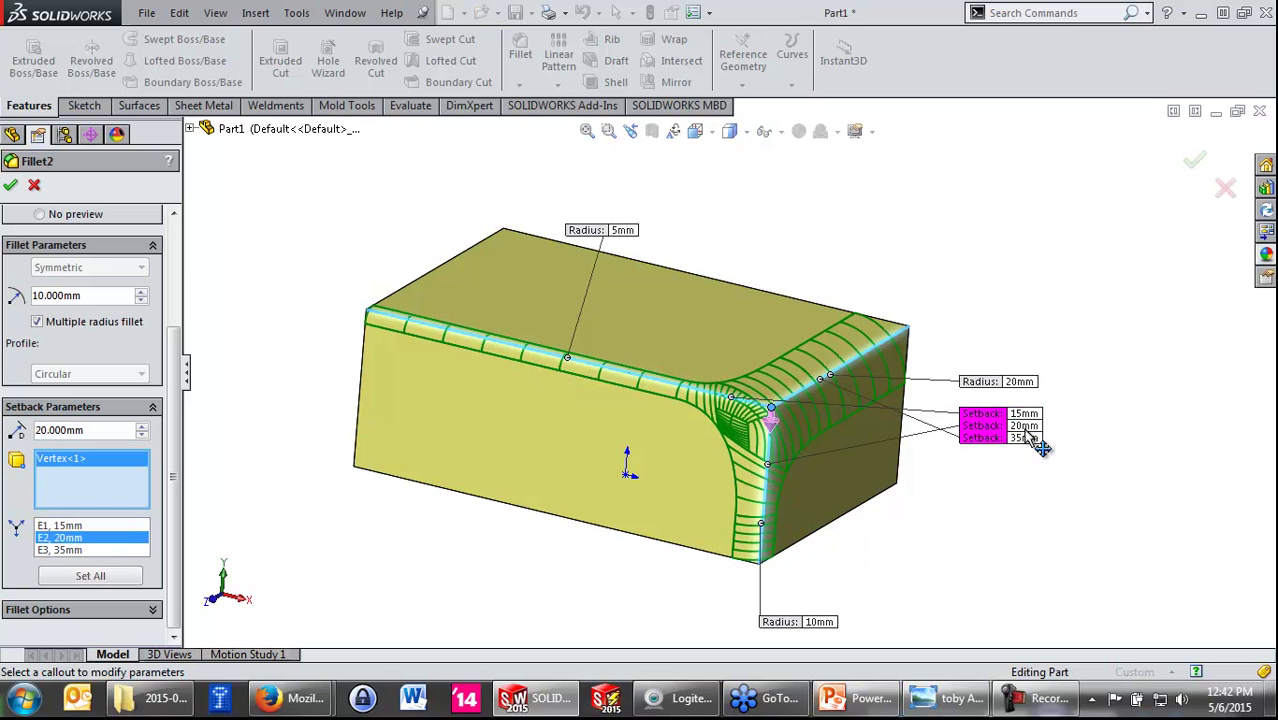
{"action": "left_click", "coordinate": [1027, 439]}
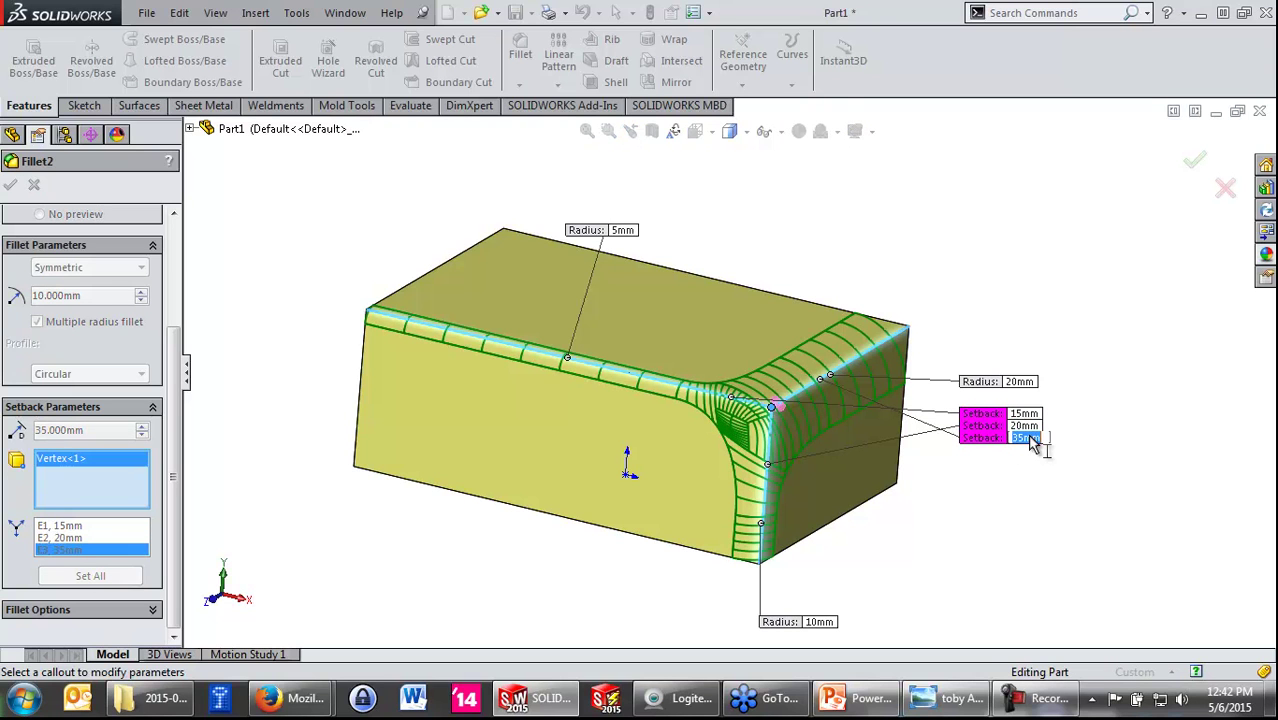
{"action": "type", "text": "25"}
{"action": "key", "text": "Return"}
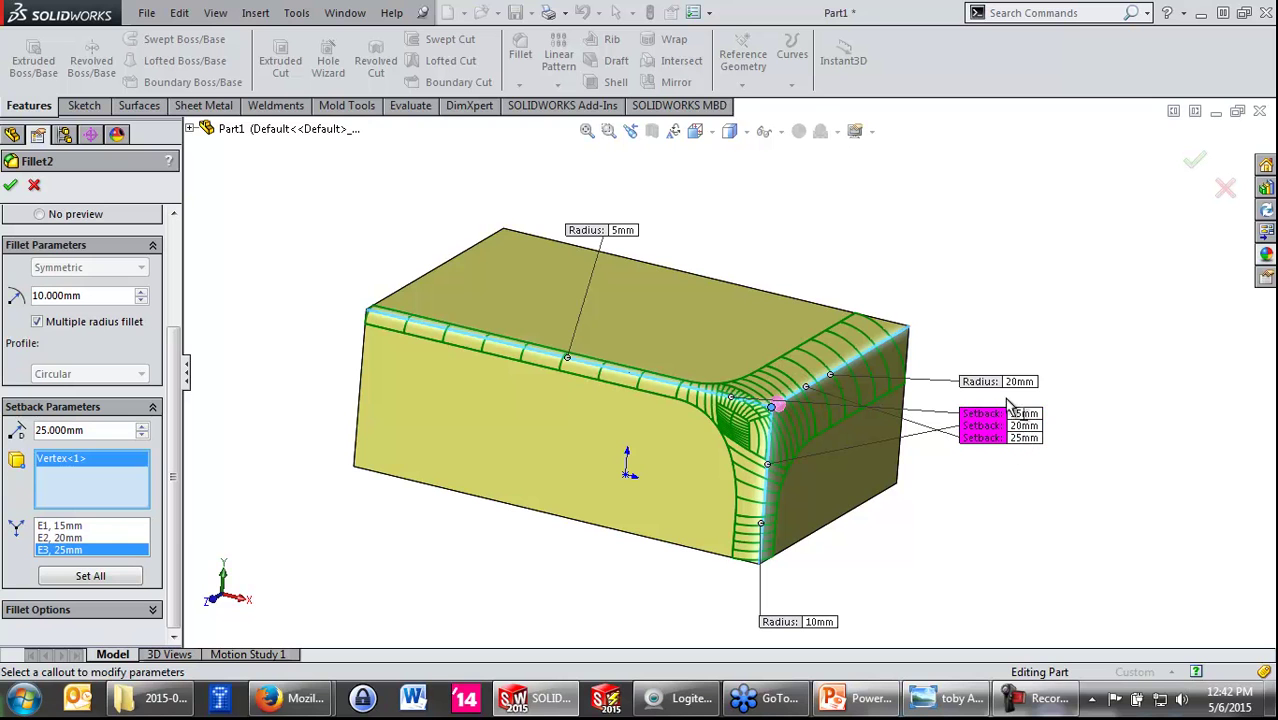
{"action": "left_click", "coordinate": [1194, 166]}
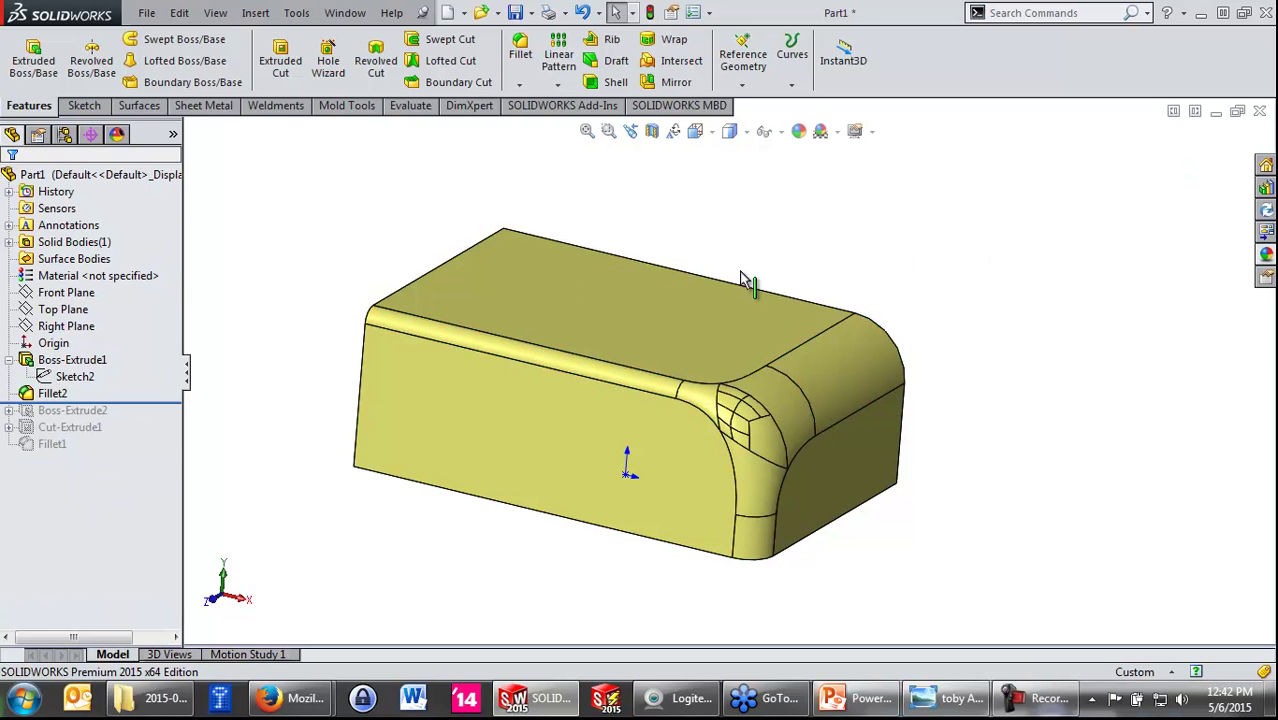
Step: Orbit the block and show it Shaded without edge lines
{"action": "mouse_move", "coordinate": [476, 281]}
{"action": "middle_mouse_down"}
{"action": "mouse_move", "coordinate": [522, 322]}
{"action": "mouse_move", "coordinate": [568, 322]}
{"action": "mouse_move", "coordinate": [522, 354]}
{"action": "mouse_move", "coordinate": [430, 314]}
{"action": "mouse_move", "coordinate": [399, 342]}
{"action": "mouse_move", "coordinate": [470, 351]}
{"action": "middle_mouse_up"}
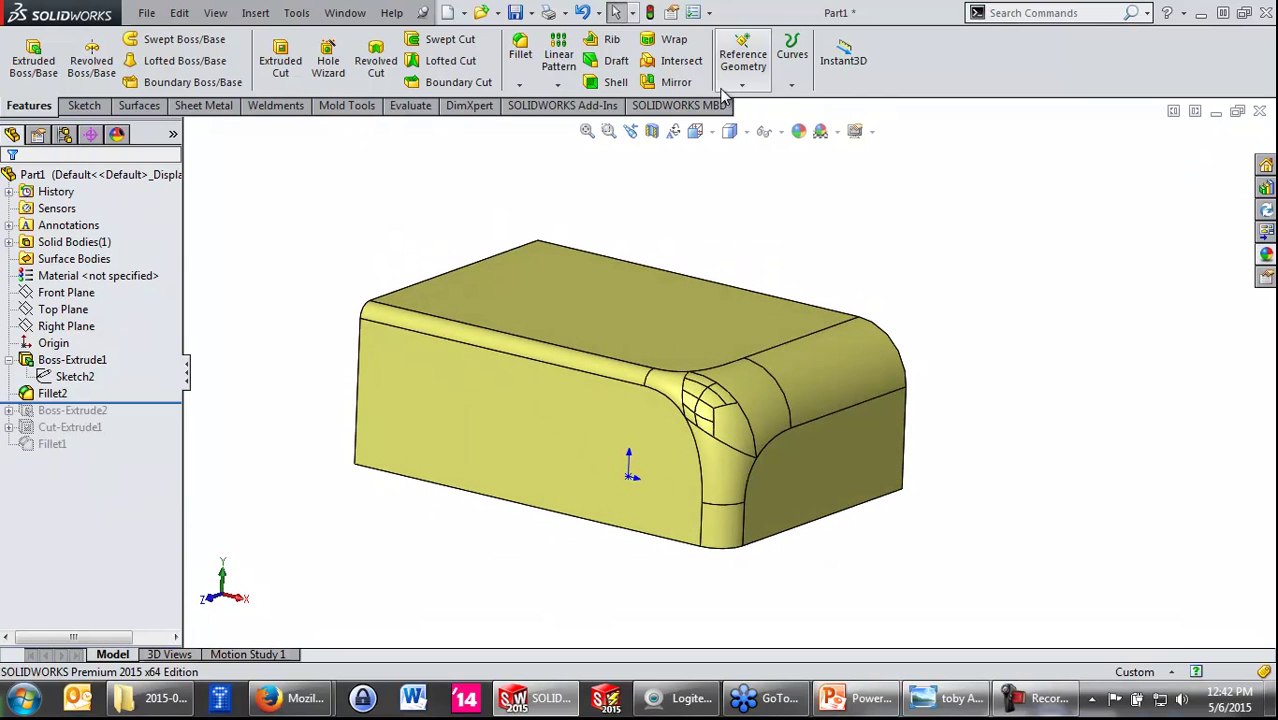
{"action": "left_click", "coordinate": [745, 135]}
{"action": "left_click", "coordinate": [745, 188]}
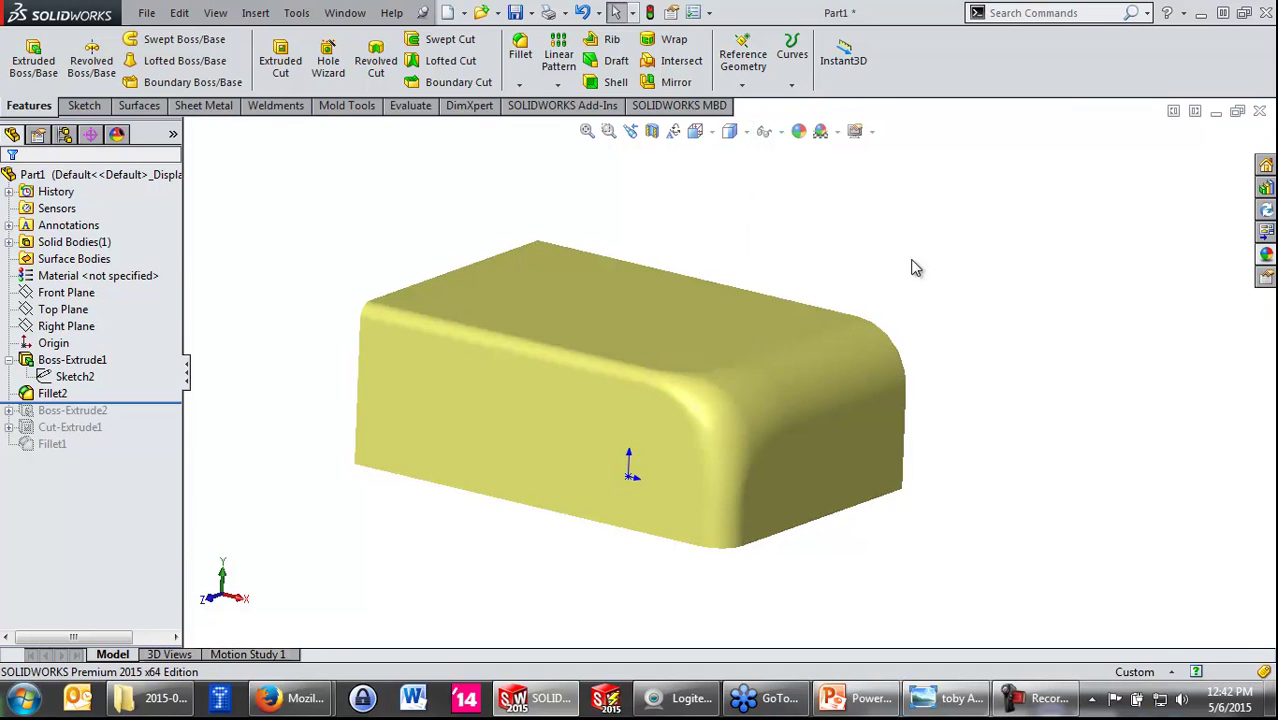
{"action": "mouse_move", "coordinate": [1048, 285]}
{"action": "middle_mouse_down"}
{"action": "mouse_move", "coordinate": [1036, 325]}
{"action": "mouse_move", "coordinate": [1091, 453]}
{"action": "mouse_move", "coordinate": [956, 274]}
{"action": "mouse_move", "coordinate": [870, 286]}
{"action": "mouse_move", "coordinate": [961, 328]}
{"action": "middle_mouse_up"}
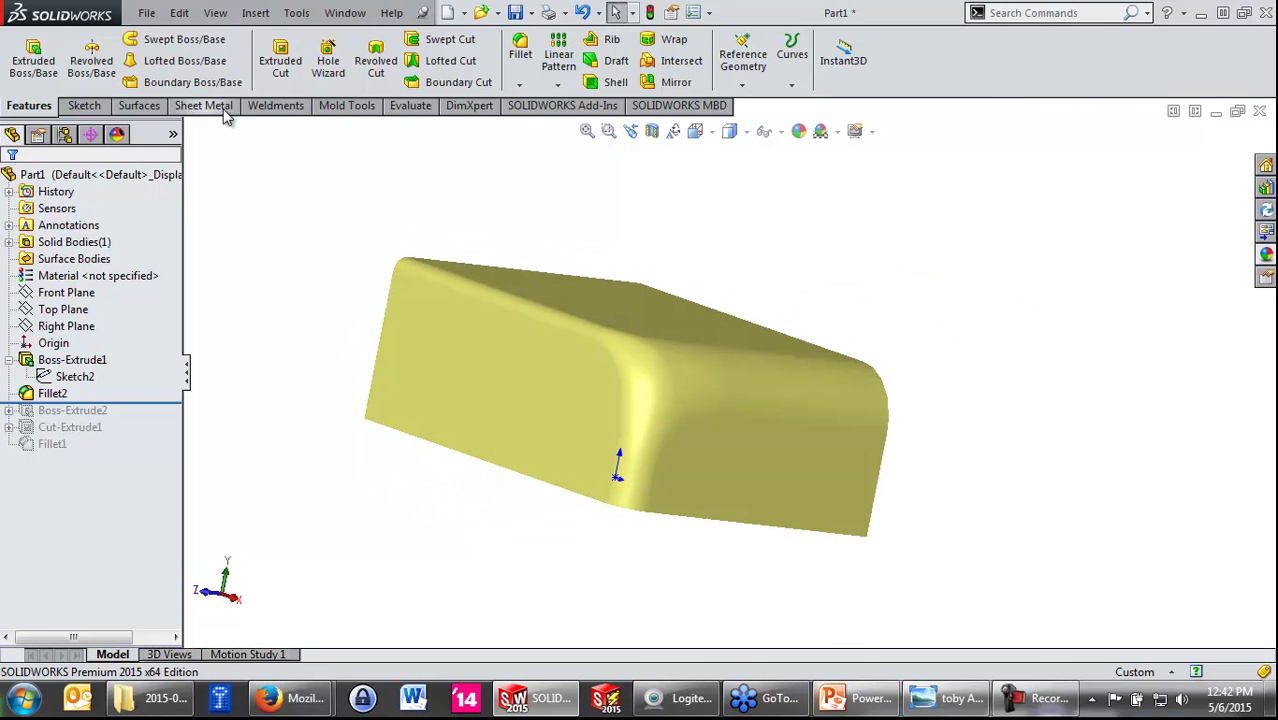
Step: Check the fillet with Curvature colouring from the Evaluate tools, then turn it off
{"action": "left_click", "coordinate": [407, 108]}
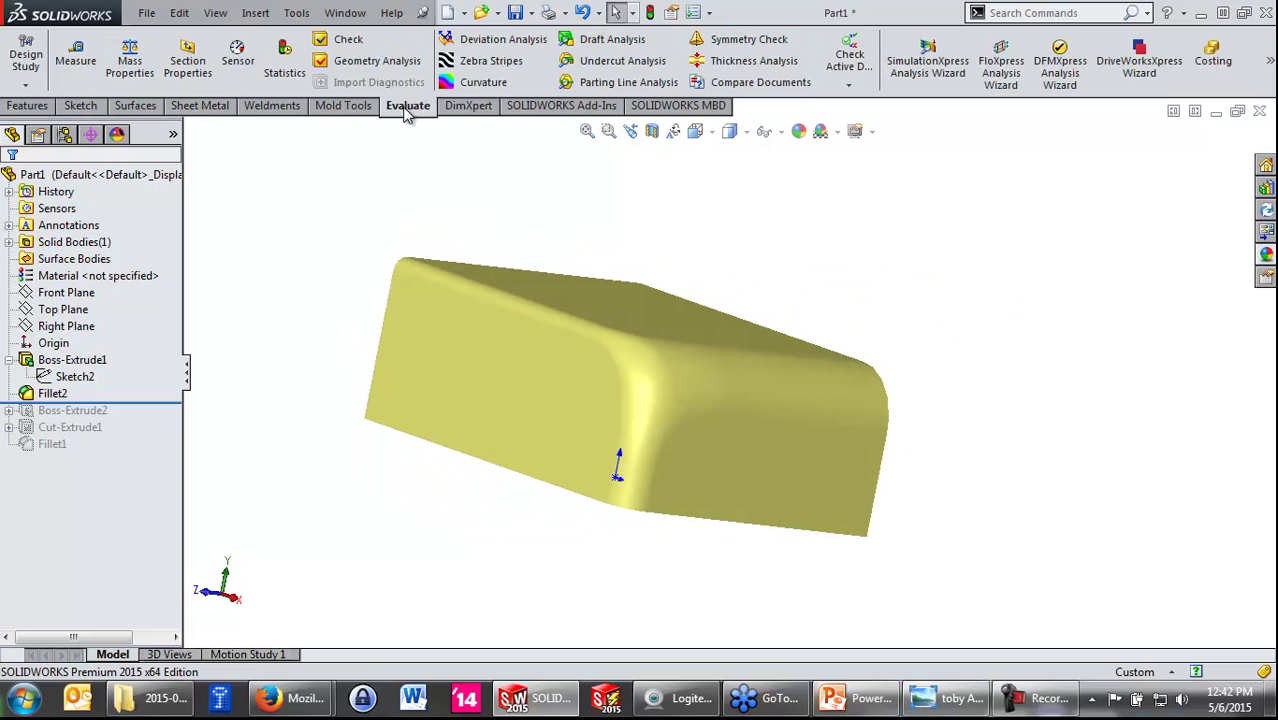
{"action": "left_click", "coordinate": [462, 88]}
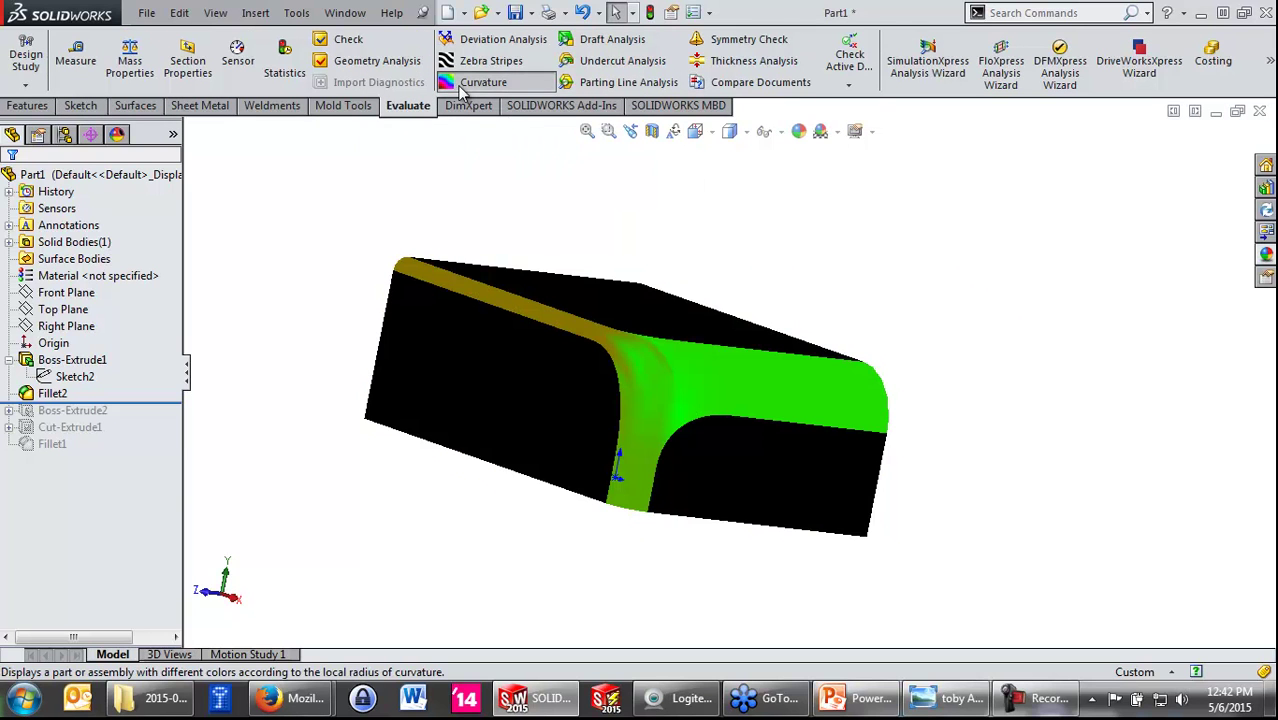
{"action": "scroll", "coordinate": [657, 380], "scroll_direction": "down", "scroll_amount": 3}
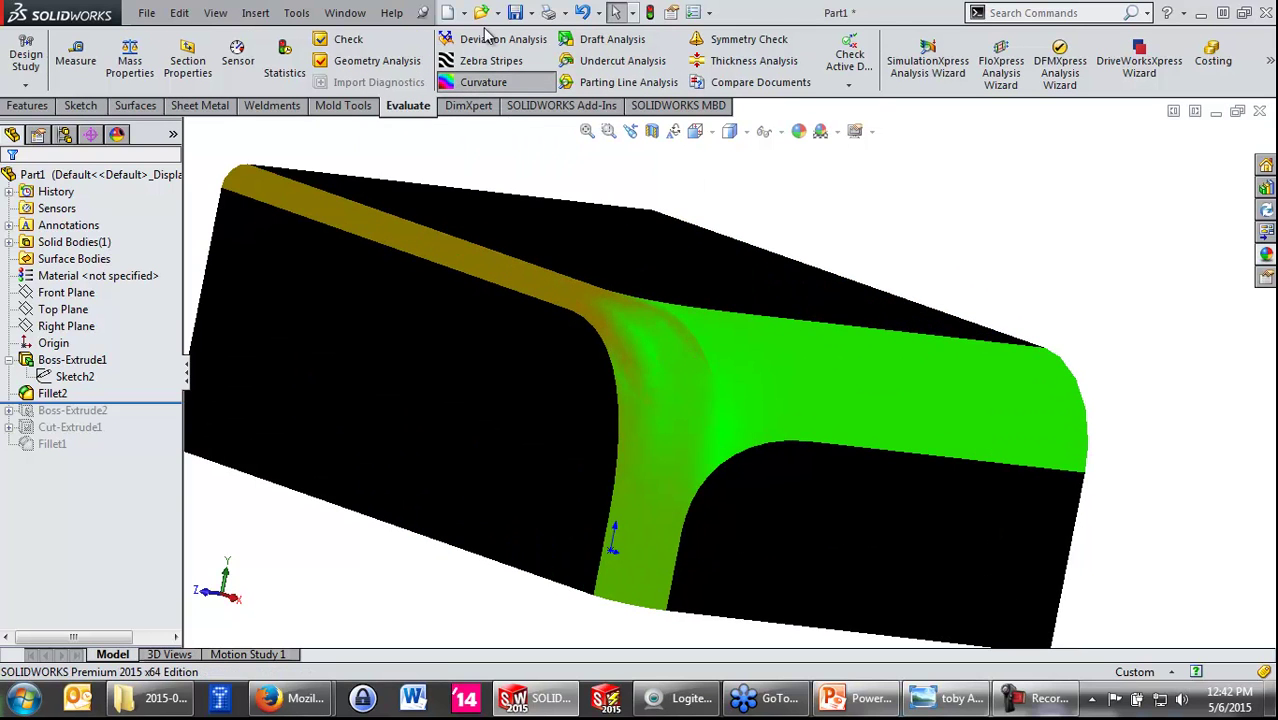
{"action": "left_click", "coordinate": [483, 82]}
Step: Inspect the fillet with Zebra Stripes, then close the panel and switch zebra off
{"action": "left_click", "coordinate": [491, 60]}
{"action": "mouse_move", "coordinate": [770, 225]}
{"action": "middle_mouse_down"}
{"action": "mouse_move", "coordinate": [862, 222]}
{"action": "mouse_move", "coordinate": [853, 283]}
{"action": "mouse_move", "coordinate": [756, 274]}
{"action": "mouse_move", "coordinate": [741, 289]}
{"action": "mouse_move", "coordinate": [859, 285]}
{"action": "mouse_move", "coordinate": [805, 285]}
{"action": "mouse_move", "coordinate": [750, 262]}
{"action": "mouse_move", "coordinate": [822, 257]}
{"action": "middle_mouse_up"}
{"action": "left_click", "coordinate": [10, 189]}
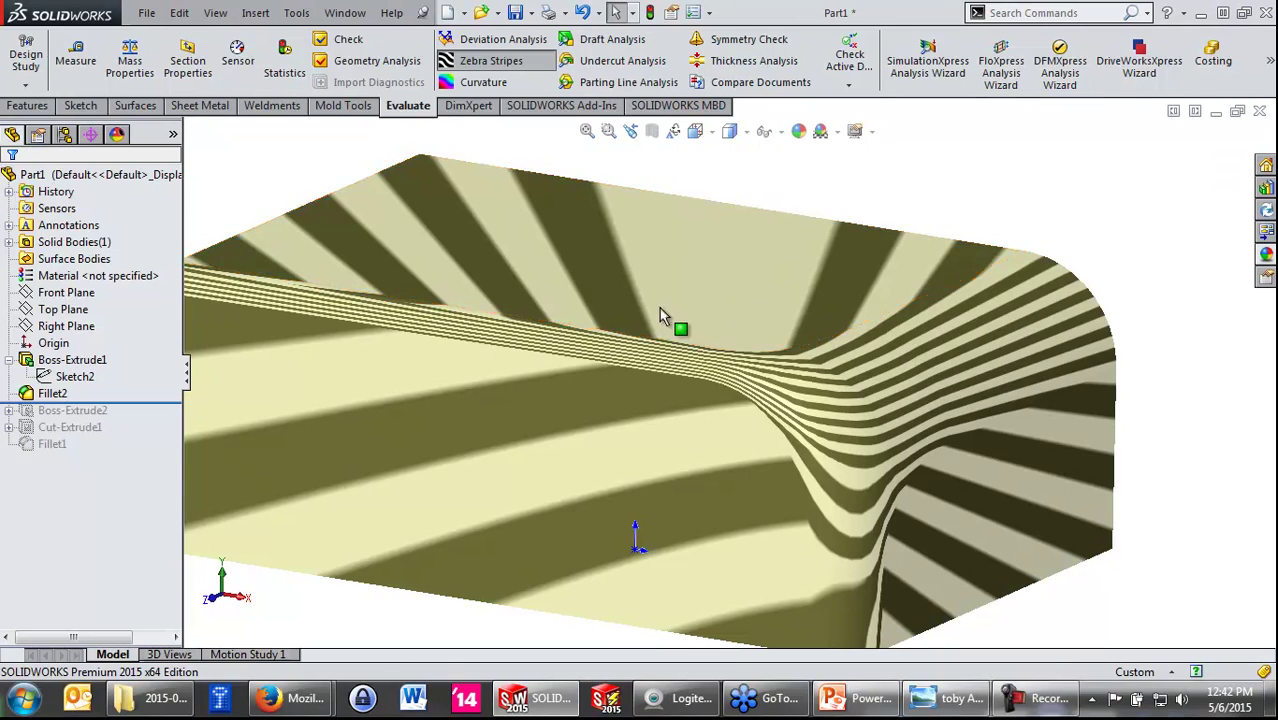
{"action": "left_click", "coordinate": [464, 68]}
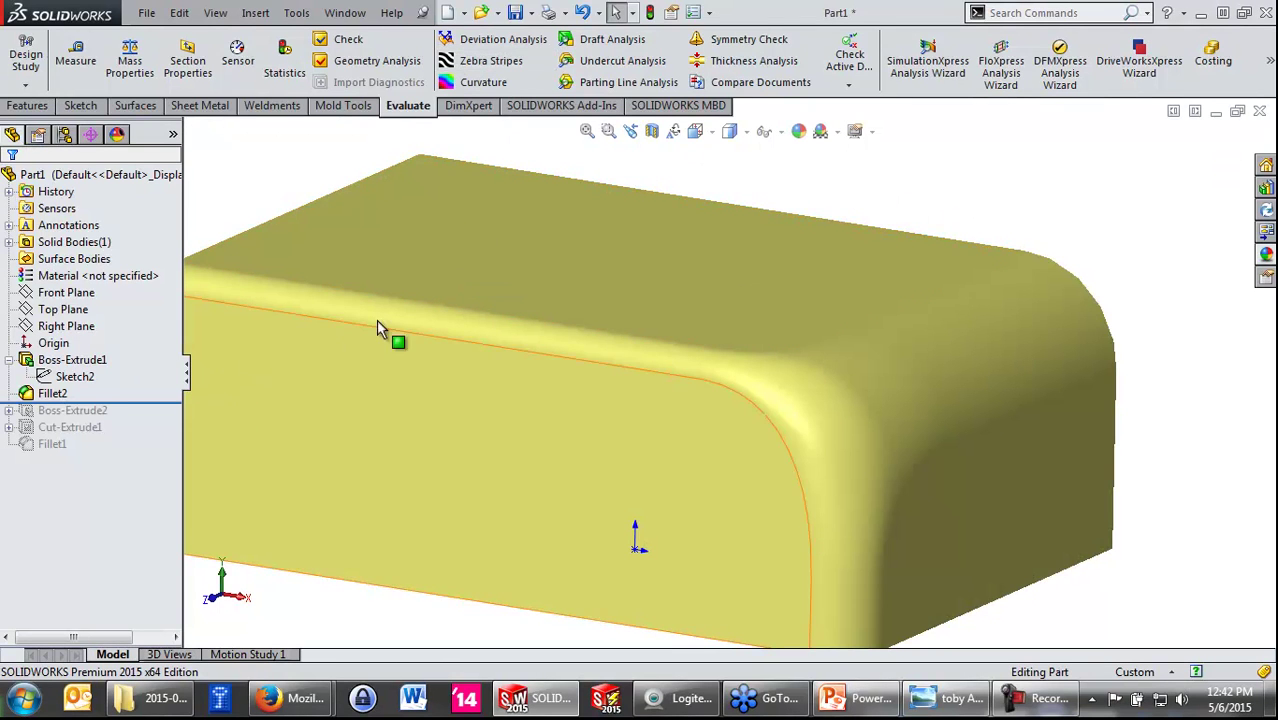
{"action": "scroll", "coordinate": [727, 379], "scroll_direction": "up", "scroll_amount": 2}
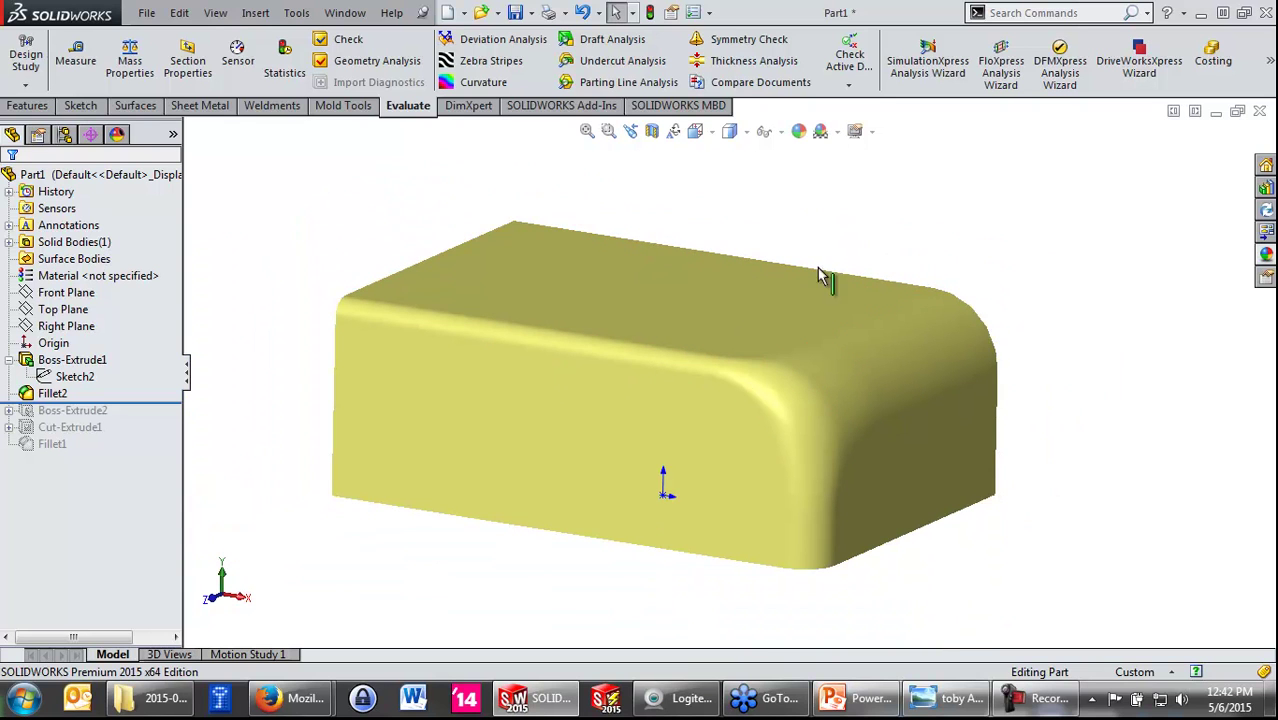
Step: Roll the part back above the fillets and show the model edges again
{"action": "left_click_drag", "start_coordinate": [140, 403], "coordinate": [146, 386]}
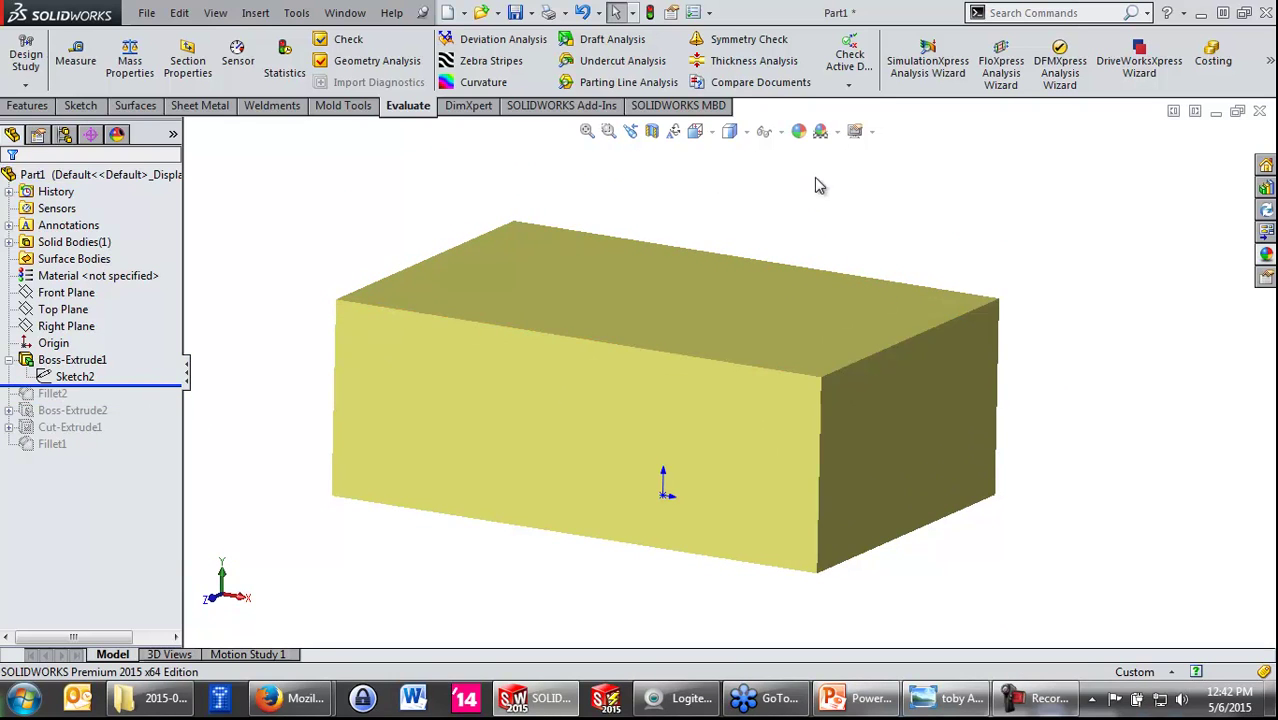
{"action": "left_click", "coordinate": [730, 131]}
{"action": "left_click", "coordinate": [731, 161]}
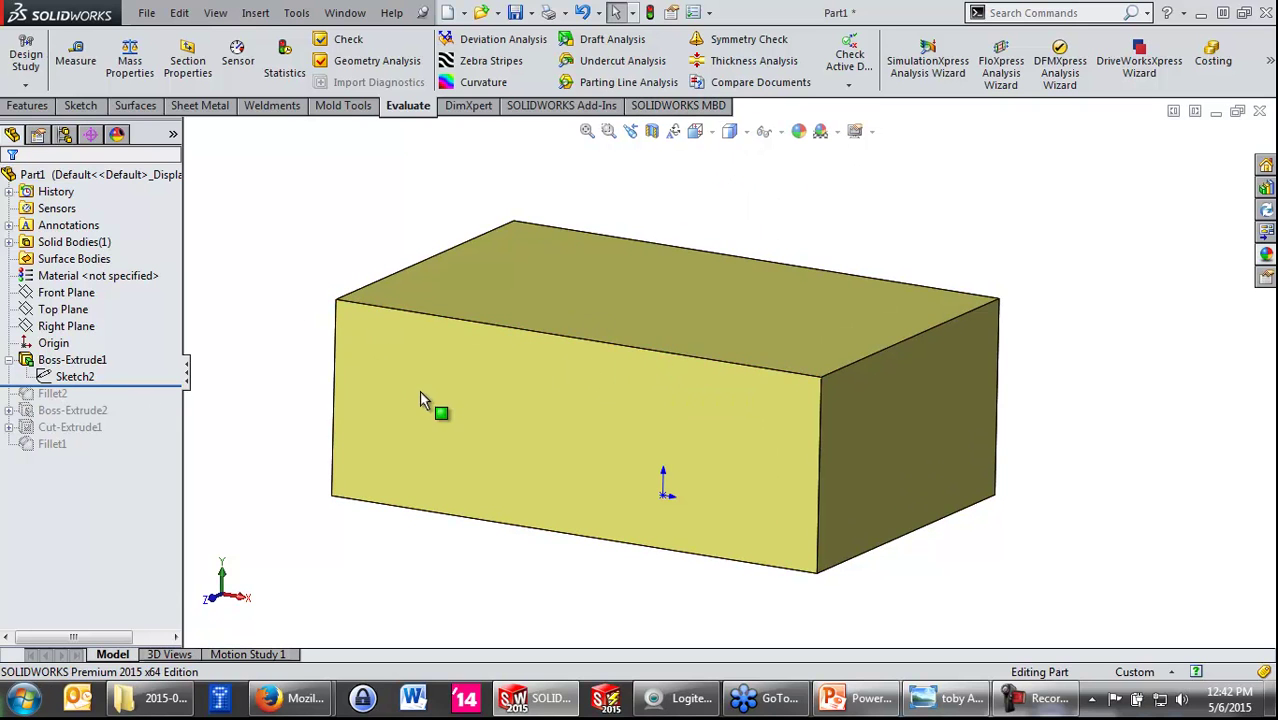
Step: Split the block at the Right Plane with Cut Part and expand Solid Bodies
{"action": "left_click", "coordinate": [62, 329]}
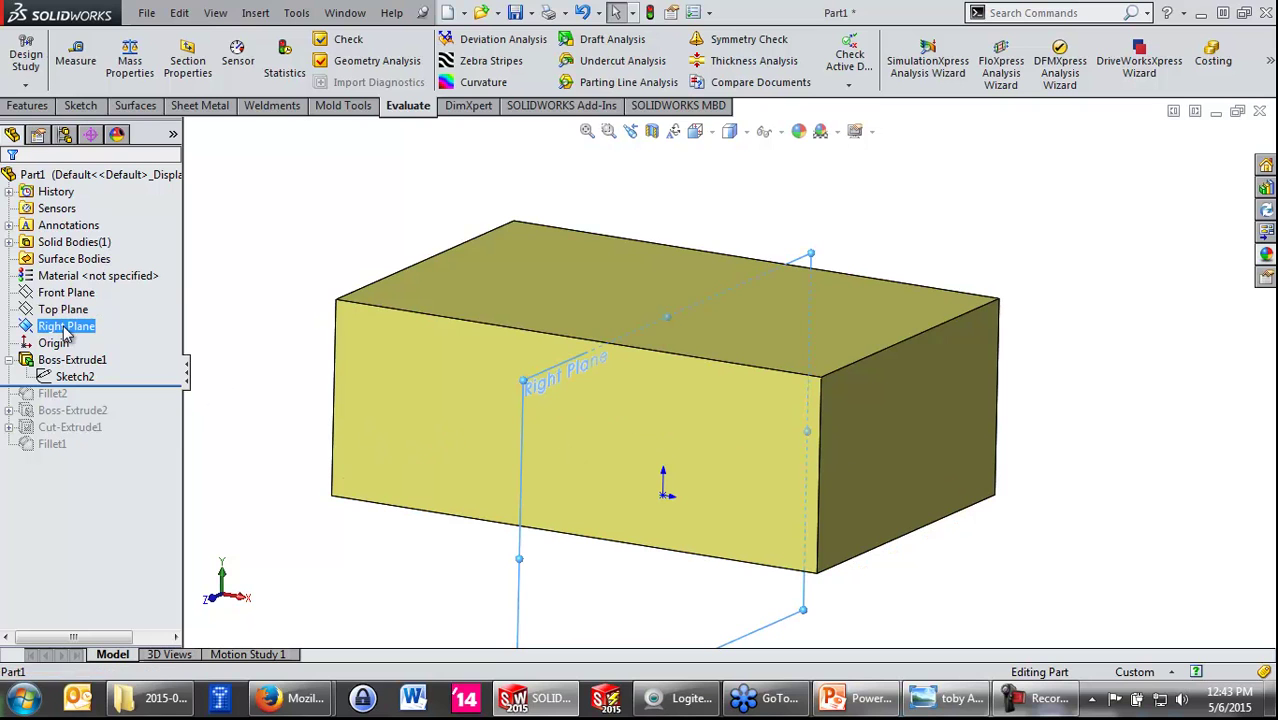
{"action": "left_click", "coordinate": [252, 13]}
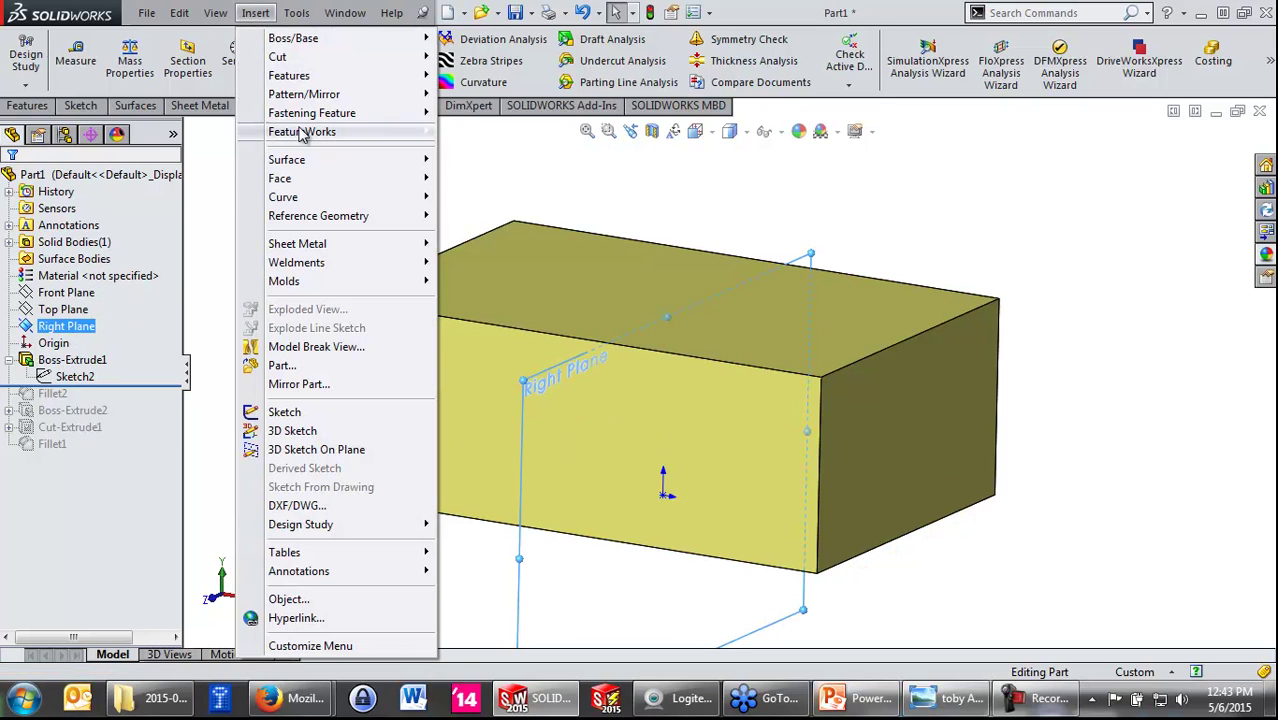
{"action": "mouse_move", "coordinate": [289, 76]}
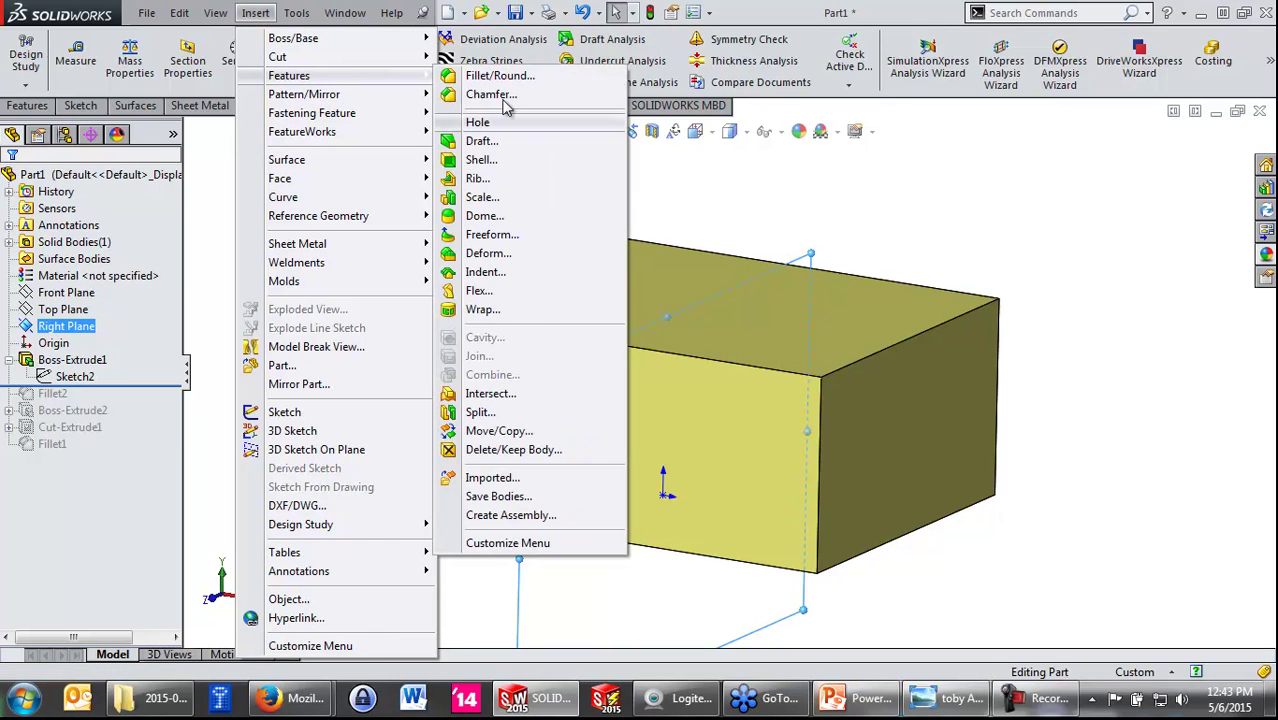
{"action": "left_click", "coordinate": [478, 412]}
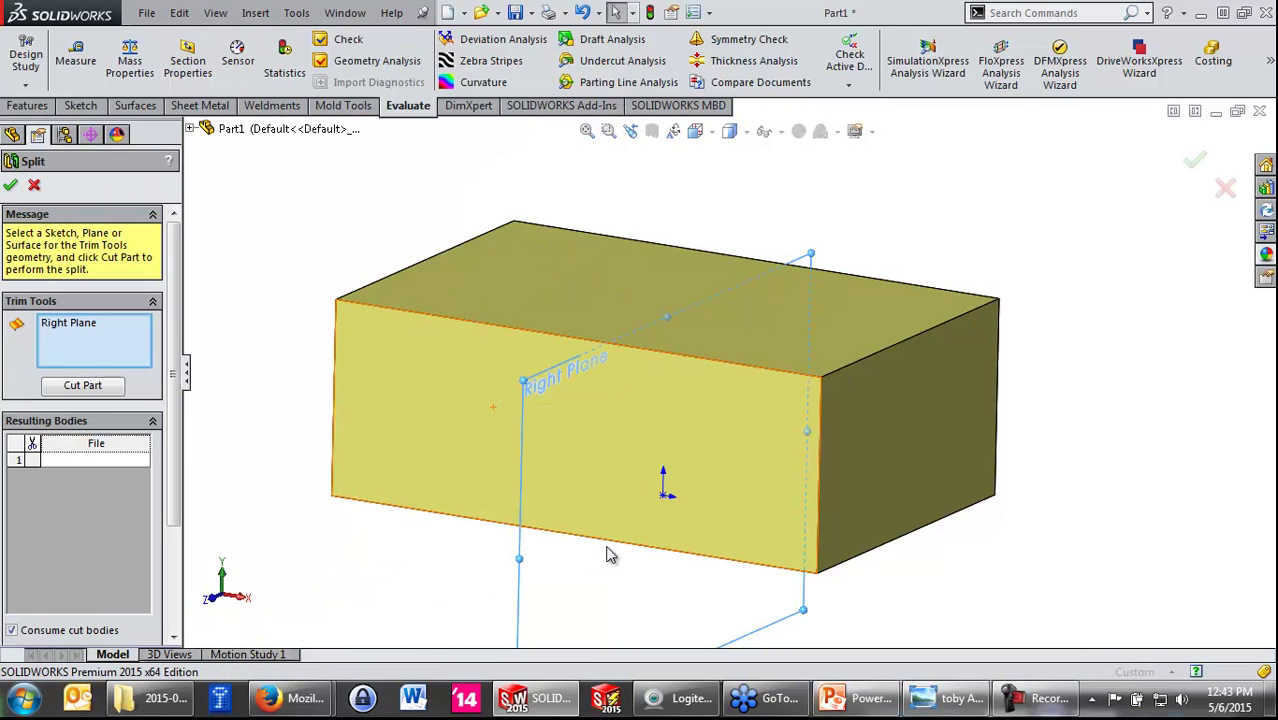
{"action": "left_click", "coordinate": [82, 386]}
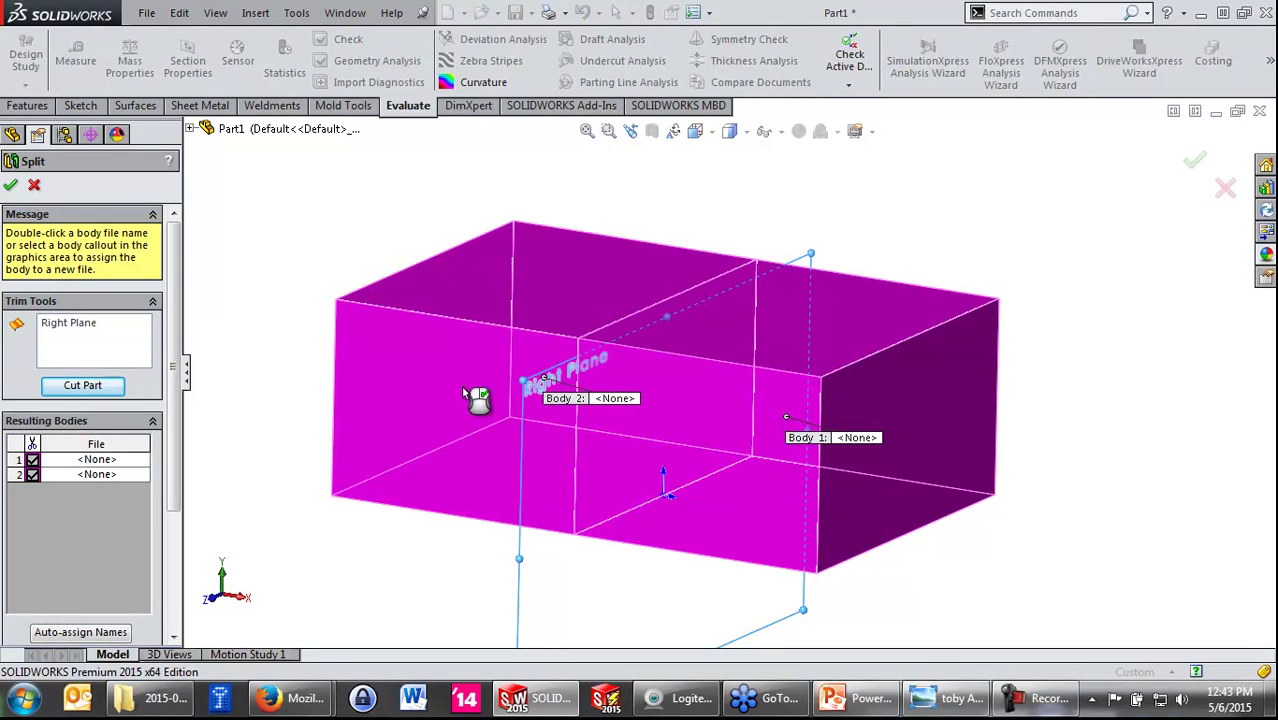
{"action": "scroll", "coordinate": [170, 572], "scroll_direction": "down", "scroll_amount": 3}
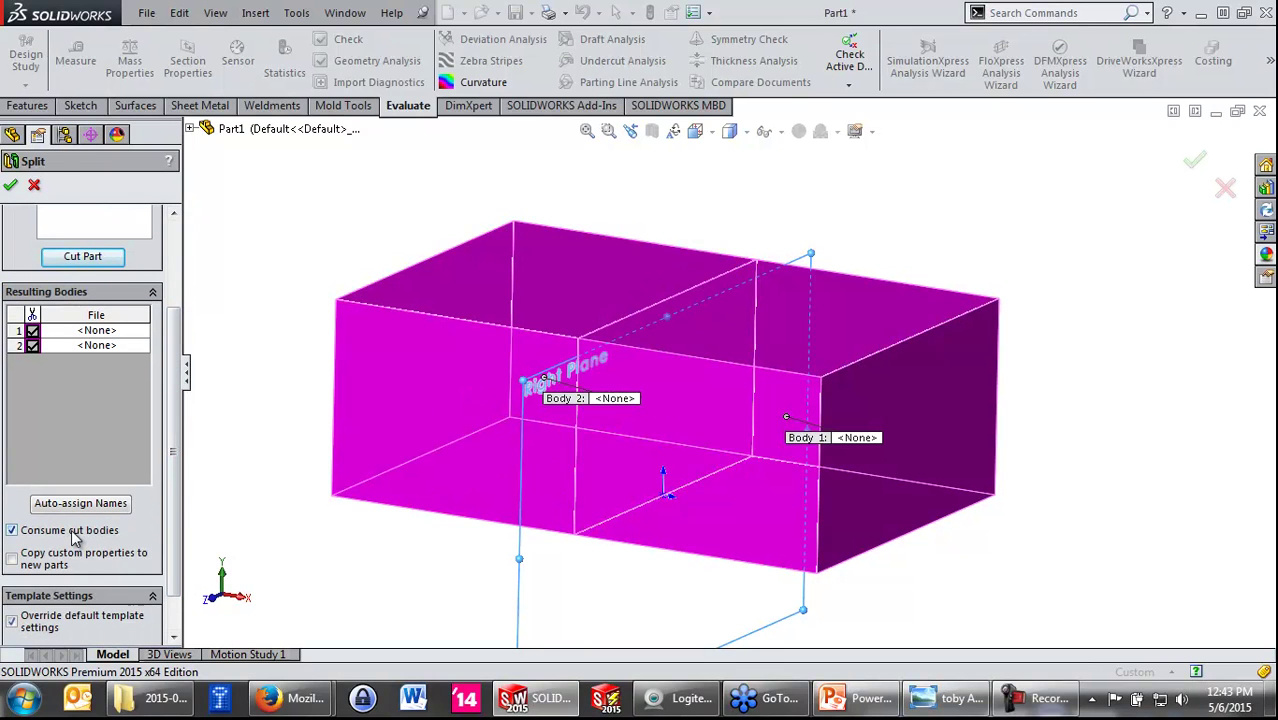
{"action": "left_click", "coordinate": [11, 186]}
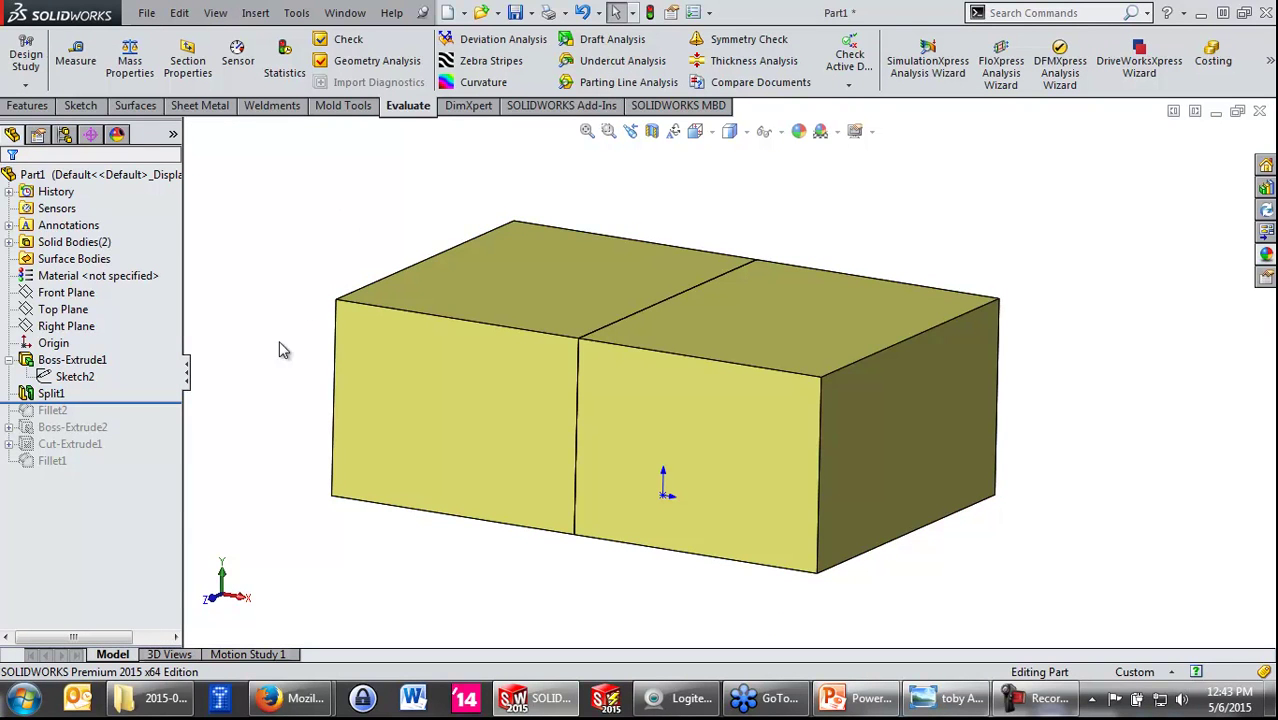
{"action": "double_click", "coordinate": [58, 244]}
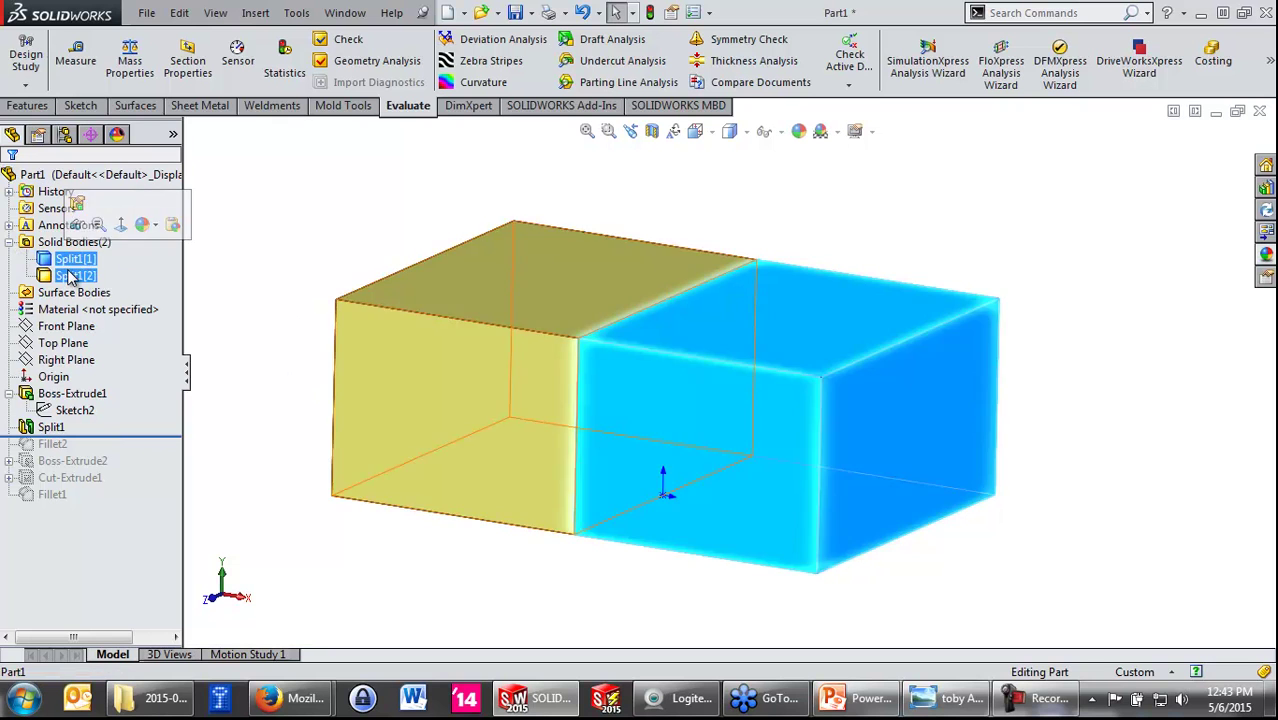
Step: Move body Split1[1] about 9.8 mm along X, without copying, to open a gap
{"action": "left_click", "coordinate": [255, 12]}
{"action": "mouse_move", "coordinate": [289, 75]}
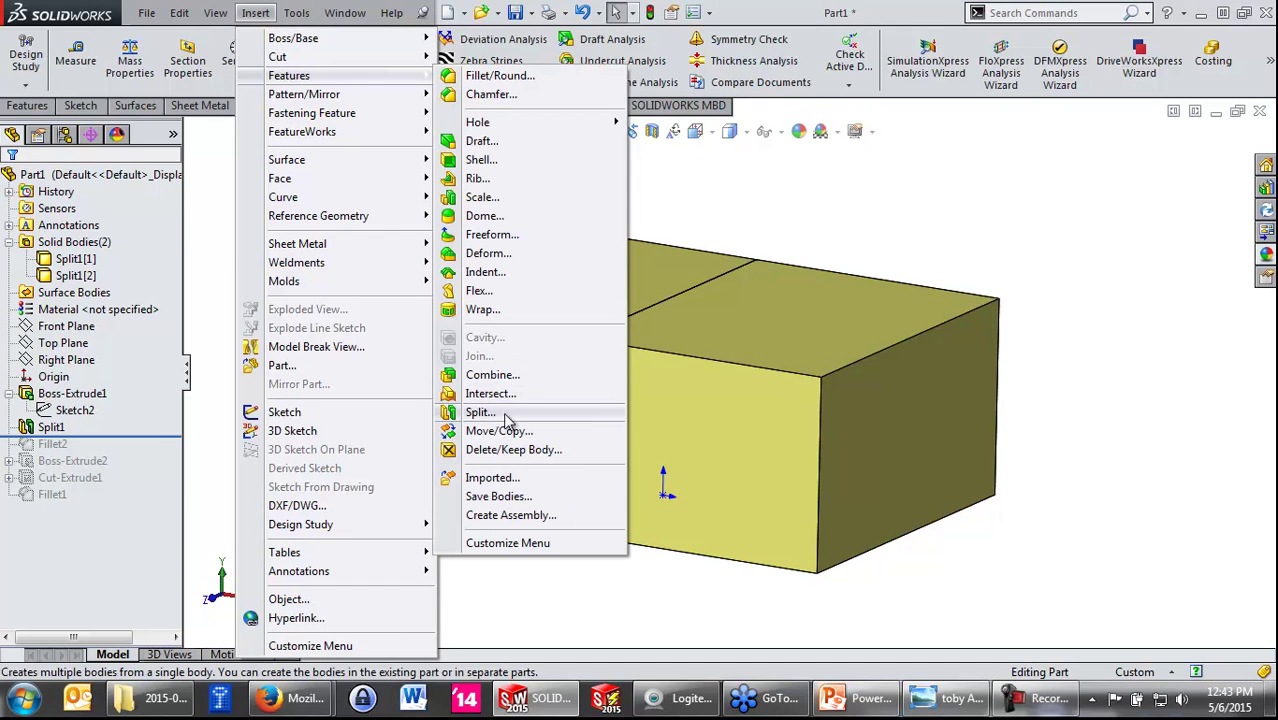
{"action": "left_click", "coordinate": [540, 431]}
{"action": "left_click", "coordinate": [686, 449]}
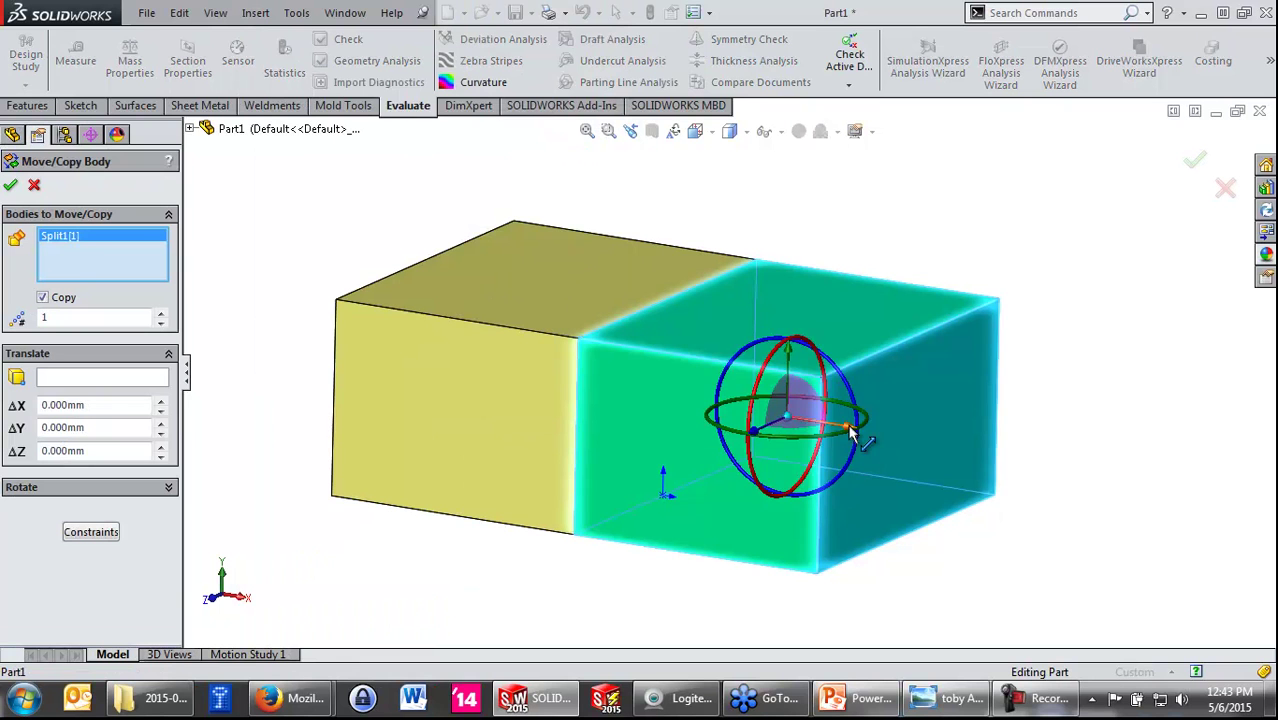
{"action": "left_click_drag", "start_coordinate": [851, 430], "coordinate": [882, 432]}
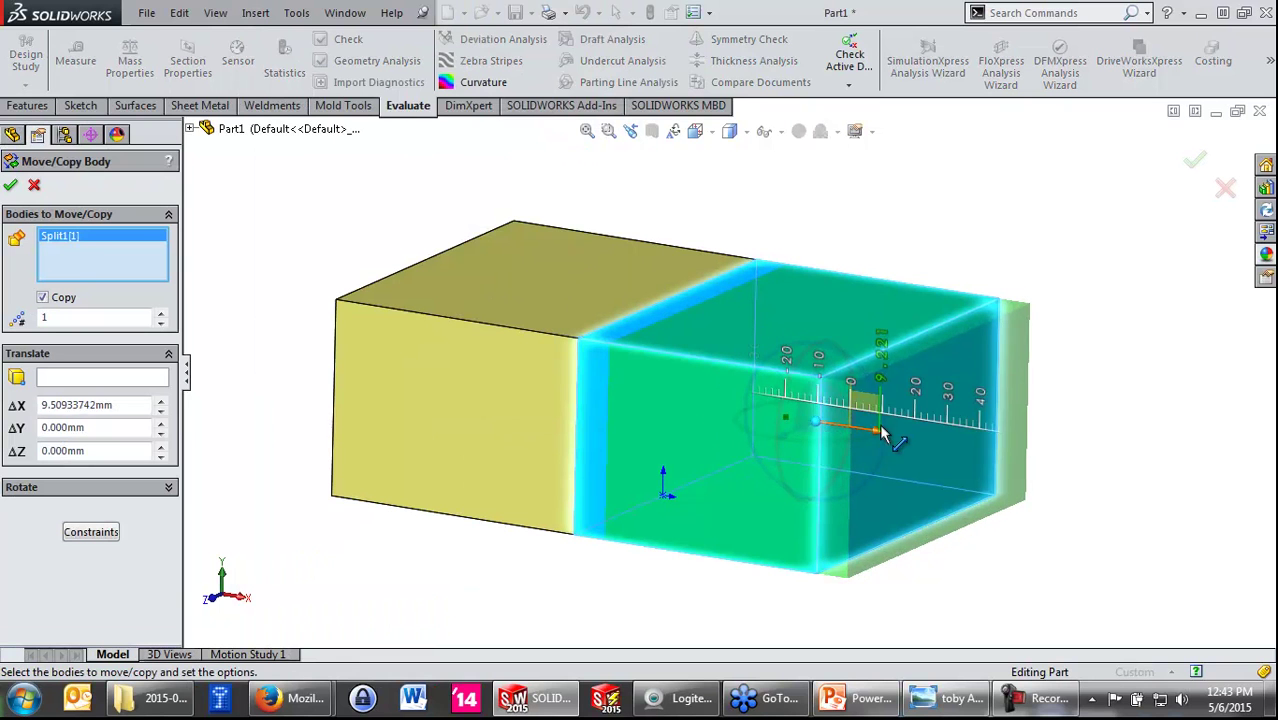
{"action": "left_click", "coordinate": [62, 300]}
{"action": "left_click", "coordinate": [12, 186]}
{"action": "mouse_move", "coordinate": [328, 271]}
{"action": "middle_mouse_down"}
{"action": "mouse_move", "coordinate": [422, 294]}
{"action": "mouse_move", "coordinate": [430, 312]}
{"action": "mouse_move", "coordinate": [392, 308]}
{"action": "middle_mouse_up"}
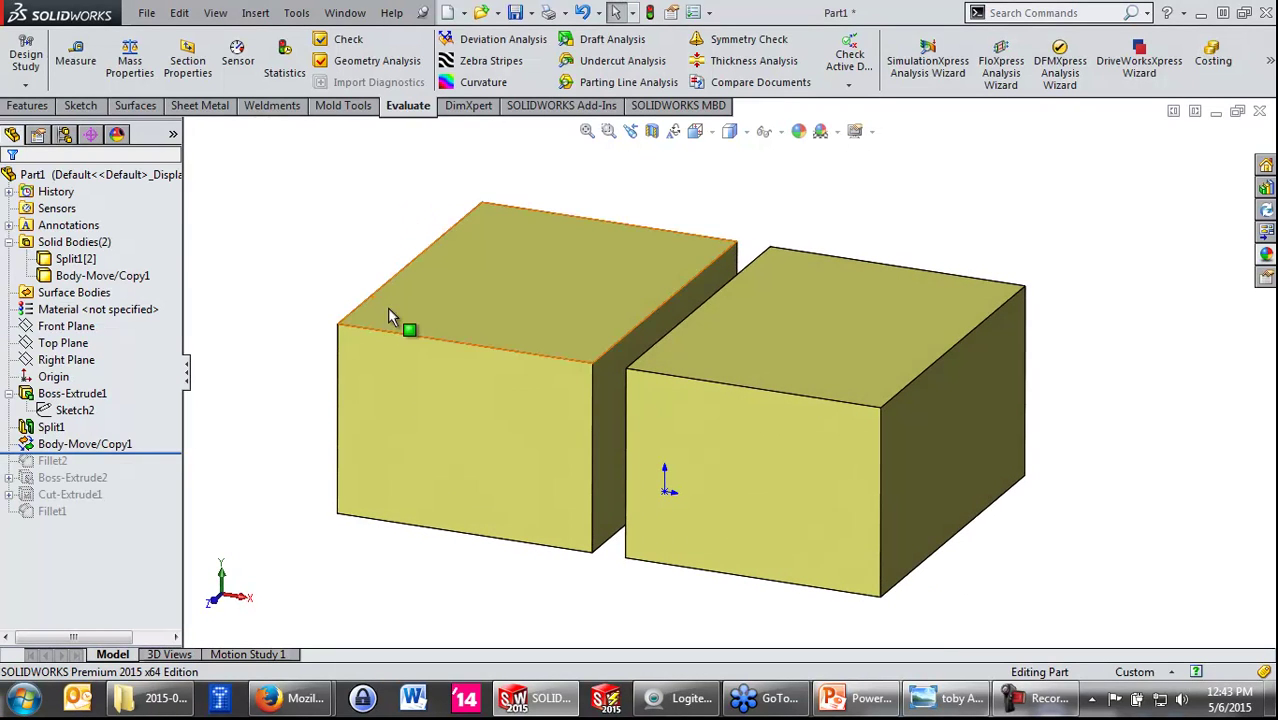
{"action": "left_click", "coordinate": [679, 308]}
Step: Round the right box's top front edge with a 20 mm fillet as Fillet3
{"action": "left_click", "coordinate": [763, 370]}
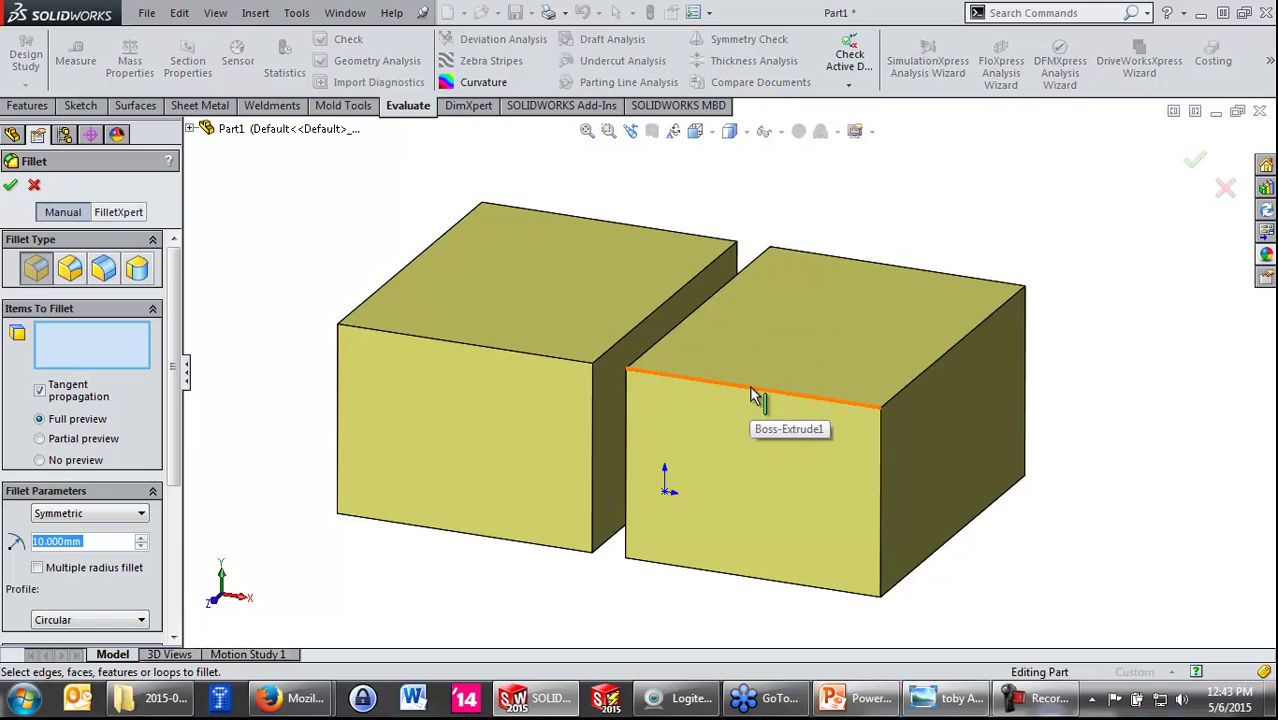
{"action": "left_click", "coordinate": [749, 391]}
{"action": "left_click", "coordinate": [141, 539]}
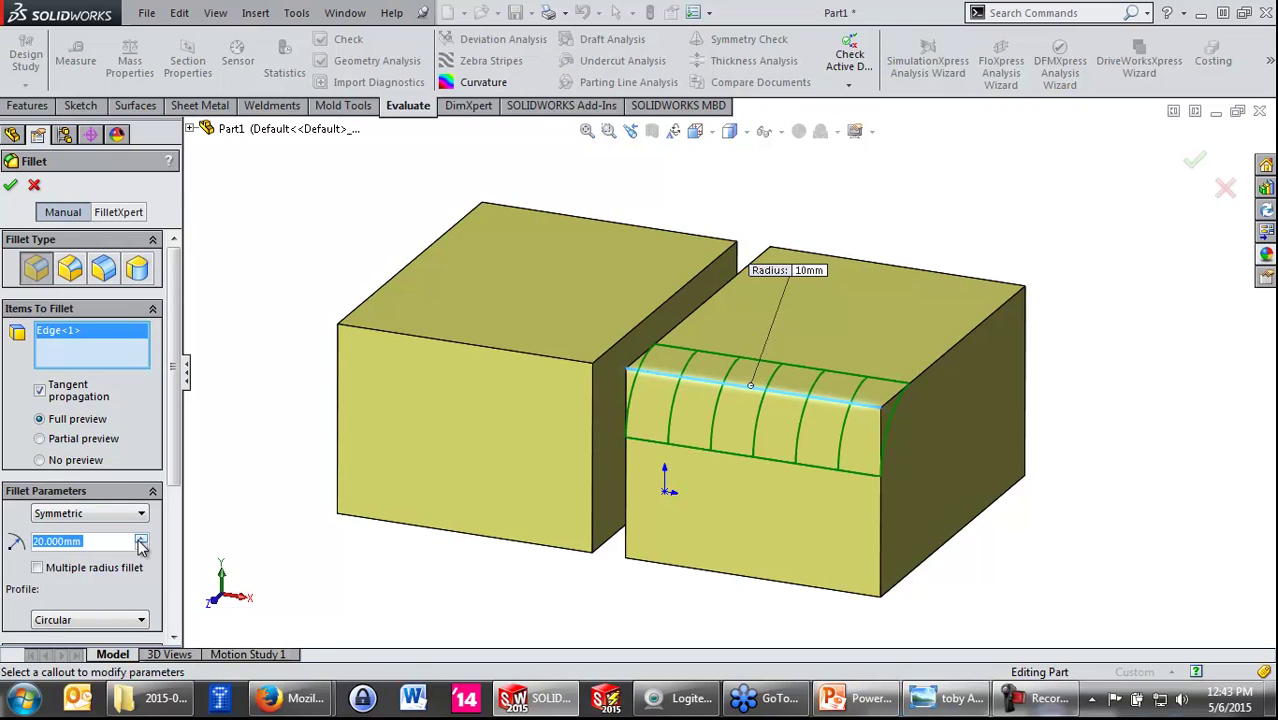
{"action": "mouse_move", "coordinate": [170, 426]}
{"action": "left_mouse_down"}
{"action": "mouse_move", "coordinate": [188, 588]}
{"action": "mouse_move", "coordinate": [175, 627]}
{"action": "left_mouse_up"}
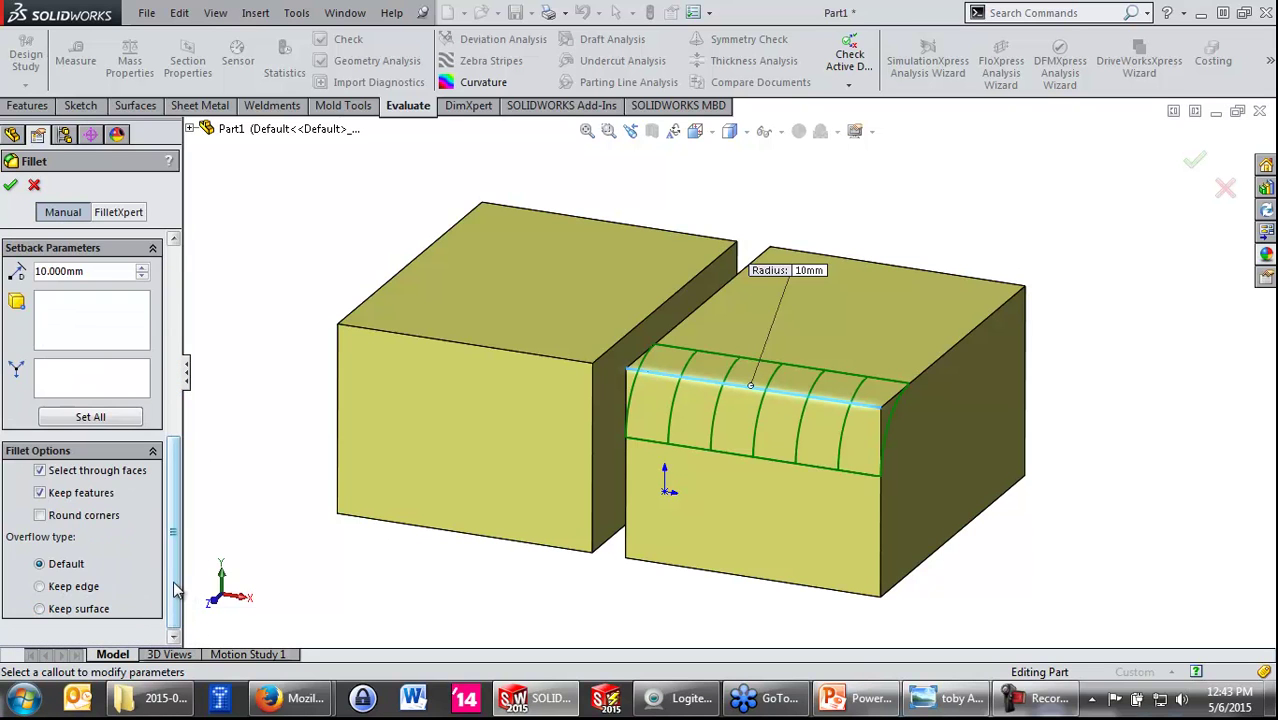
{"action": "left_click_drag", "start_coordinate": [175, 627], "coordinate": [198, 498]}
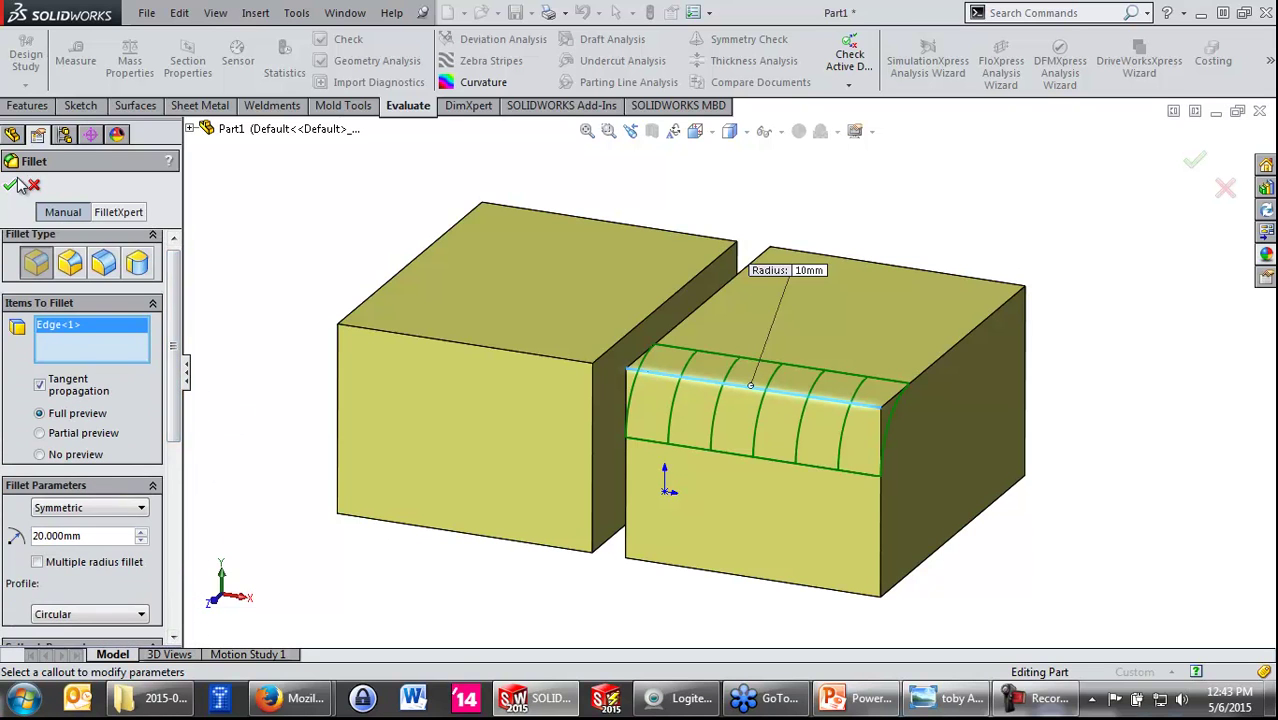
{"action": "key", "text": "Return"}
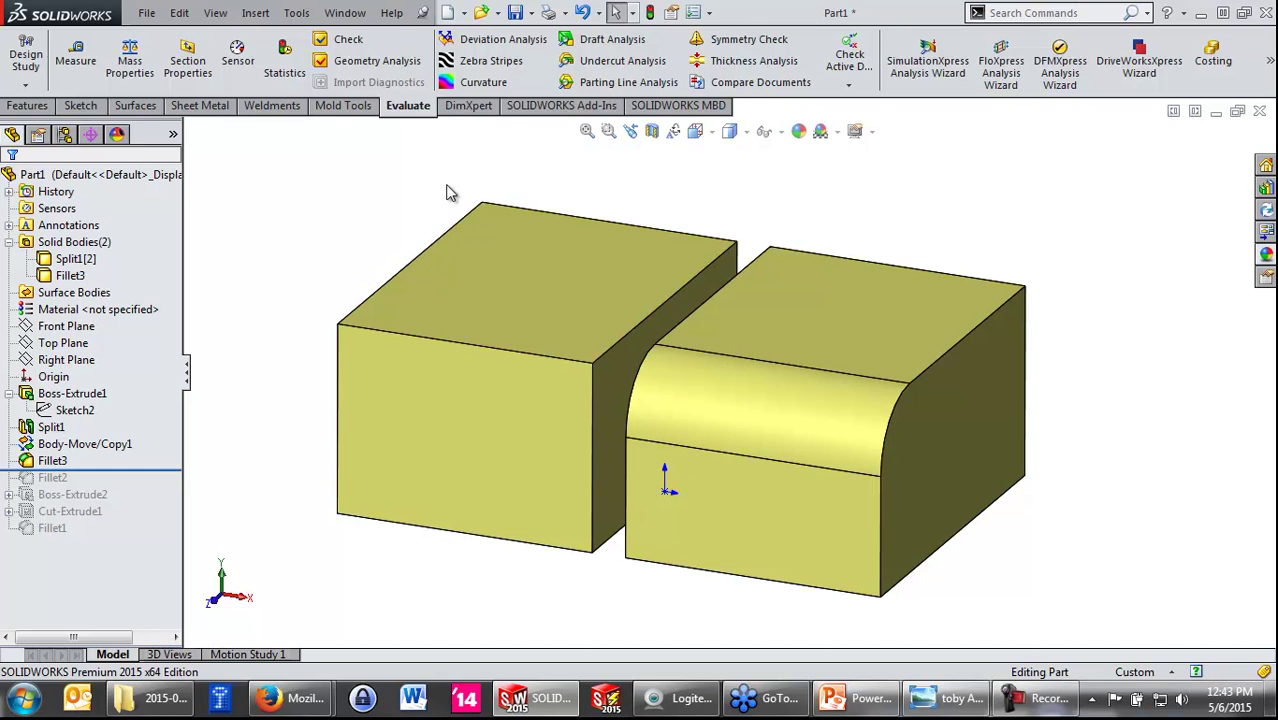
{"action": "left_click", "coordinate": [345, 240]}
Step: Preview a 20 mm Conic Rho 0.5 fillet on the left box's top-front edge, seen from the right
{"action": "left_click", "coordinate": [405, 266]}
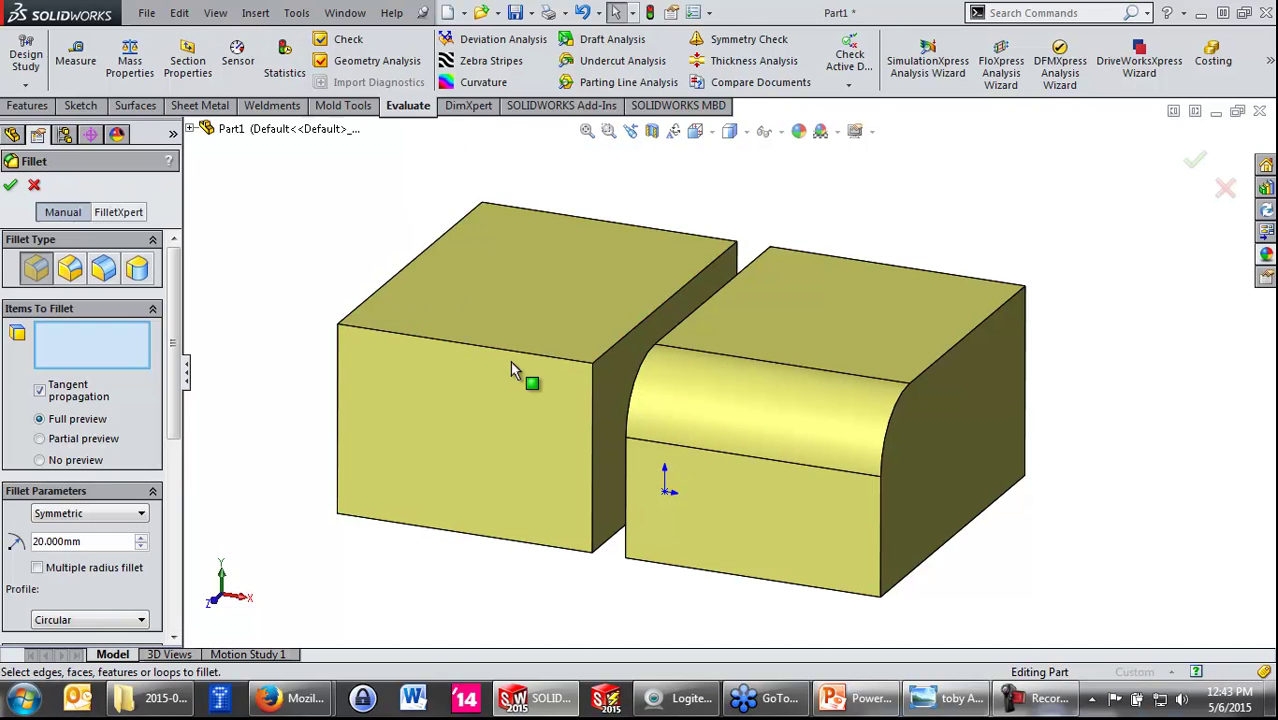
{"action": "left_click", "coordinate": [476, 406]}
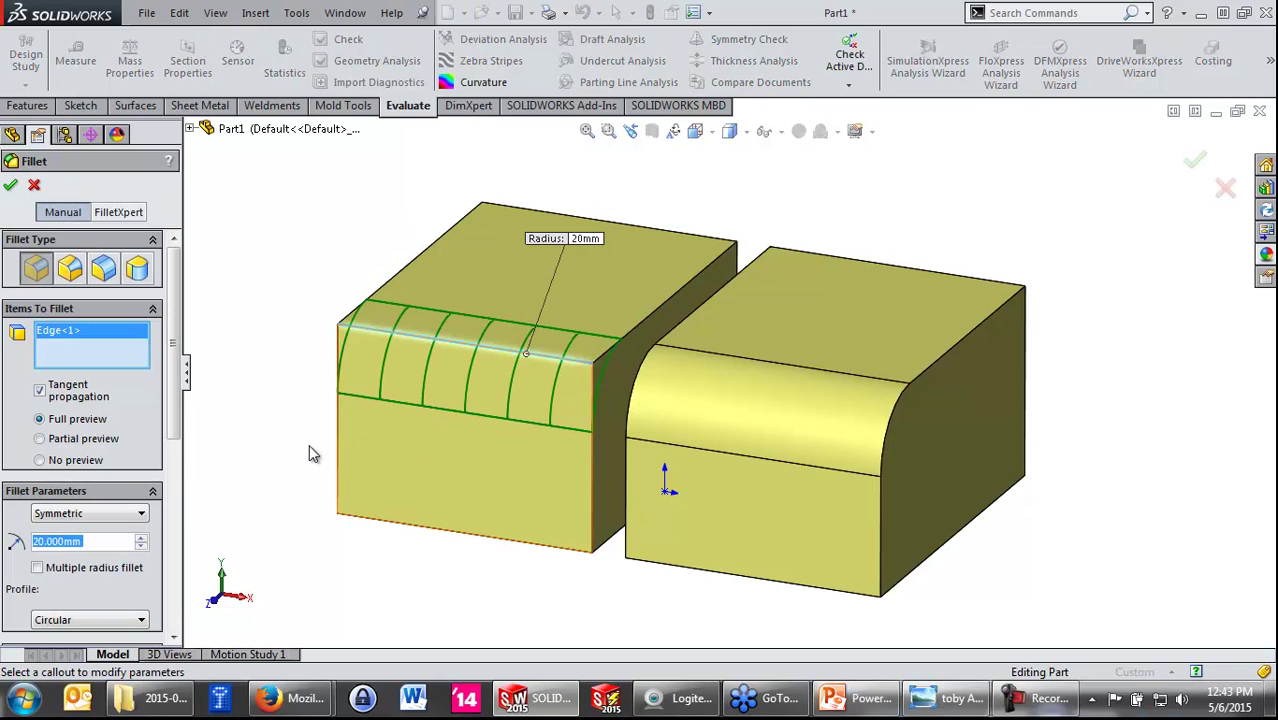
{"action": "scroll", "coordinate": [175, 430], "scroll_direction": "down", "scroll_amount": 3}
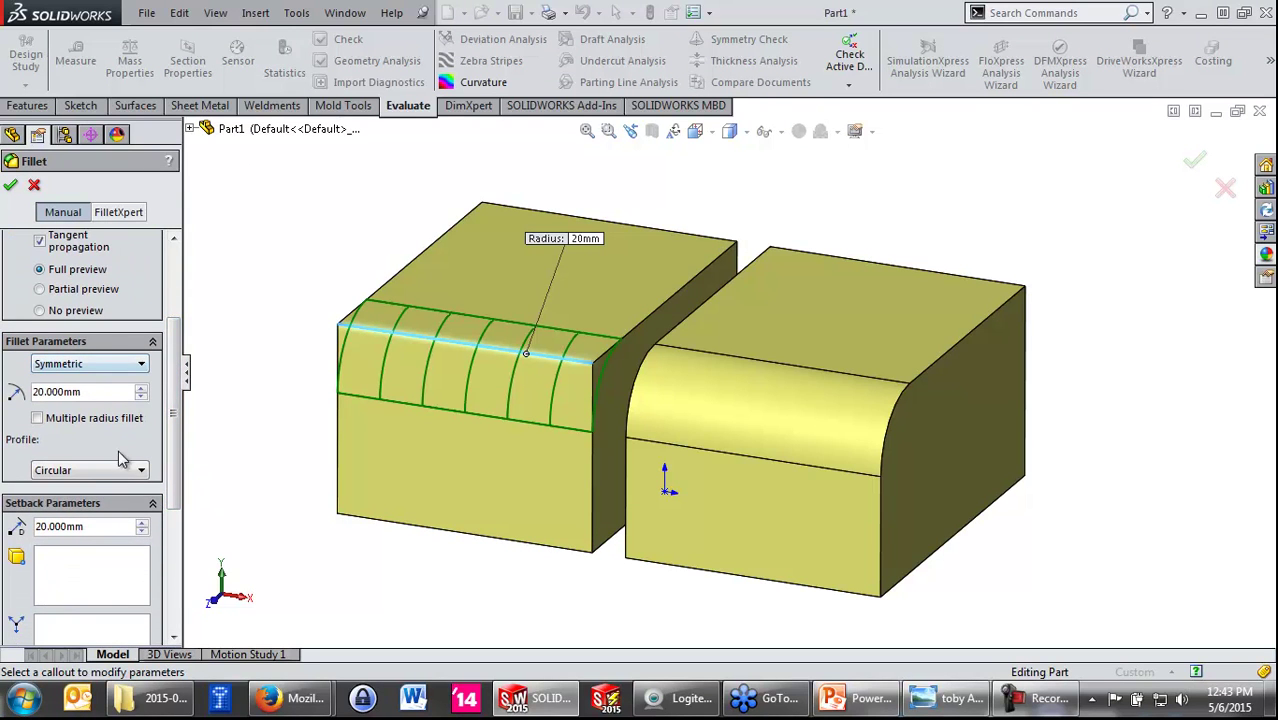
{"action": "left_click", "coordinate": [142, 471]}
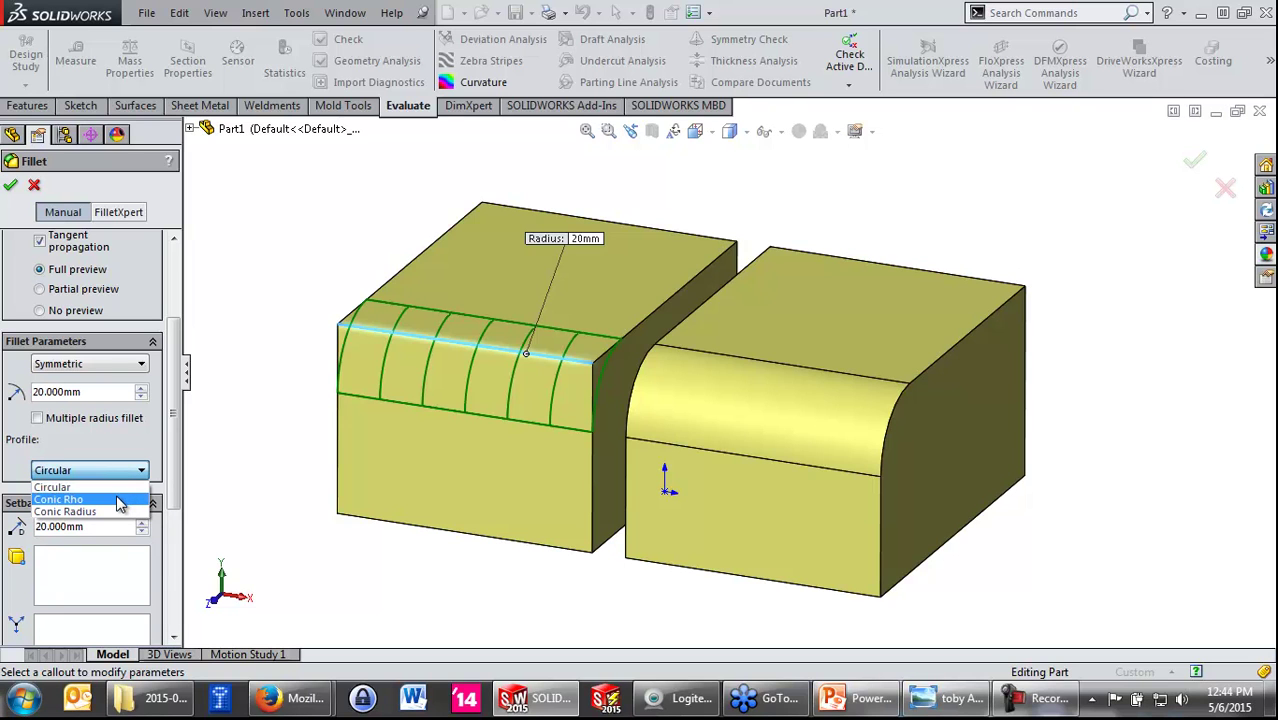
{"action": "left_click", "coordinate": [136, 446]}
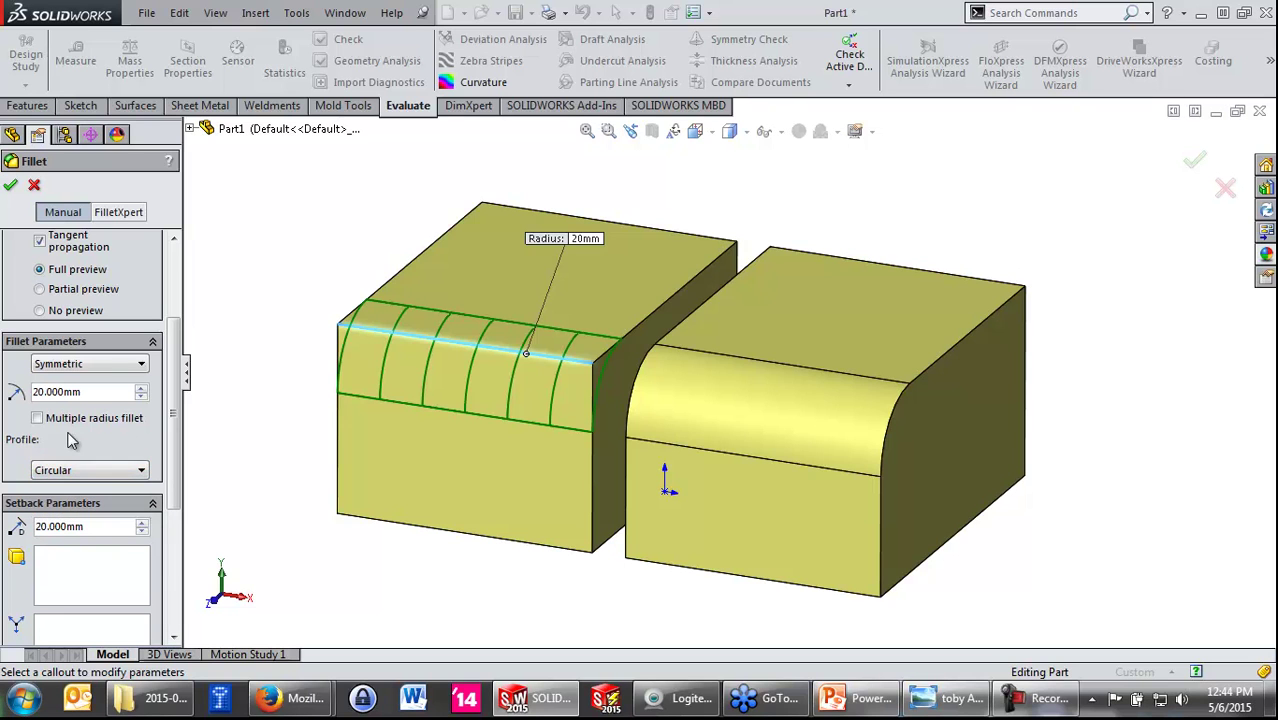
{"action": "left_click", "coordinate": [117, 470]}
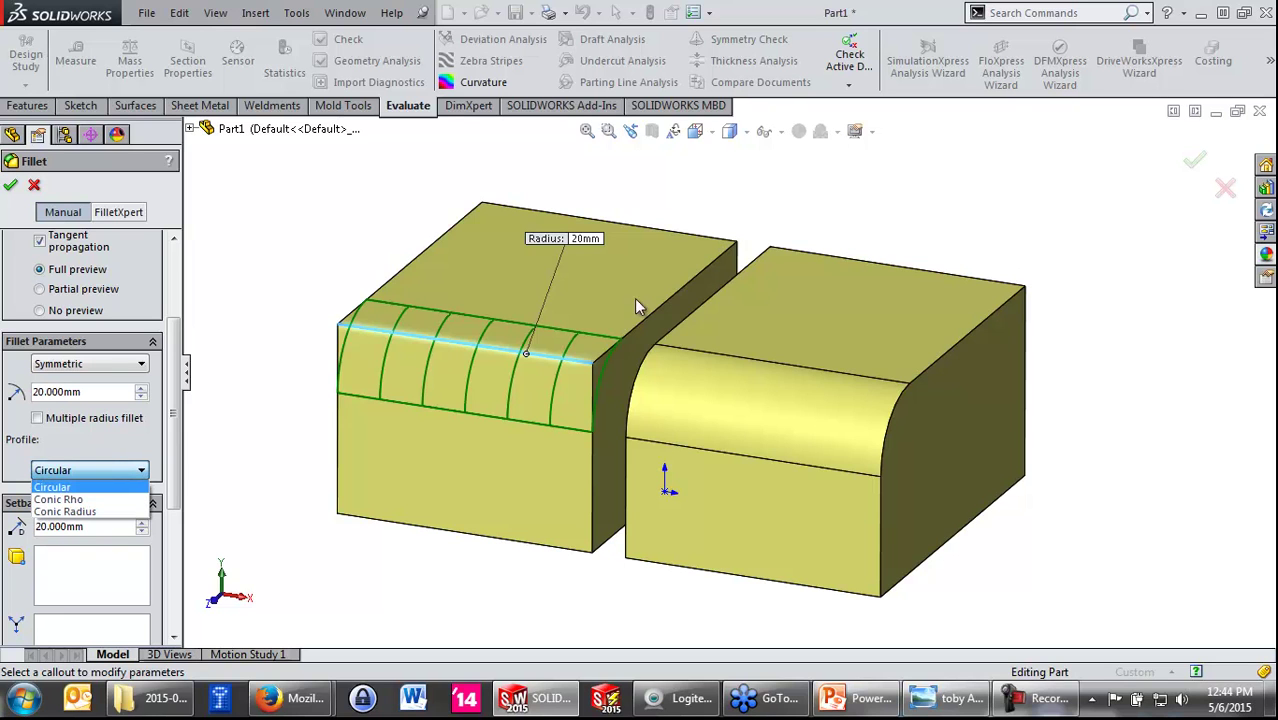
{"action": "left_click", "coordinate": [89, 501]}
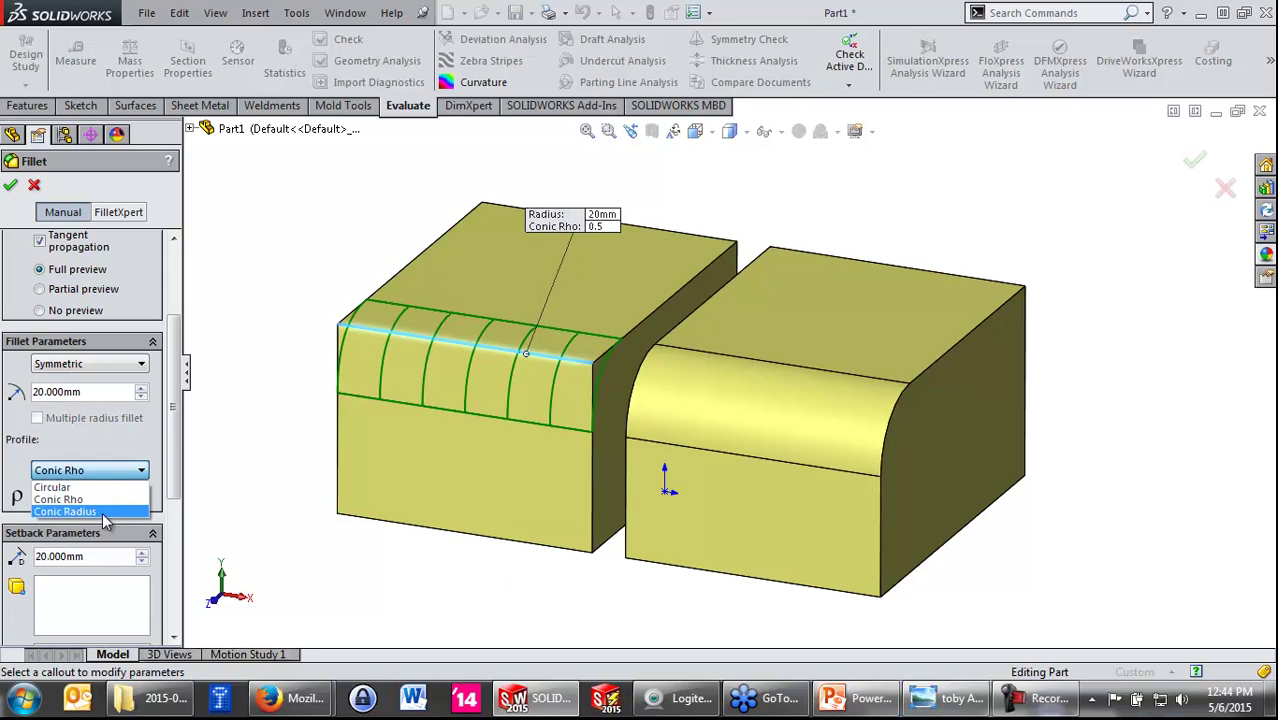
{"action": "left_click", "coordinate": [128, 498]}
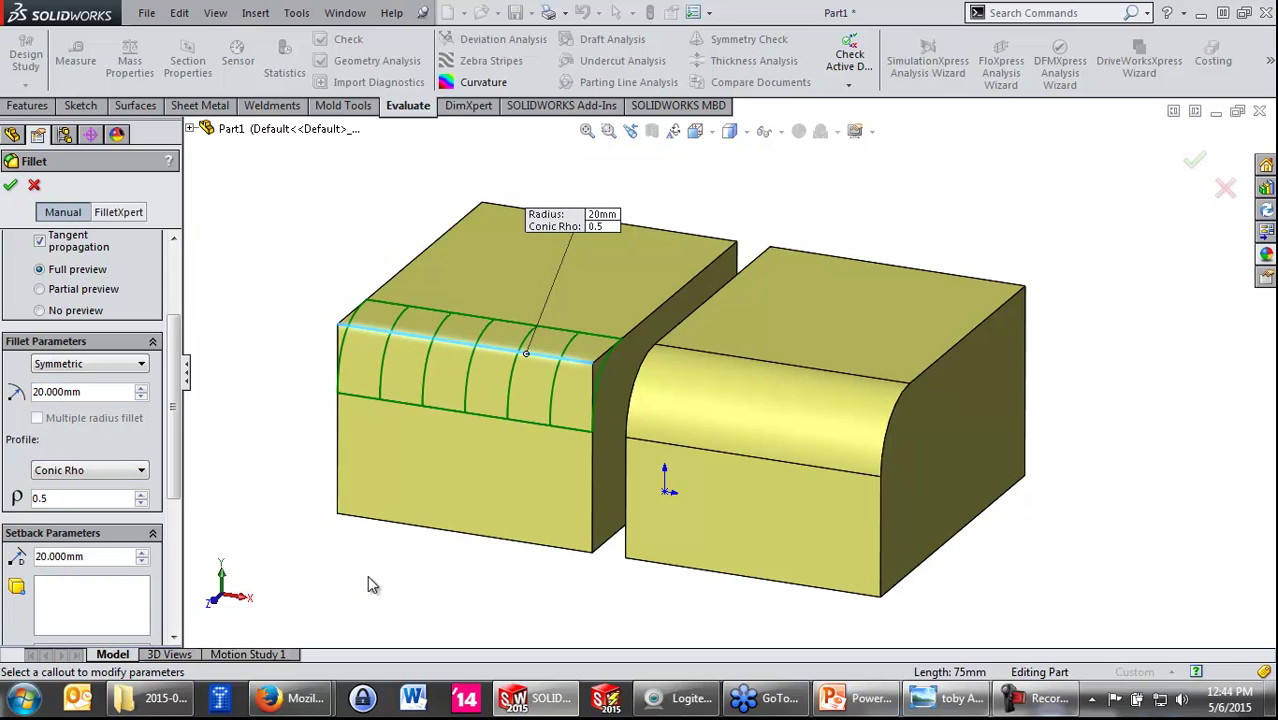
{"action": "left_click", "coordinate": [247, 600]}
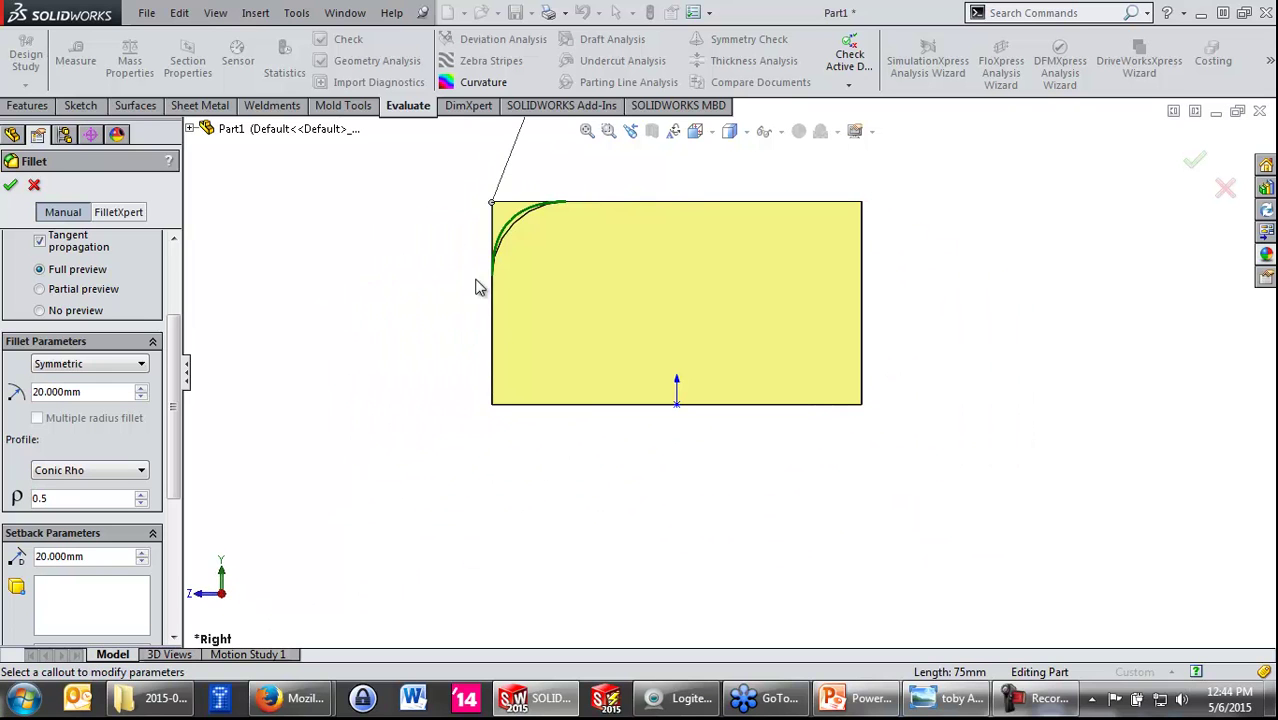
Step: Step the conic rho up to 0.85 and down to 0.15 to compare fillet shapes
{"action": "scroll", "coordinate": [476, 287], "scroll_direction": "down", "scroll_amount": 3}
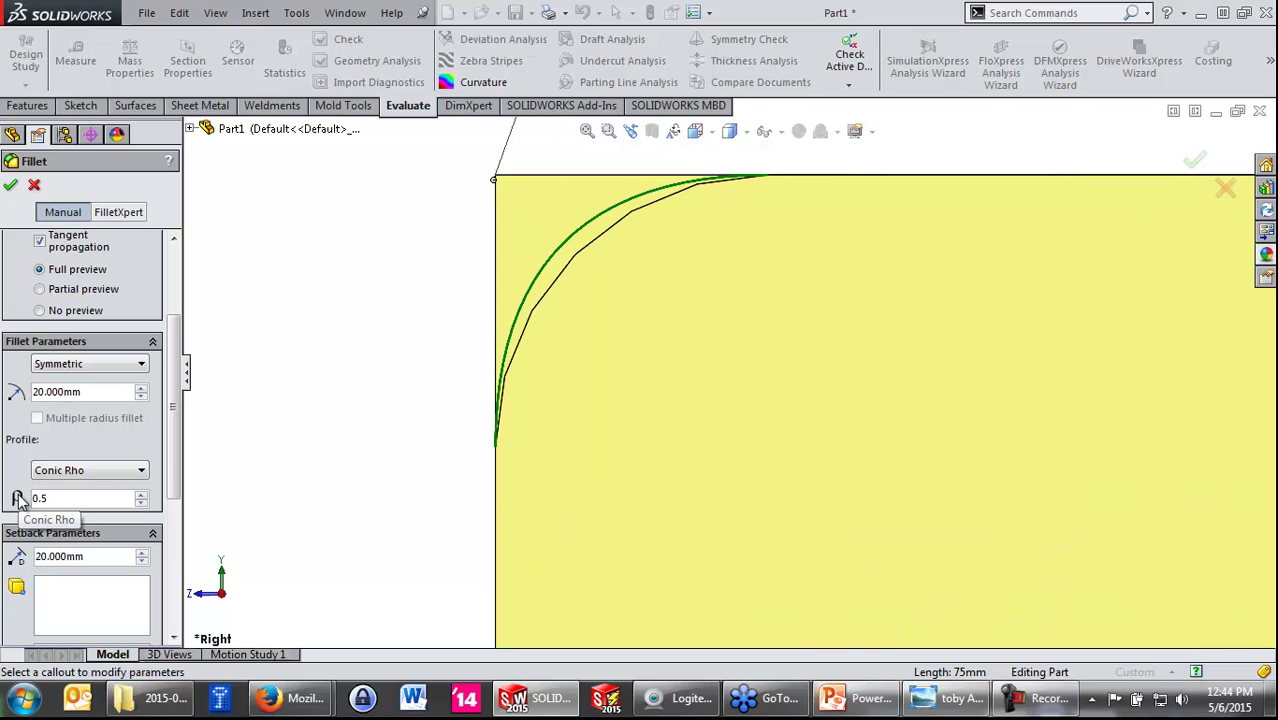
{"action": "left_click", "coordinate": [143, 494]}
{"action": "left_click", "coordinate": [143, 494]}
{"action": "left_click", "coordinate": [143, 494]}
{"action": "left_click", "coordinate": [143, 494]}
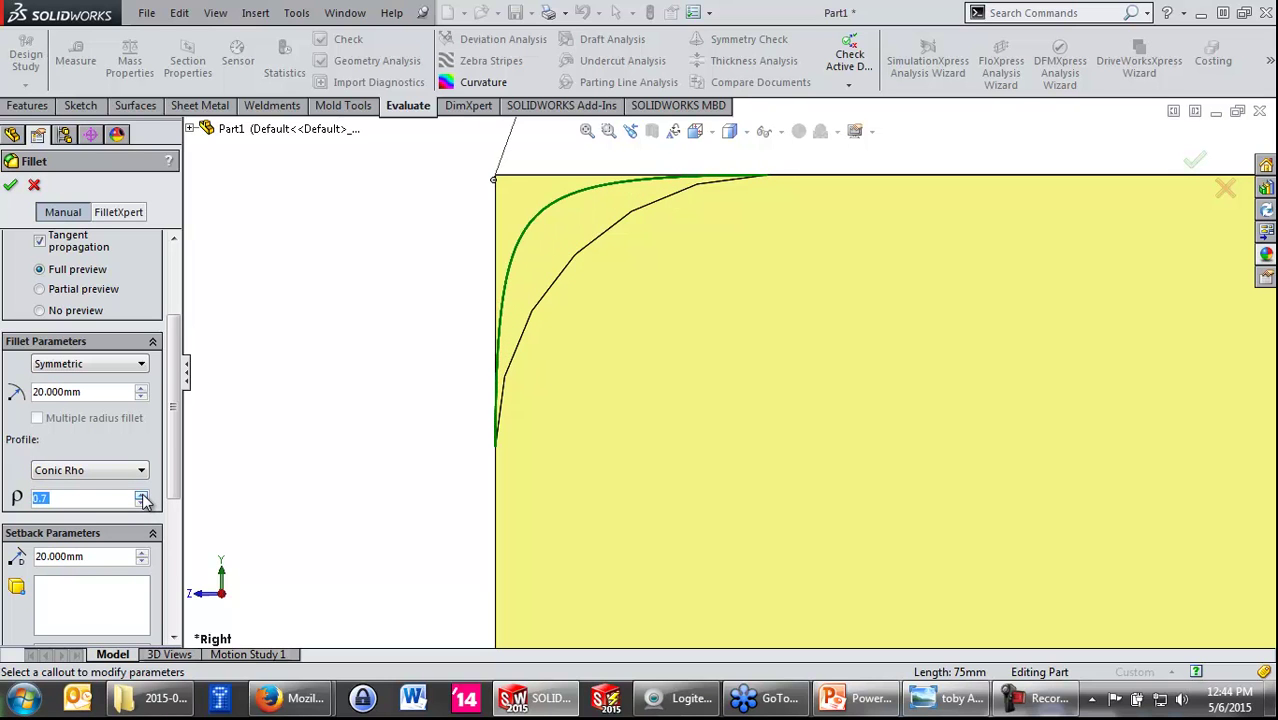
{"action": "left_click", "coordinate": [143, 494]}
{"action": "left_click", "coordinate": [143, 494]}
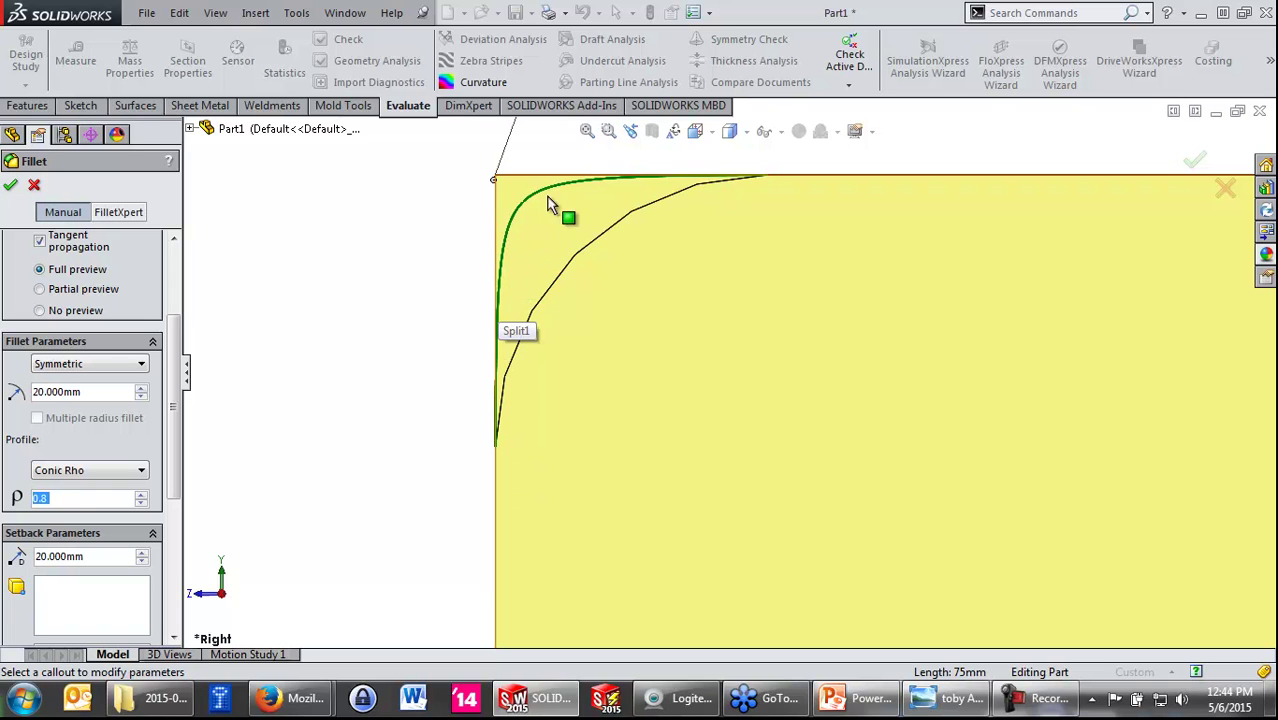
{"action": "left_click", "coordinate": [140, 496]}
{"action": "left_click", "coordinate": [142, 505]}
{"action": "left_click", "coordinate": [142, 505]}
{"action": "left_click", "coordinate": [142, 505]}
{"action": "left_click", "coordinate": [142, 505]}
{"action": "left_click", "coordinate": [142, 505]}
{"action": "left_click", "coordinate": [142, 505]}
{"action": "left_click", "coordinate": [142, 505]}
{"action": "left_click", "coordinate": [142, 505]}
{"action": "left_click", "coordinate": [142, 505]}
{"action": "left_click", "coordinate": [142, 505]}
{"action": "left_click", "coordinate": [142, 505]}
{"action": "left_click", "coordinate": [142, 505]}
{"action": "left_click", "coordinate": [142, 505]}
{"action": "left_click", "coordinate": [142, 505]}
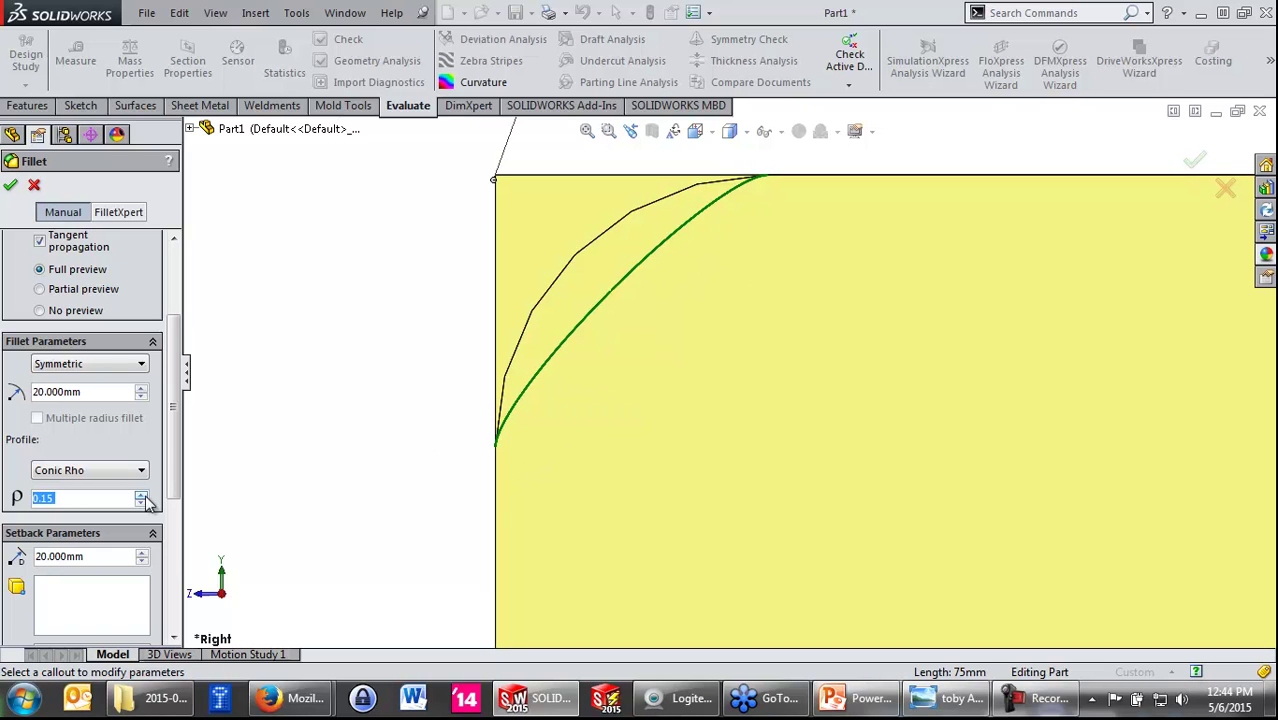
Step: Settle on rho 0.75 and apply the 20 mm conic fillet as Fillet4
{"action": "left_click", "coordinate": [89, 392]}
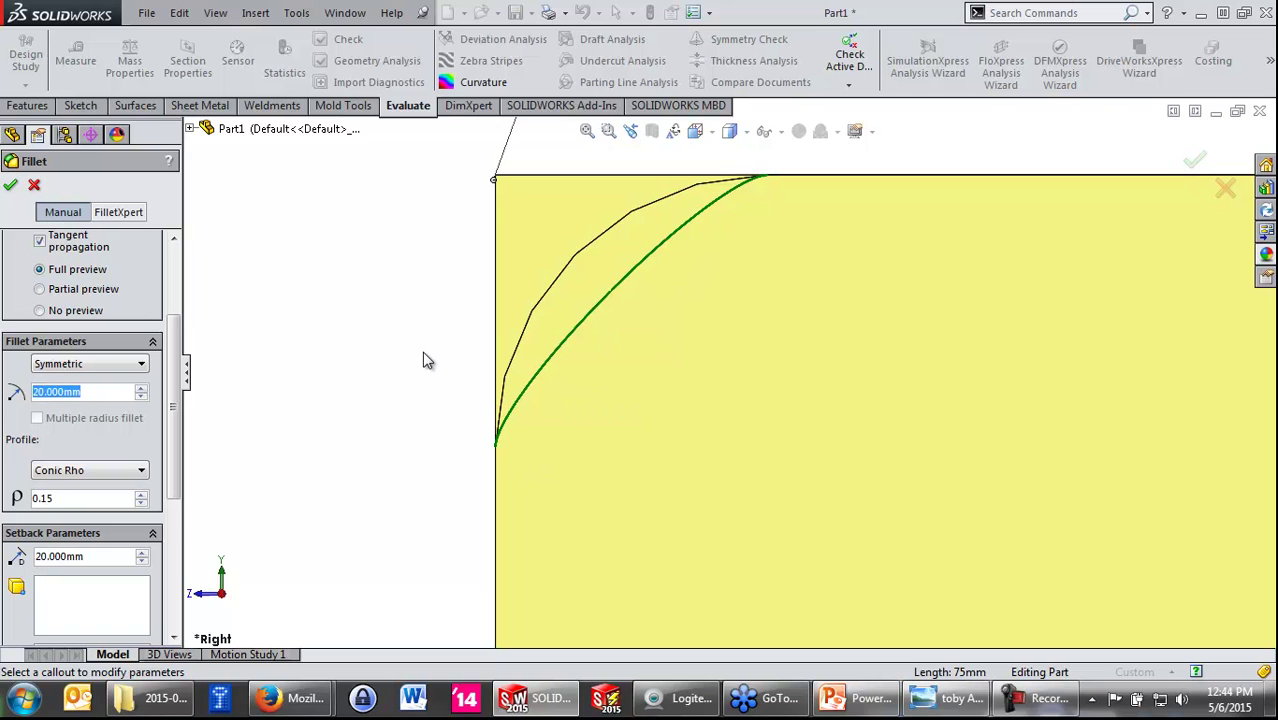
{"action": "left_click", "coordinate": [141, 495]}
{"action": "left_click", "coordinate": [141, 495]}
{"action": "left_click", "coordinate": [141, 495]}
{"action": "left_click", "coordinate": [141, 495]}
{"action": "left_click", "coordinate": [141, 495]}
{"action": "left_click", "coordinate": [141, 495]}
{"action": "left_click", "coordinate": [141, 495]}
{"action": "left_click", "coordinate": [141, 495]}
{"action": "left_click", "coordinate": [141, 495]}
{"action": "left_click", "coordinate": [141, 495]}
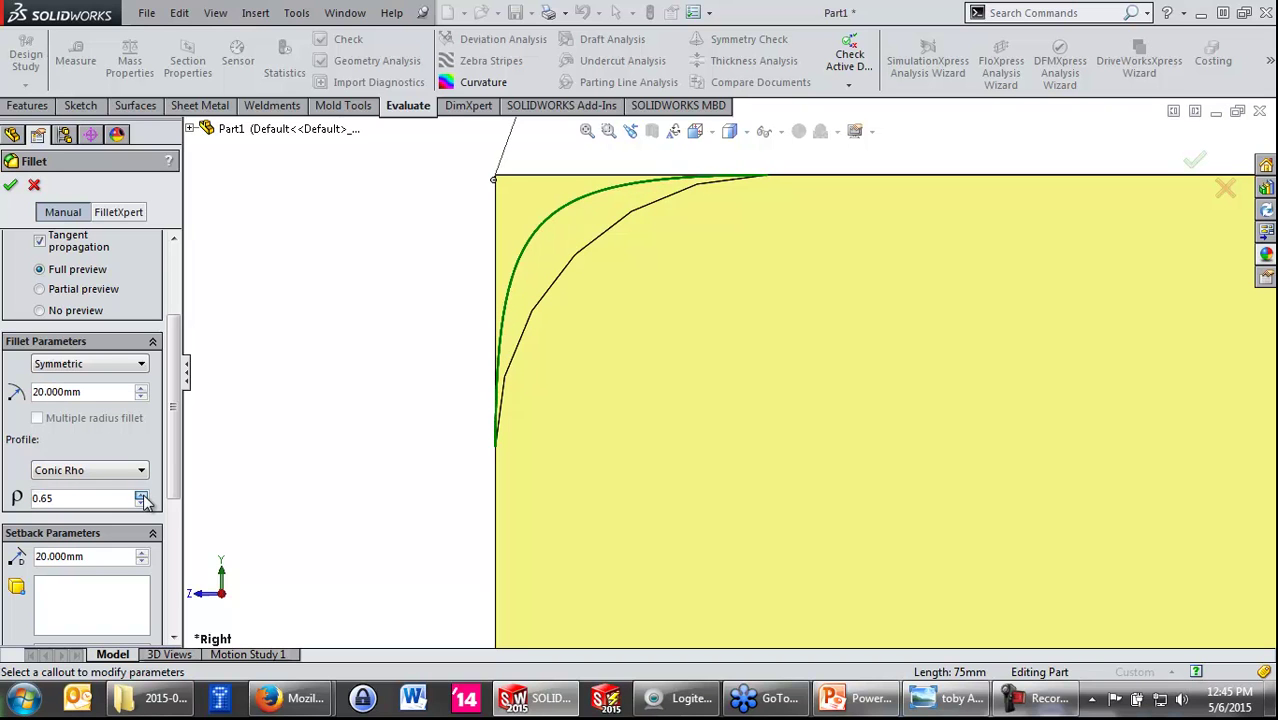
{"action": "left_click", "coordinate": [141, 495]}
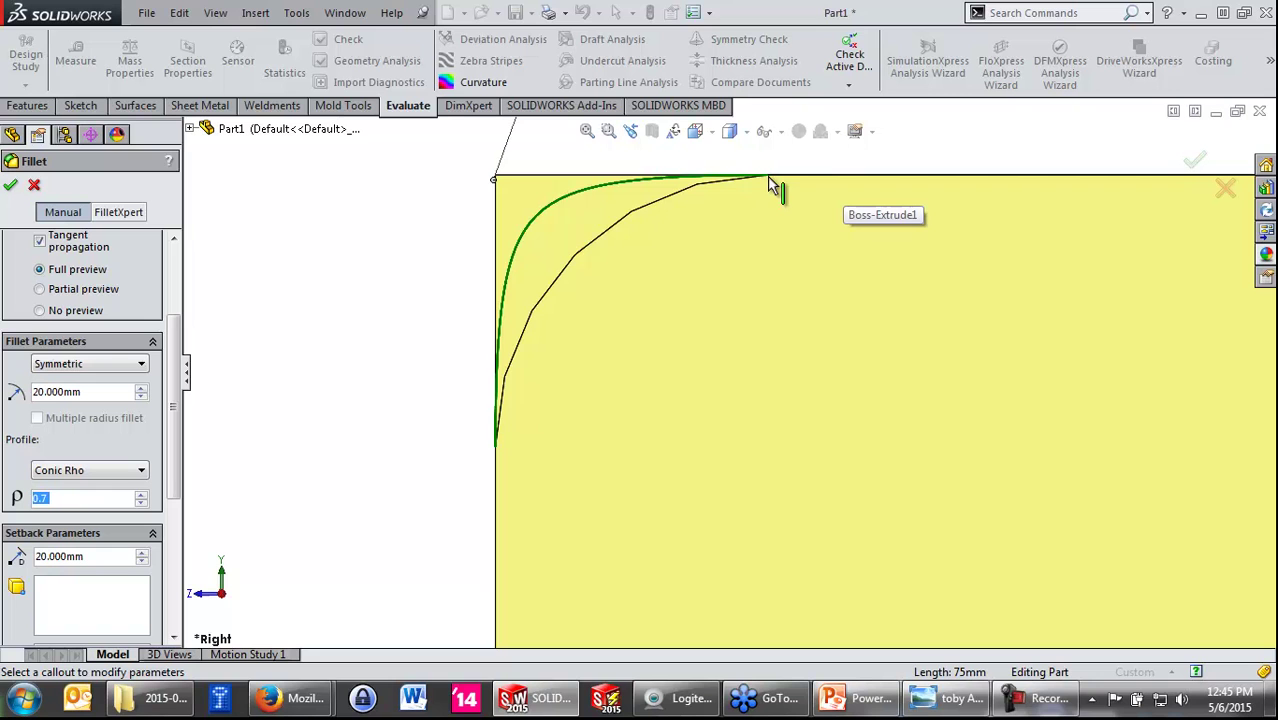
{"action": "left_click", "coordinate": [140, 496]}
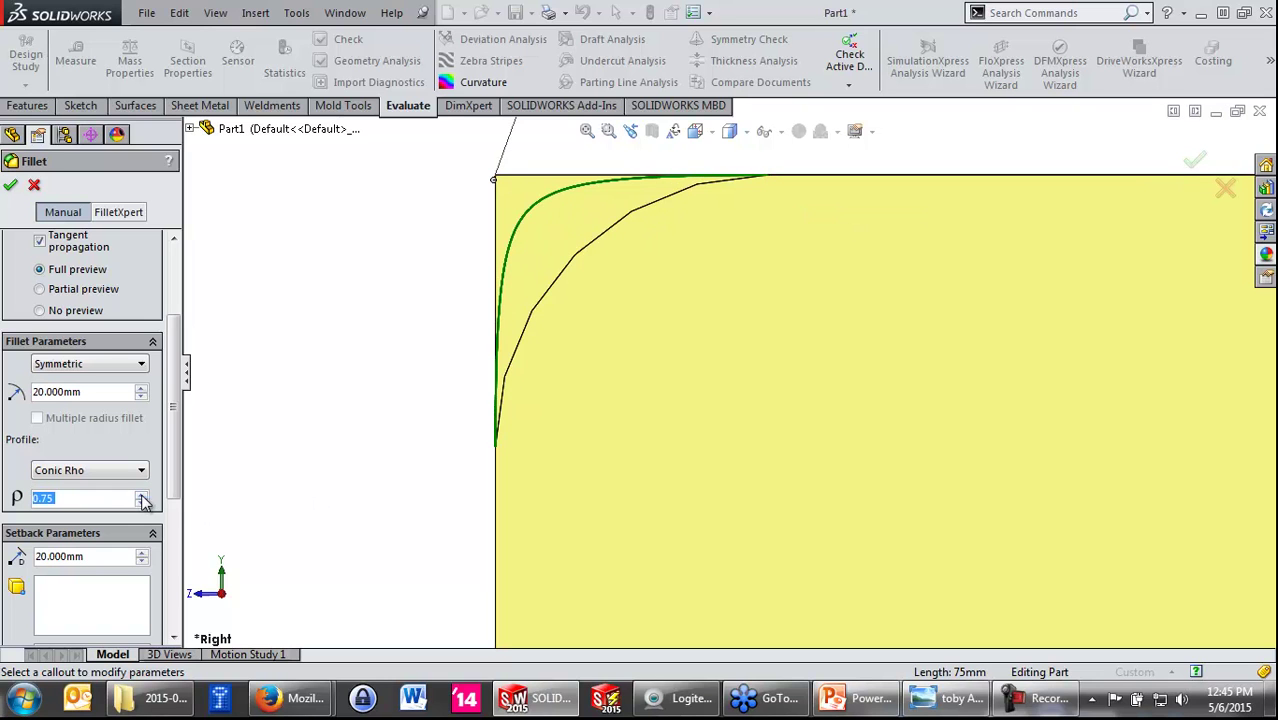
{"action": "left_click", "coordinate": [1193, 168]}
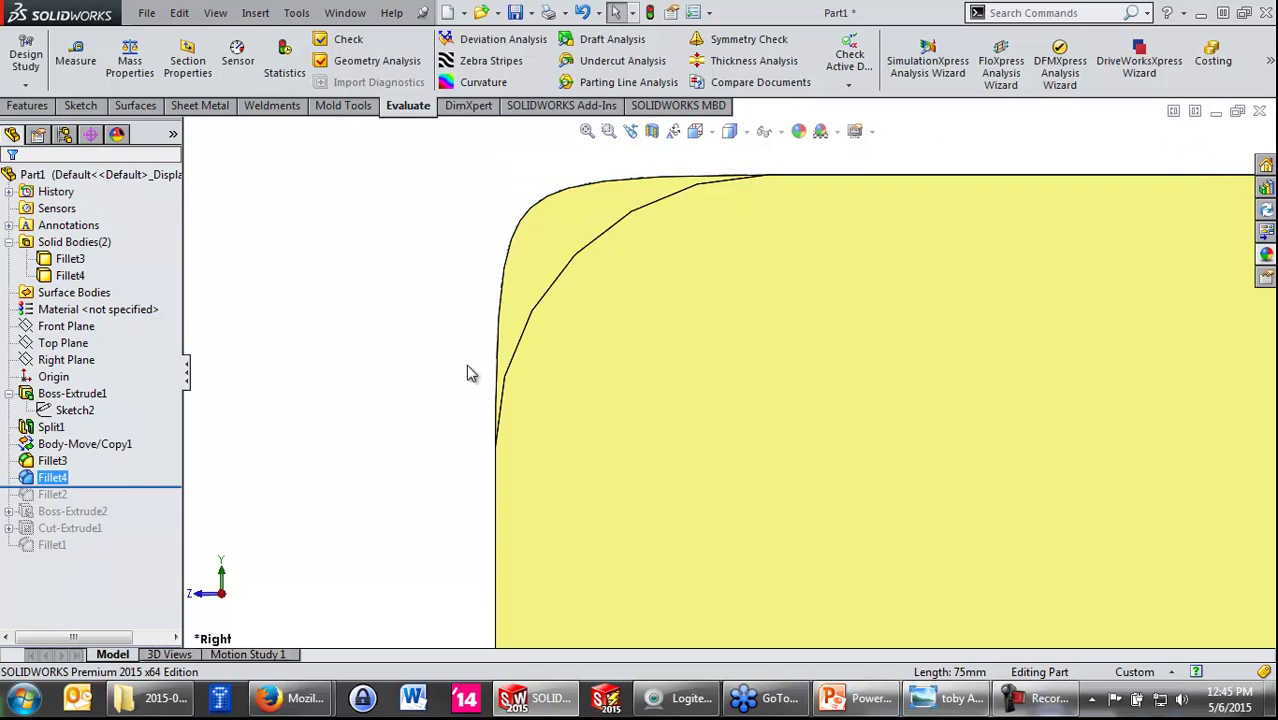
Step: Return to an isometric view, select the front face and expand the appearance colours
{"action": "key", "text": "z"}
{"action": "key", "text": "z"}
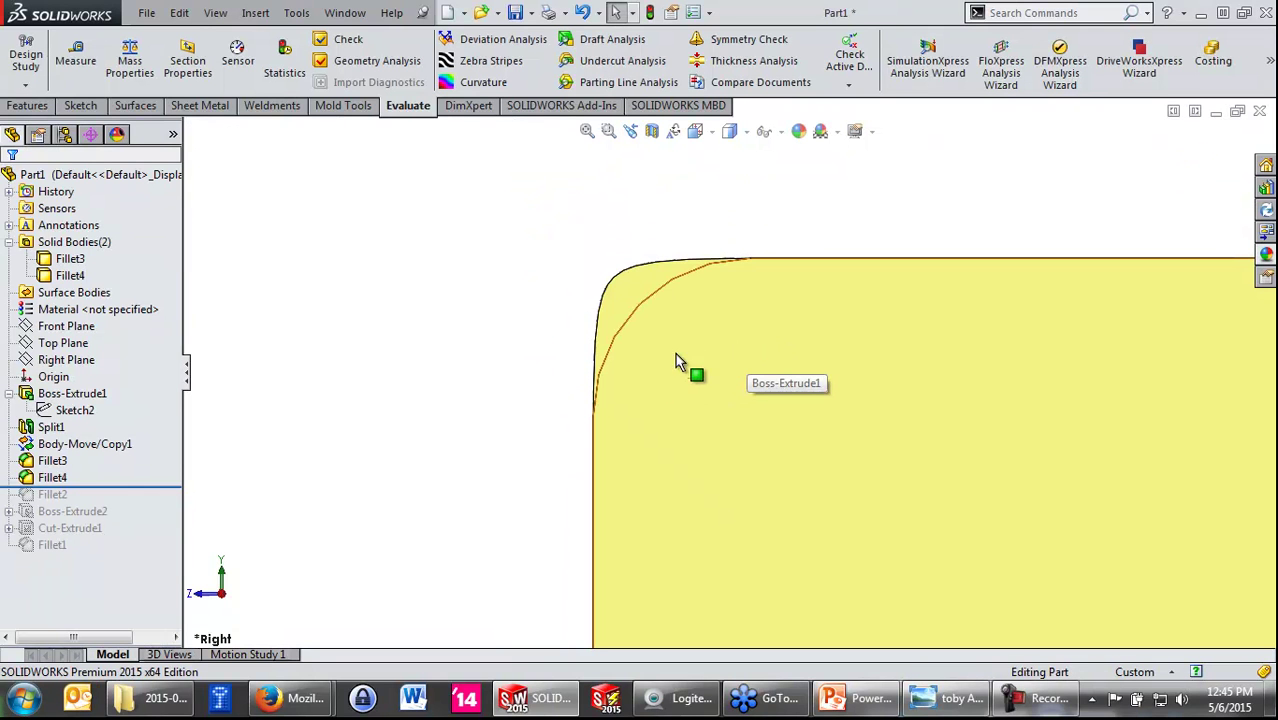
{"action": "key", "text": "ctrl+7"}
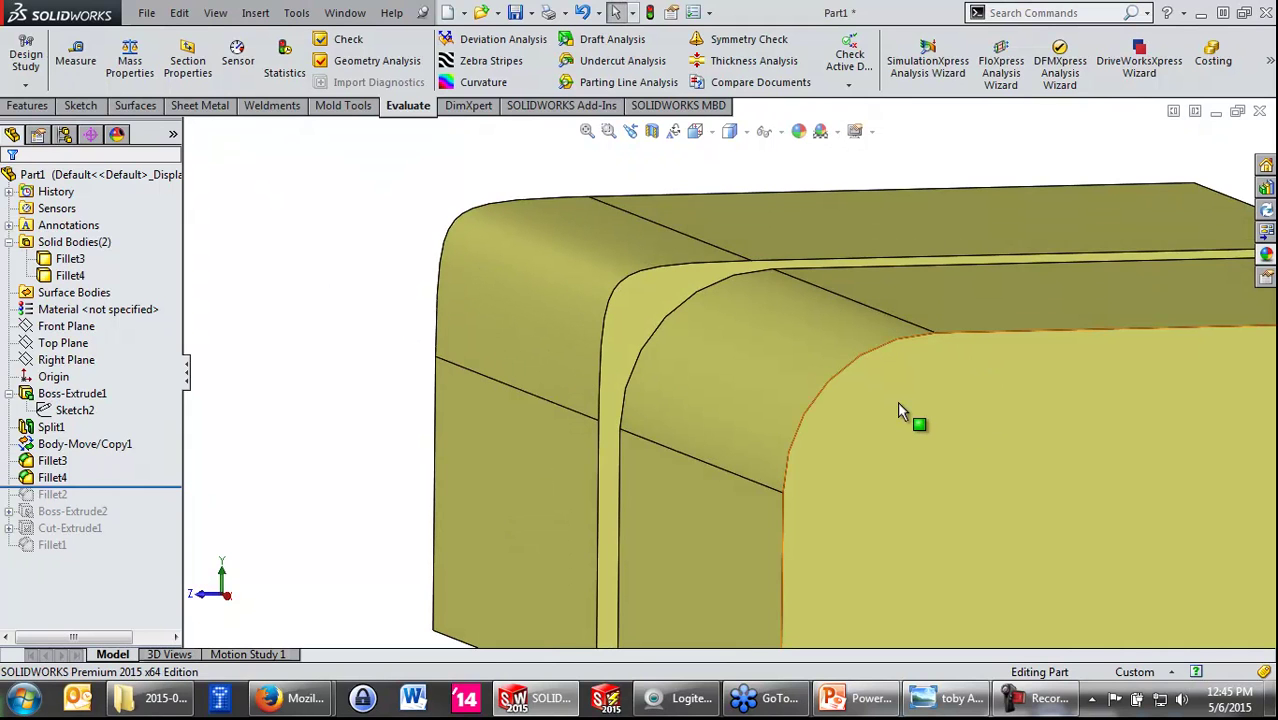
{"action": "left_click", "coordinate": [918, 345]}
{"action": "left_click", "coordinate": [1266, 252]}
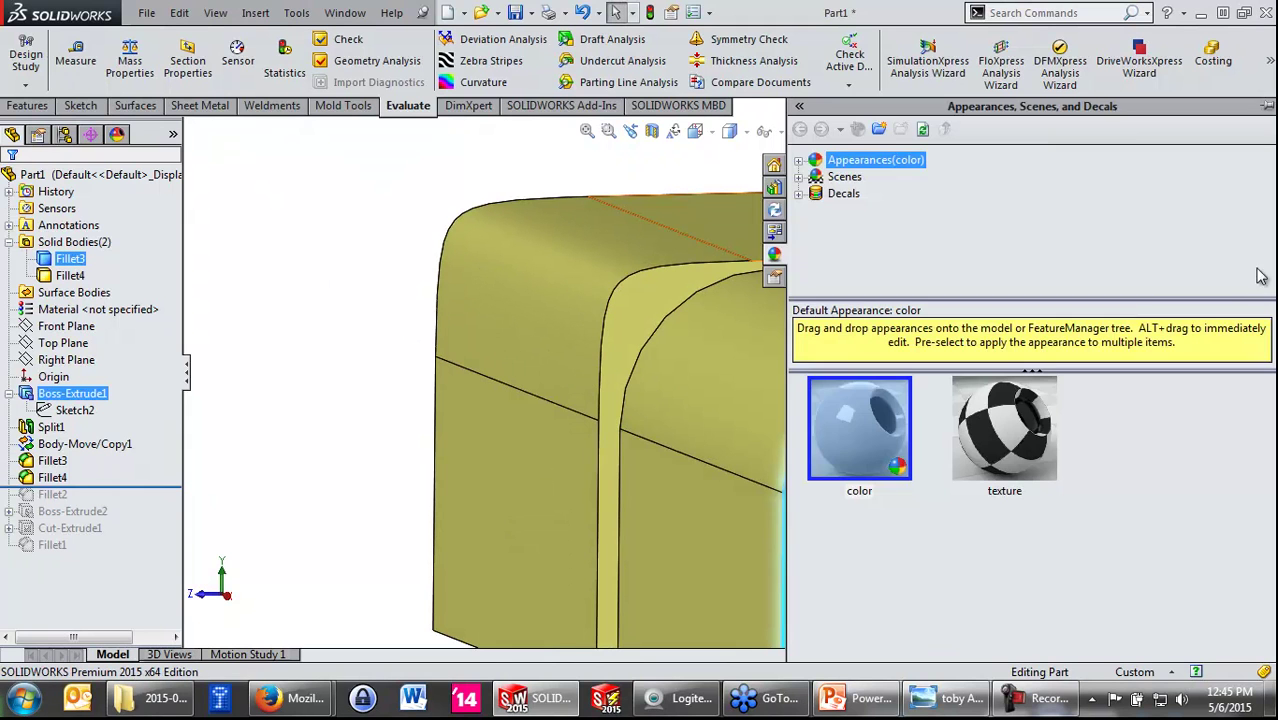
{"action": "left_click", "coordinate": [799, 161]}
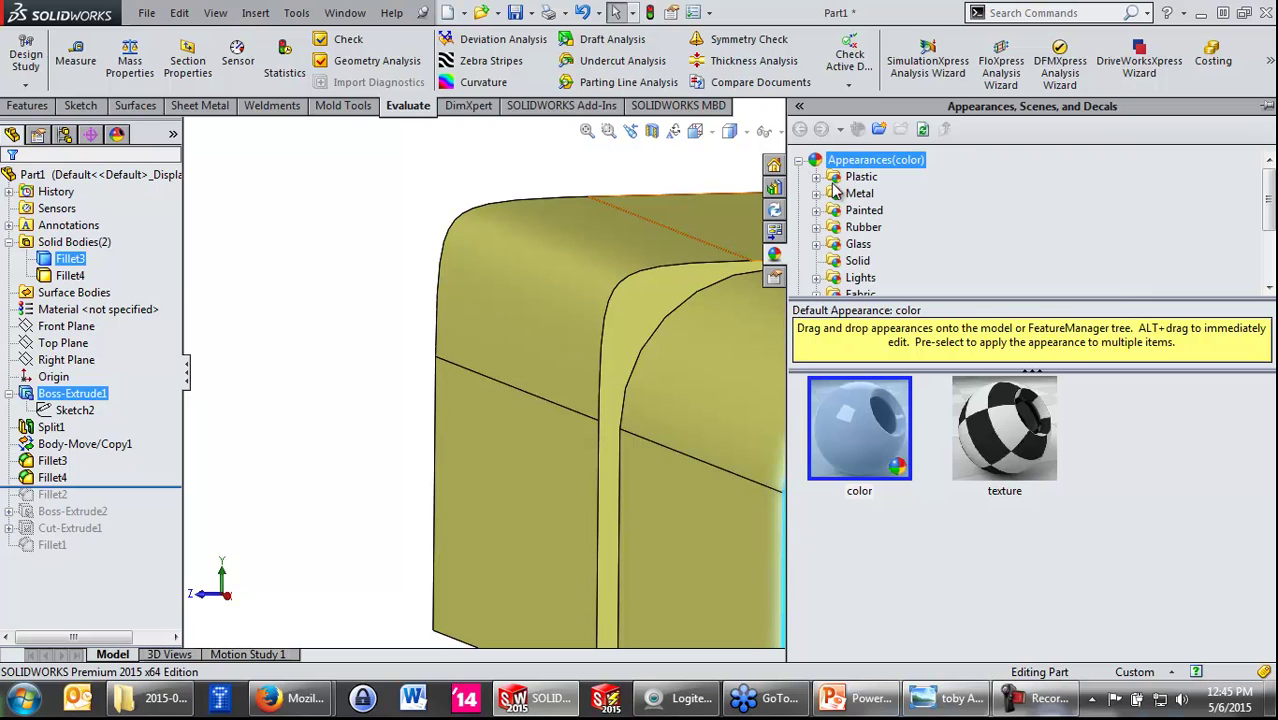
Step: Apply green low gloss plastic from the appearance library to the near body
{"action": "left_click", "coordinate": [834, 180]}
{"action": "left_click", "coordinate": [817, 178]}
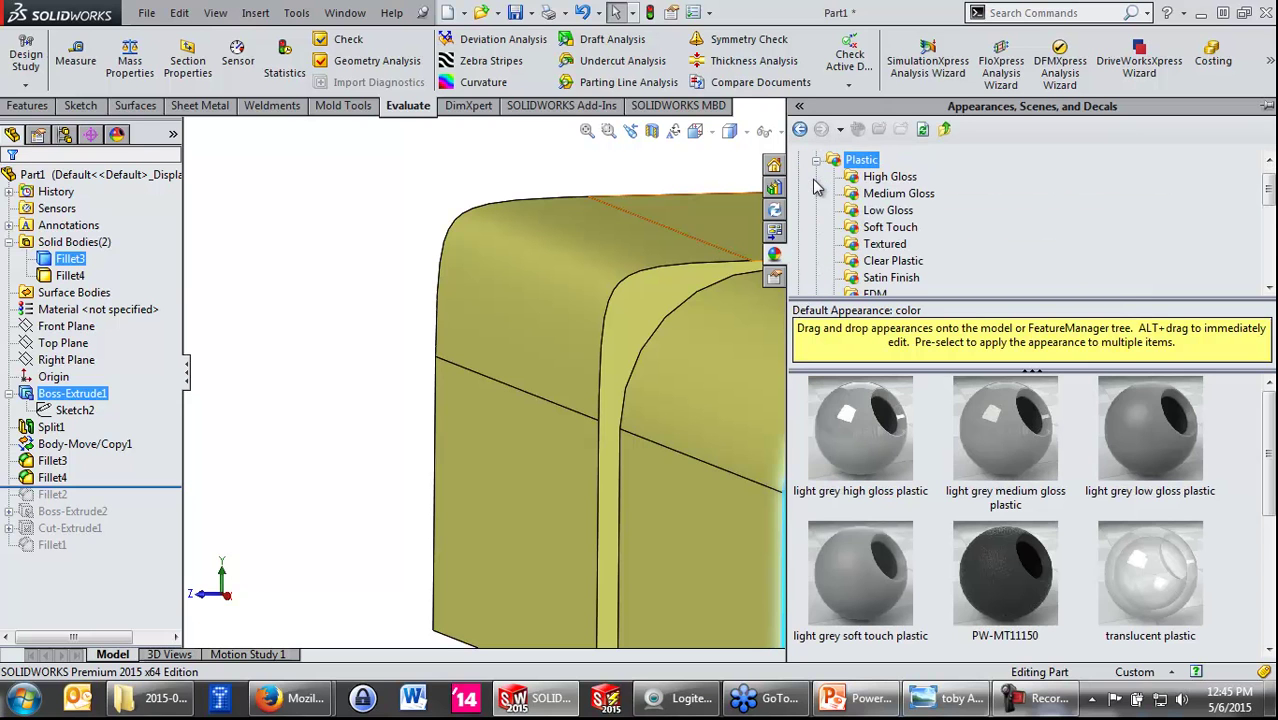
{"action": "left_click", "coordinate": [876, 196]}
{"action": "left_click", "coordinate": [886, 211]}
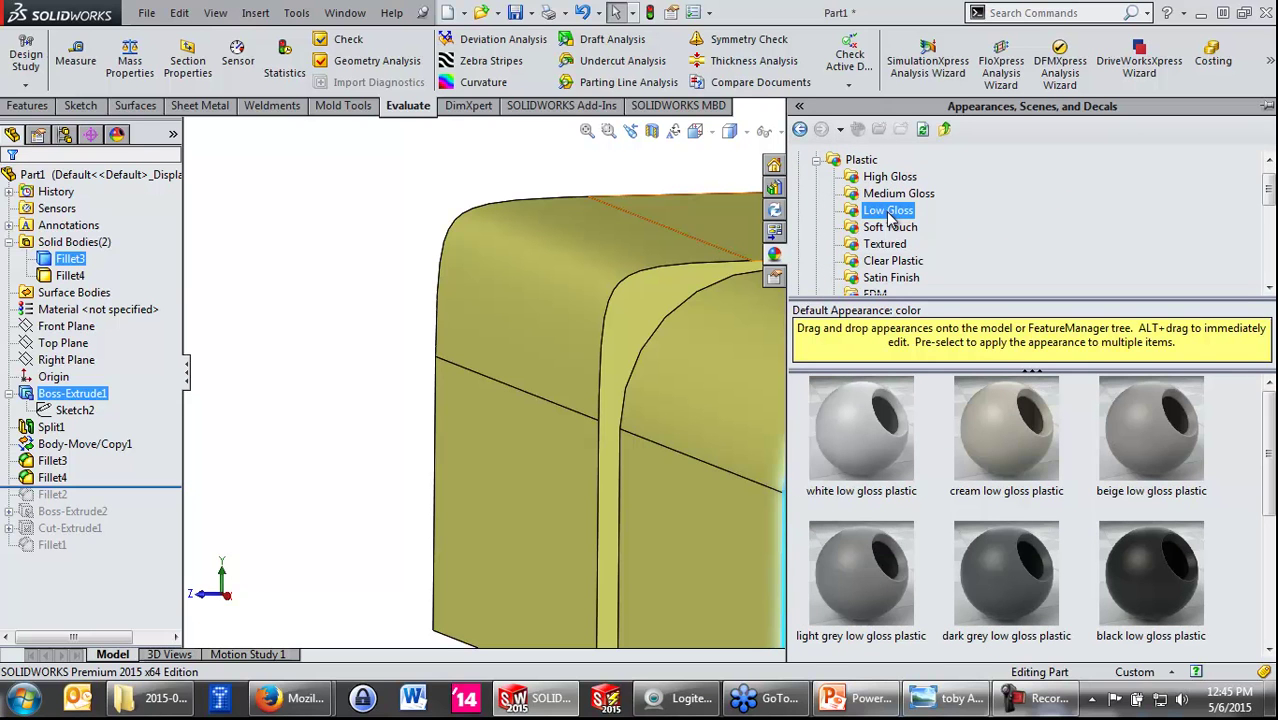
{"action": "scroll", "coordinate": [940, 463], "scroll_direction": "down", "scroll_amount": 3}
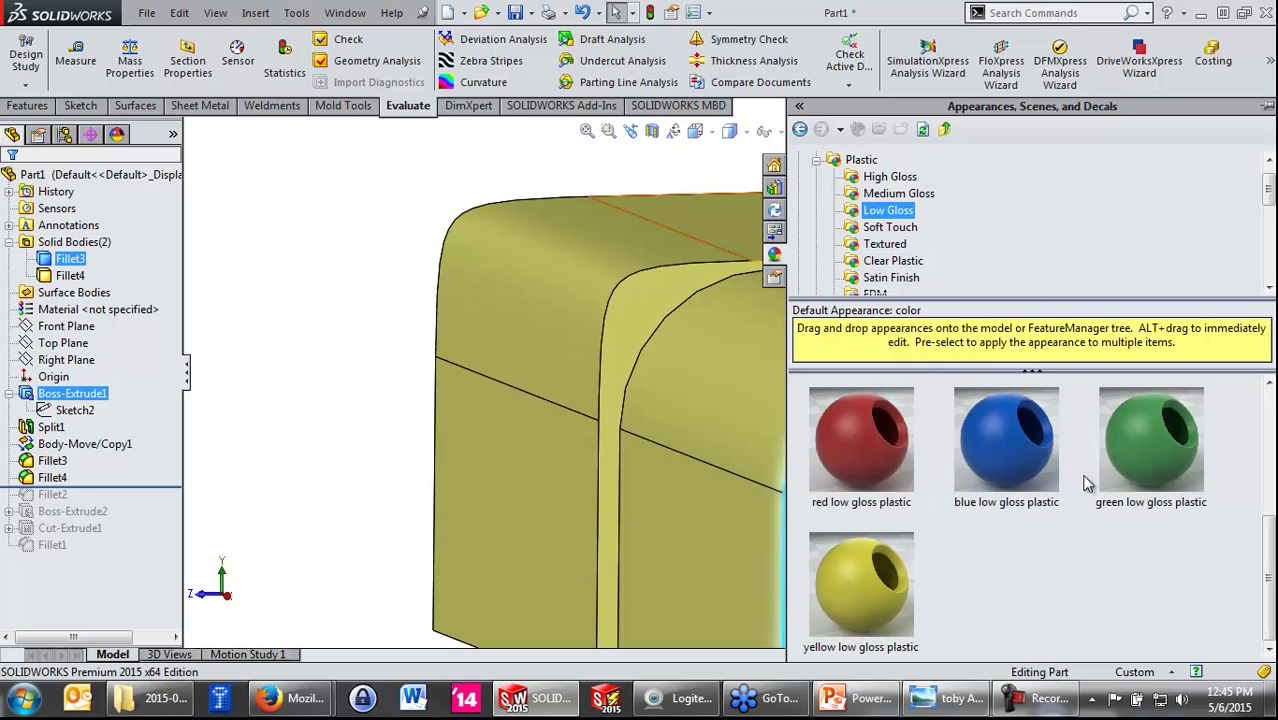
{"action": "left_click_drag", "start_coordinate": [1084, 477], "coordinate": [1093, 430]}
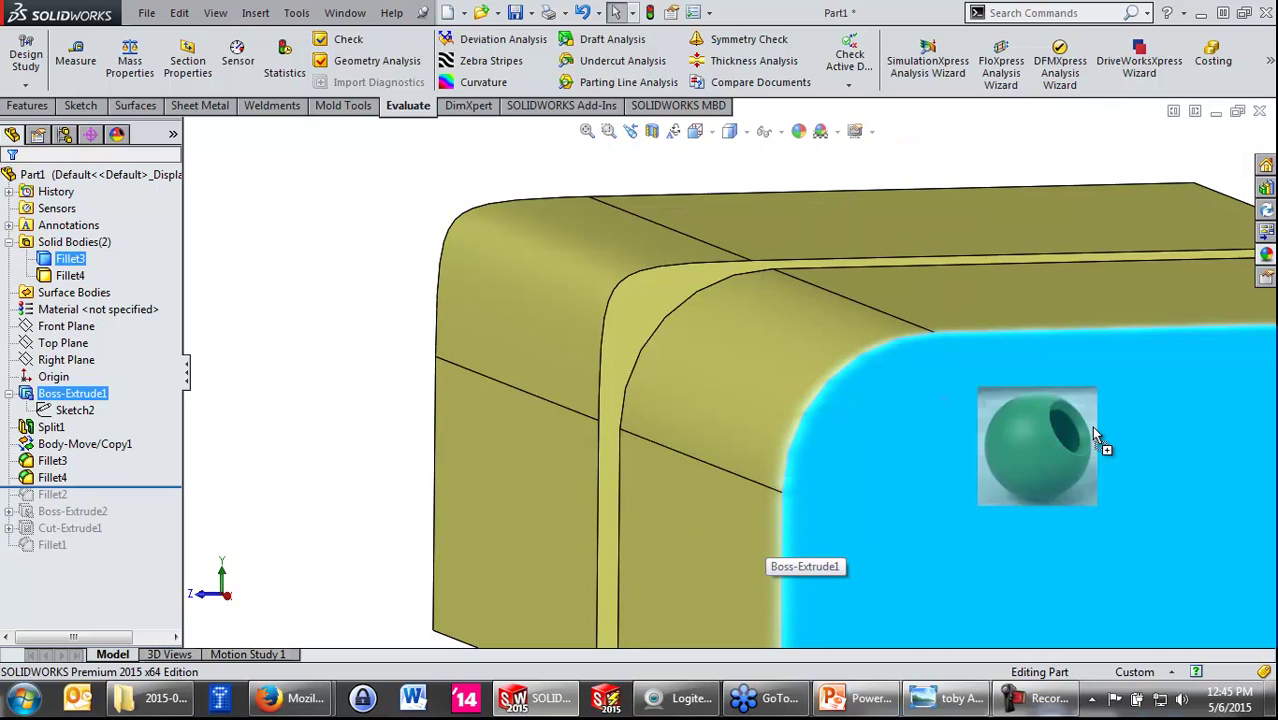
{"action": "left_click_drag", "start_coordinate": [1093, 430], "coordinate": [1005, 420]}
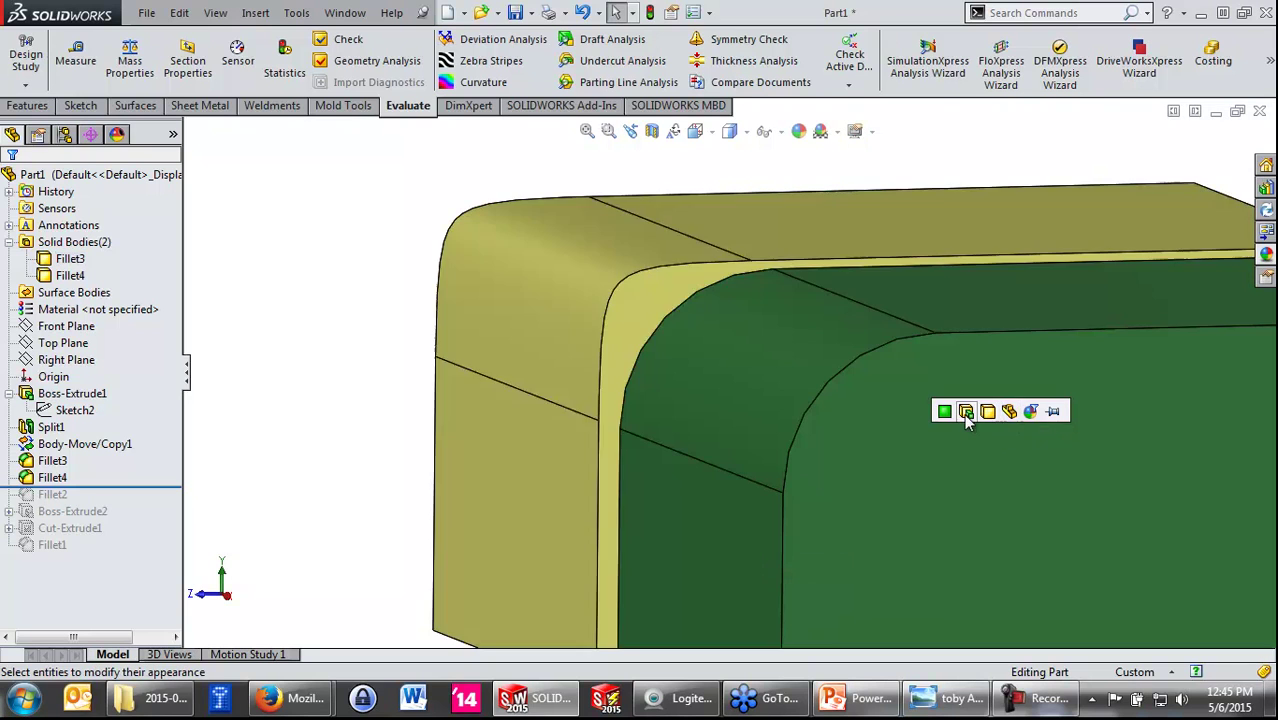
Step: Recolour the whole body orange through its fillet face's appearance options
{"action": "left_click", "coordinate": [995, 422]}
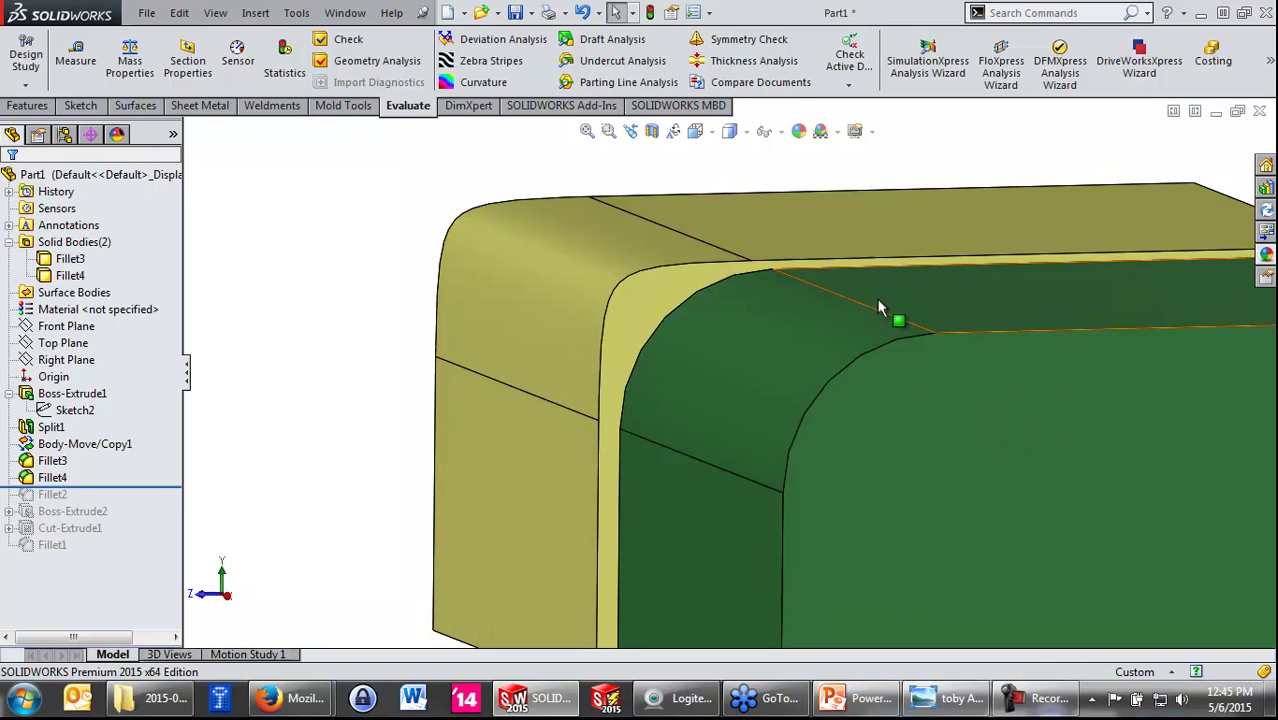
{"action": "left_click", "coordinate": [803, 348]}
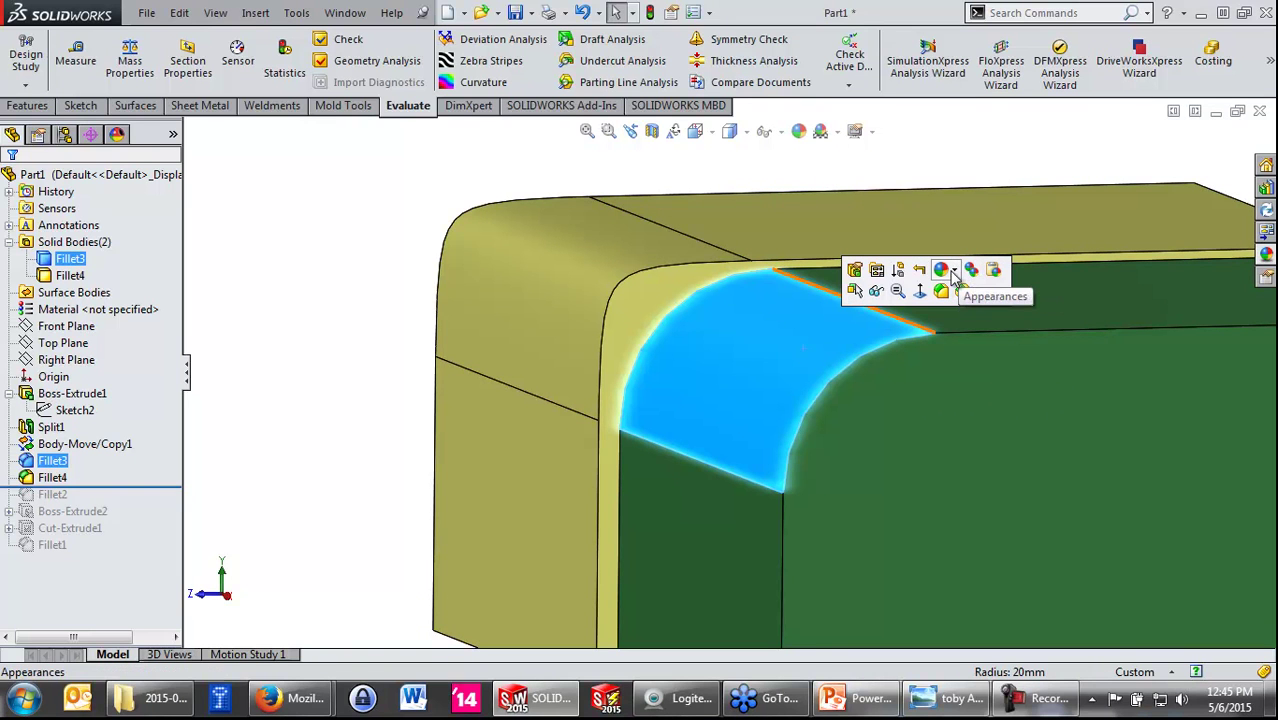
{"action": "left_click", "coordinate": [952, 272]}
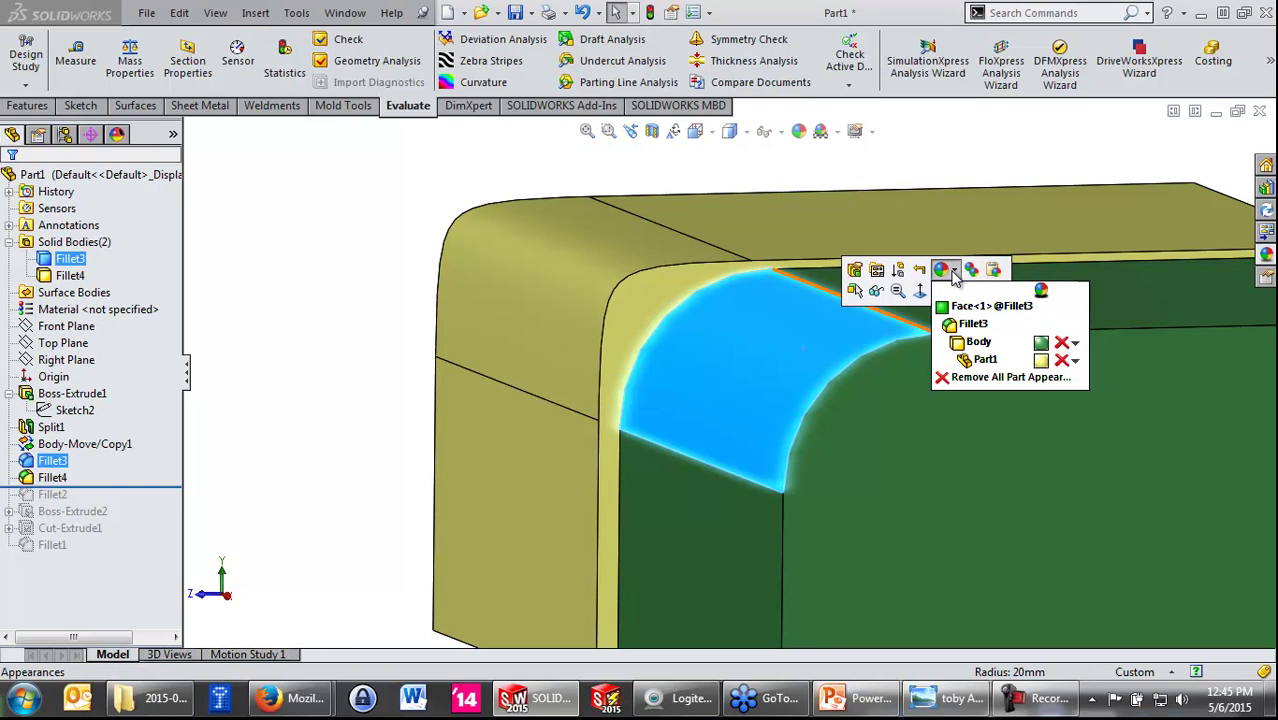
{"action": "left_click", "coordinate": [1040, 344]}
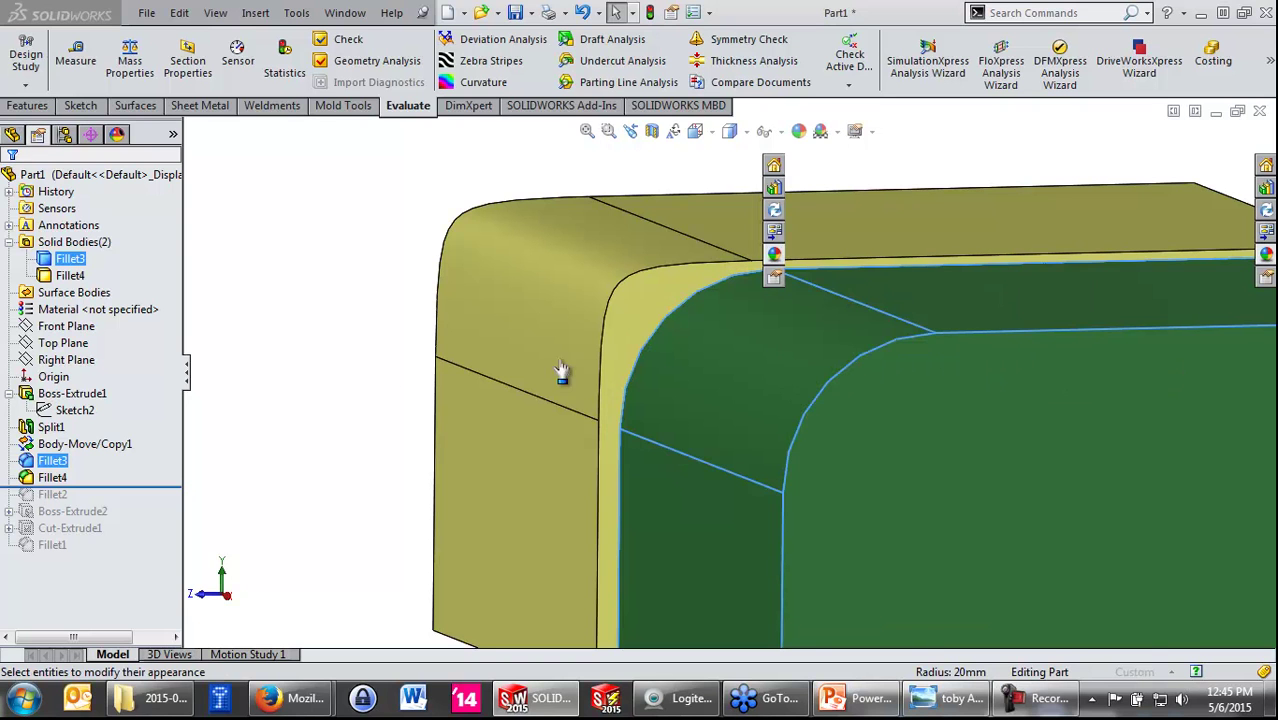
{"action": "left_click", "coordinate": [56, 569]}
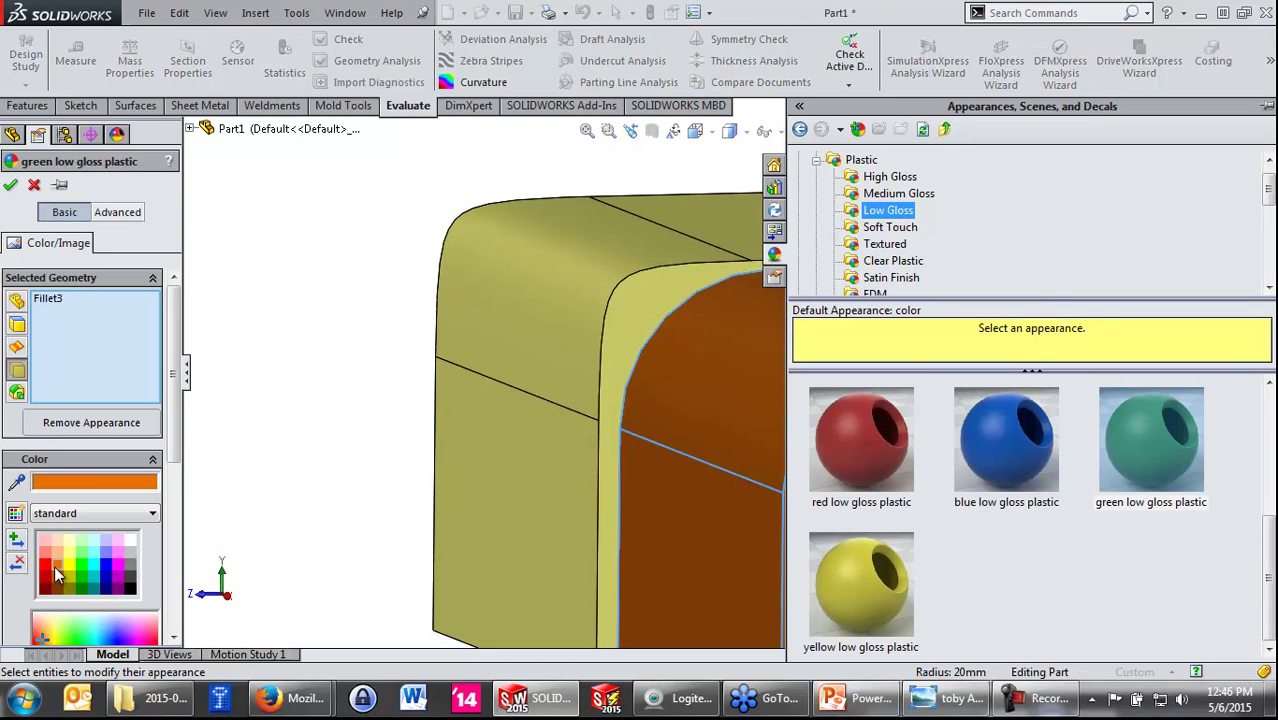
{"action": "left_click", "coordinate": [11, 186]}
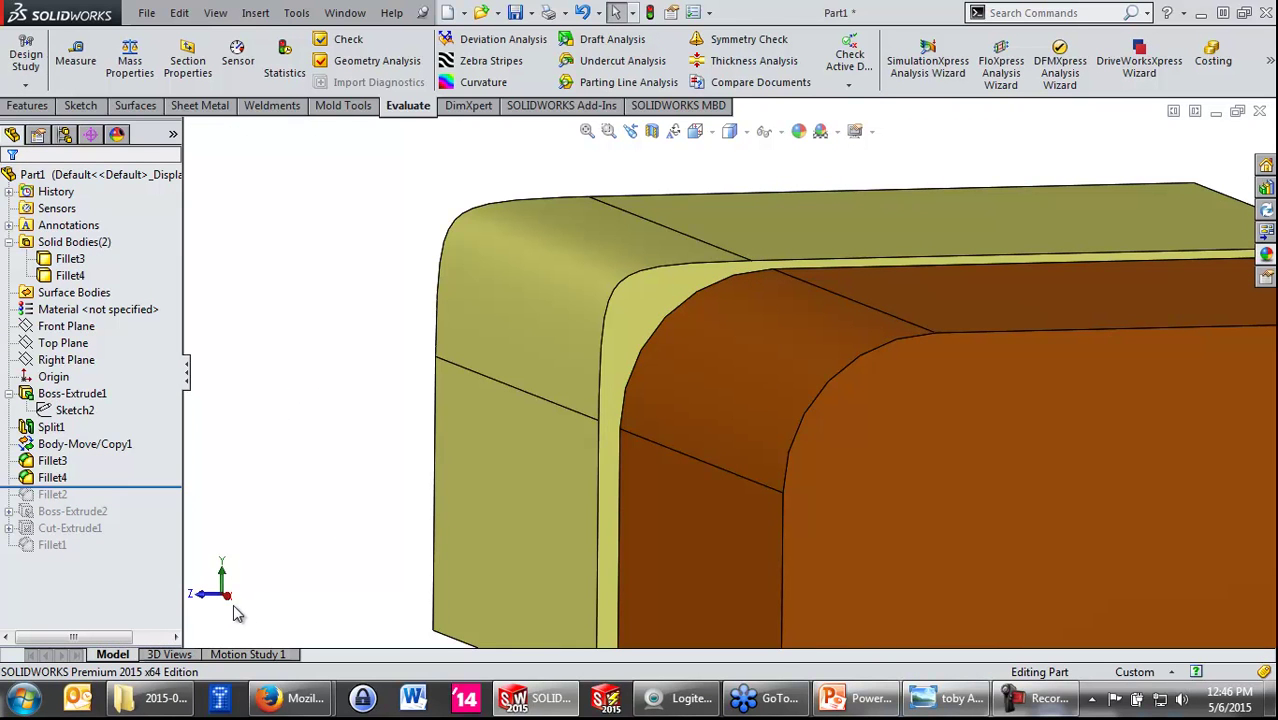
Step: Fillet the brown body's top edge with a 30 mm Circular-profile fillet
{"action": "left_click", "coordinate": [227, 595]}
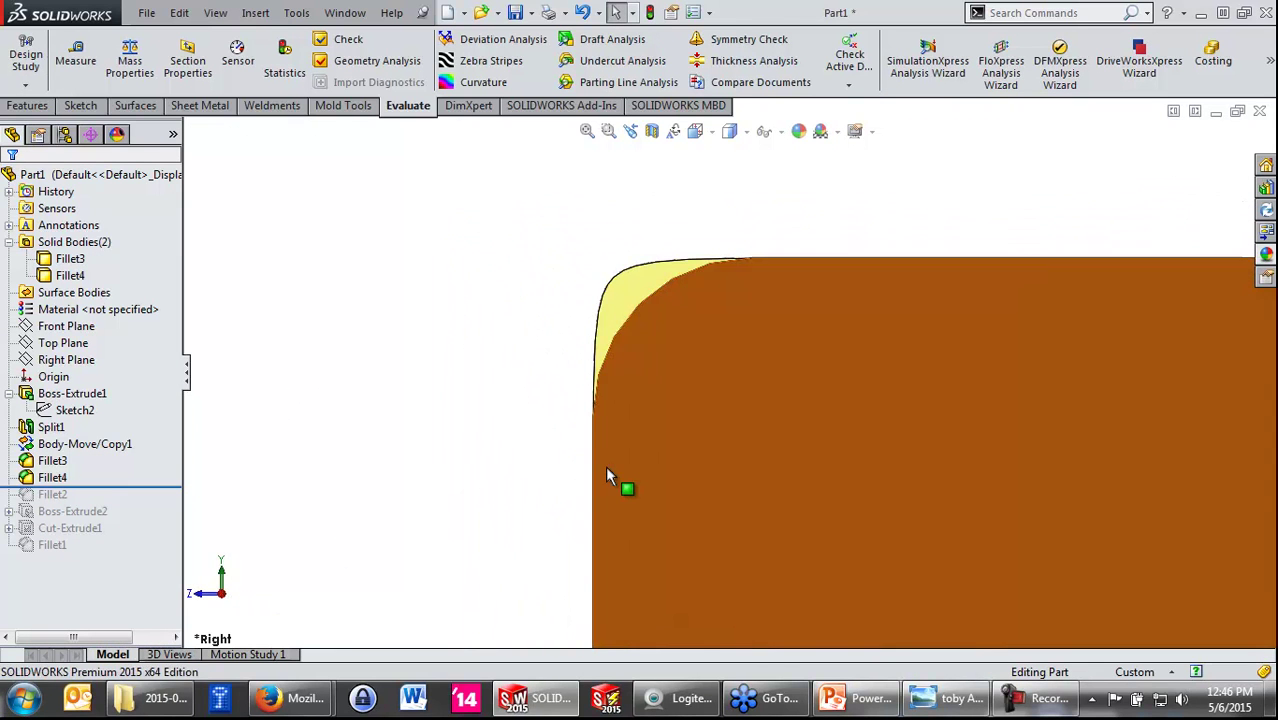
{"action": "scroll", "coordinate": [670, 473], "scroll_direction": "up", "scroll_amount": 5}
{"action": "scroll", "coordinate": [922, 397], "scroll_direction": "down", "scroll_amount": 1}
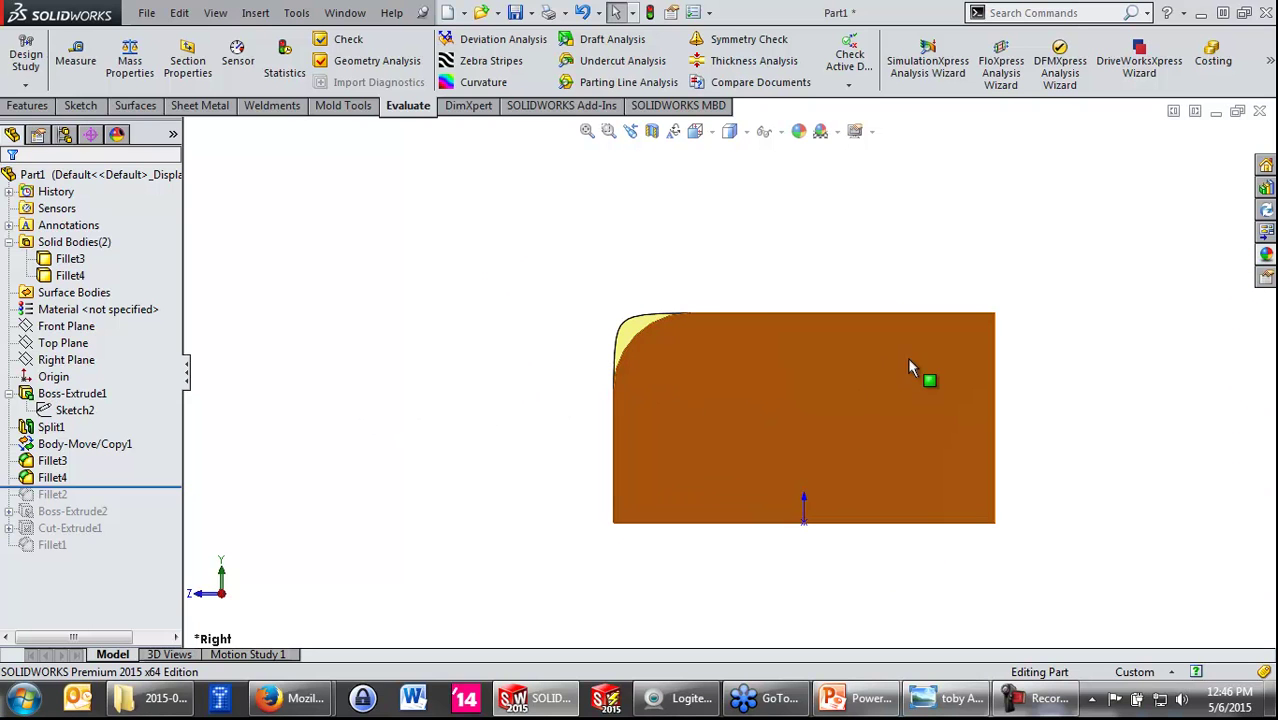
{"action": "middle_click_drag", "start_coordinate": [913, 362], "coordinate": [966, 352]}
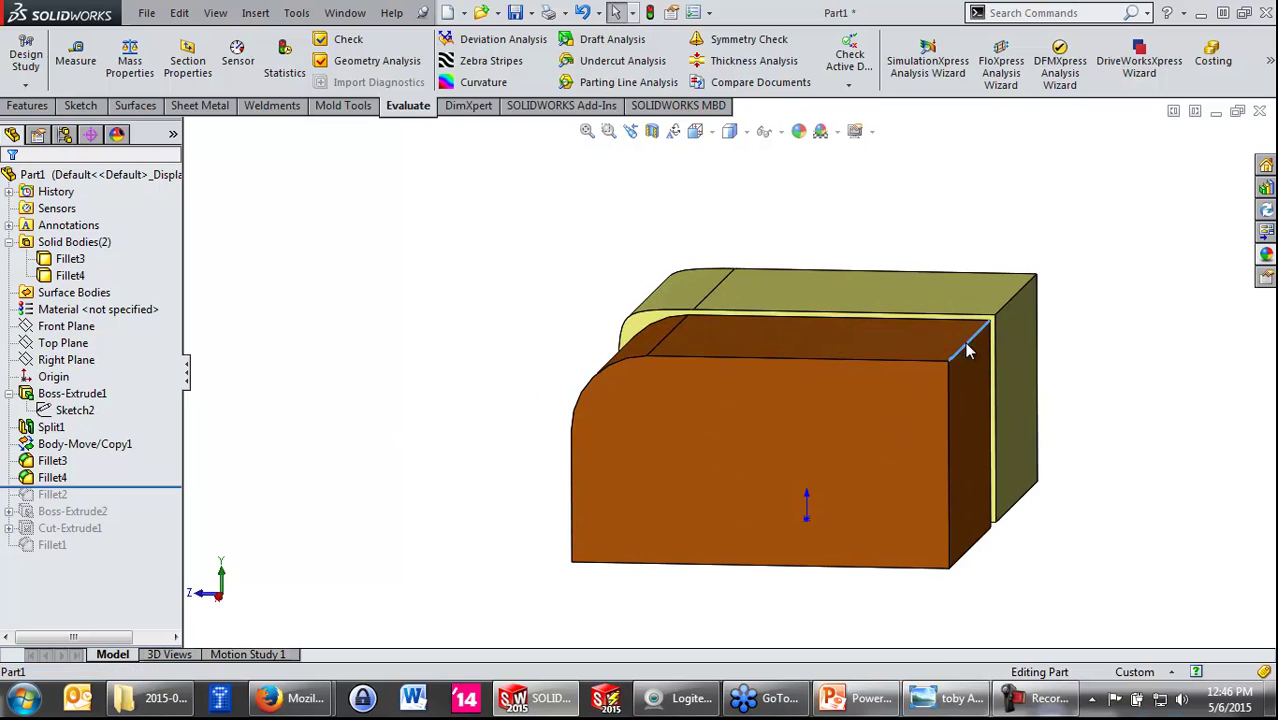
{"action": "left_click", "coordinate": [966, 352]}
{"action": "left_click", "coordinate": [1103, 290]}
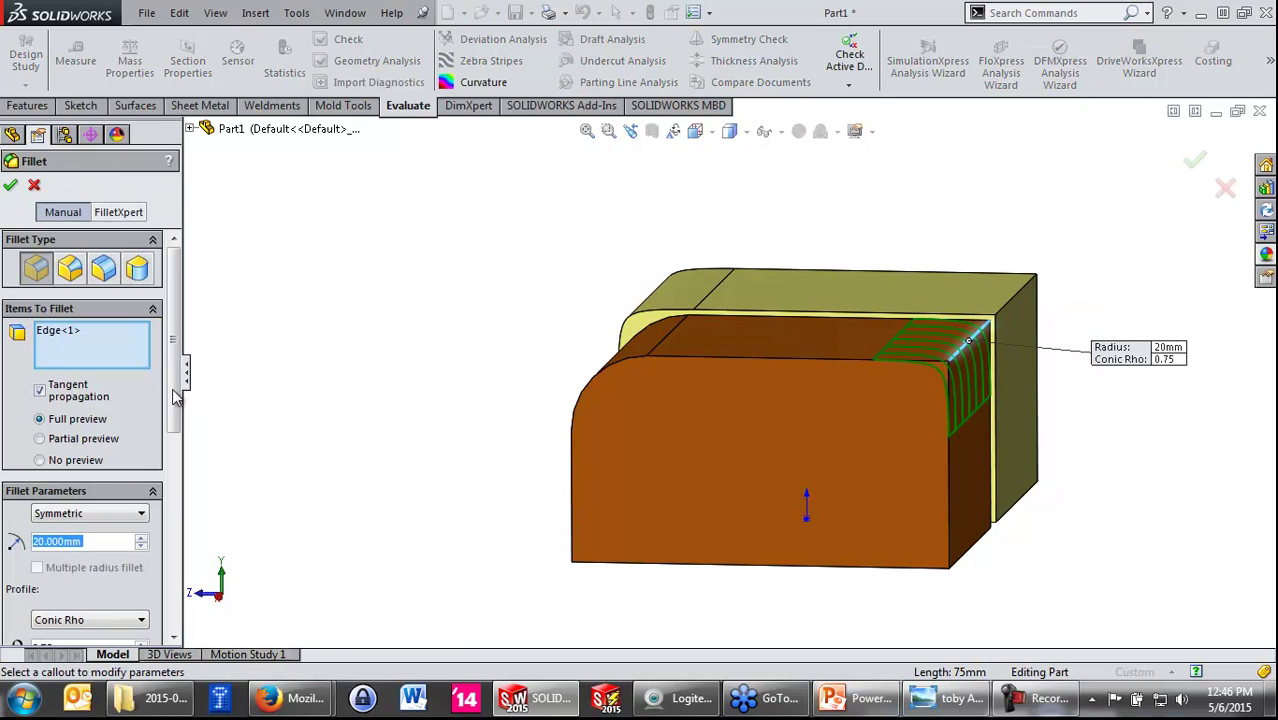
{"action": "left_click", "coordinate": [110, 620]}
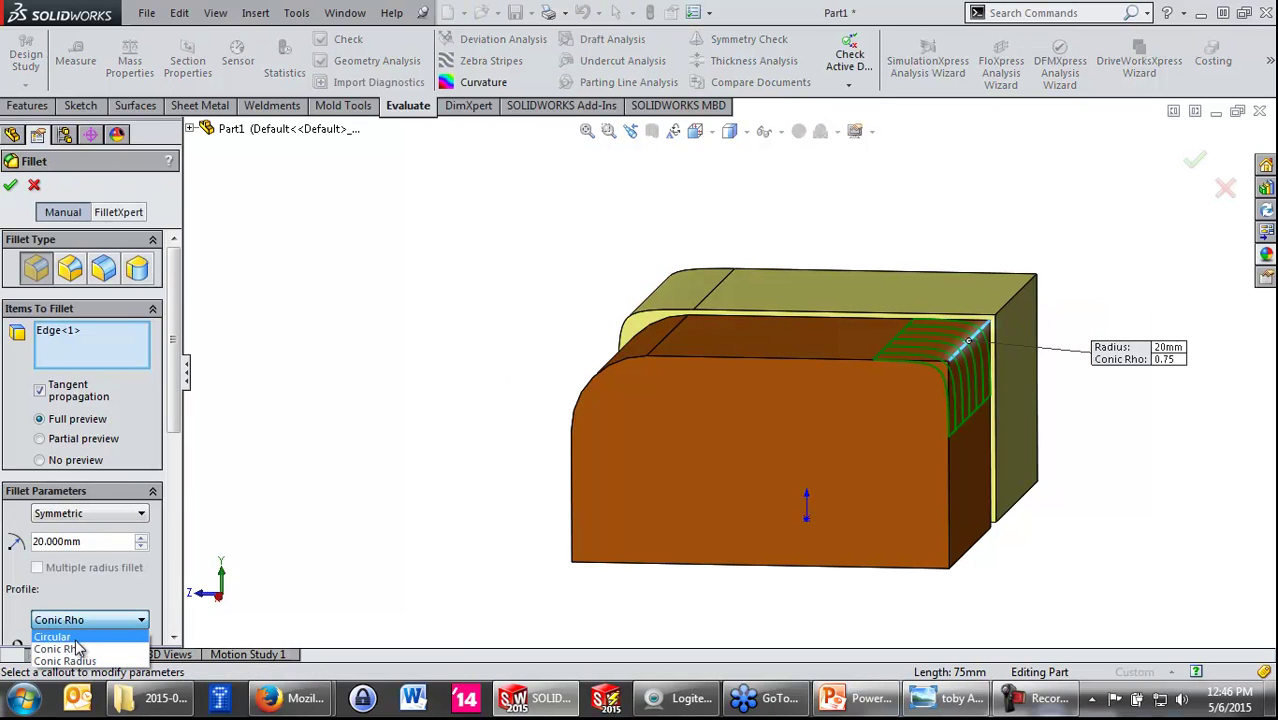
{"action": "left_click", "coordinate": [60, 633]}
{"action": "left_click", "coordinate": [140, 541]}
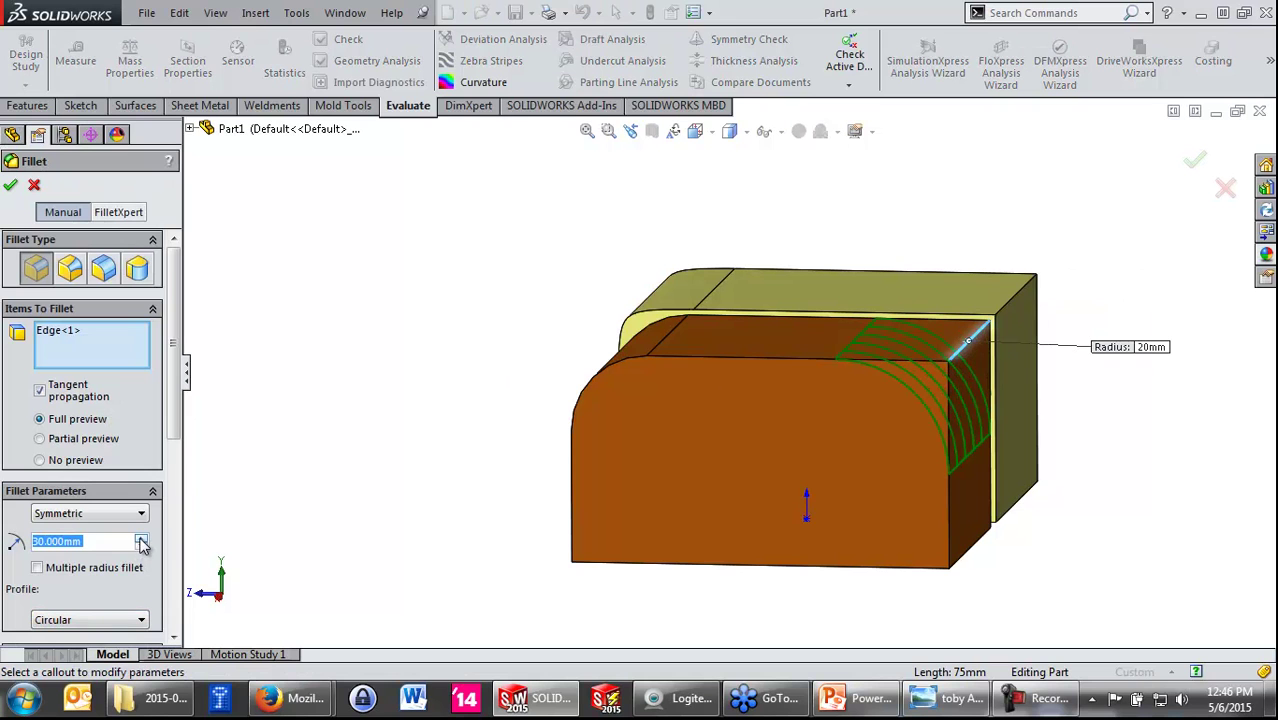
{"action": "left_click", "coordinate": [1193, 163]}
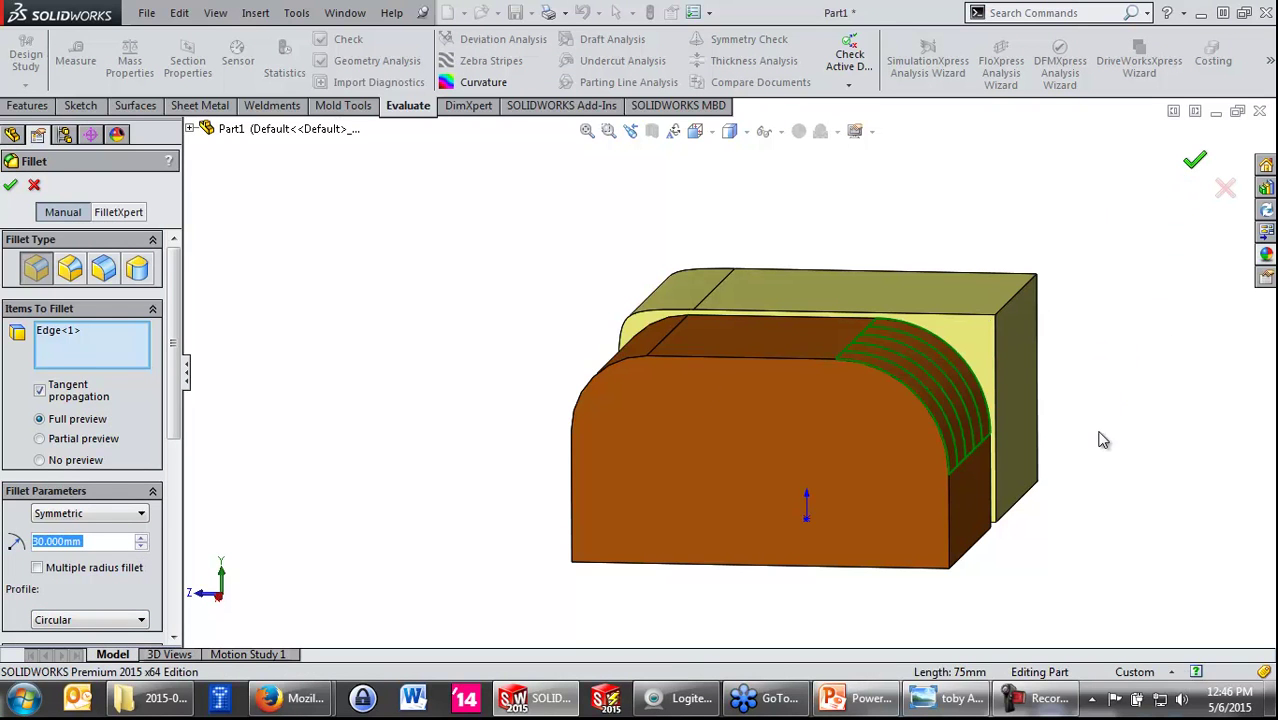
Step: Start a fillet on the yellow body's top edge and make it Asymmetric
{"action": "left_click", "coordinate": [1011, 302]}
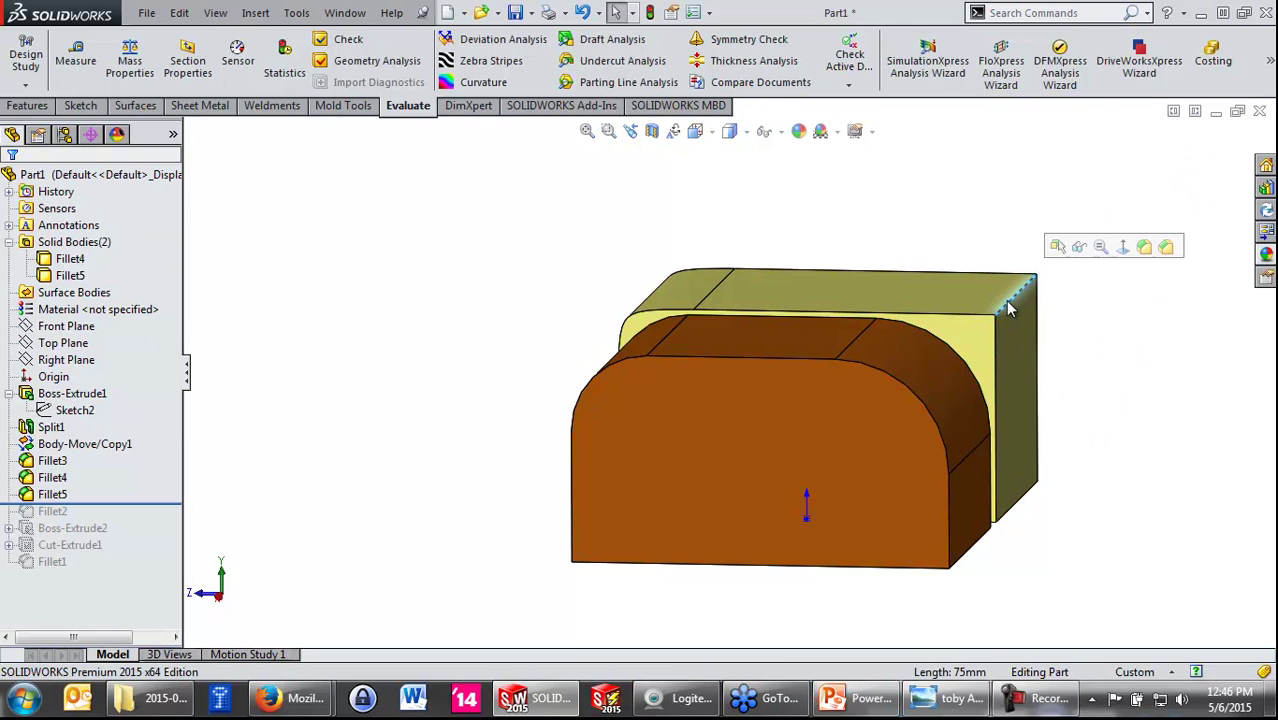
{"action": "key", "text": "Return"}
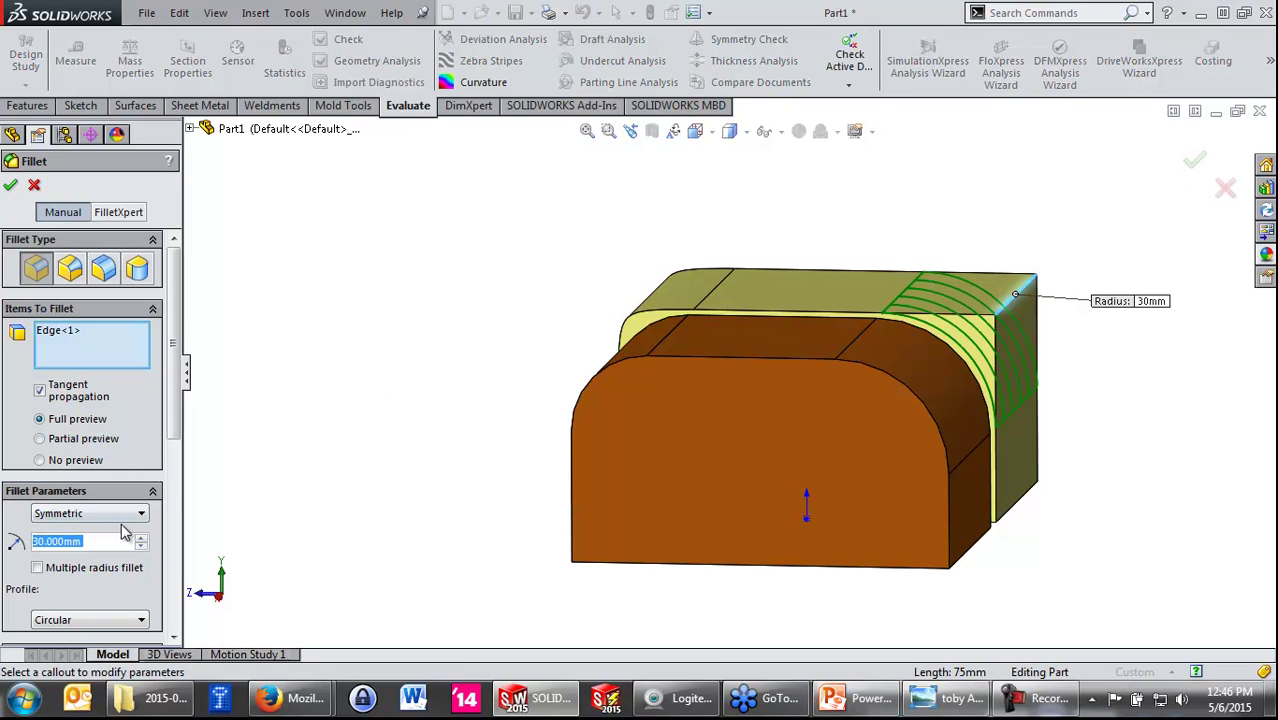
{"action": "left_click", "coordinate": [134, 516]}
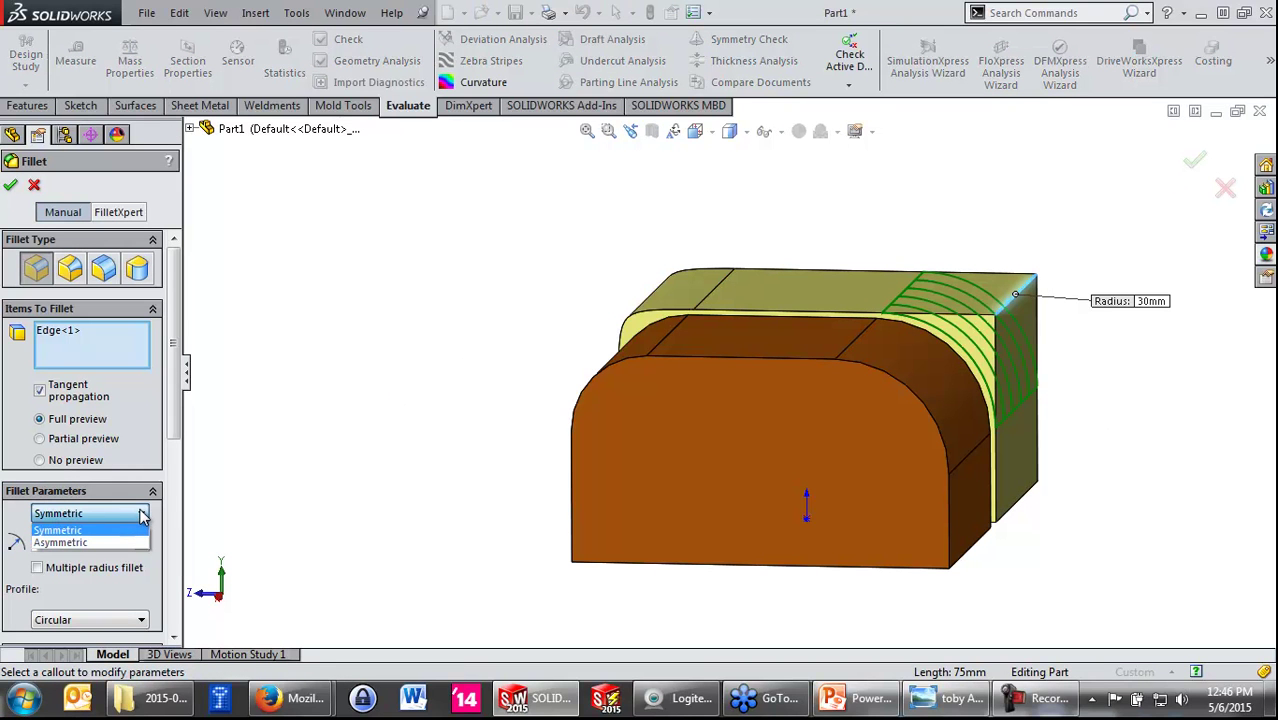
{"action": "left_click", "coordinate": [90, 542]}
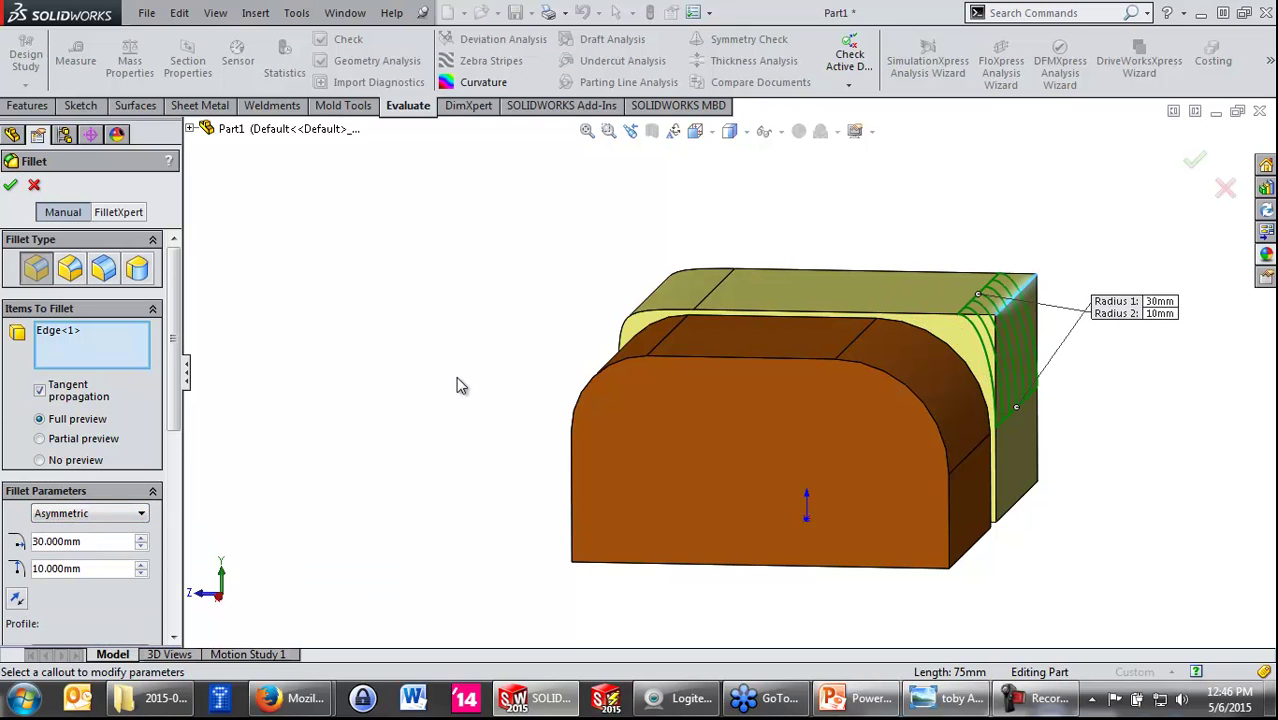
Step: Set the radii to 30 mm and 15 mm and apply the asymmetric fillet as Fillet6
{"action": "key", "text": "ctrl+1"}
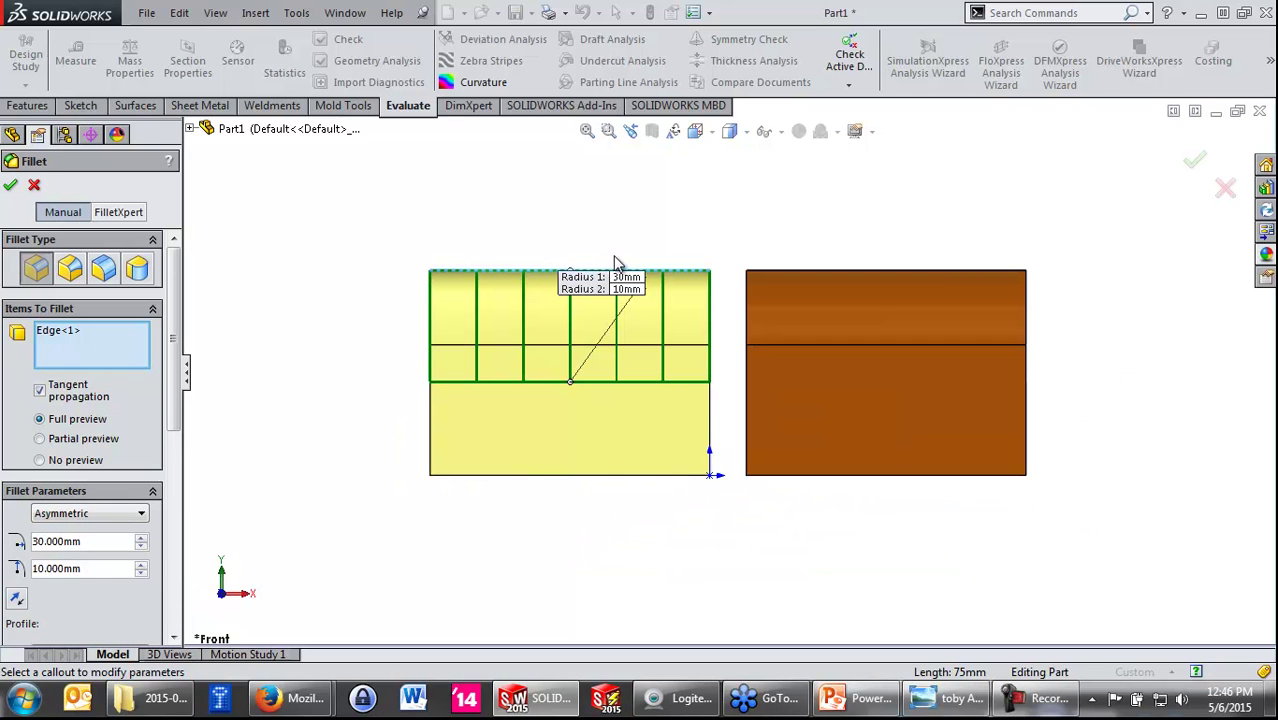
{"action": "left_click", "coordinate": [252, 594]}
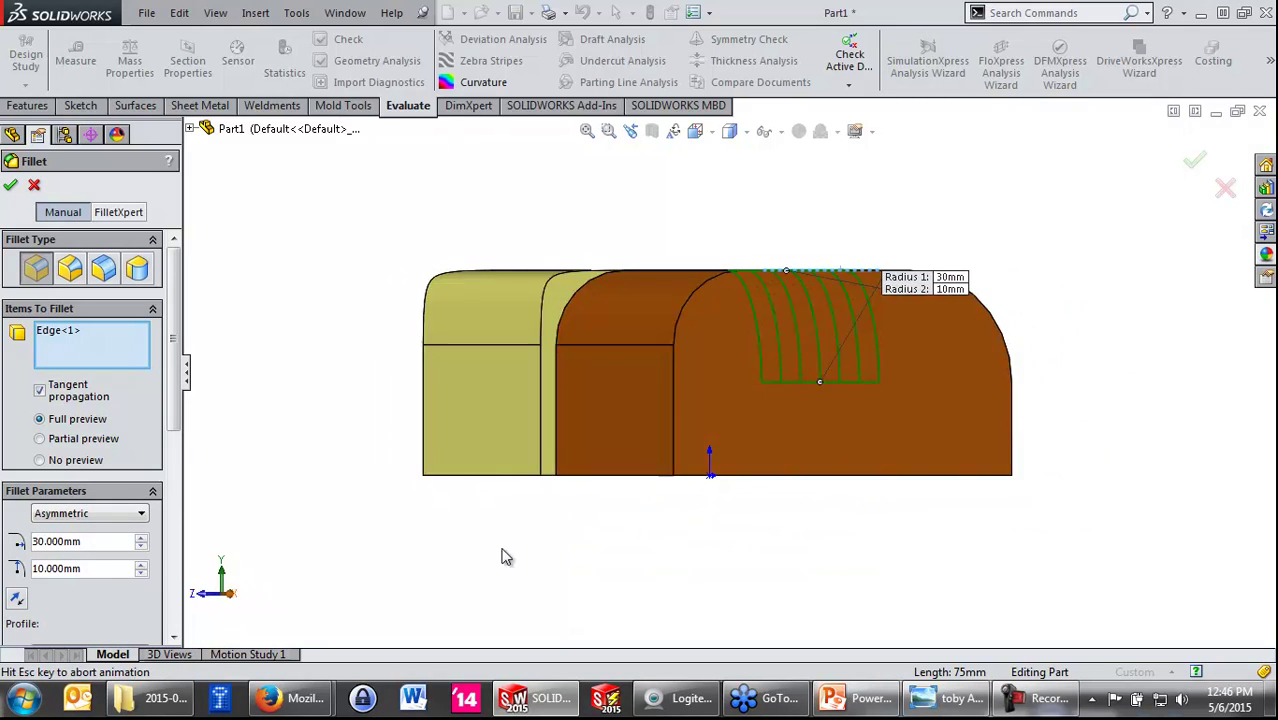
{"action": "scroll", "coordinate": [884, 337], "scroll_direction": "down", "scroll_amount": 2}
{"action": "scroll", "coordinate": [900, 320], "scroll_direction": "down", "scroll_amount": 3}
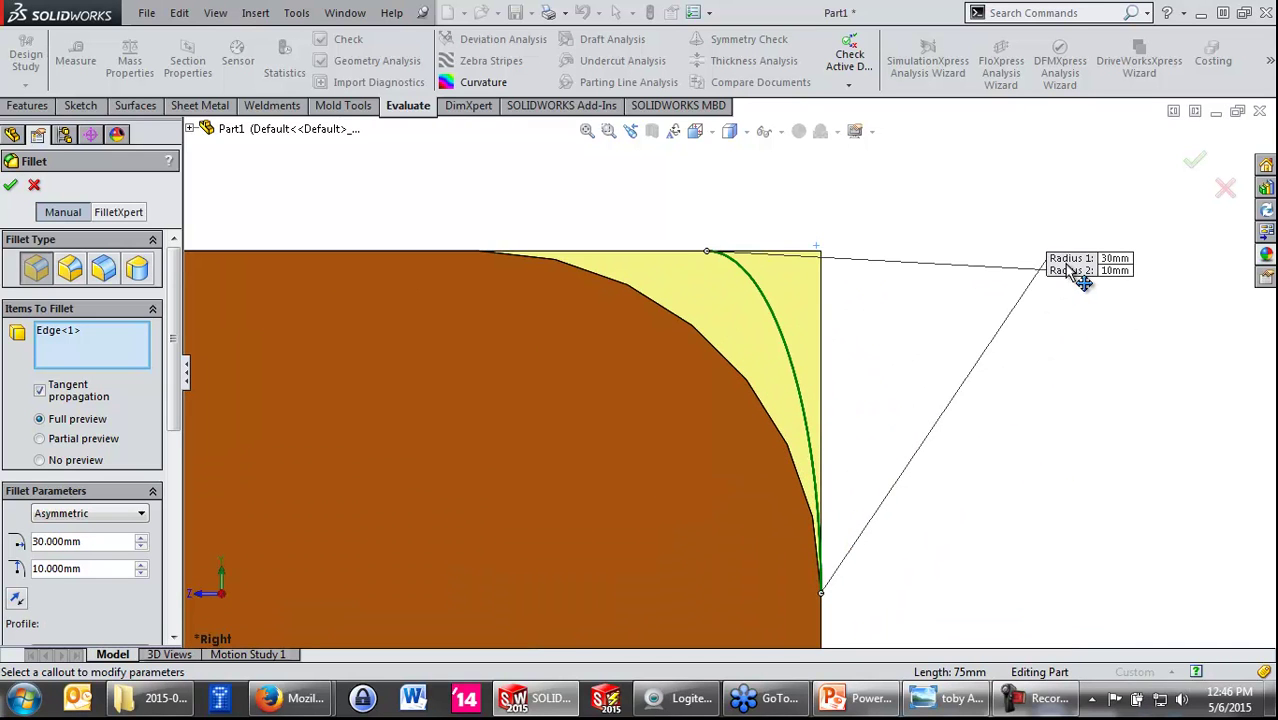
{"action": "left_click_drag", "start_coordinate": [1100, 310], "coordinate": [1096, 331]}
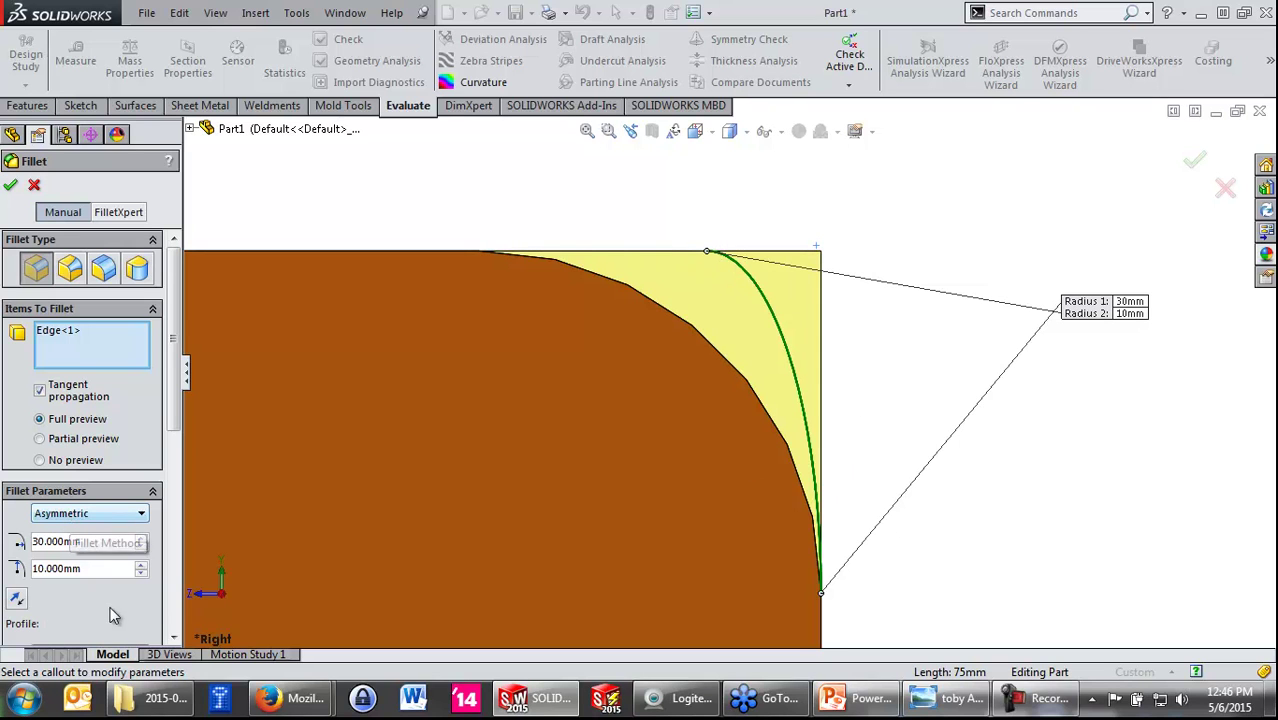
{"action": "left_click", "coordinate": [141, 566]}
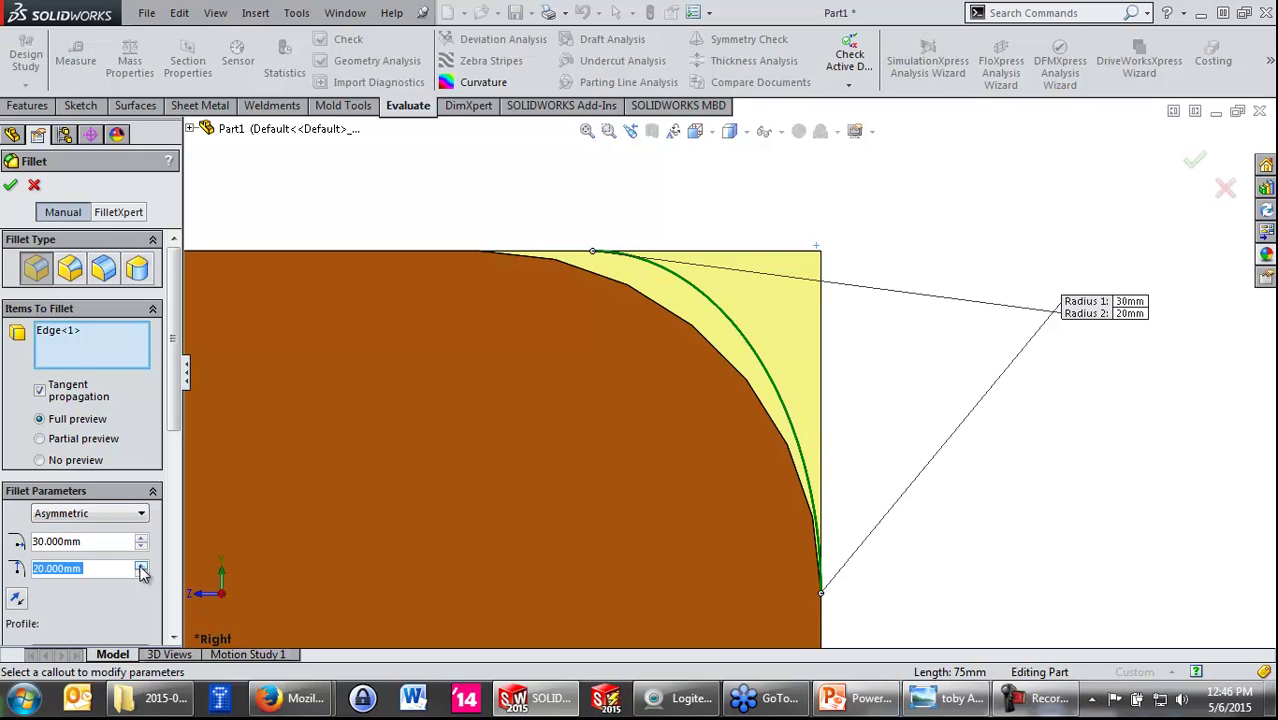
{"action": "type", "text": "15"}
{"action": "key", "text": "Return"}
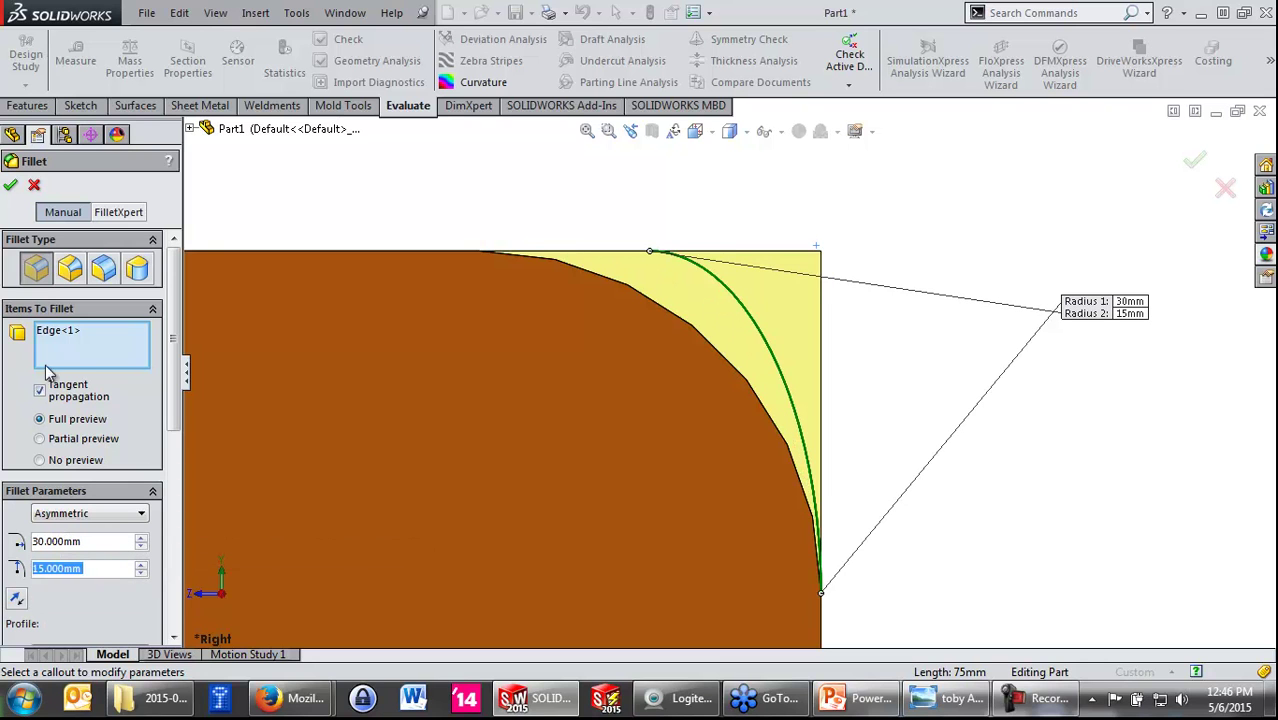
{"action": "left_click", "coordinate": [10, 185]}
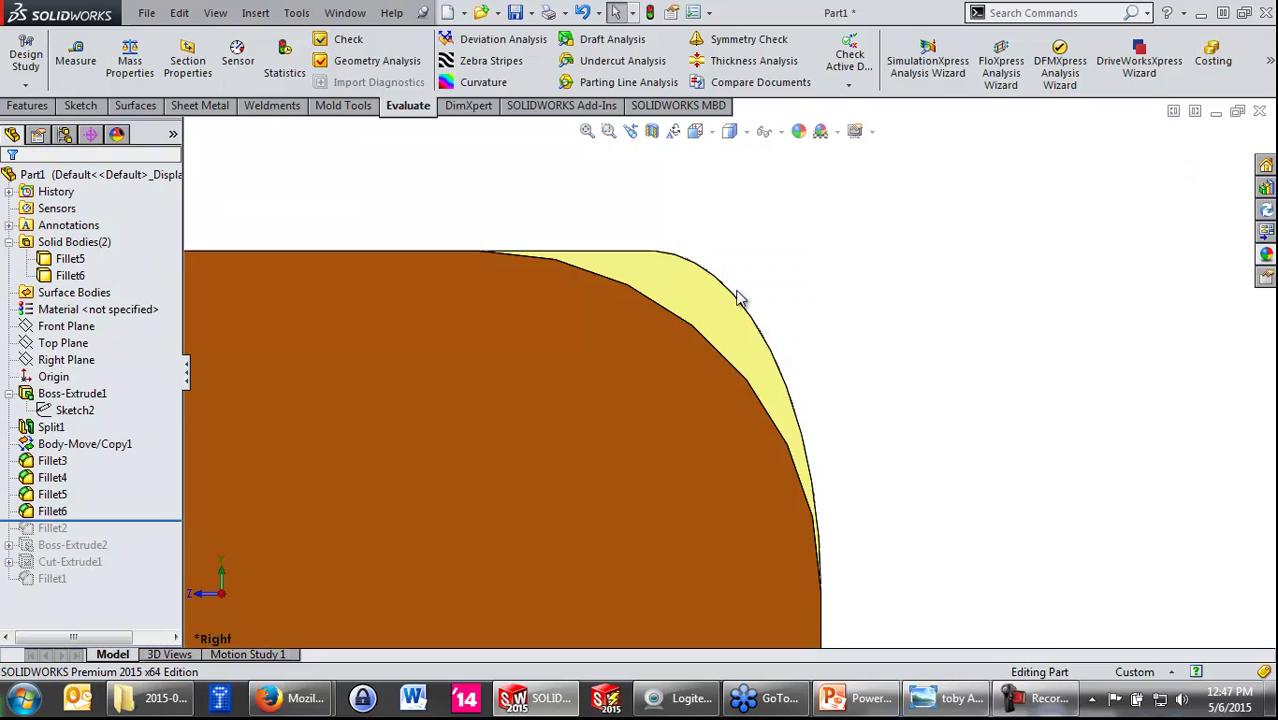
Step: Sketch an ellipse on the side face tracing the yellow fillet's rounded profile
{"action": "left_click", "coordinate": [726, 301]}
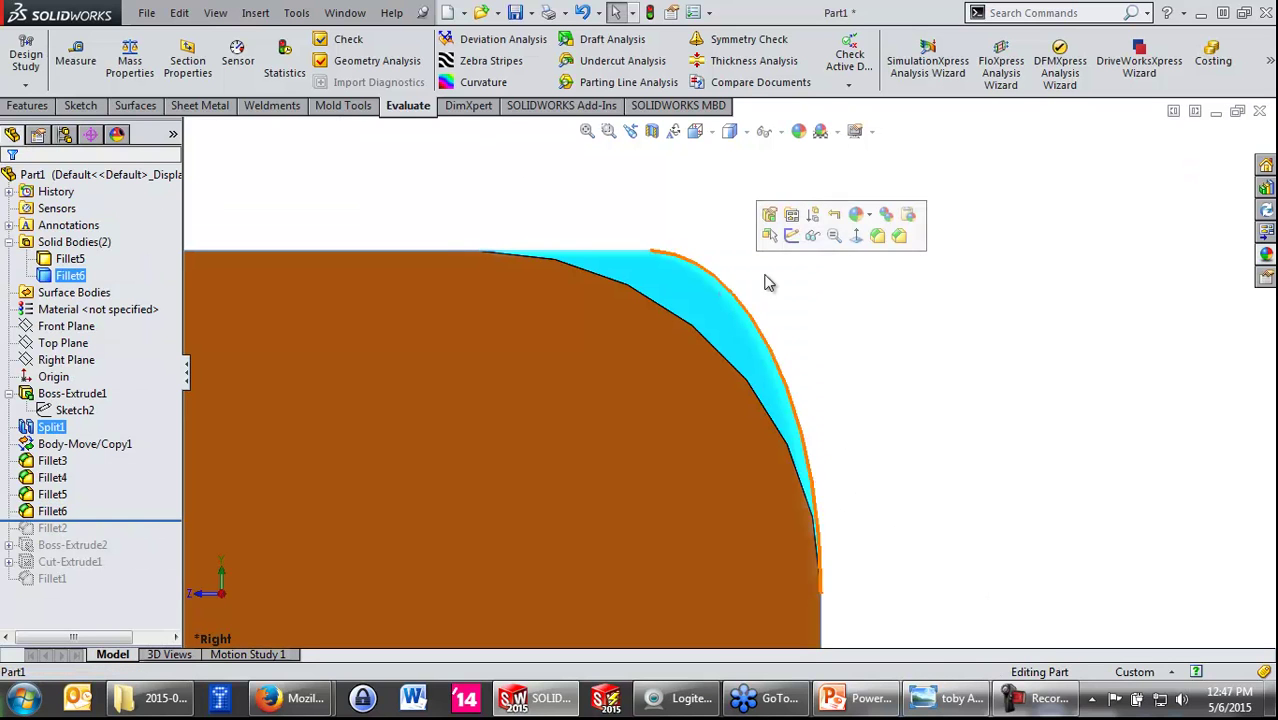
{"action": "left_click", "coordinate": [791, 236]}
{"action": "left_click", "coordinate": [188, 61]}
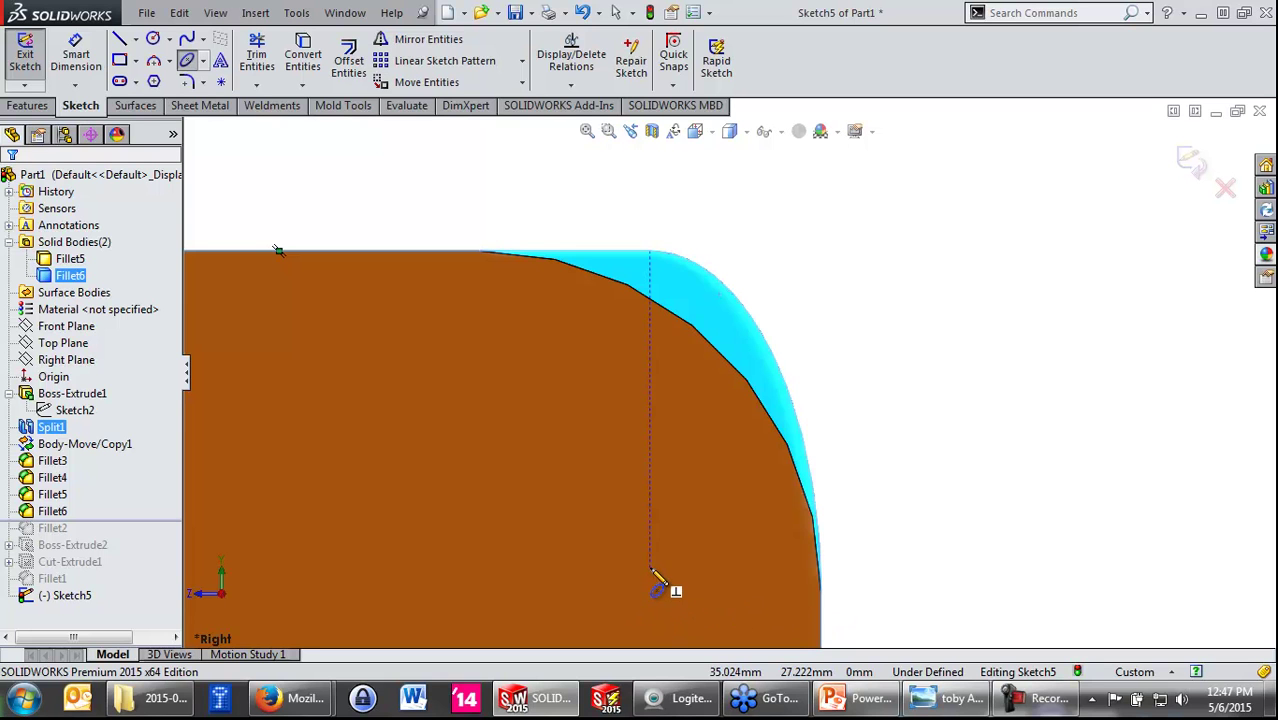
{"action": "key", "text": "e"}
{"action": "left_click", "coordinate": [650, 585]}
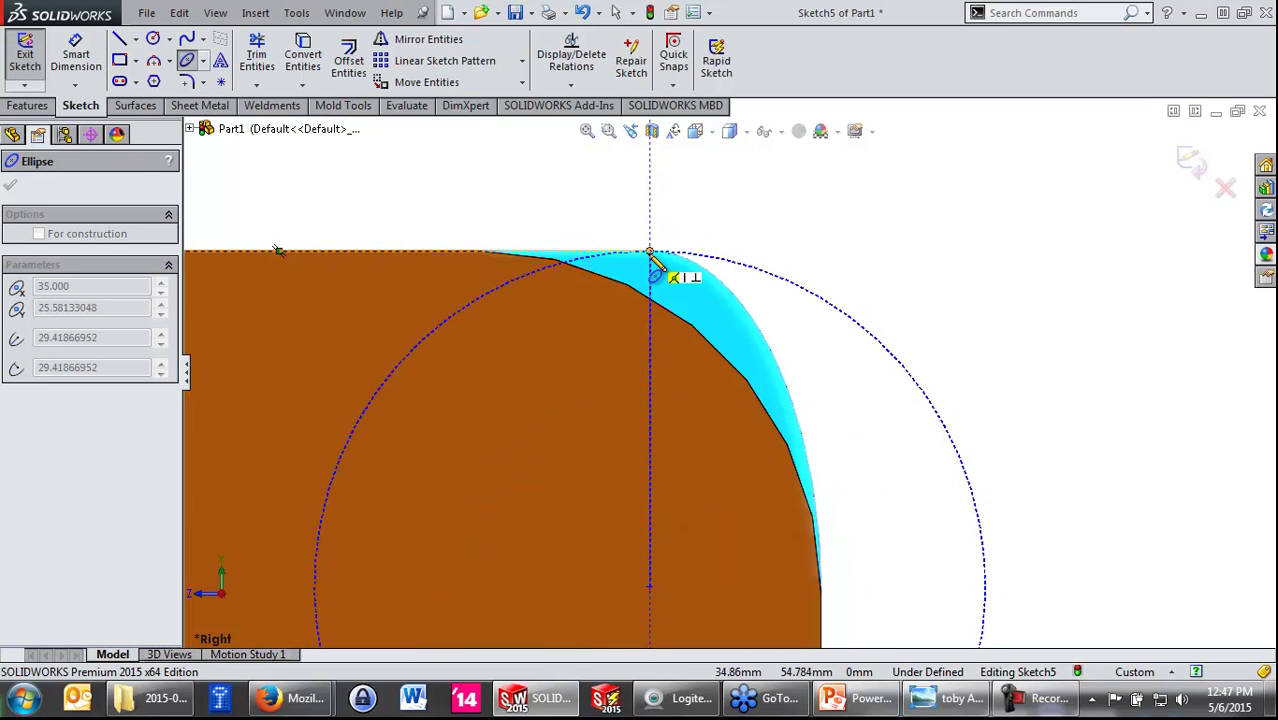
{"action": "left_click", "coordinate": [651, 253]}
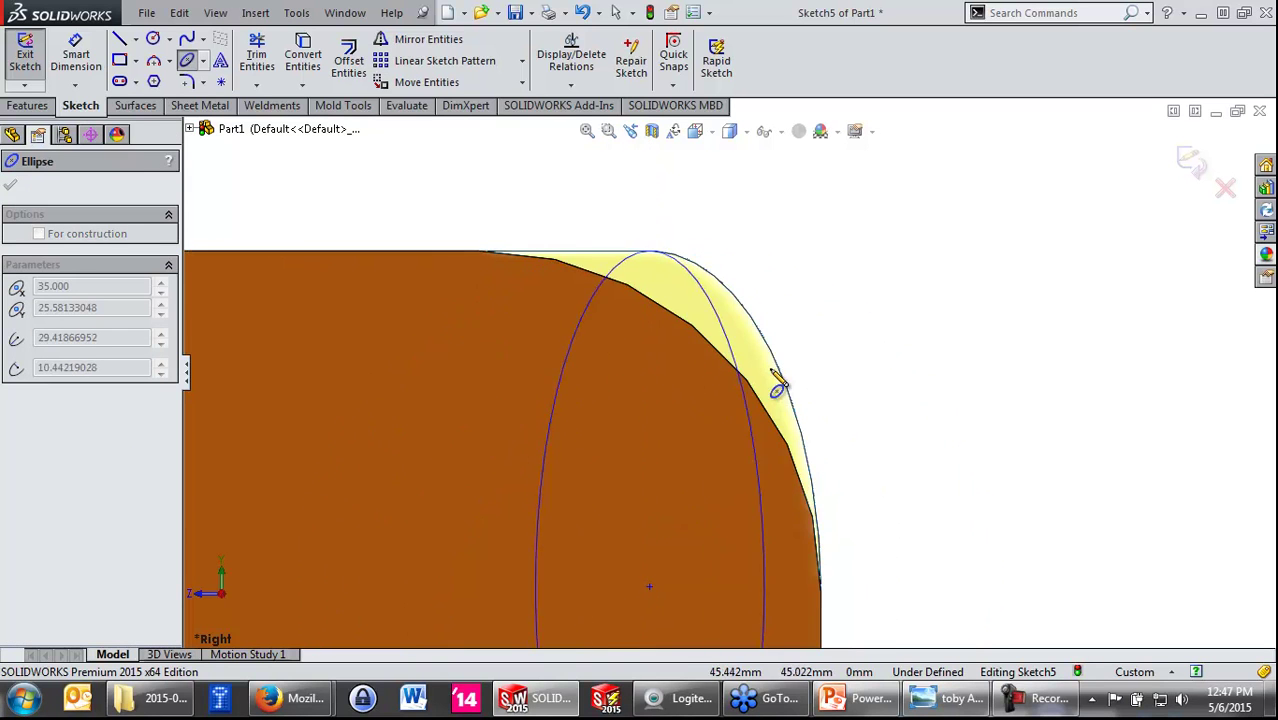
{"action": "left_click", "coordinate": [826, 470]}
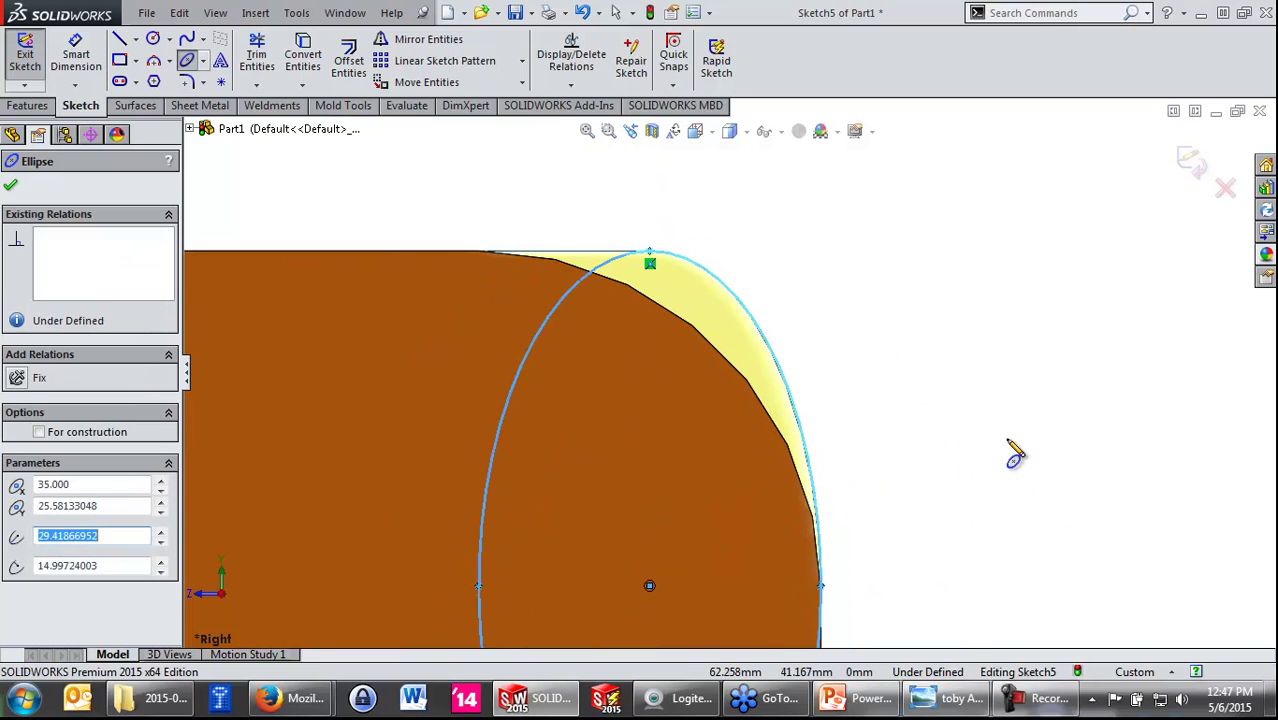
{"action": "key", "text": "Escape"}
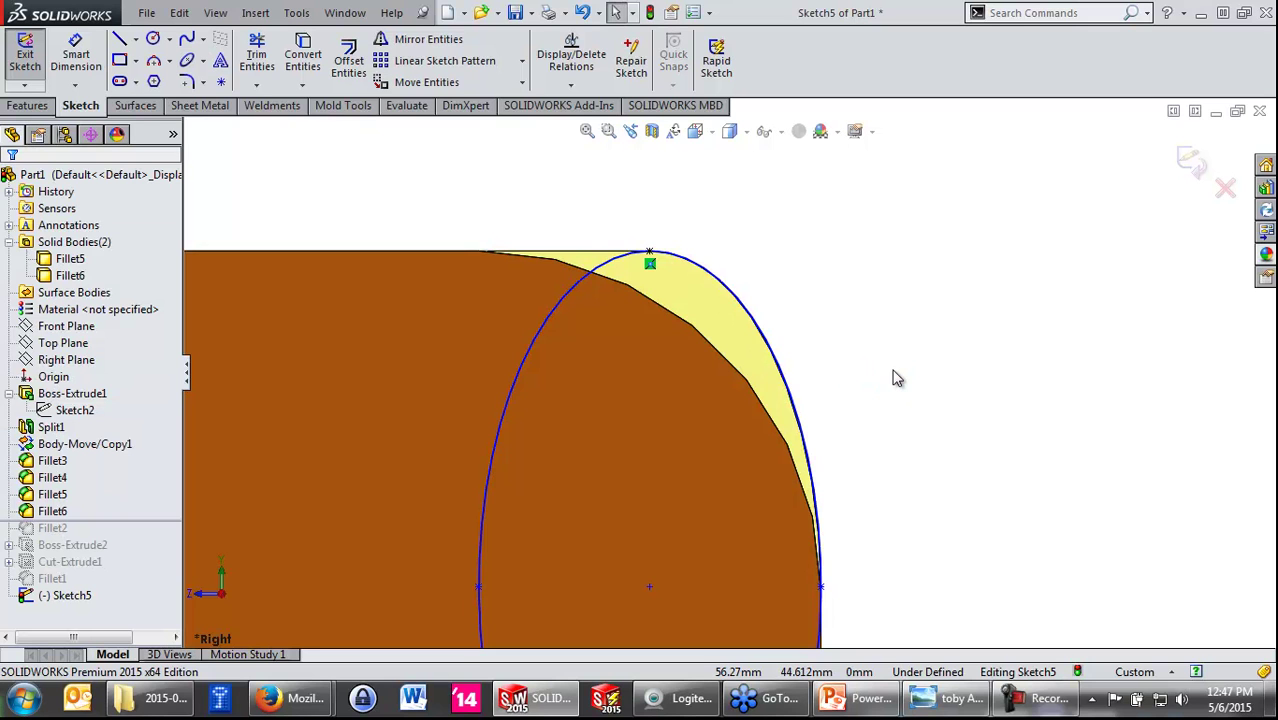
Step: Remove the ellipse from the sketch and zoom out to see the whole profile
{"action": "left_click", "coordinate": [739, 302]}
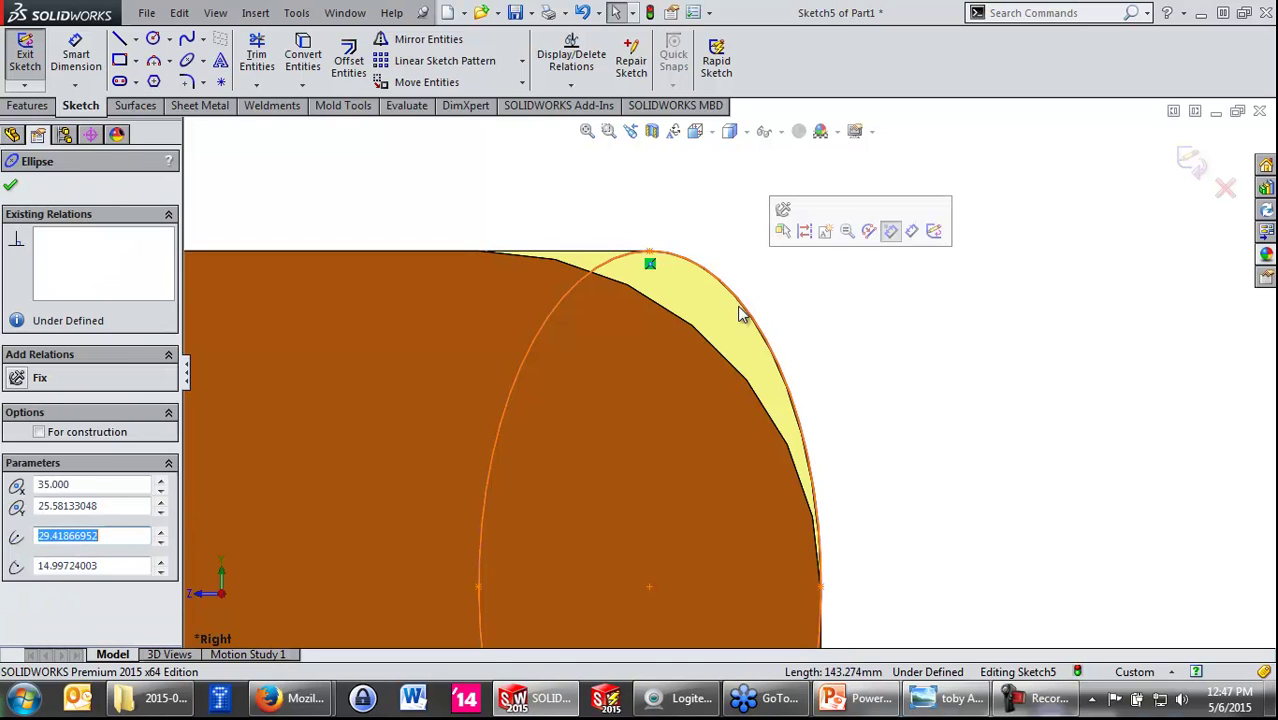
{"action": "key", "text": "ctrl+z"}
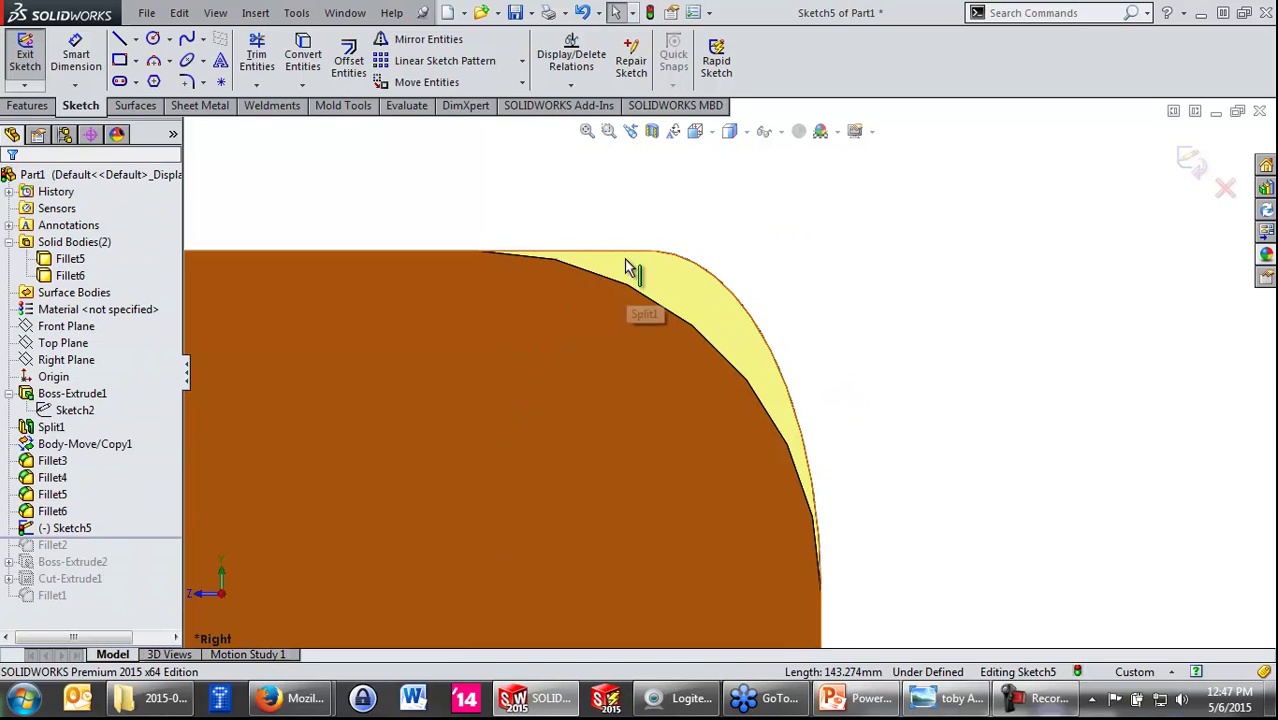
{"action": "scroll", "coordinate": [818, 573], "scroll_direction": "down", "scroll_amount": 5}
{"action": "scroll", "coordinate": [741, 505], "scroll_direction": "down", "scroll_amount": 2}
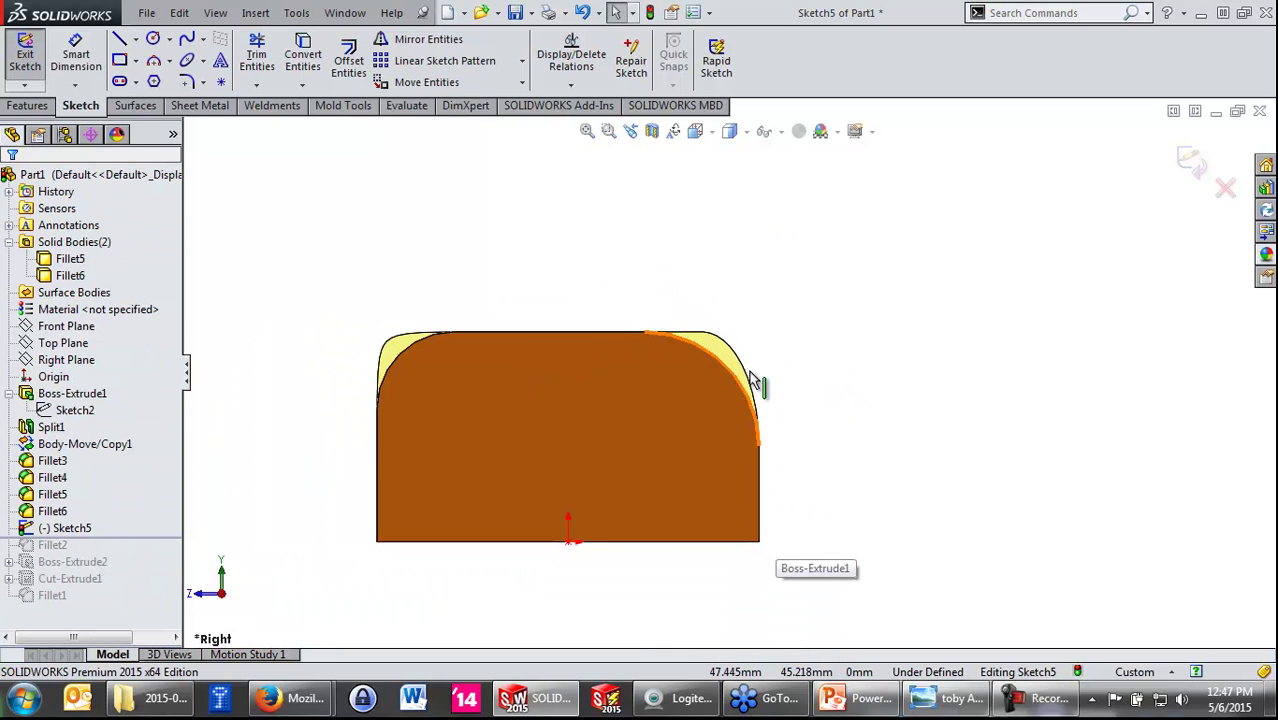
Step: Switch to the isometric view and exit the sketch back to the part
{"action": "key", "text": "ctrl+7"}
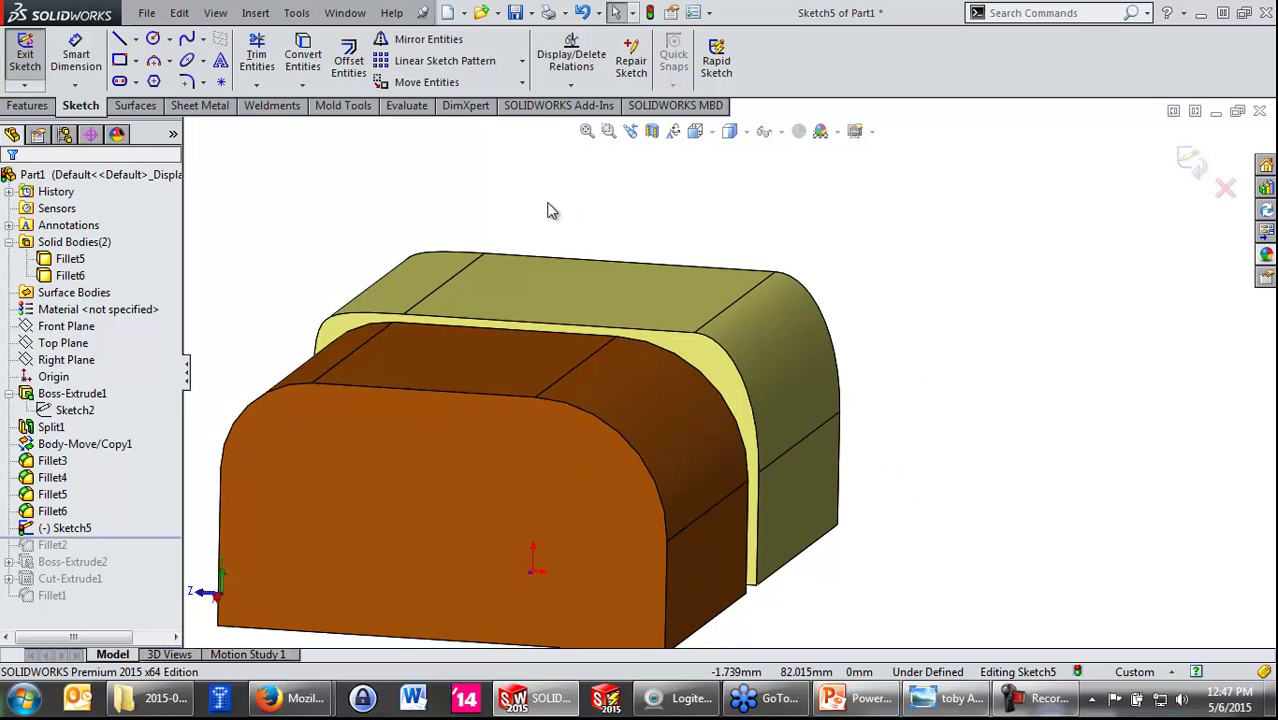
{"action": "left_click", "coordinate": [780, 337]}
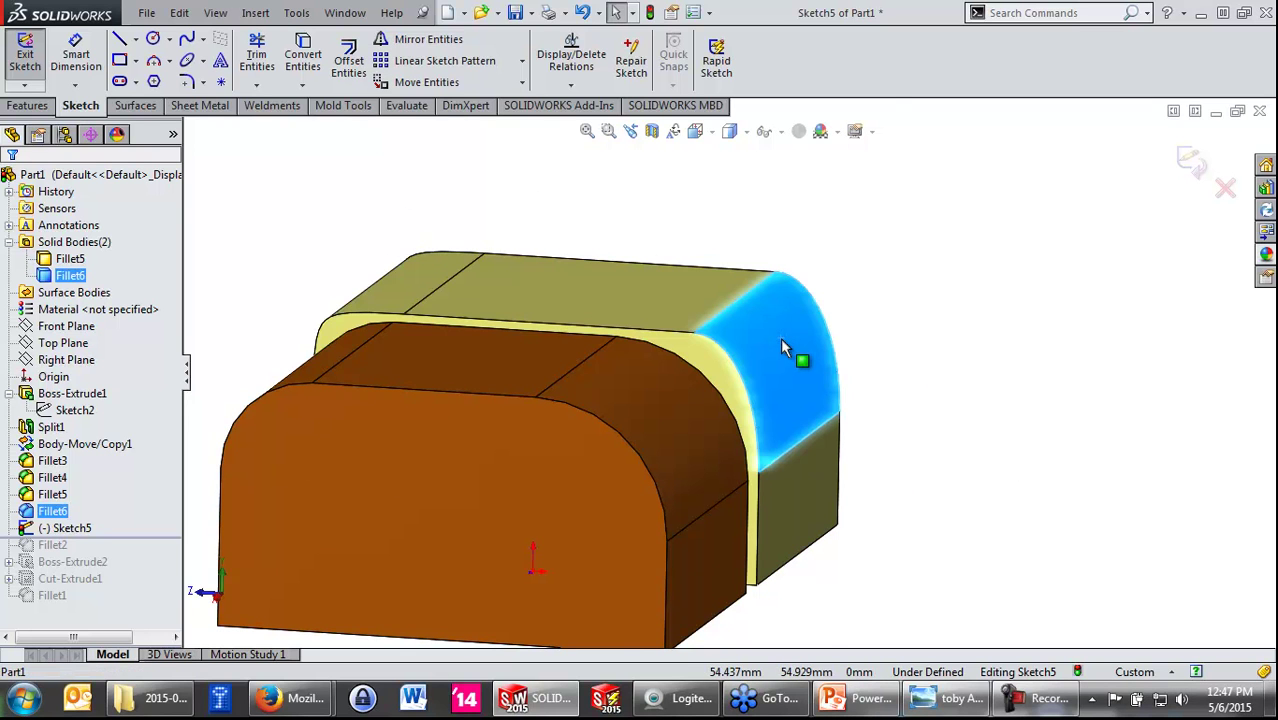
{"action": "scroll", "coordinate": [757, 382], "scroll_direction": "down", "scroll_amount": 2}
{"action": "scroll", "coordinate": [680, 420], "scroll_direction": "down", "scroll_amount": 2}
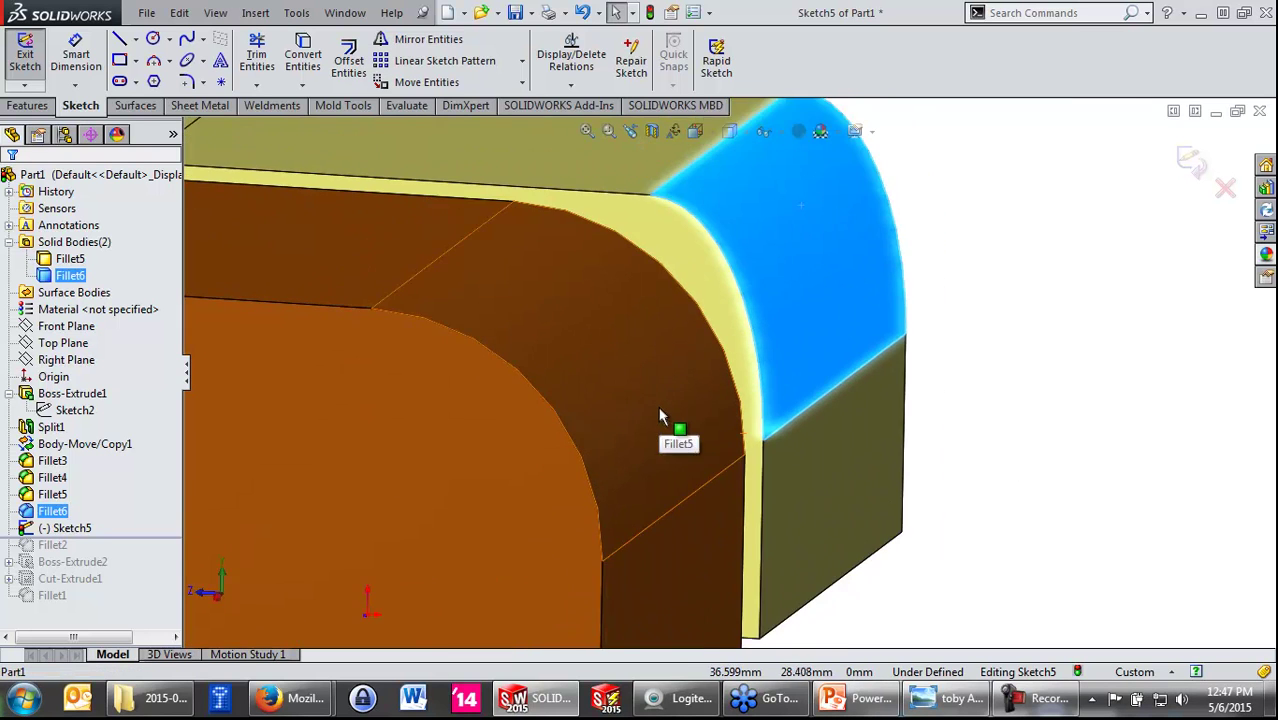
{"action": "double_click", "coordinate": [820, 14]}
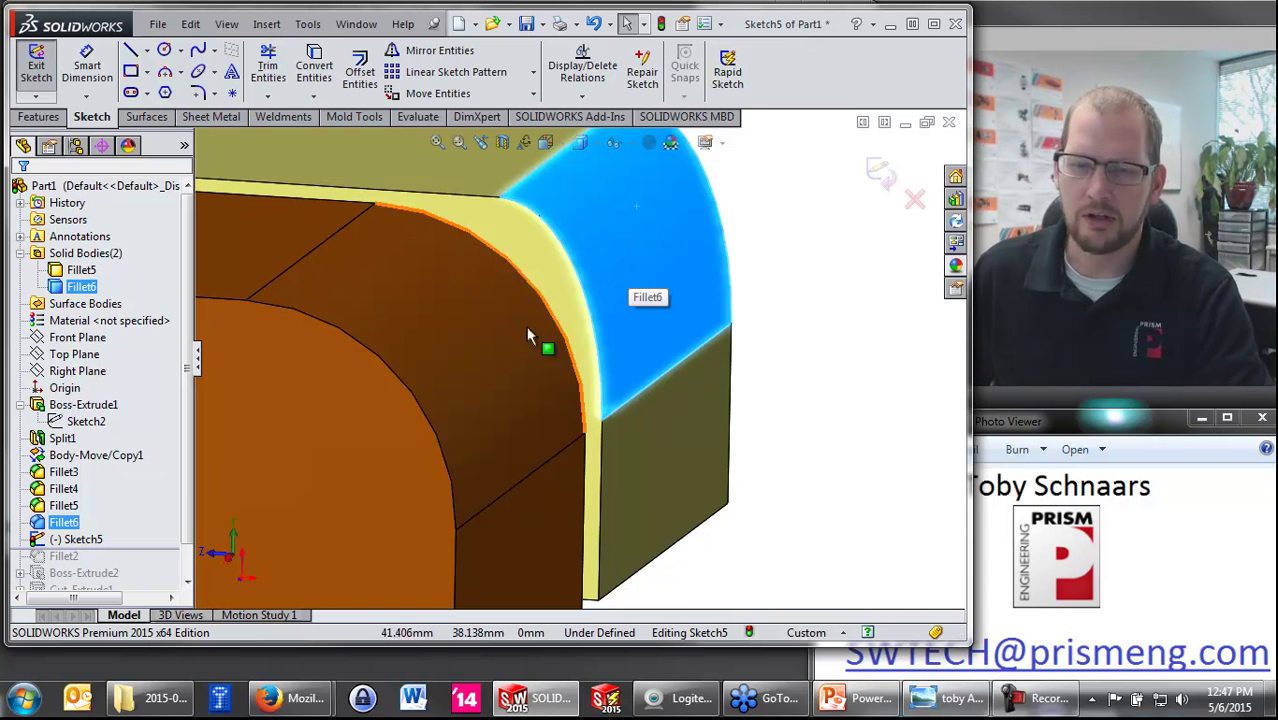
{"action": "left_click", "coordinate": [880, 172]}
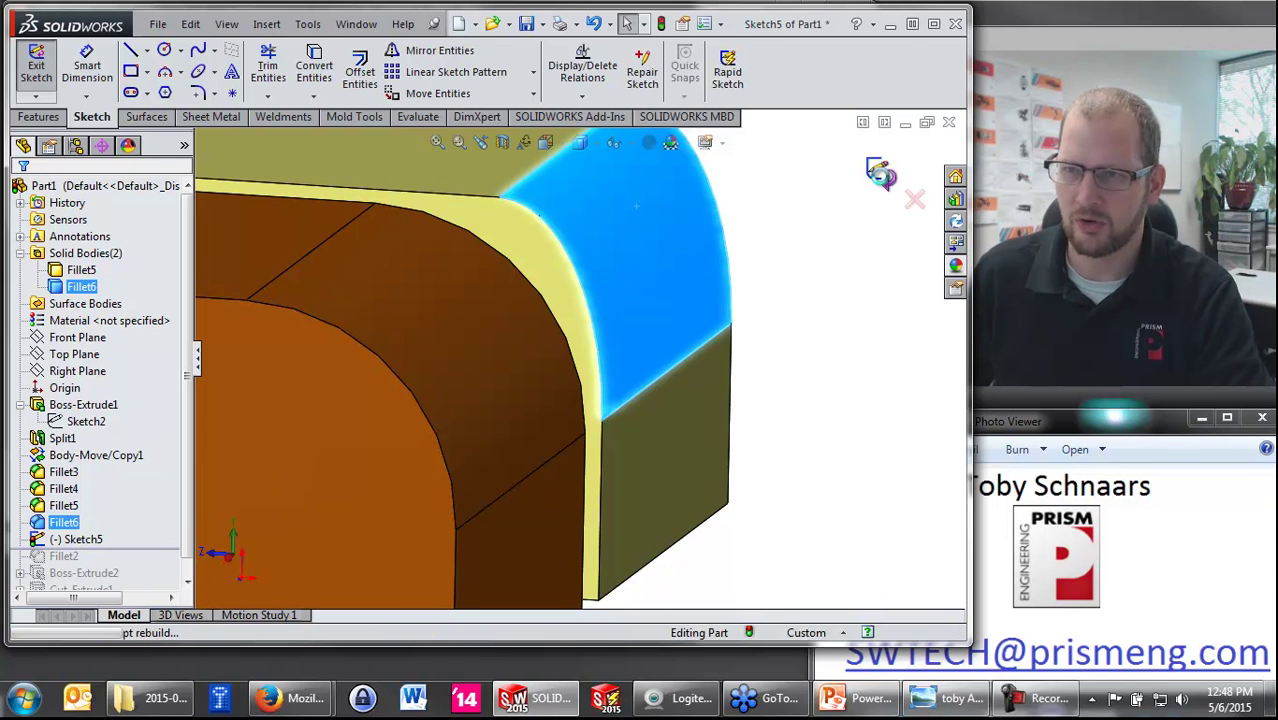
{"action": "left_click", "coordinate": [912, 23]}
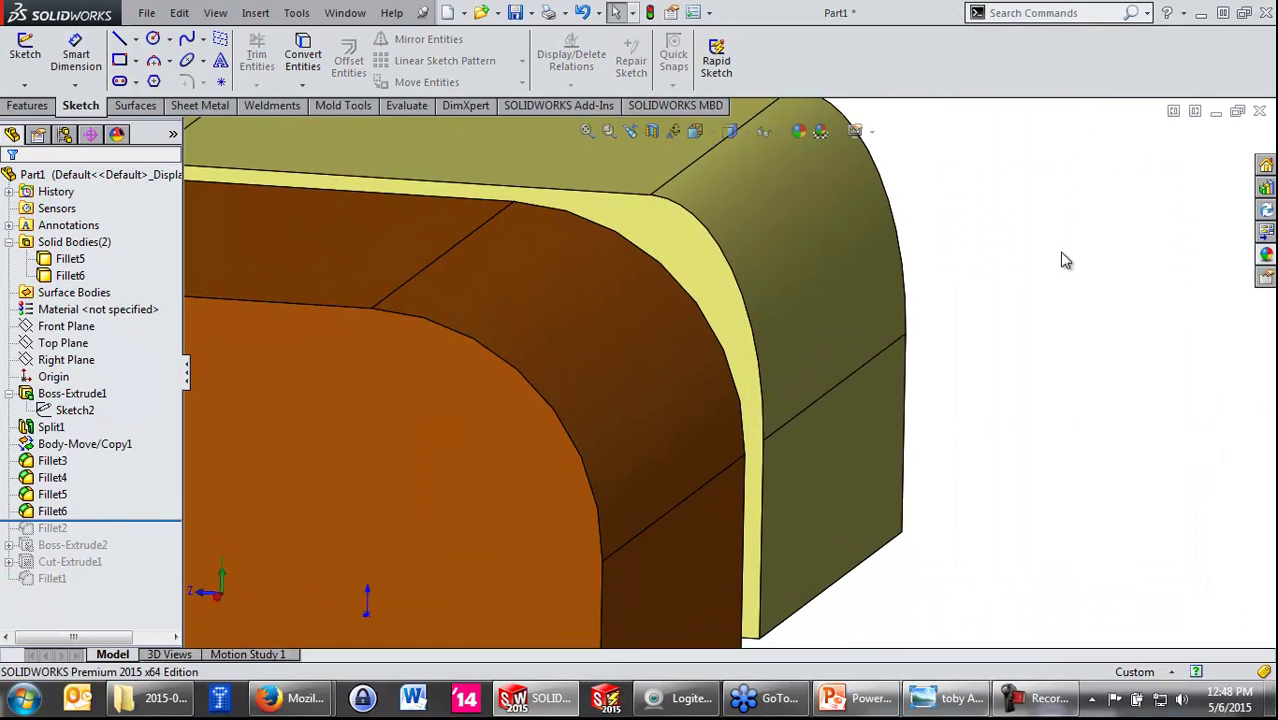
{"action": "scroll", "coordinate": [883, 452], "scroll_direction": "up", "scroll_amount": 2}
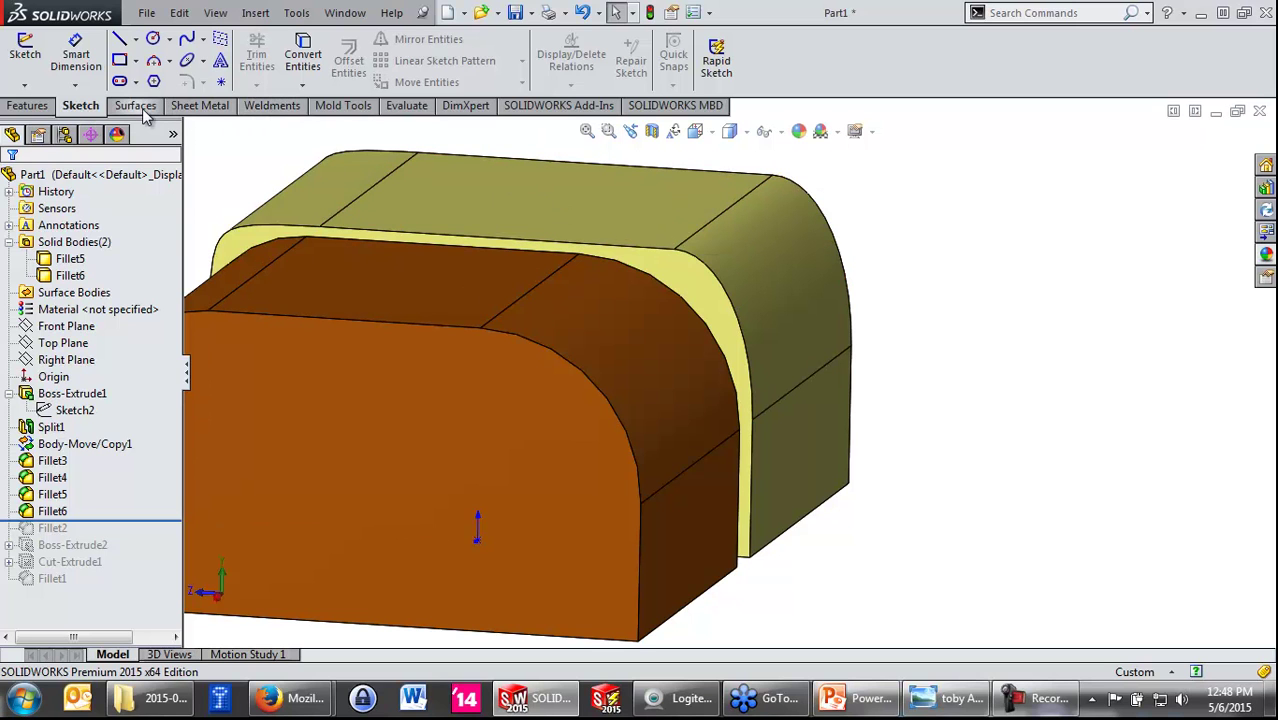
Step: Shade the model by curvature with the brown Fillet3 face reading 0.05, radius 20 mm
{"action": "left_click", "coordinate": [395, 110]}
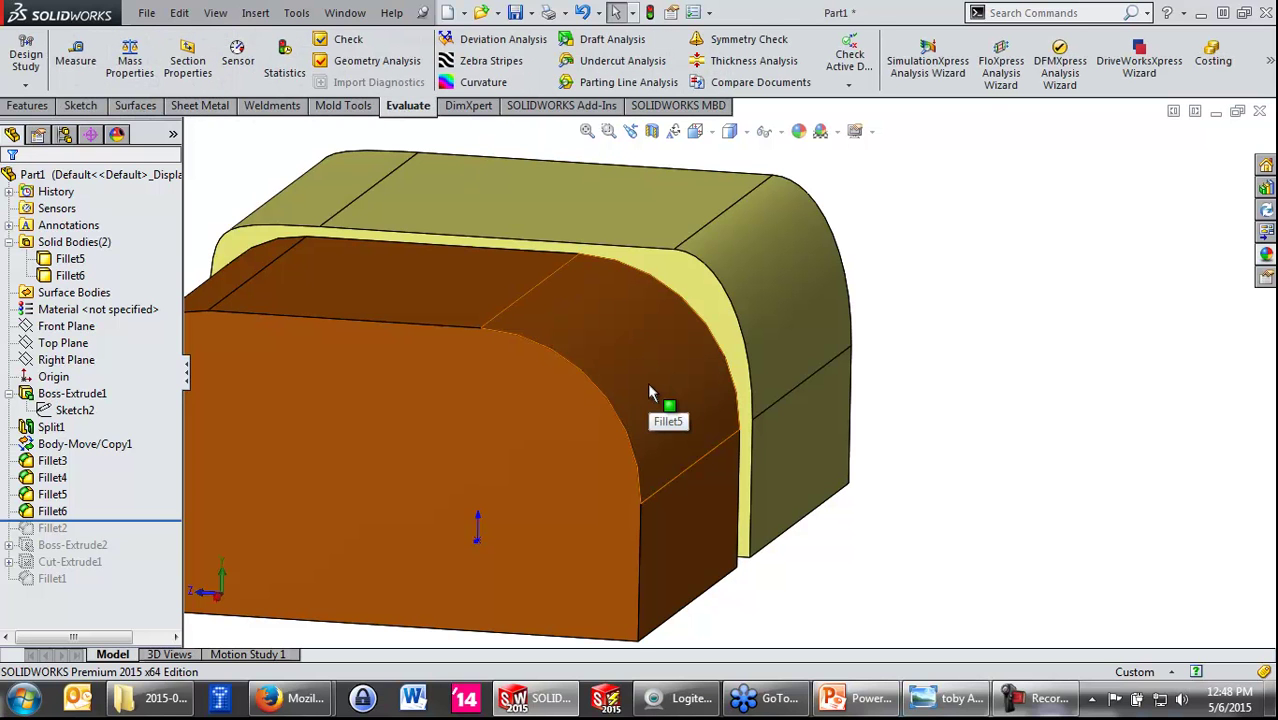
{"action": "mouse_move", "coordinate": [645, 397]}
{"action": "middle_mouse_down"}
{"action": "mouse_move", "coordinate": [371, 420]}
{"action": "mouse_move", "coordinate": [508, 380]}
{"action": "mouse_move", "coordinate": [465, 405]}
{"action": "mouse_move", "coordinate": [500, 413]}
{"action": "middle_mouse_up"}
{"action": "left_click", "coordinate": [500, 407]}
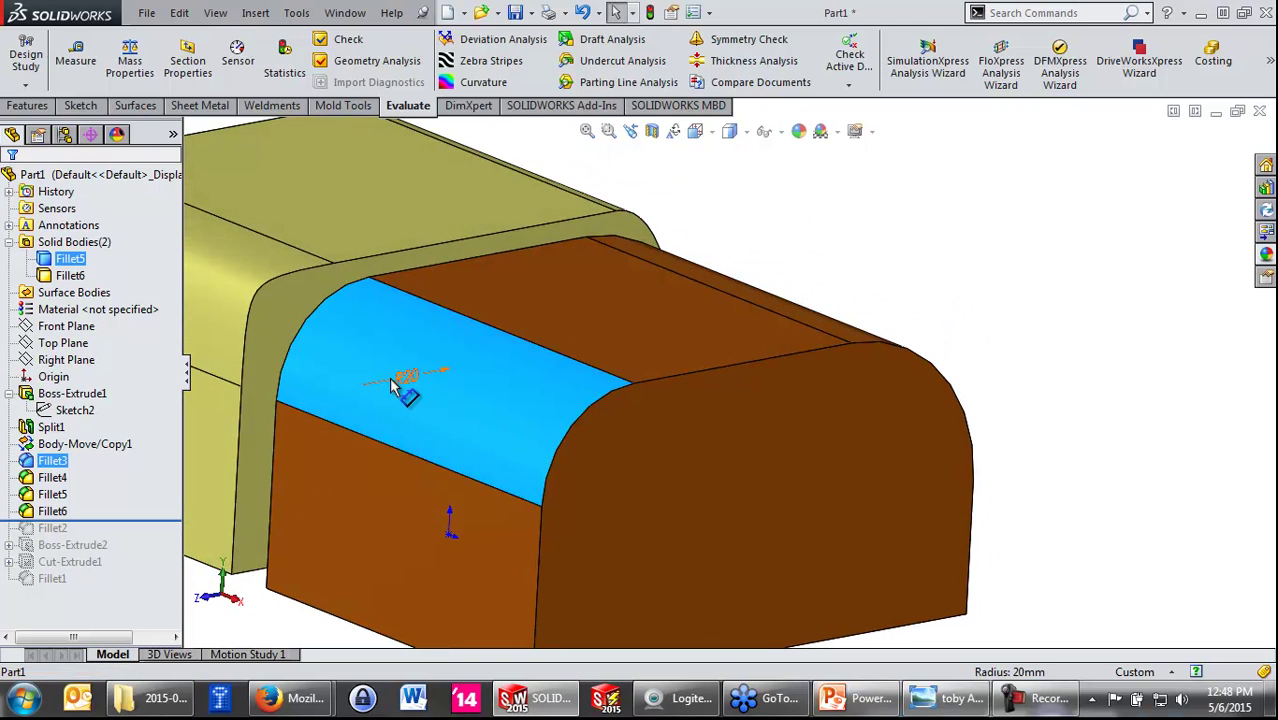
{"action": "left_click", "coordinate": [472, 84]}
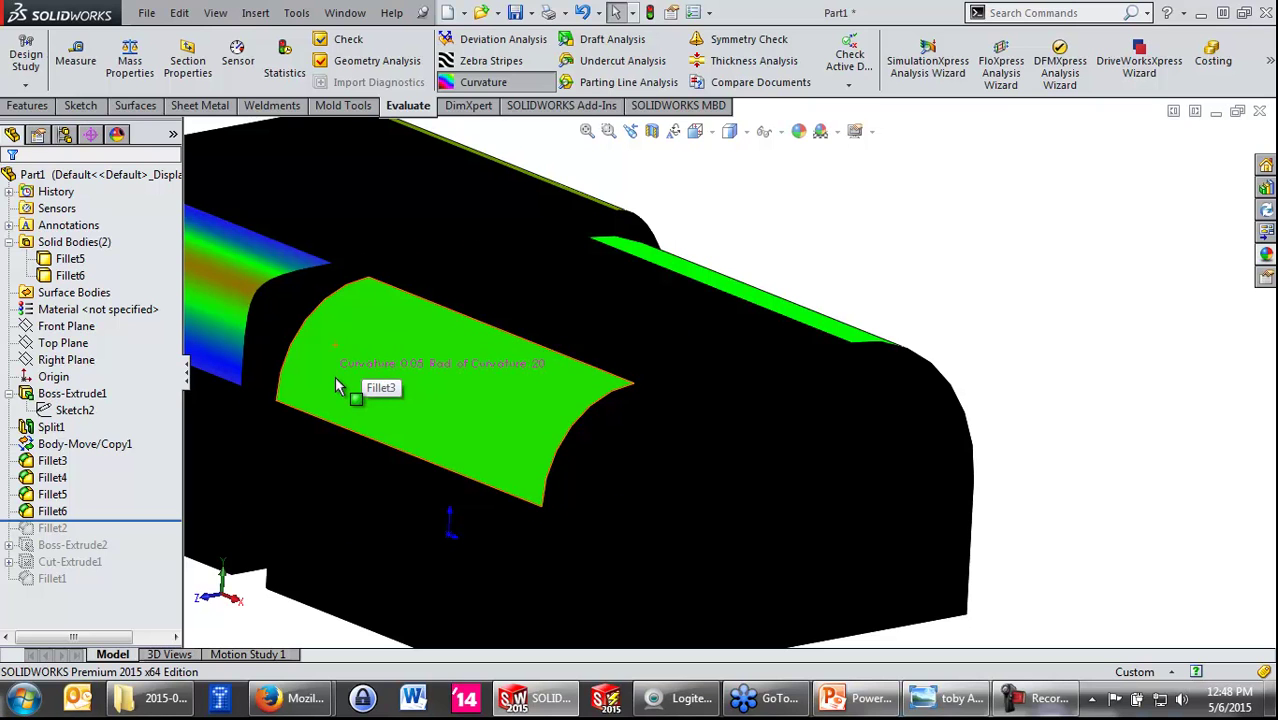
Step: Paste the curvature screenshot into a new Paint image, repositioned and zoomed to 200%
{"action": "left_click", "coordinate": [22, 698]}
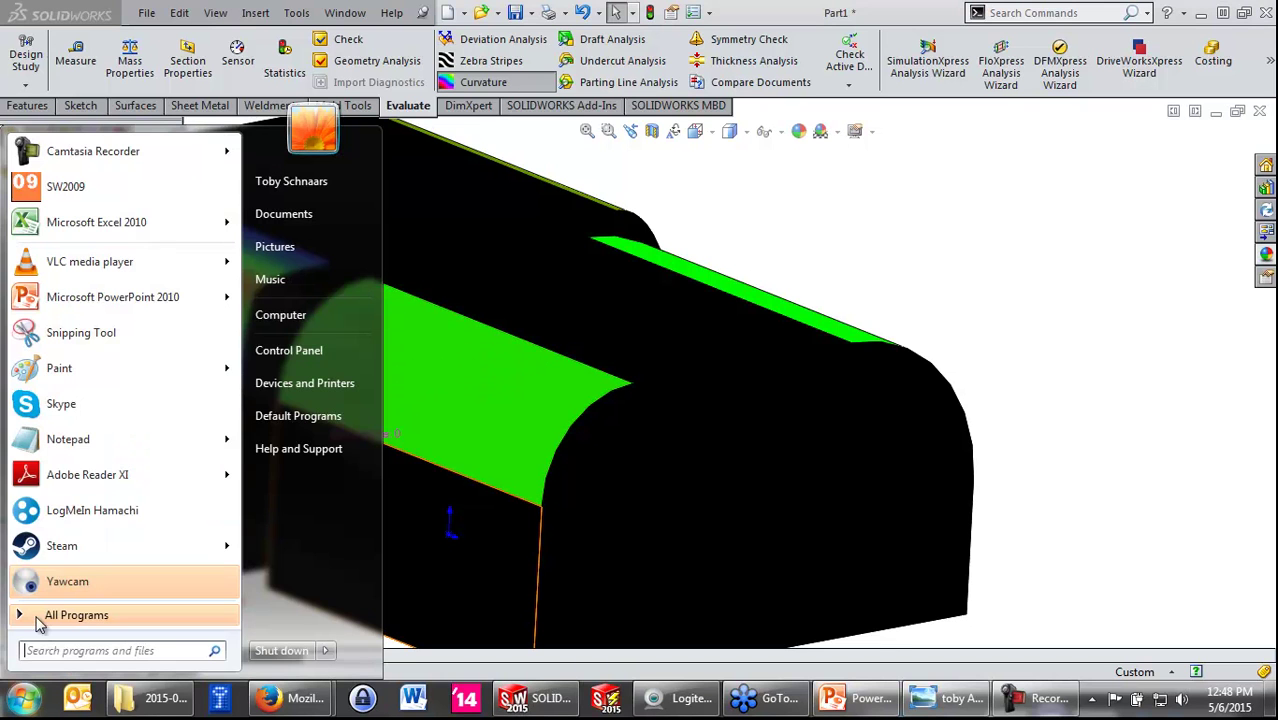
{"action": "left_click", "coordinate": [95, 372]}
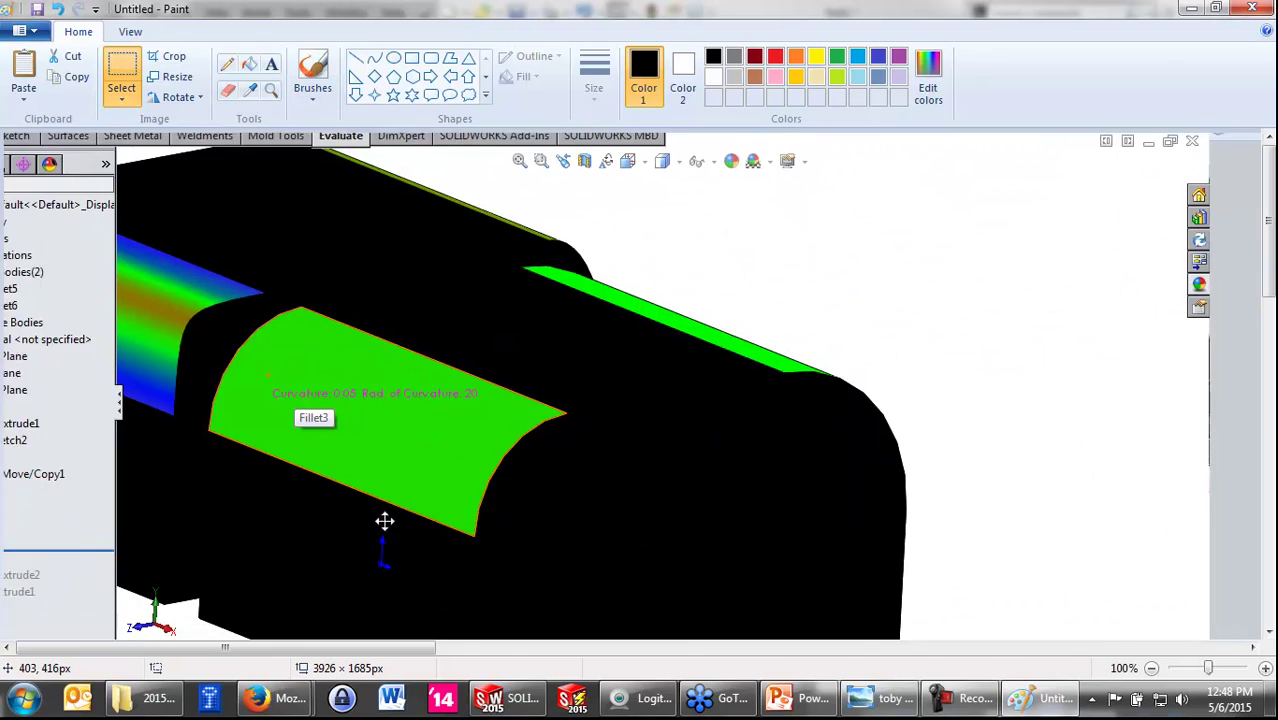
{"action": "left_click_drag", "start_coordinate": [382, 520], "coordinate": [270, 432]}
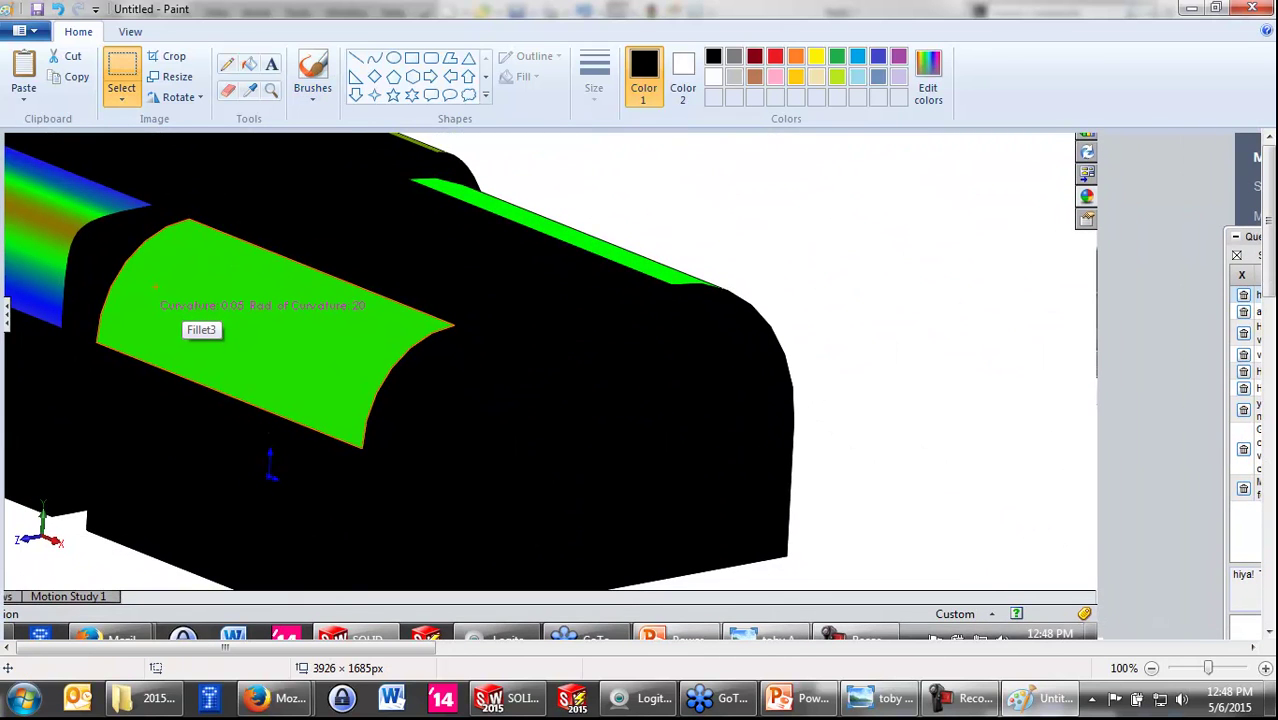
{"action": "left_click", "coordinate": [1265, 668]}
Step: Box a small patch of the multicoloured fillet face, then minimize Paint
{"action": "mouse_move", "coordinate": [755, 521]}
{"action": "left_mouse_down"}
{"action": "mouse_move", "coordinate": [671, 492]}
{"action": "mouse_move", "coordinate": [728, 497]}
{"action": "left_mouse_up"}
{"action": "left_click", "coordinate": [926, 439]}
{"action": "left_click_drag", "start_coordinate": [335, 449], "coordinate": [338, 450]}
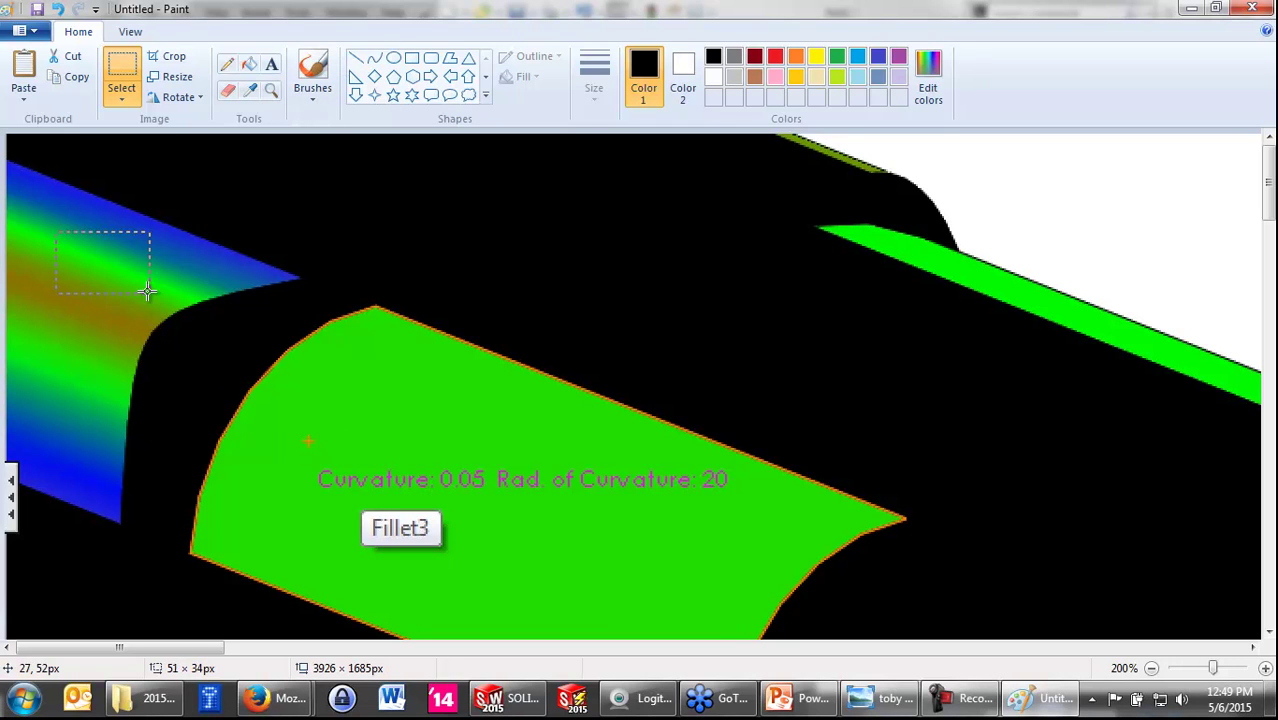
{"action": "left_click_drag", "start_coordinate": [166, 291], "coordinate": [166, 292]}
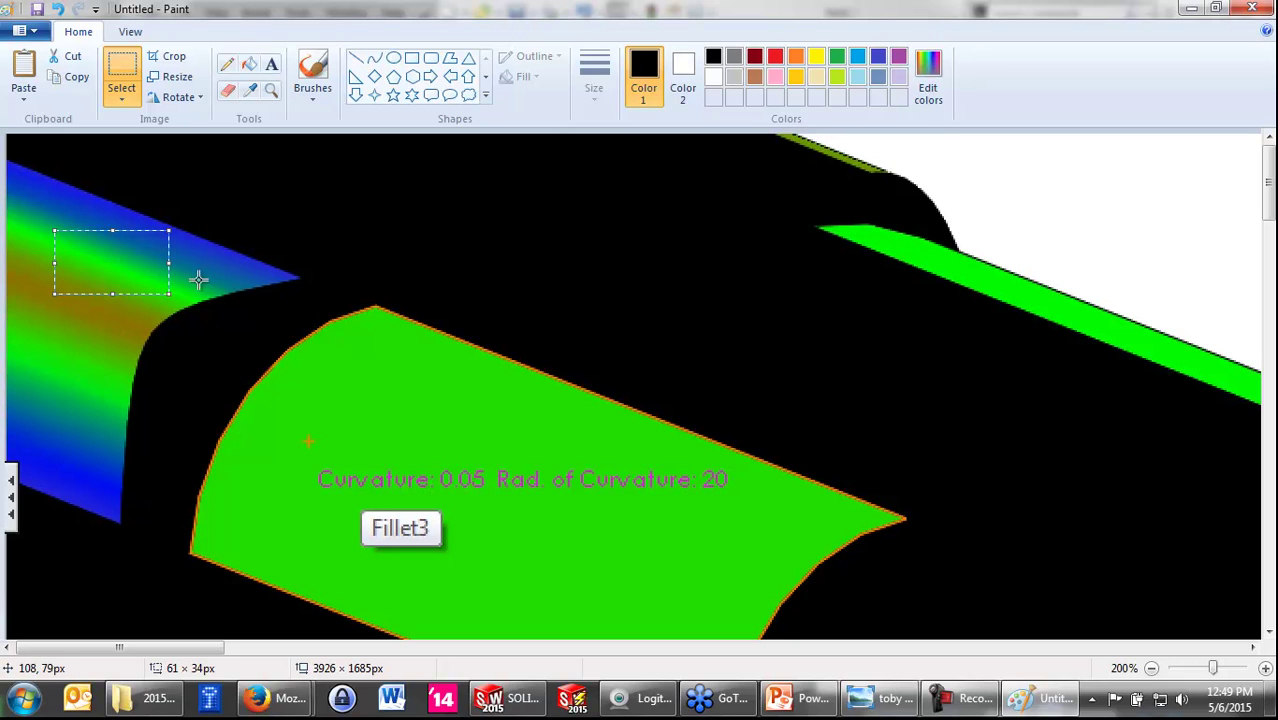
{"action": "left_click", "coordinate": [1192, 8]}
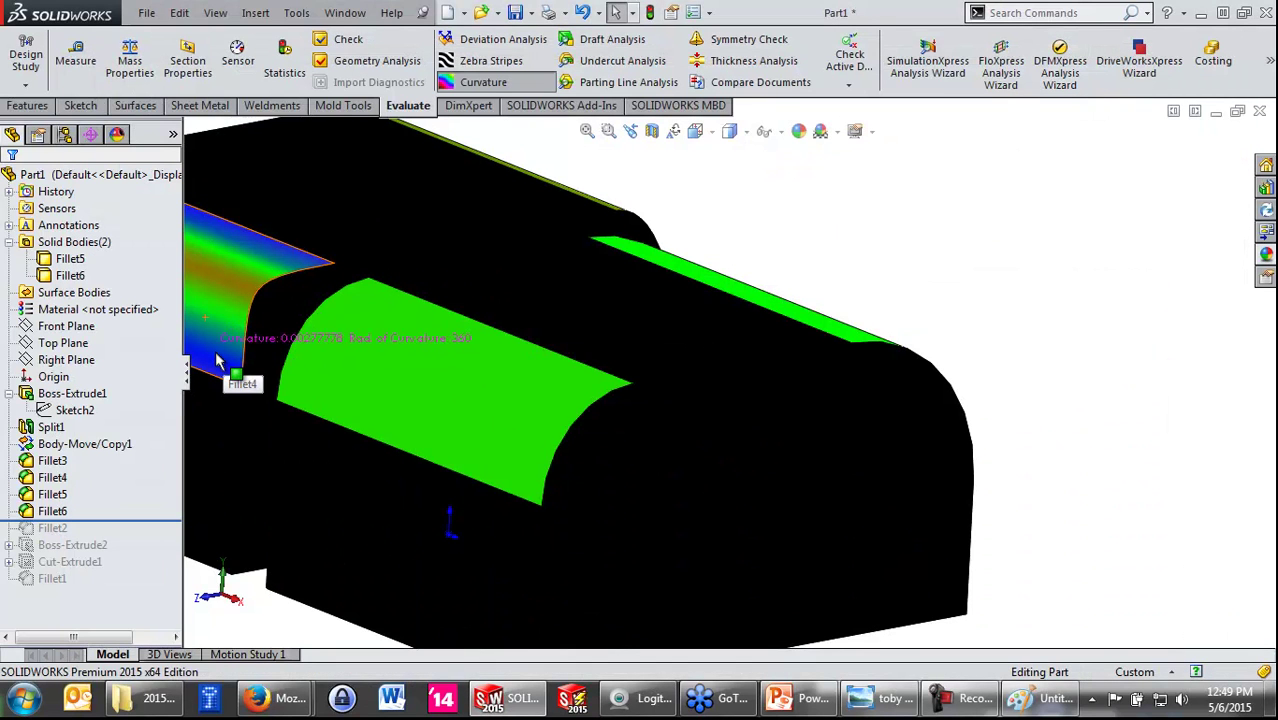
{"action": "scroll", "coordinate": [220, 362], "scroll_direction": "down", "scroll_amount": 2}
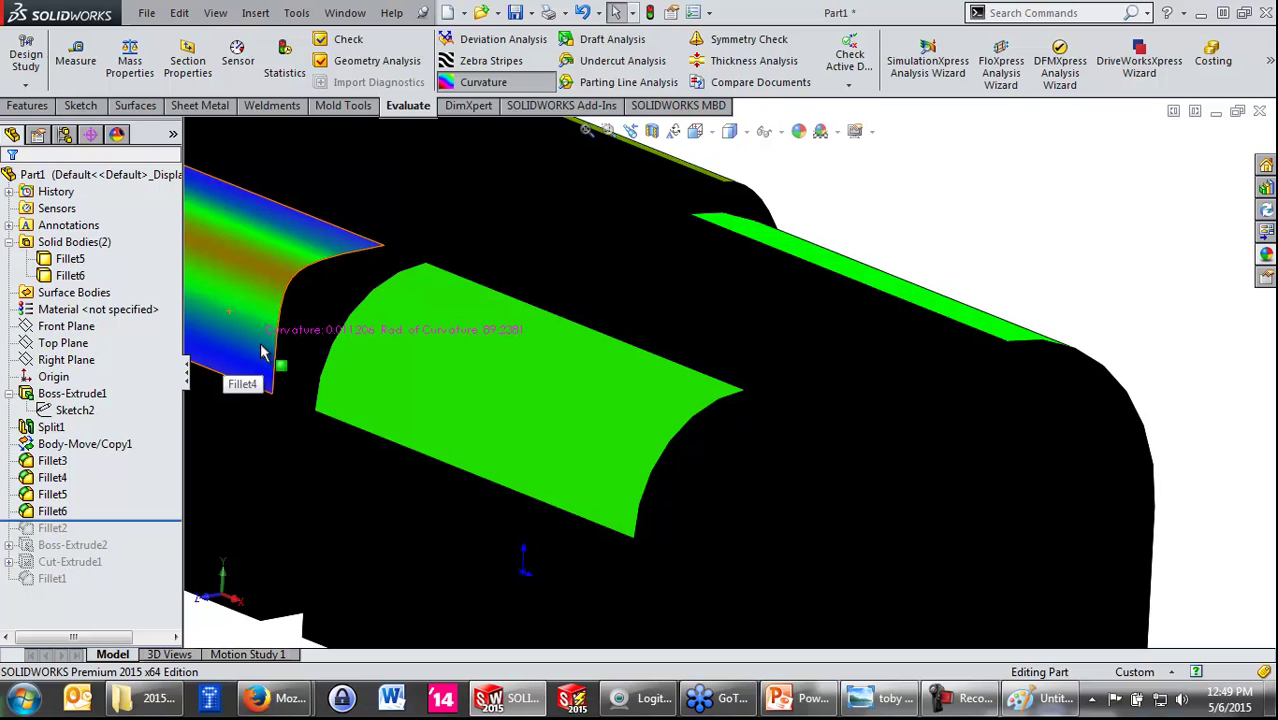
{"action": "middle_click_drag", "start_coordinate": [260, 358], "coordinate": [264, 366]}
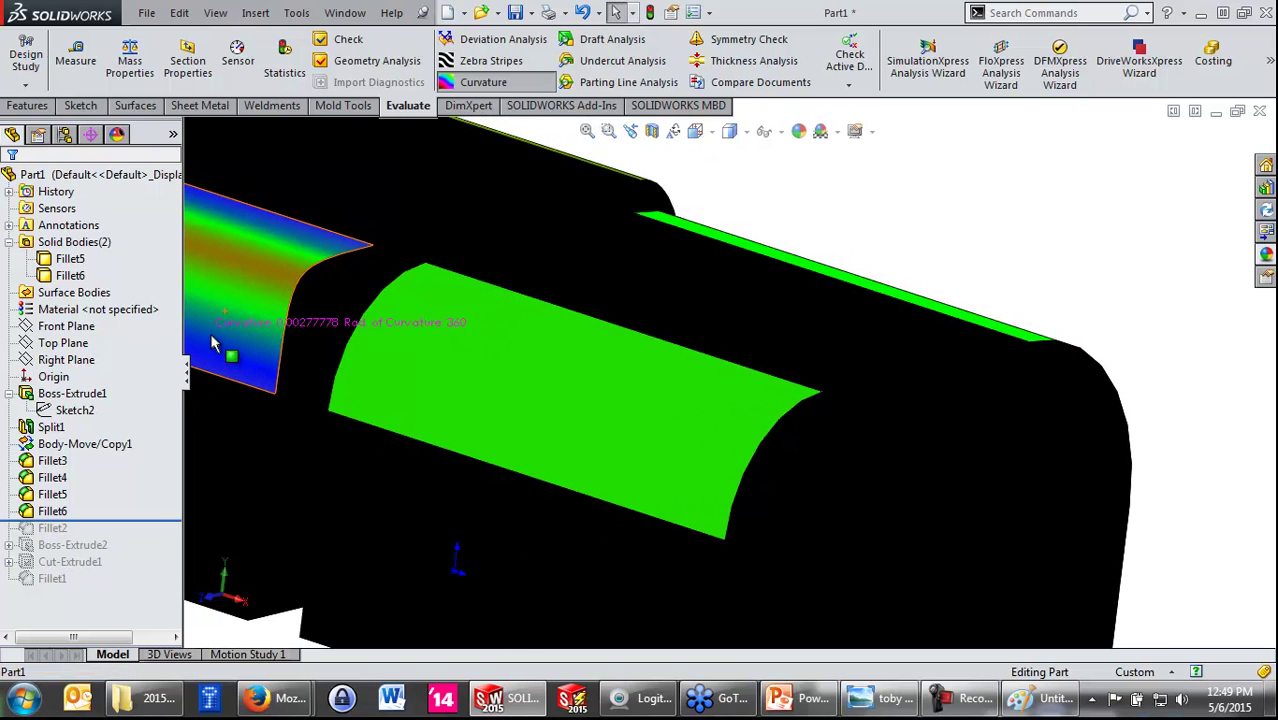
{"action": "scroll", "coordinate": [300, 325], "scroll_direction": "up", "scroll_amount": 3}
{"action": "scroll", "coordinate": [346, 325], "scroll_direction": "down", "scroll_amount": 3}
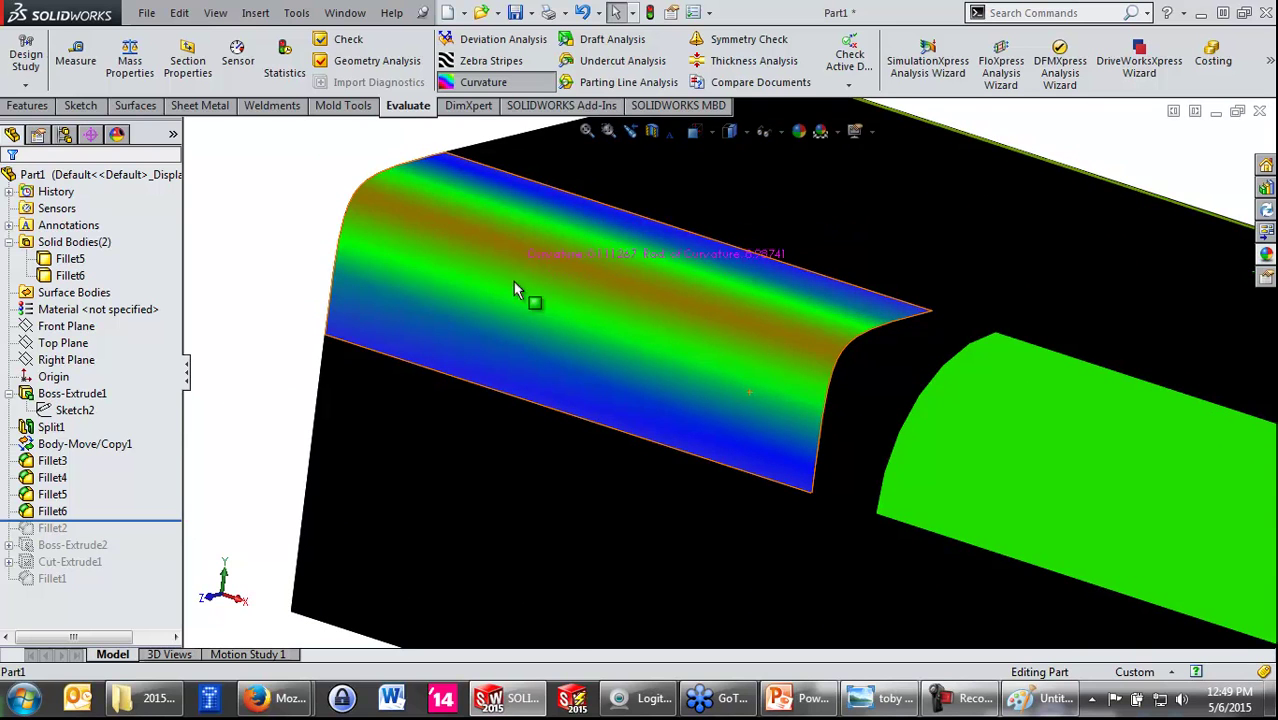
{"action": "scroll", "coordinate": [520, 352], "scroll_direction": "up", "scroll_amount": 2}
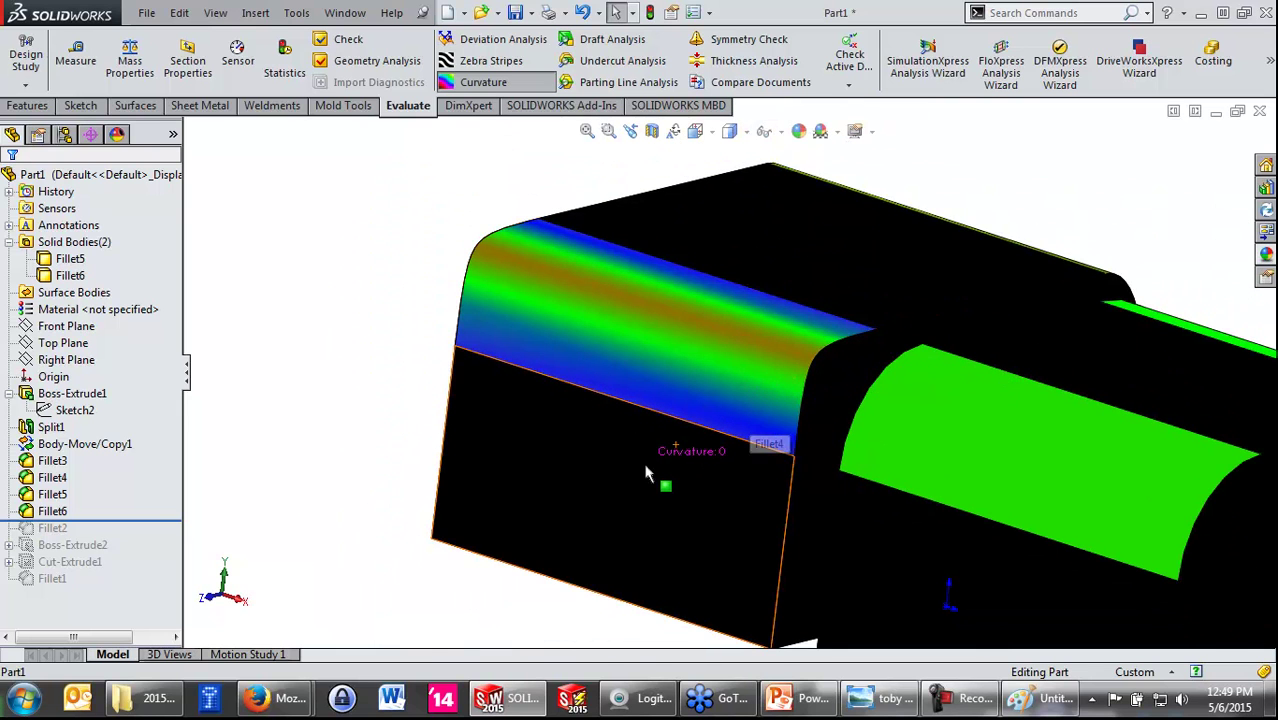
{"action": "scroll", "coordinate": [614, 477], "scroll_direction": "up", "scroll_amount": 2}
{"action": "scroll", "coordinate": [614, 477], "scroll_direction": "up", "scroll_amount": 2}
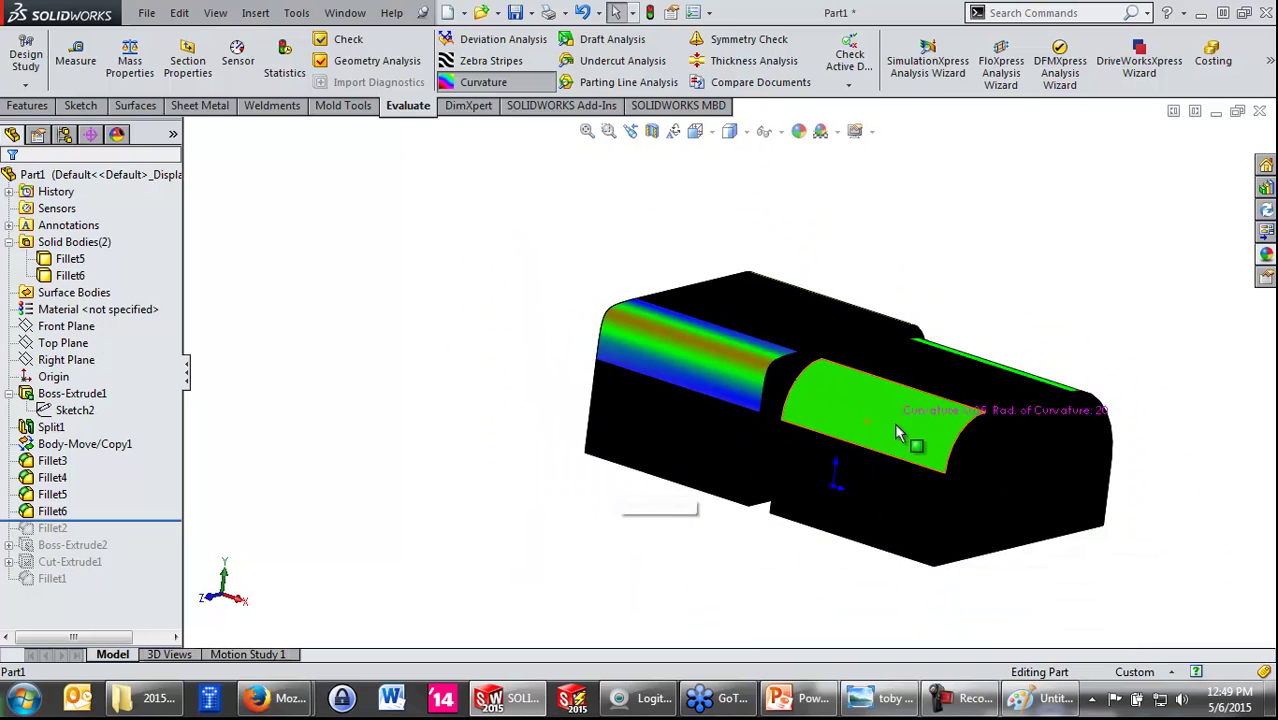
{"action": "scroll", "coordinate": [838, 428], "scroll_direction": "down", "scroll_amount": 2}
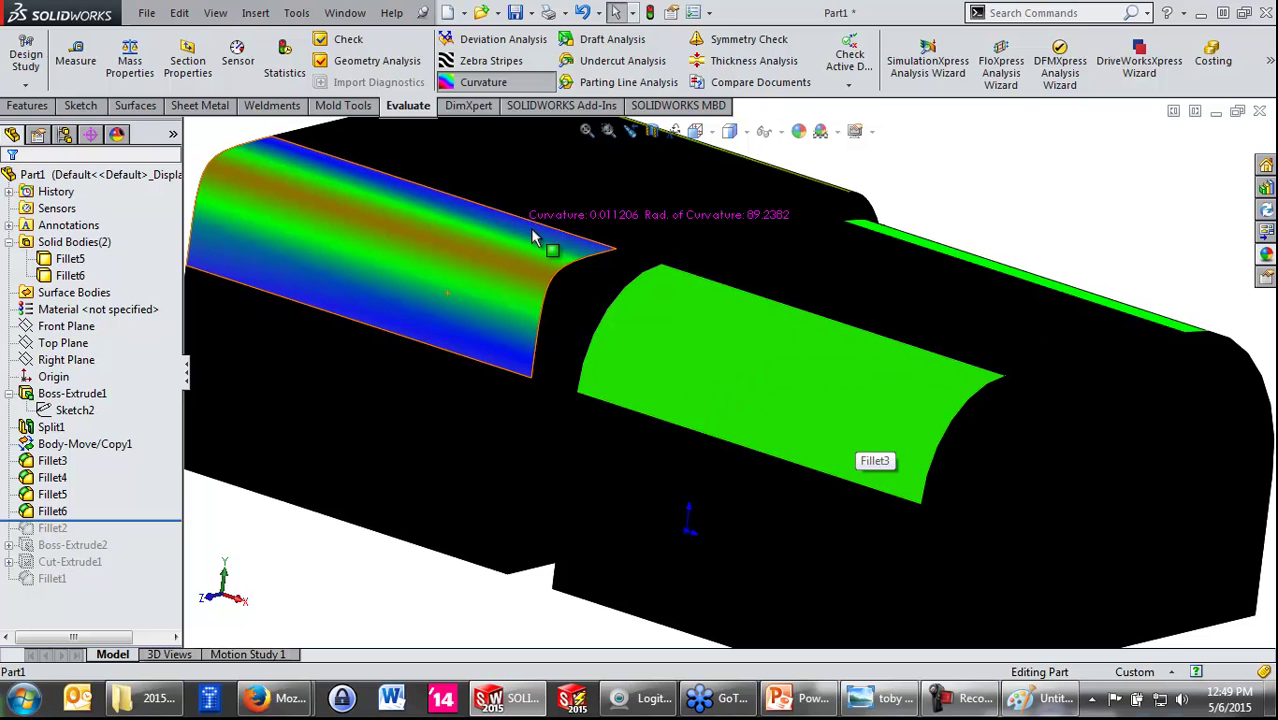
{"action": "key", "text": "f"}
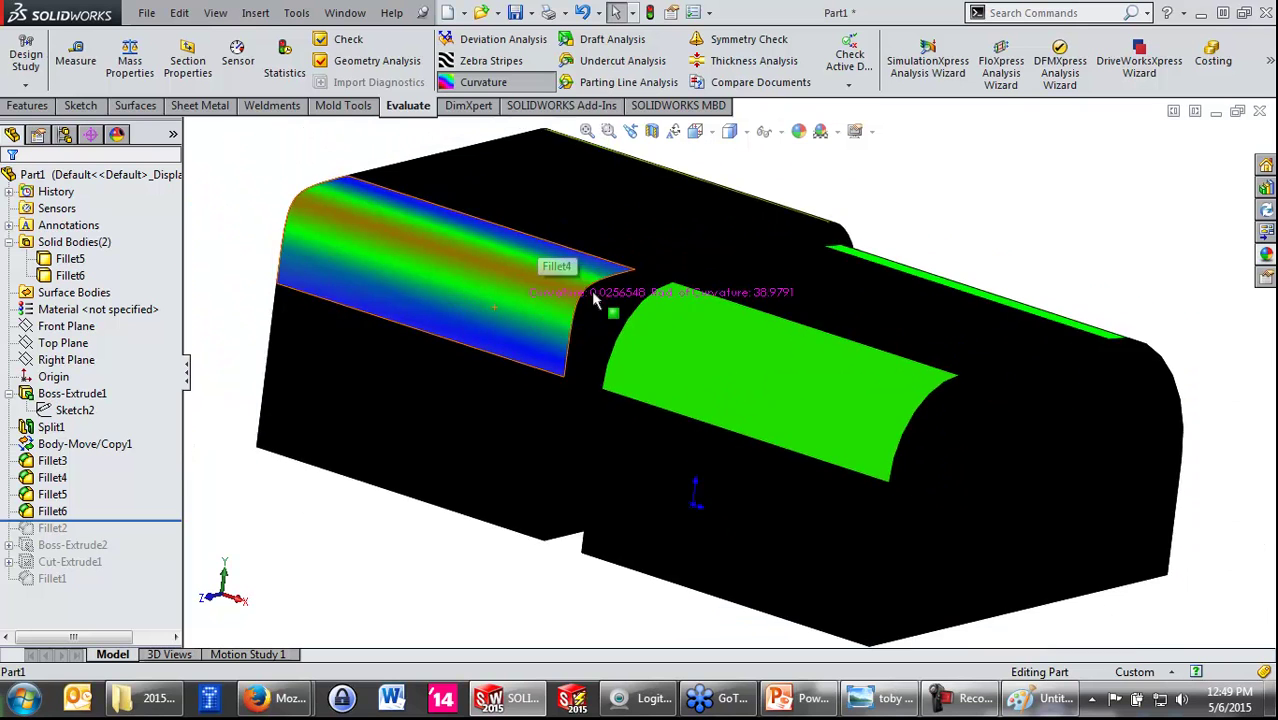
{"action": "middle_click_drag", "start_coordinate": [993, 258], "coordinate": [820, 303]}
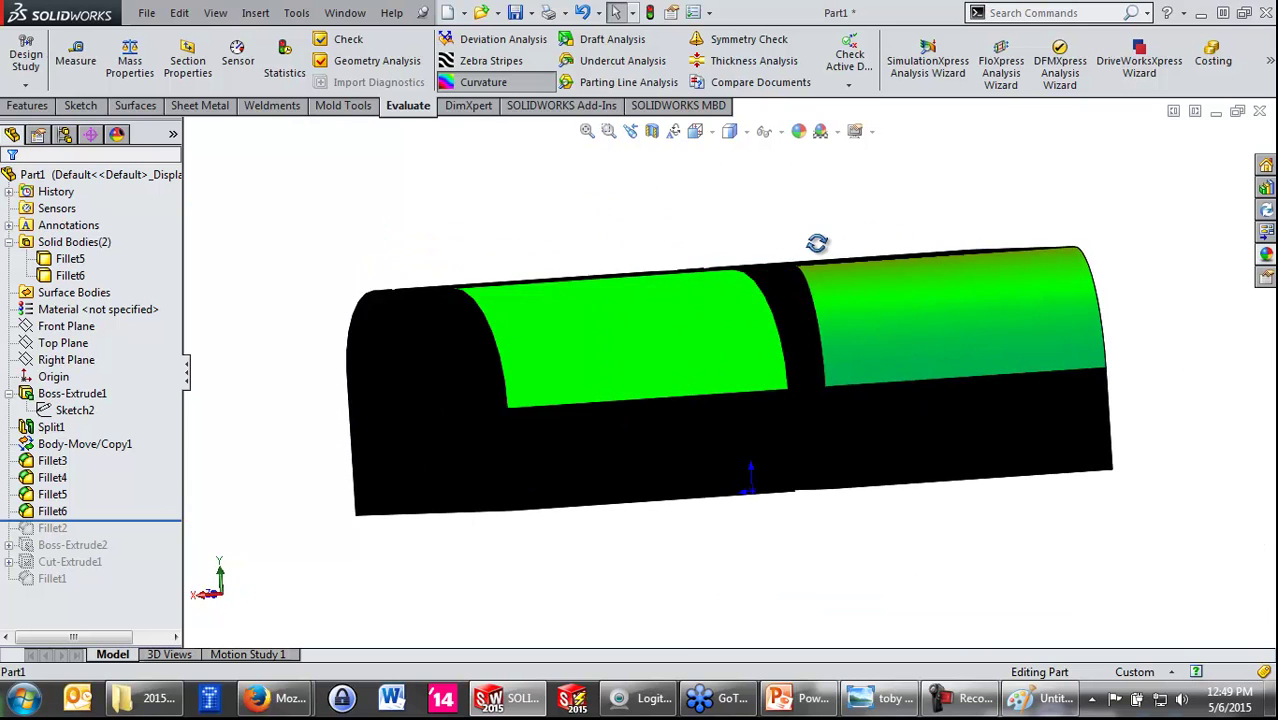
{"action": "scroll", "coordinate": [820, 303], "scroll_direction": "down", "scroll_amount": 2}
{"action": "scroll", "coordinate": [840, 390], "scroll_direction": "down", "scroll_amount": 1}
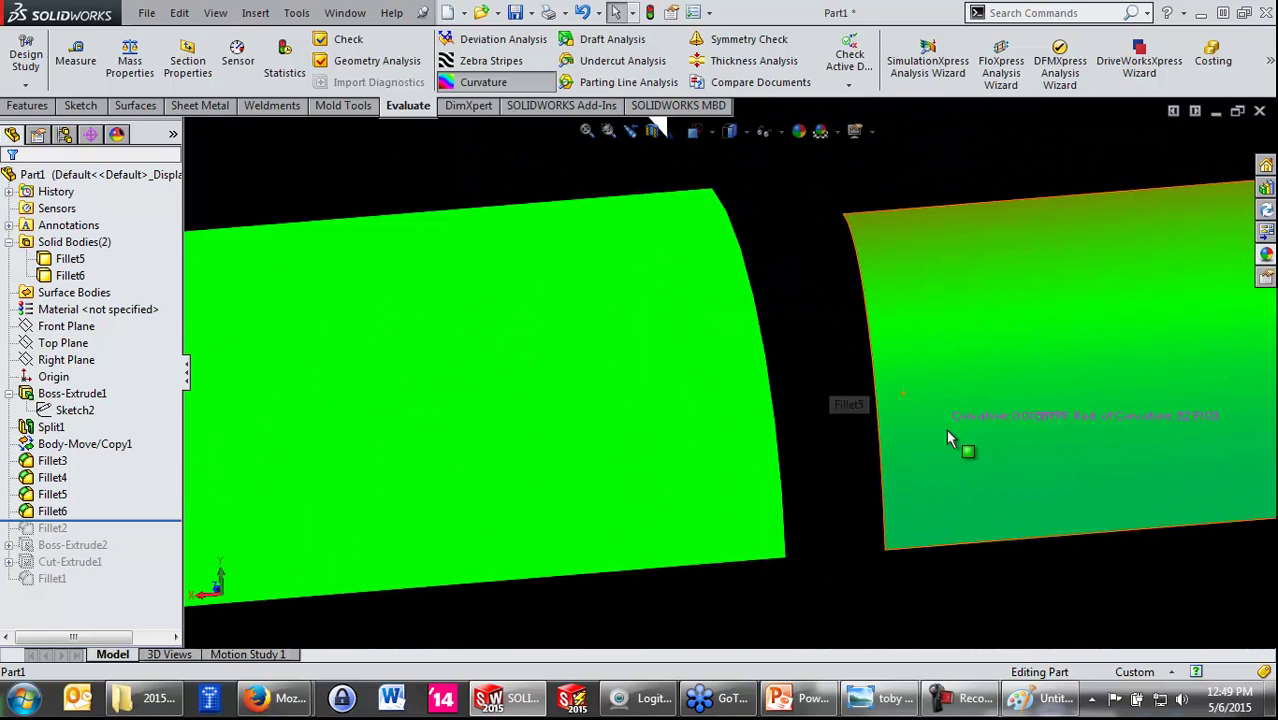
{"action": "scroll", "coordinate": [942, 431], "scroll_direction": "up", "scroll_amount": 1}
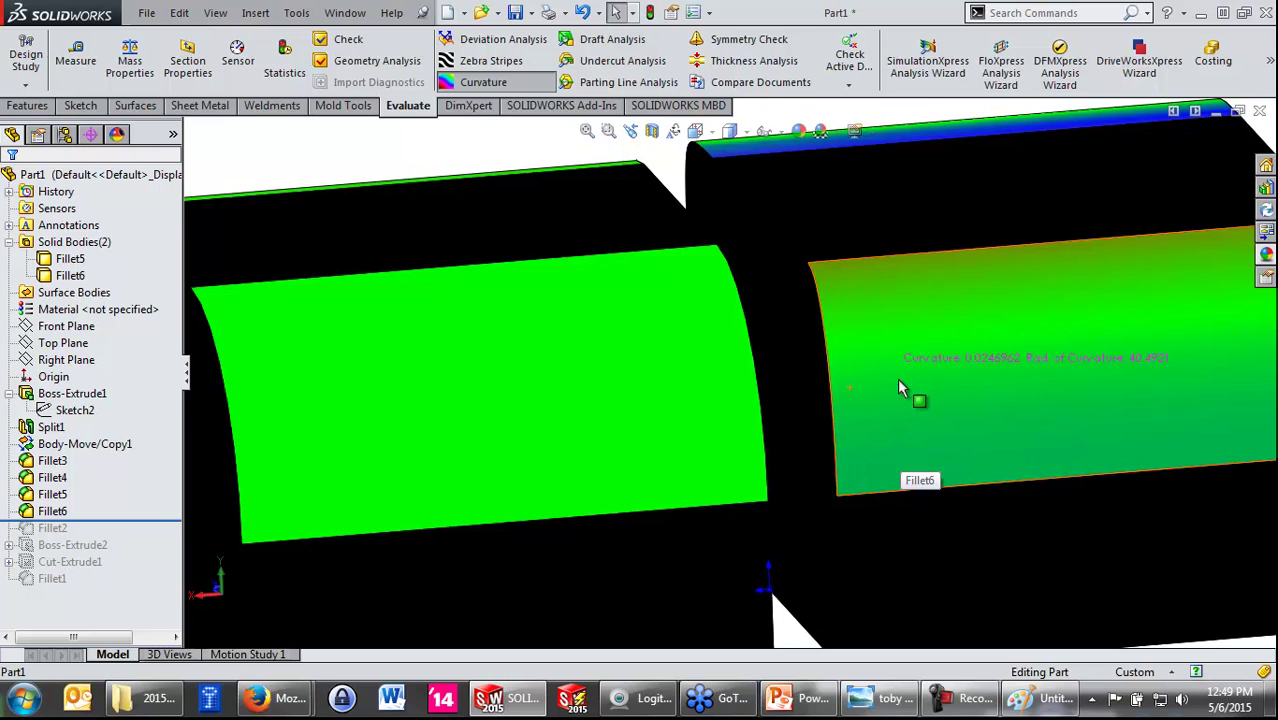
Step: Replace curvature colouring with zebra stripes, fit the model and set plain Shaded display
{"action": "left_click", "coordinate": [478, 84]}
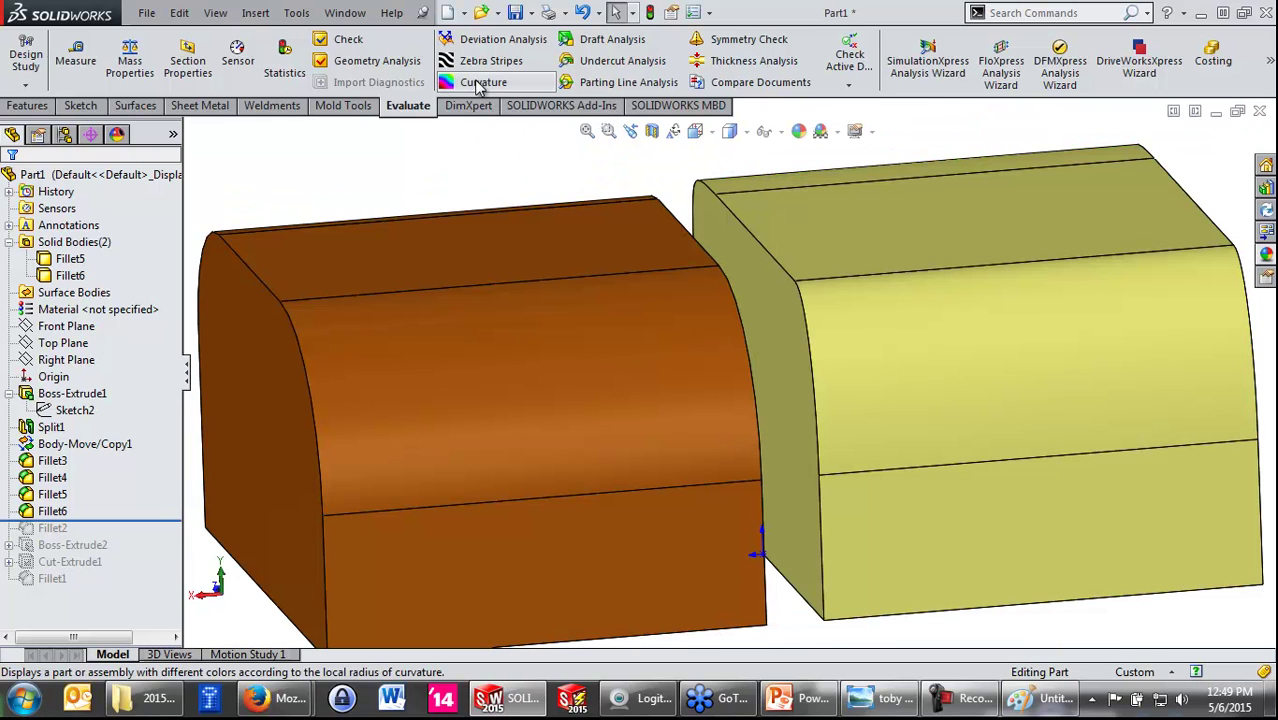
{"action": "left_click", "coordinate": [490, 61]}
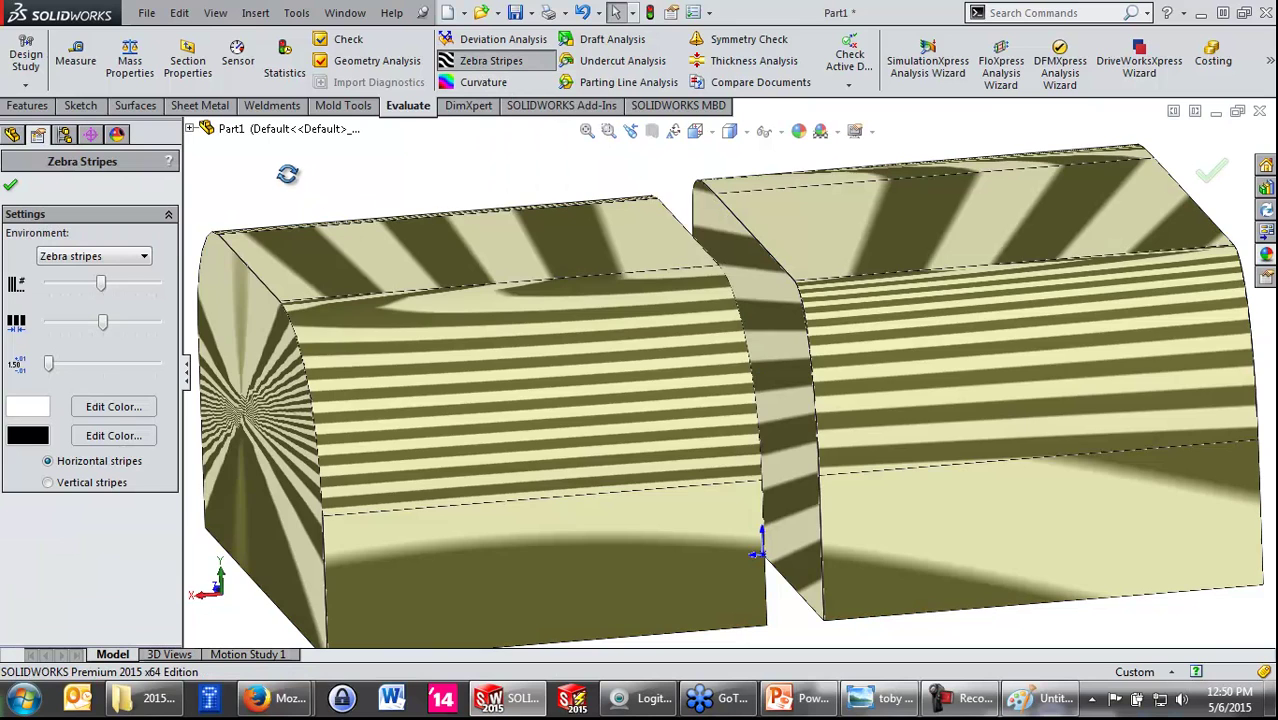
{"action": "middle_click_drag", "start_coordinate": [287, 174], "coordinate": [319, 200]}
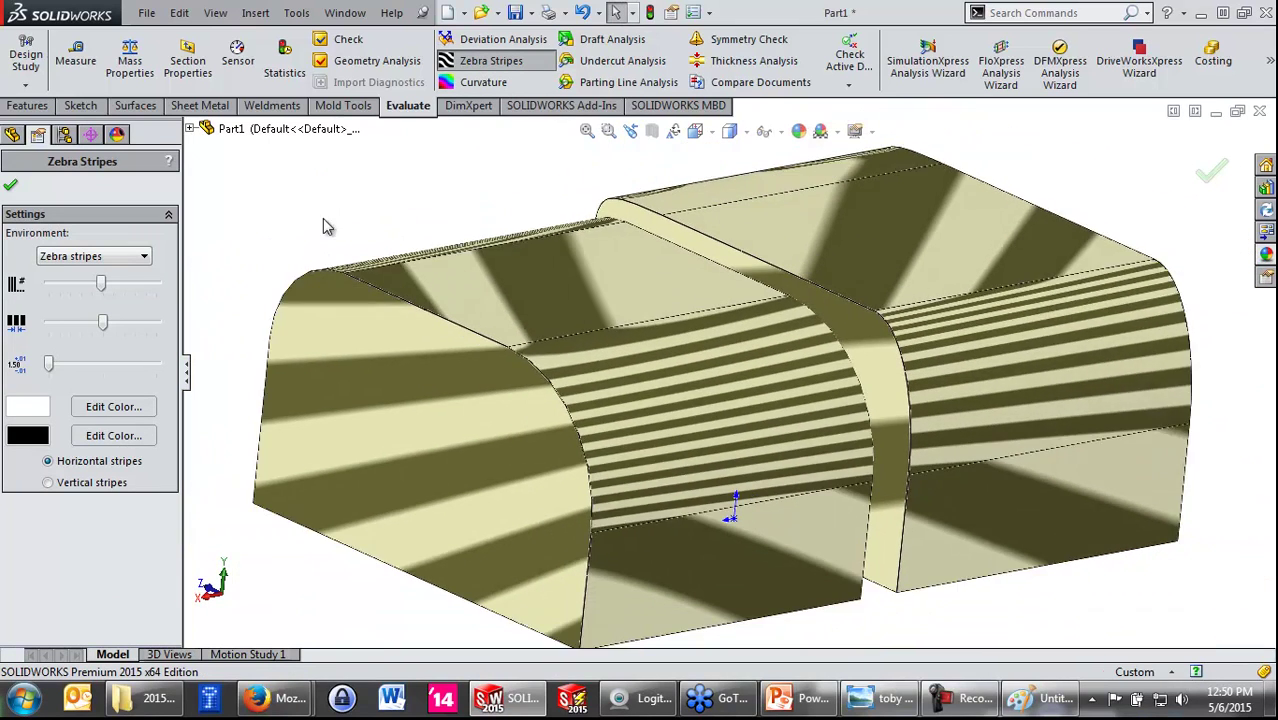
{"action": "key", "text": "f"}
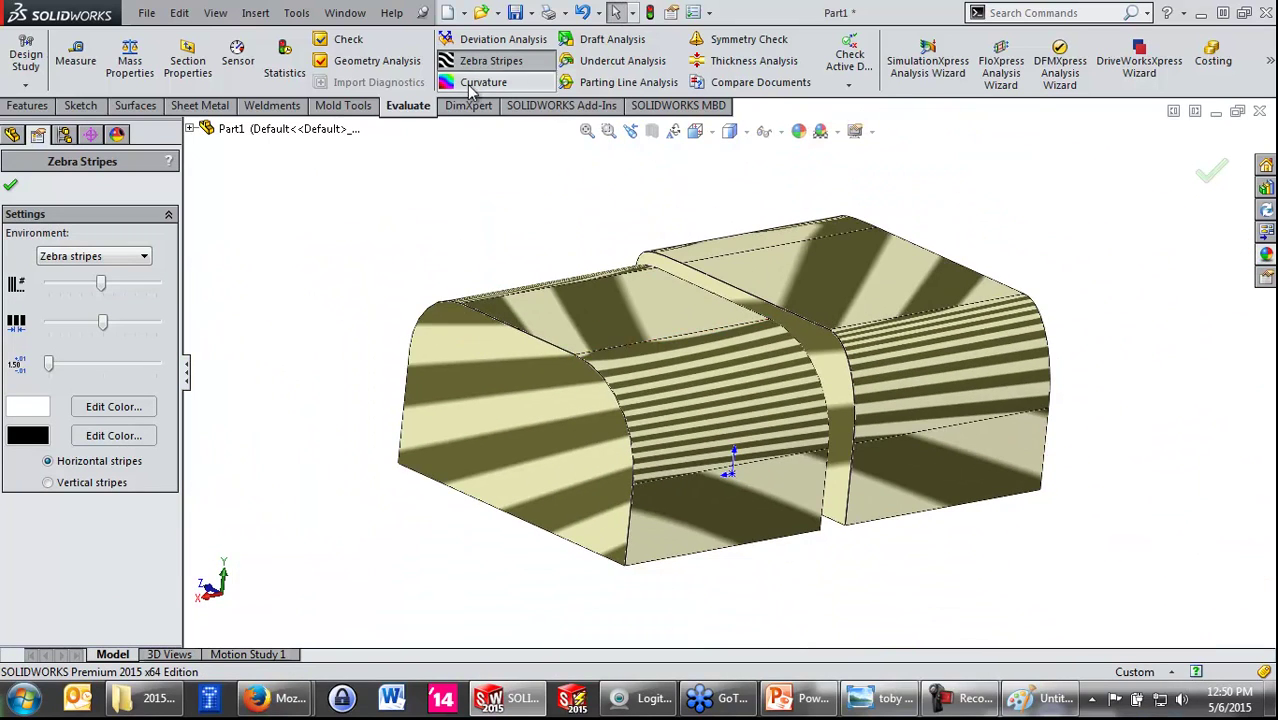
{"action": "left_click", "coordinate": [480, 62]}
{"action": "left_click", "coordinate": [745, 131]}
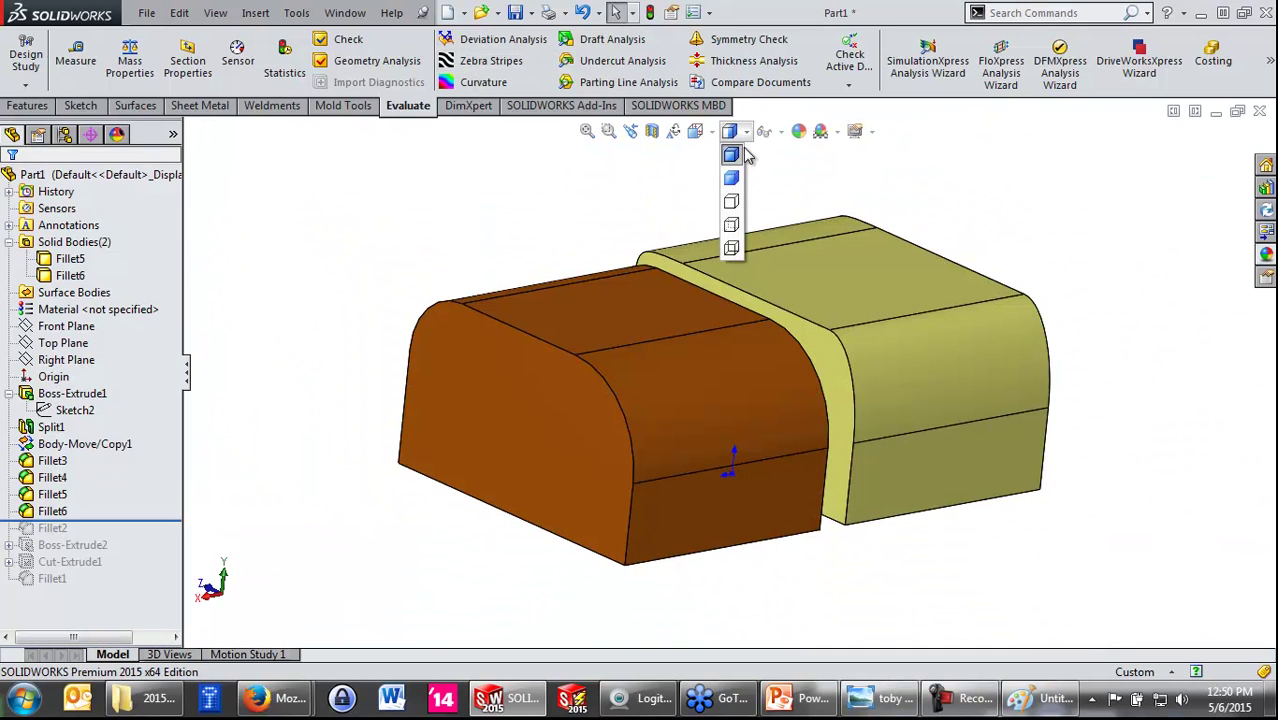
{"action": "left_click", "coordinate": [731, 178]}
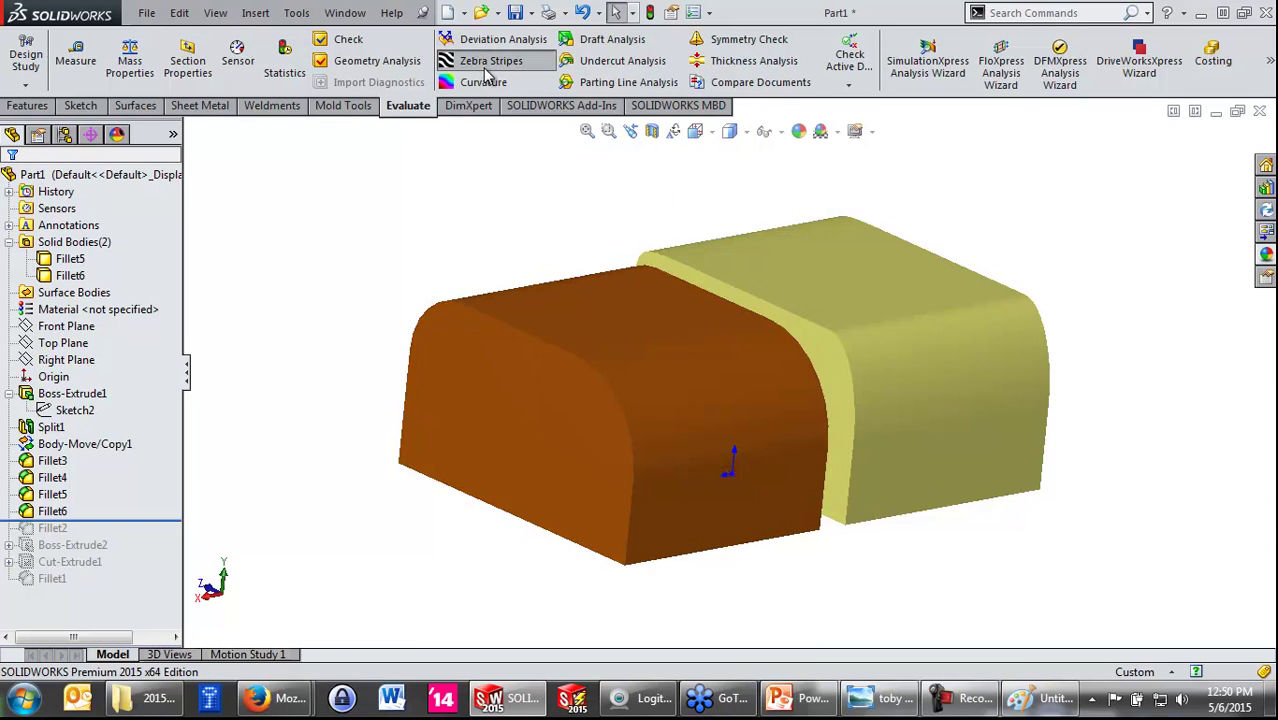
Step: Compare both fillets under zebra stripes from several angles, then turn zebra stripes off
{"action": "left_click", "coordinate": [475, 62]}
{"action": "middle_click_drag", "start_coordinate": [381, 240], "coordinate": [333, 248]}
{"action": "scroll", "coordinate": [489, 543], "scroll_direction": "down", "scroll_amount": 2}
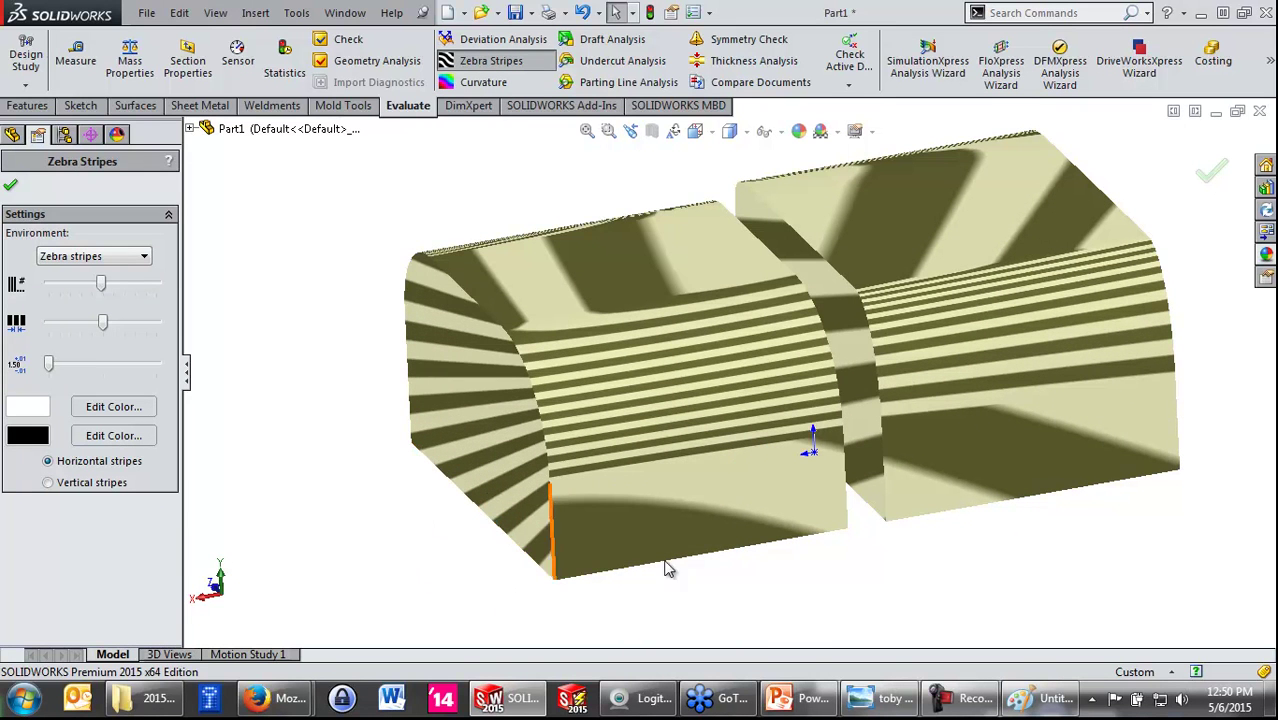
{"action": "mouse_move", "coordinate": [685, 599]}
{"action": "middle_mouse_down"}
{"action": "mouse_move", "coordinate": [710, 560]}
{"action": "mouse_move", "coordinate": [739, 553]}
{"action": "mouse_move", "coordinate": [725, 571]}
{"action": "mouse_move", "coordinate": [631, 585]}
{"action": "mouse_move", "coordinate": [676, 556]}
{"action": "mouse_move", "coordinate": [711, 557]}
{"action": "middle_mouse_up"}
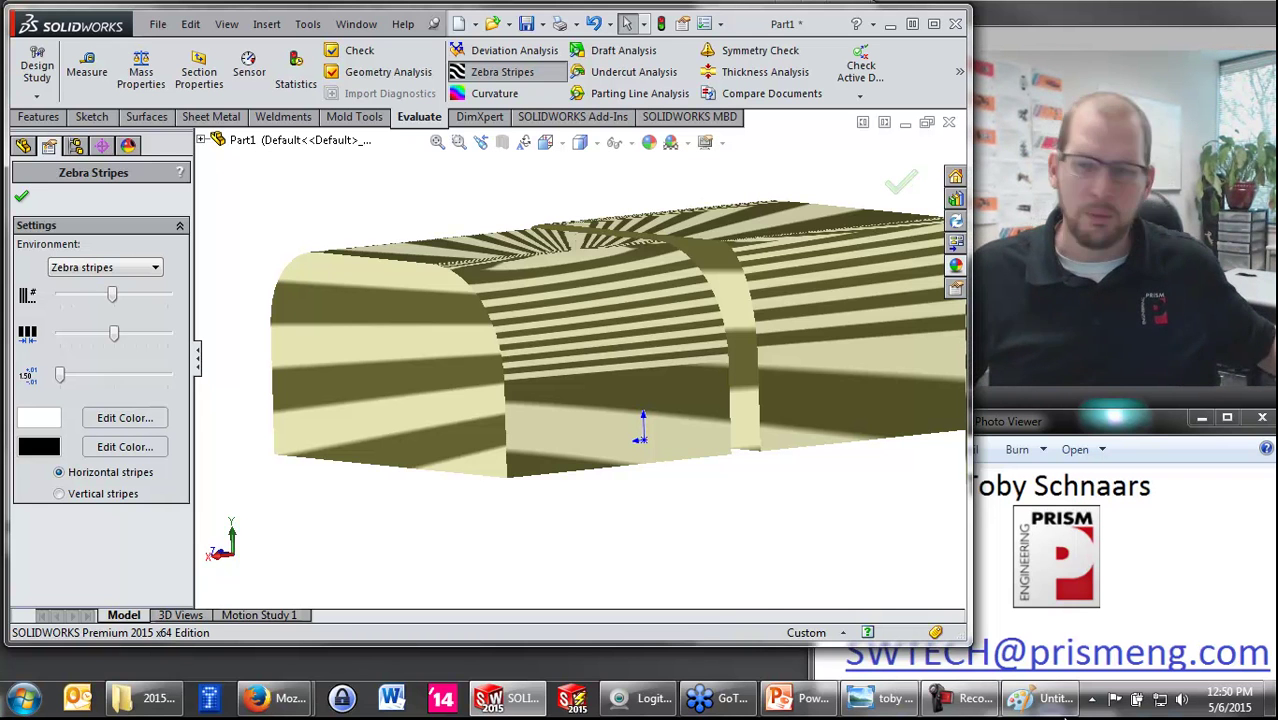
{"action": "left_click", "coordinate": [932, 23]}
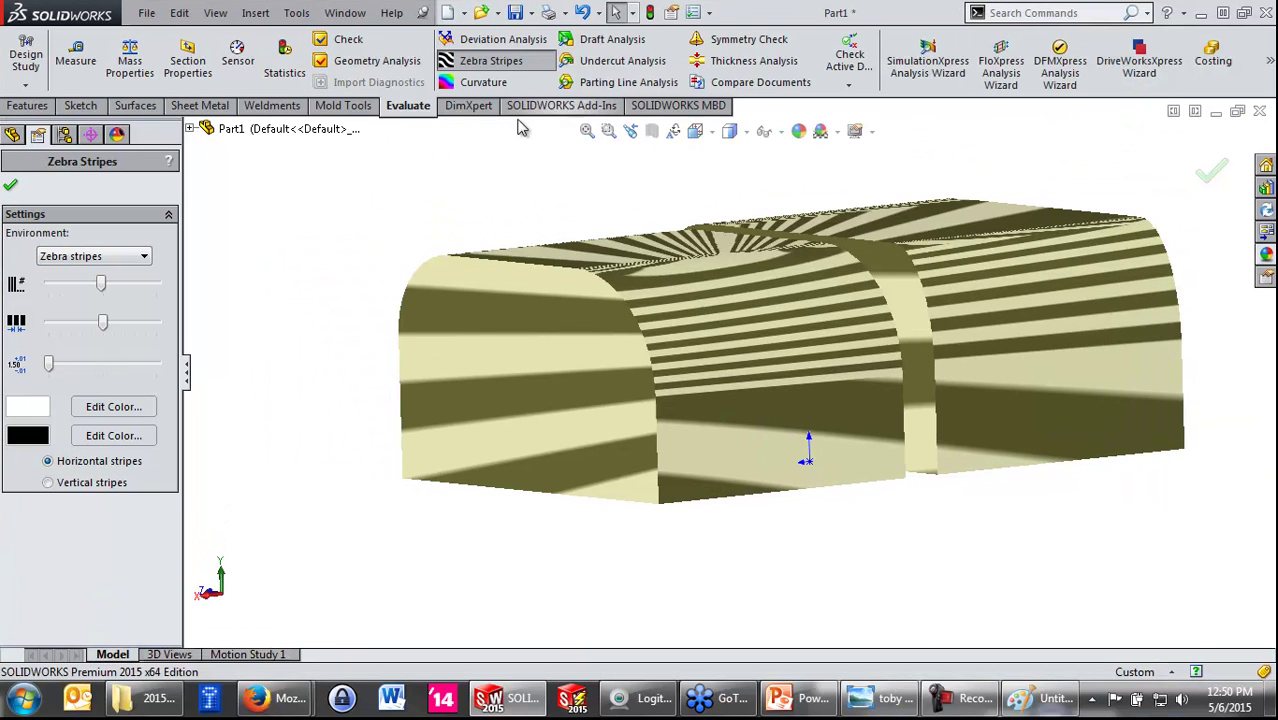
{"action": "mouse_move", "coordinate": [349, 249]}
{"action": "middle_mouse_down"}
{"action": "mouse_move", "coordinate": [508, 359]}
{"action": "mouse_move", "coordinate": [428, 345]}
{"action": "mouse_move", "coordinate": [376, 301]}
{"action": "mouse_move", "coordinate": [320, 297]}
{"action": "mouse_move", "coordinate": [314, 320]}
{"action": "mouse_move", "coordinate": [608, 408]}
{"action": "middle_mouse_up"}
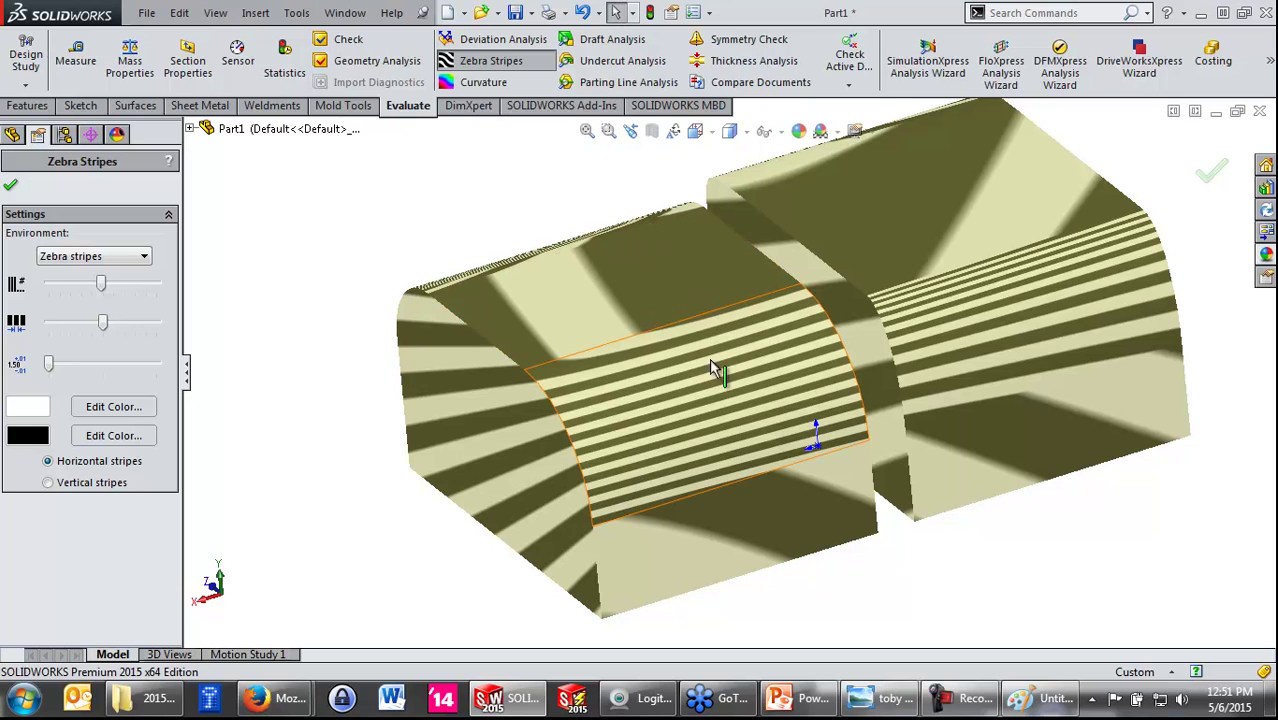
{"action": "key", "text": "Return"}
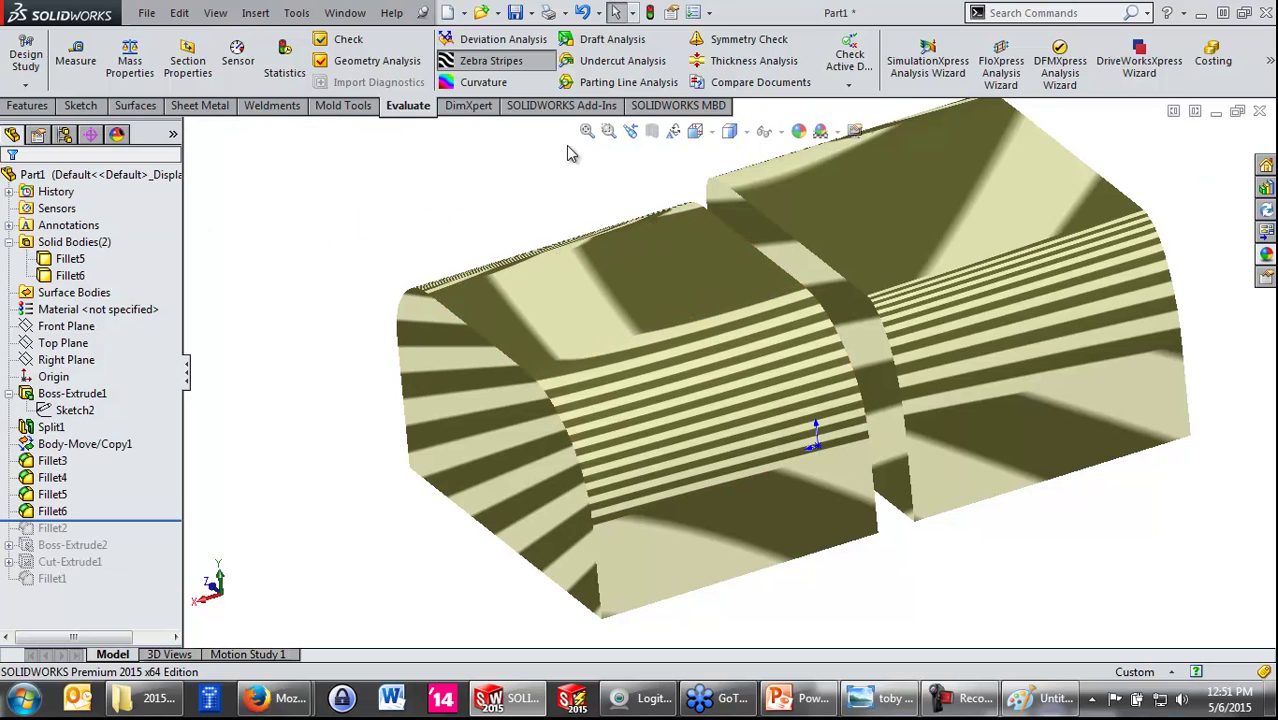
{"action": "left_click", "coordinate": [485, 60]}
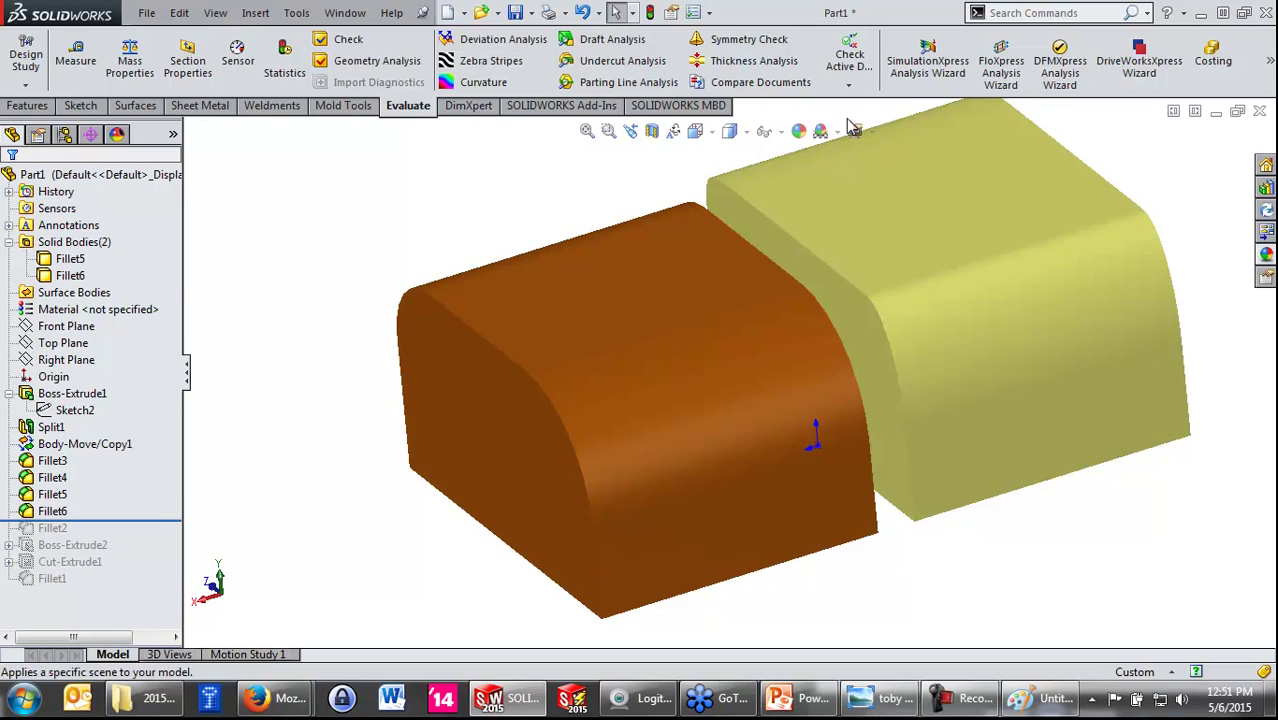
Step: Show black edges and delete Fillet6, leaving the yellow block's top edge sharp
{"action": "left_click", "coordinate": [730, 131]}
{"action": "left_click", "coordinate": [738, 160]}
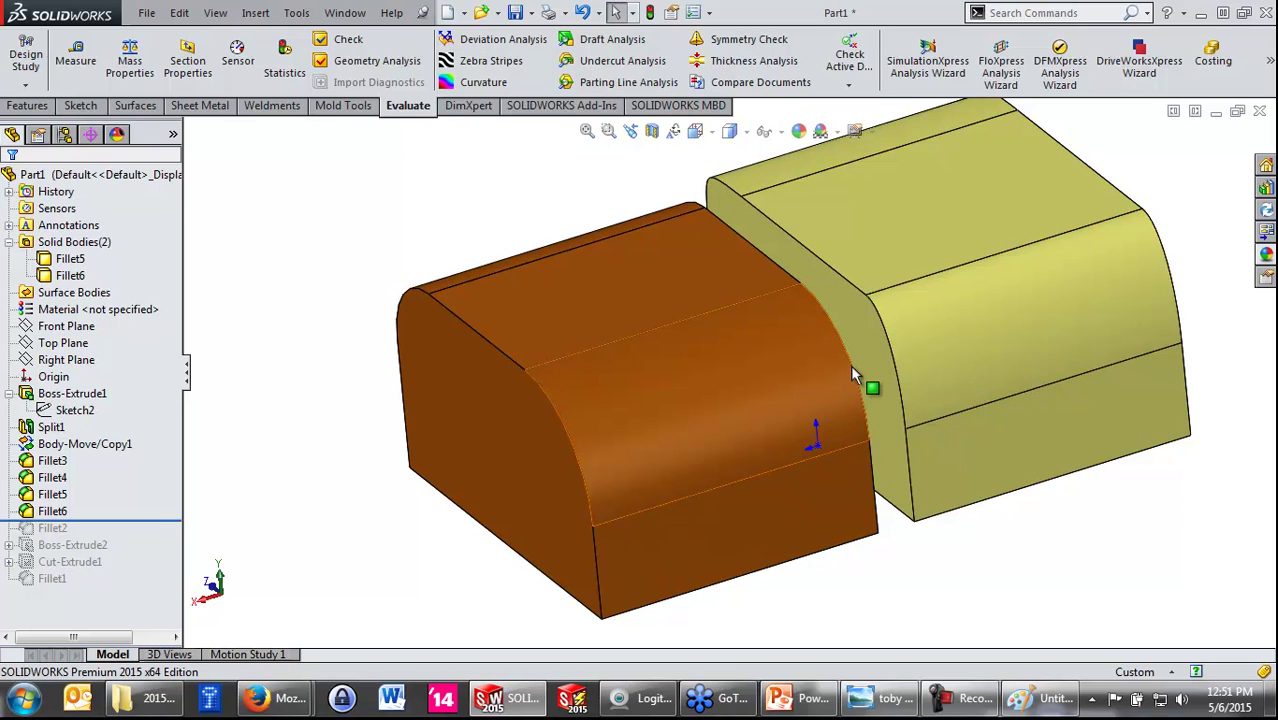
{"action": "left_click", "coordinate": [934, 344]}
{"action": "key", "text": "Delete"}
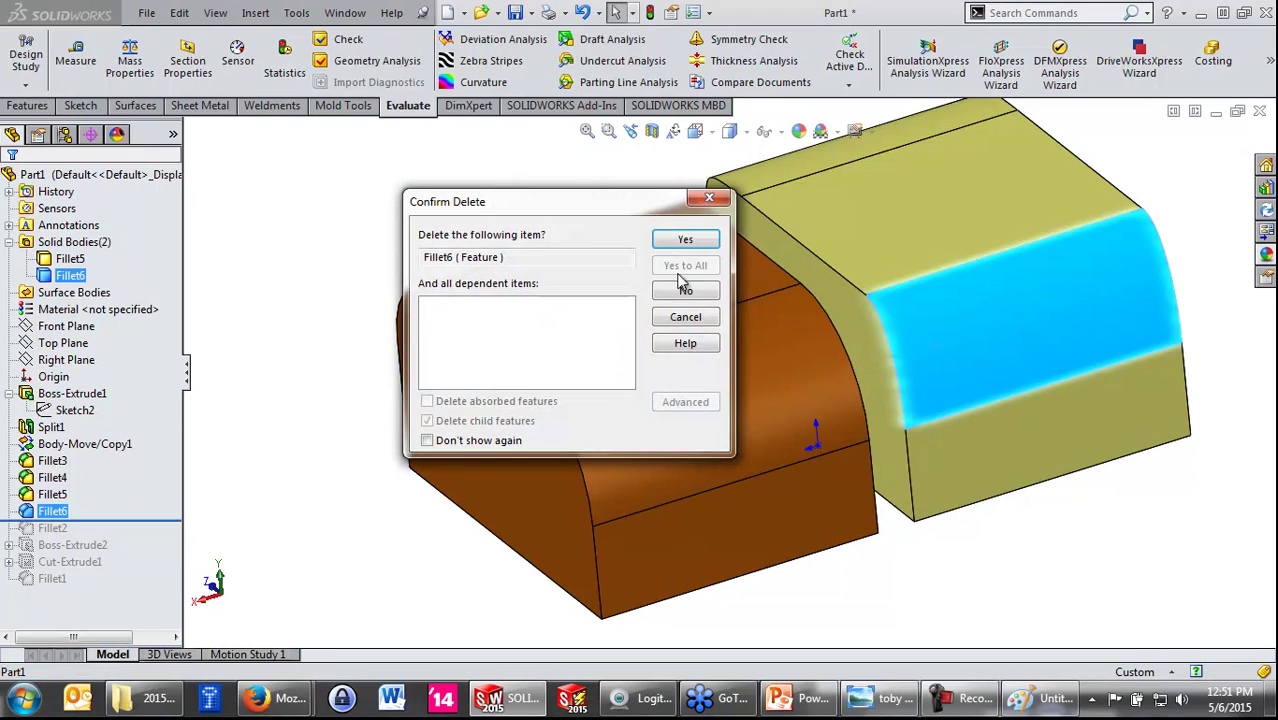
{"action": "left_click", "coordinate": [681, 243]}
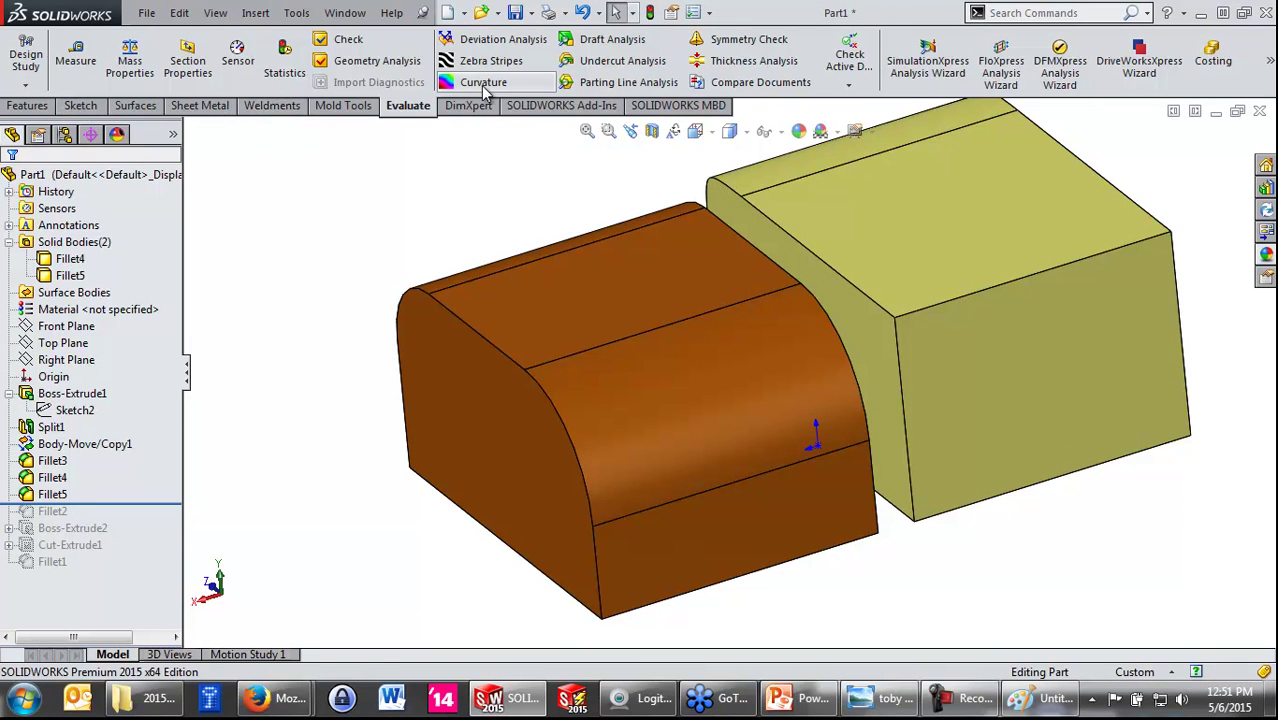
{"action": "middle_click_drag", "start_coordinate": [383, 173], "coordinate": [1163, 535]}
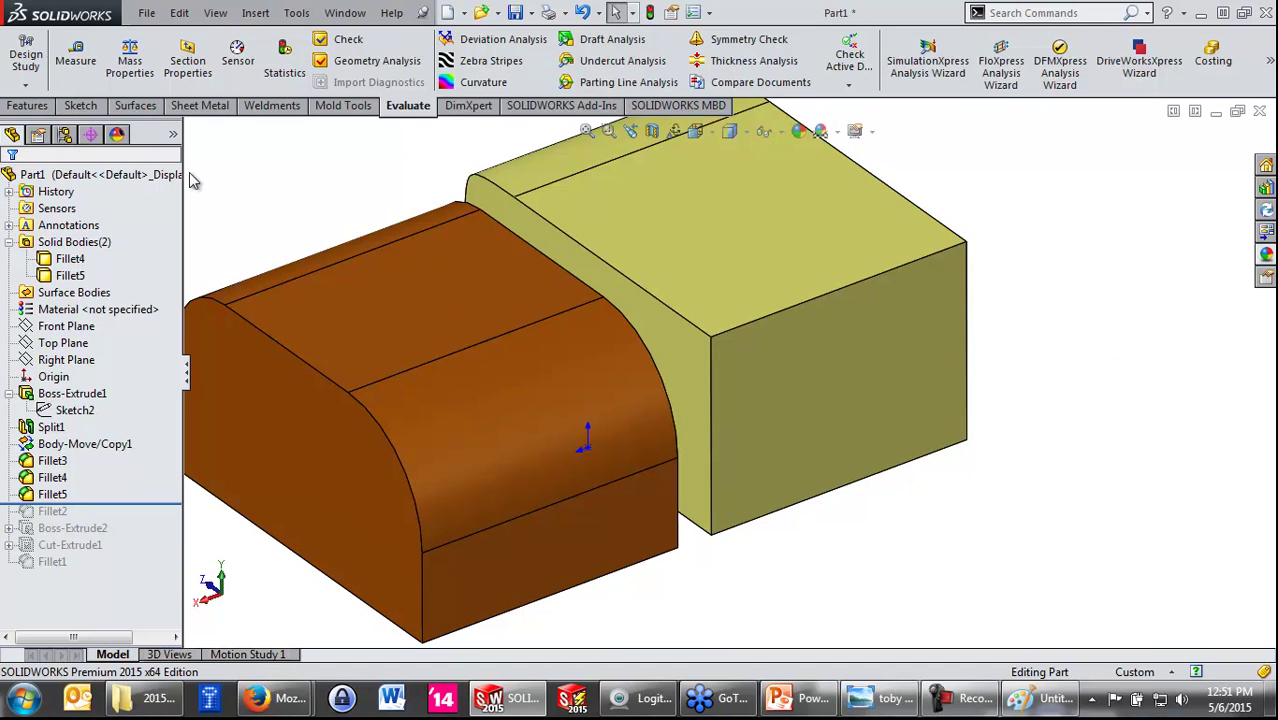
{"action": "left_click", "coordinate": [29, 105]}
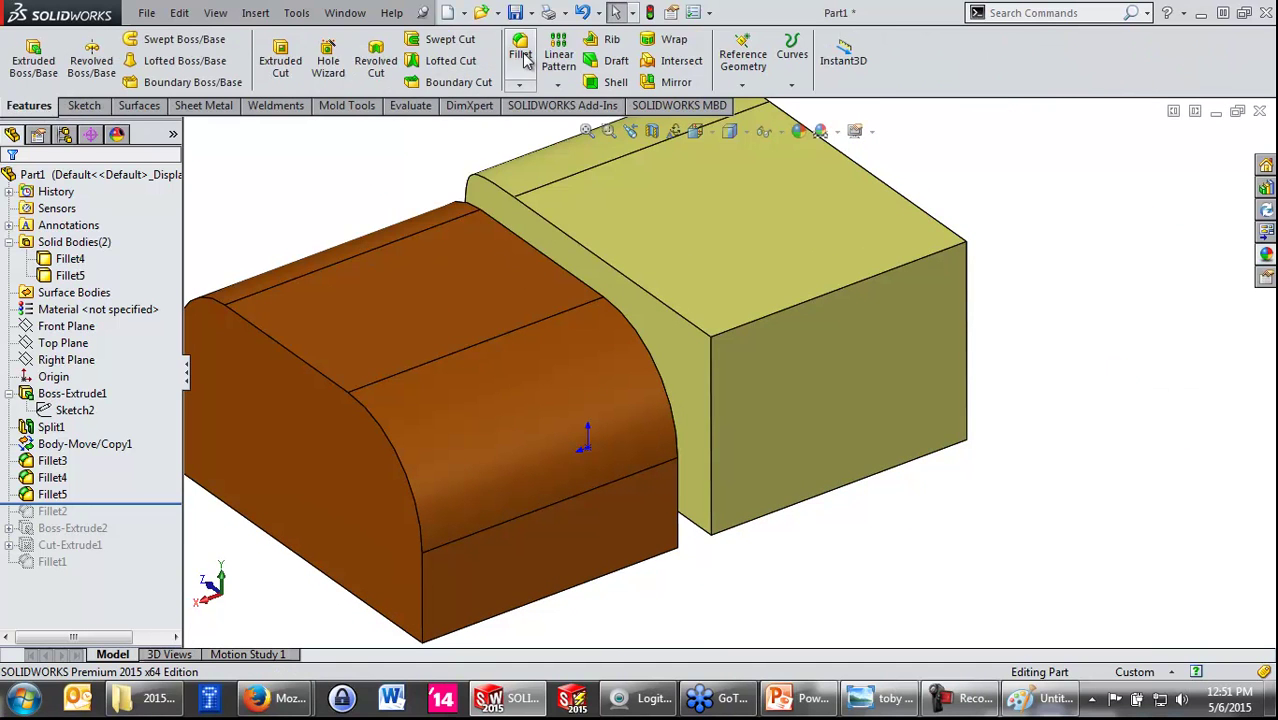
Step: Start a face fillet between the yellow block's front face and top face
{"action": "left_click", "coordinate": [520, 48]}
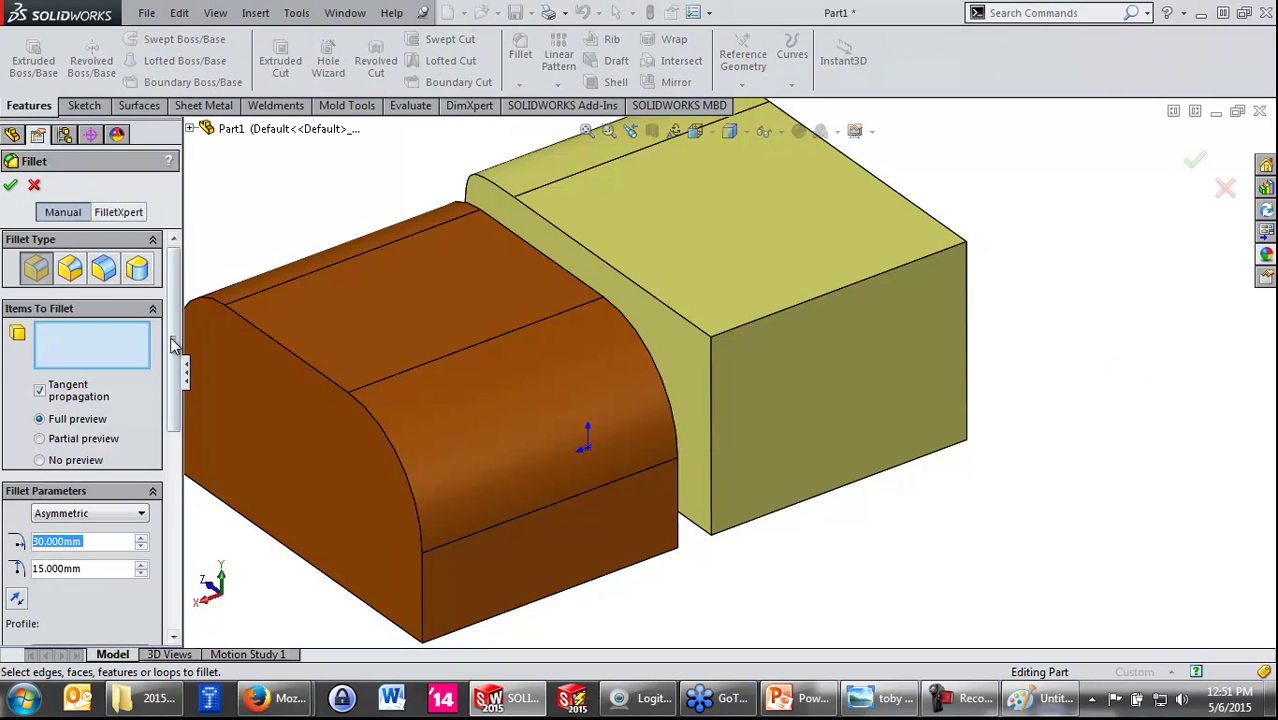
{"action": "left_click", "coordinate": [104, 268]}
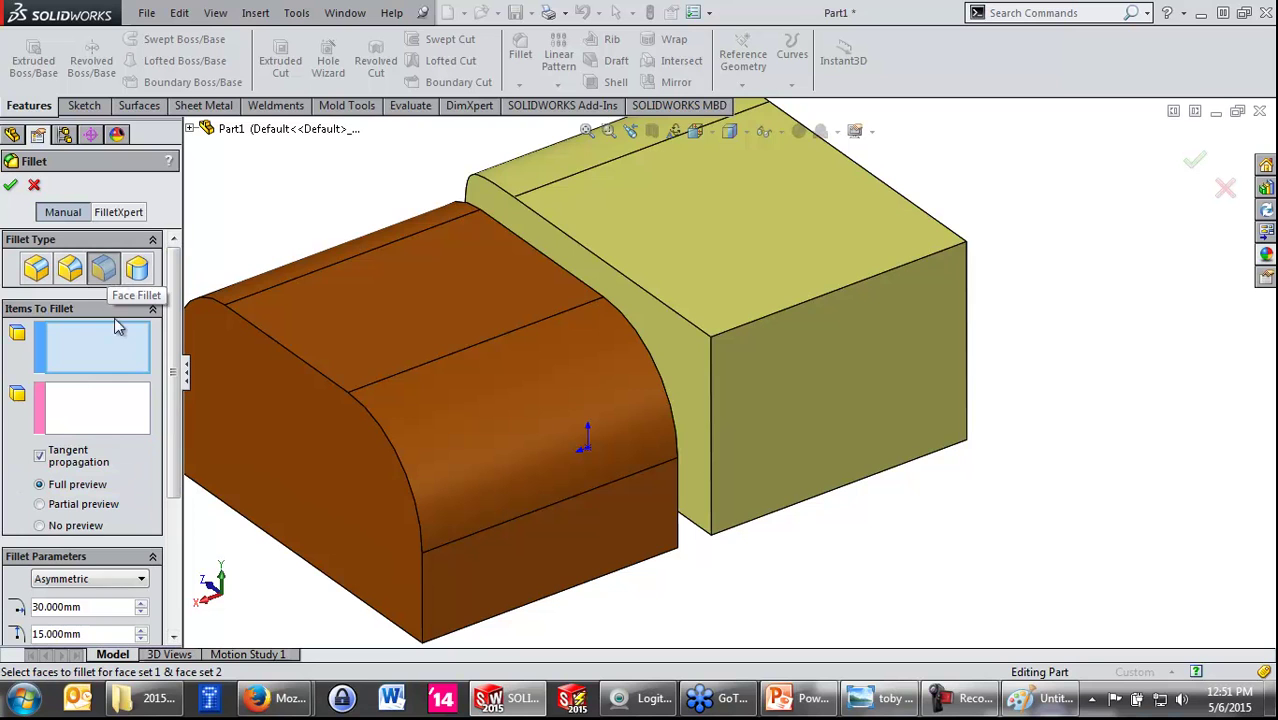
{"action": "left_click", "coordinate": [800, 357]}
{"action": "left_click", "coordinate": [86, 414]}
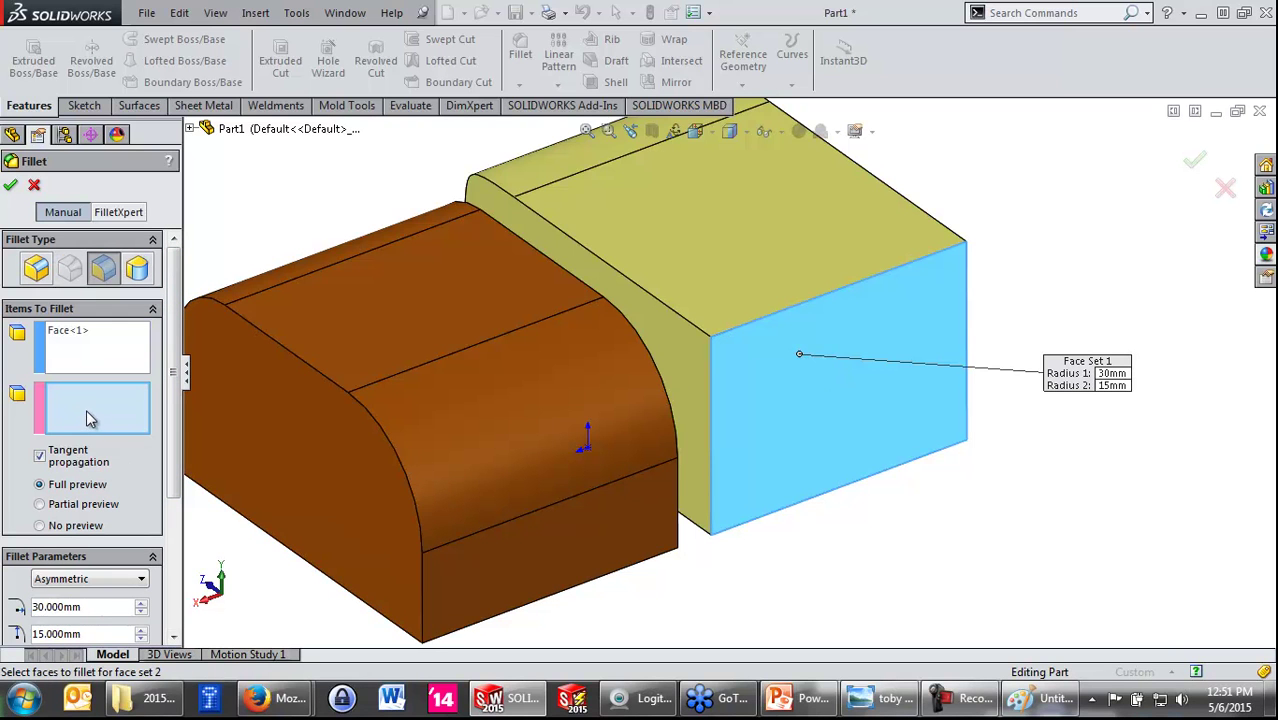
{"action": "left_click", "coordinate": [798, 240]}
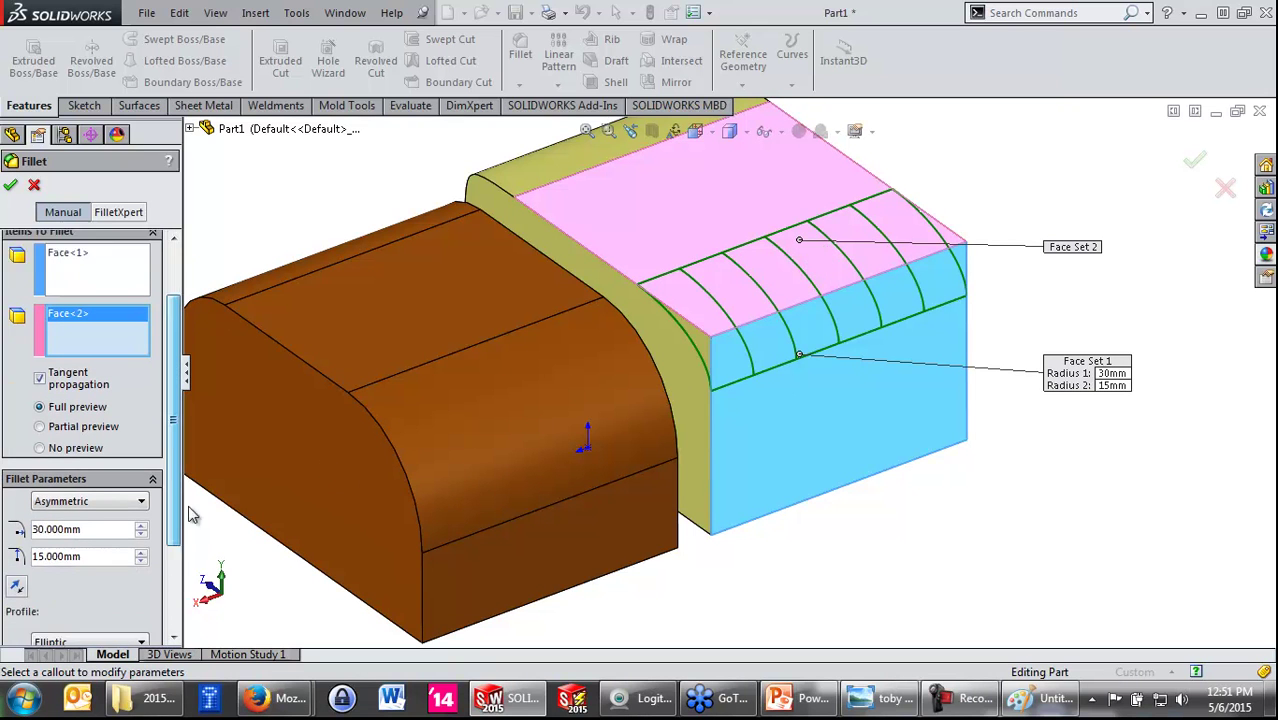
Step: Make the face fillet symmetric at 30 mm with a Curvature Continuous profile
{"action": "scroll", "coordinate": [100, 450], "scroll_direction": "down", "scroll_amount": 3}
{"action": "left_click", "coordinate": [90, 448]}
{"action": "left_click", "coordinate": [90, 473]}
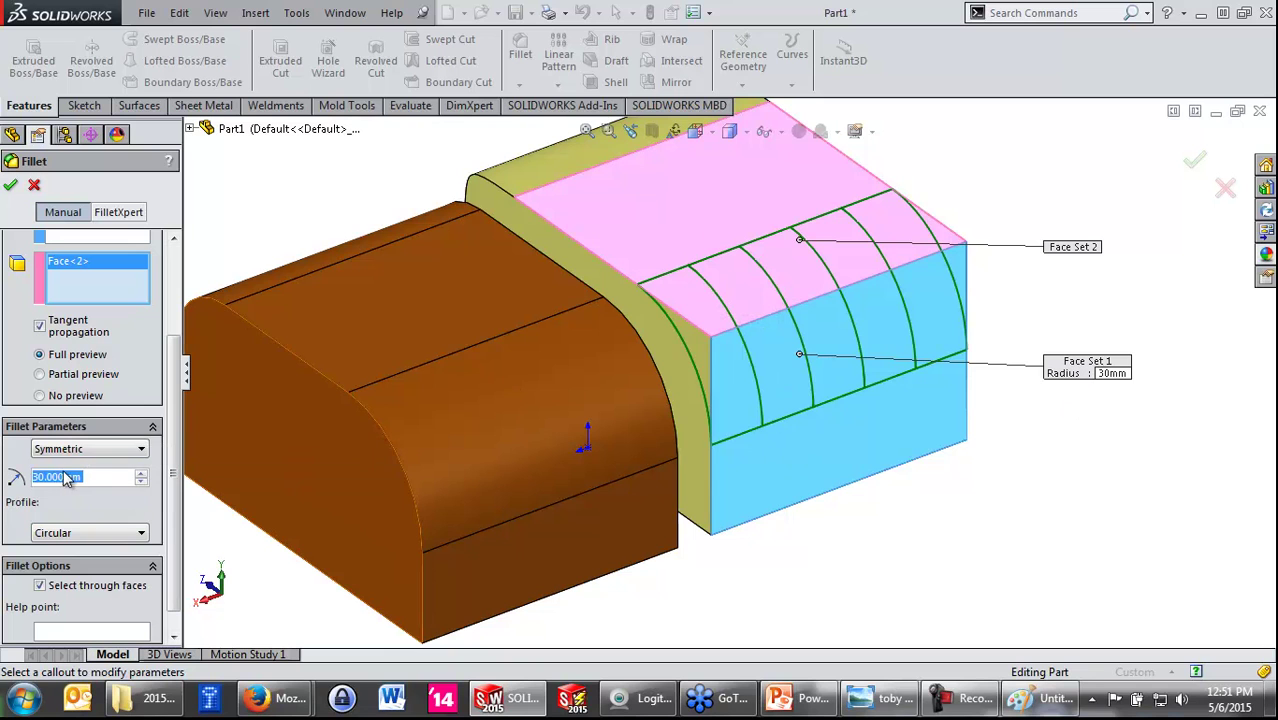
{"action": "left_click", "coordinate": [103, 537]}
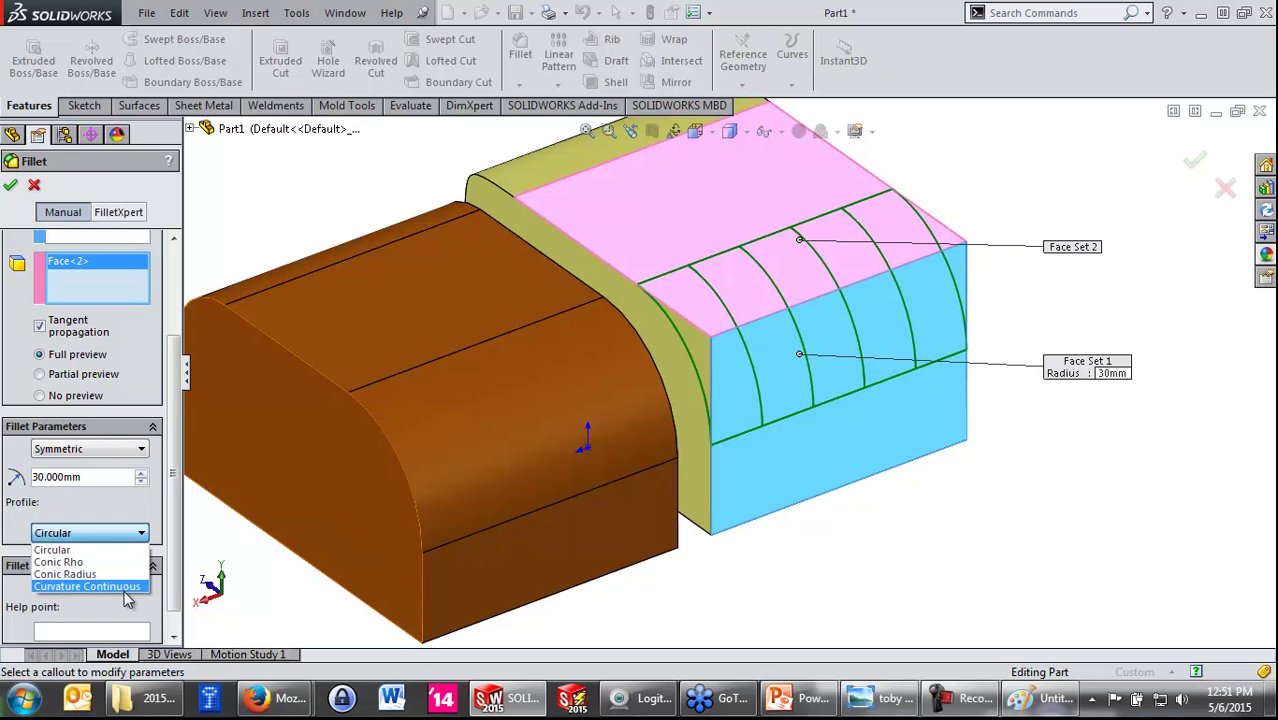
{"action": "left_click", "coordinate": [128, 588]}
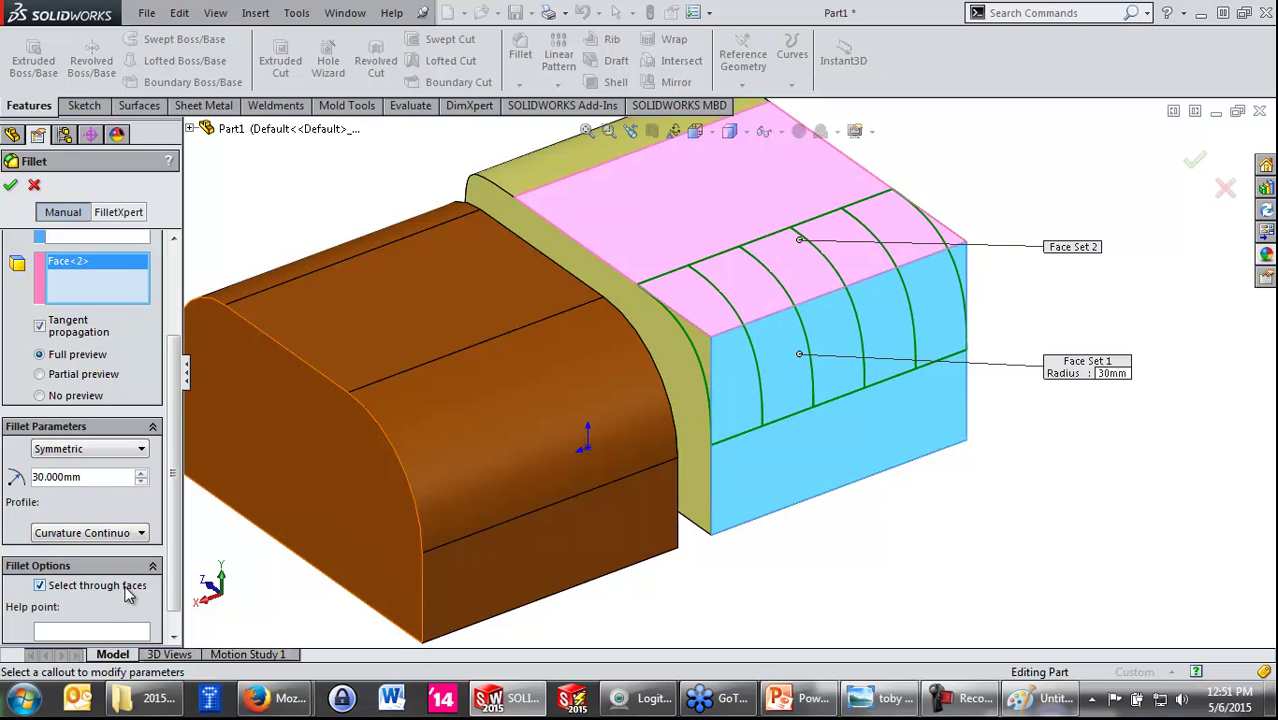
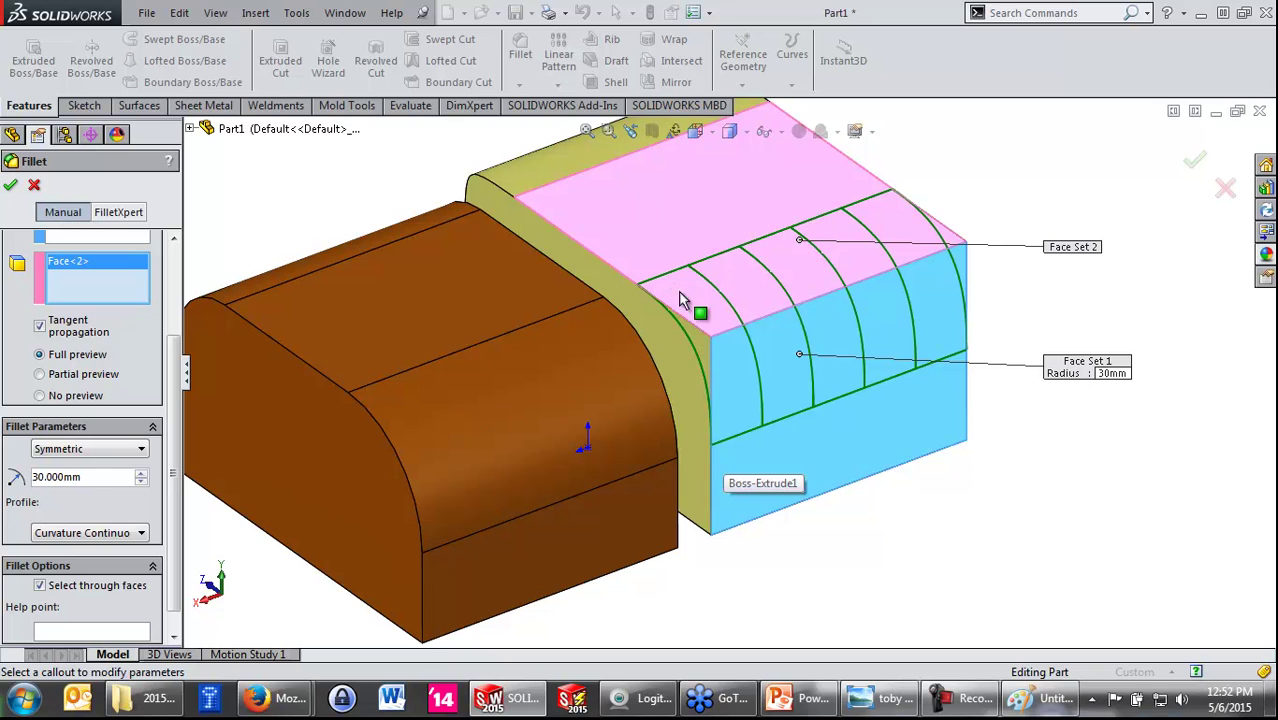
Step: Apply the 30 mm curvature-continuous fillet and shade the model by curvature
{"action": "left_click", "coordinate": [11, 187]}
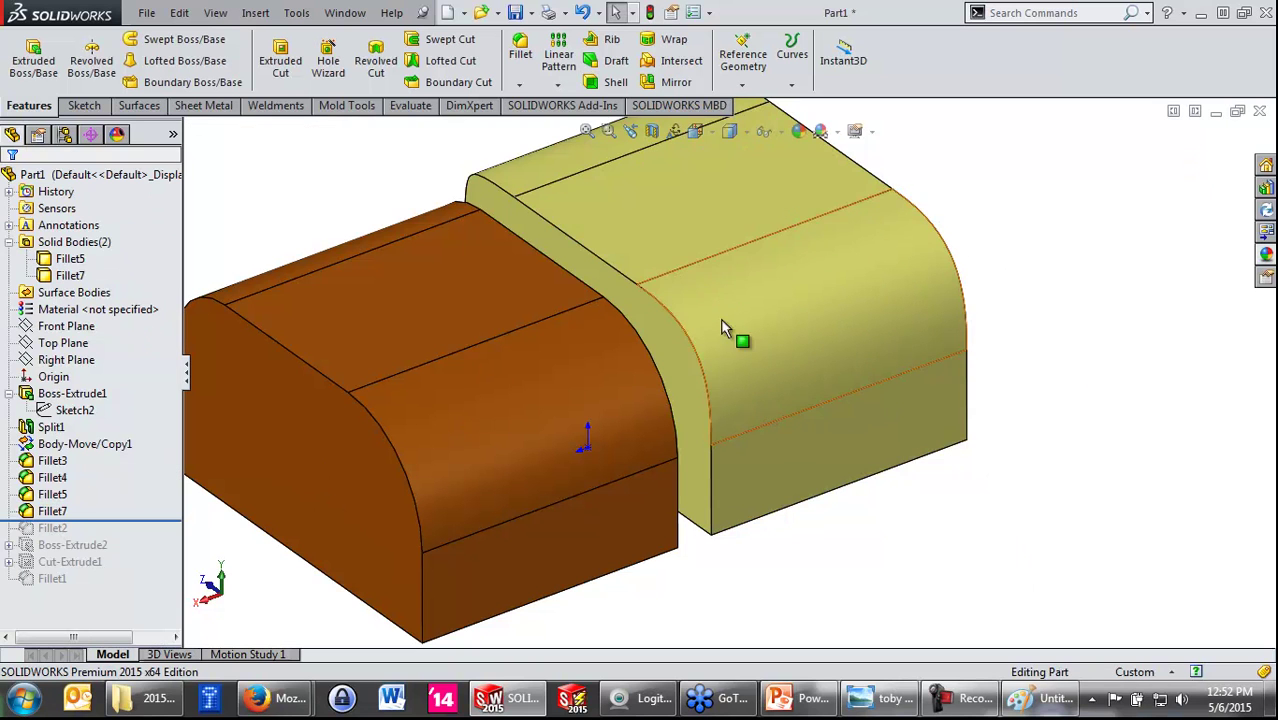
{"action": "left_click", "coordinate": [418, 106]}
{"action": "left_click", "coordinate": [478, 84]}
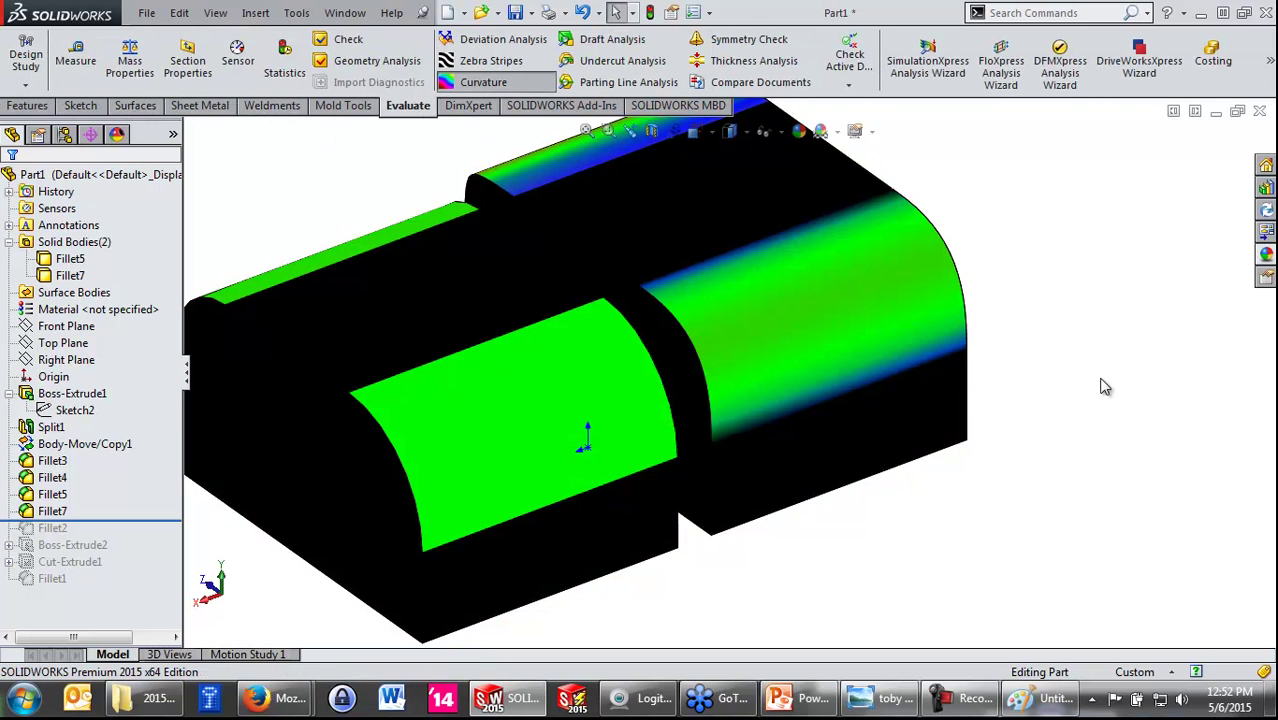
Step: Zoom in on the yellow body's curved fillet face to inspect its curvature
{"action": "middle_click_drag", "start_coordinate": [899, 533], "coordinate": [919, 491]}
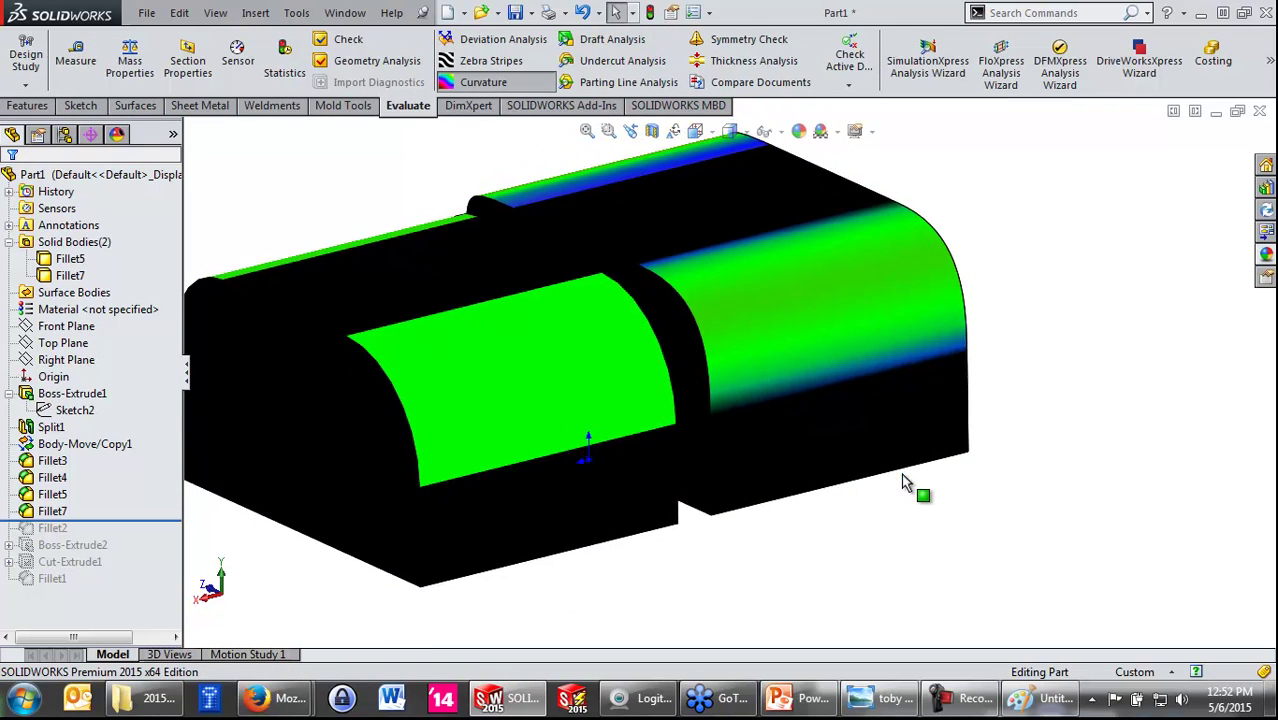
{"action": "scroll", "coordinate": [838, 395], "scroll_direction": "down", "scroll_amount": 3}
{"action": "scroll", "coordinate": [838, 395], "scroll_direction": "down", "scroll_amount": 1}
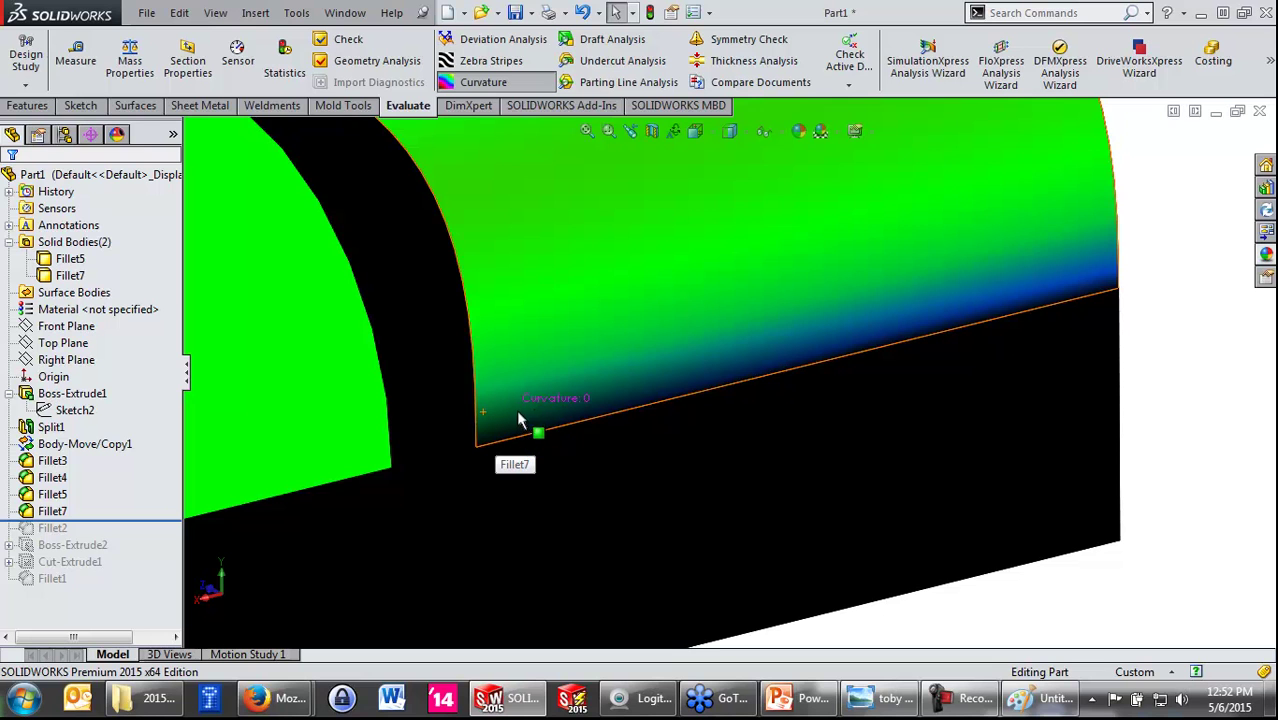
{"action": "scroll", "coordinate": [534, 328], "scroll_direction": "up", "scroll_amount": 3}
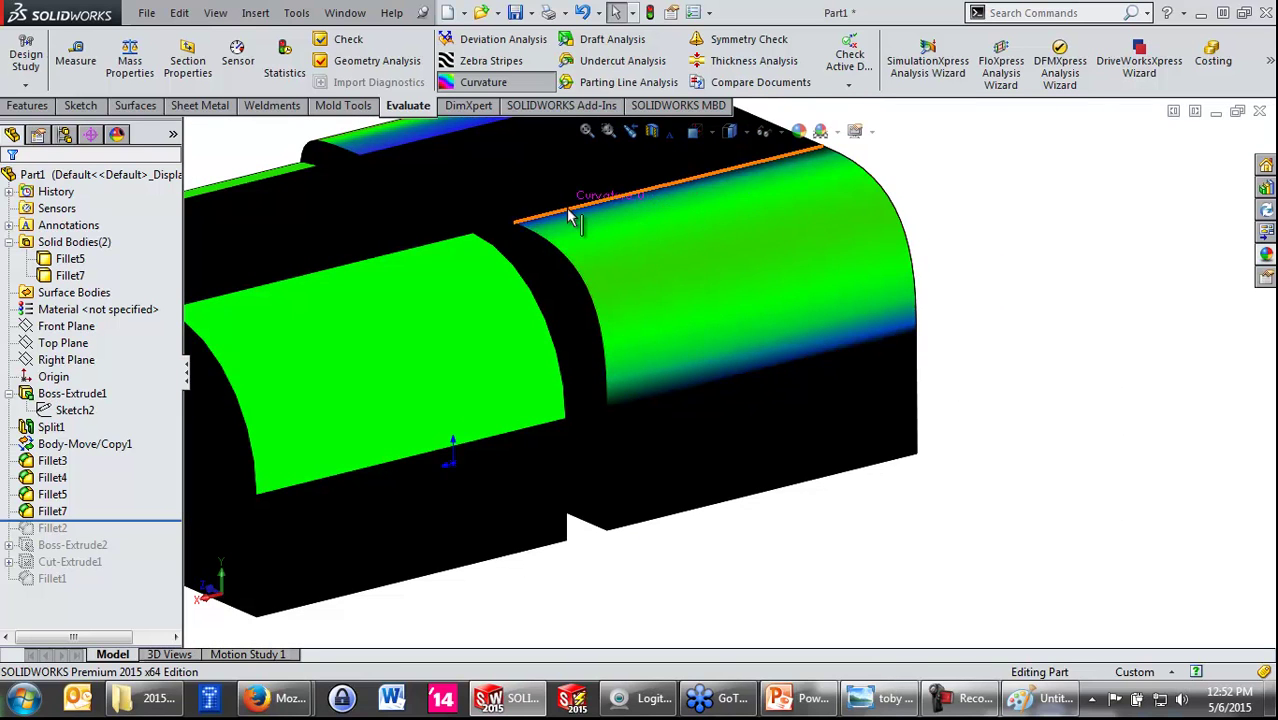
{"action": "scroll", "coordinate": [643, 258], "scroll_direction": "up", "scroll_amount": 3}
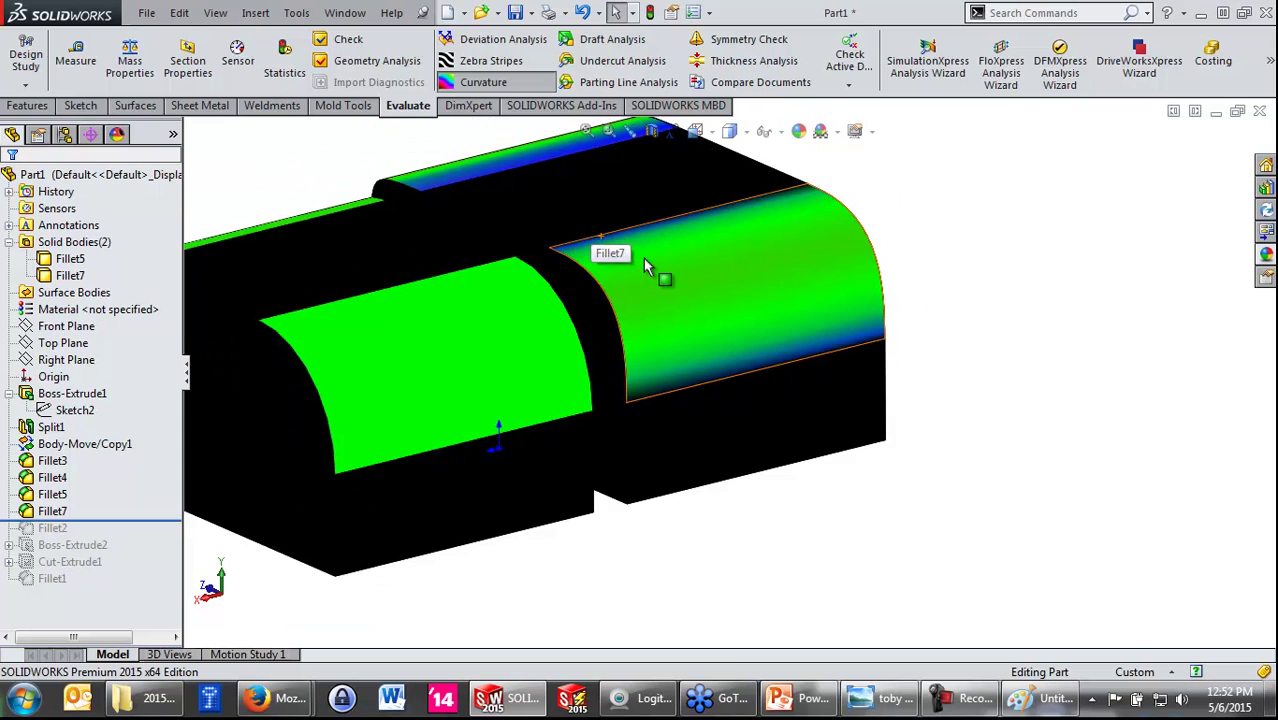
{"action": "scroll", "coordinate": [643, 258], "scroll_direction": "up", "scroll_amount": 2}
Step: Turn off curvature shading and display the model shaded without edges
{"action": "left_click", "coordinate": [483, 82]}
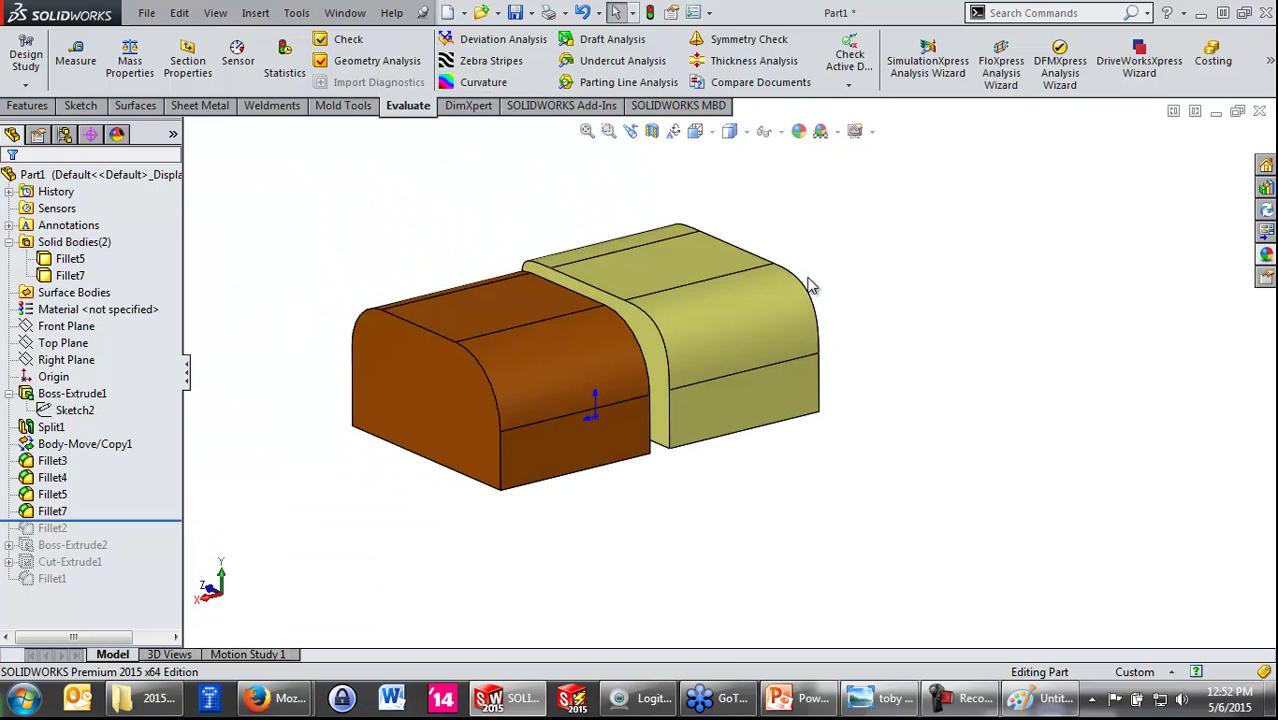
{"action": "scroll", "coordinate": [812, 287], "scroll_direction": "down", "scroll_amount": 2}
{"action": "left_click", "coordinate": [745, 131]}
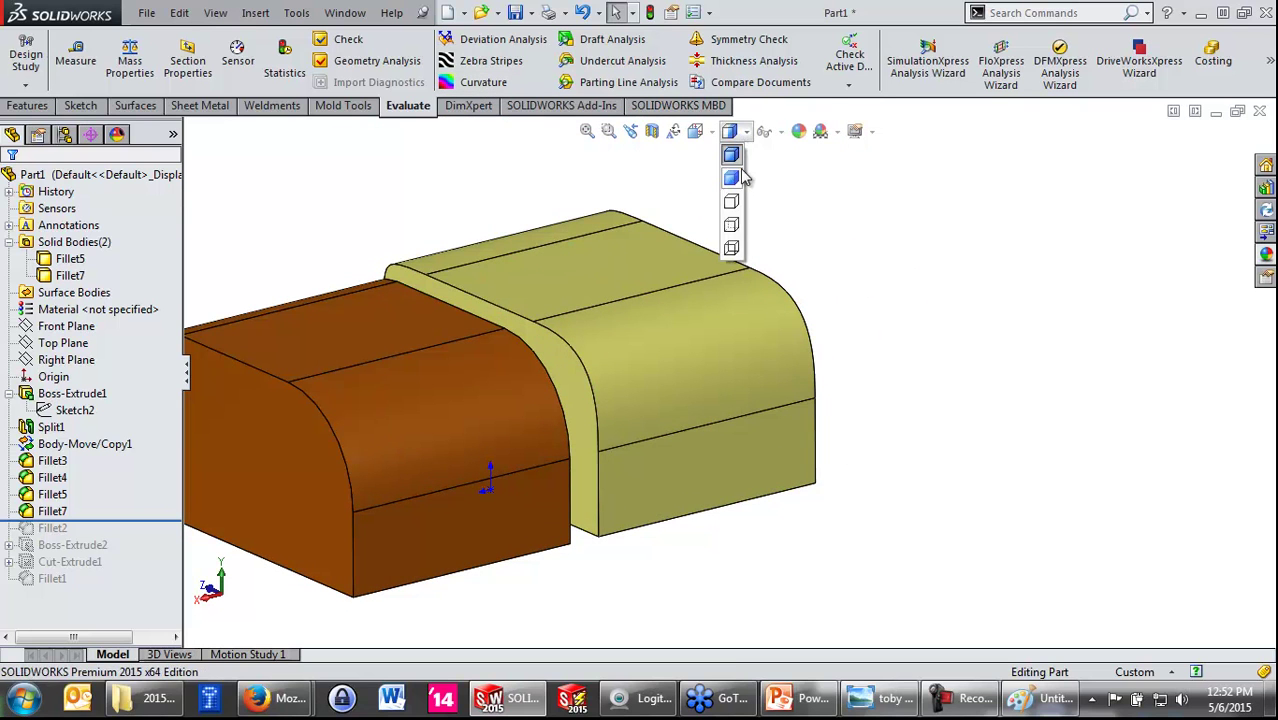
{"action": "left_click", "coordinate": [743, 177]}
Step: Inspect both bodies with zebra stripes, ending on the Right view (Ctrl+4)
{"action": "left_click", "coordinate": [491, 60]}
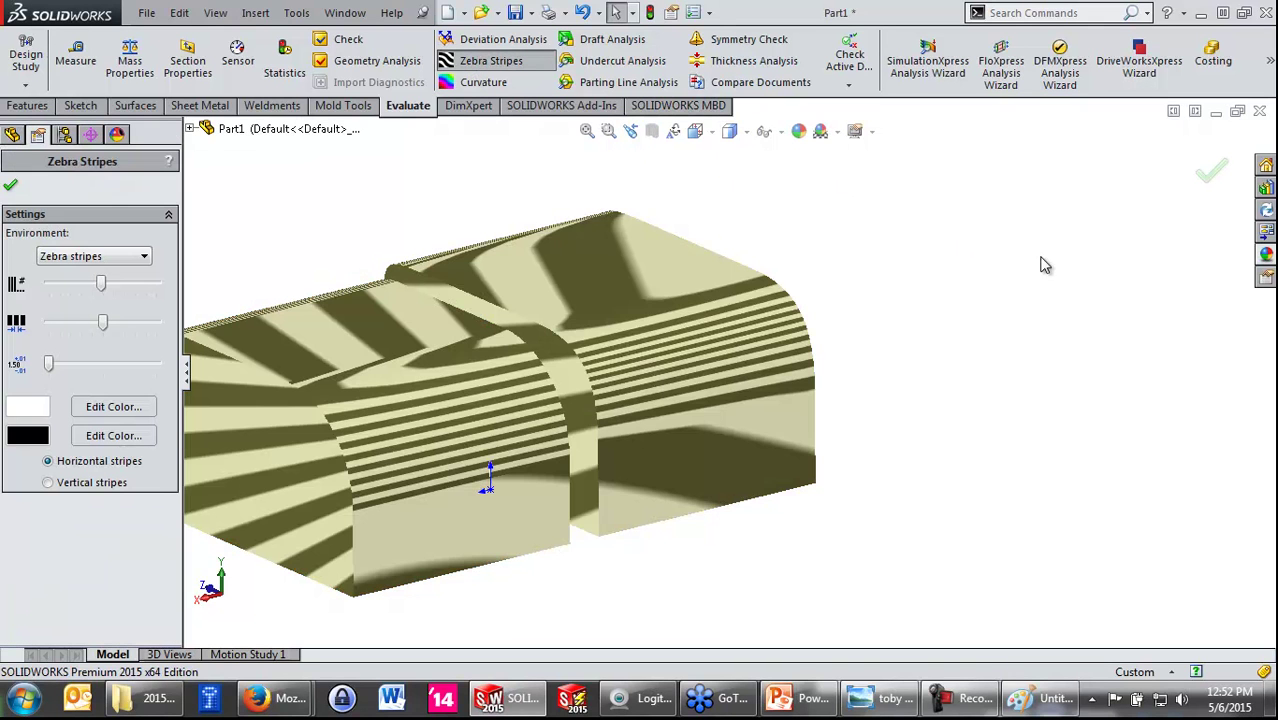
{"action": "mouse_move", "coordinate": [865, 265]}
{"action": "middle_mouse_down"}
{"action": "mouse_move", "coordinate": [904, 320]}
{"action": "mouse_move", "coordinate": [921, 422]}
{"action": "mouse_move", "coordinate": [916, 360]}
{"action": "mouse_move", "coordinate": [884, 297]}
{"action": "mouse_move", "coordinate": [916, 323]}
{"action": "mouse_move", "coordinate": [912, 398]}
{"action": "middle_mouse_up"}
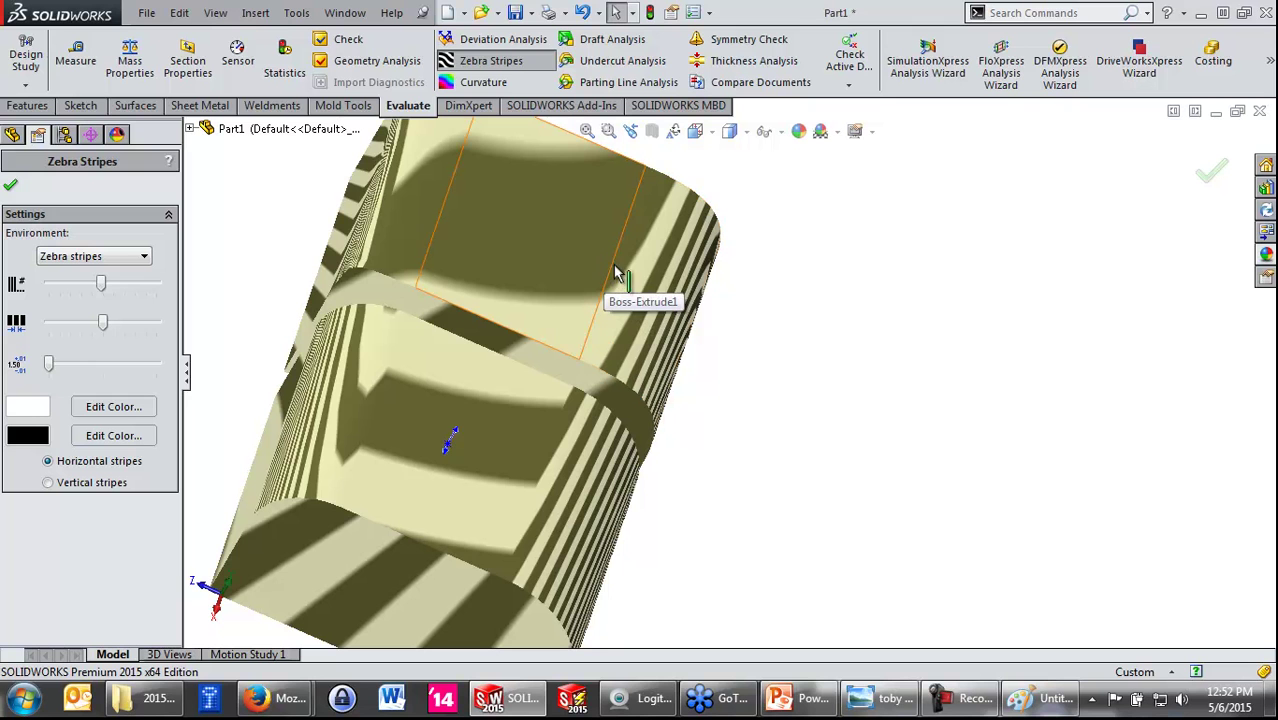
{"action": "key", "text": "Return"}
{"action": "mouse_move", "coordinate": [829, 447]}
{"action": "middle_mouse_down"}
{"action": "mouse_move", "coordinate": [849, 479]}
{"action": "mouse_move", "coordinate": [362, 271]}
{"action": "mouse_move", "coordinate": [225, 237]}
{"action": "mouse_move", "coordinate": [240, 314]}
{"action": "mouse_move", "coordinate": [222, 308]}
{"action": "mouse_move", "coordinate": [150, 187]}
{"action": "mouse_move", "coordinate": [106, 194]}
{"action": "mouse_move", "coordinate": [125, 180]}
{"action": "mouse_move", "coordinate": [188, 180]}
{"action": "middle_mouse_up"}
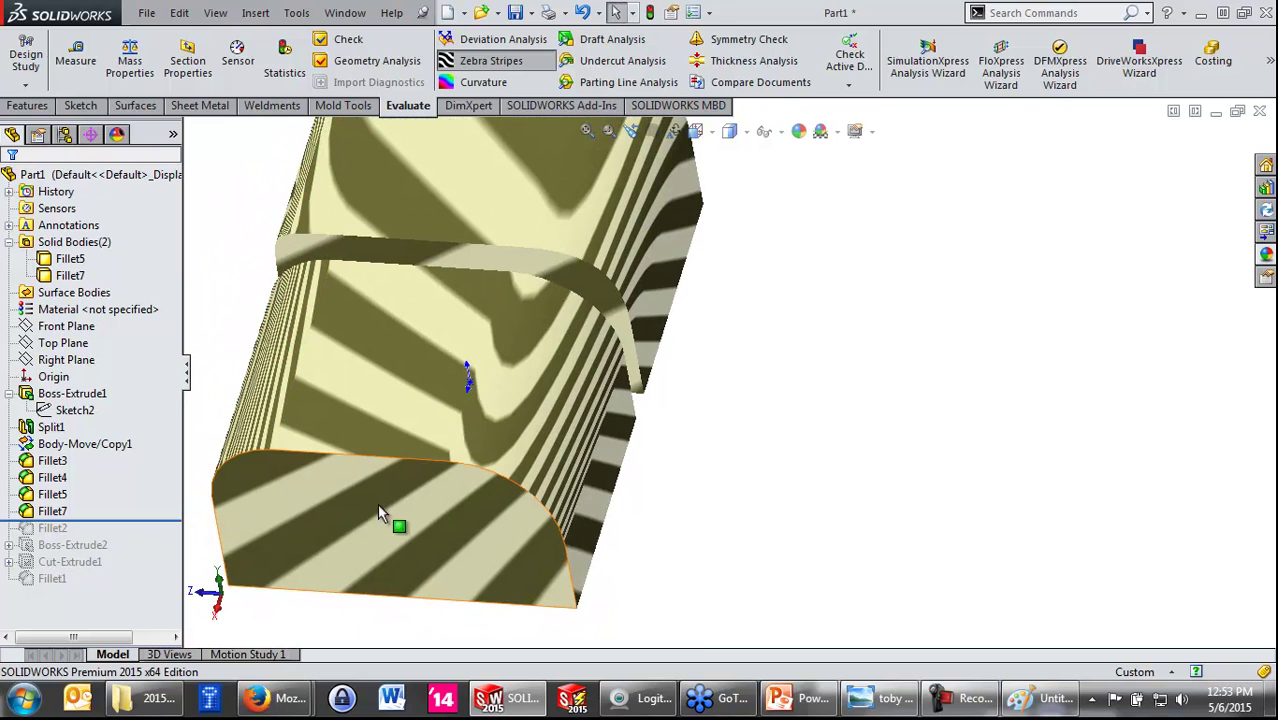
{"action": "key", "text": "ctrl+4"}
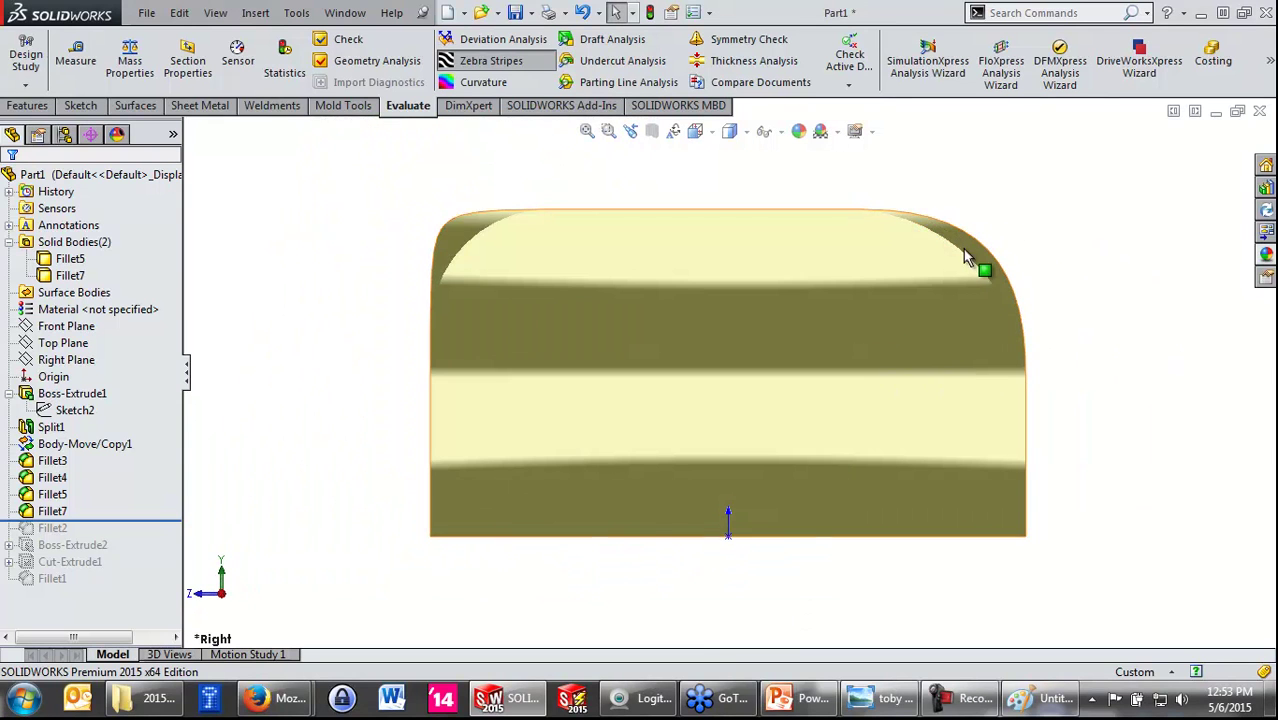
Step: Remove the zebra stripes and confirm the fillet edge's 30 mm radius and outer arc length
{"action": "left_click", "coordinate": [471, 80]}
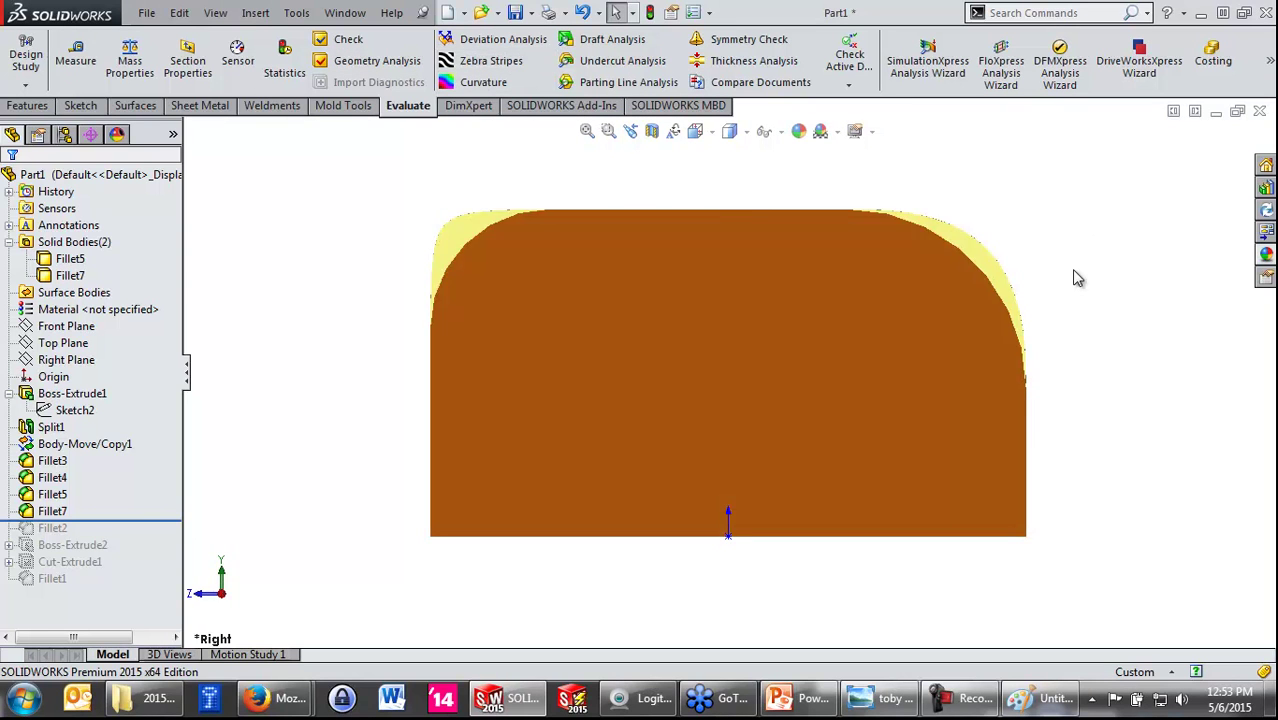
{"action": "scroll", "coordinate": [1073, 277], "scroll_direction": "down", "scroll_amount": 2}
{"action": "scroll", "coordinate": [1064, 285], "scroll_direction": "down", "scroll_amount": 2}
{"action": "scroll", "coordinate": [620, 337], "scroll_direction": "up", "scroll_amount": 1}
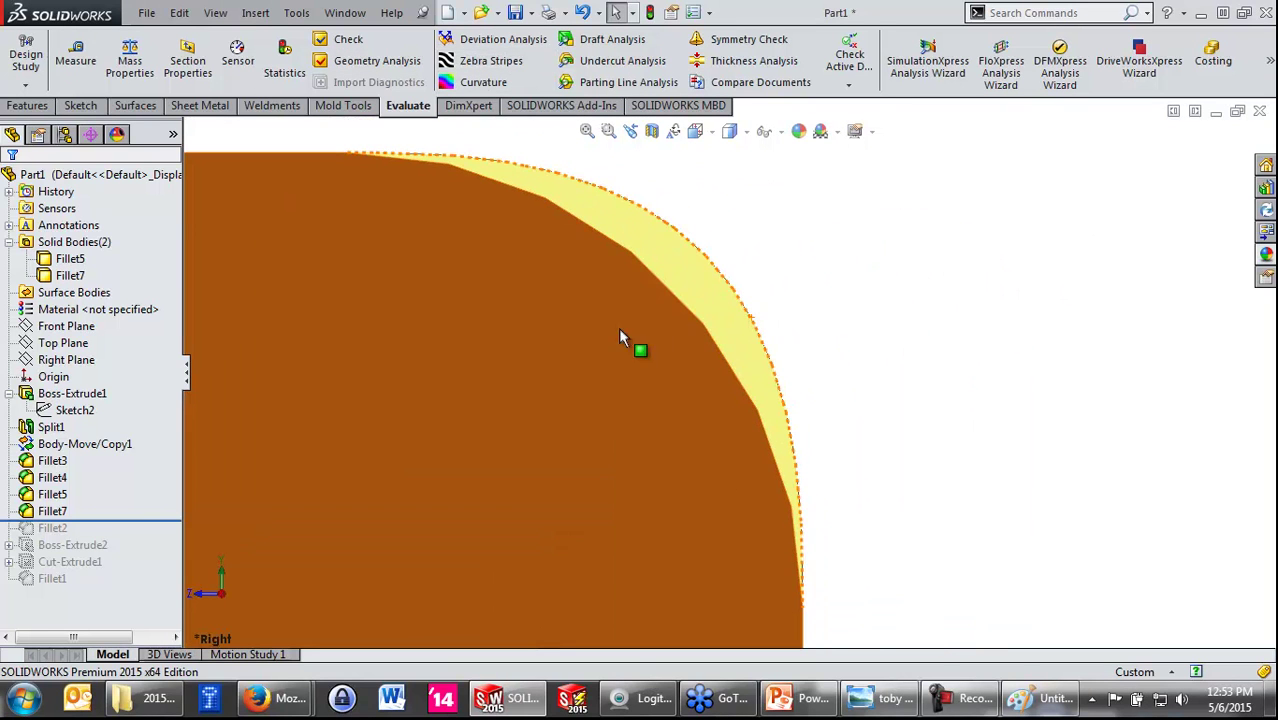
{"action": "left_click", "coordinate": [582, 228]}
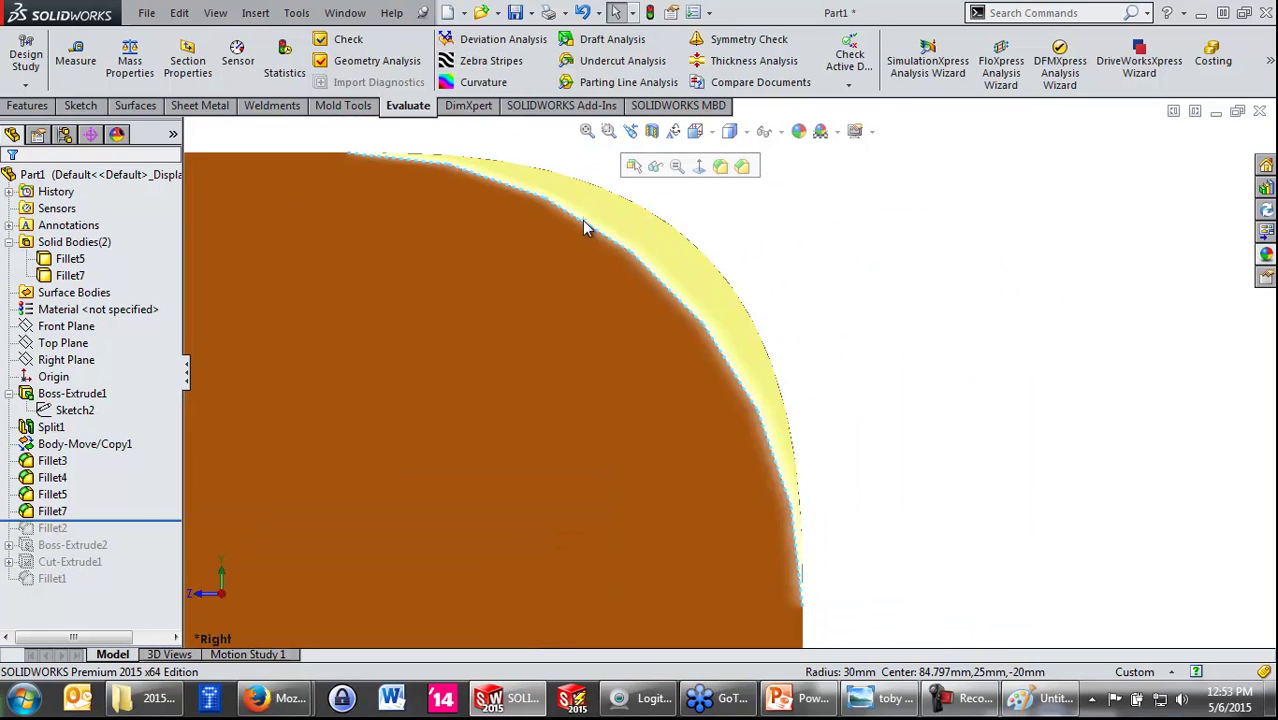
{"action": "left_click", "coordinate": [428, 162]}
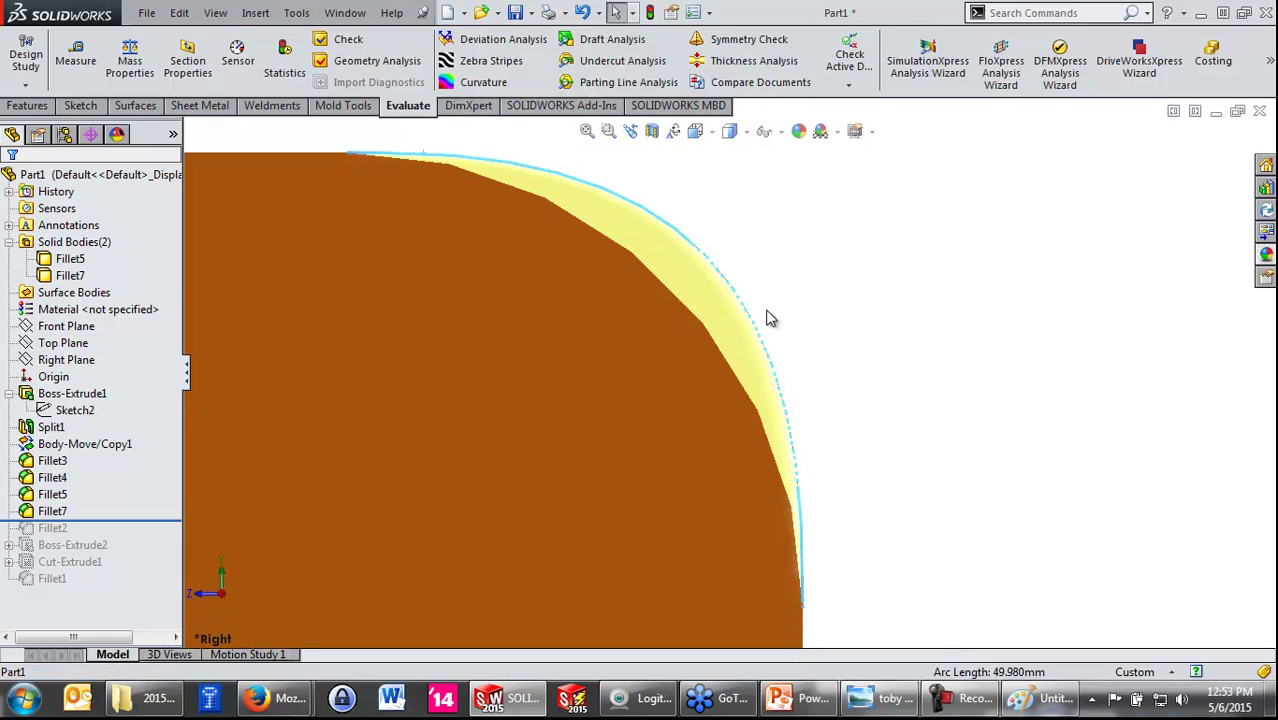
{"action": "scroll", "coordinate": [787, 590], "scroll_direction": "up", "scroll_amount": 2}
{"action": "scroll", "coordinate": [784, 584], "scroll_direction": "up", "scroll_amount": 3}
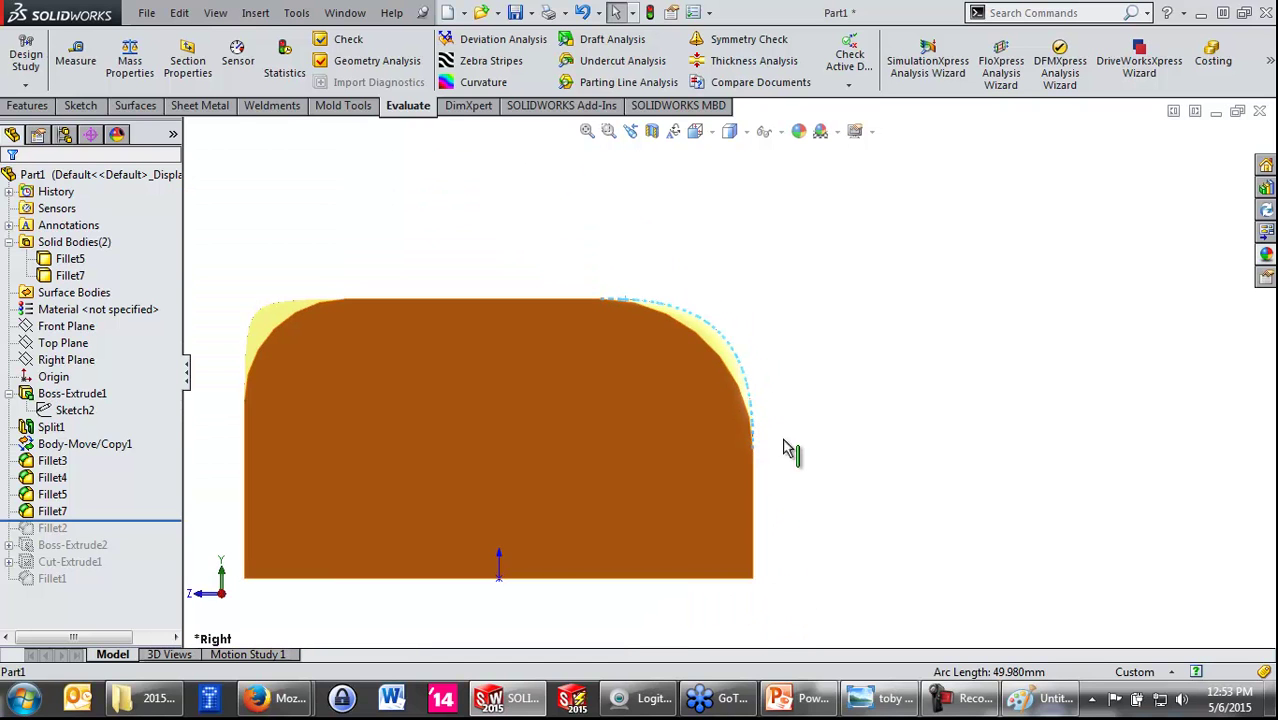
{"action": "left_click", "coordinate": [859, 471]}
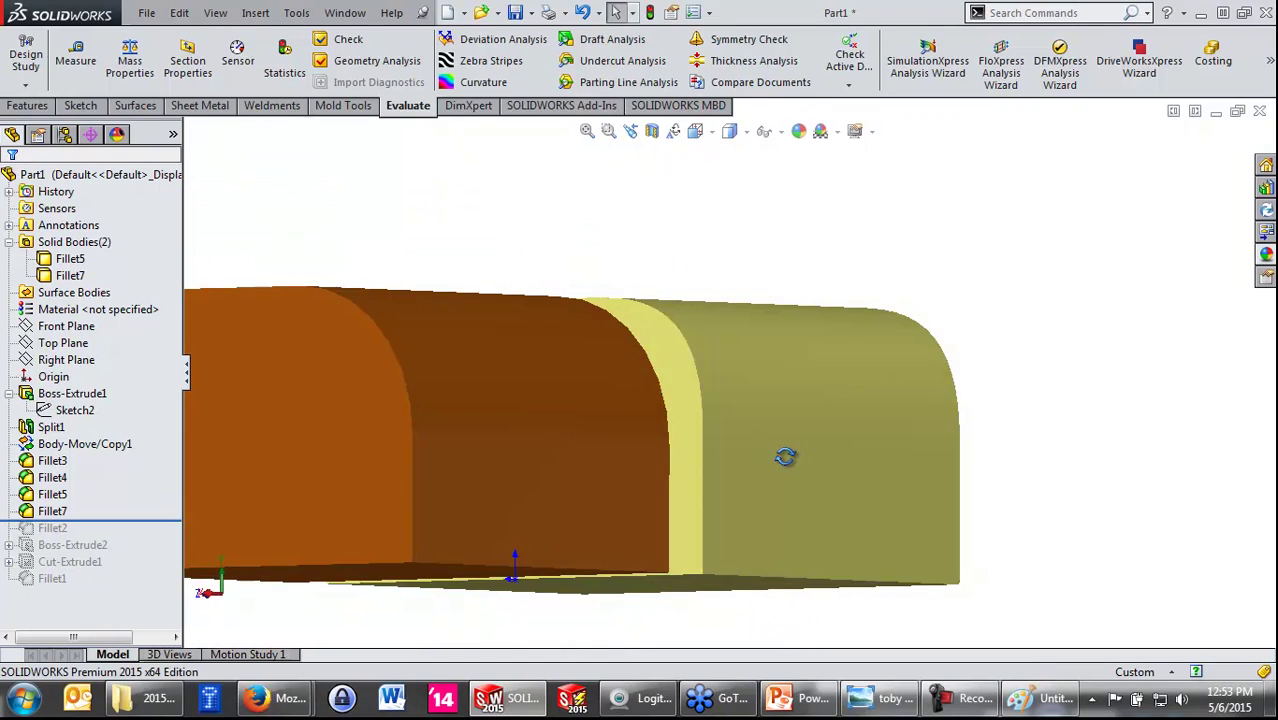
Step: Return to a 3-D view of both bodies displayed Shaded With Edges
{"action": "middle_click_drag", "start_coordinate": [824, 460], "coordinate": [750, 528]}
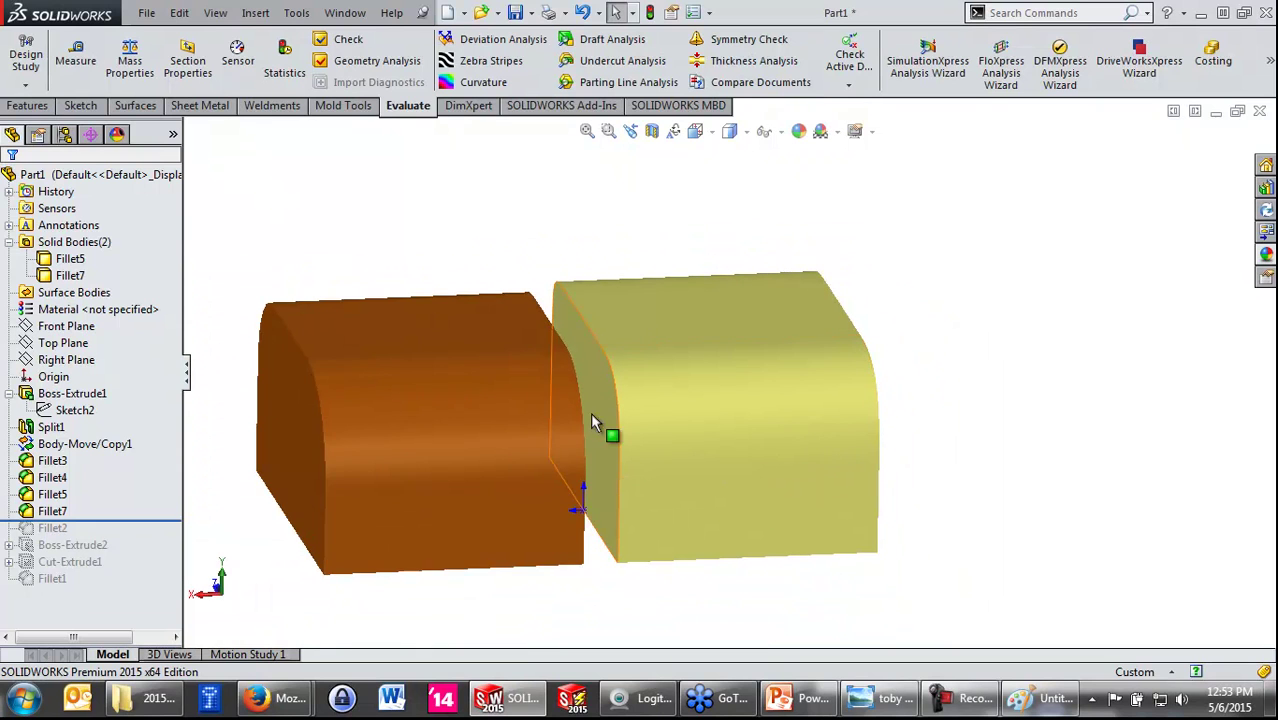
{"action": "middle_click_drag", "start_coordinate": [485, 475], "coordinate": [759, 344]}
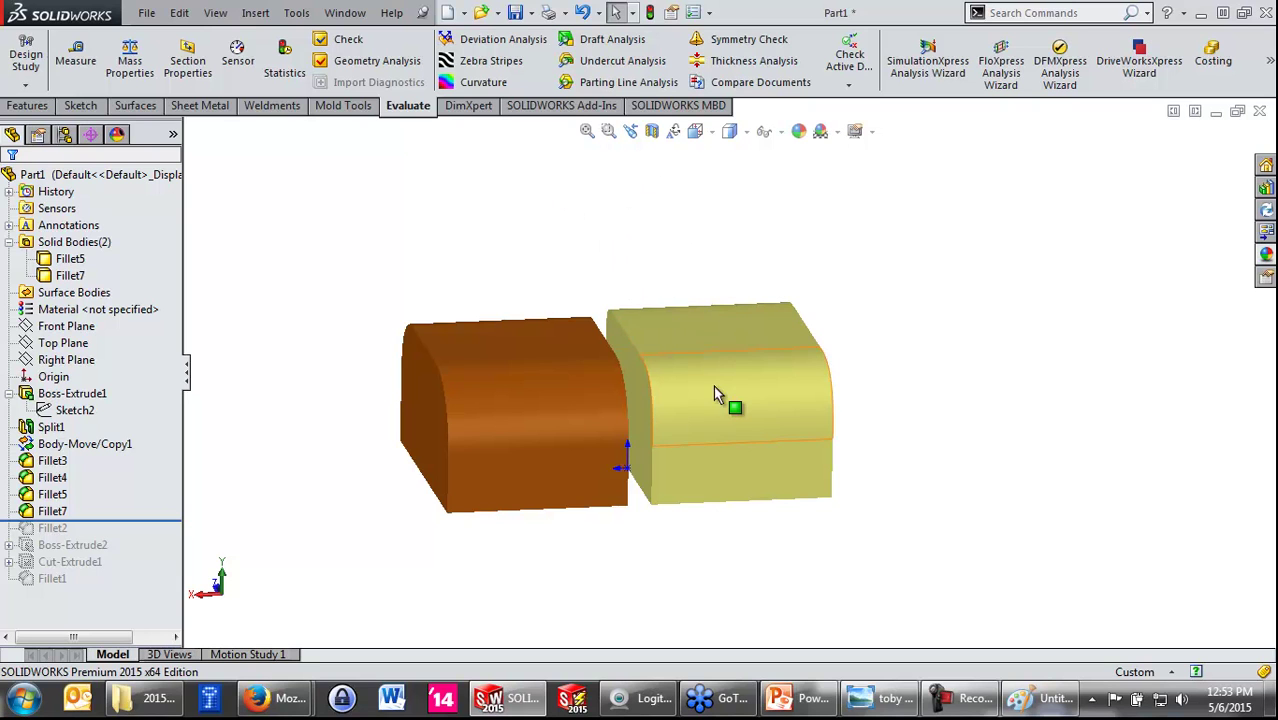
{"action": "left_click", "coordinate": [747, 135]}
{"action": "left_click", "coordinate": [737, 162]}
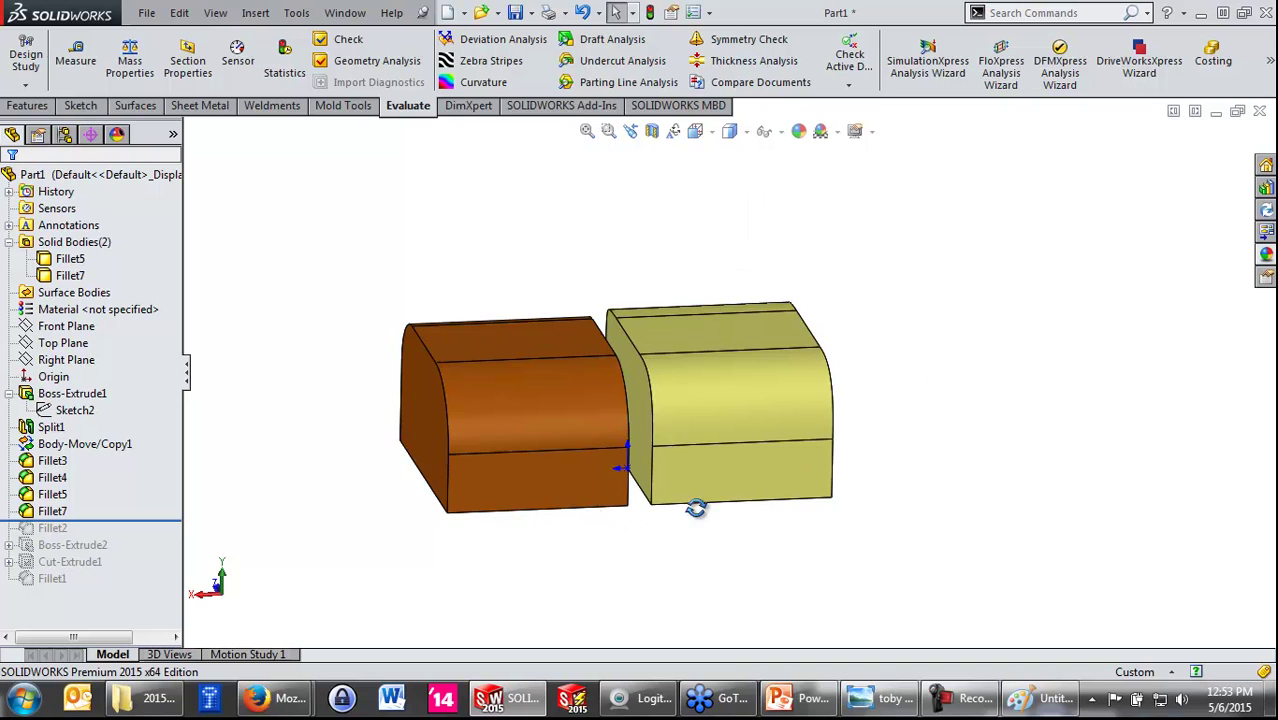
{"action": "middle_click_drag", "start_coordinate": [693, 508], "coordinate": [656, 534]}
{"action": "scroll", "coordinate": [872, 448], "scroll_direction": "down", "scroll_amount": 2}
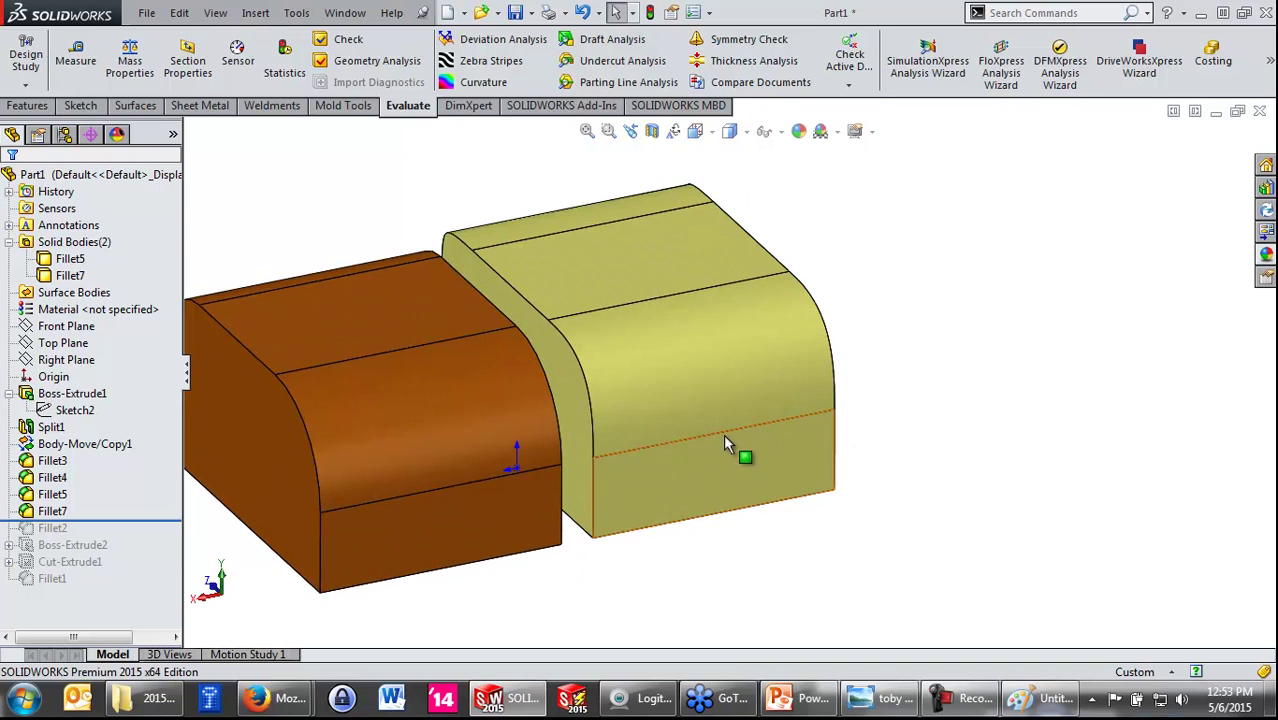
{"action": "scroll", "coordinate": [741, 450], "scroll_direction": "down", "scroll_amount": 2}
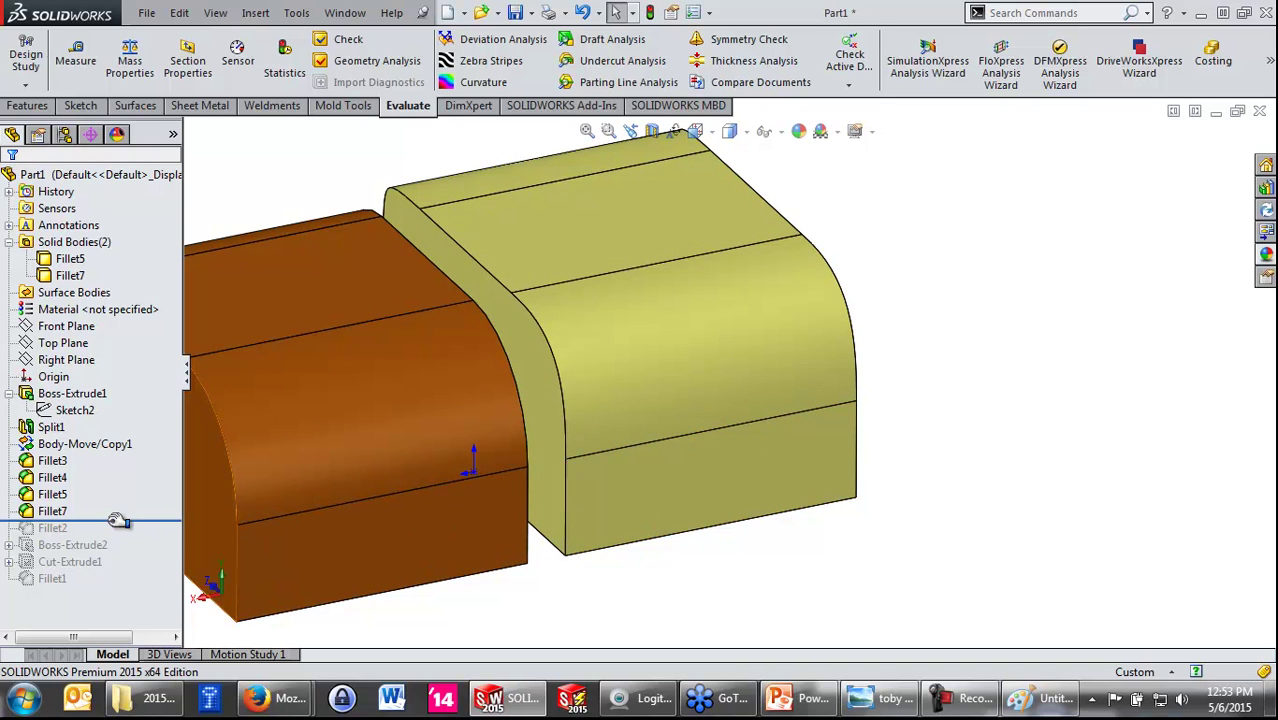
Step: Roll back above the fillet and sketch a wavy spline across the yellow block's front face
{"action": "left_click_drag", "start_coordinate": [127, 521], "coordinate": [125, 503]}
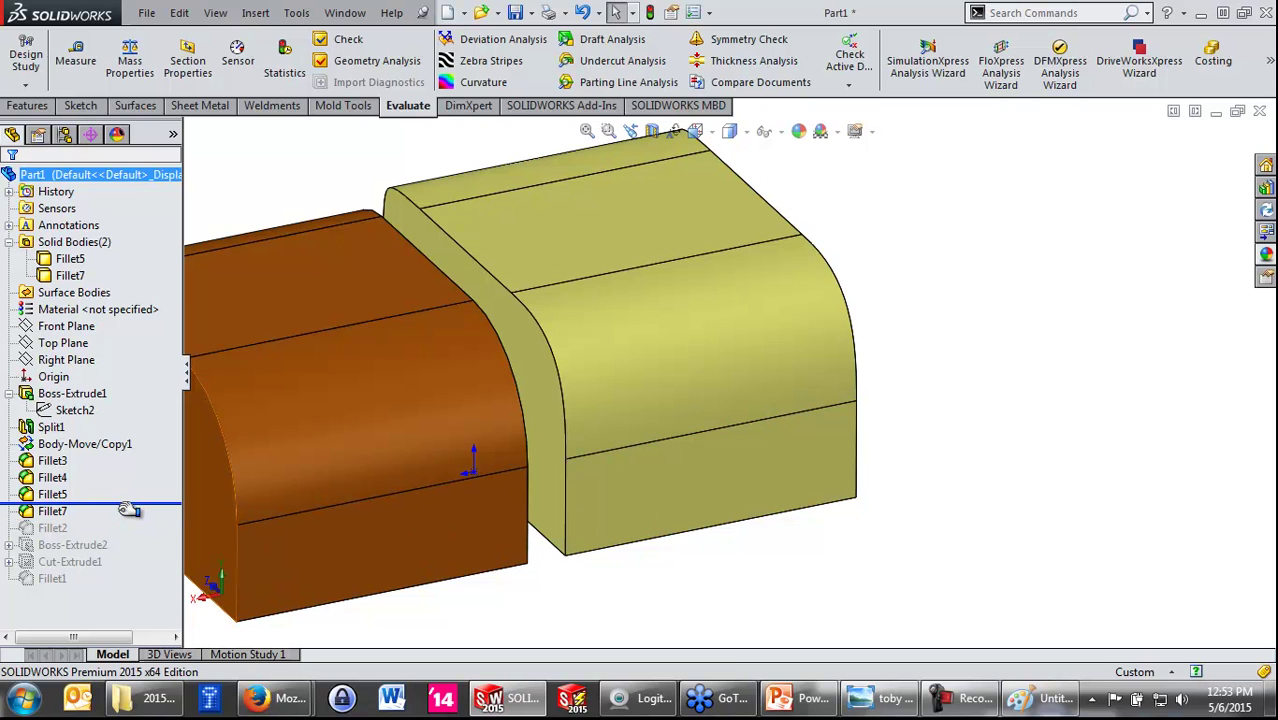
{"action": "left_click", "coordinate": [600, 428]}
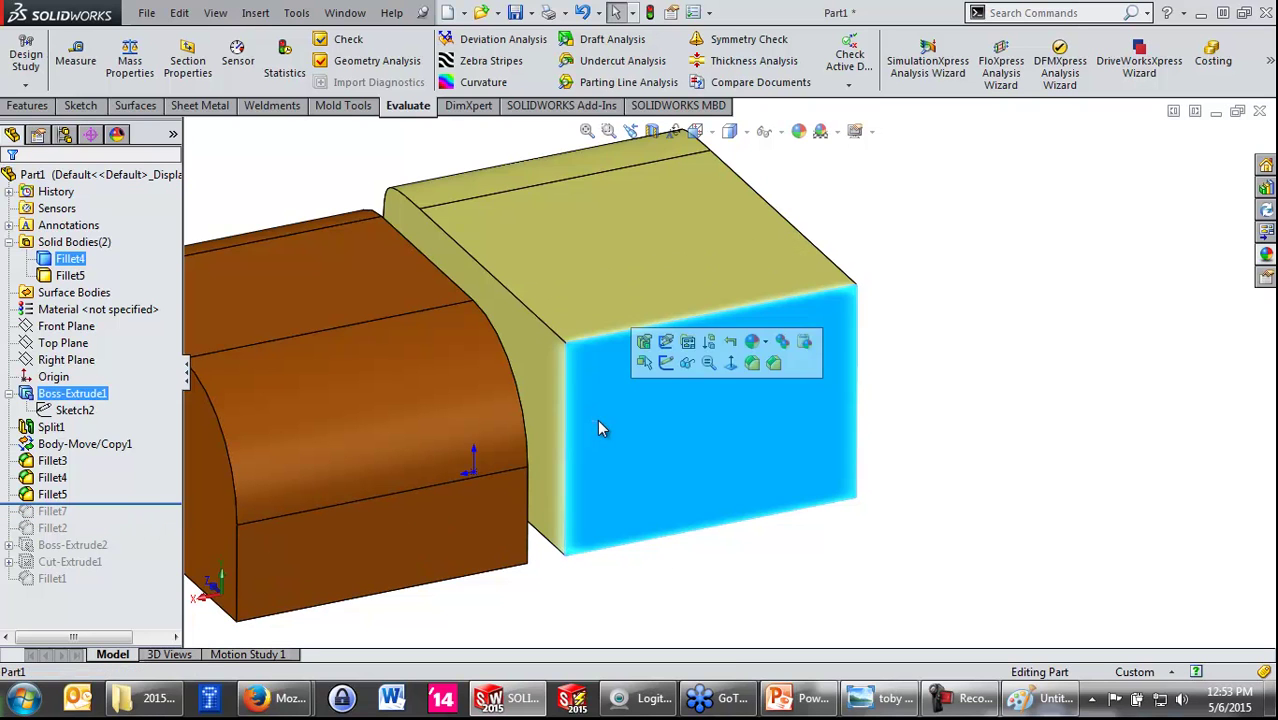
{"action": "left_click", "coordinate": [666, 366]}
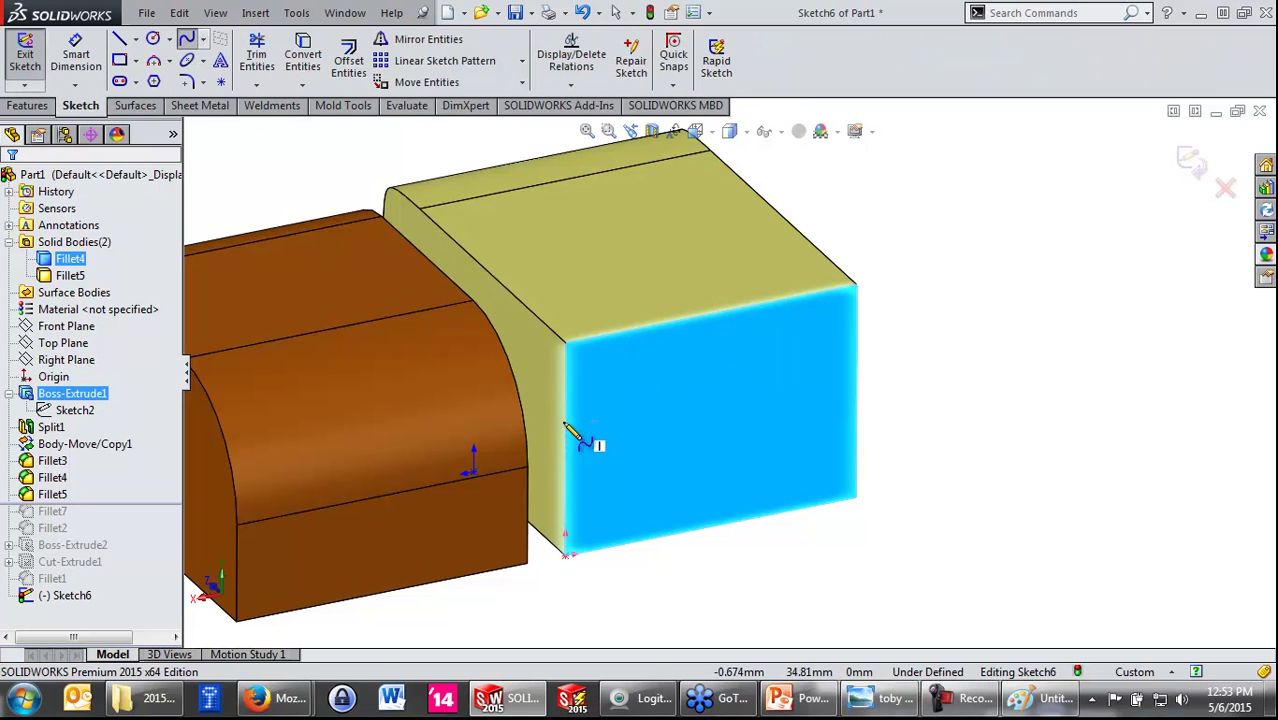
{"action": "left_click", "coordinate": [566, 421]}
{"action": "left_click", "coordinate": [671, 388]}
{"action": "left_click", "coordinate": [751, 407]}
{"action": "double_click", "coordinate": [856, 363]}
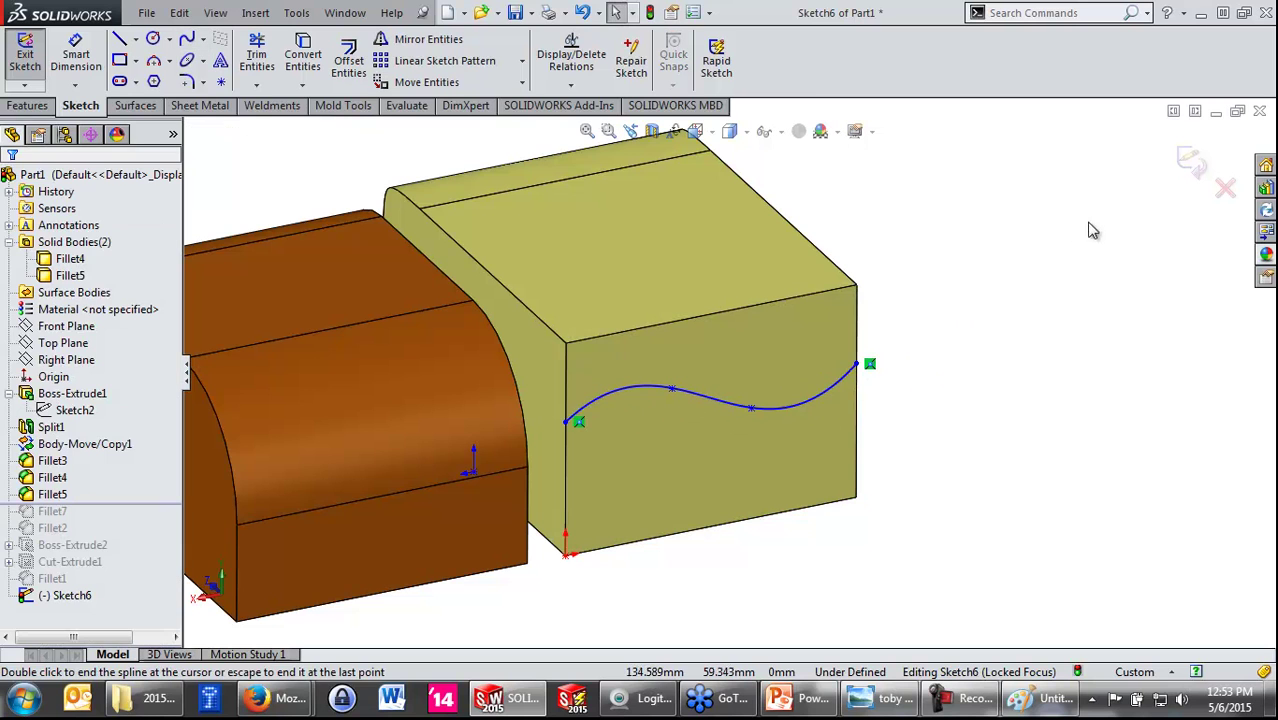
Step: Split the front face with the spline as Split Line1, then check the upper and lower faces
{"action": "left_click", "coordinate": [28, 105]}
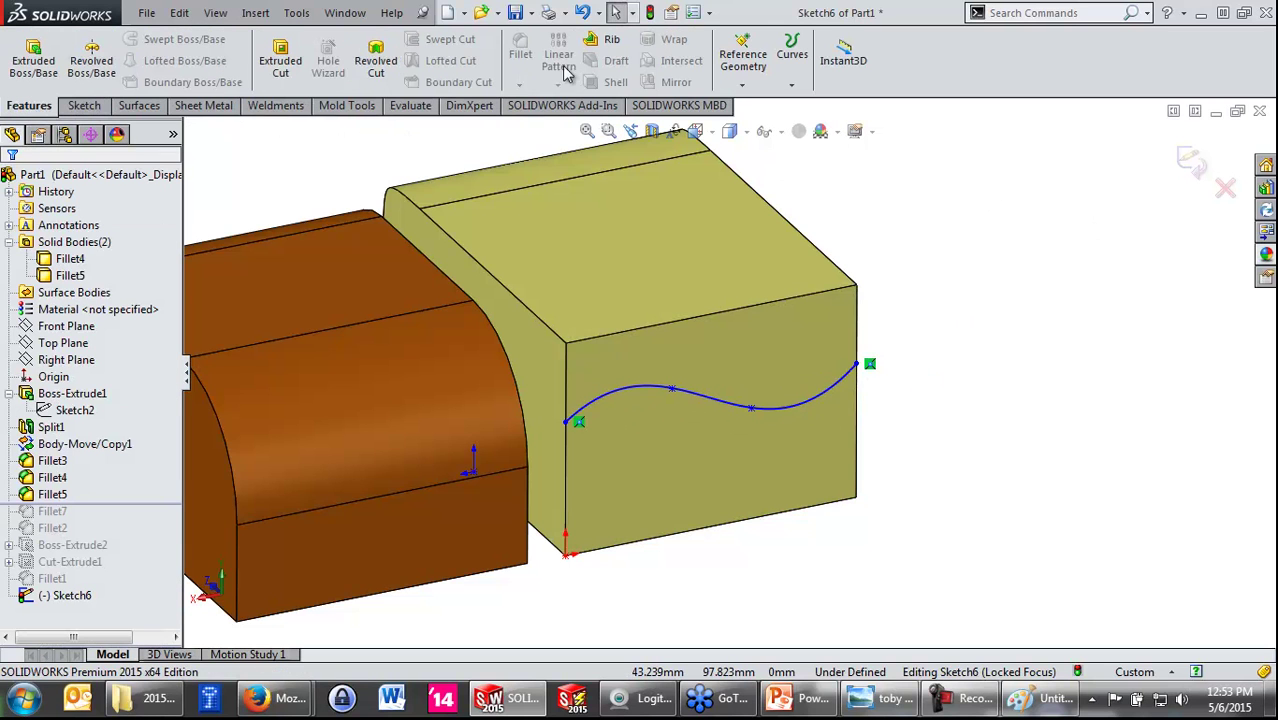
{"action": "left_click", "coordinate": [792, 60]}
{"action": "left_click", "coordinate": [826, 103]}
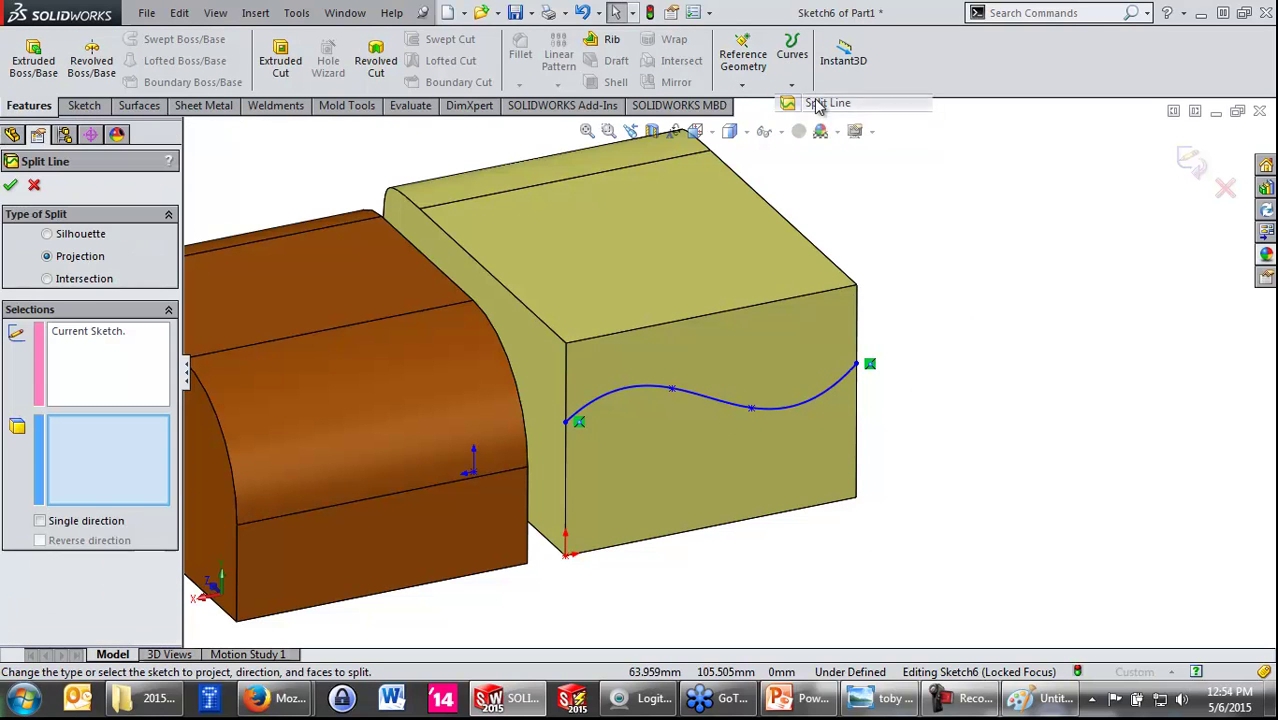
{"action": "left_click", "coordinate": [720, 479]}
{"action": "right_click", "coordinate": [735, 485]}
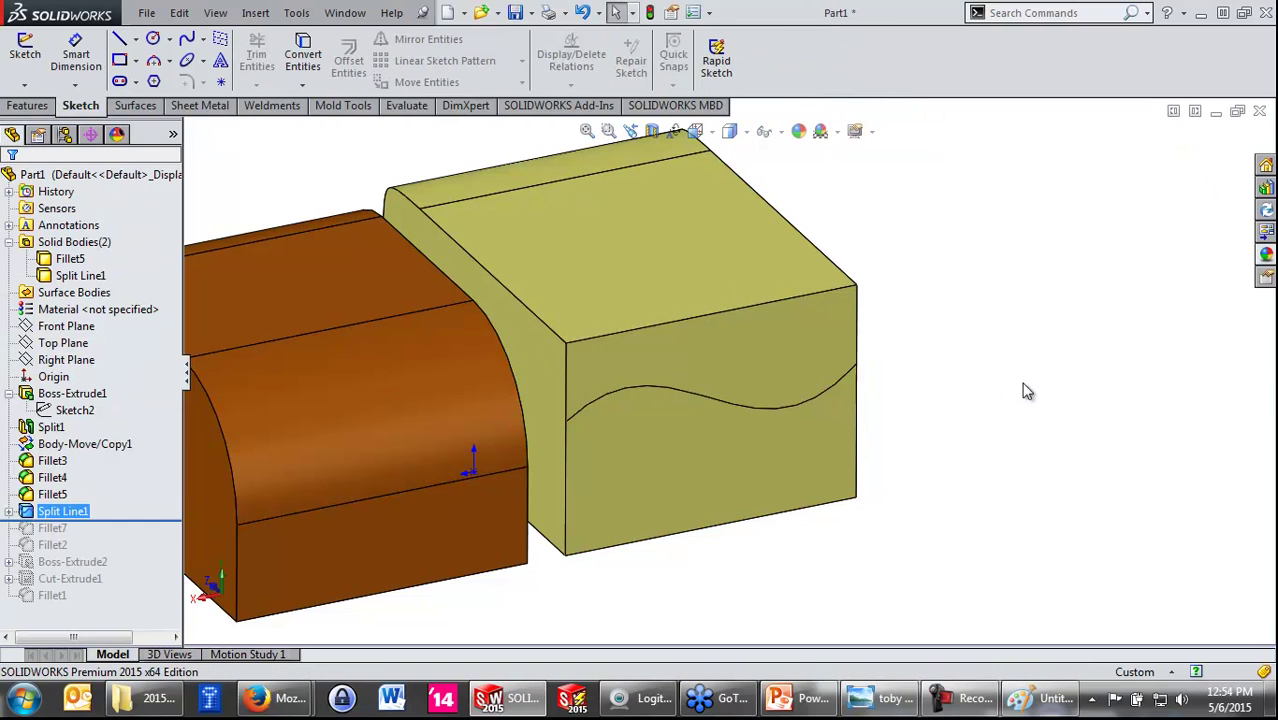
{"action": "left_click", "coordinate": [740, 347]}
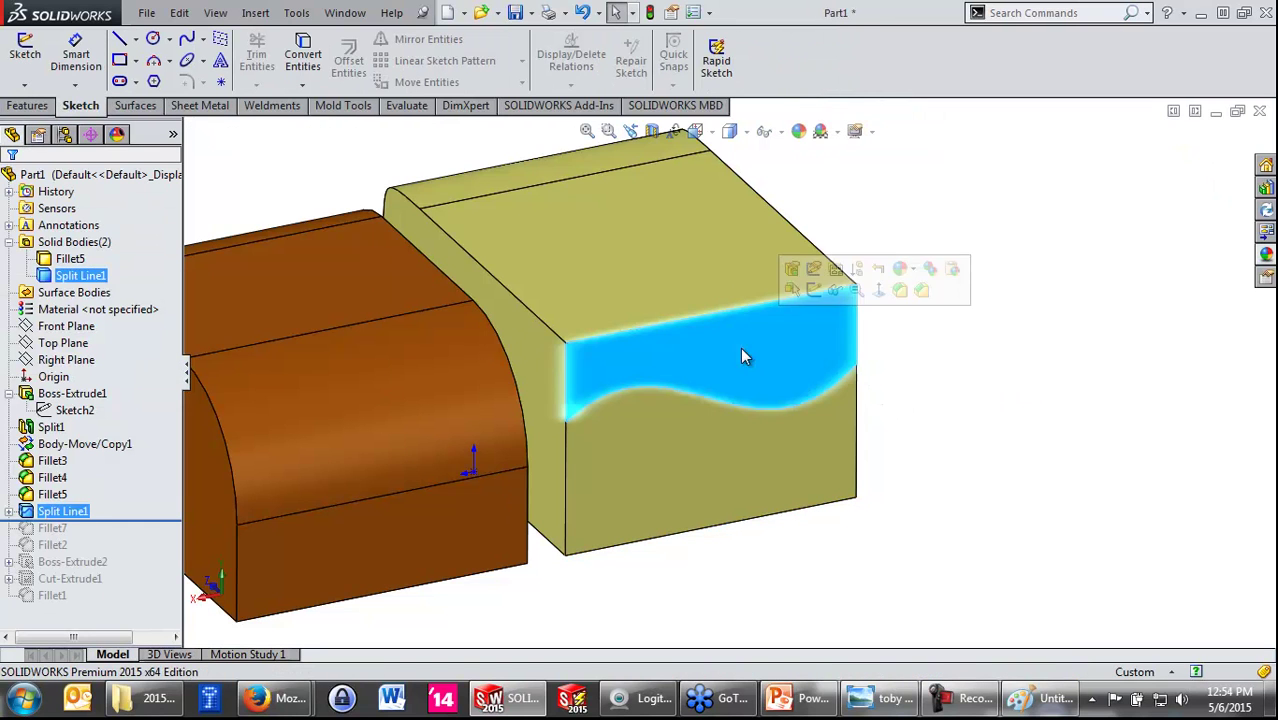
{"action": "left_click", "coordinate": [750, 432]}
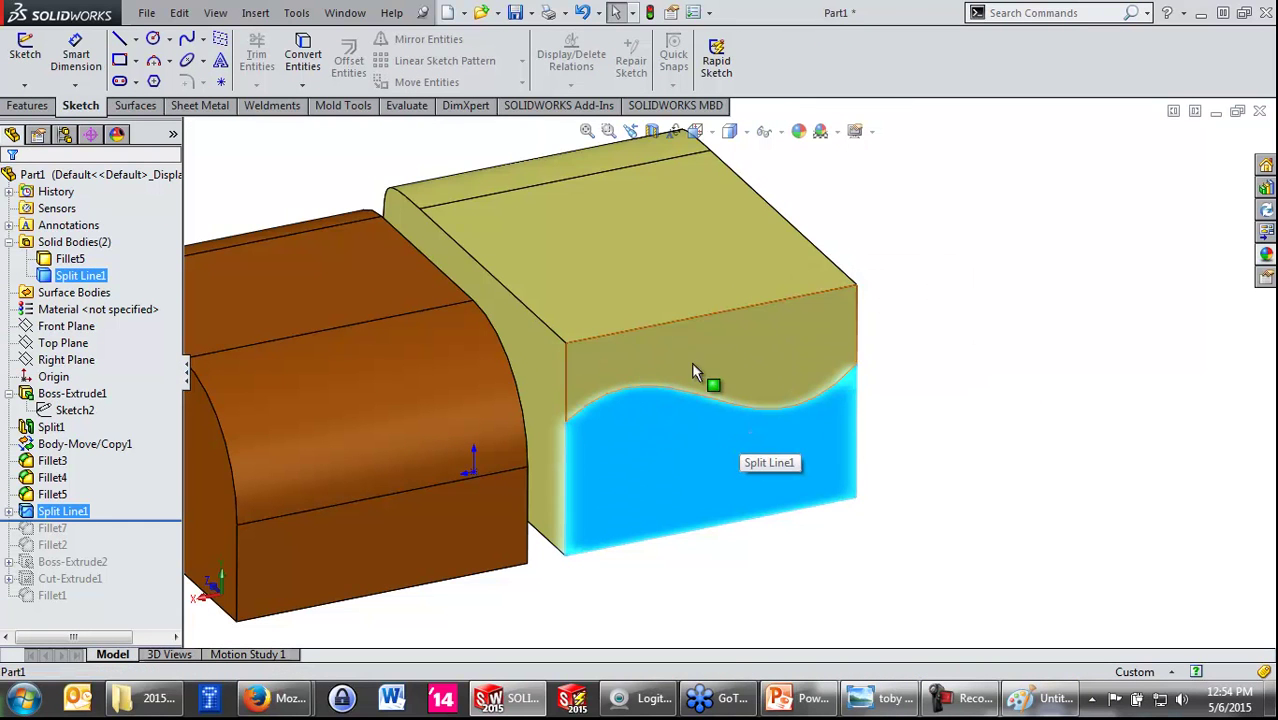
{"action": "left_click", "coordinate": [758, 356]}
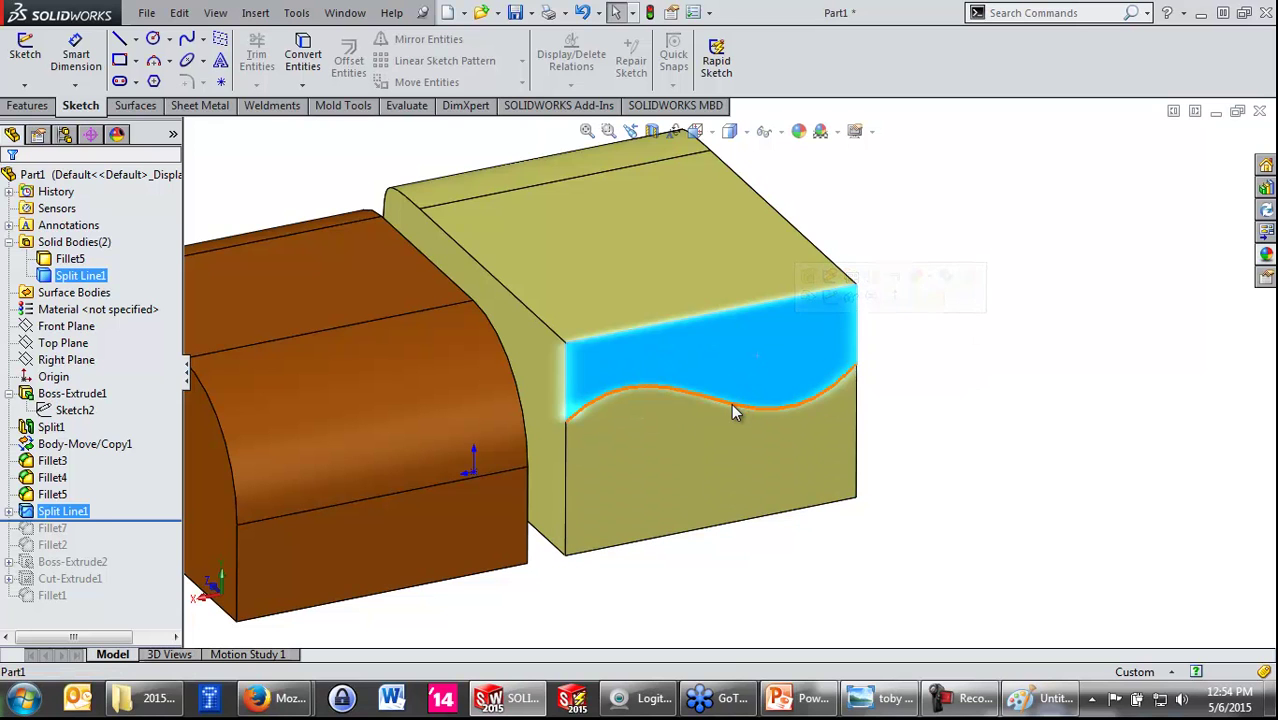
{"action": "left_click", "coordinate": [1016, 444]}
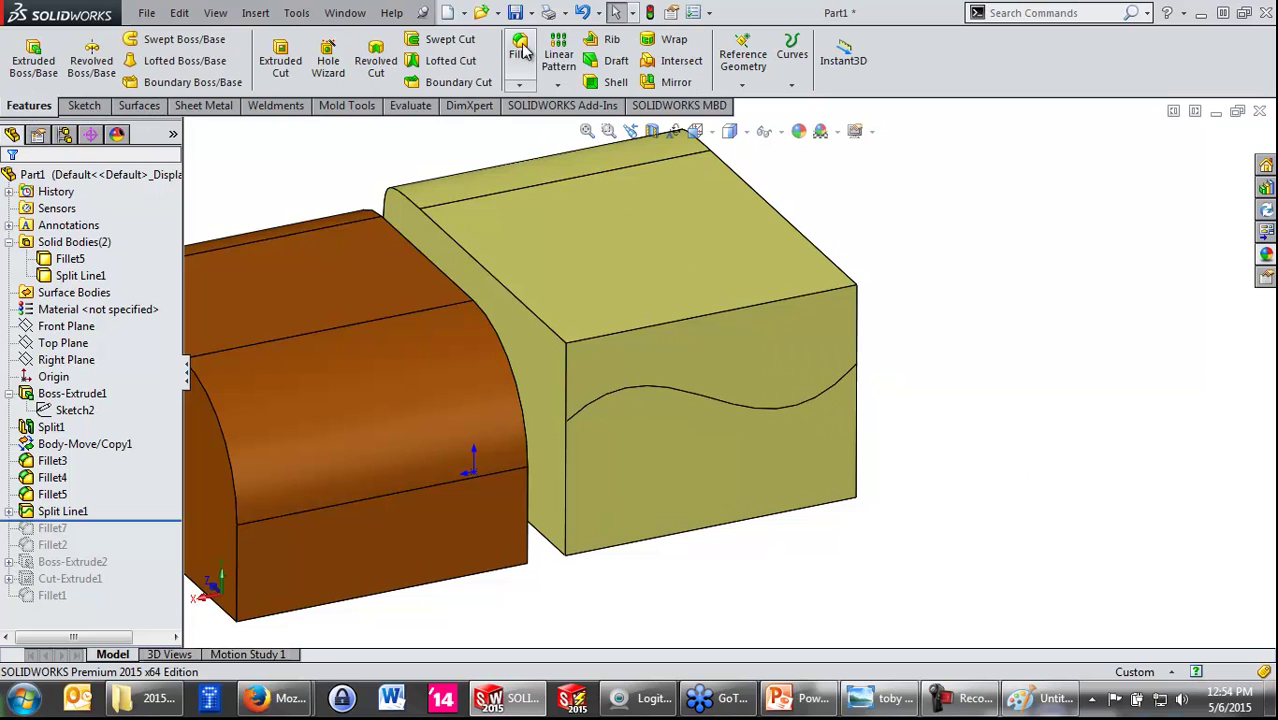
Step: Start a face fillet with the upper split face as face set 1, then bring Paint forward
{"action": "left_click", "coordinate": [520, 46]}
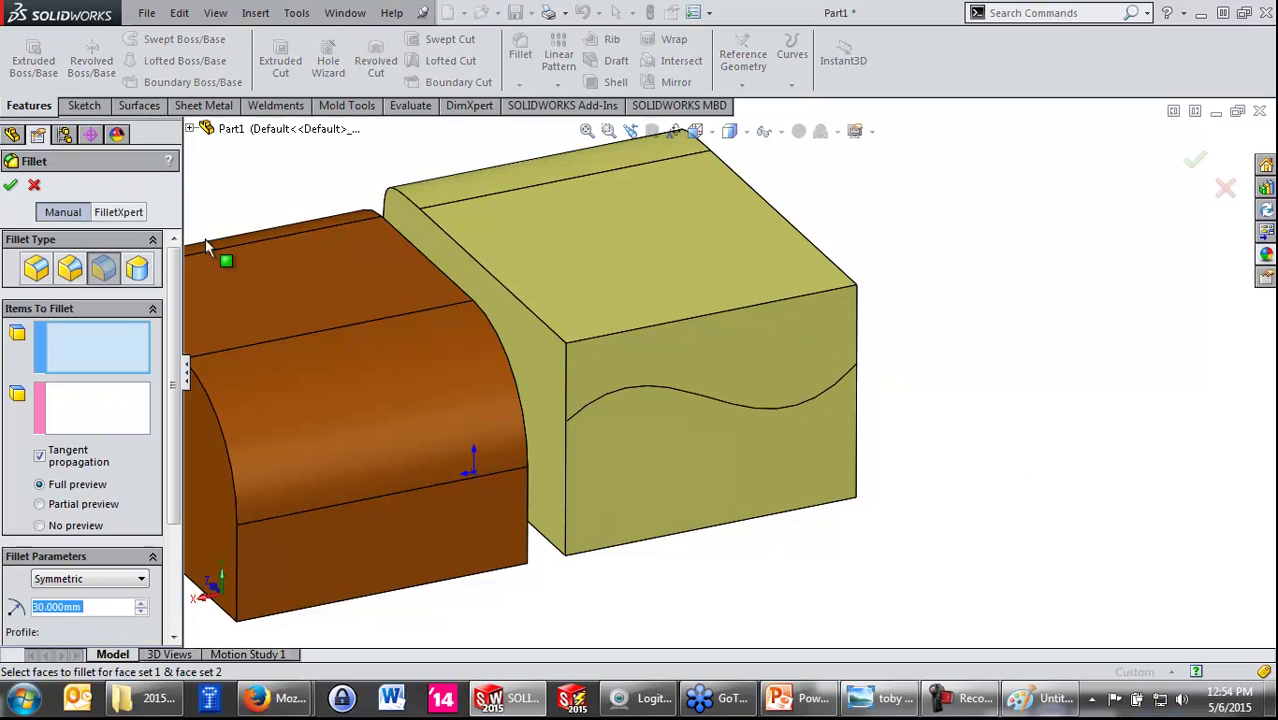
{"action": "left_click", "coordinate": [784, 340]}
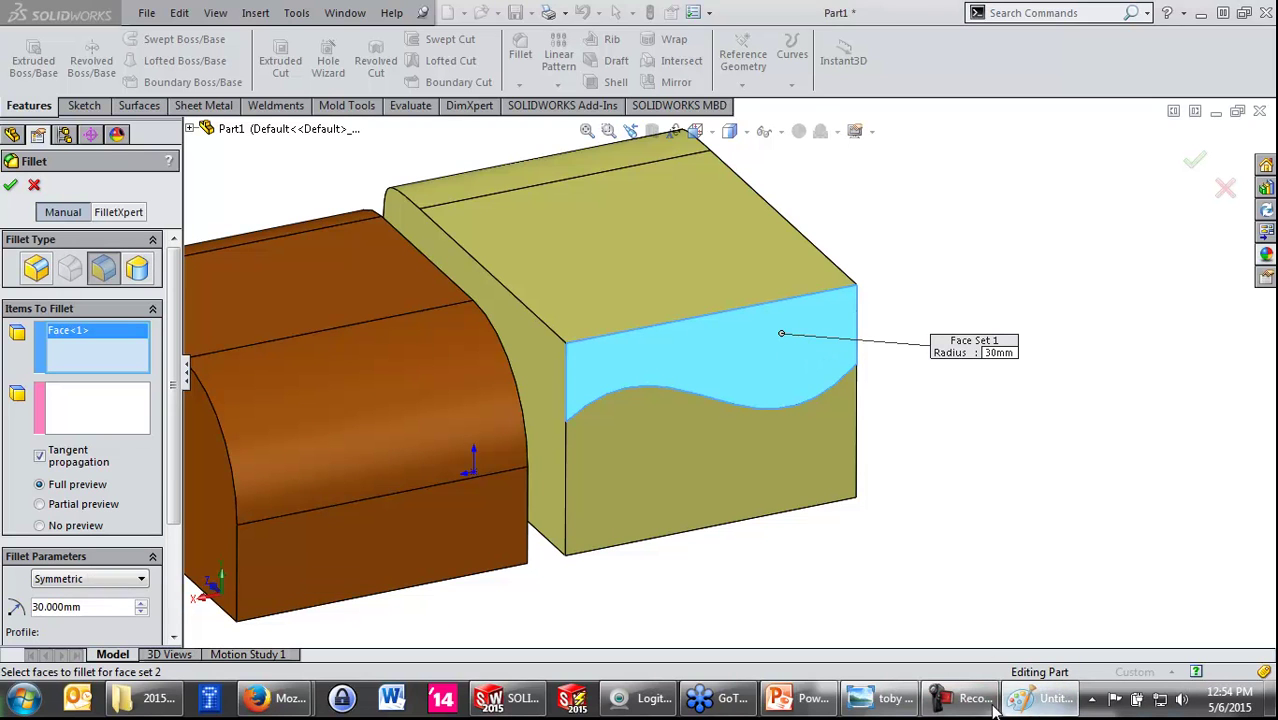
{"action": "left_click", "coordinate": [1035, 699]}
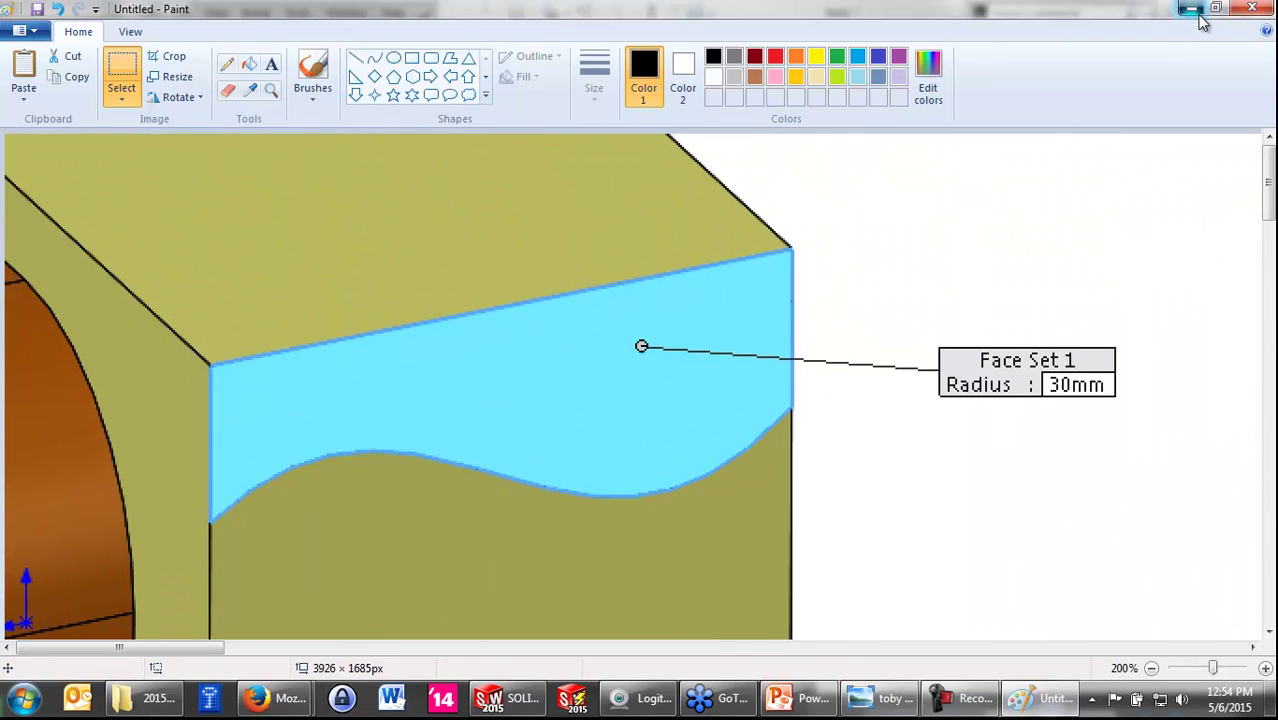
Step: Minimize Paint to return to the SOLIDWORKS fillet setup
{"action": "left_click", "coordinate": [1199, 12]}
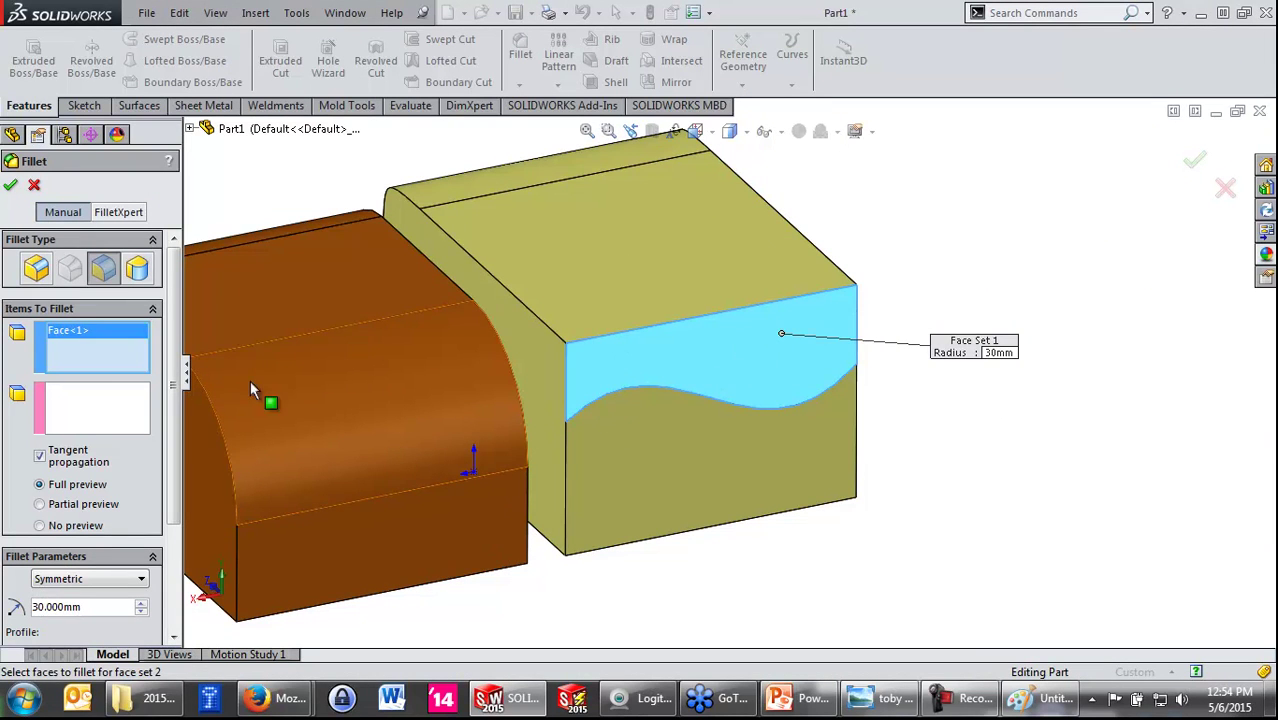
Step: Use the upper split face as face set 1 and the block's top face as face set 2
{"action": "left_click", "coordinate": [735, 347]}
{"action": "left_click", "coordinate": [733, 344]}
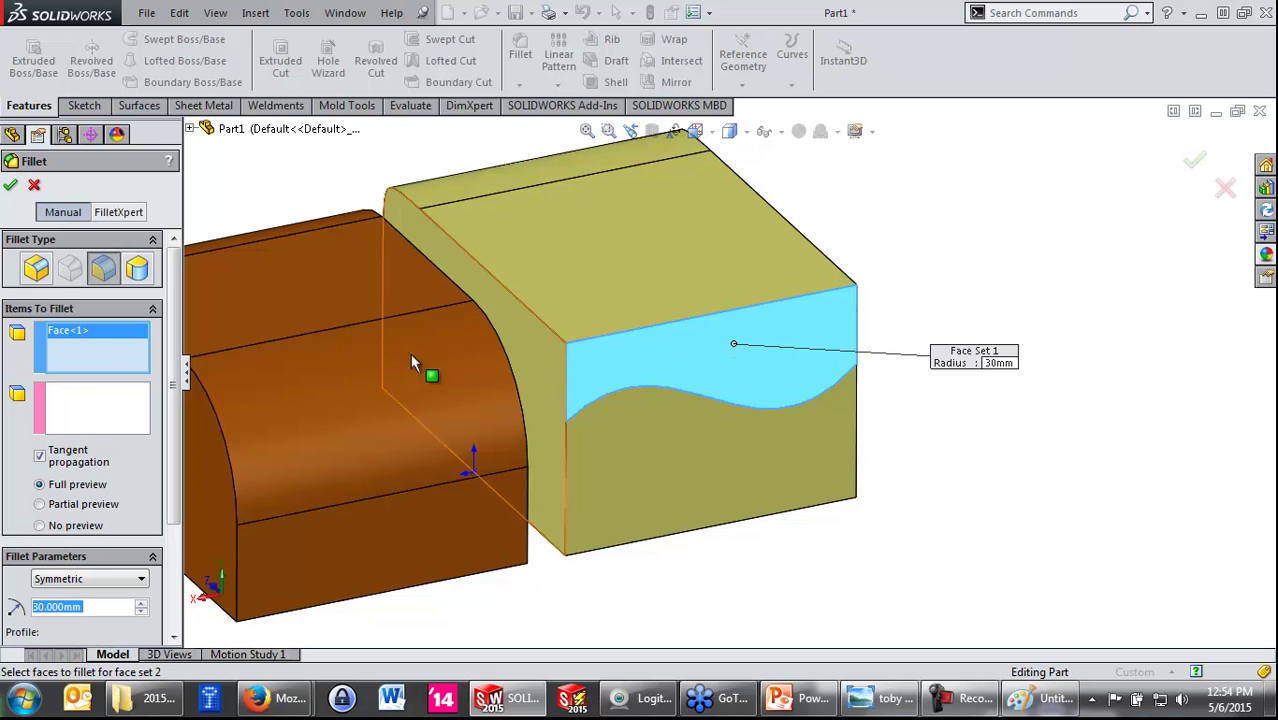
{"action": "left_click", "coordinate": [96, 402]}
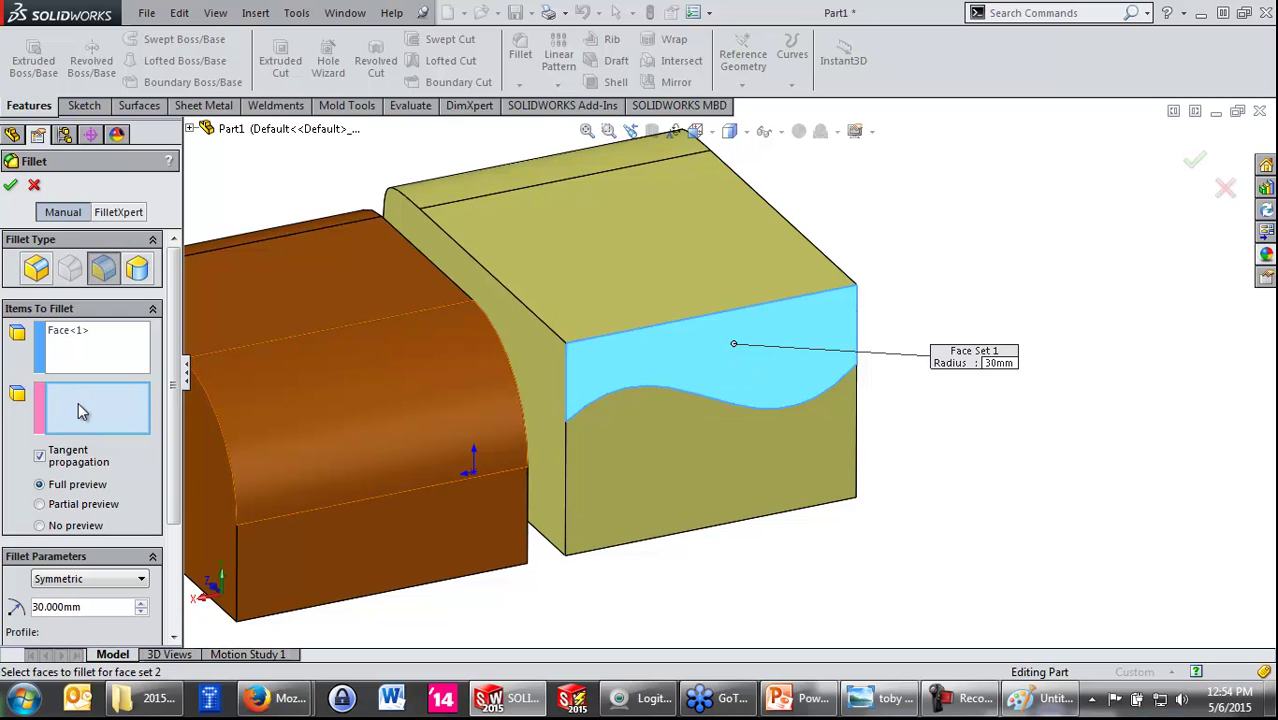
{"action": "left_click", "coordinate": [745, 274]}
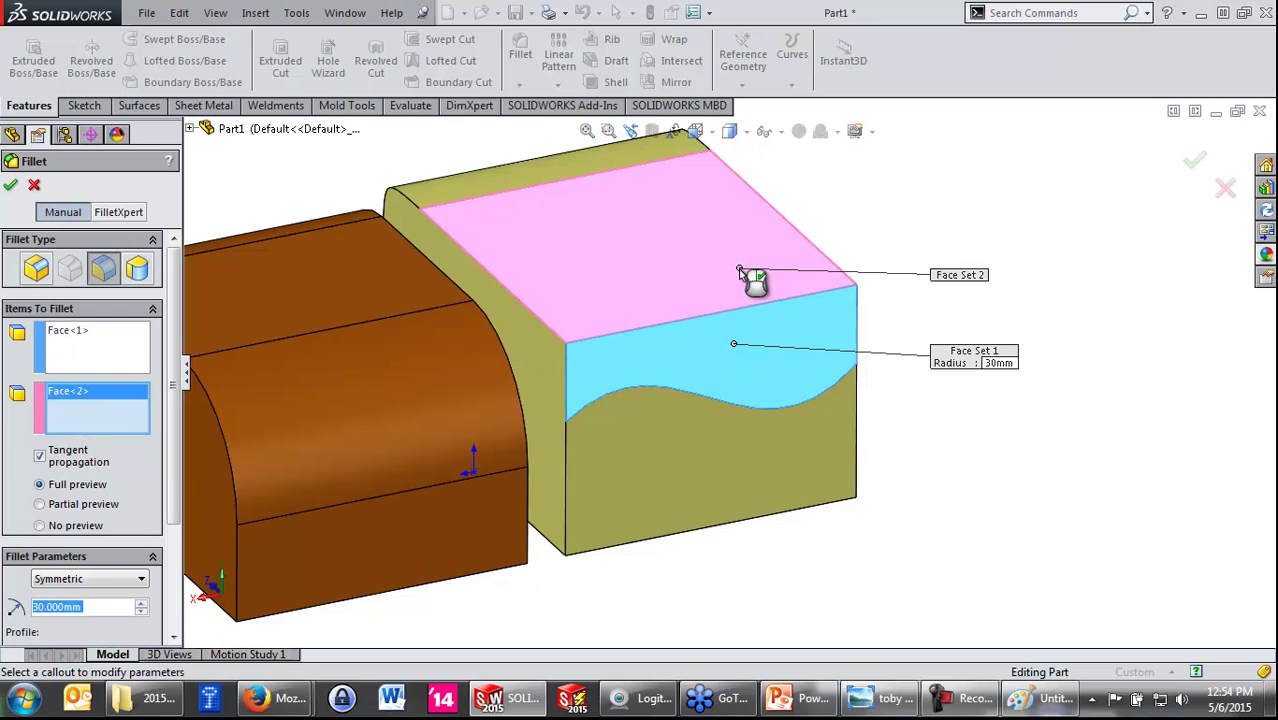
{"action": "scroll", "coordinate": [92, 496], "scroll_direction": "down", "scroll_amount": 3}
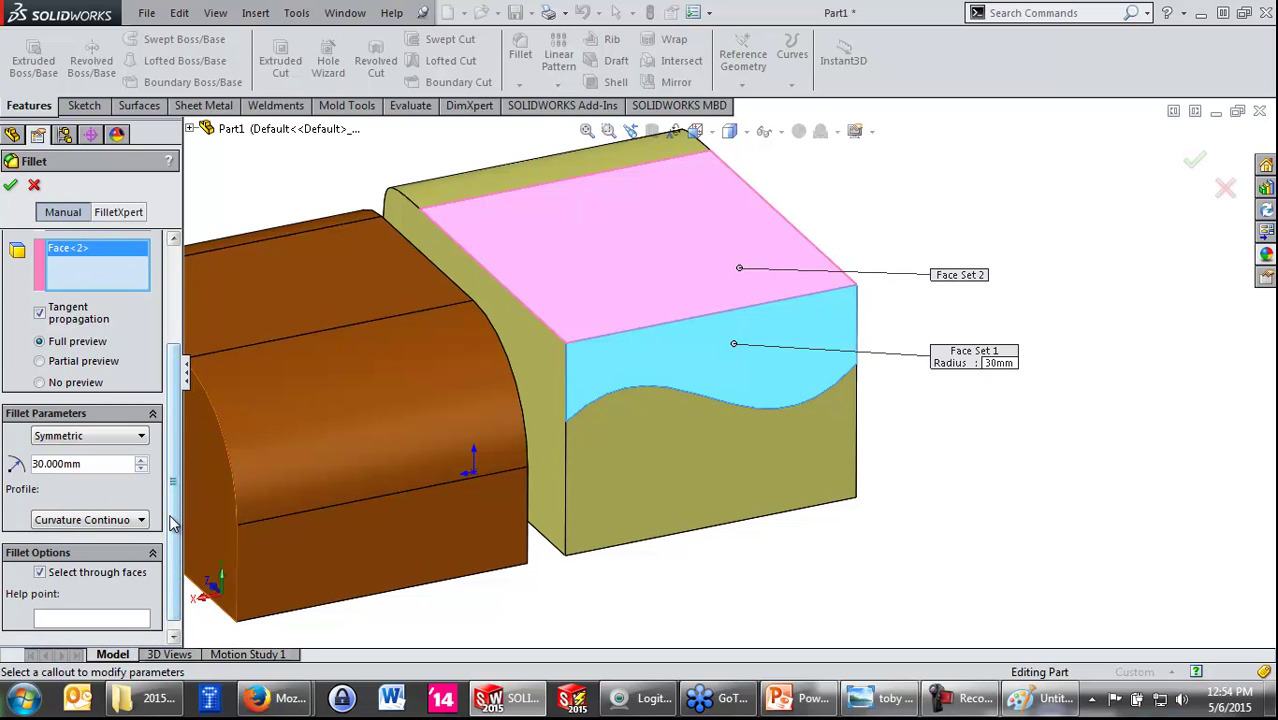
{"action": "scroll", "coordinate": [105, 455], "scroll_direction": "down", "scroll_amount": 1}
Step: Bound the fillet with the wavy split edge as hold line, use a circular profile, and apply it
{"action": "left_click", "coordinate": [137, 430]}
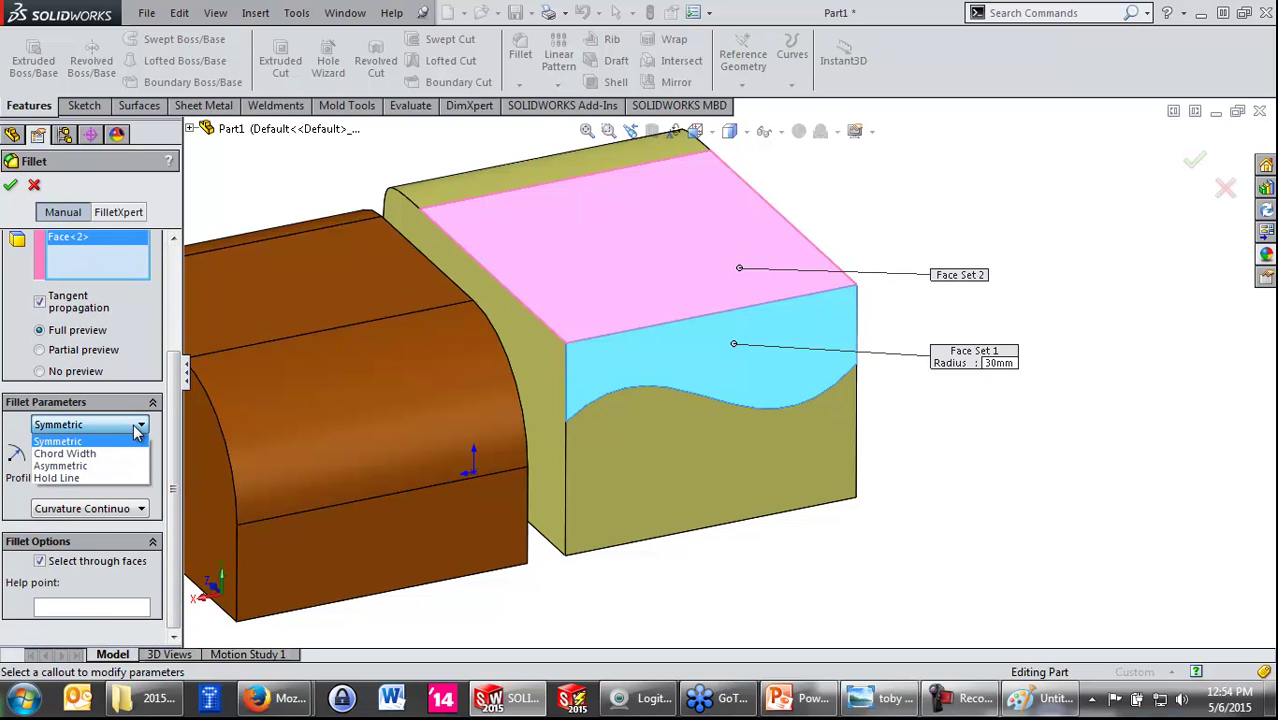
{"action": "left_click", "coordinate": [78, 479]}
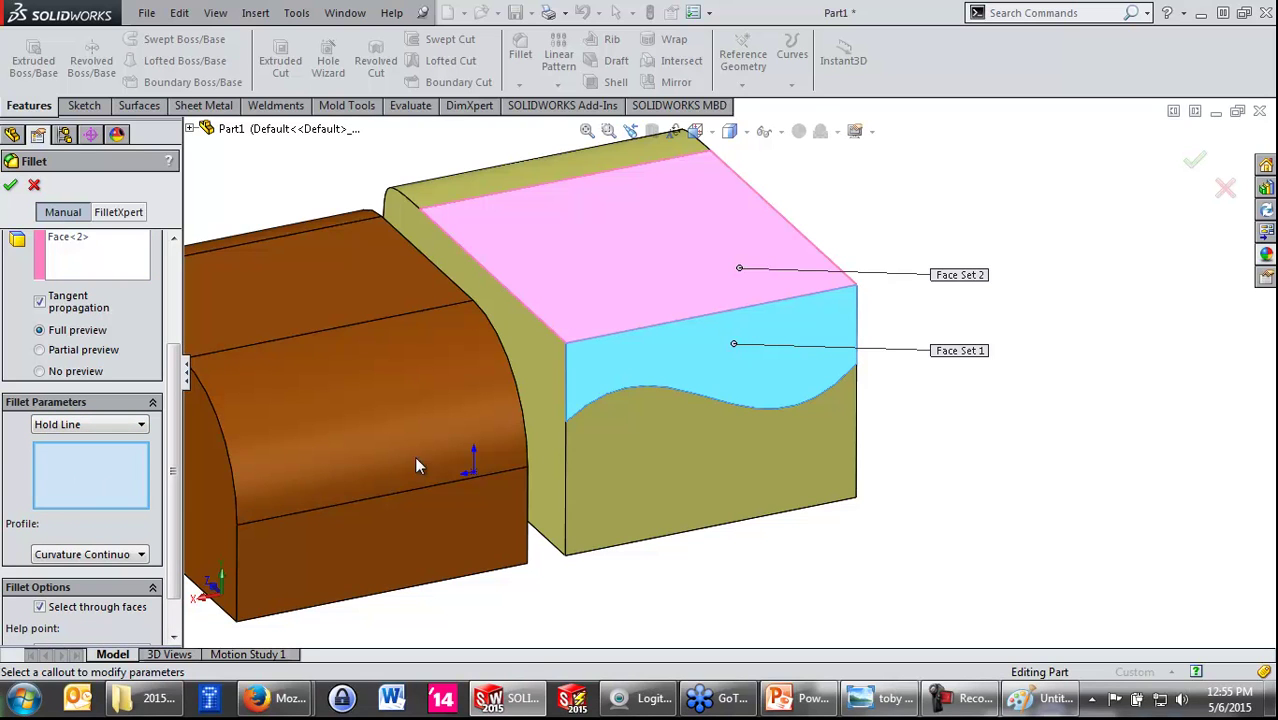
{"action": "left_click", "coordinate": [686, 397]}
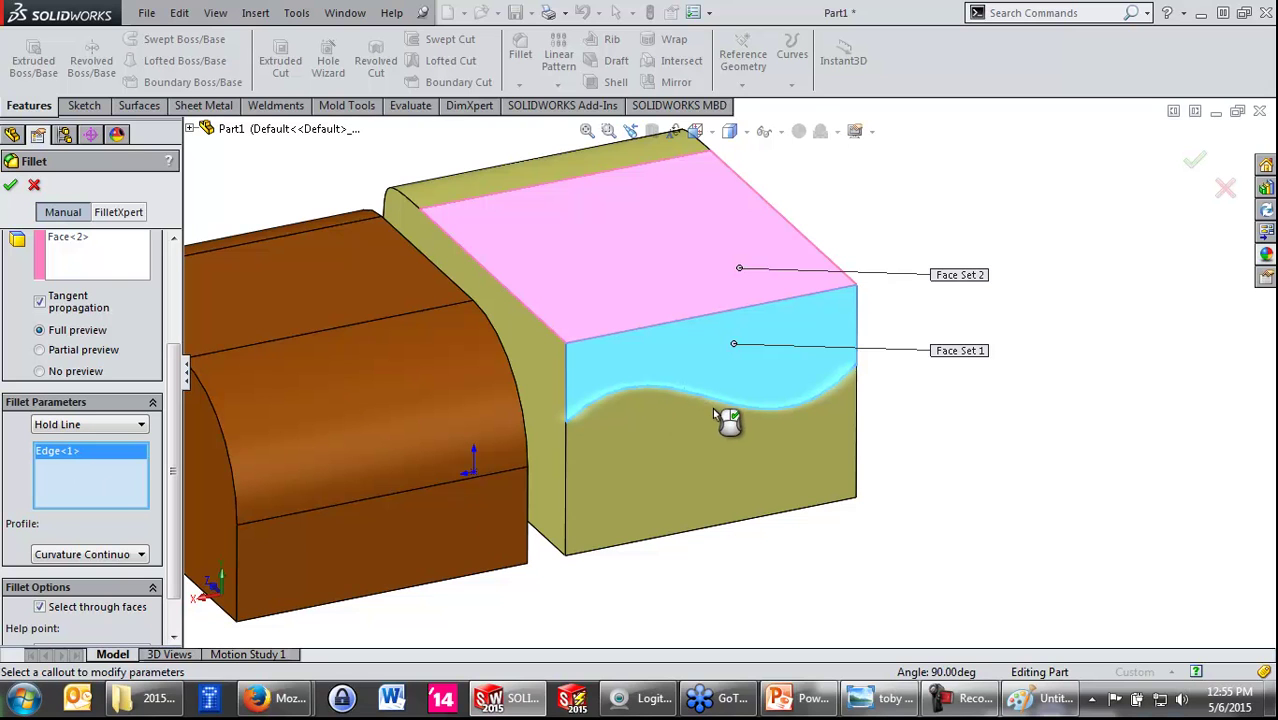
{"action": "left_click", "coordinate": [141, 554]}
{"action": "left_click", "coordinate": [60, 571]}
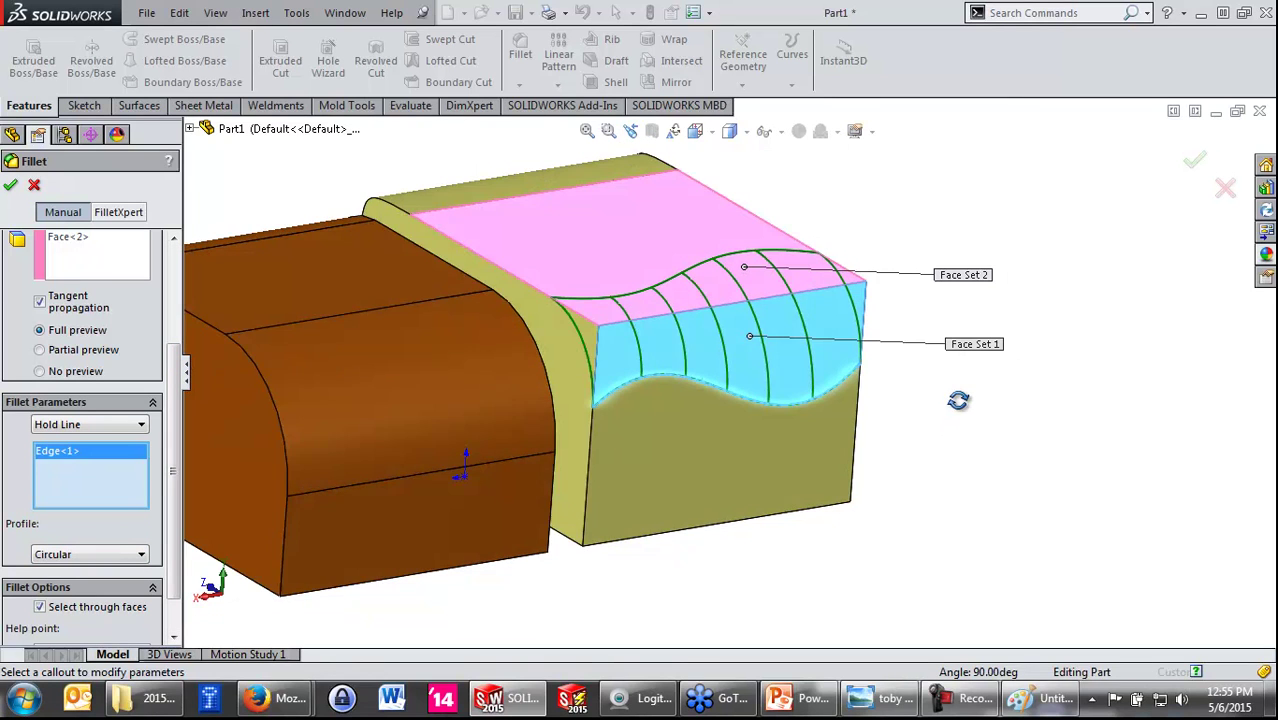
{"action": "middle_click_drag", "start_coordinate": [945, 432], "coordinate": [941, 399]}
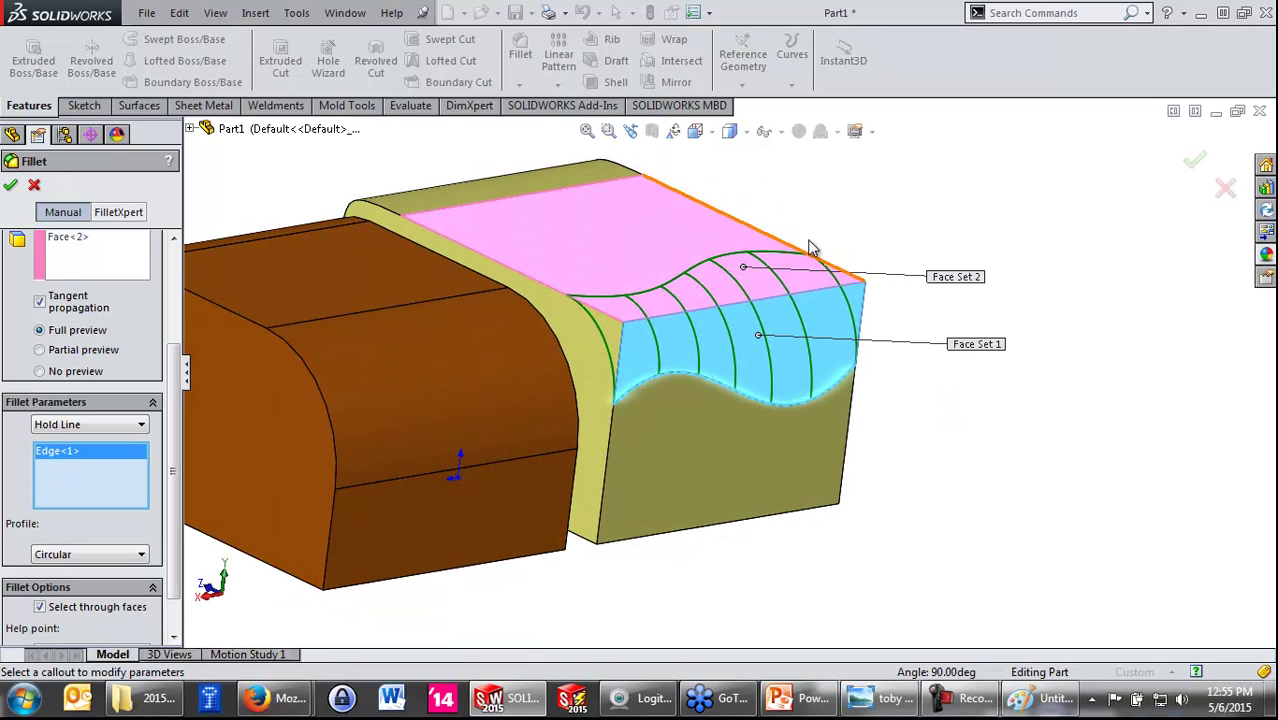
{"action": "left_click", "coordinate": [1195, 162]}
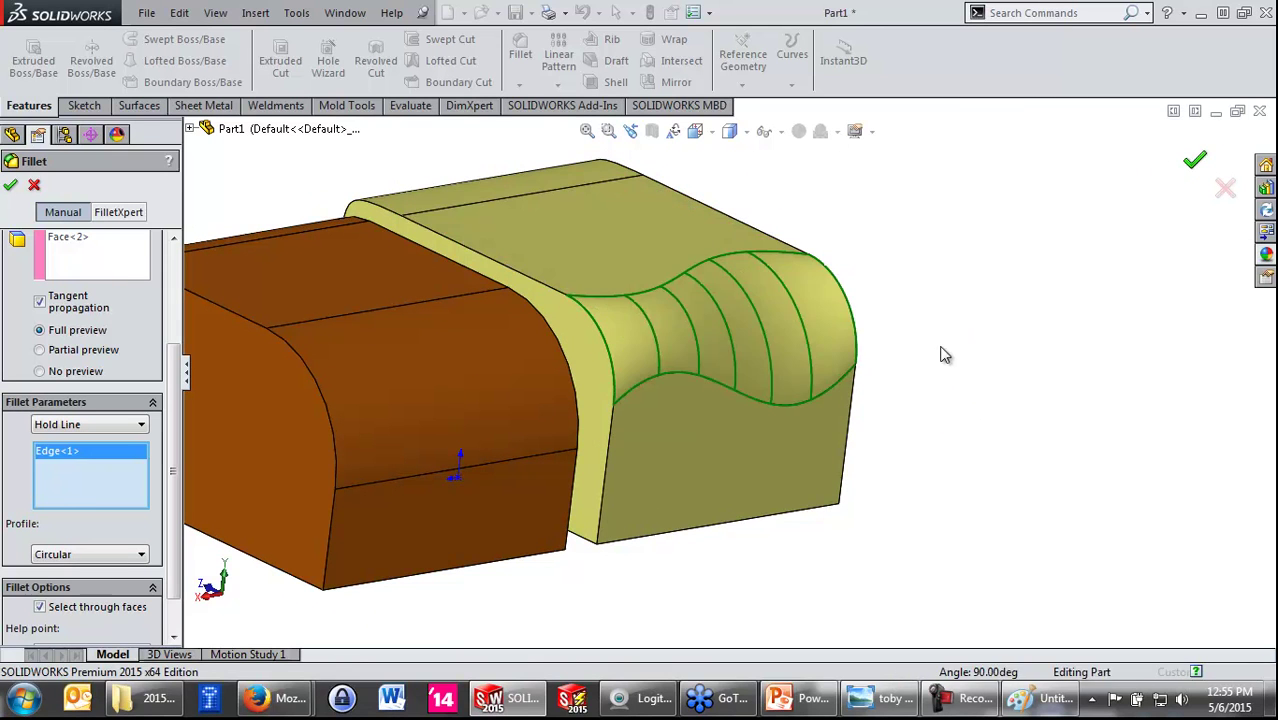
Step: Inspect the new Fillet8 and roll the history back to before it
{"action": "mouse_move", "coordinate": [892, 325]}
{"action": "middle_mouse_down"}
{"action": "mouse_move", "coordinate": [942, 309]}
{"action": "mouse_move", "coordinate": [976, 334]}
{"action": "mouse_move", "coordinate": [796, 337]}
{"action": "mouse_move", "coordinate": [921, 342]}
{"action": "middle_mouse_up"}
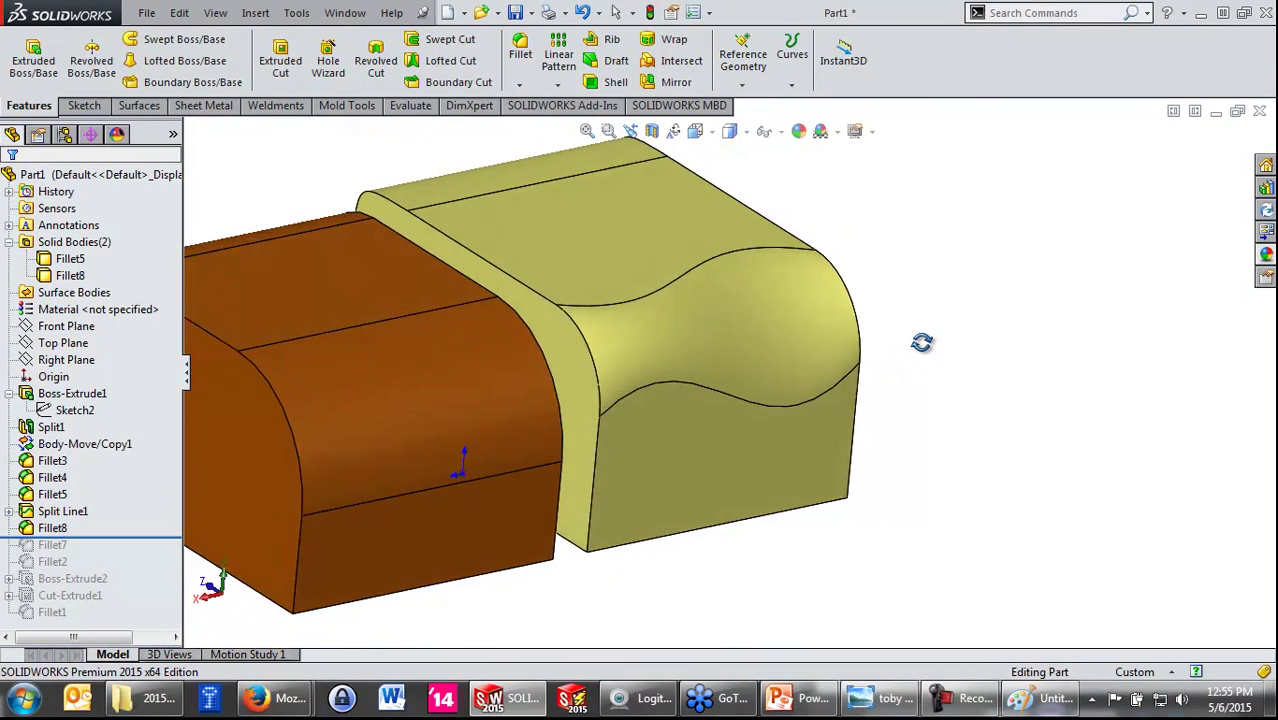
{"action": "scroll", "coordinate": [448, 491], "scroll_direction": "up", "scroll_amount": 3}
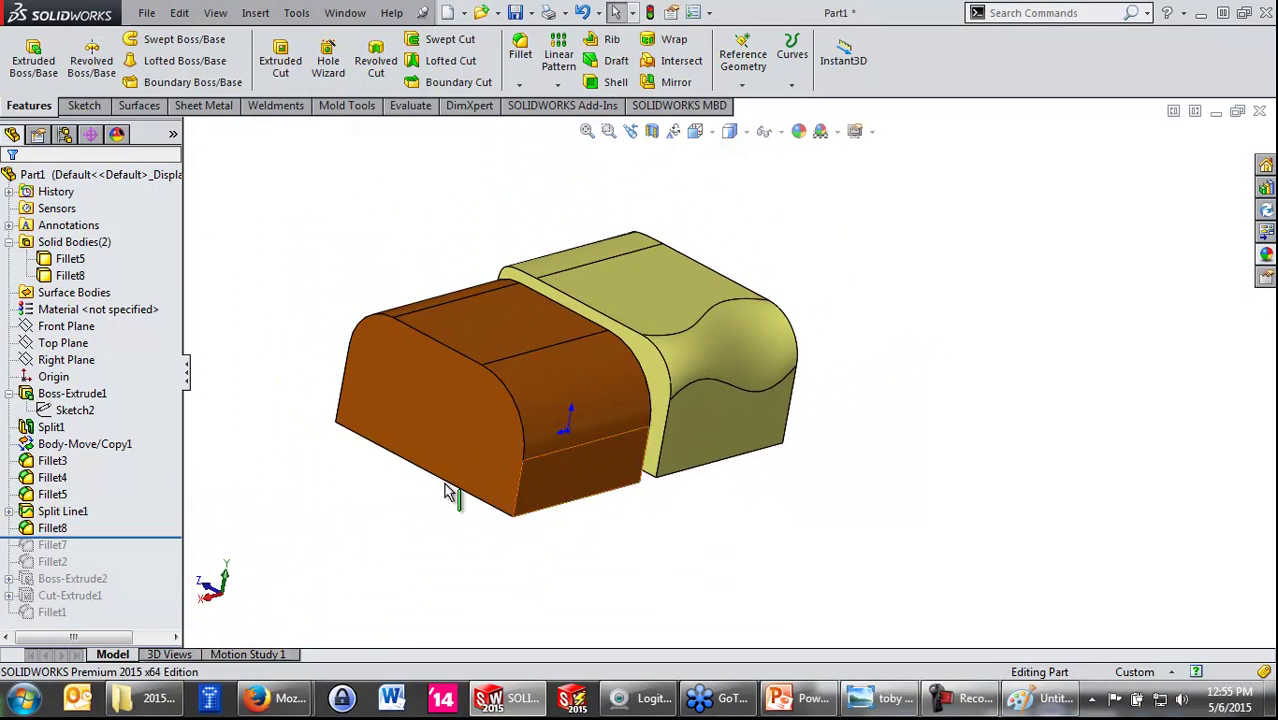
{"action": "right_click", "coordinate": [50, 528]}
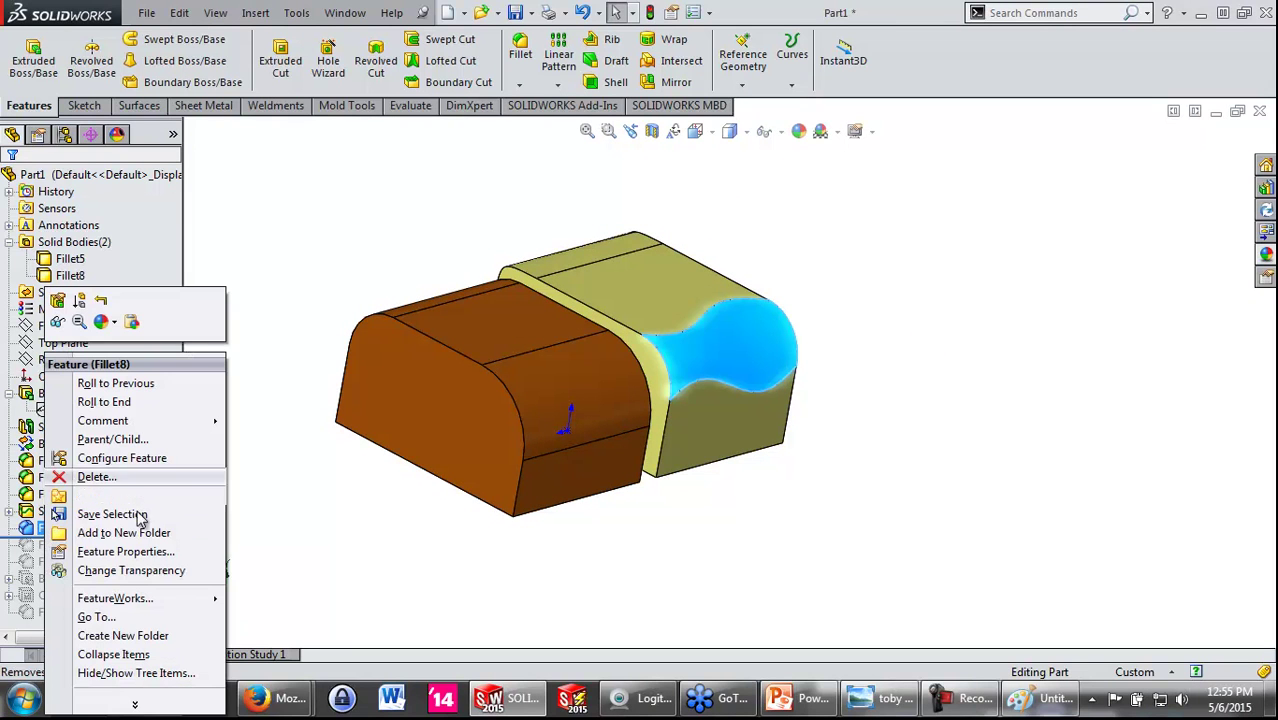
{"action": "left_click", "coordinate": [328, 460]}
{"action": "left_click_drag", "start_coordinate": [166, 538], "coordinate": [166, 520]}
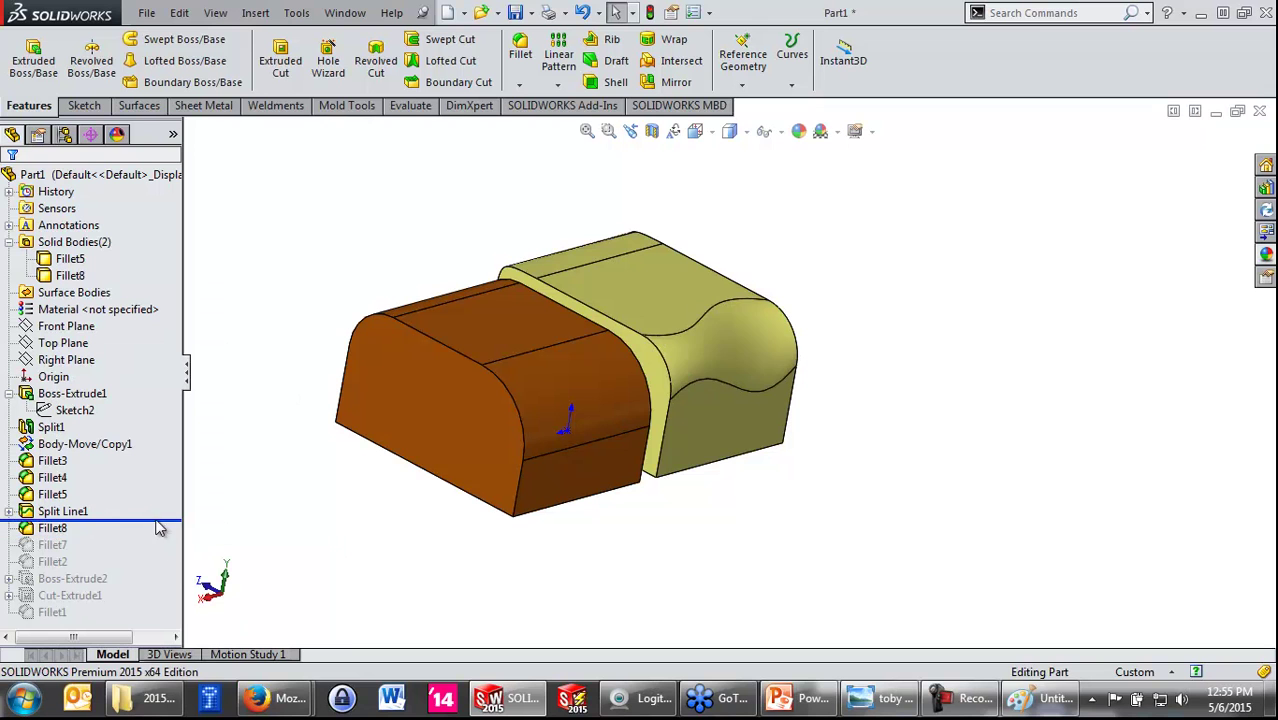
Step: Sketch a straight line across the top face of the block
{"action": "left_click", "coordinate": [736, 289]}
{"action": "left_click", "coordinate": [747, 246]}
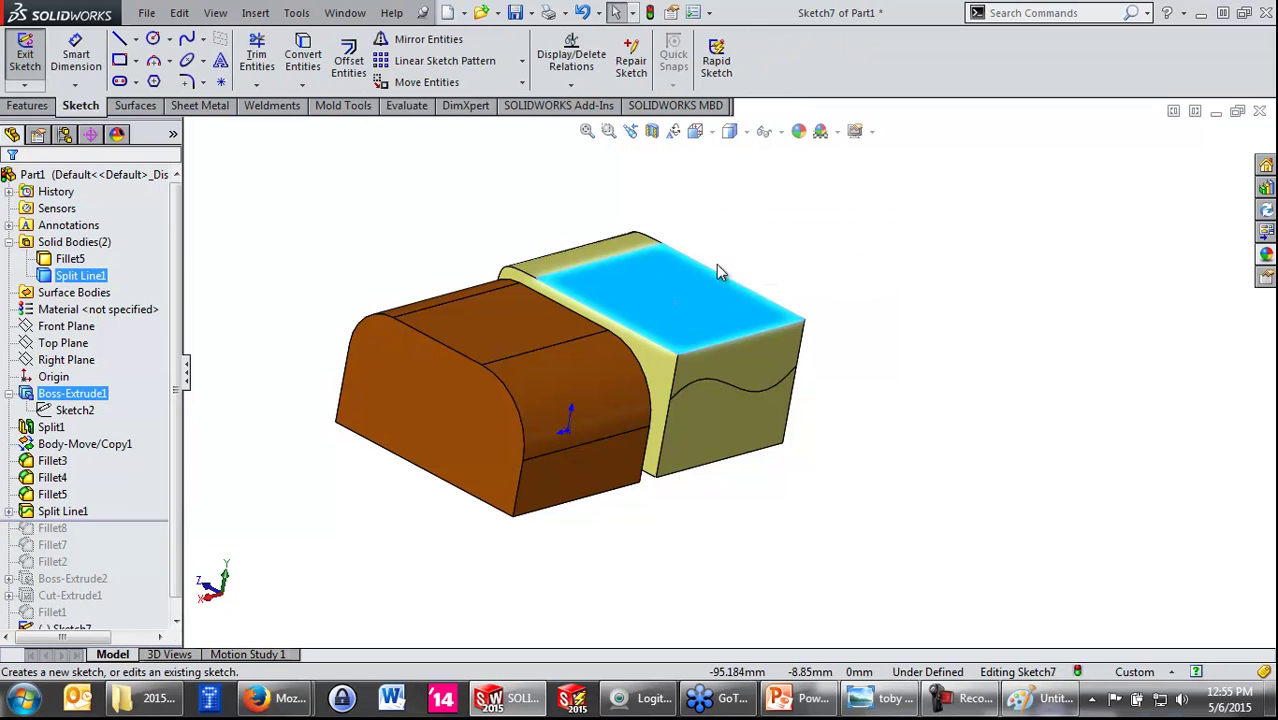
{"action": "key", "text": "s"}
{"action": "left_click", "coordinate": [718, 309]}
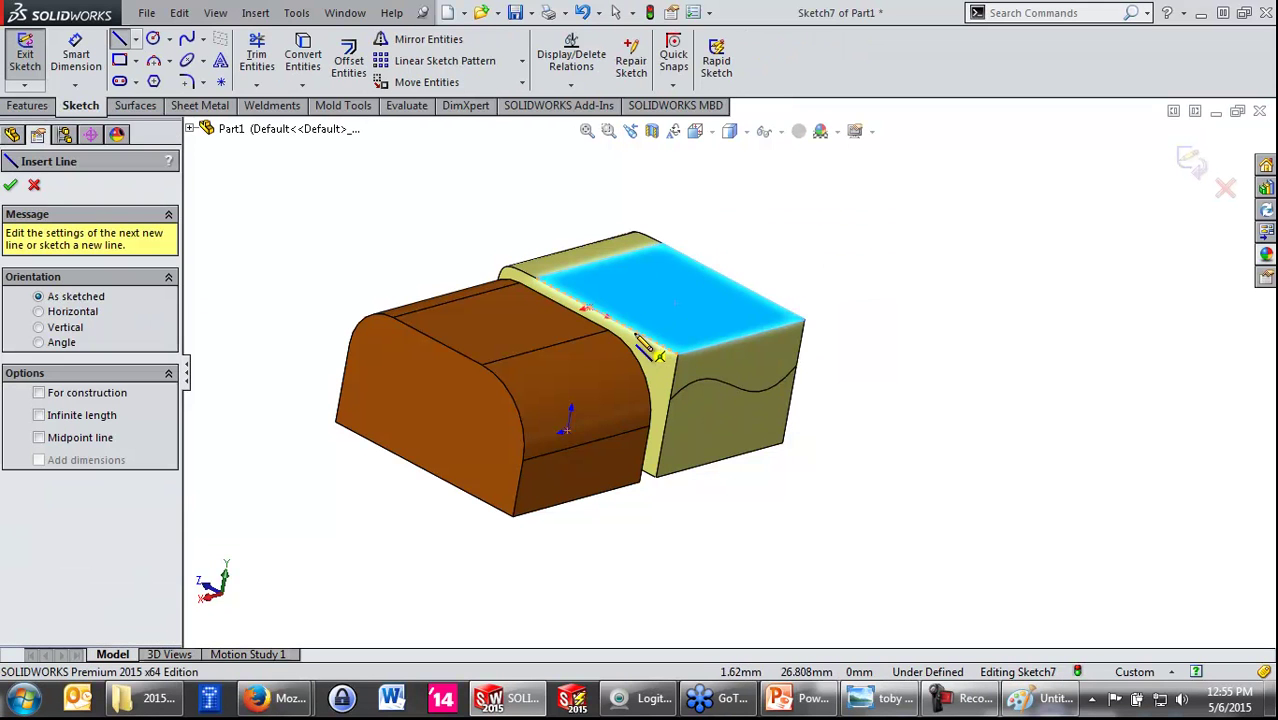
{"action": "left_click", "coordinate": [639, 332]}
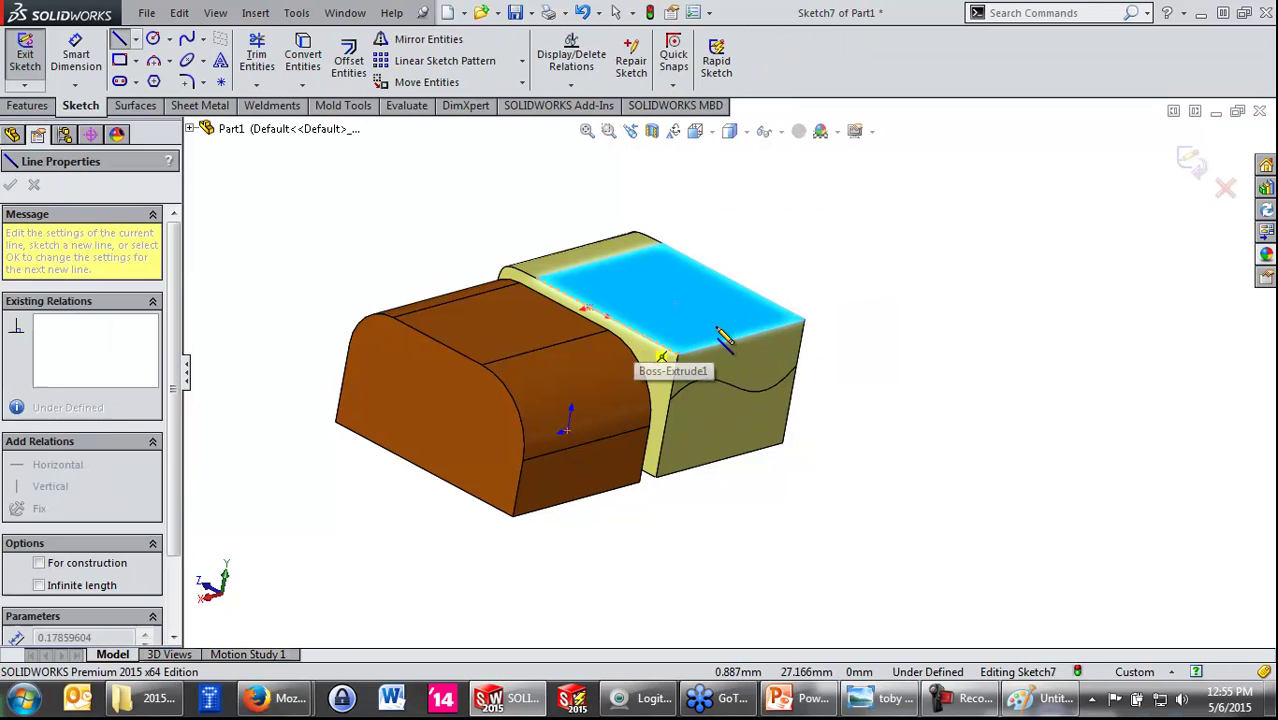
{"action": "left_click", "coordinate": [790, 318]}
{"action": "key", "text": "Escape"}
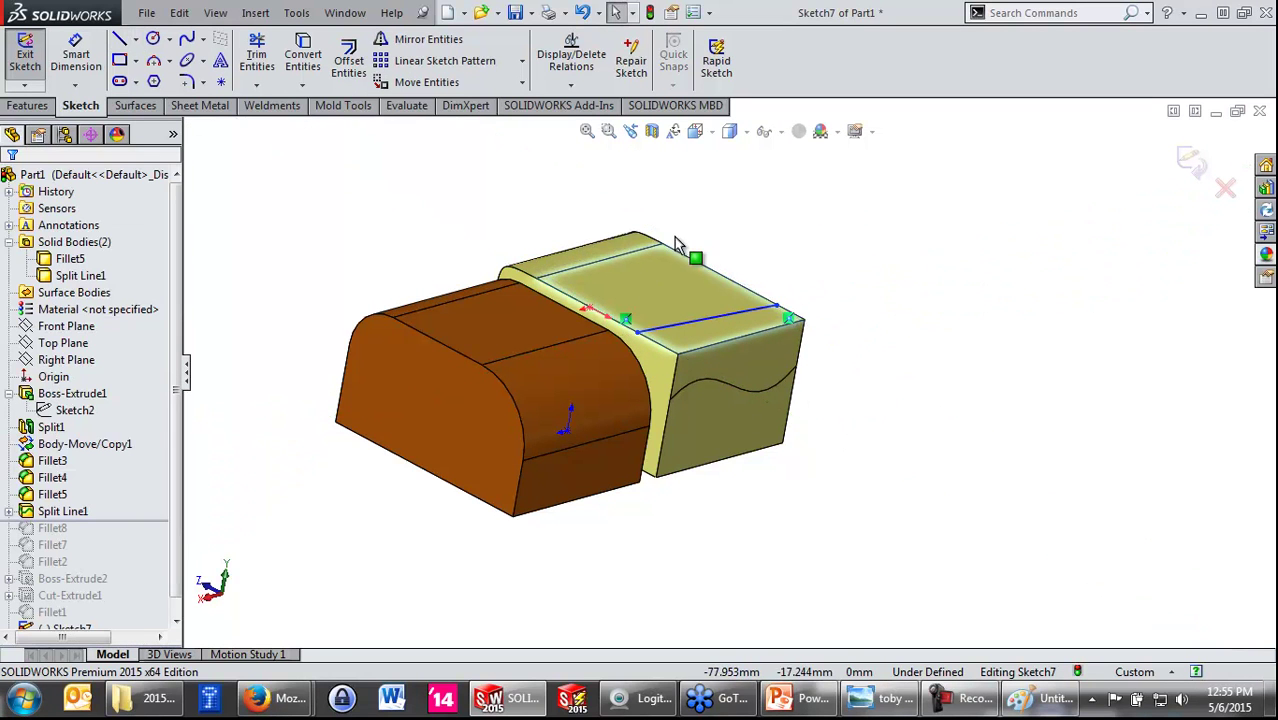
{"action": "scroll", "coordinate": [646, 312], "scroll_direction": "down", "scroll_amount": 2}
{"action": "left_click", "coordinate": [720, 323]}
{"action": "left_click_drag", "start_coordinate": [700, 318], "coordinate": [710, 309]}
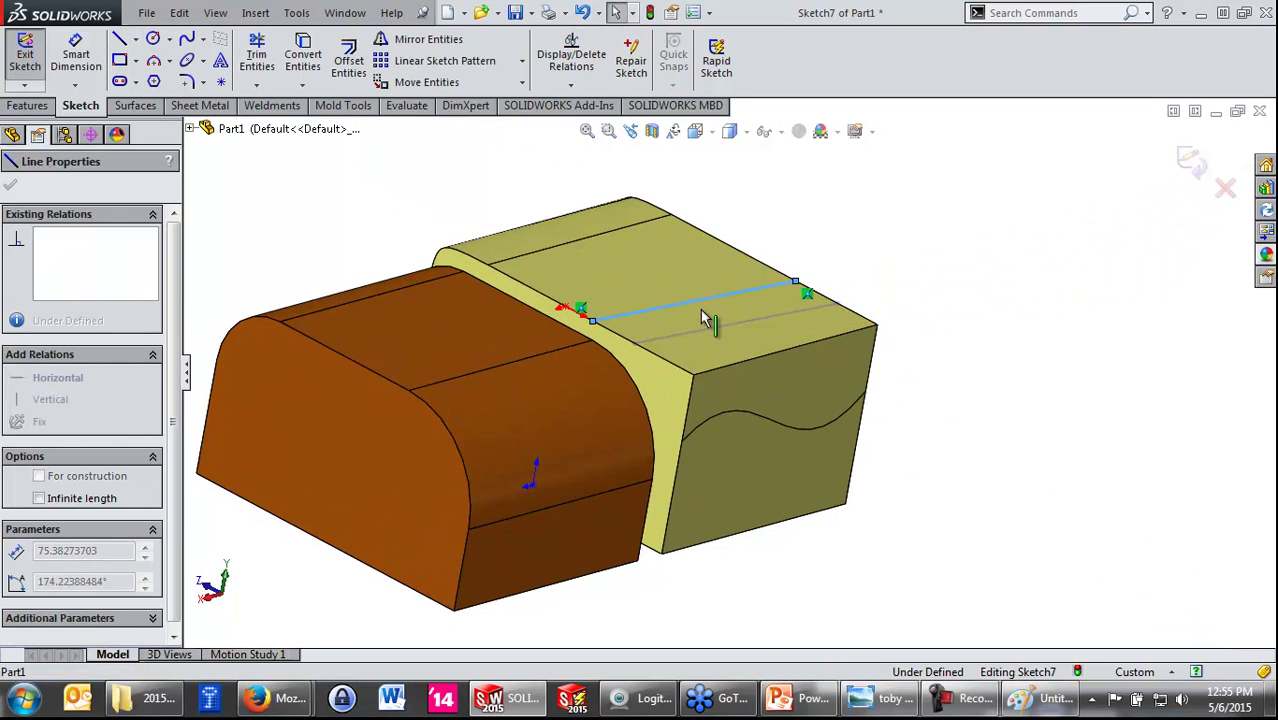
{"action": "key", "text": "Escape"}
Step: Split the top face with the line as Split Line2 and roll forward to include Fillet8
{"action": "left_click", "coordinate": [40, 106]}
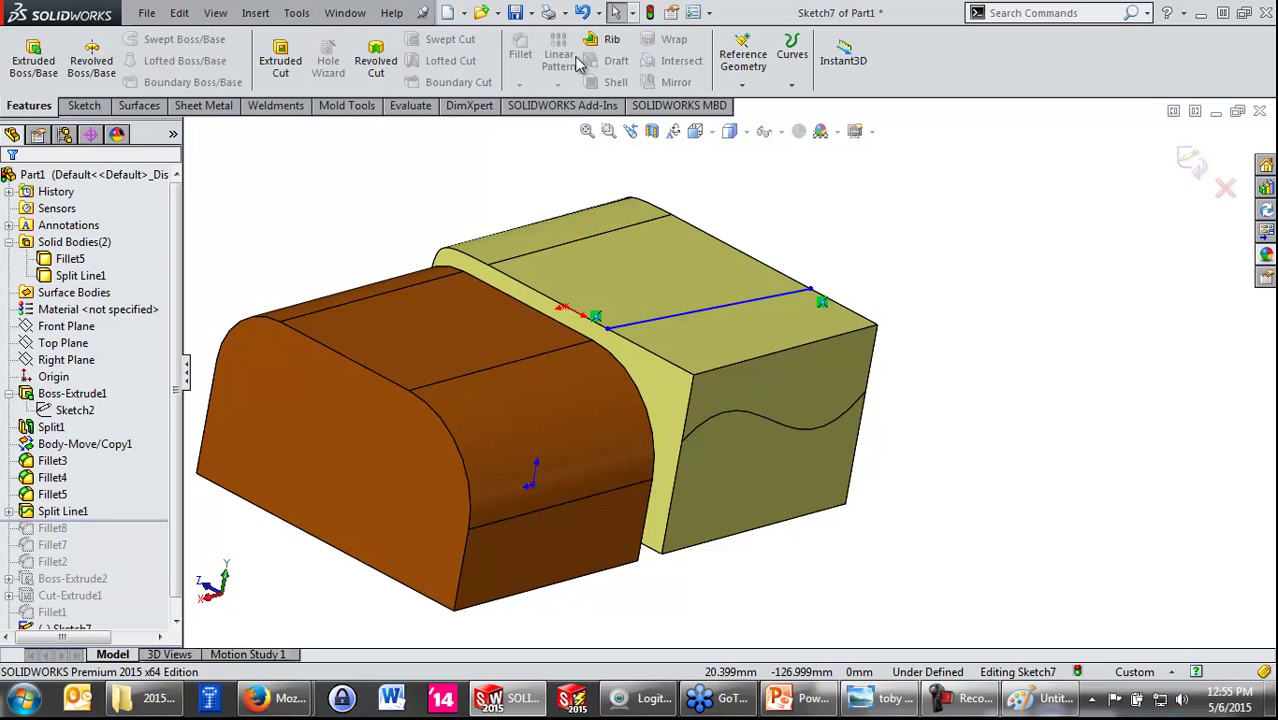
{"action": "left_click", "coordinate": [792, 70]}
{"action": "left_click", "coordinate": [826, 103]}
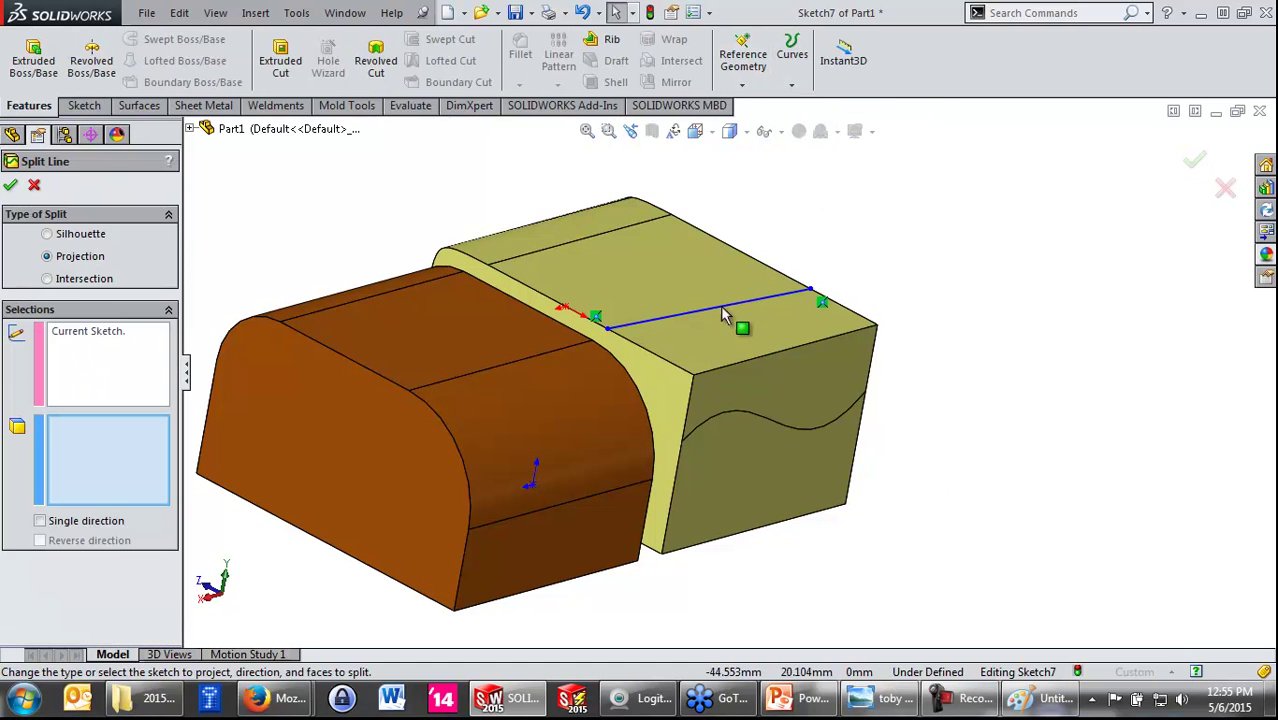
{"action": "left_click", "coordinate": [722, 333]}
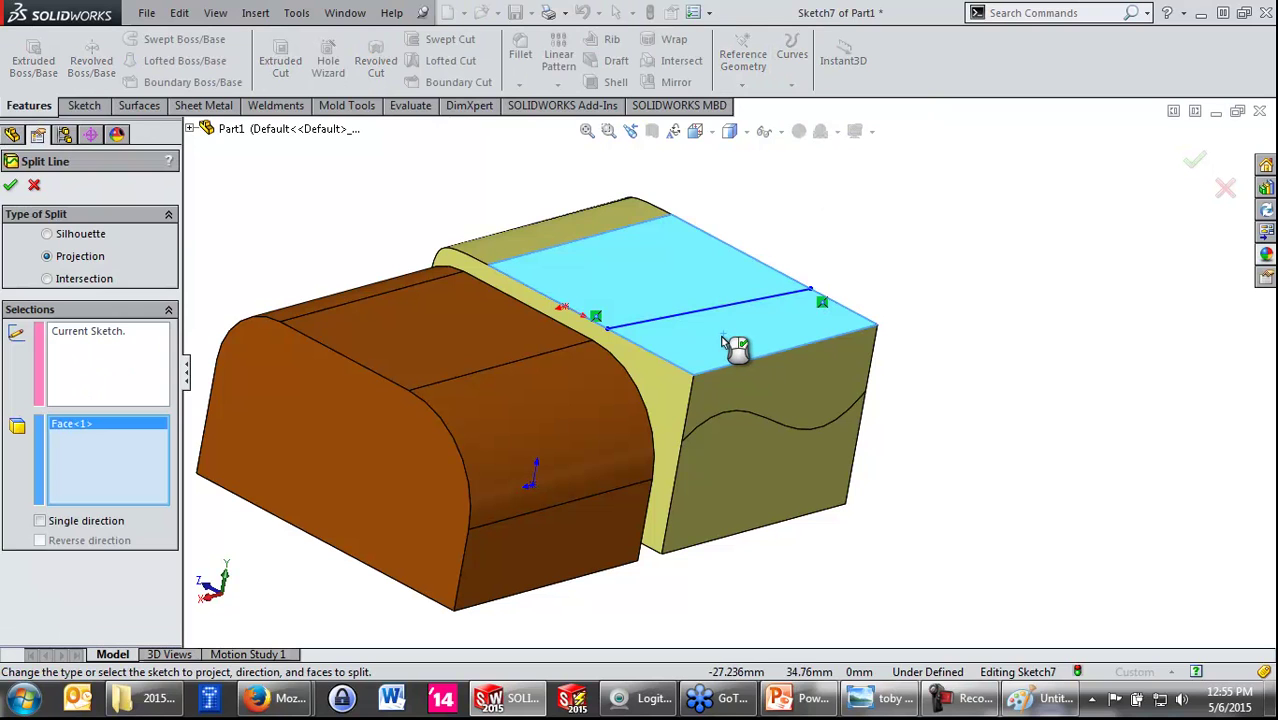
{"action": "right_click", "coordinate": [735, 345]}
{"action": "left_click", "coordinate": [62, 598]}
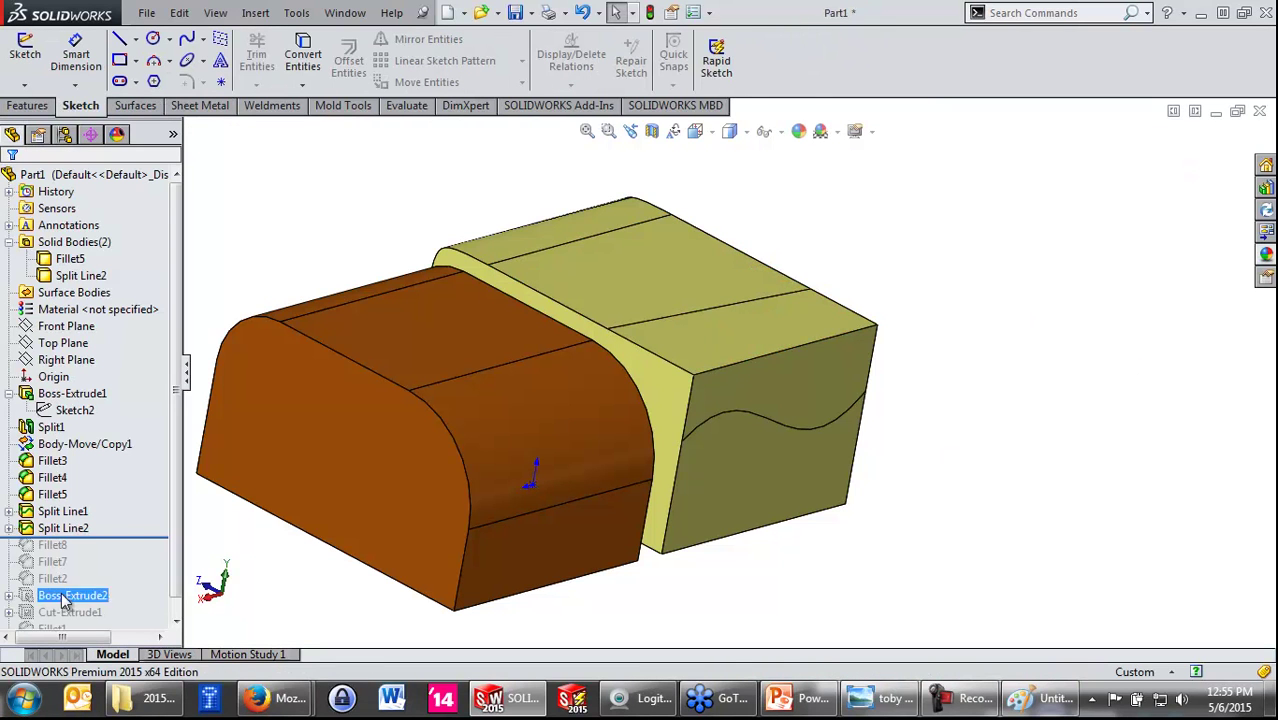
{"action": "left_click_drag", "start_coordinate": [130, 538], "coordinate": [55, 556]}
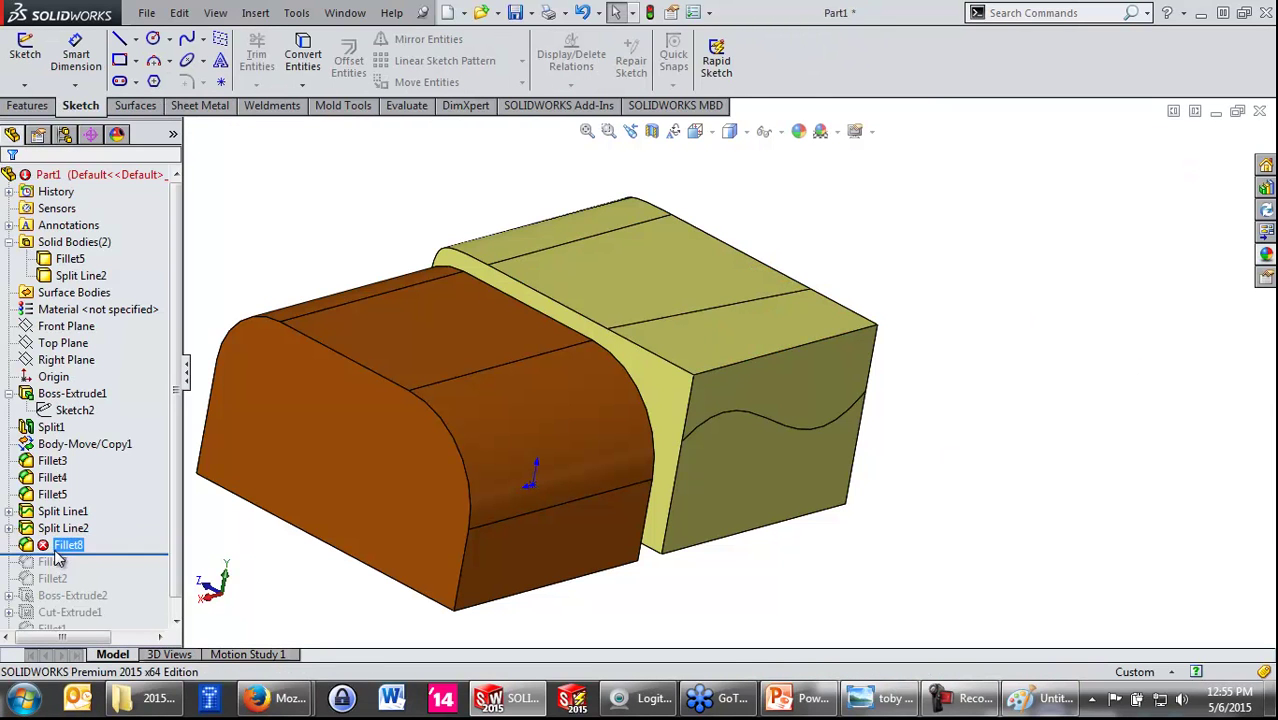
{"action": "right_click", "coordinate": [58, 548]}
Step: Edit Fillet8 so face set 2 is the yellow block's top face instead of the brown block's
{"action": "left_click", "coordinate": [68, 300]}
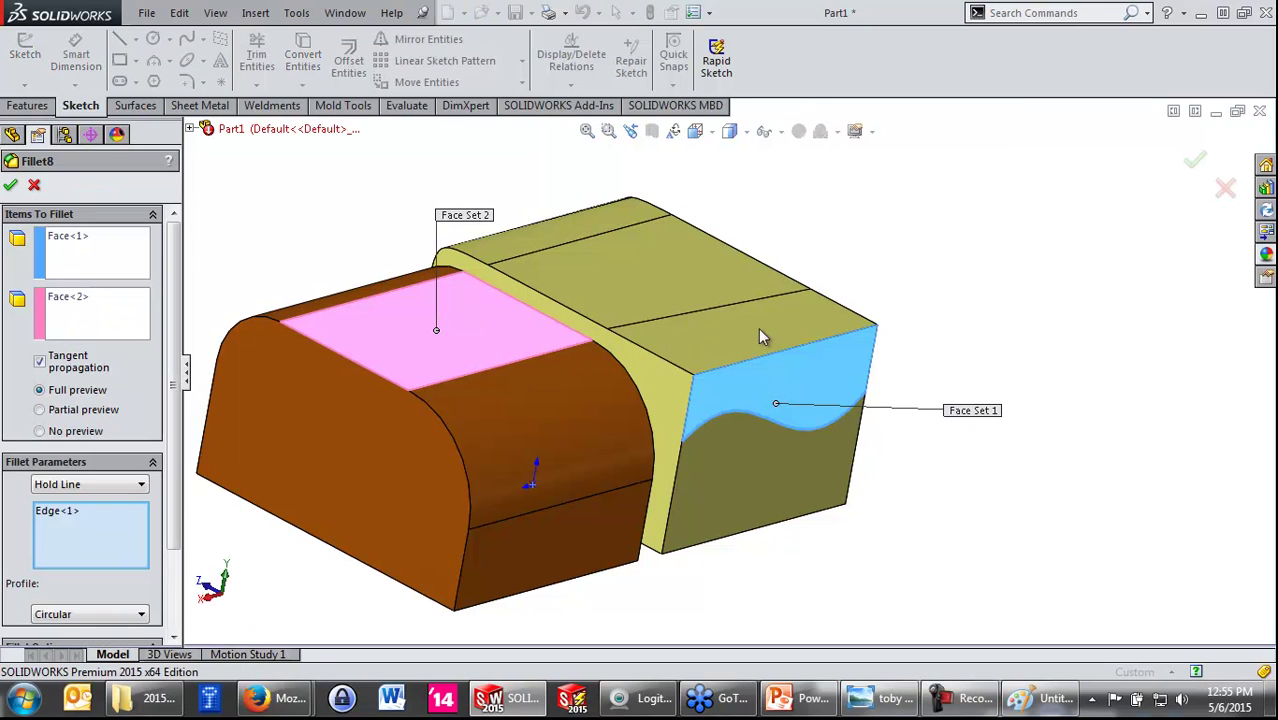
{"action": "left_click", "coordinate": [116, 316]}
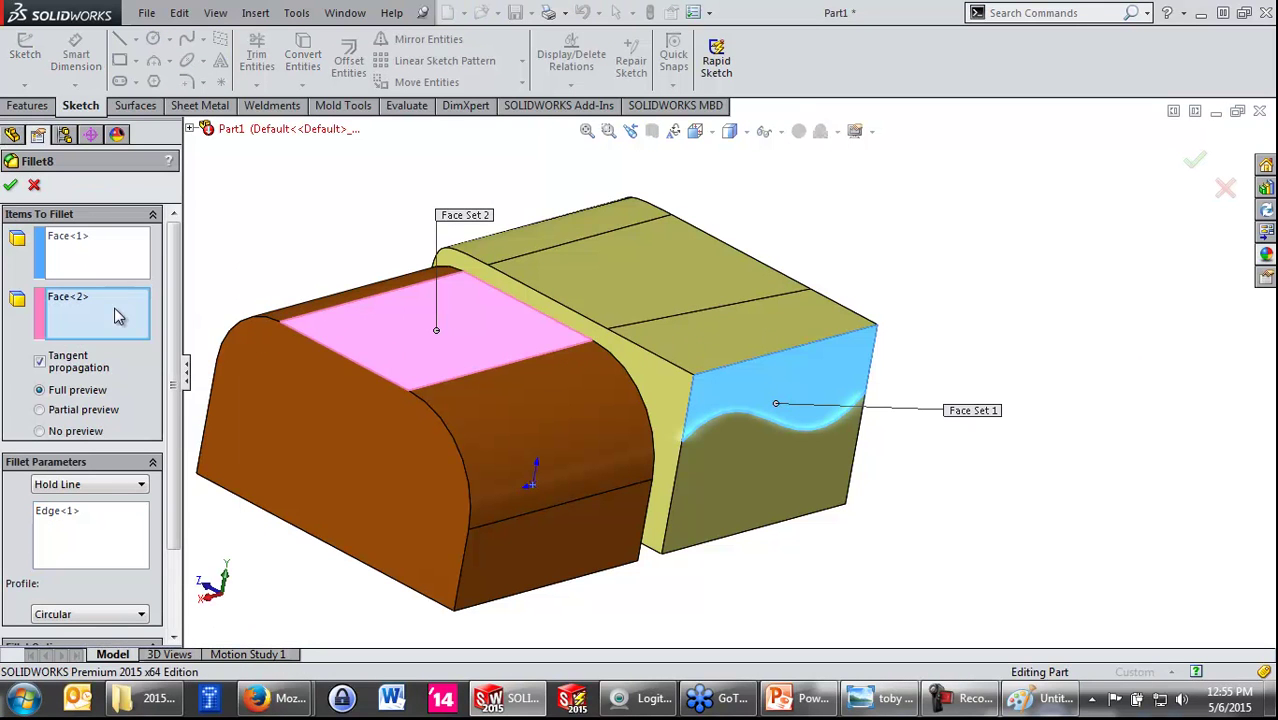
{"action": "left_click", "coordinate": [455, 354]}
{"action": "left_click", "coordinate": [766, 331]}
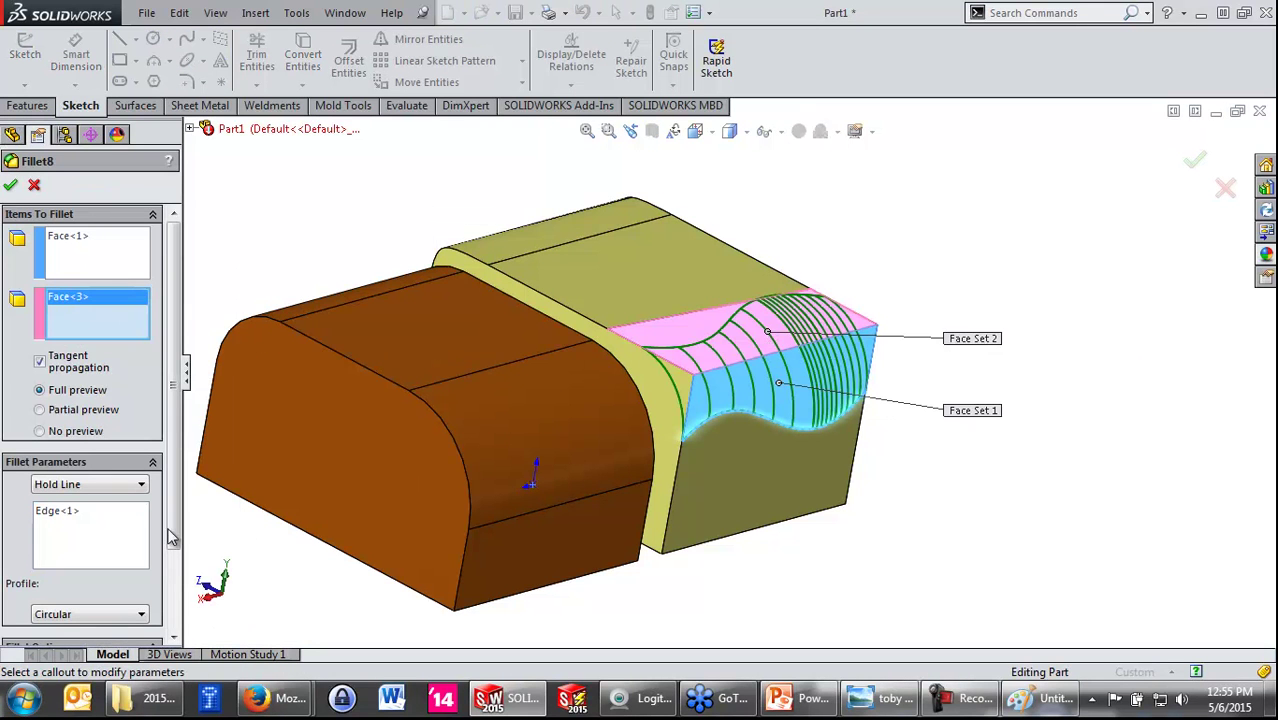
{"action": "scroll", "coordinate": [171, 538], "scroll_direction": "down", "scroll_amount": 3}
Step: Add the top-face split line as a hold line and set the profile to Curvature Continuous
{"action": "left_click", "coordinate": [136, 510]}
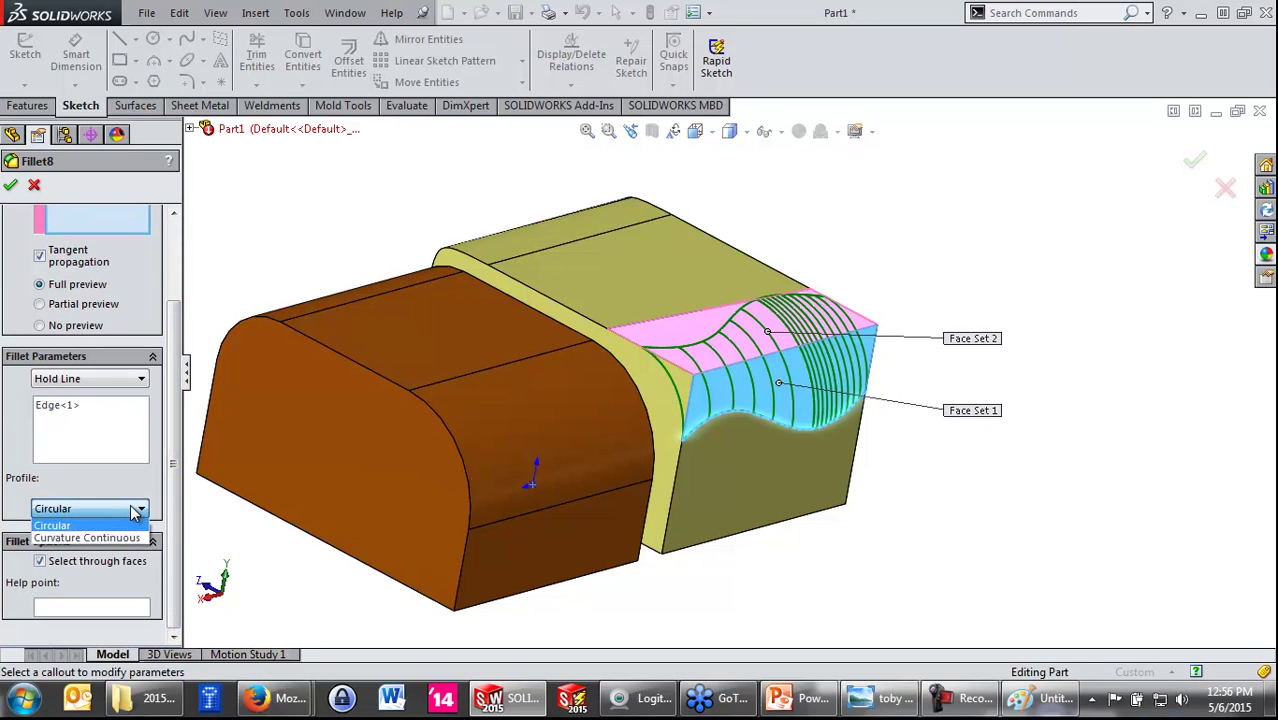
{"action": "left_click", "coordinate": [88, 420]}
{"action": "left_click", "coordinate": [86, 422]}
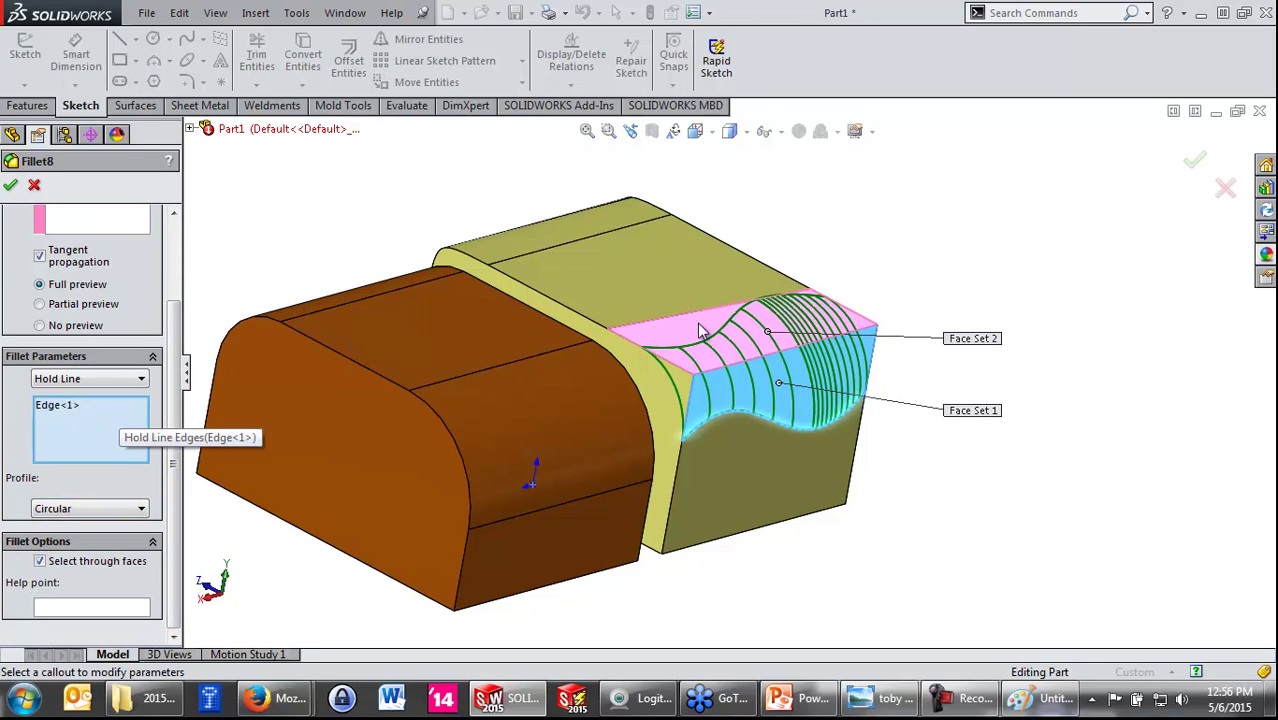
{"action": "left_click", "coordinate": [678, 327]}
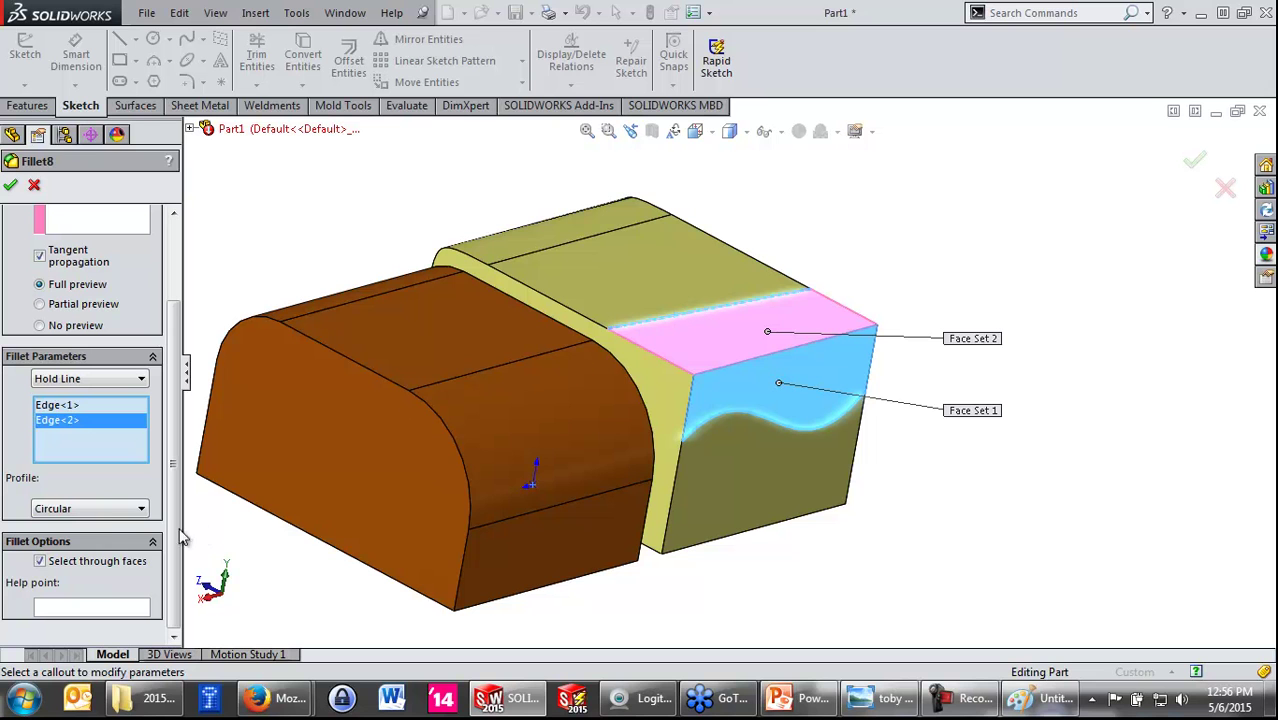
{"action": "left_click", "coordinate": [104, 512]}
{"action": "left_click", "coordinate": [97, 539]}
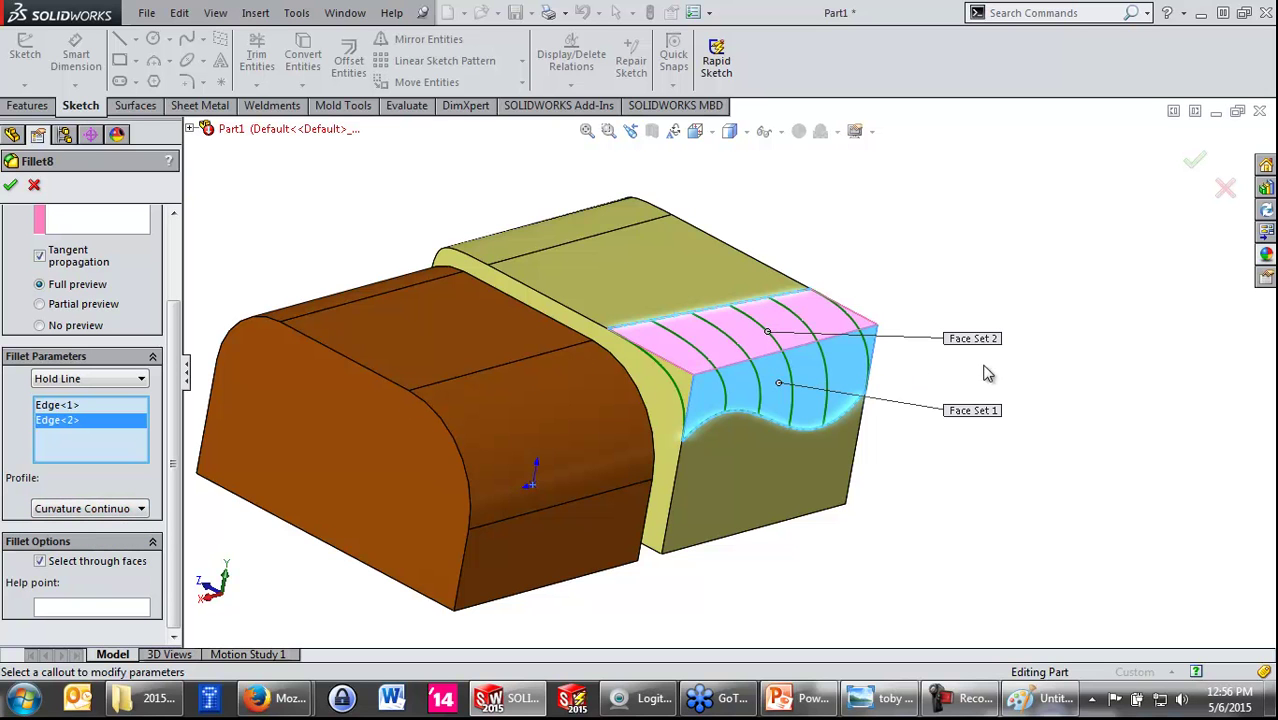
{"action": "left_click", "coordinate": [1198, 163]}
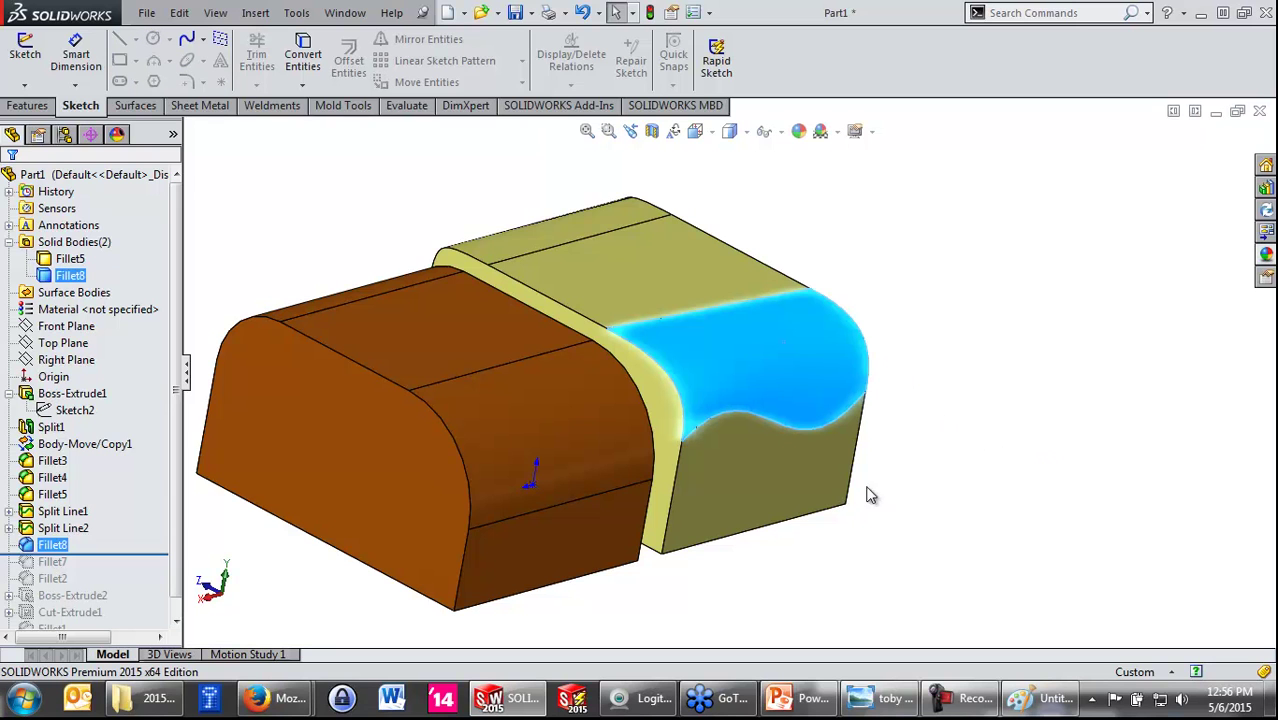
{"action": "key", "text": "Escape"}
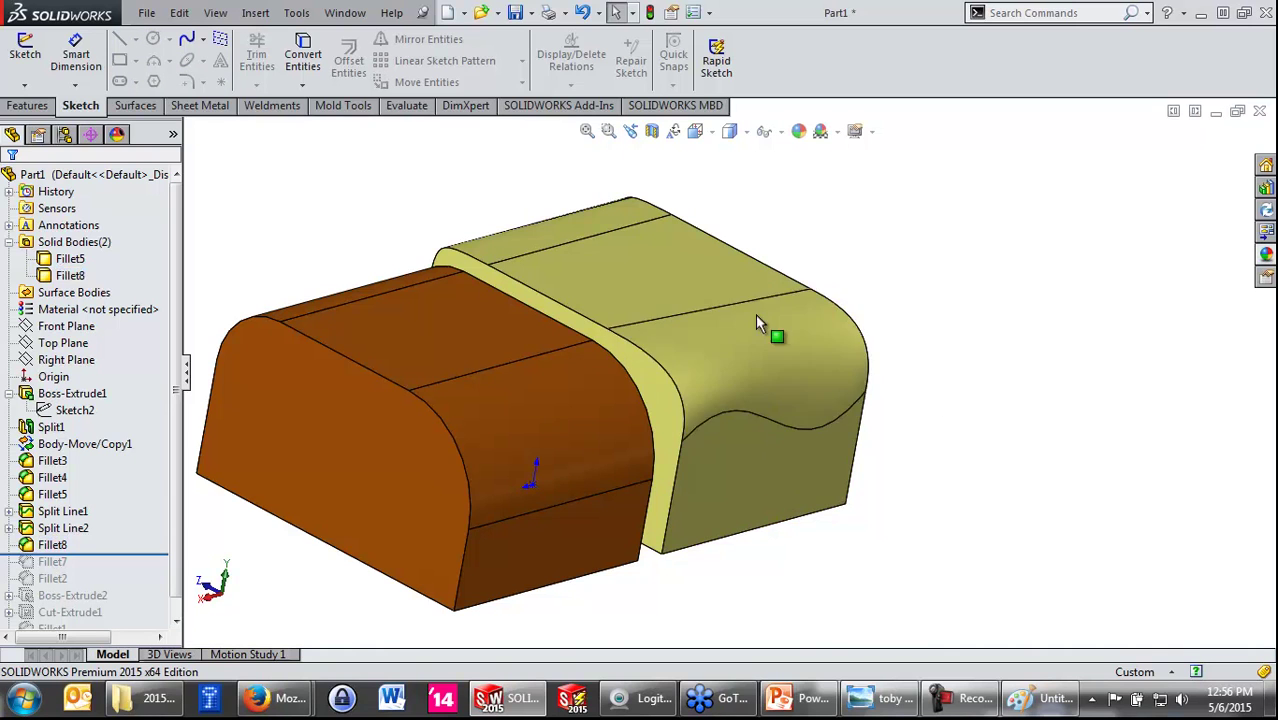
{"action": "left_click", "coordinate": [668, 322]}
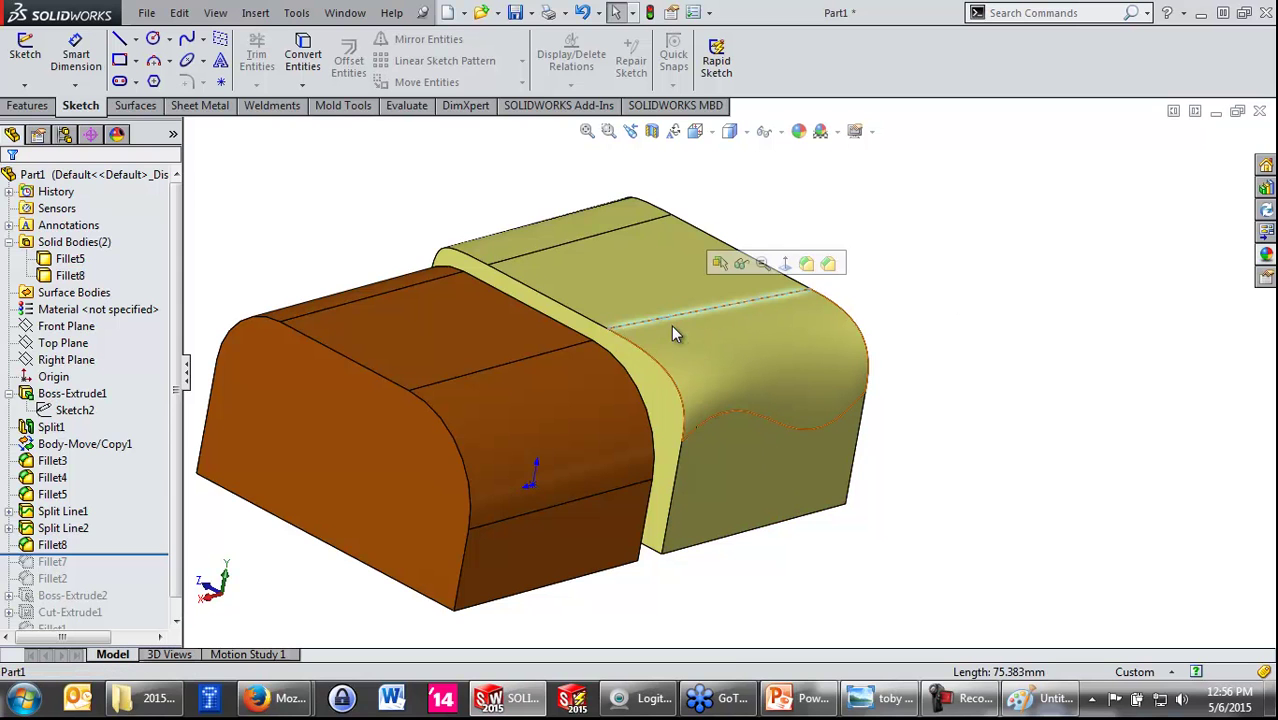
{"action": "left_click", "coordinate": [736, 415]}
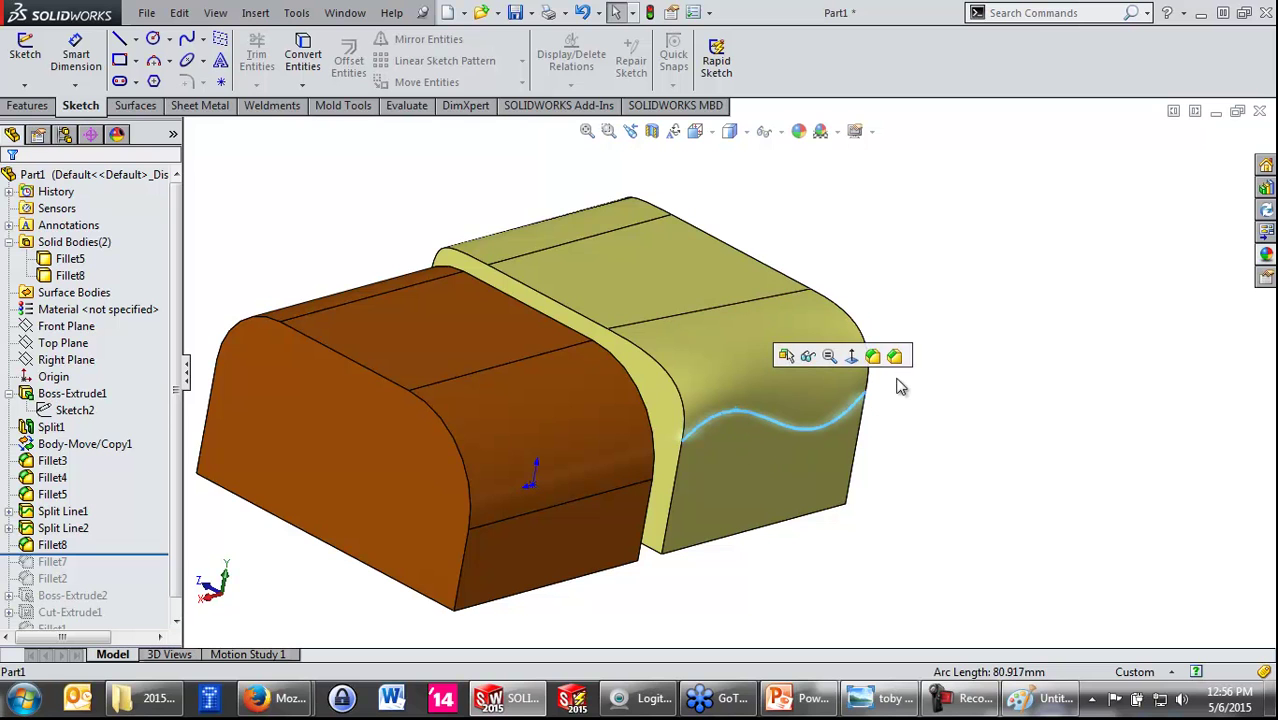
{"action": "left_click", "coordinate": [693, 350]}
{"action": "mouse_move", "coordinate": [707, 397]}
{"action": "middle_mouse_down"}
{"action": "mouse_move", "coordinate": [750, 374]}
{"action": "mouse_move", "coordinate": [698, 426]}
{"action": "mouse_move", "coordinate": [712, 428]}
{"action": "middle_mouse_up"}
{"action": "left_click", "coordinate": [1015, 425]}
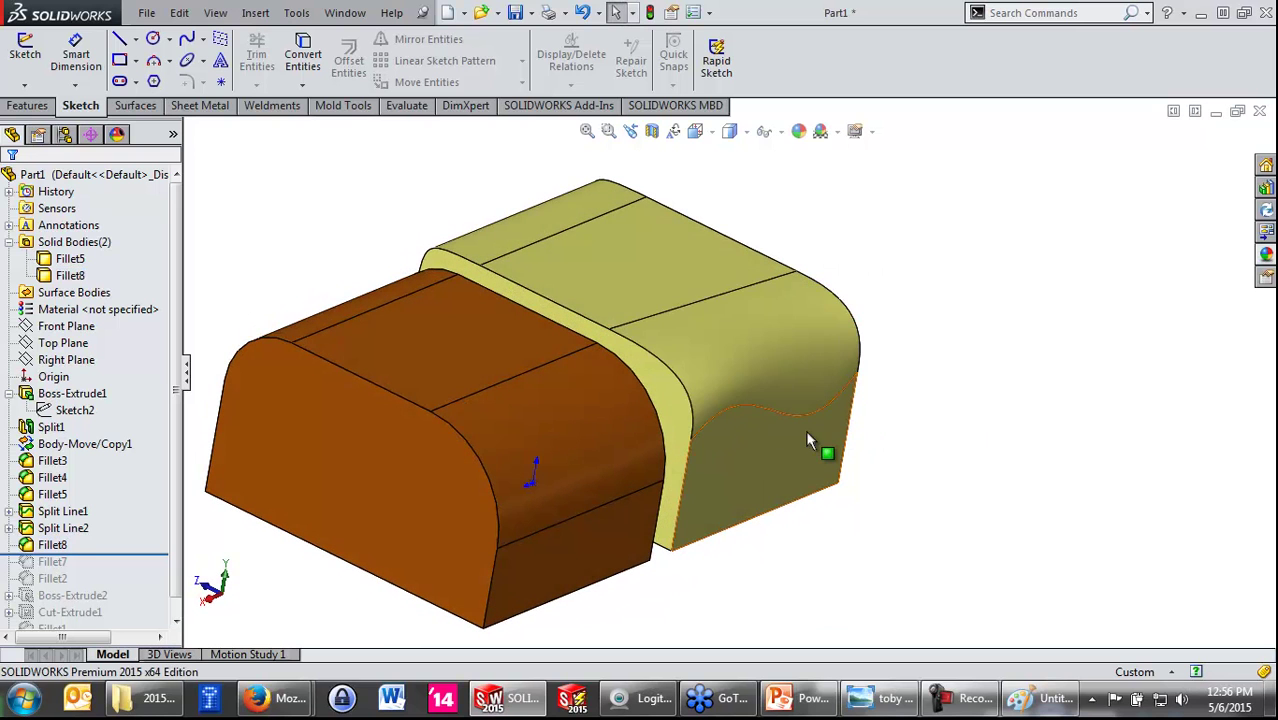
{"action": "left_click", "coordinate": [758, 347]}
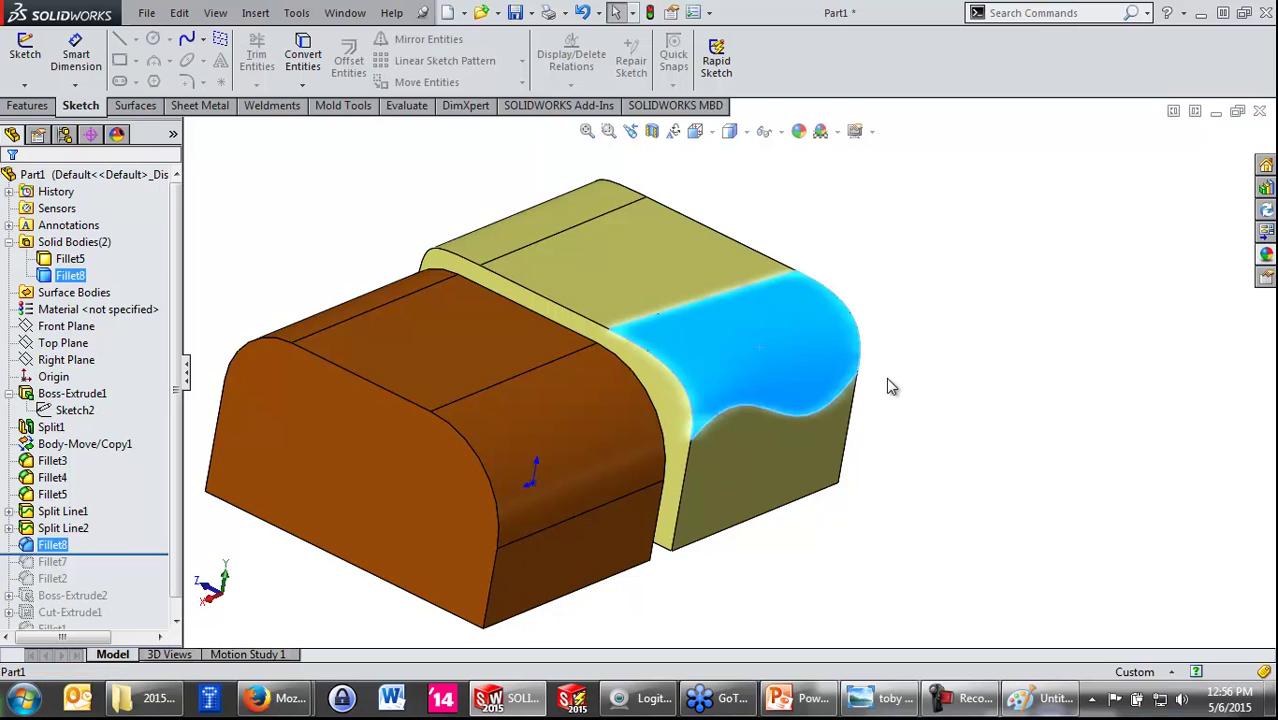
{"action": "left_click", "coordinate": [962, 360]}
{"action": "left_click", "coordinate": [59, 546]}
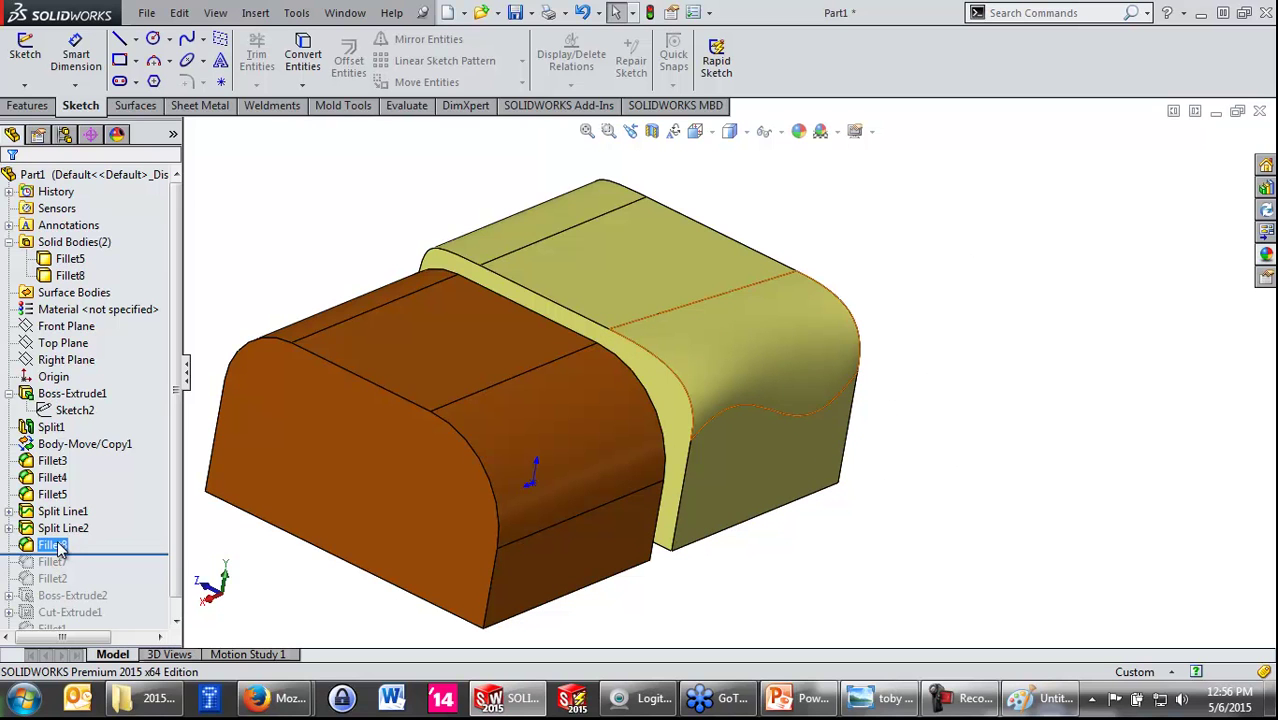
{"action": "left_click", "coordinate": [862, 531]}
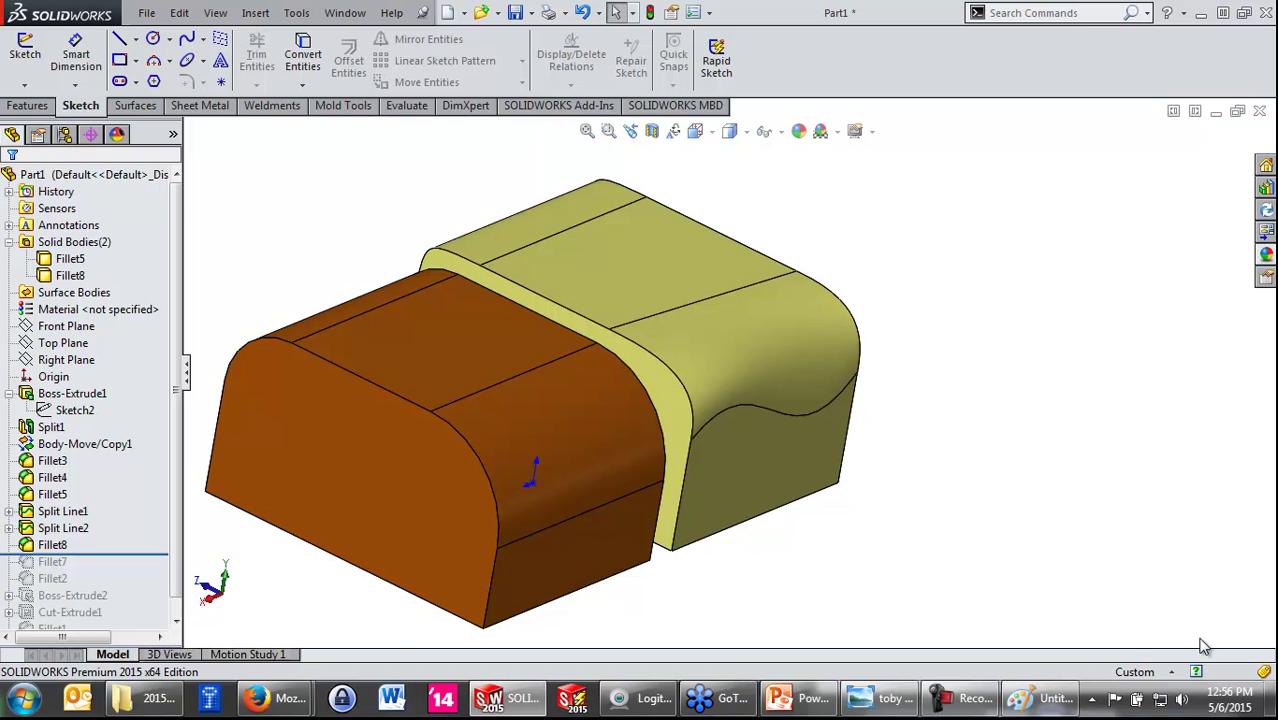
{"action": "double_click", "coordinate": [890, 15]}
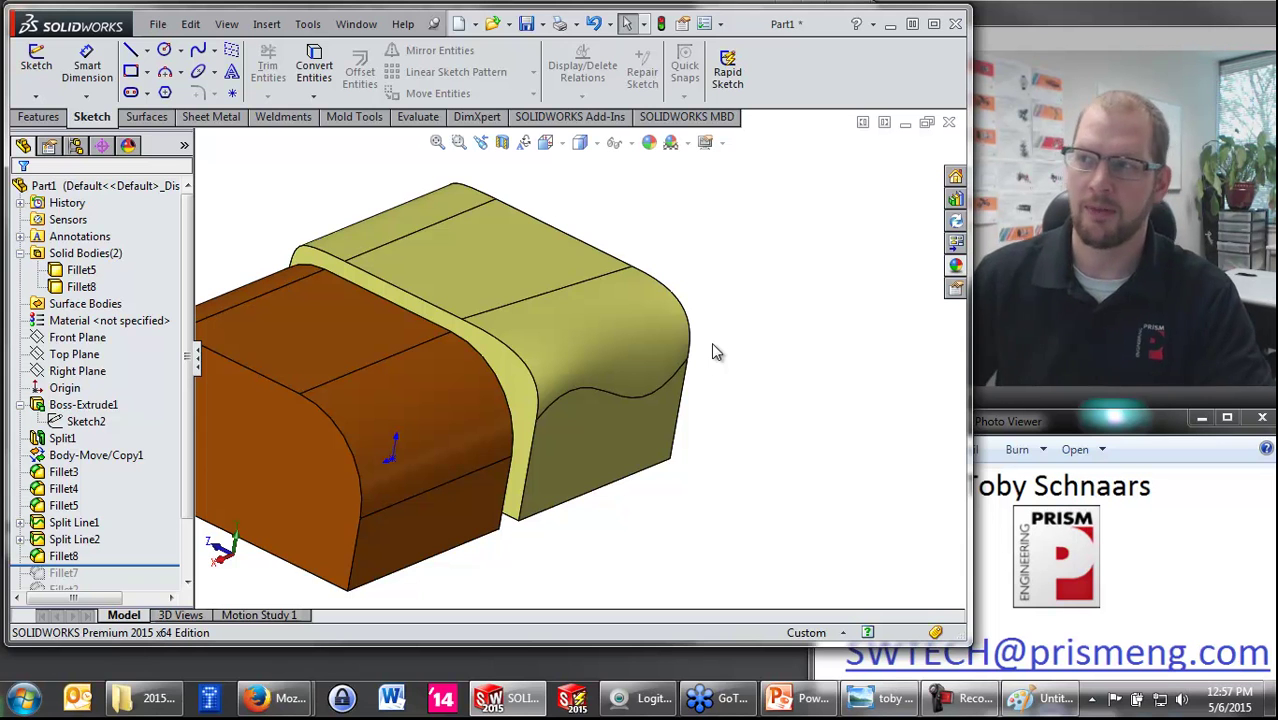
{"action": "double_click", "coordinate": [810, 33]}
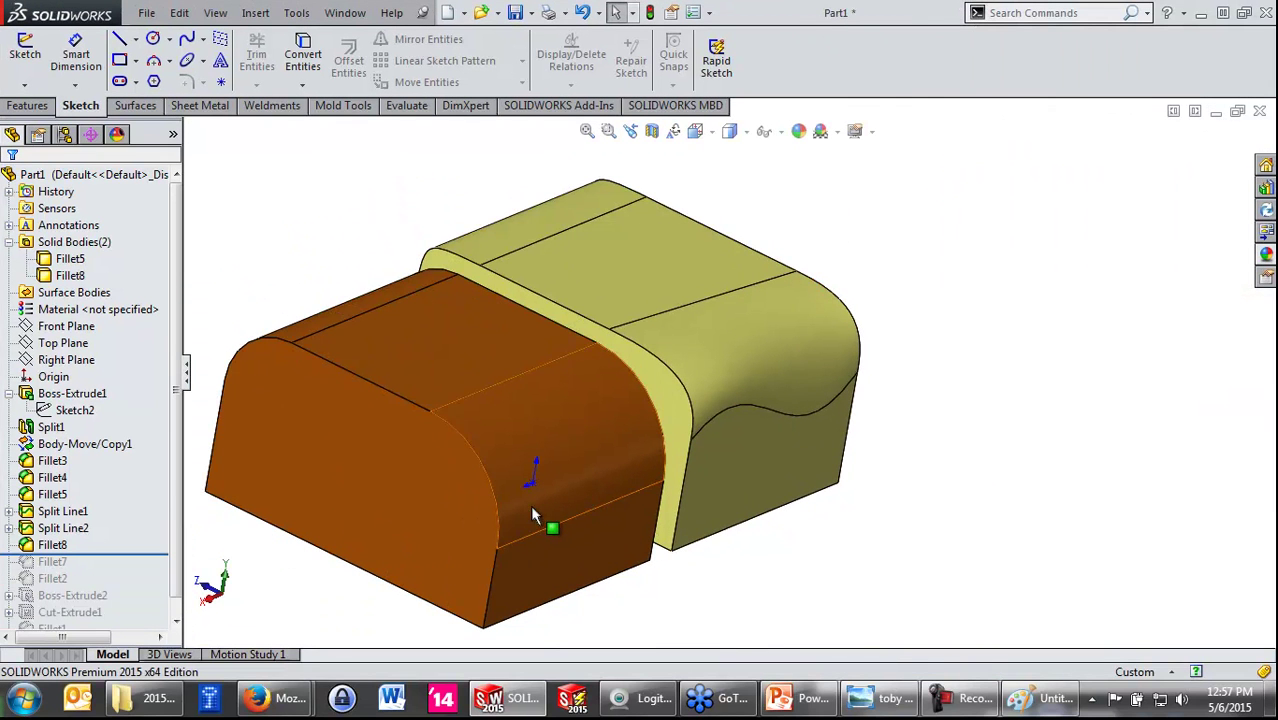
Step: Inspect the yellow block's fillet face and edges from several angles, then show the Features tools
{"action": "left_click", "coordinate": [519, 247]}
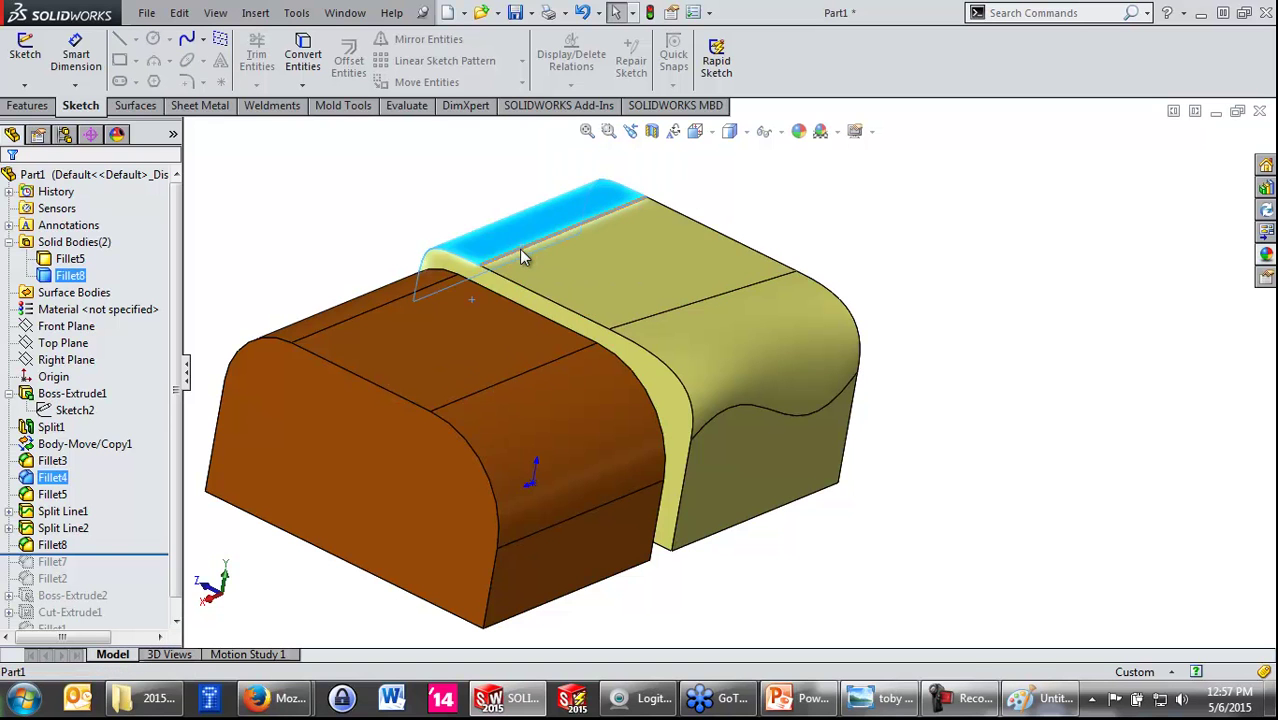
{"action": "middle_click_drag", "start_coordinate": [408, 240], "coordinate": [418, 296]}
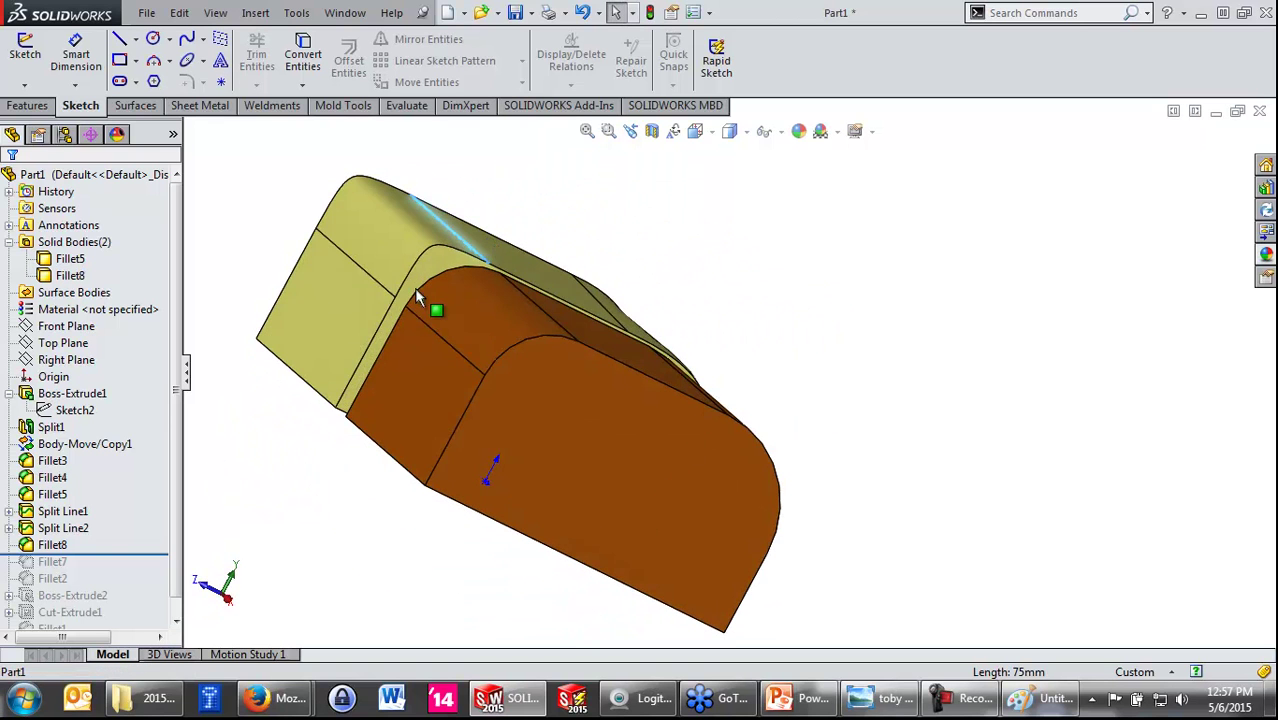
{"action": "left_click", "coordinate": [381, 285]}
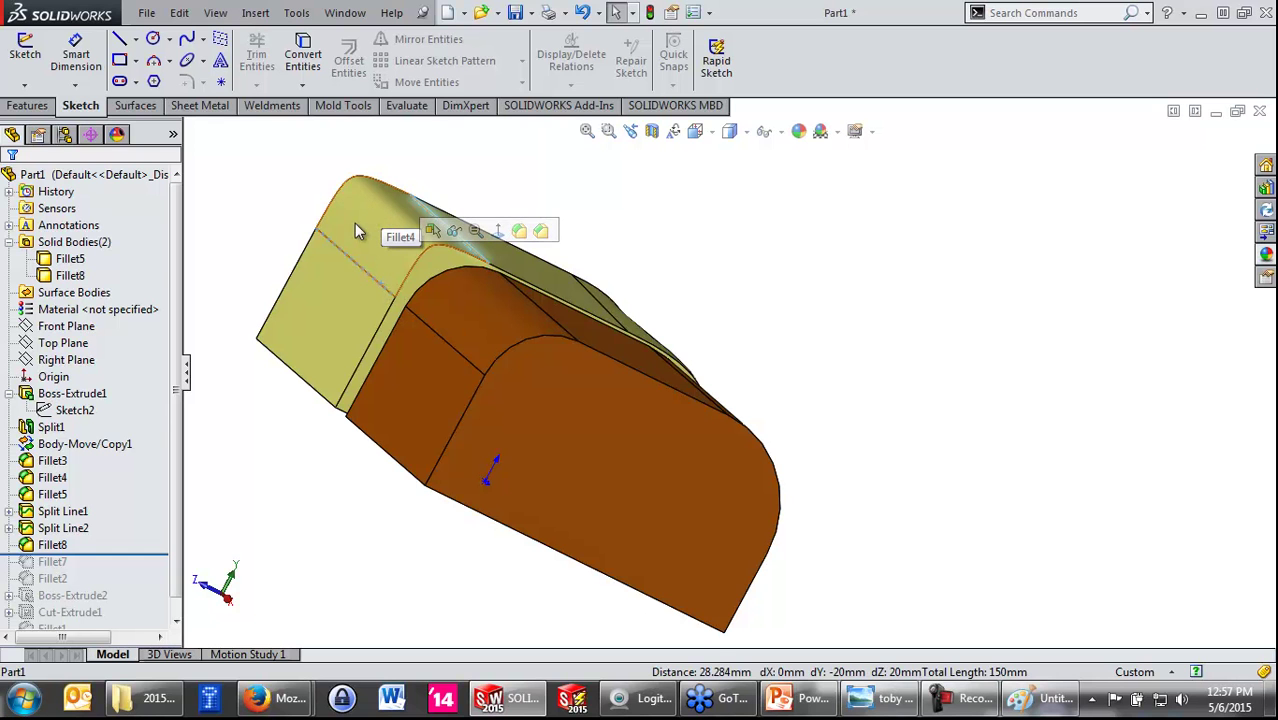
{"action": "mouse_move", "coordinate": [753, 340]}
{"action": "middle_mouse_down"}
{"action": "mouse_move", "coordinate": [725, 361]}
{"action": "mouse_move", "coordinate": [633, 348]}
{"action": "middle_mouse_up"}
{"action": "left_click", "coordinate": [812, 558]}
{"action": "scroll", "coordinate": [812, 558], "scroll_direction": "down", "scroll_amount": 1}
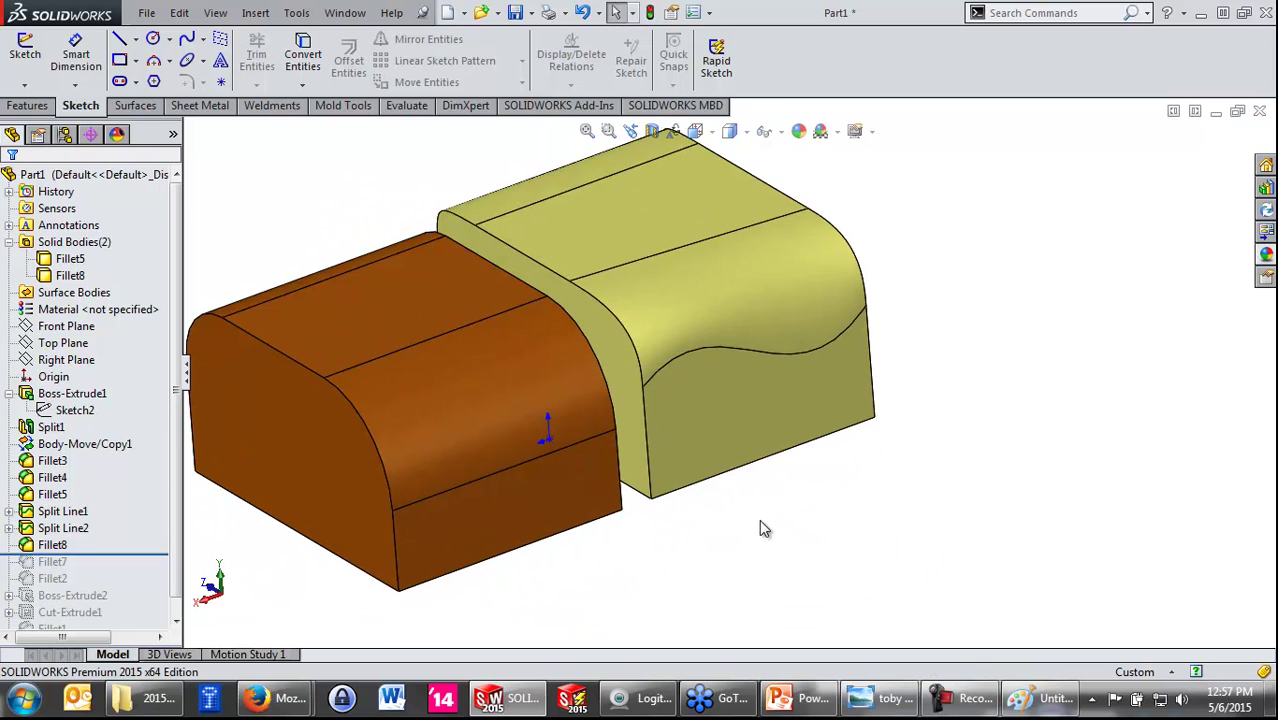
{"action": "scroll", "coordinate": [759, 525], "scroll_direction": "down", "scroll_amount": 2}
{"action": "scroll", "coordinate": [590, 525], "scroll_direction": "up", "scroll_amount": 1}
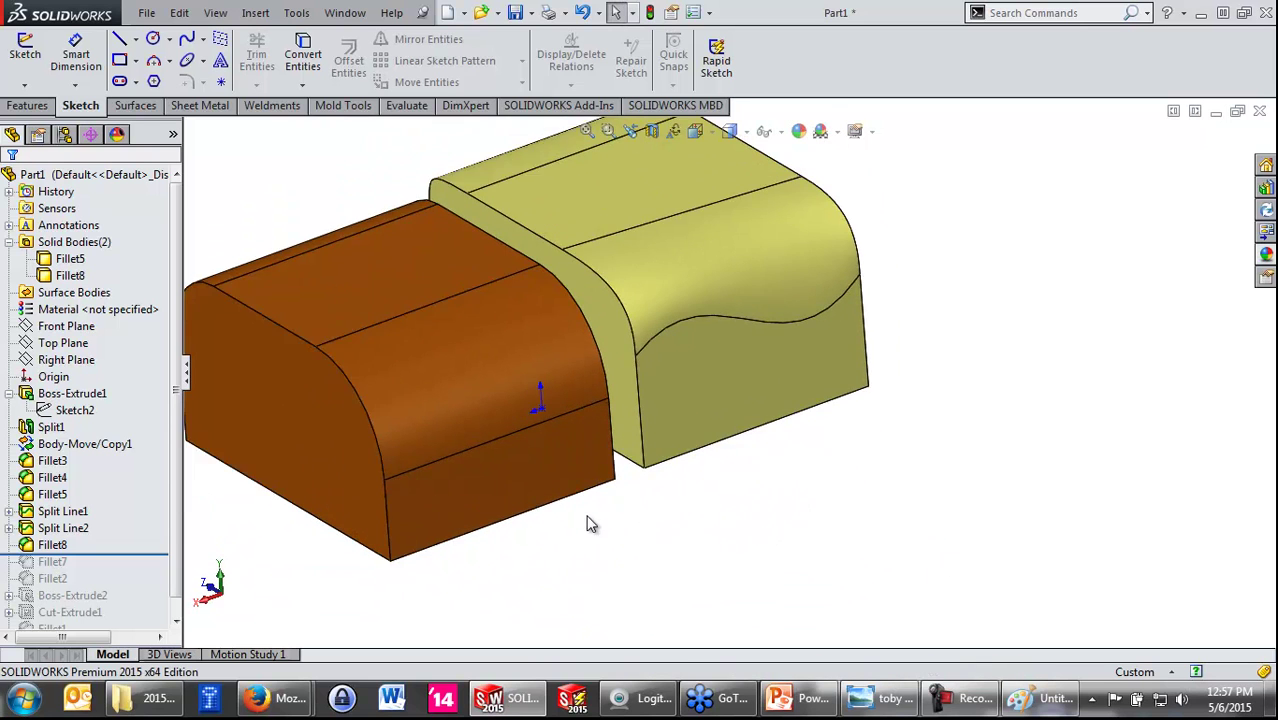
{"action": "scroll", "coordinate": [590, 525], "scroll_direction": "up", "scroll_amount": 2}
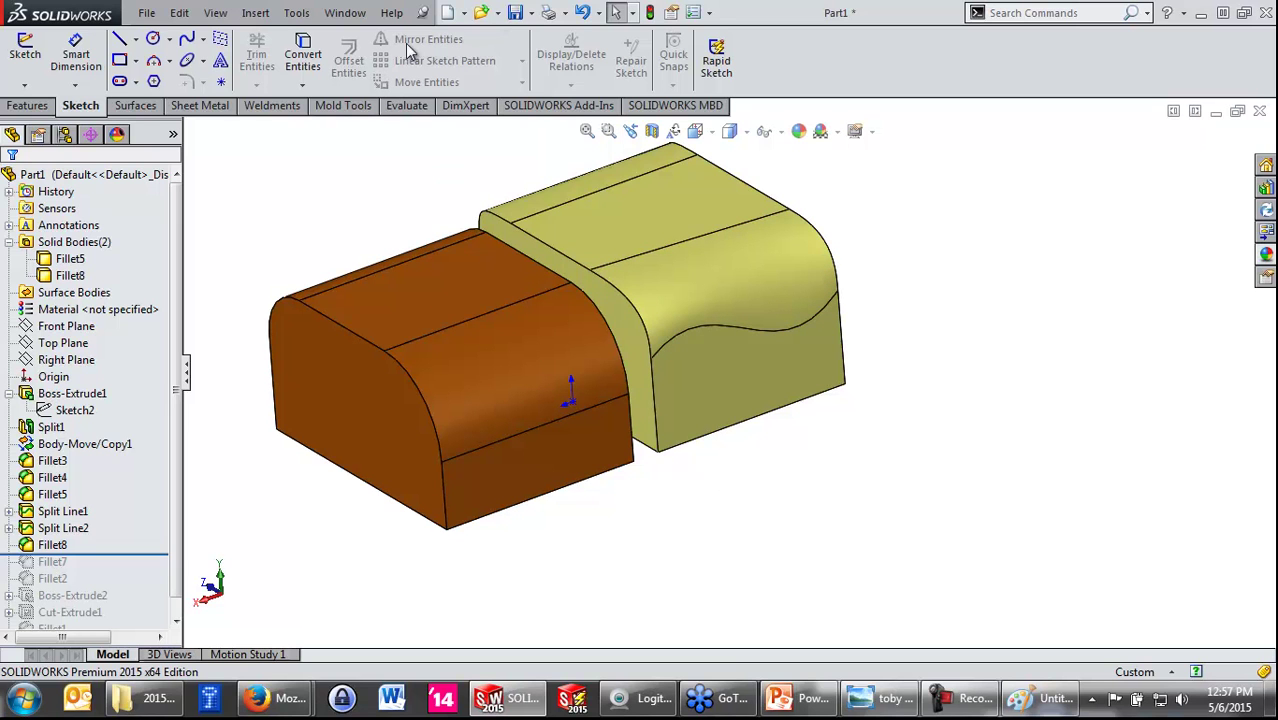
{"action": "left_click", "coordinate": [32, 107]}
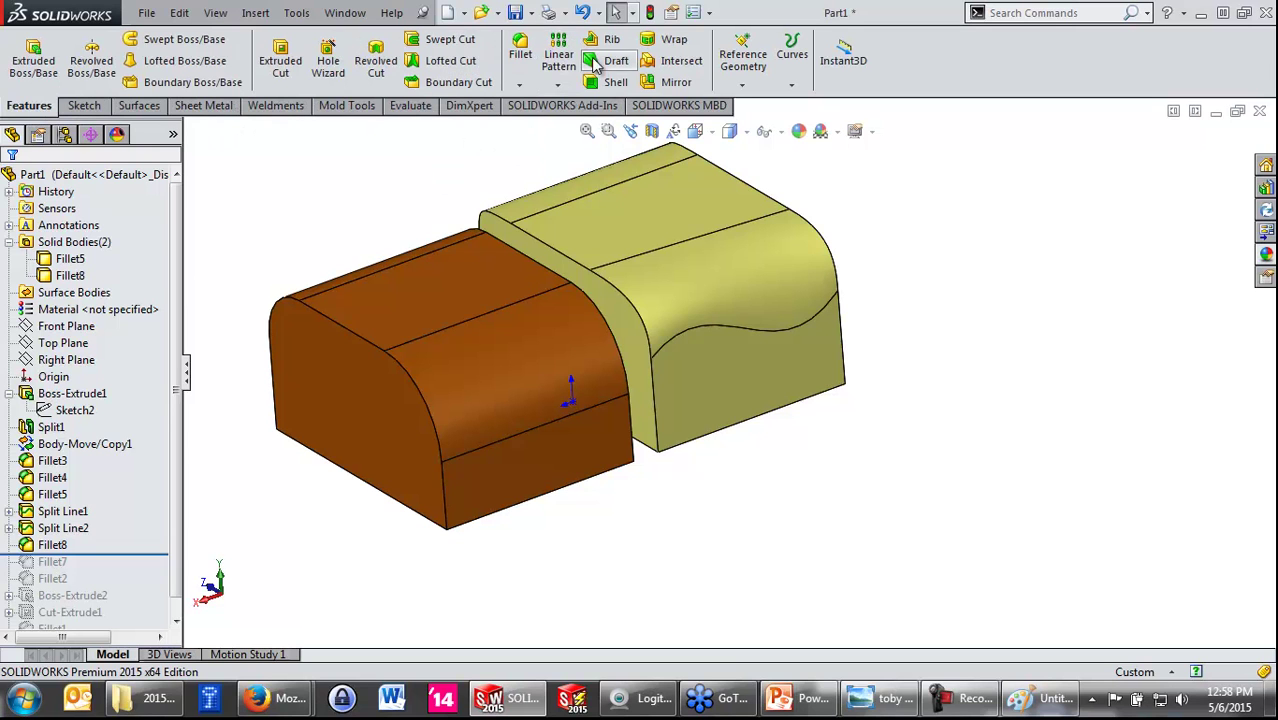
Step: Start a Variable Size Fillet on the yellow body's bottom edge
{"action": "left_click", "coordinate": [521, 50]}
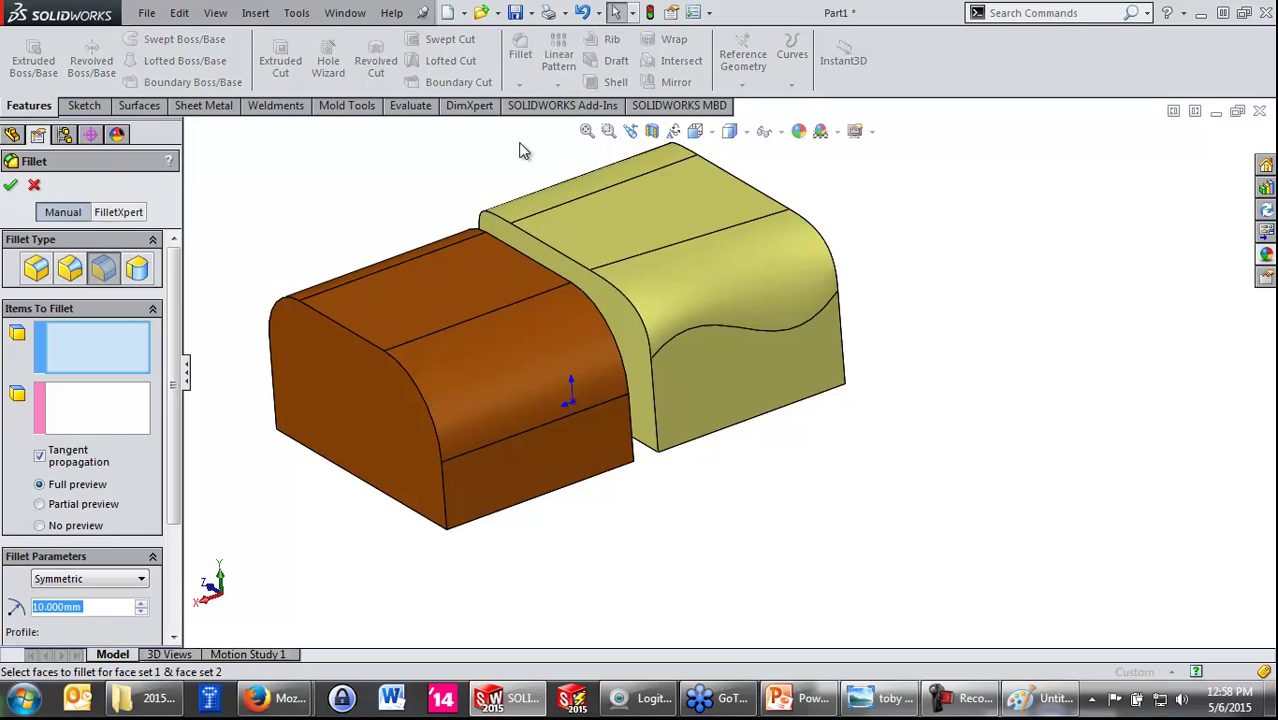
{"action": "left_click", "coordinate": [72, 276]}
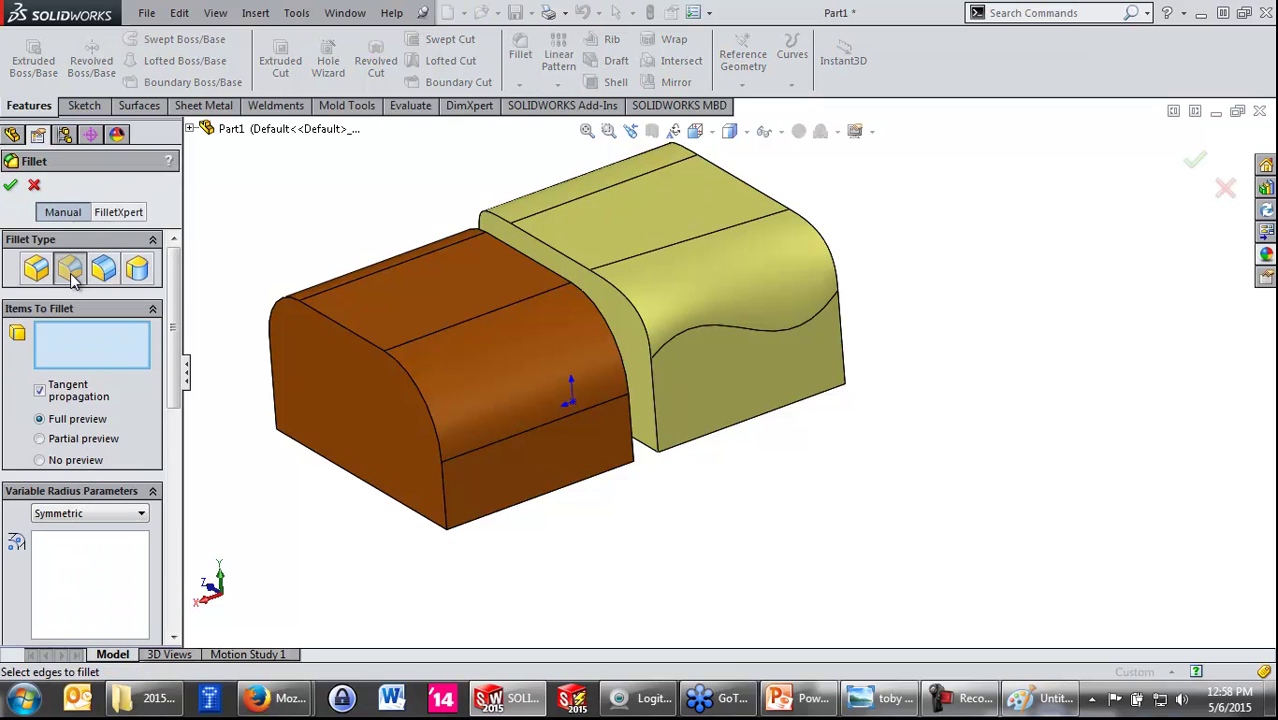
{"action": "left_click", "coordinate": [697, 438]}
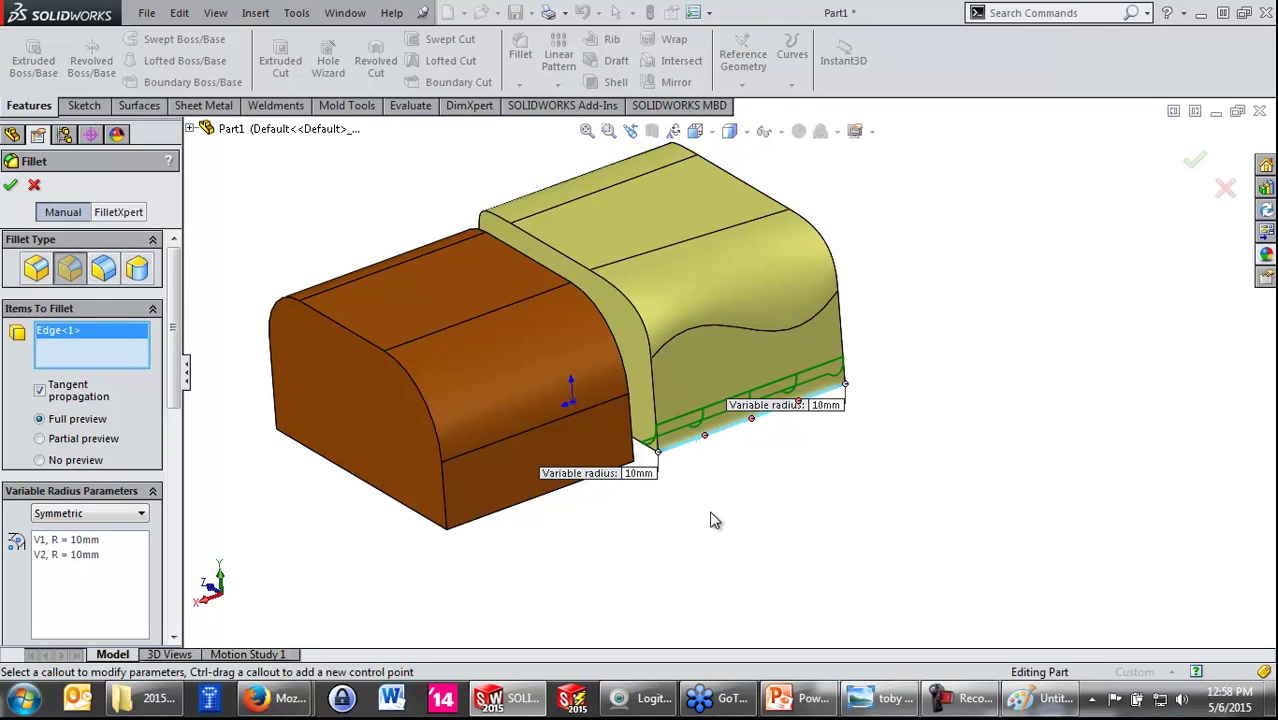
{"action": "middle_click_drag", "start_coordinate": [713, 519], "coordinate": [689, 420]}
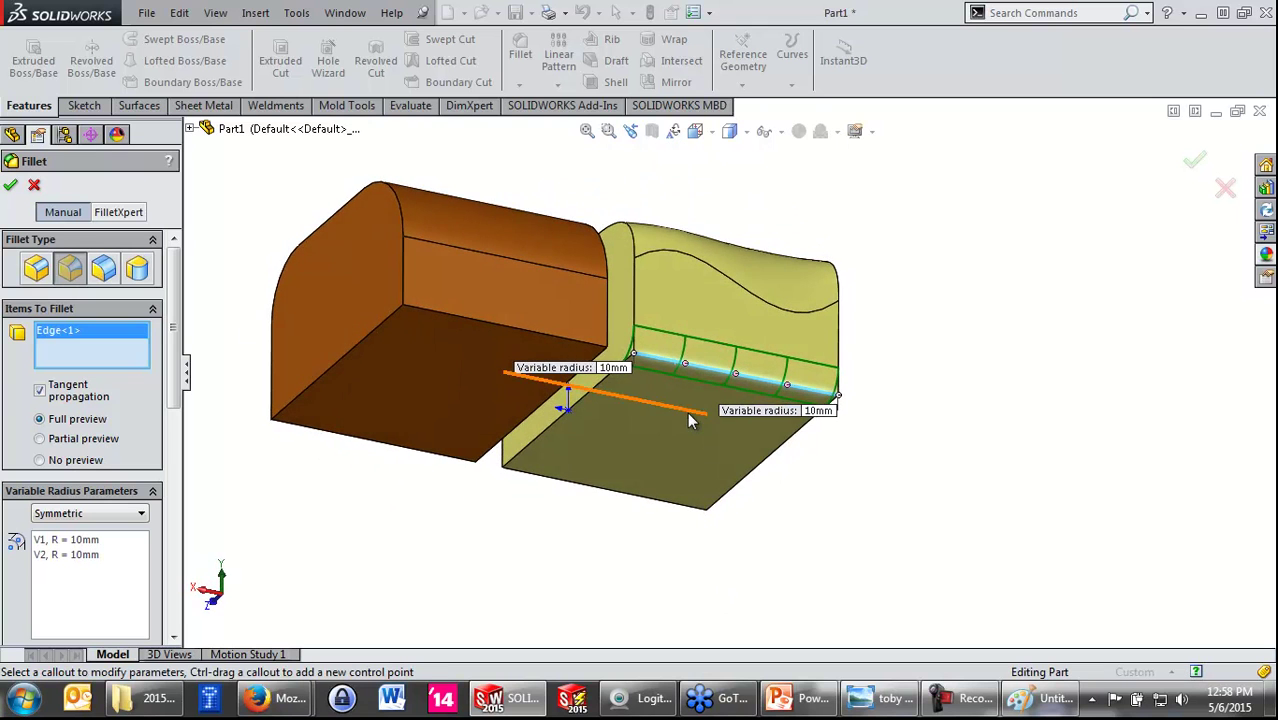
{"action": "scroll", "coordinate": [689, 420], "scroll_direction": "down", "scroll_amount": 3}
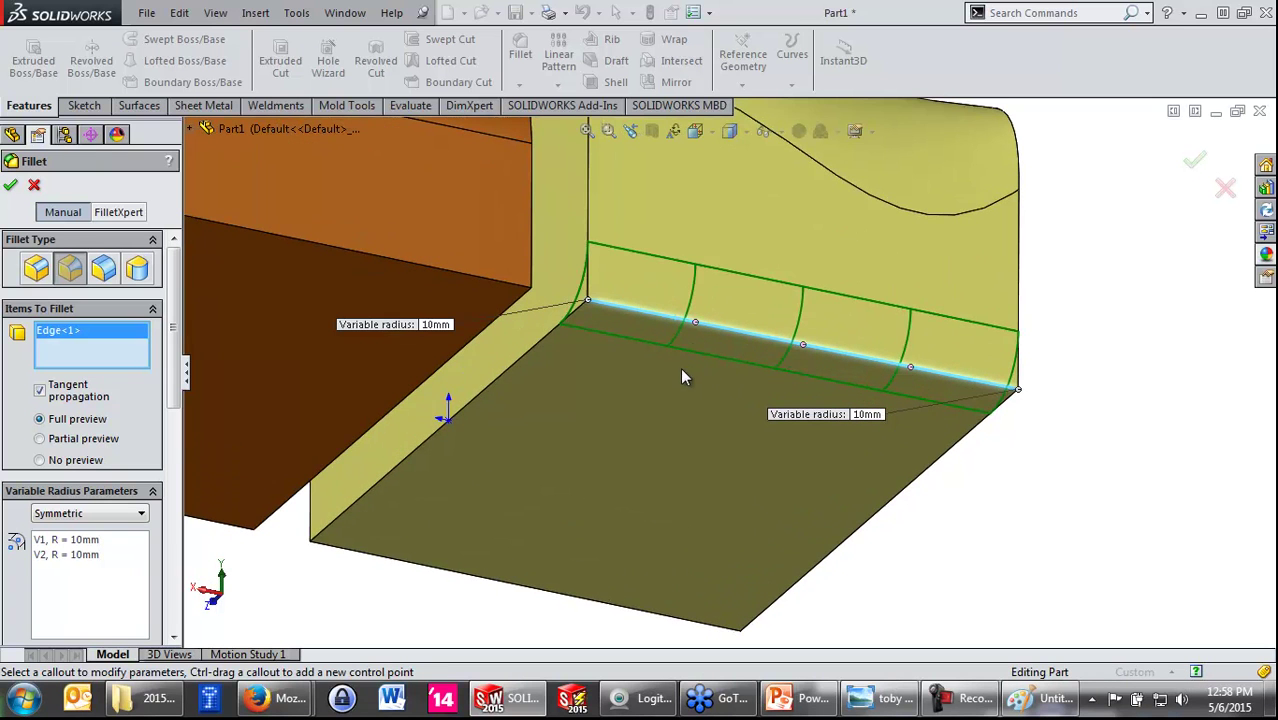
Step: Set the fillet's end radii to 5mm and 15mm
{"action": "left_click", "coordinate": [445, 327]}
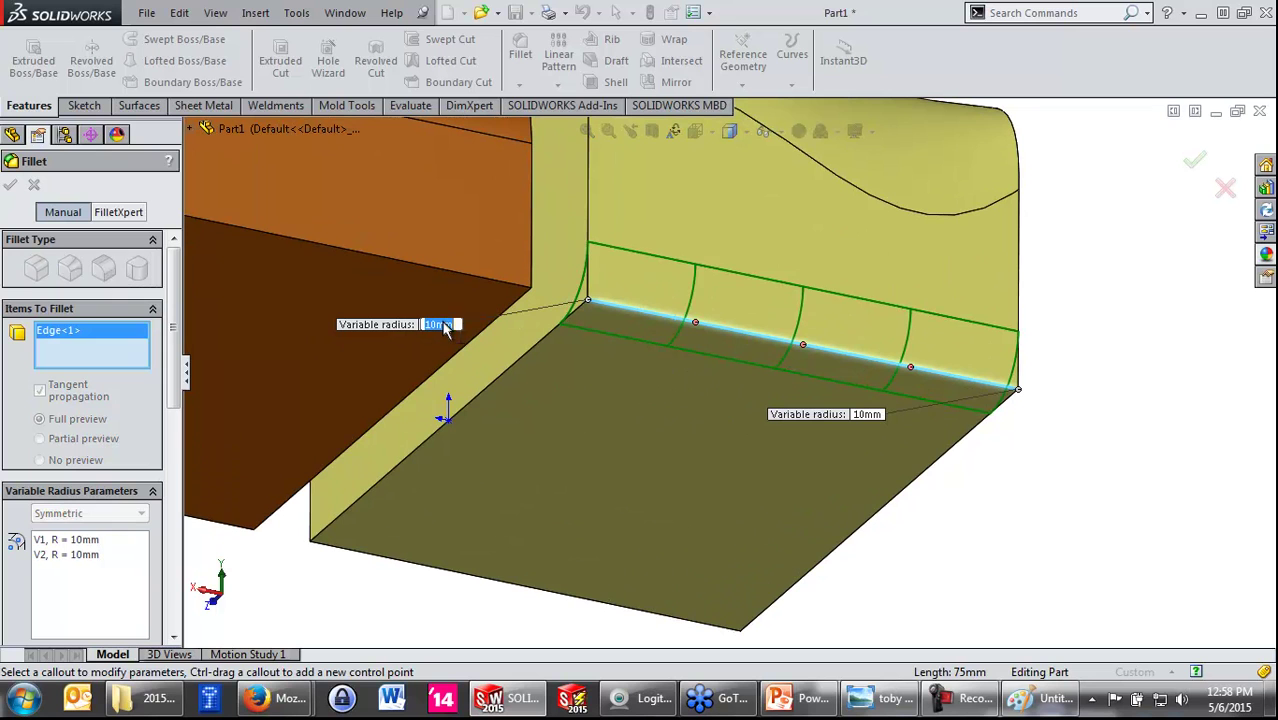
{"action": "type", "text": "5"}
{"action": "key", "text": "Return"}
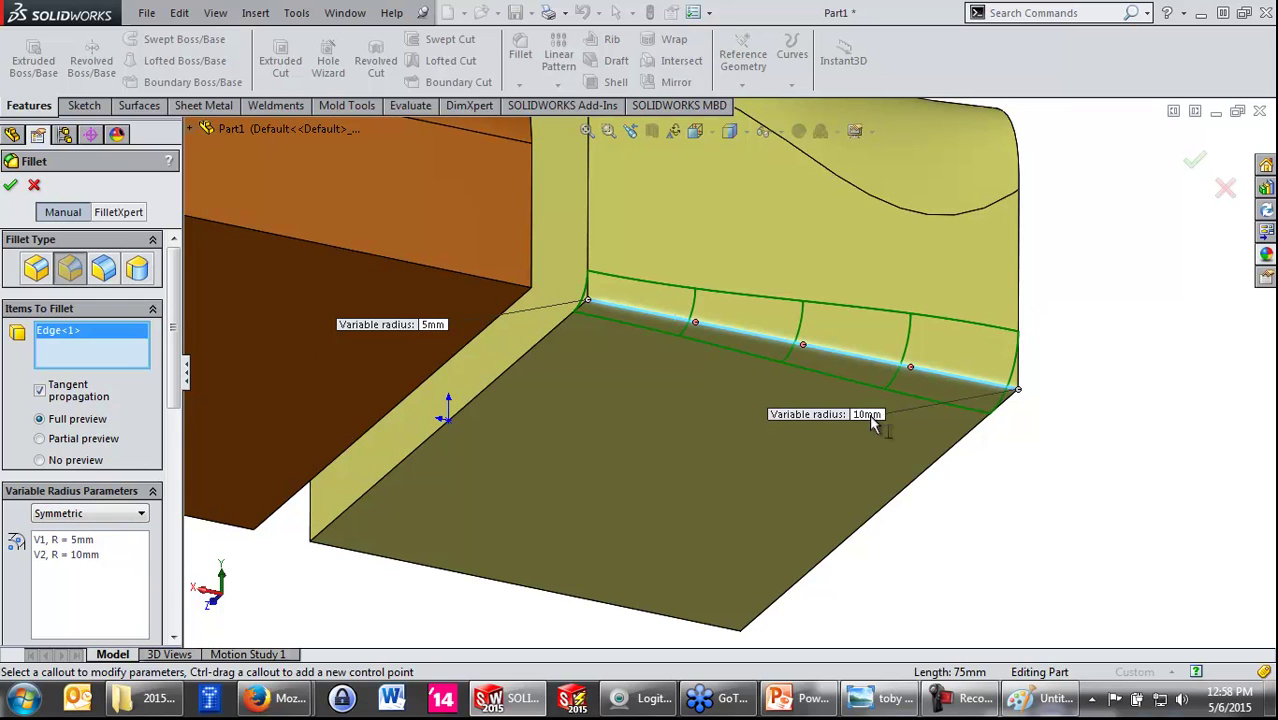
{"action": "left_click", "coordinate": [868, 415]}
{"action": "type", "text": "5"}
{"action": "key", "text": "Return"}
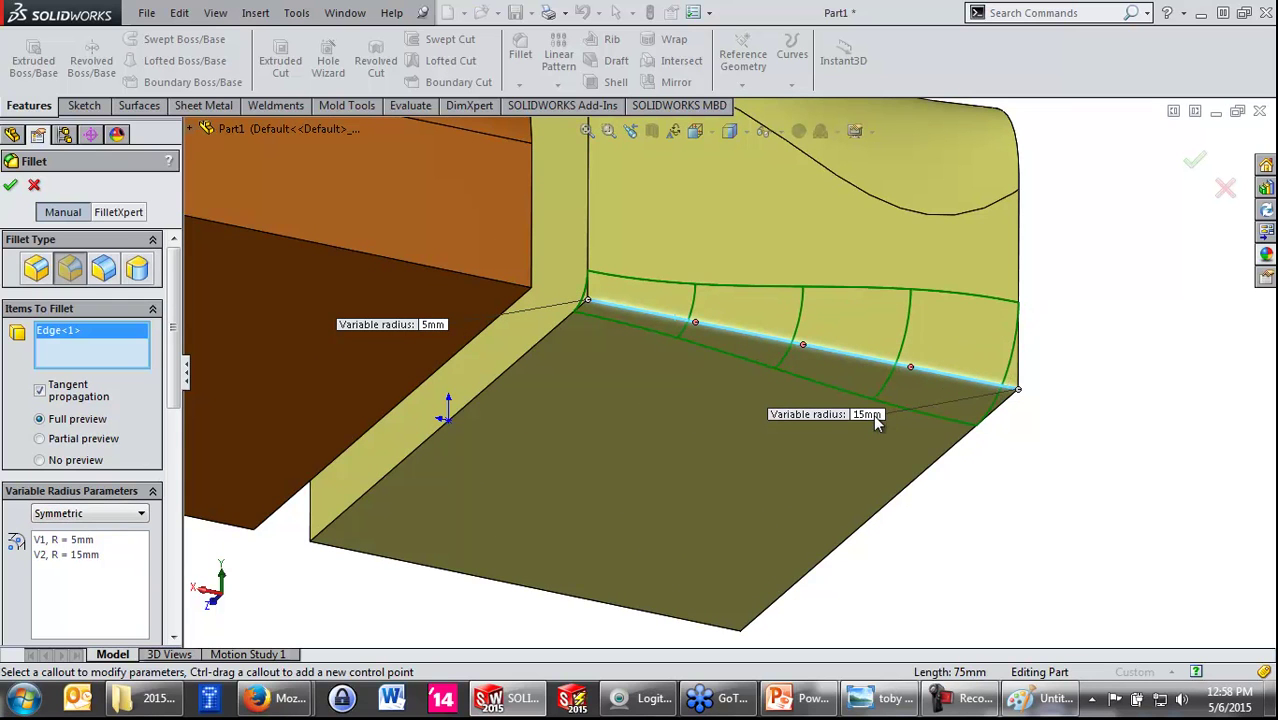
Step: Move the 5mm and 15mm radius labels clear, compare transitions, and keep Smooth transition
{"action": "mouse_move", "coordinate": [1041, 408]}
{"action": "middle_mouse_down"}
{"action": "mouse_move", "coordinate": [1015, 463]}
{"action": "mouse_move", "coordinate": [1004, 431]}
{"action": "mouse_move", "coordinate": [1013, 265]}
{"action": "mouse_move", "coordinate": [1018, 460]}
{"action": "middle_mouse_up"}
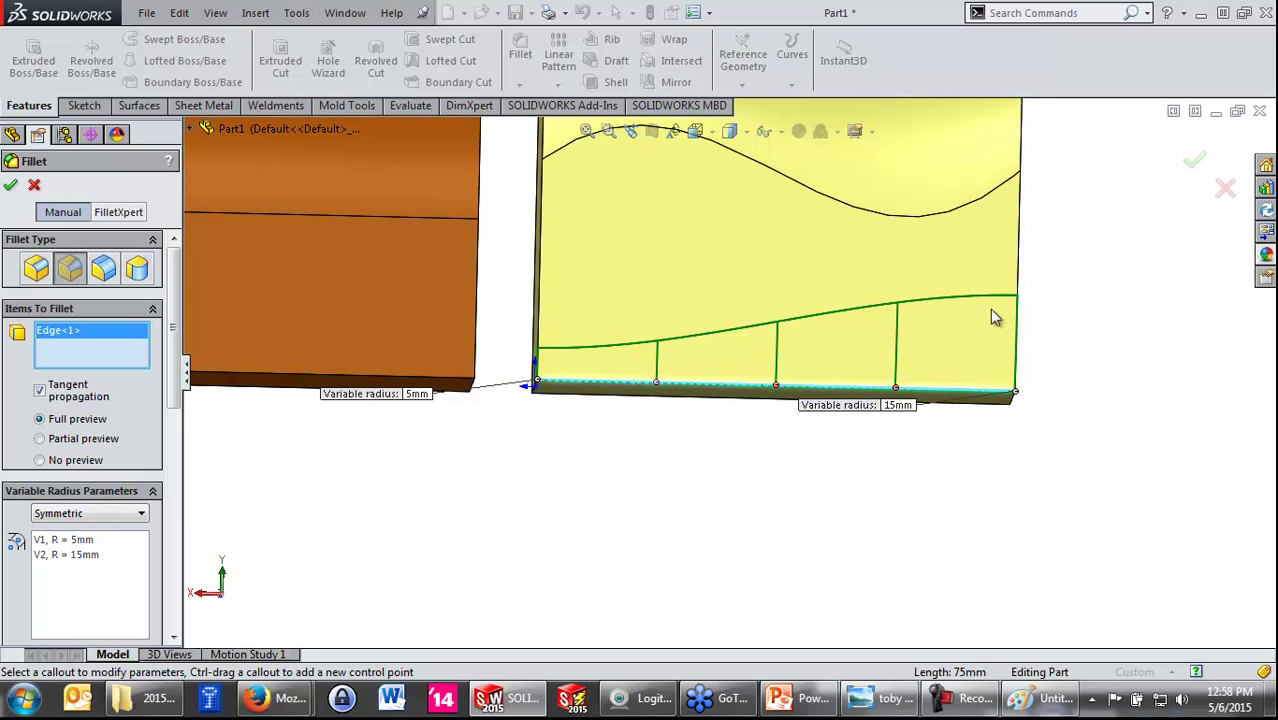
{"action": "mouse_move", "coordinate": [850, 404]}
{"action": "left_mouse_down"}
{"action": "mouse_move", "coordinate": [1090, 378]}
{"action": "mouse_move", "coordinate": [1101, 337]}
{"action": "mouse_move", "coordinate": [1121, 370]}
{"action": "left_mouse_up"}
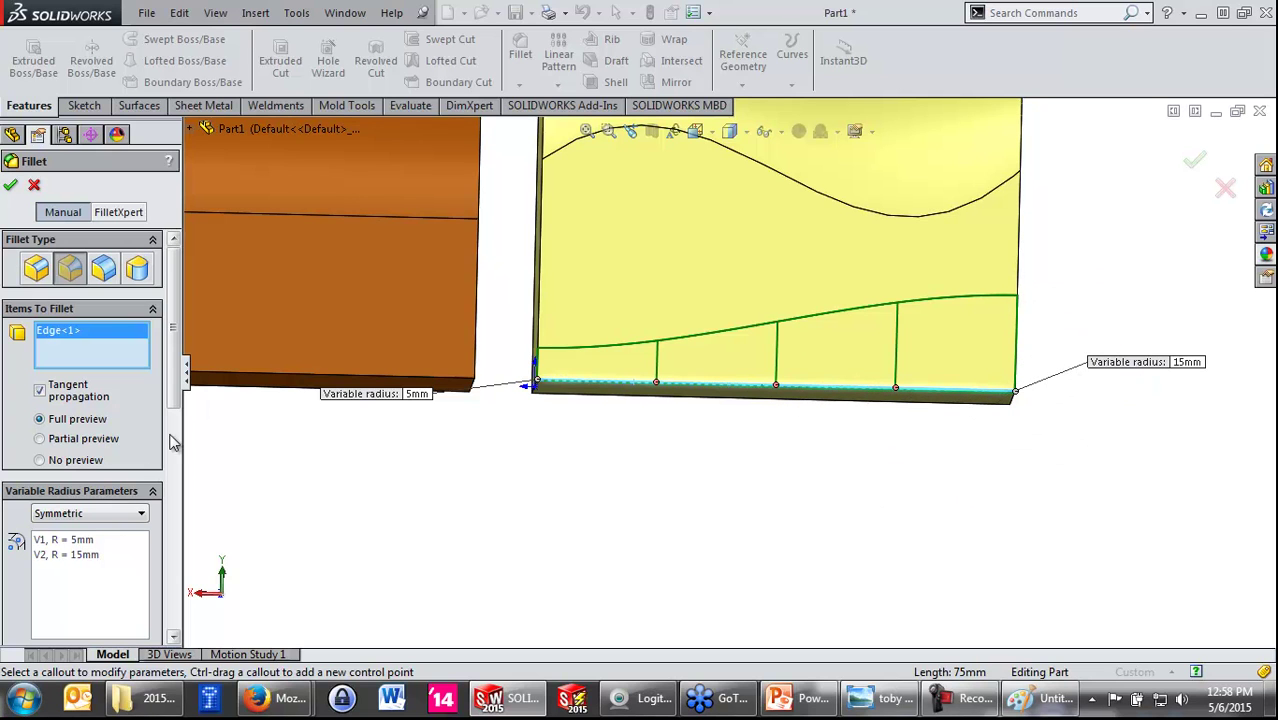
{"action": "left_click_drag", "start_coordinate": [174, 391], "coordinate": [200, 570]}
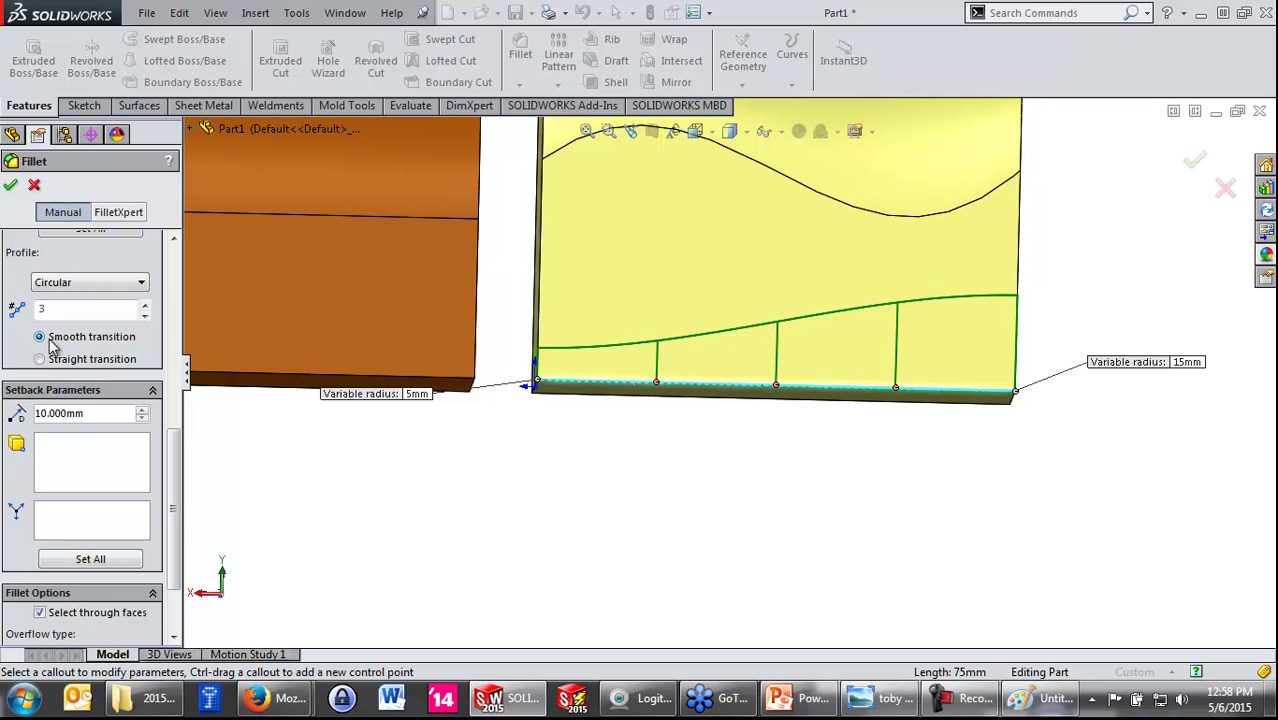
{"action": "left_click", "coordinate": [82, 364]}
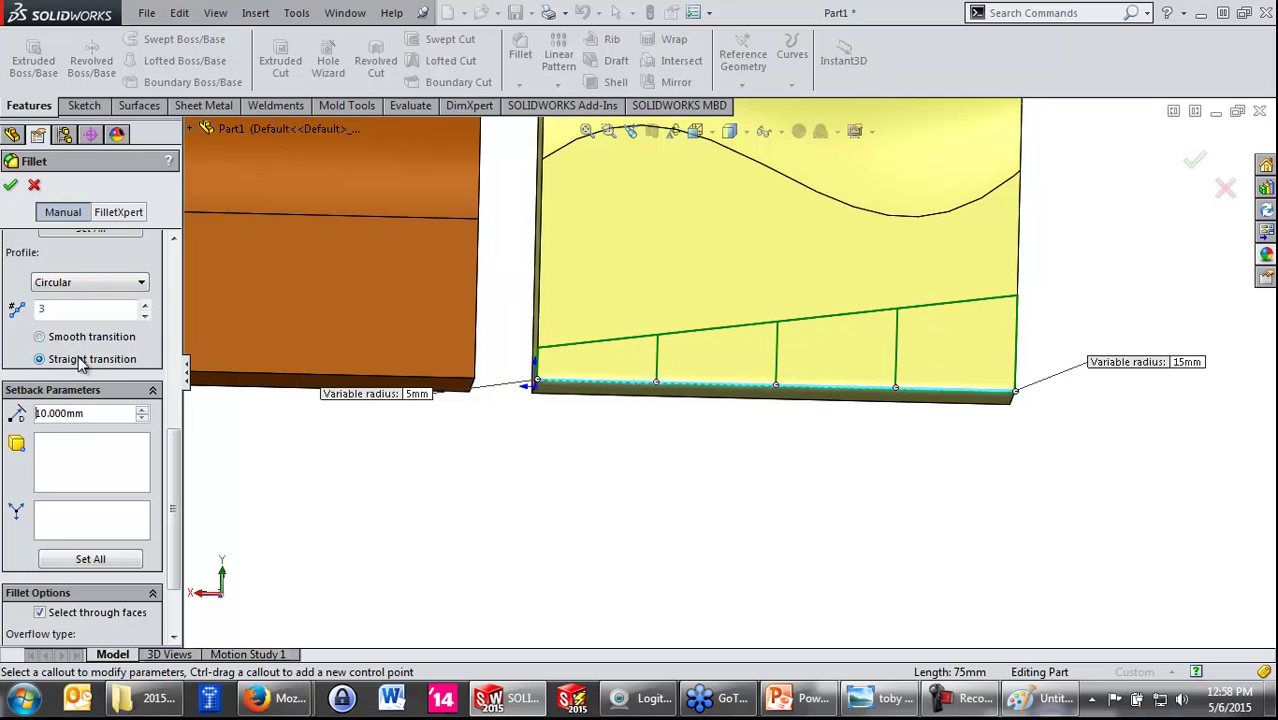
{"action": "left_click_drag", "start_coordinate": [367, 404], "coordinate": [357, 441]}
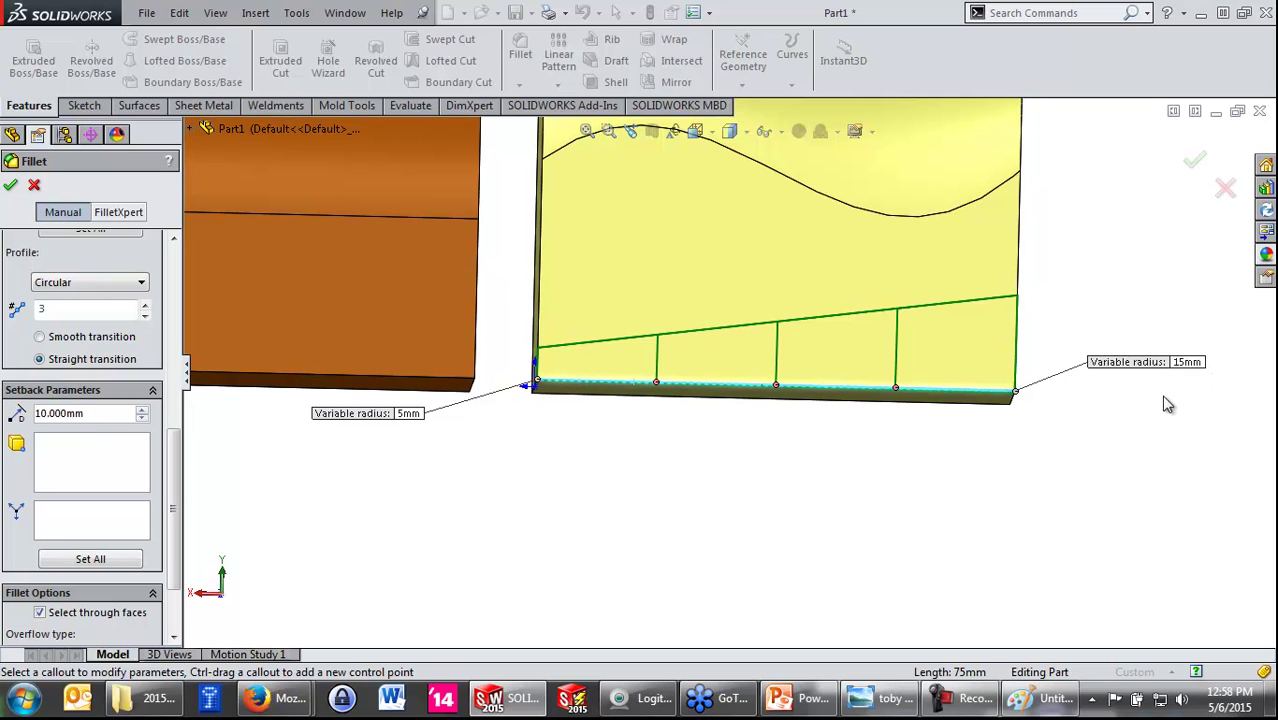
{"action": "left_click", "coordinate": [40, 337]}
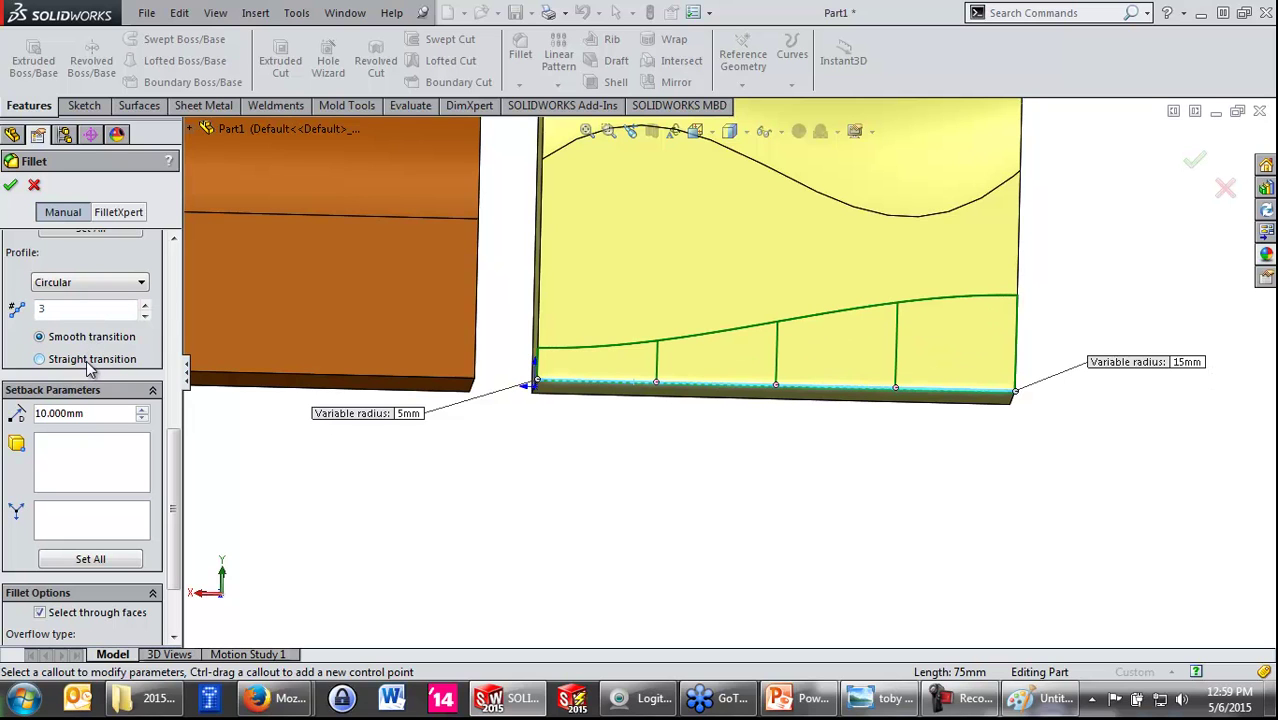
{"action": "left_click", "coordinate": [88, 360]}
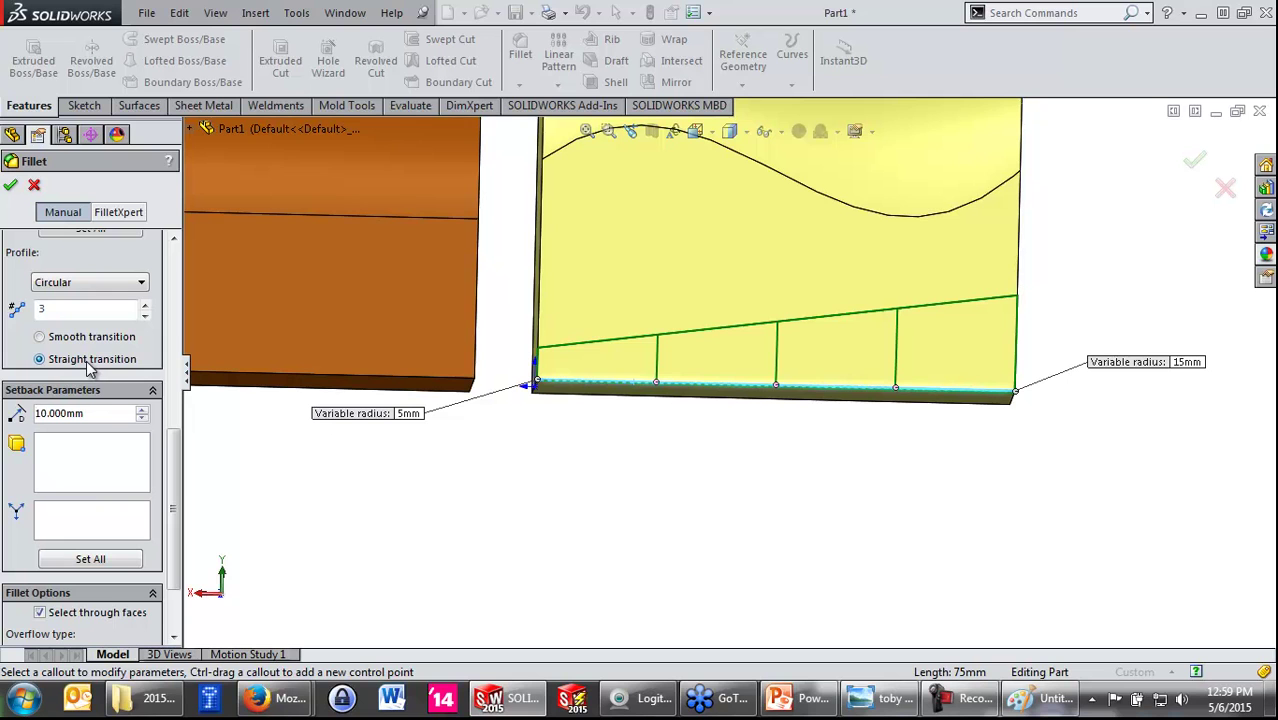
{"action": "left_click", "coordinate": [85, 339]}
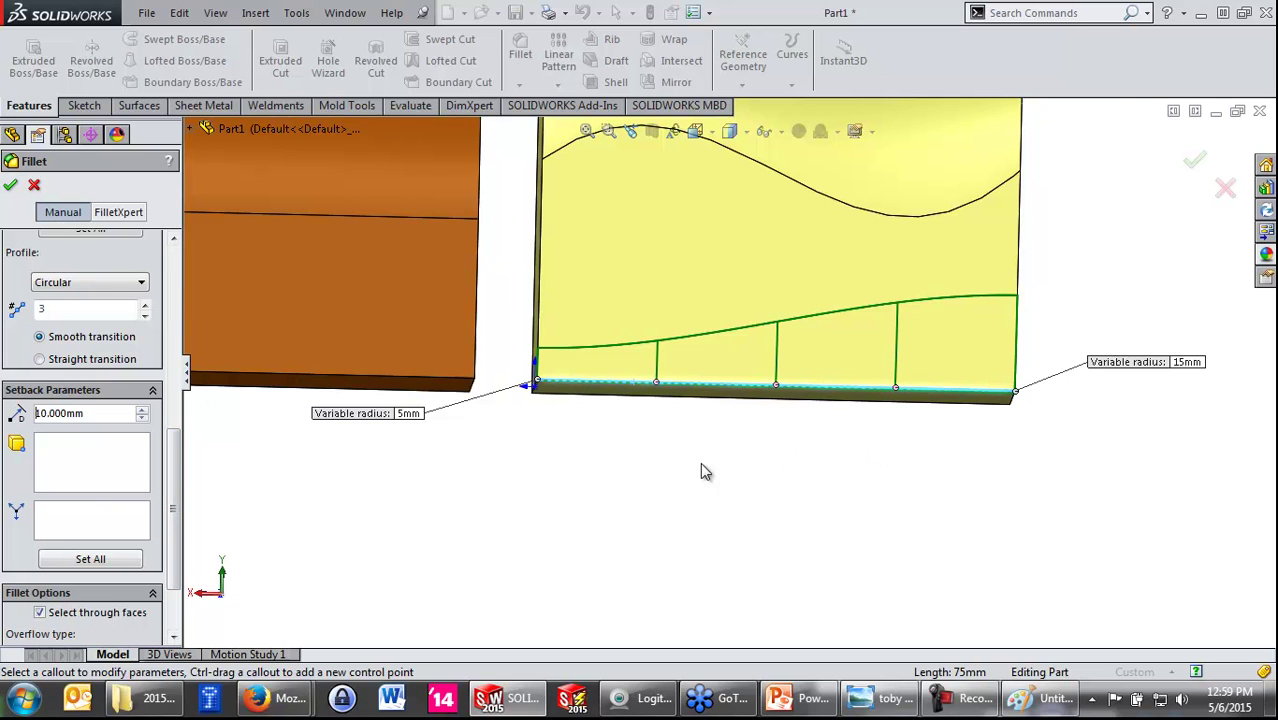
Step: Add a control point at the edge's midpoint with a 2mm radius
{"action": "middle_click_drag", "start_coordinate": [676, 472], "coordinate": [1118, 556]}
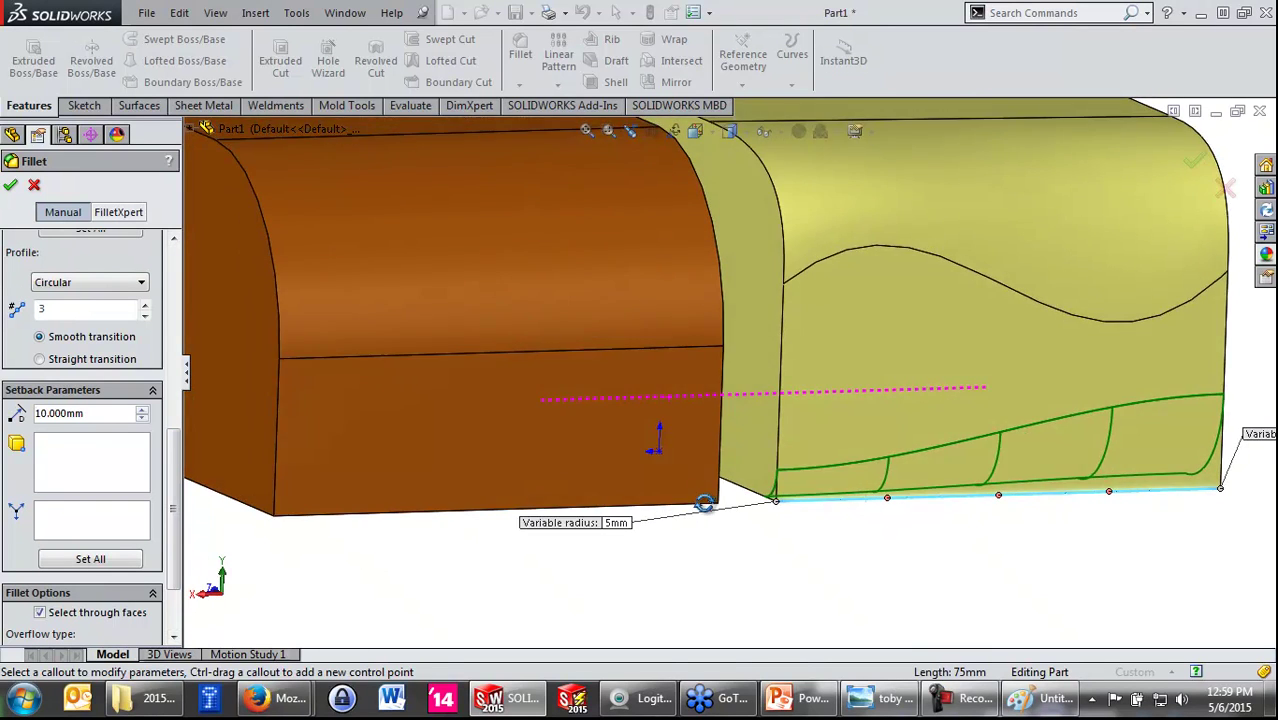
{"action": "scroll", "coordinate": [865, 463], "scroll_direction": "down", "scroll_amount": 2}
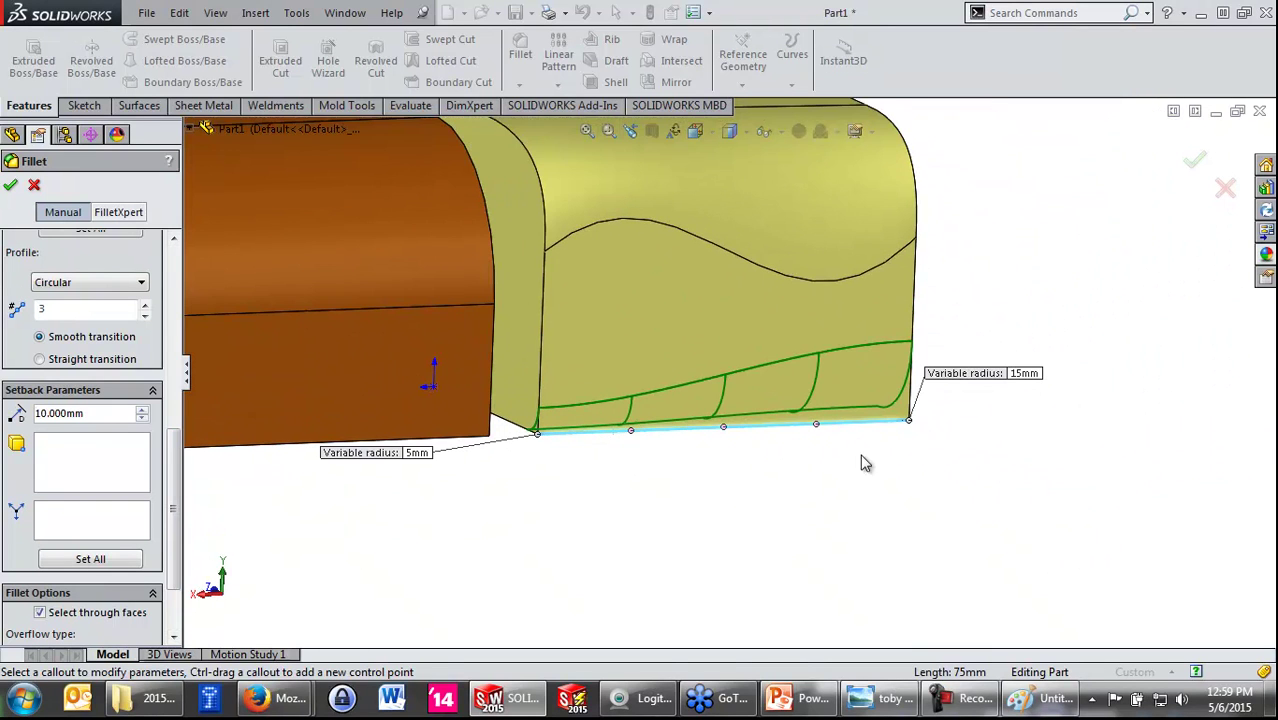
{"action": "left_click", "coordinate": [724, 428]}
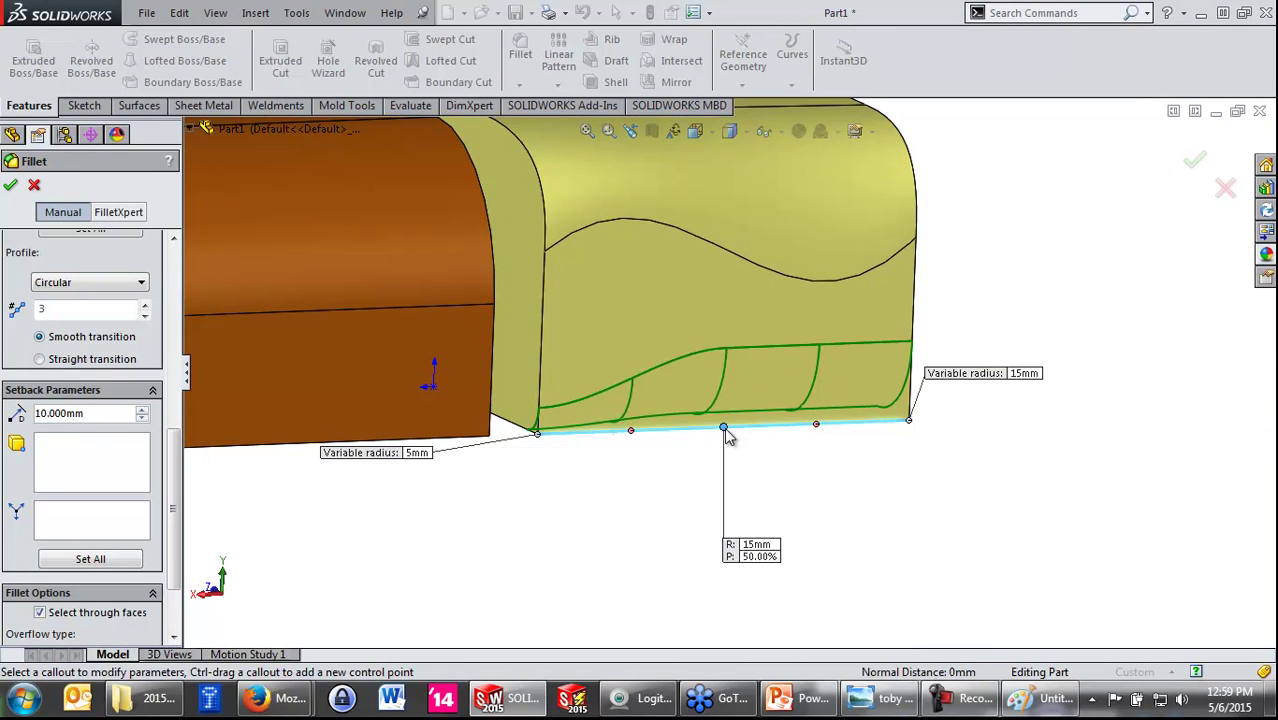
{"action": "left_click", "coordinate": [768, 556]}
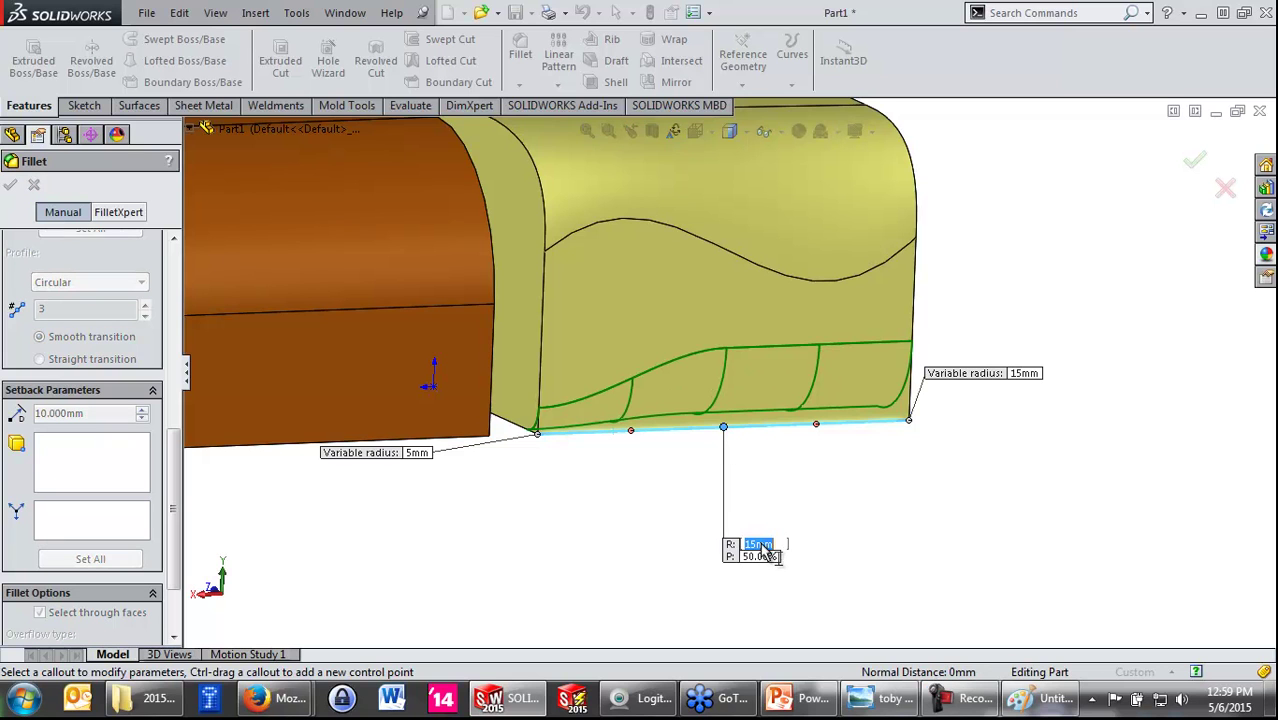
{"action": "type", "text": "2"}
{"action": "key", "text": "Return"}
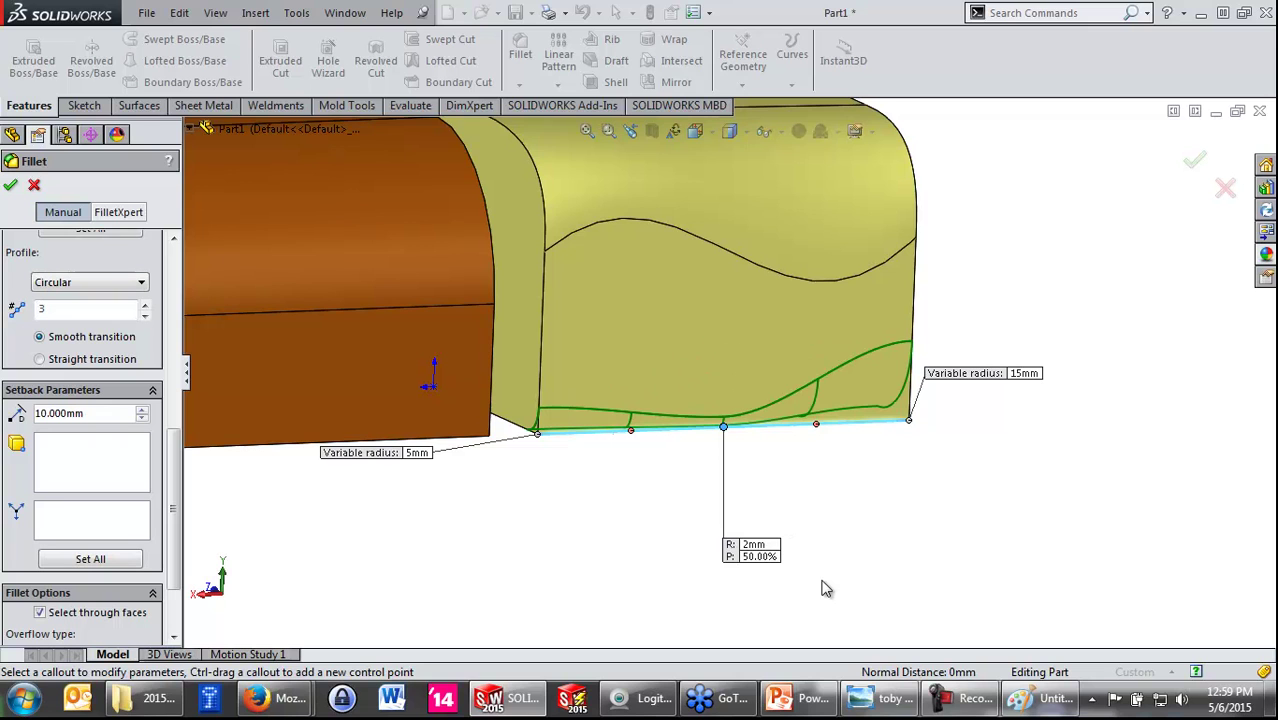
Step: Place the control point at 30% along the edge and accept VarFillet1
{"action": "left_click", "coordinate": [770, 558]}
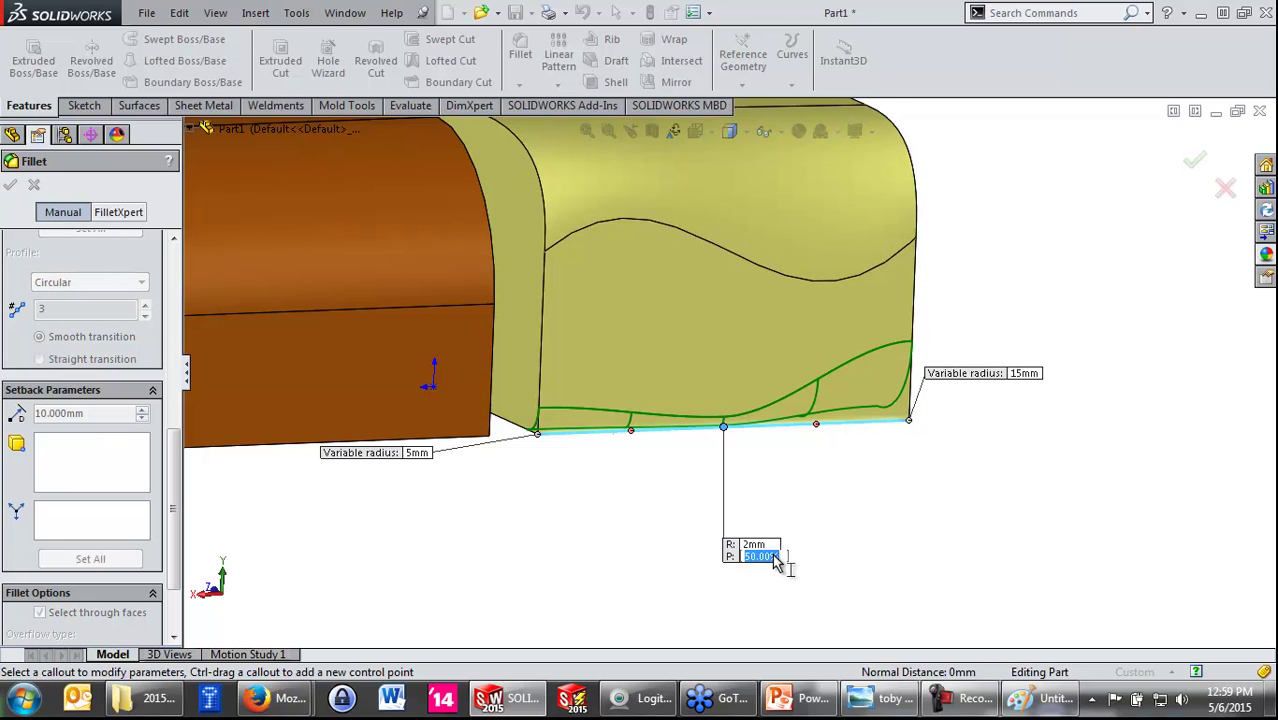
{"action": "type", "text": "30"}
{"action": "key", "text": "Return"}
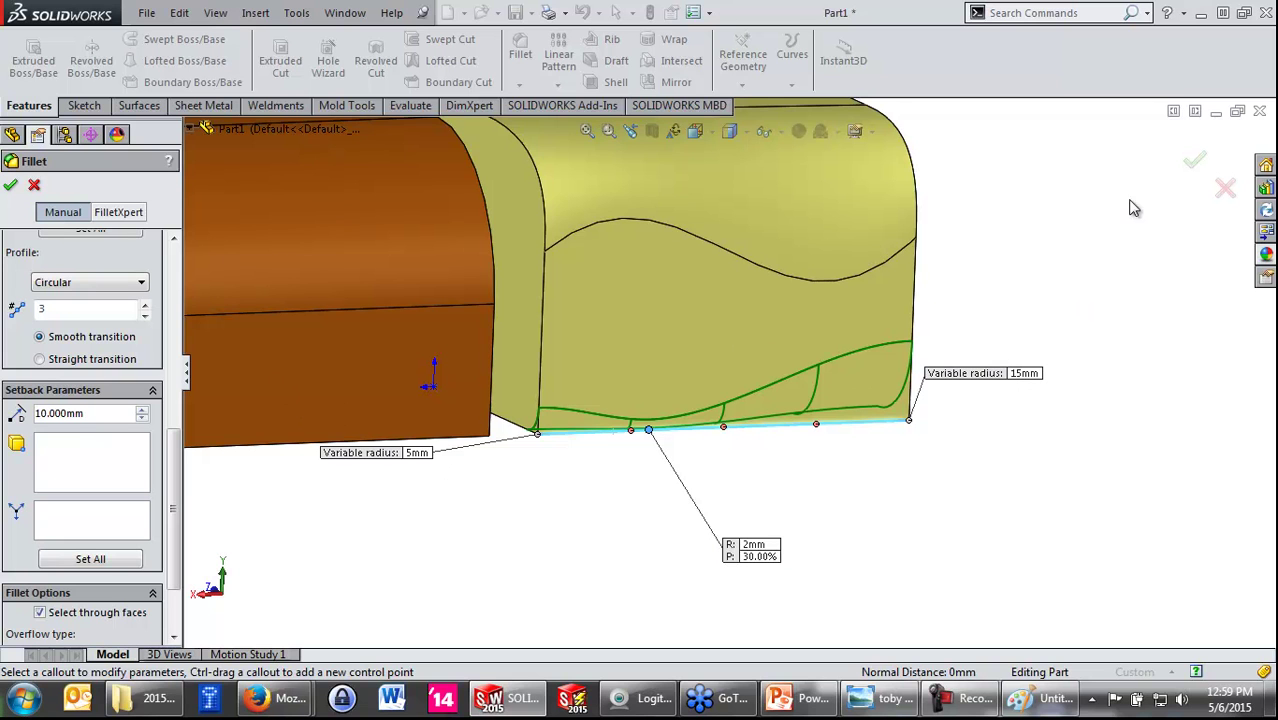
{"action": "left_click", "coordinate": [1197, 166]}
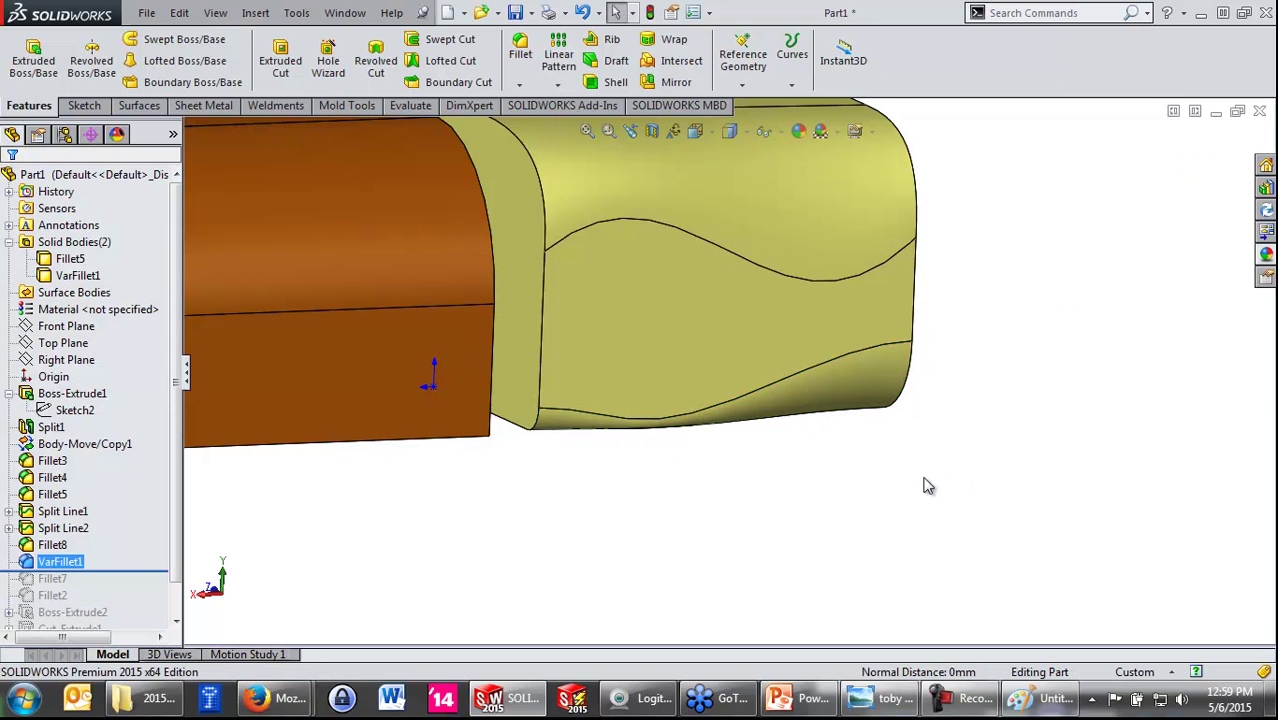
{"action": "mouse_move", "coordinate": [664, 507]}
{"action": "middle_mouse_down"}
{"action": "mouse_move", "coordinate": [628, 418]}
{"action": "mouse_move", "coordinate": [742, 421]}
{"action": "middle_mouse_up"}
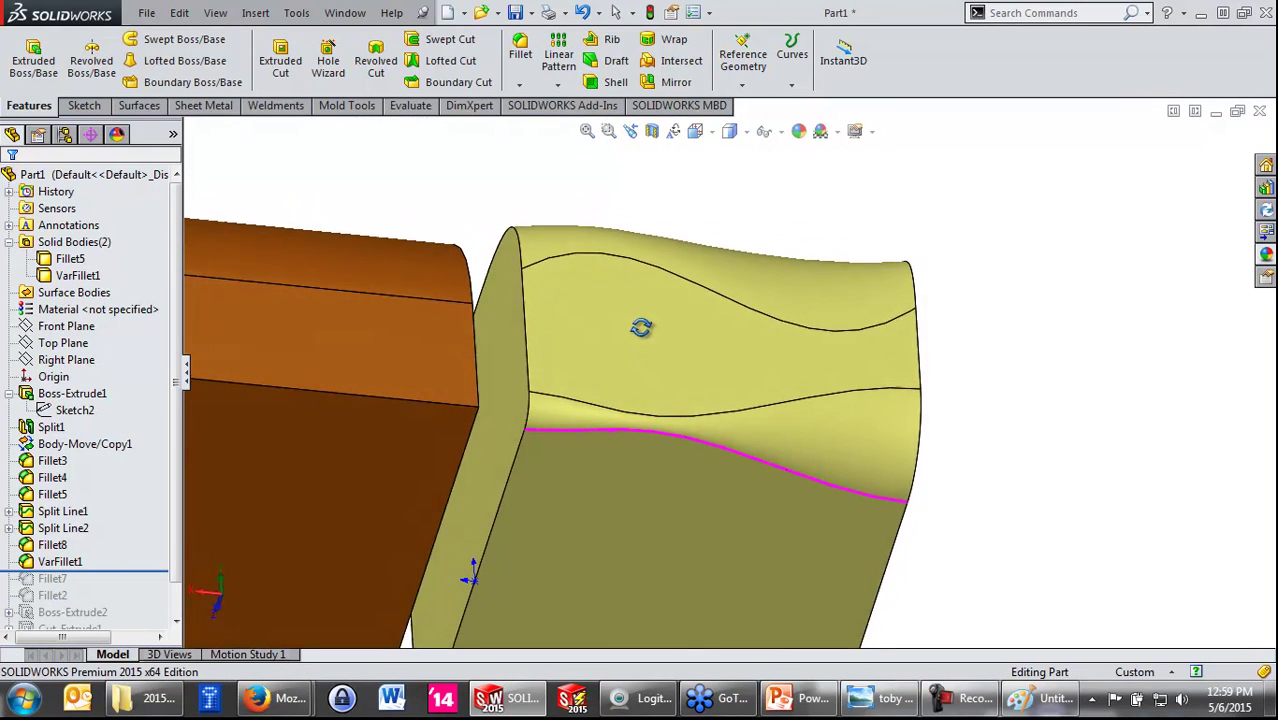
{"action": "left_click", "coordinate": [750, 428]}
{"action": "mouse_move", "coordinate": [573, 418]}
{"action": "middle_mouse_down"}
{"action": "mouse_move", "coordinate": [599, 437]}
{"action": "mouse_move", "coordinate": [556, 591]}
{"action": "mouse_move", "coordinate": [599, 516]}
{"action": "mouse_move", "coordinate": [640, 489]}
{"action": "mouse_move", "coordinate": [551, 423]}
{"action": "middle_mouse_up"}
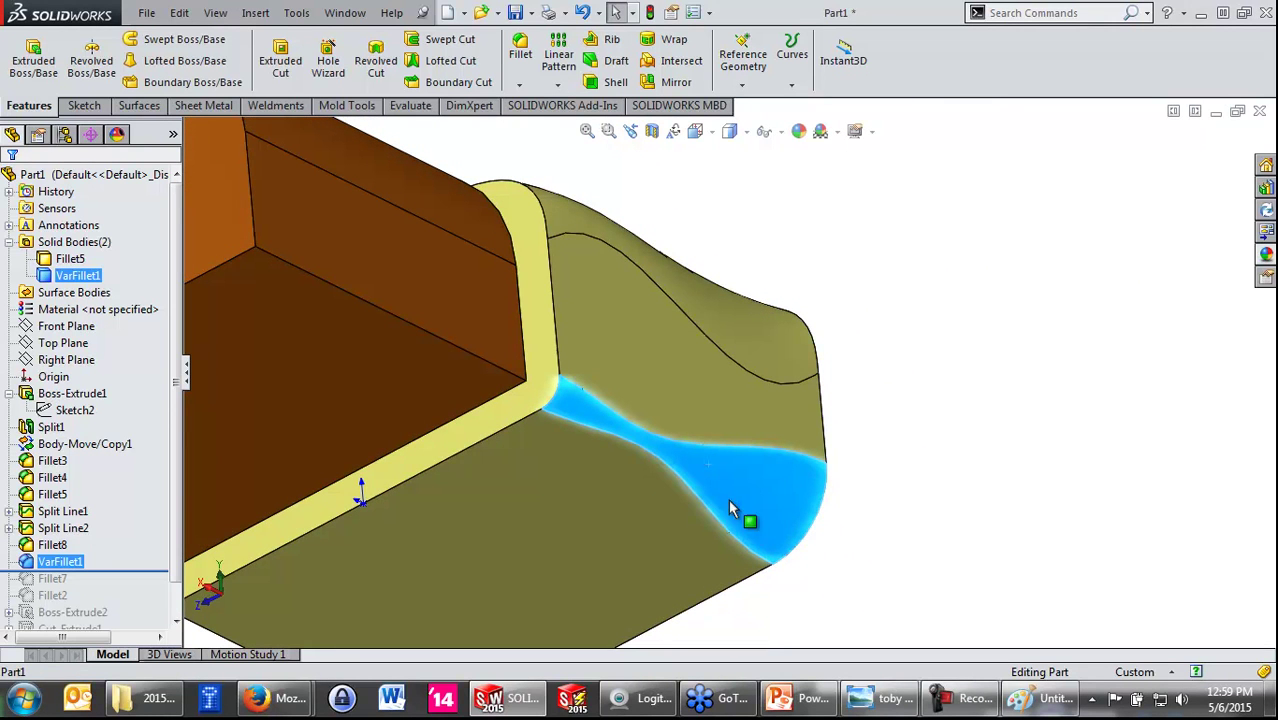
{"action": "left_click", "coordinate": [893, 546]}
{"action": "scroll", "coordinate": [842, 565], "scroll_direction": "up", "scroll_amount": 2}
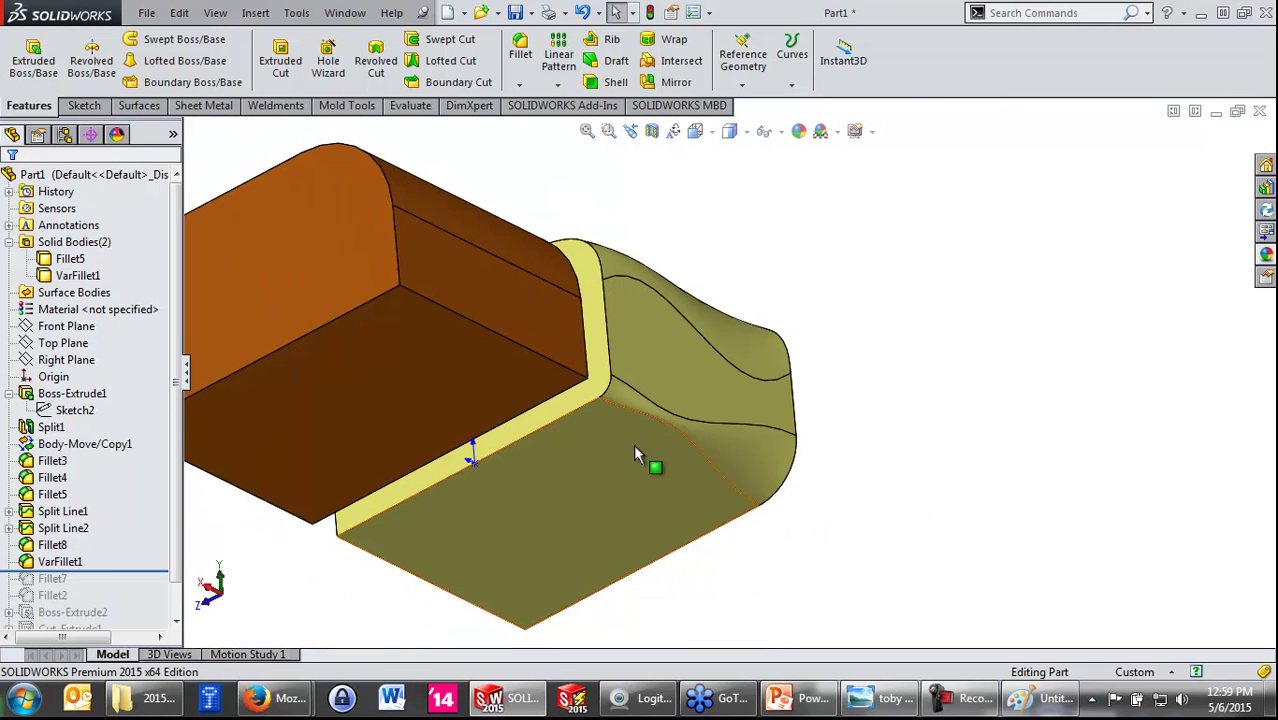
{"action": "scroll", "coordinate": [642, 451], "scroll_direction": "down", "scroll_amount": 2}
{"action": "middle_click_drag", "start_coordinate": [987, 429], "coordinate": [788, 417]}
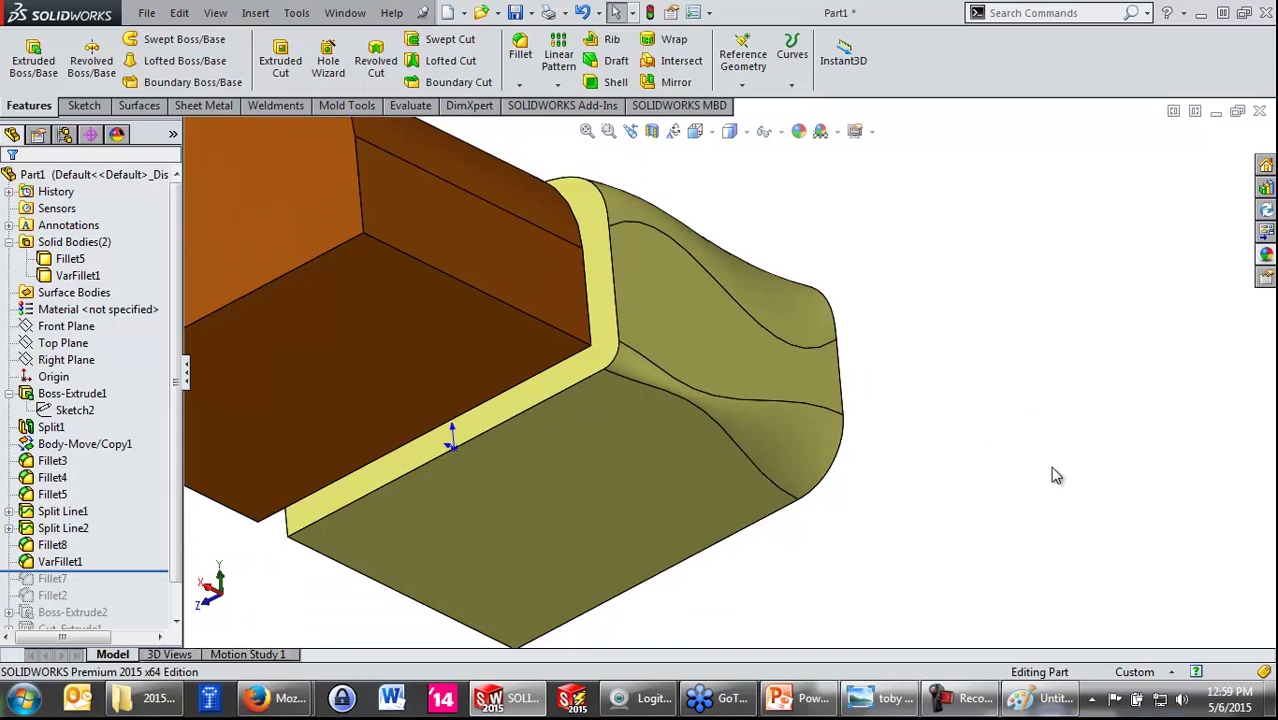
{"action": "right_click", "coordinate": [60, 561]}
Step: Reopen VarFillet1 for editing and slide its control point along the edge
{"action": "left_click", "coordinate": [64, 300]}
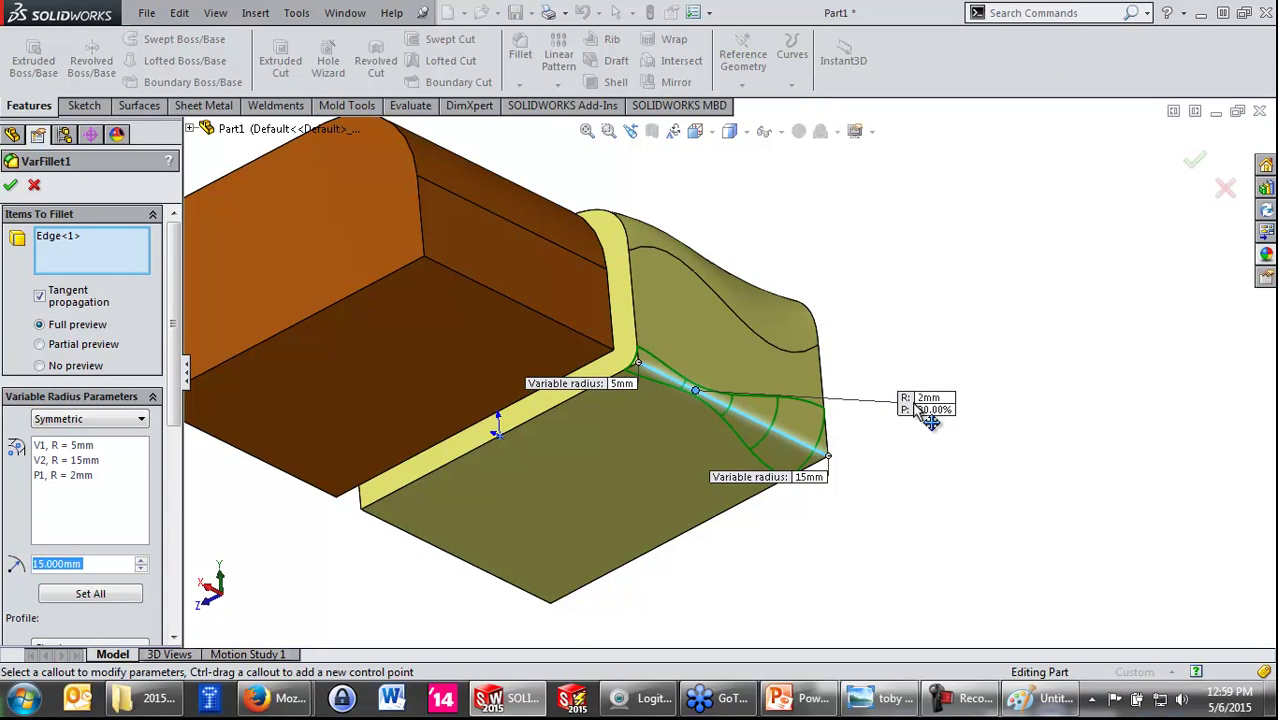
{"action": "scroll", "coordinate": [712, 406], "scroll_direction": "down", "scroll_amount": 3}
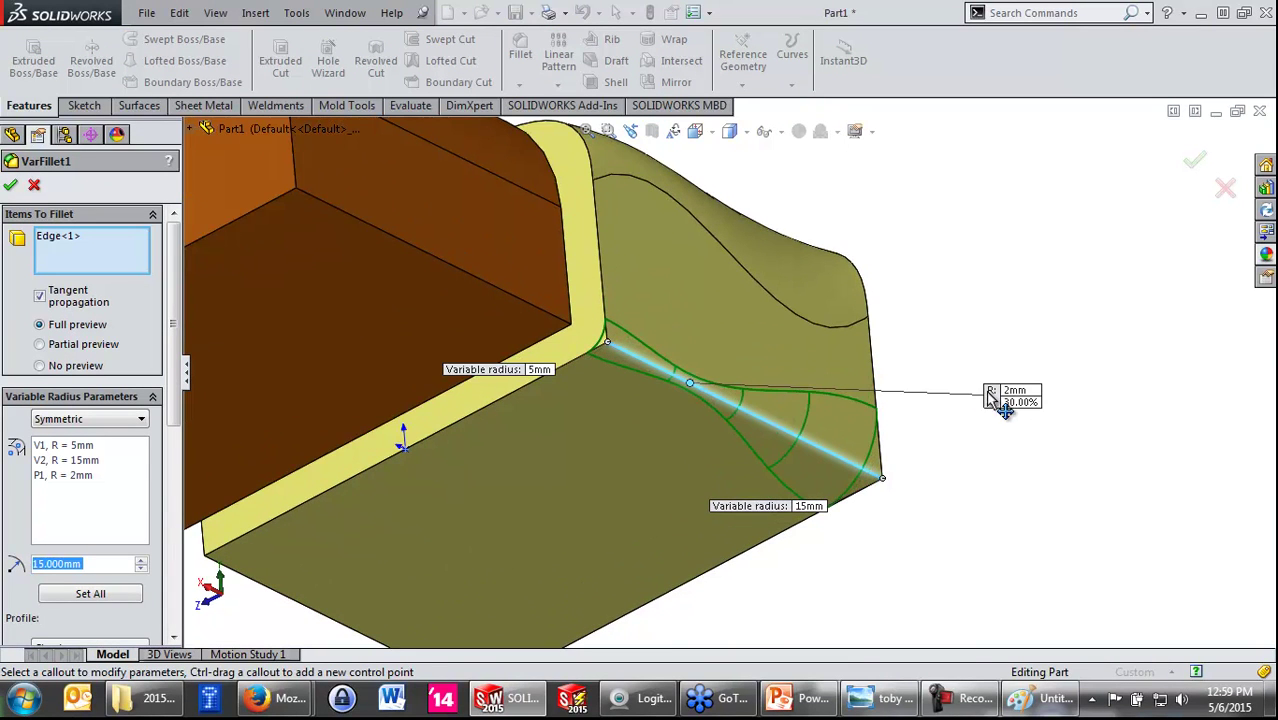
{"action": "left_click_drag", "start_coordinate": [691, 384], "coordinate": [778, 429]}
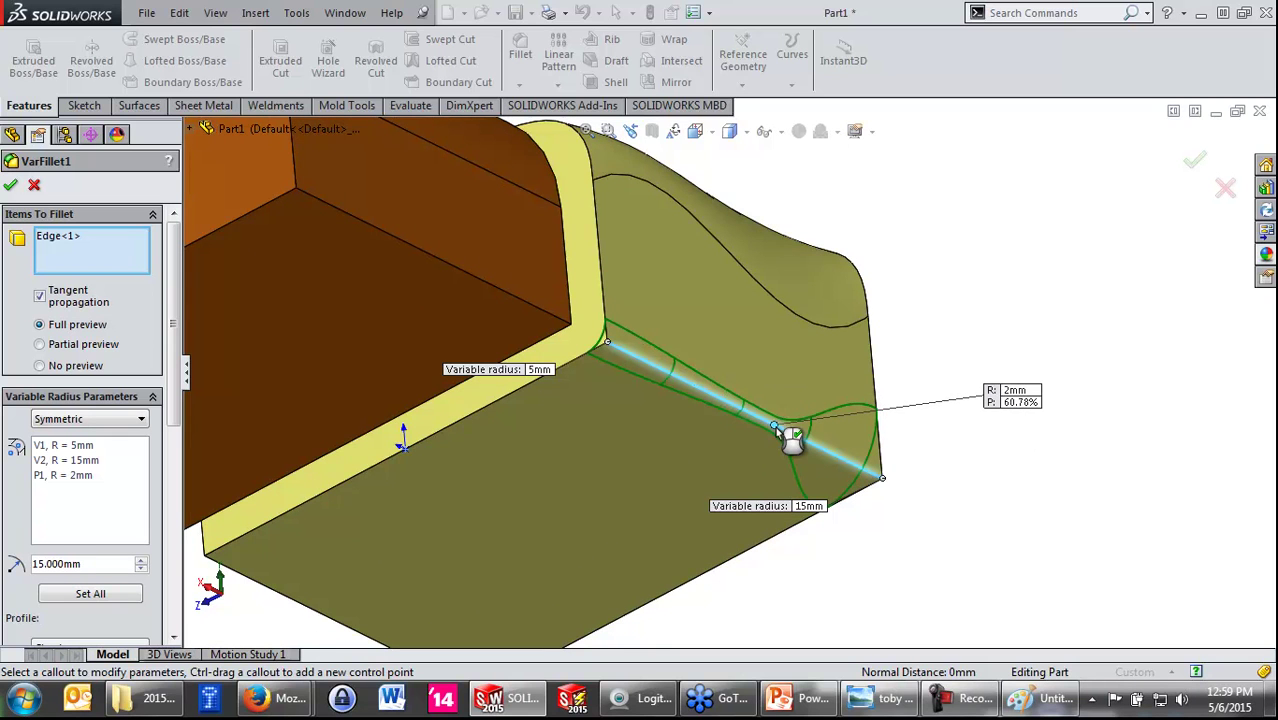
{"action": "mouse_move", "coordinate": [775, 429]}
{"action": "left_mouse_down"}
{"action": "mouse_move", "coordinate": [688, 386]}
{"action": "mouse_move", "coordinate": [790, 432]}
{"action": "left_mouse_up"}
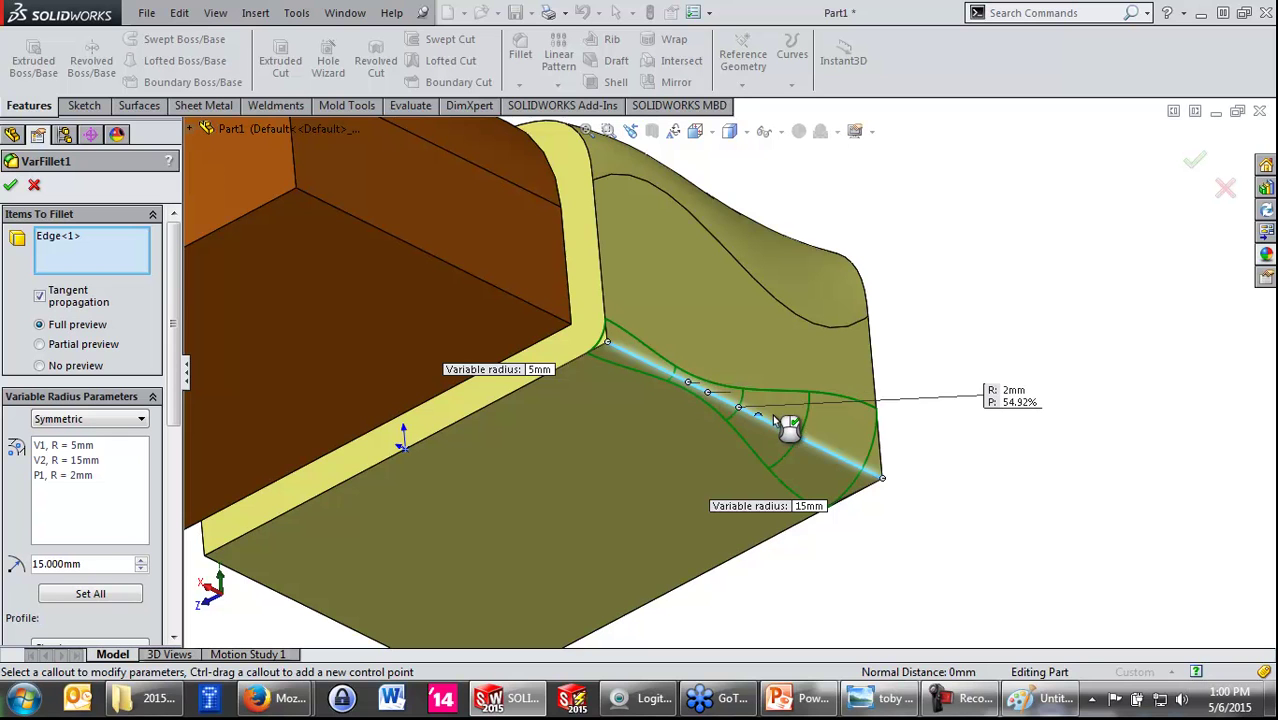
{"action": "left_click", "coordinate": [692, 393]}
{"action": "left_click", "coordinate": [692, 393]}
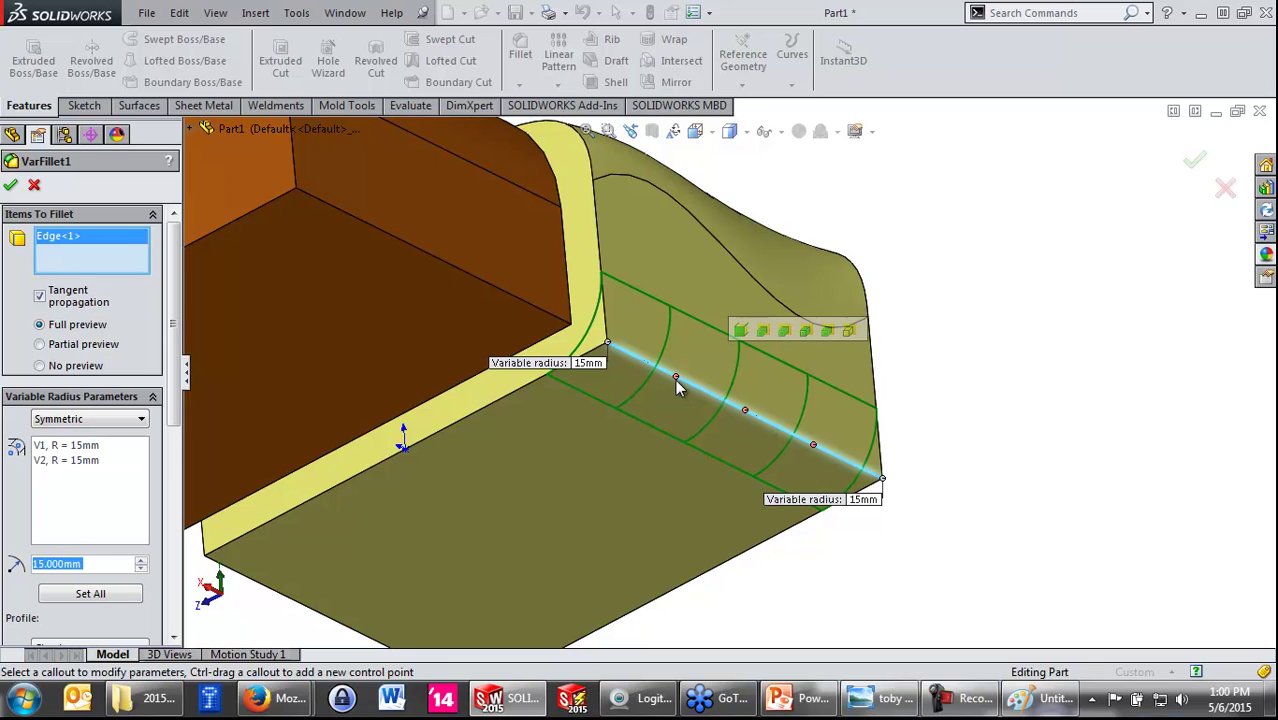
Step: Try control points at 25% and 50%, then reselect the edge afresh
{"action": "left_click", "coordinate": [675, 377]}
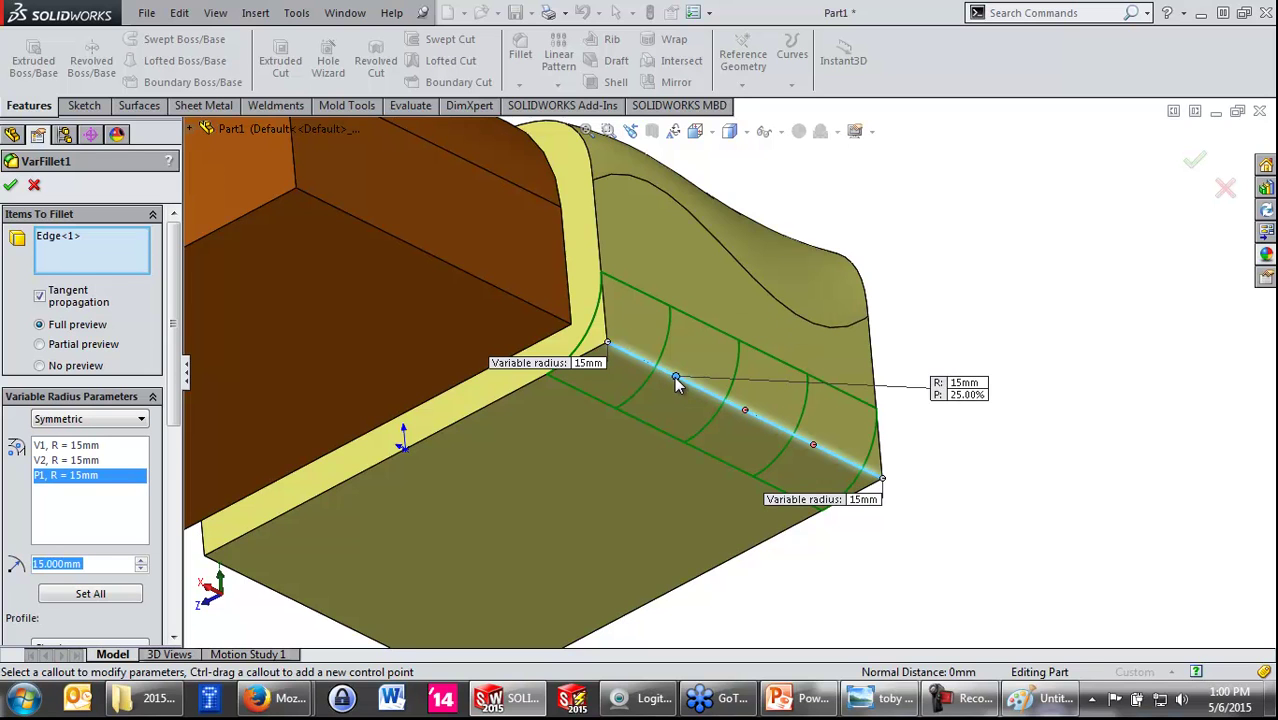
{"action": "left_click", "coordinate": [744, 413]}
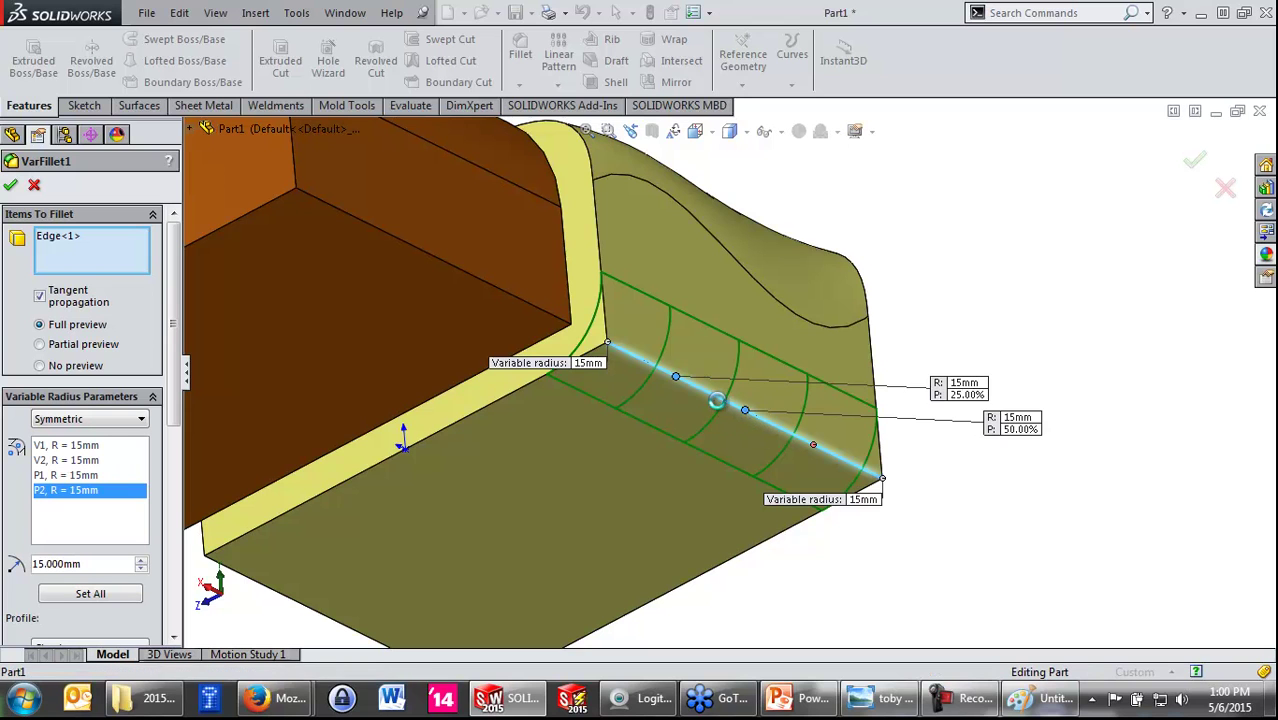
{"action": "left_click", "coordinate": [708, 399]}
{"action": "left_click", "coordinate": [706, 398]}
Step: Set the near-end radius to 5mm, choose Straight transition, and accept the fillet
{"action": "left_click", "coordinate": [584, 362]}
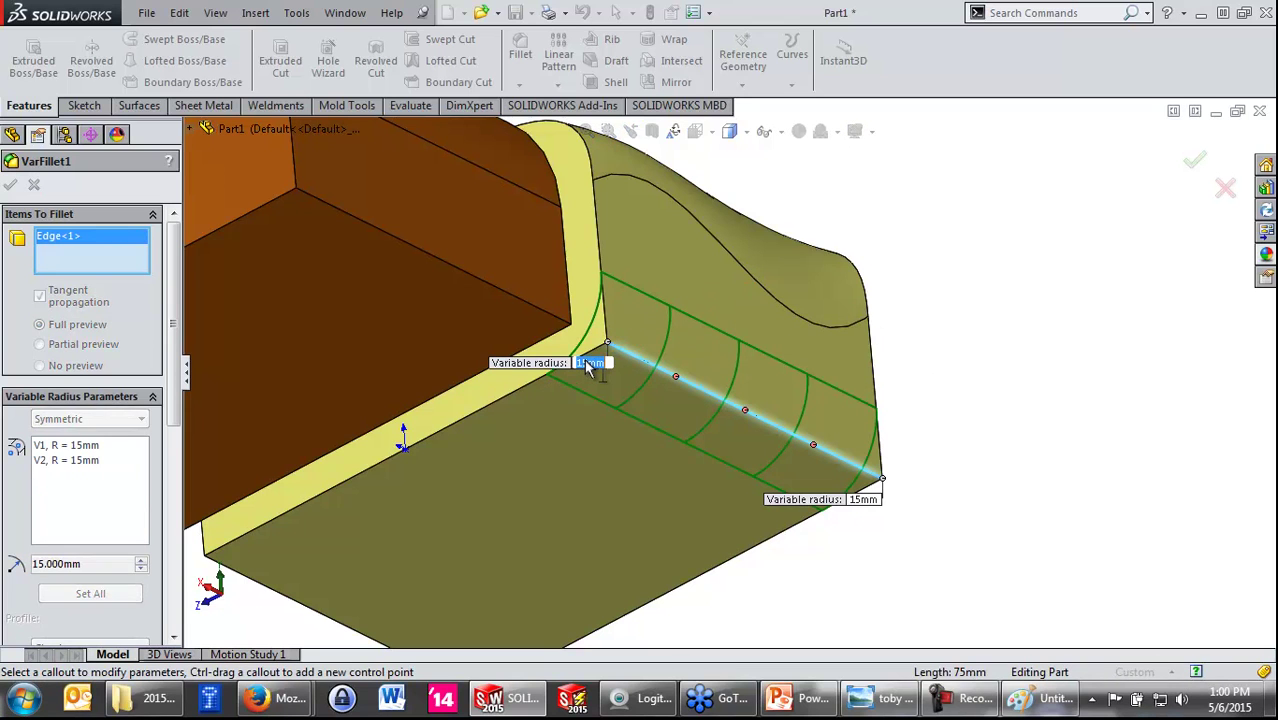
{"action": "type", "text": "5"}
{"action": "key", "text": "Return"}
{"action": "mouse_move", "coordinate": [1028, 351]}
{"action": "middle_mouse_down"}
{"action": "mouse_move", "coordinate": [1030, 445]}
{"action": "mouse_move", "coordinate": [950, 449]}
{"action": "mouse_move", "coordinate": [964, 484]}
{"action": "middle_mouse_up"}
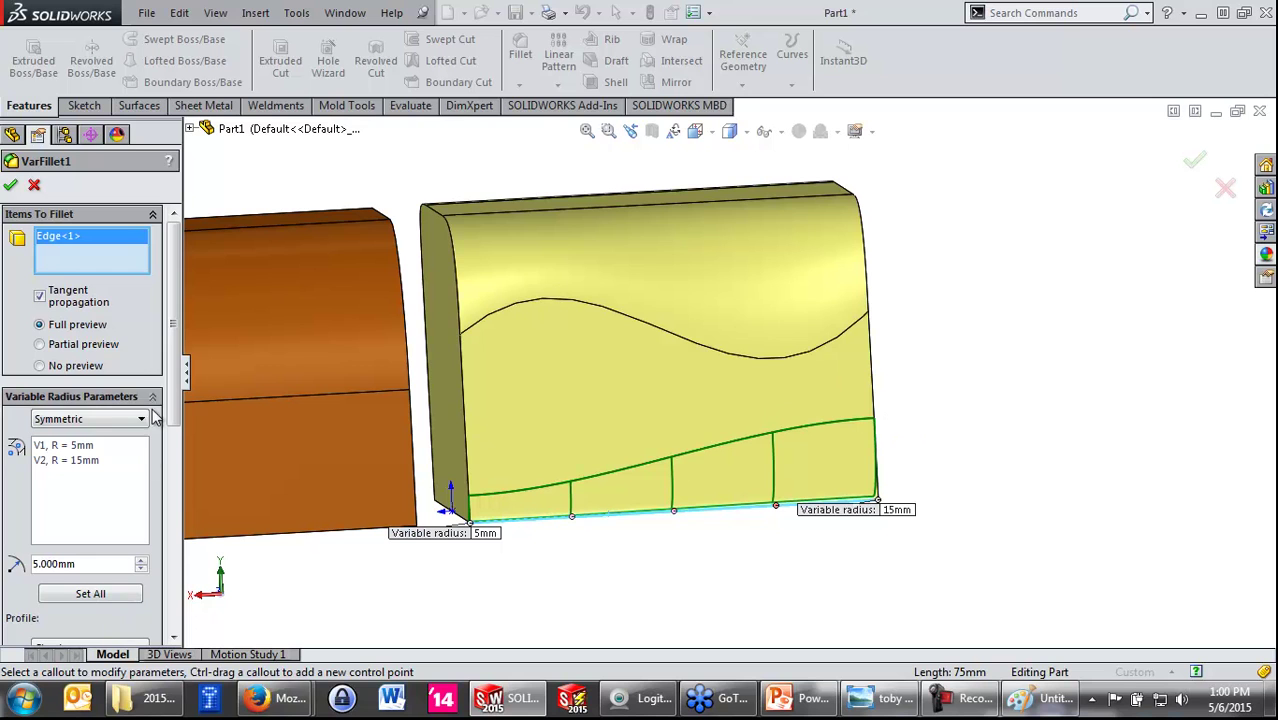
{"action": "left_click_drag", "start_coordinate": [173, 385], "coordinate": [184, 514]}
{"action": "left_click", "coordinate": [40, 393]}
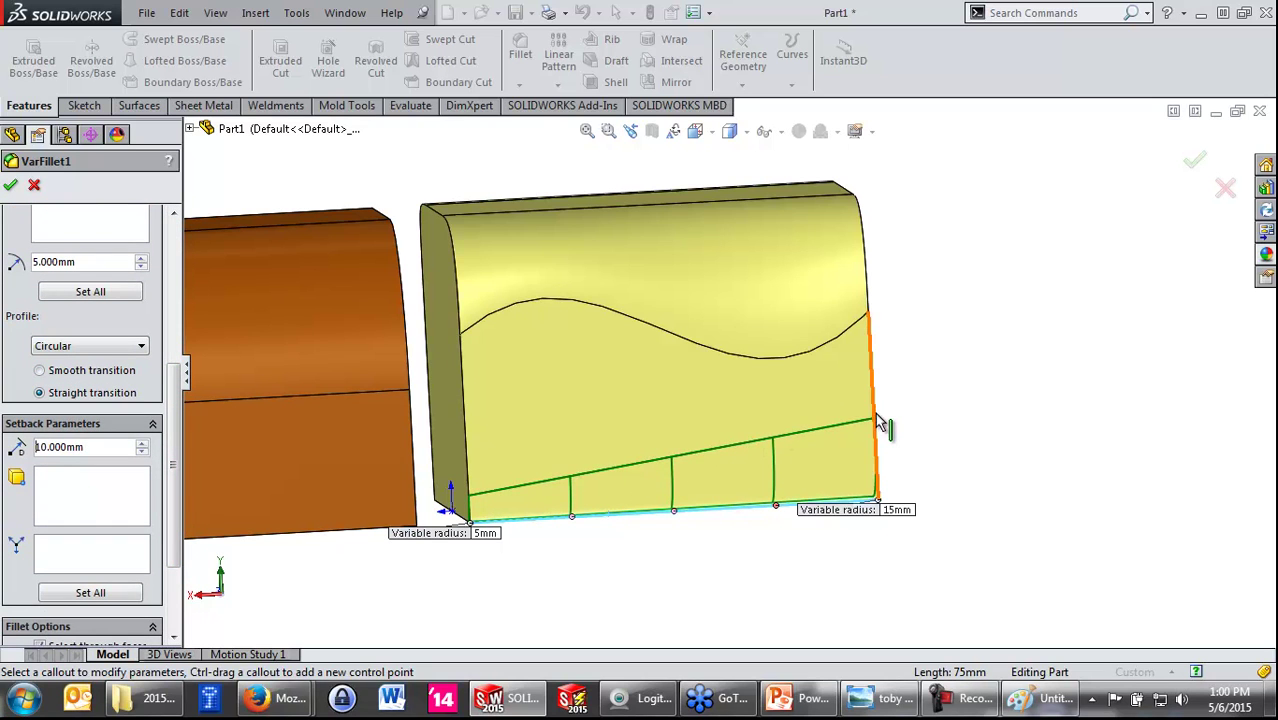
{"action": "left_click", "coordinate": [86, 372]}
{"action": "left_click", "coordinate": [40, 393]}
{"action": "key", "text": "f"}
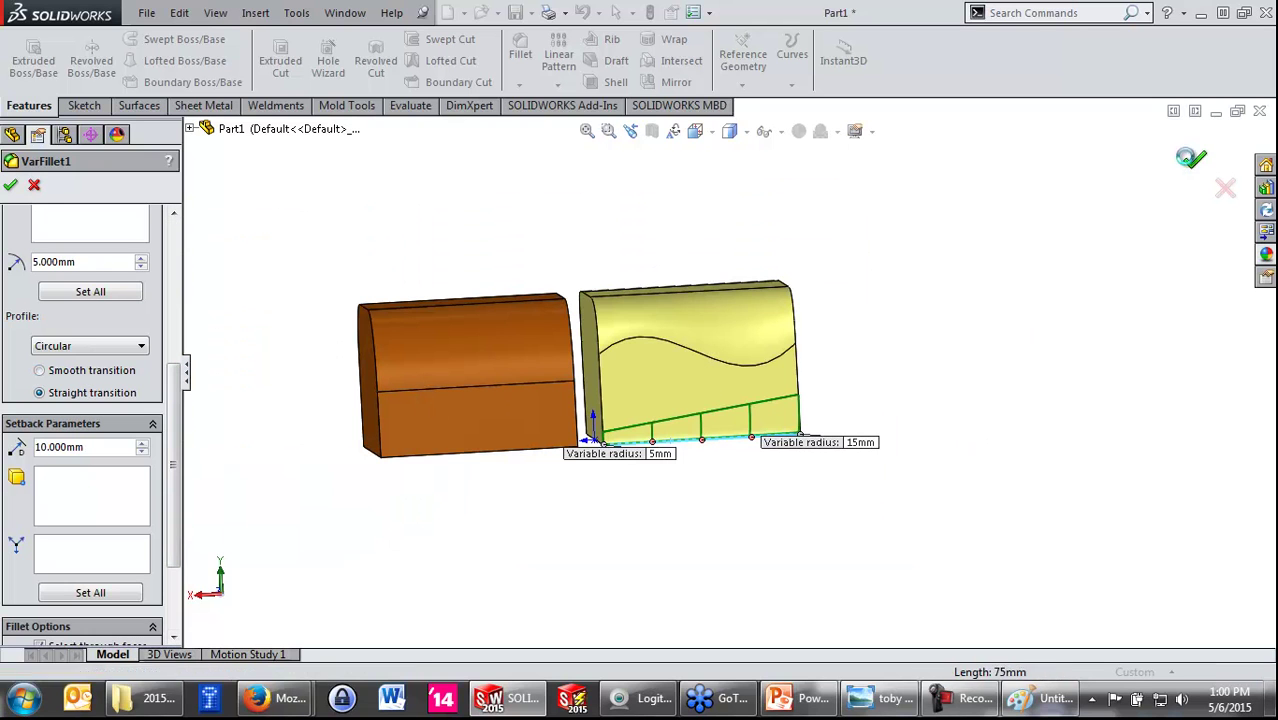
{"action": "key", "text": "Return"}
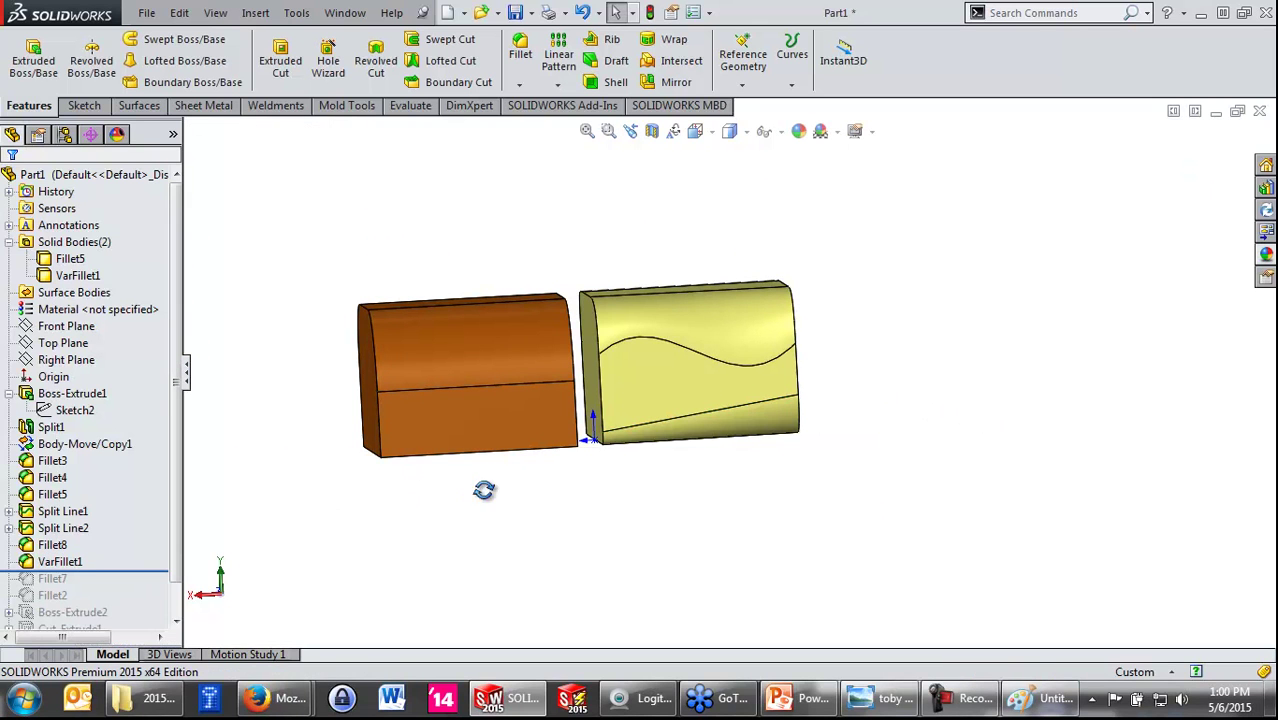
Step: Orbit around the bodies and select faces on the yellow and brown blocks
{"action": "middle_click_drag", "start_coordinate": [484, 490], "coordinate": [485, 408]}
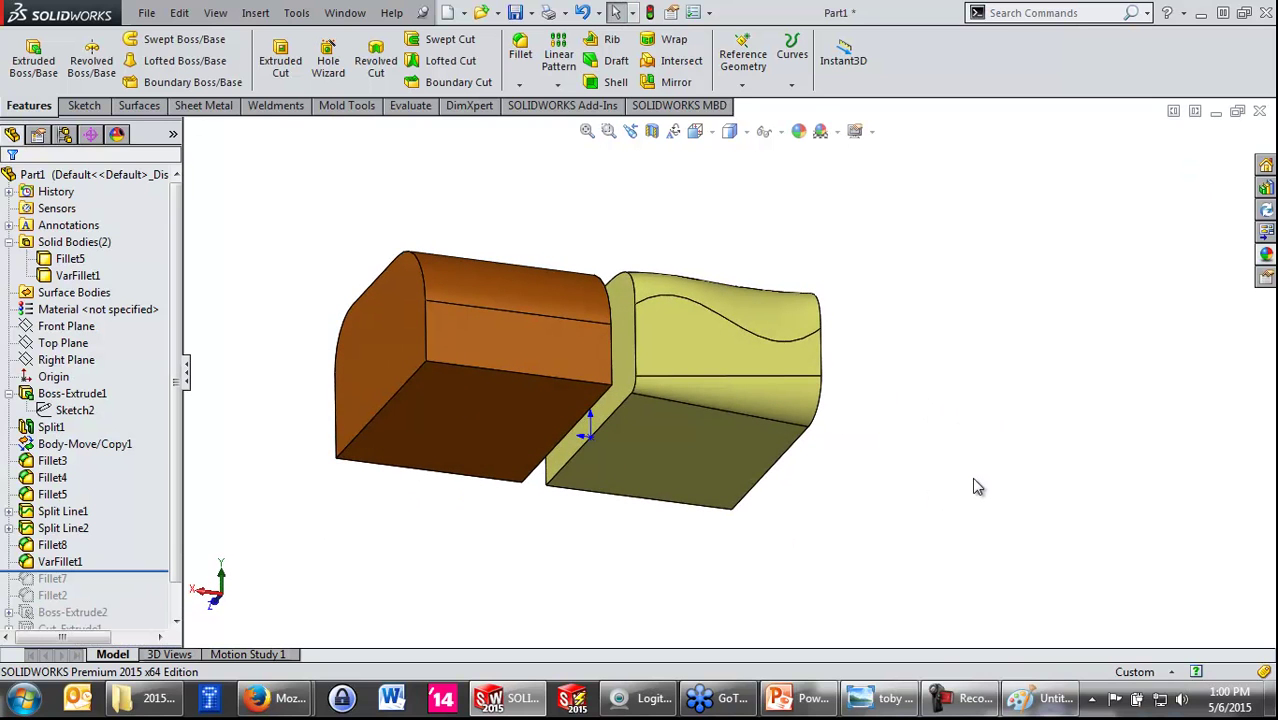
{"action": "mouse_move", "coordinate": [670, 363]}
{"action": "middle_mouse_down"}
{"action": "mouse_move", "coordinate": [830, 459]}
{"action": "mouse_move", "coordinate": [722, 328]}
{"action": "mouse_move", "coordinate": [645, 330]}
{"action": "mouse_move", "coordinate": [662, 439]}
{"action": "middle_mouse_up"}
{"action": "left_click", "coordinate": [750, 335]}
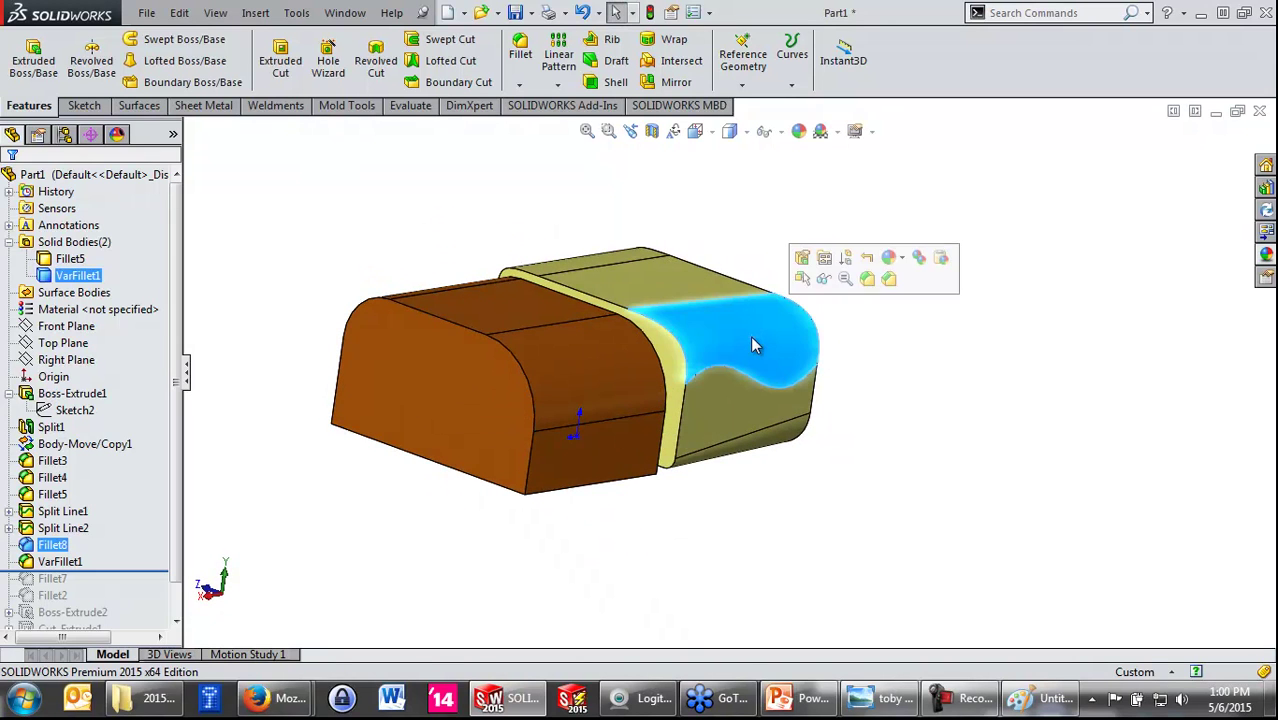
{"action": "left_click", "coordinate": [533, 366]}
{"action": "mouse_move", "coordinate": [425, 307]}
{"action": "middle_mouse_down"}
{"action": "mouse_move", "coordinate": [607, 367]}
{"action": "mouse_move", "coordinate": [418, 314]}
{"action": "middle_mouse_up"}
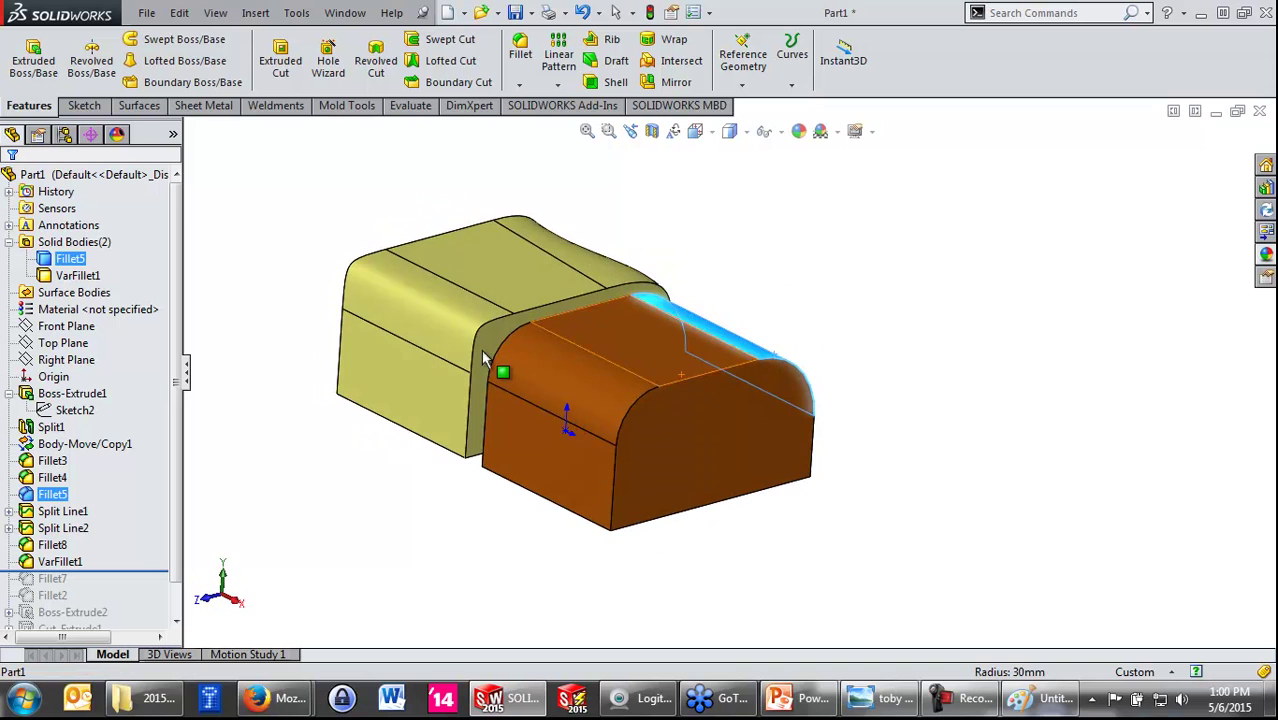
{"action": "left_click", "coordinate": [418, 314]}
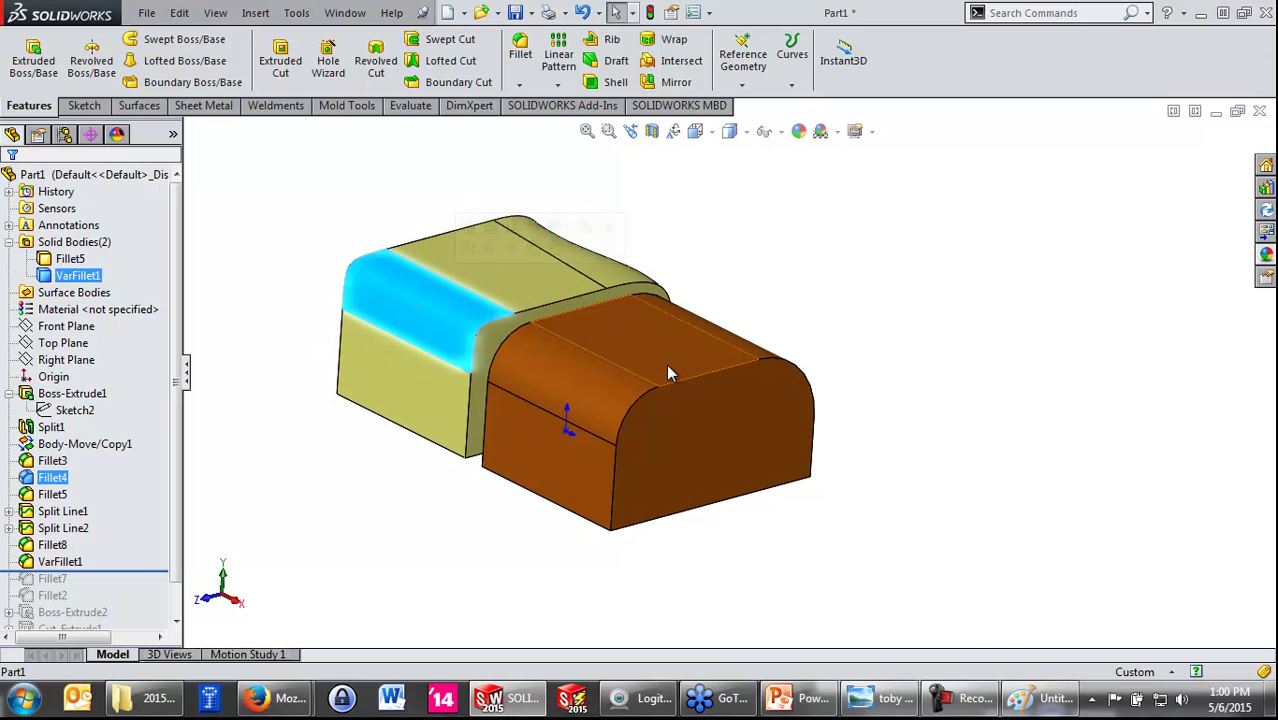
{"action": "key", "text": "ctrl+2"}
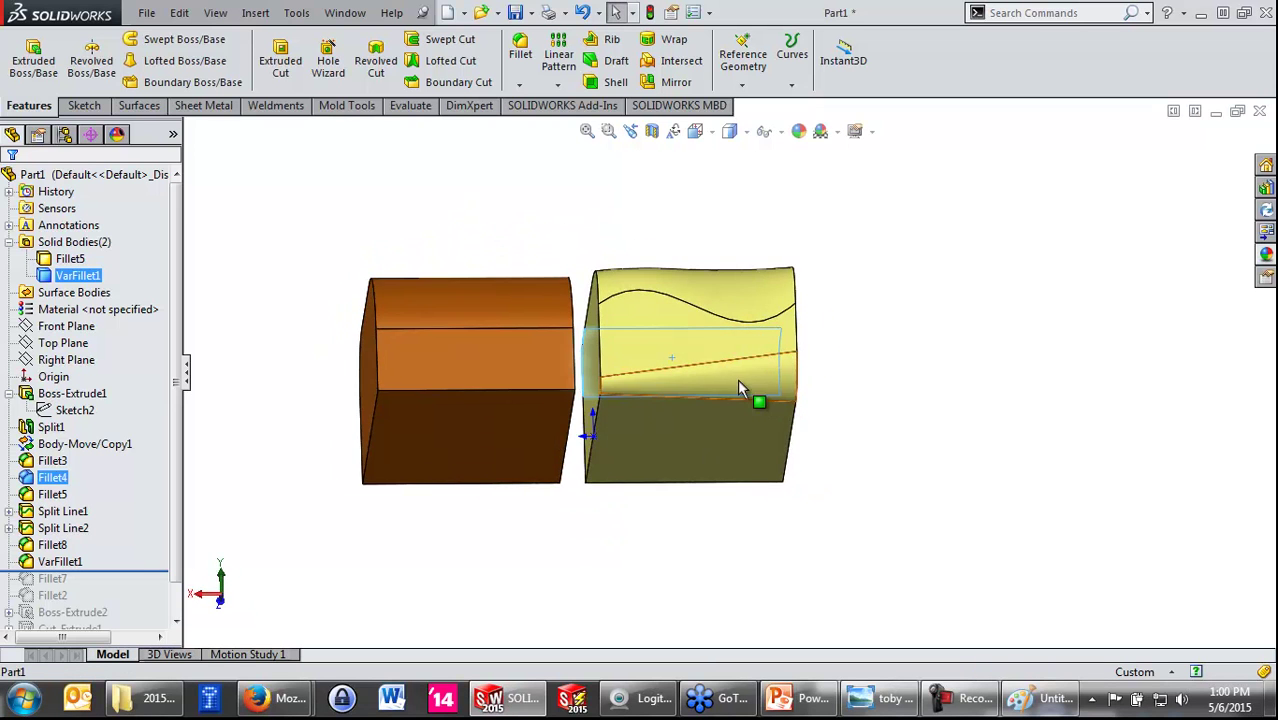
{"action": "left_click", "coordinate": [737, 388]}
{"action": "mouse_move", "coordinate": [670, 420]}
{"action": "middle_mouse_down"}
{"action": "mouse_move", "coordinate": [677, 395]}
{"action": "mouse_move", "coordinate": [766, 546]}
{"action": "mouse_move", "coordinate": [478, 322]}
{"action": "middle_mouse_up"}
Step: Sketch a corner rectangle across one end of the brown block's top face
{"action": "left_click", "coordinate": [576, 298]}
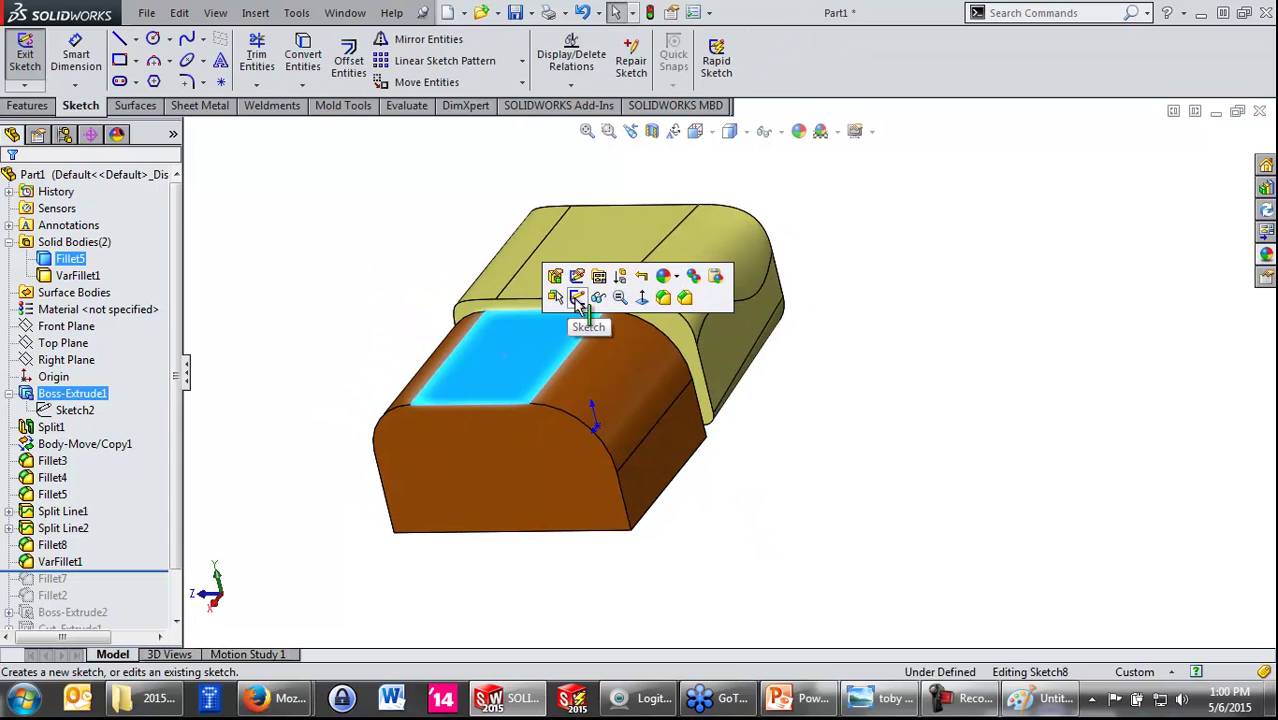
{"action": "key", "text": "s"}
{"action": "left_click", "coordinate": [588, 418]}
{"action": "left_click", "coordinate": [489, 352]}
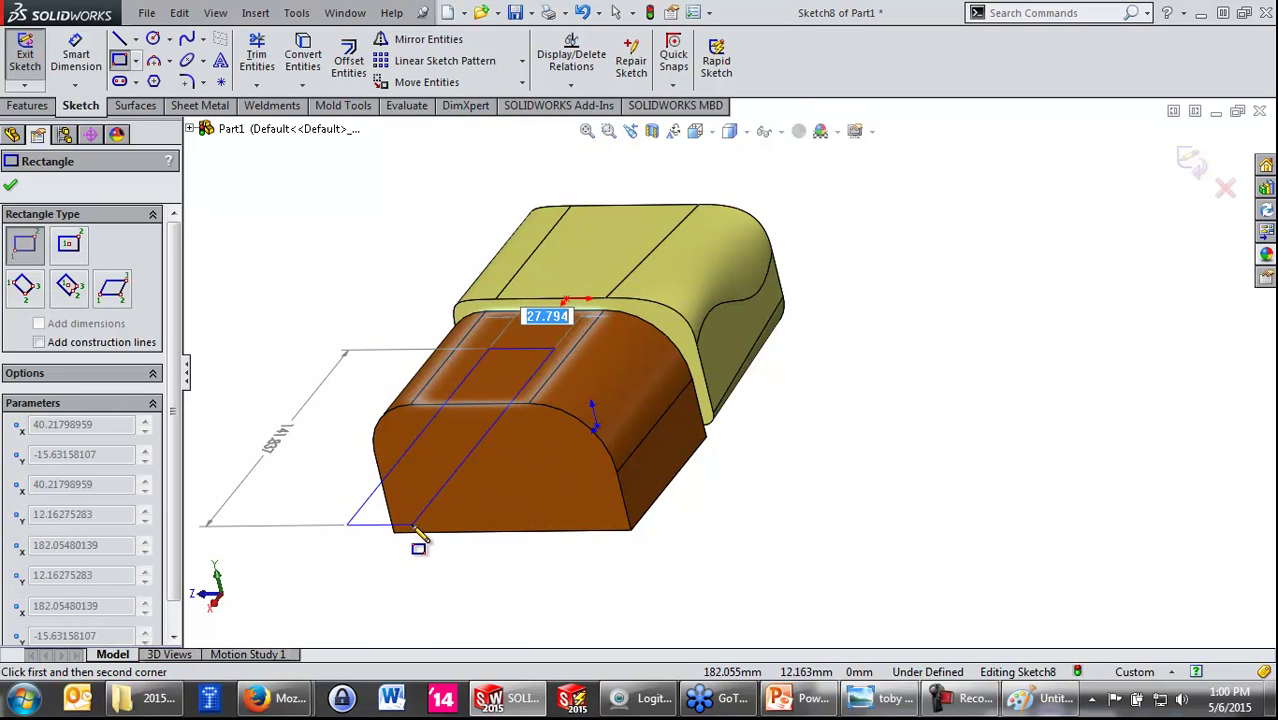
{"action": "left_click", "coordinate": [414, 524]}
{"action": "key", "text": "Escape"}
Step: Extrude the rectangle 110mm upward with a 4.00deg draft
{"action": "key", "text": "s"}
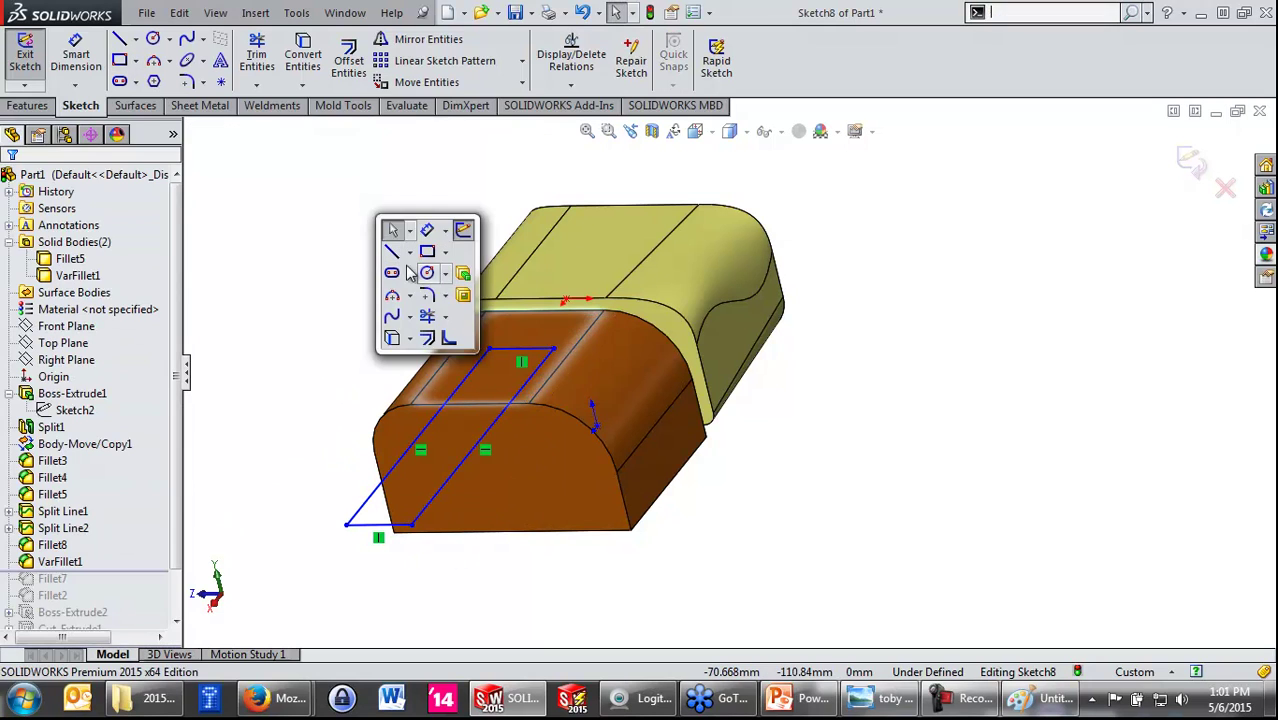
{"action": "left_click", "coordinate": [440, 283]}
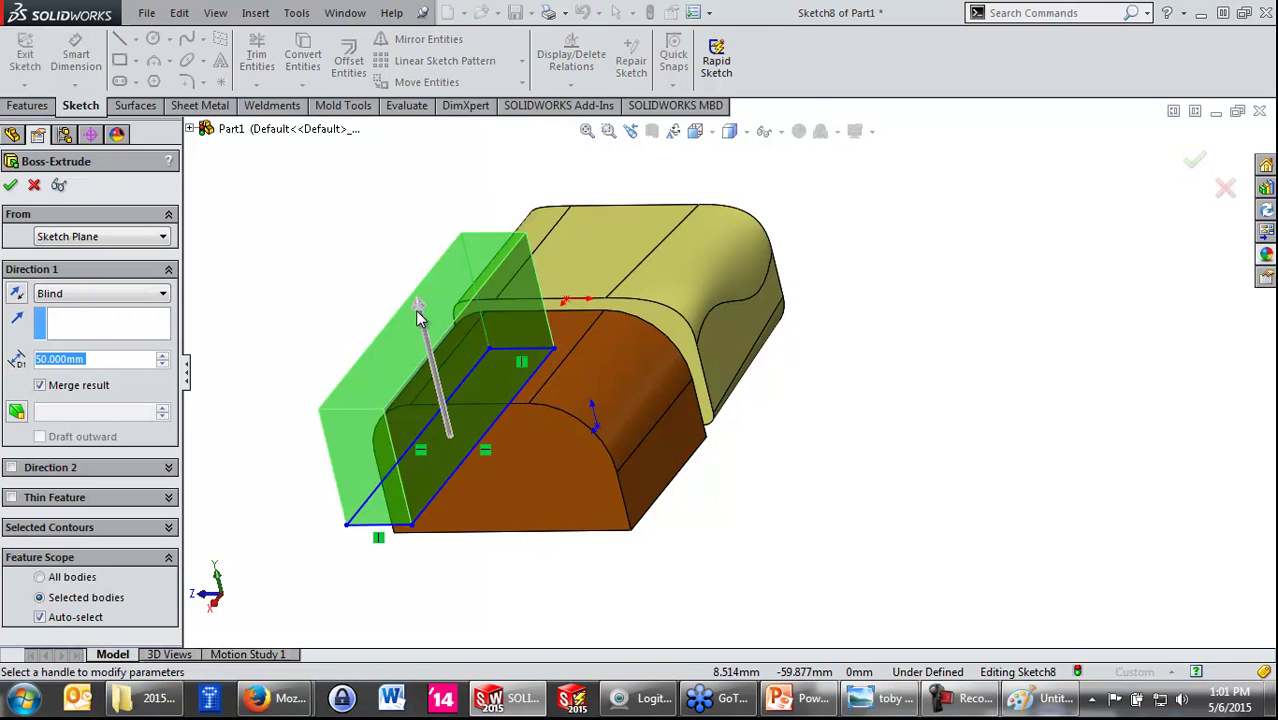
{"action": "left_click_drag", "start_coordinate": [420, 315], "coordinate": [387, 160]}
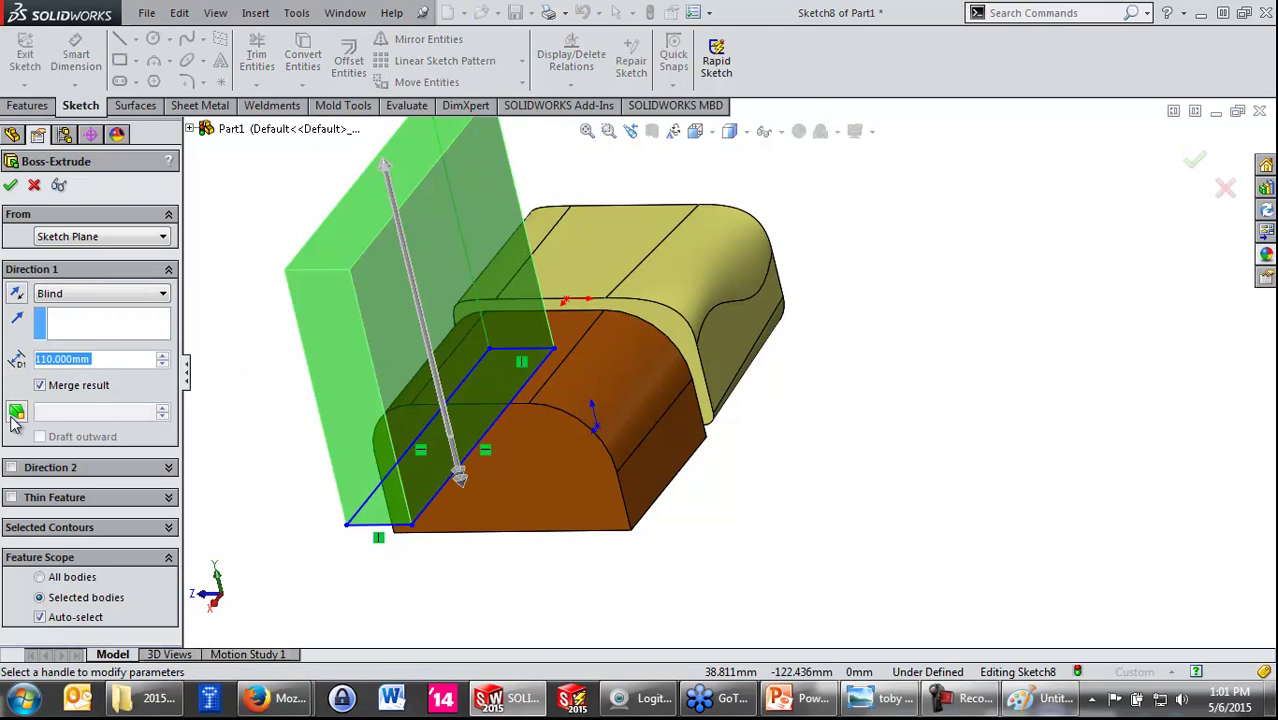
{"action": "left_click", "coordinate": [16, 411]}
{"action": "double_click", "coordinate": [163, 409]}
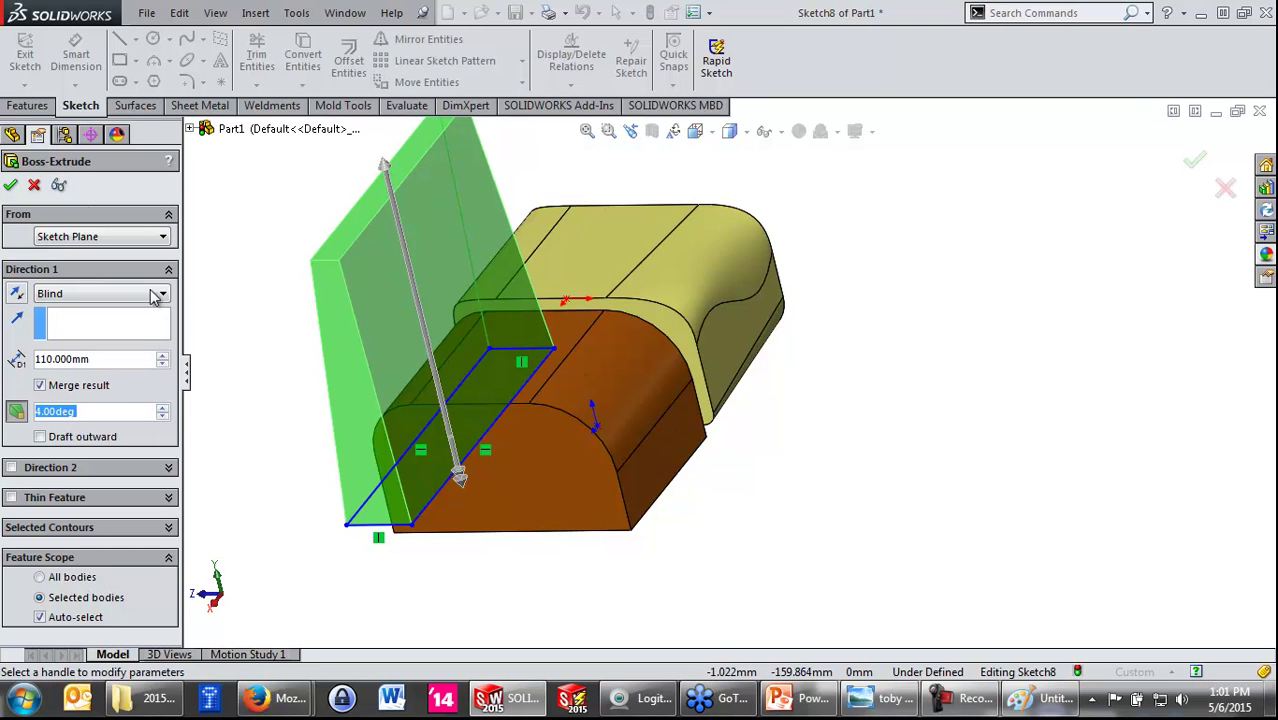
{"action": "left_click", "coordinate": [16, 187]}
{"action": "mouse_move", "coordinate": [408, 468]}
{"action": "middle_mouse_down"}
{"action": "mouse_move", "coordinate": [353, 457]}
{"action": "mouse_move", "coordinate": [428, 465]}
{"action": "mouse_move", "coordinate": [405, 308]}
{"action": "mouse_move", "coordinate": [385, 294]}
{"action": "middle_mouse_up"}
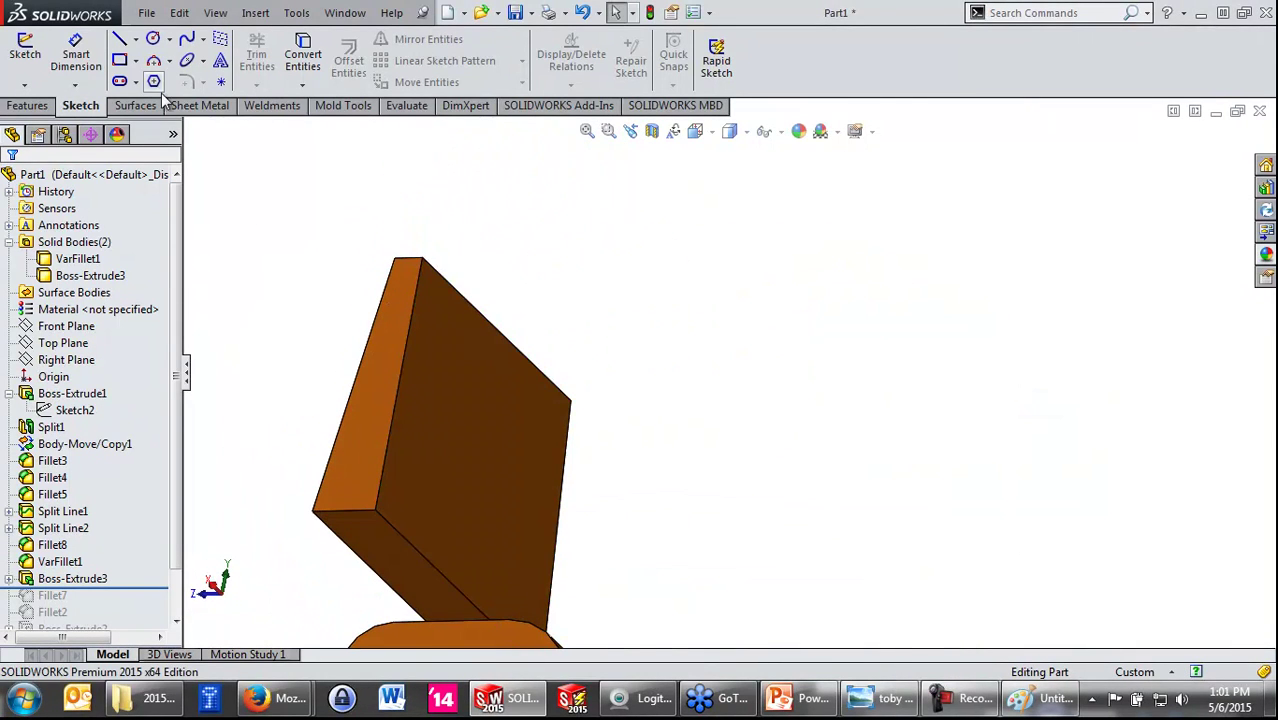
Step: Start a Full Round Fillet with the fin's large face and narrow top face as side and center sets
{"action": "left_click", "coordinate": [28, 106]}
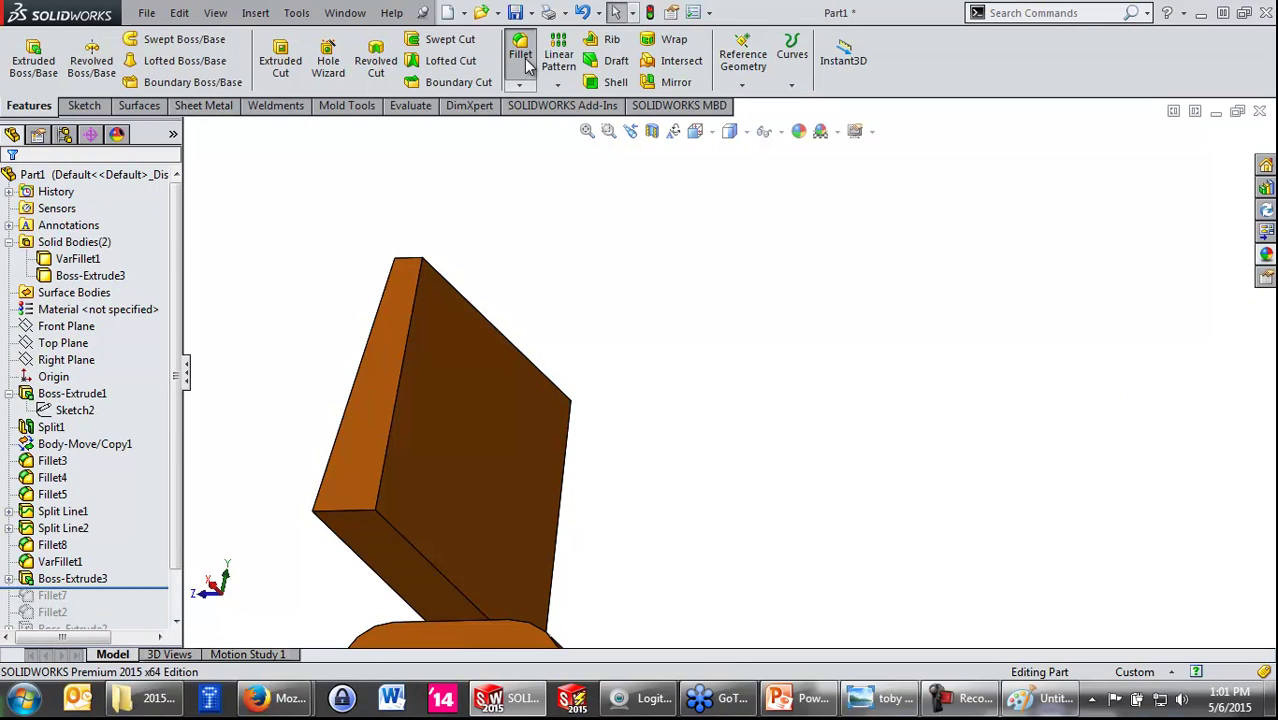
{"action": "left_click", "coordinate": [520, 55]}
{"action": "left_click", "coordinate": [139, 272]}
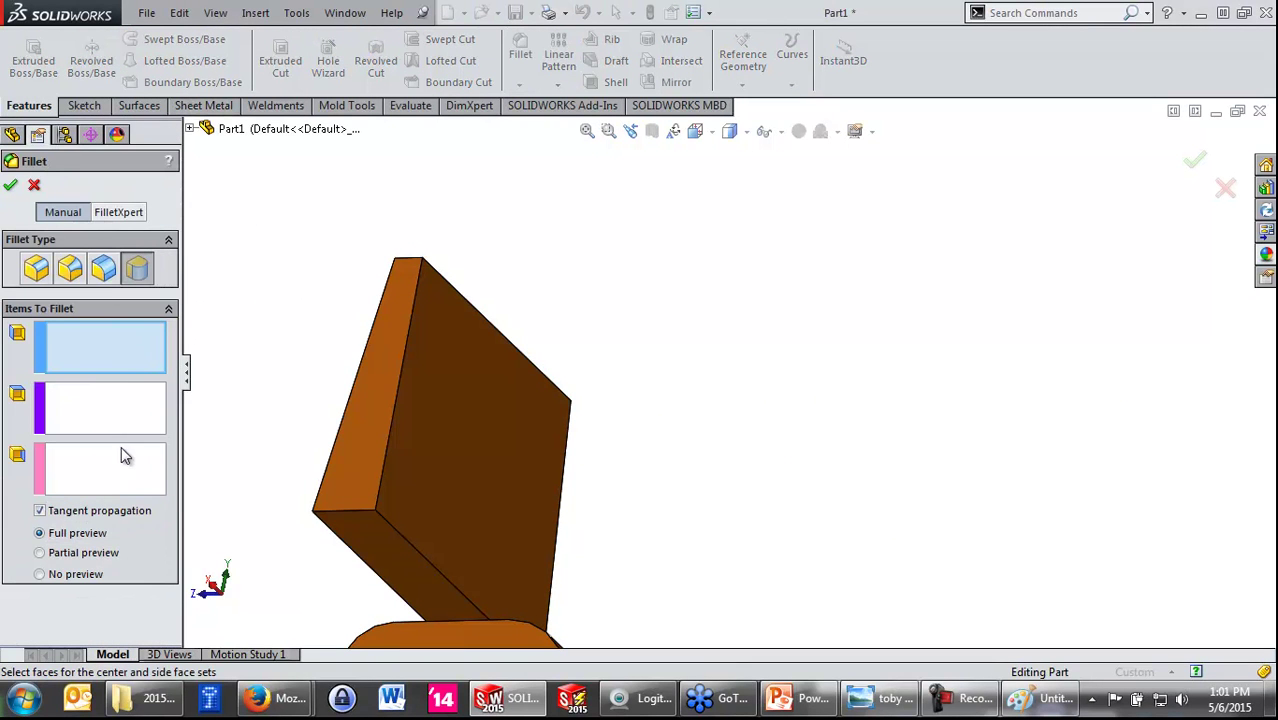
{"action": "left_click", "coordinate": [462, 425]}
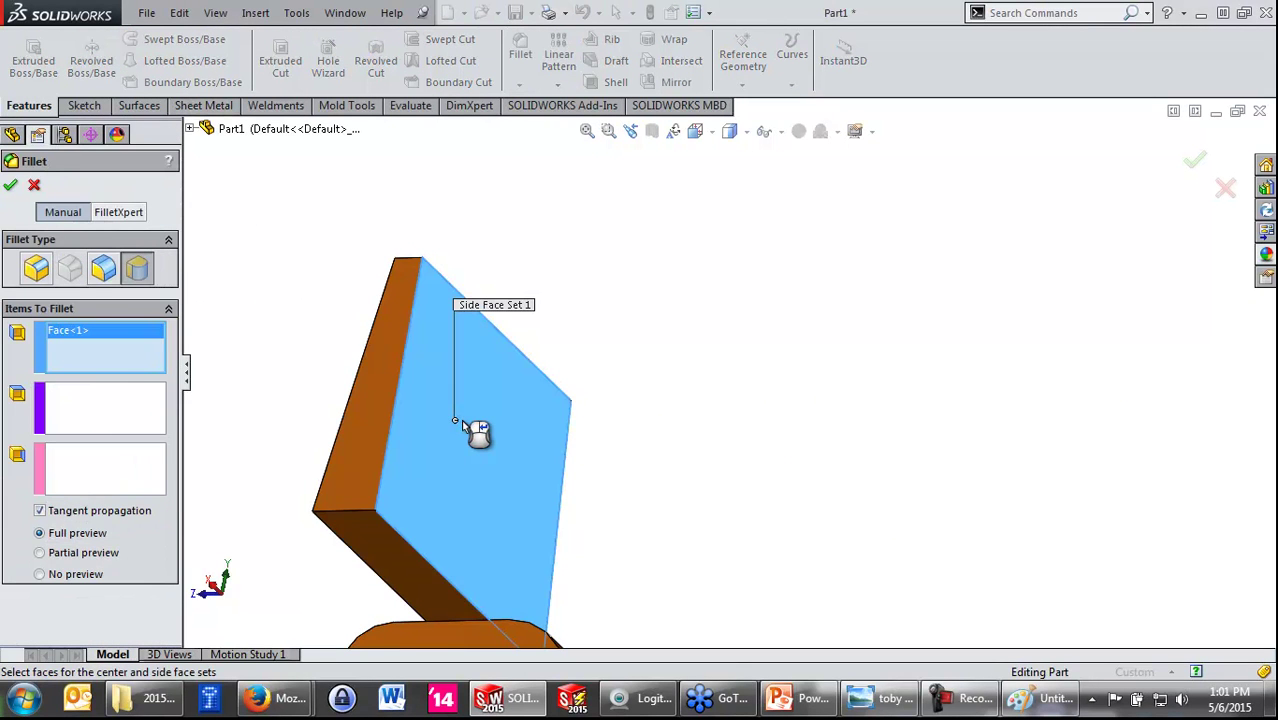
{"action": "left_click", "coordinate": [100, 412]}
{"action": "left_click", "coordinate": [366, 447]}
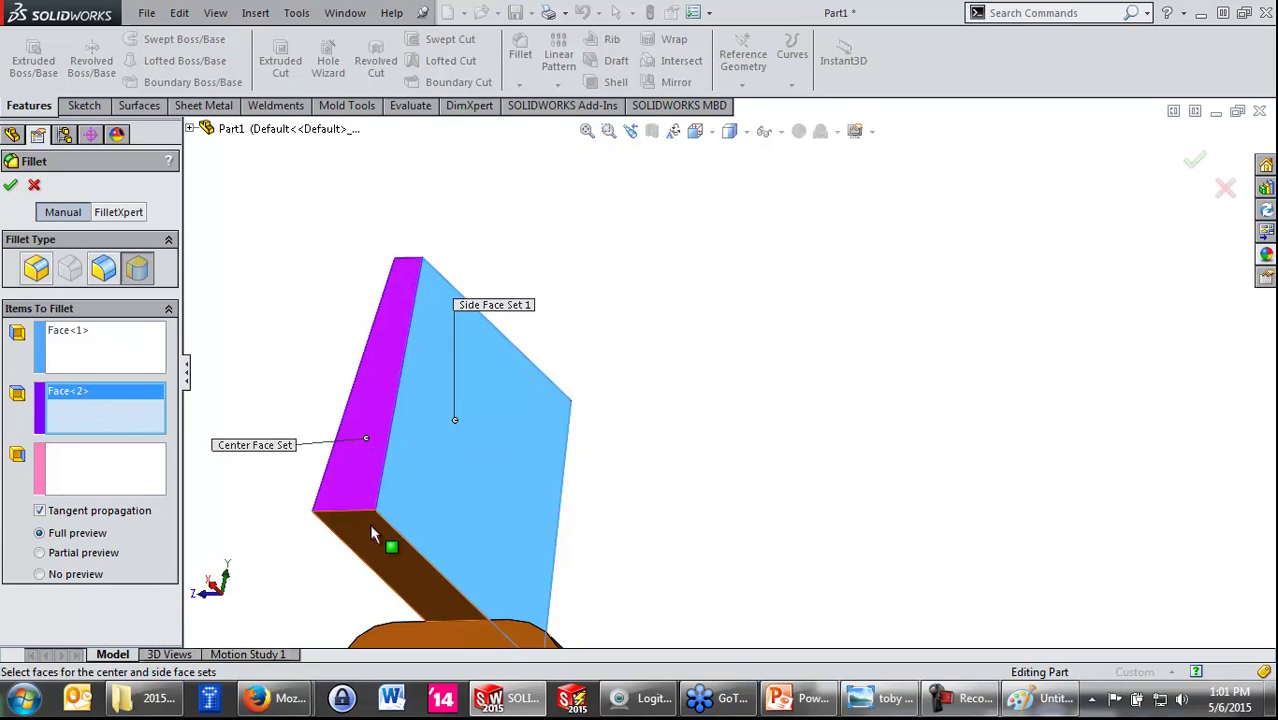
Step: Pick the fin's opposite face as Side Face Set 2 and apply the fillet
{"action": "middle_click_drag", "start_coordinate": [380, 503], "coordinate": [385, 450]}
{"action": "scroll", "coordinate": [375, 510], "scroll_direction": "down", "scroll_amount": 3}
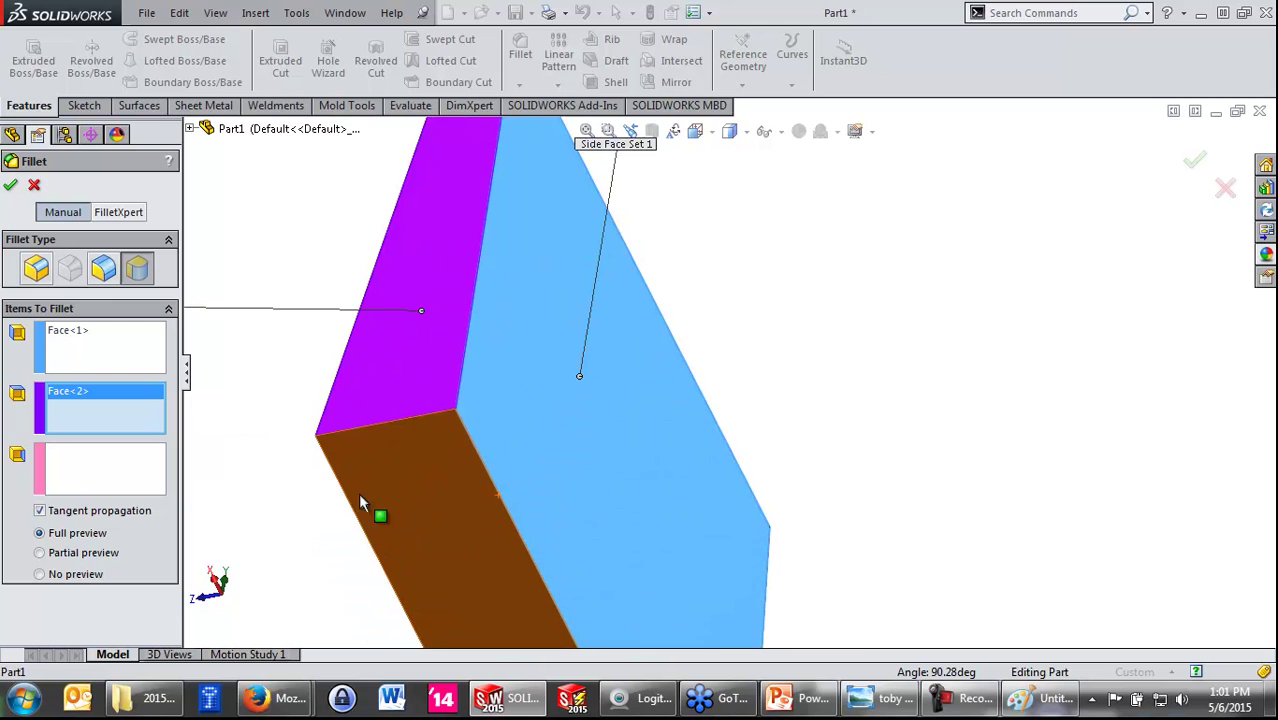
{"action": "scroll", "coordinate": [459, 318], "scroll_direction": "down", "scroll_amount": 2}
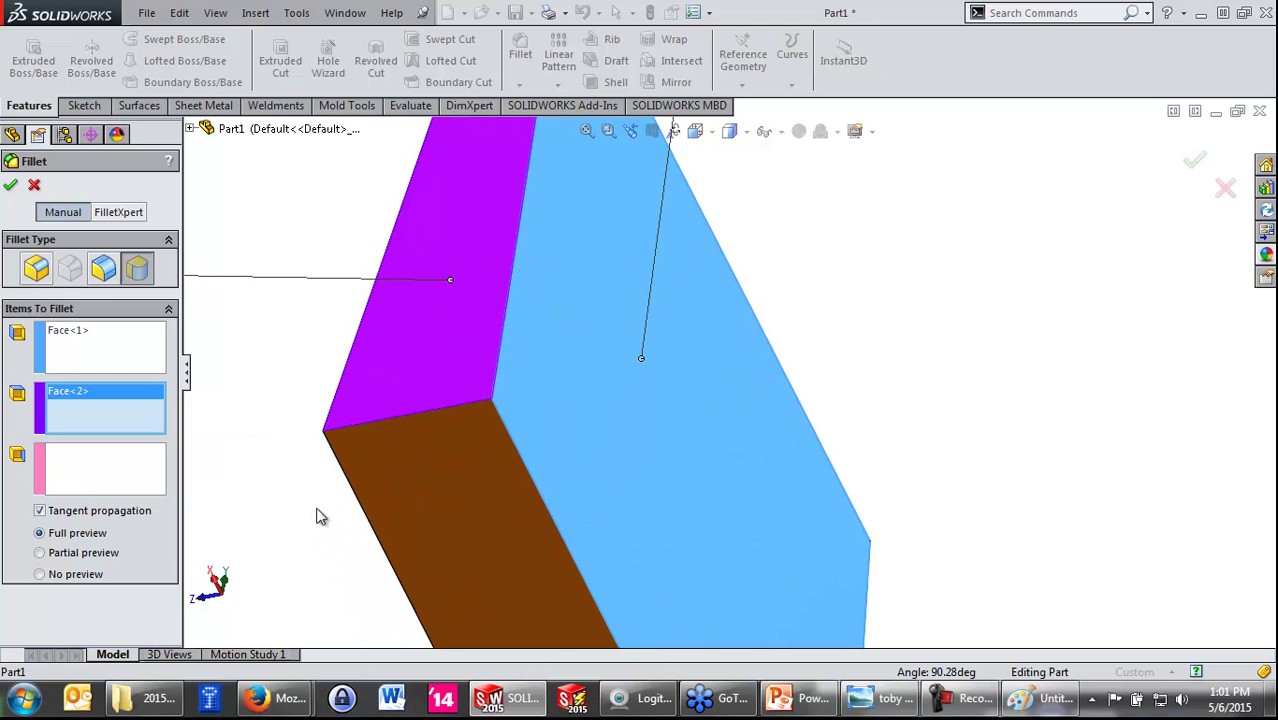
{"action": "left_click", "coordinate": [105, 468]}
{"action": "mouse_move", "coordinate": [396, 459]}
{"action": "middle_mouse_down"}
{"action": "mouse_move", "coordinate": [454, 442]}
{"action": "mouse_move", "coordinate": [487, 382]}
{"action": "middle_mouse_up"}
{"action": "left_click", "coordinate": [402, 395]}
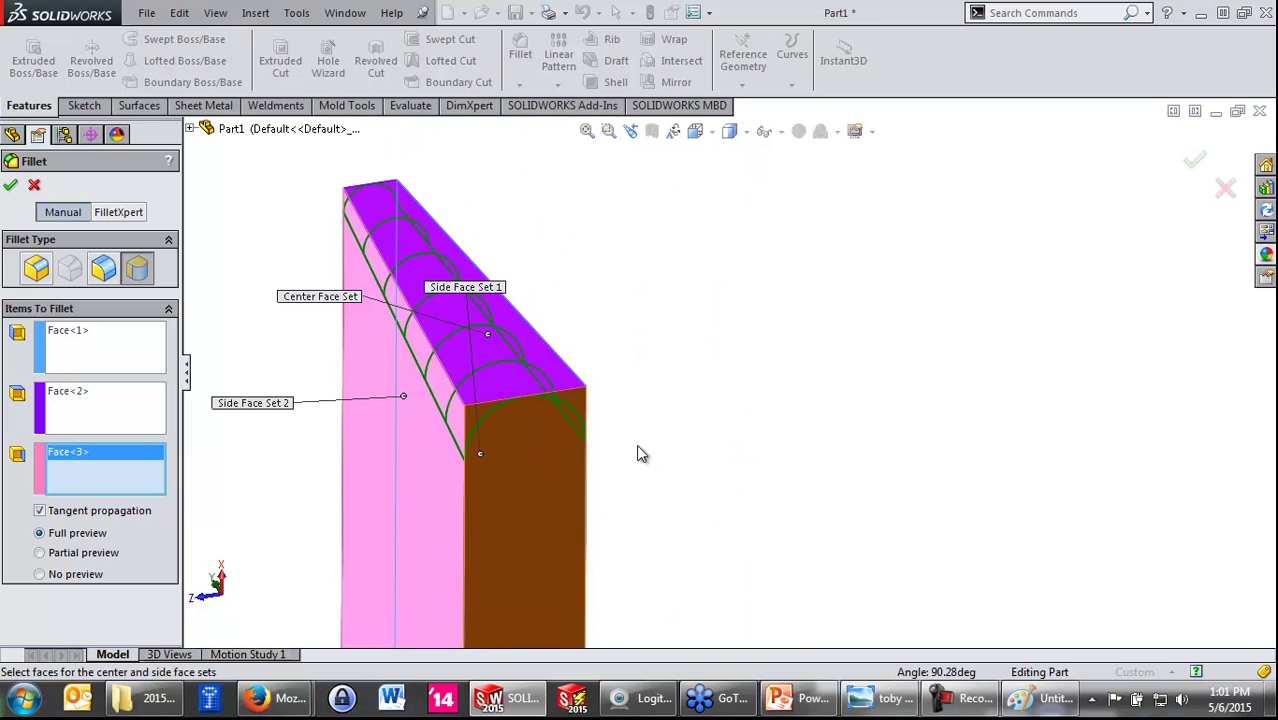
{"action": "mouse_move", "coordinate": [783, 463]}
{"action": "middle_mouse_down"}
{"action": "mouse_move", "coordinate": [710, 465]}
{"action": "mouse_move", "coordinate": [710, 411]}
{"action": "mouse_move", "coordinate": [675, 344]}
{"action": "mouse_move", "coordinate": [645, 342]}
{"action": "mouse_move", "coordinate": [585, 400]}
{"action": "mouse_move", "coordinate": [628, 408]}
{"action": "mouse_move", "coordinate": [803, 535]}
{"action": "middle_mouse_up"}
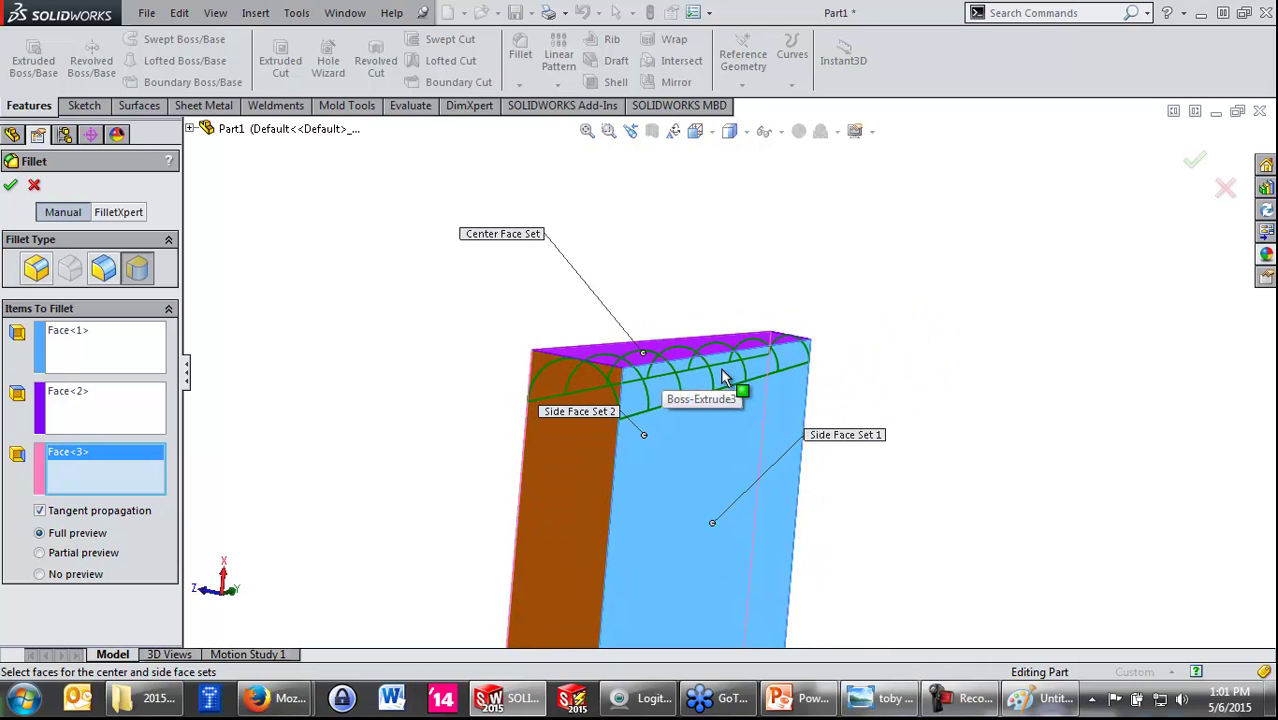
{"action": "left_click", "coordinate": [1194, 158]}
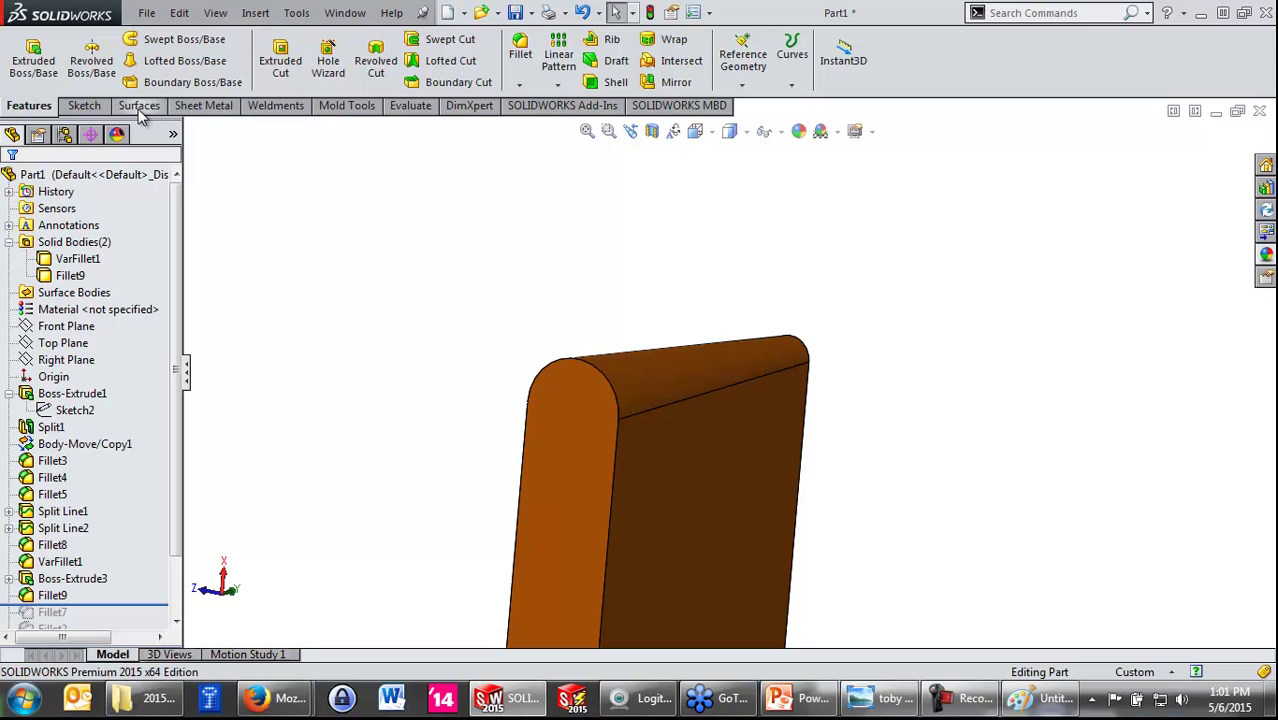
Step: Inspect the rounded fin with the Curvature display, then turn it off
{"action": "left_click", "coordinate": [410, 106]}
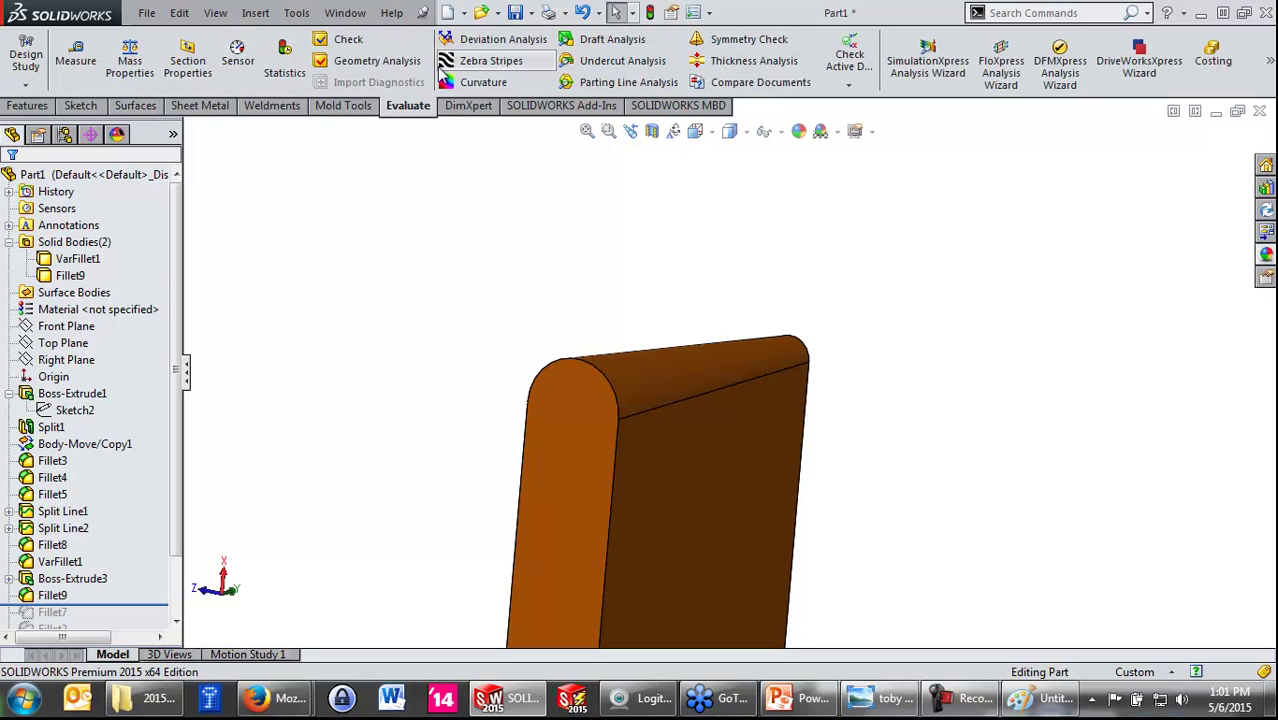
{"action": "left_click", "coordinate": [480, 82]}
{"action": "mouse_move", "coordinate": [996, 321]}
{"action": "middle_mouse_down"}
{"action": "mouse_move", "coordinate": [727, 275]}
{"action": "mouse_move", "coordinate": [688, 297]}
{"action": "mouse_move", "coordinate": [713, 334]}
{"action": "middle_mouse_up"}
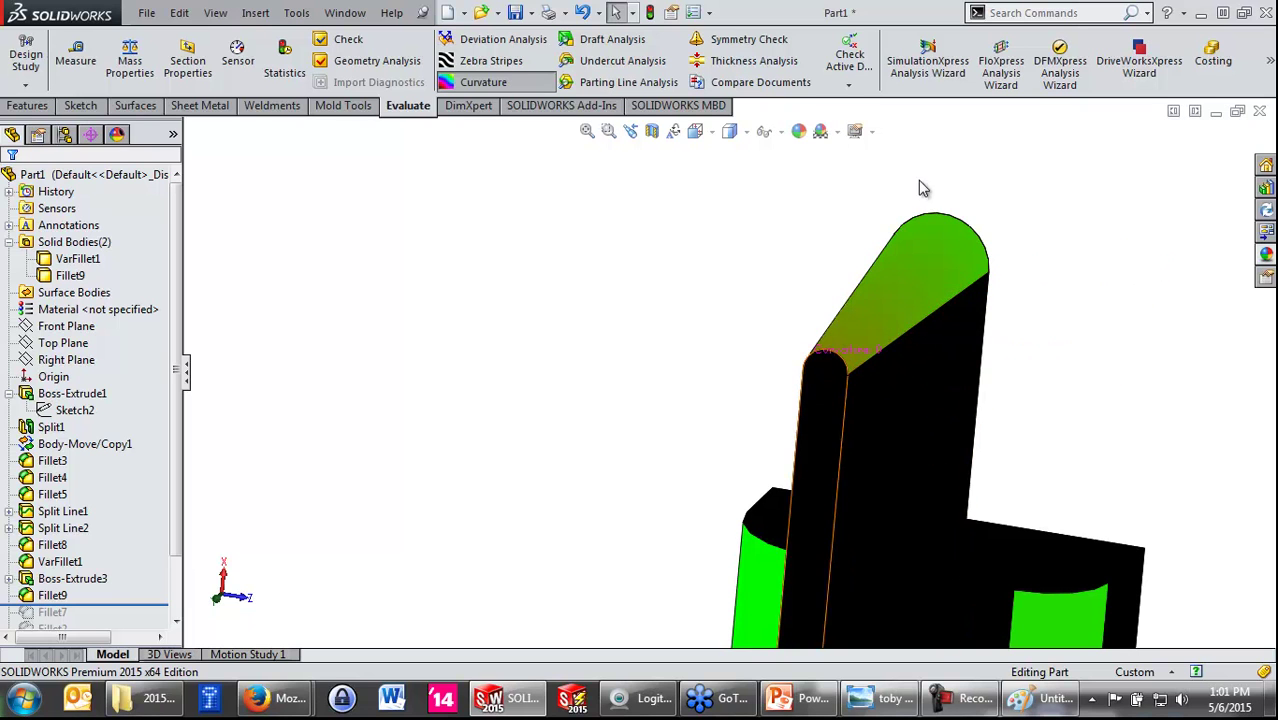
{"action": "left_click", "coordinate": [503, 82]}
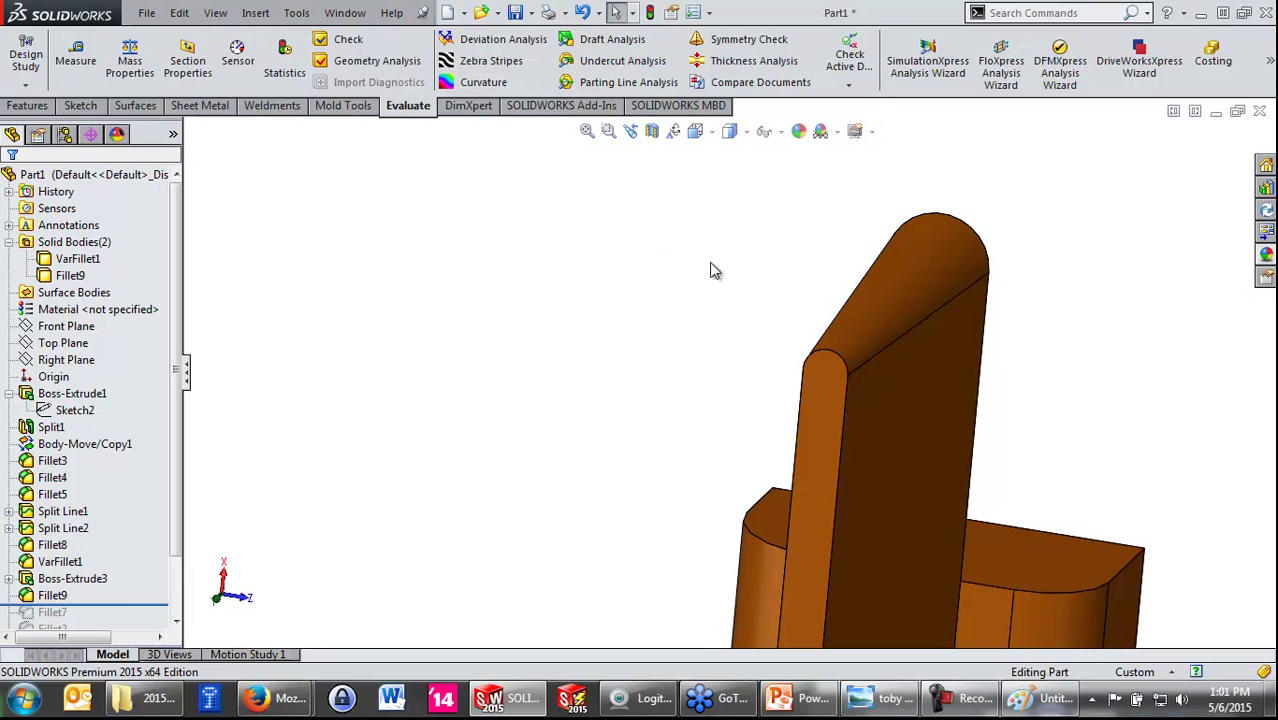
{"action": "left_click", "coordinate": [874, 284]}
{"action": "left_click", "coordinate": [690, 290]}
{"action": "mouse_move", "coordinate": [685, 289]}
{"action": "middle_mouse_down"}
{"action": "mouse_move", "coordinate": [886, 538]}
{"action": "mouse_move", "coordinate": [785, 495]}
{"action": "middle_mouse_up"}
Step: Widen the fin by dragging Sketch8's right rectangle line outward and rebuild
{"action": "right_click", "coordinate": [803, 487]}
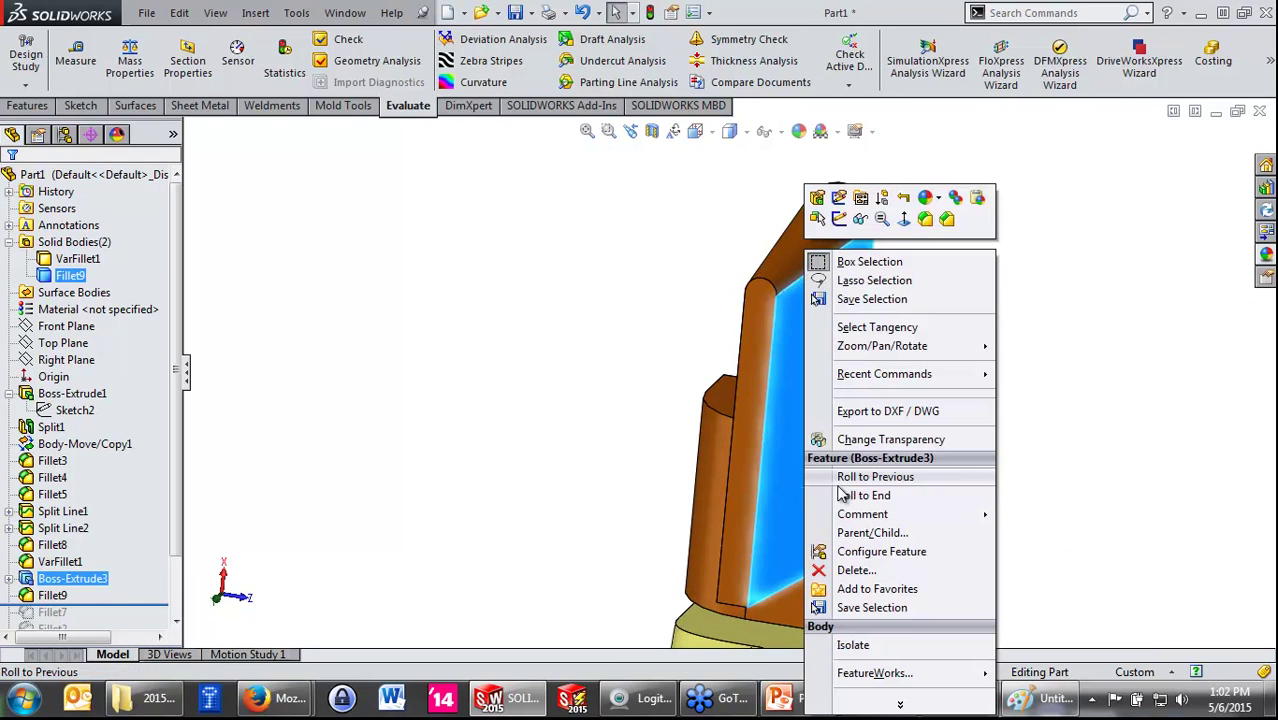
{"action": "left_click", "coordinate": [838, 199]}
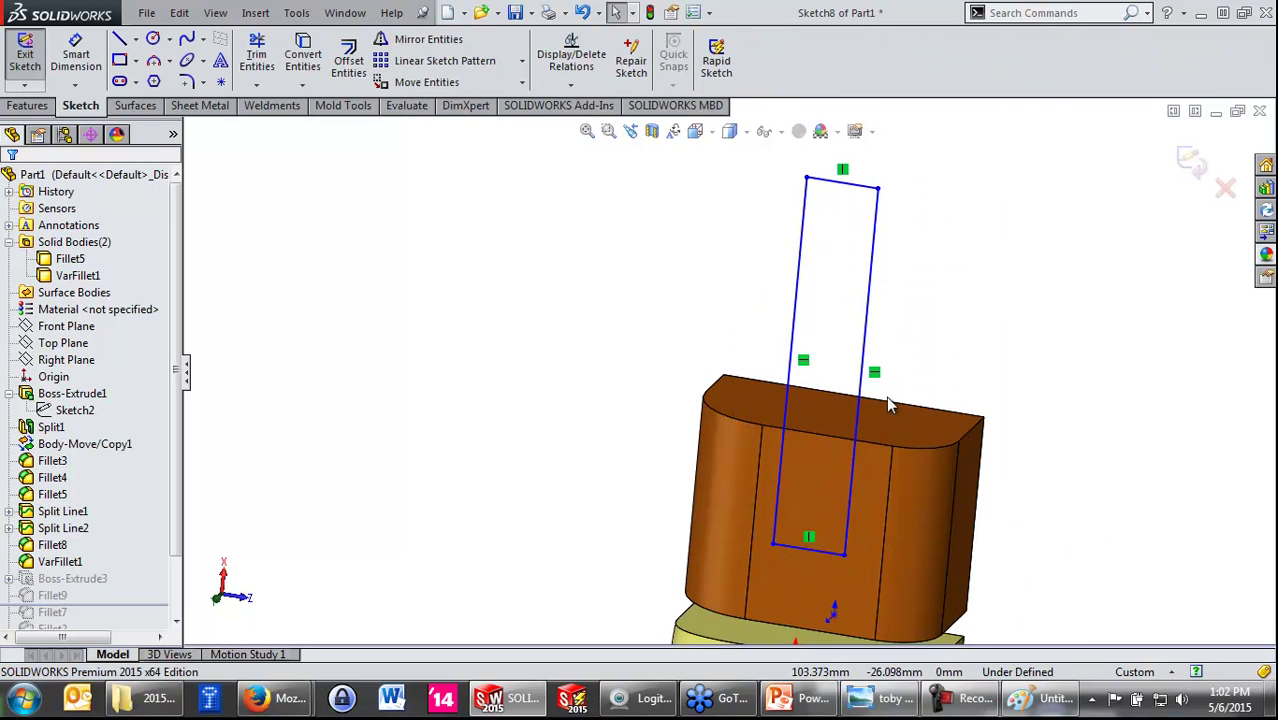
{"action": "left_click_drag", "start_coordinate": [862, 406], "coordinate": [897, 408]}
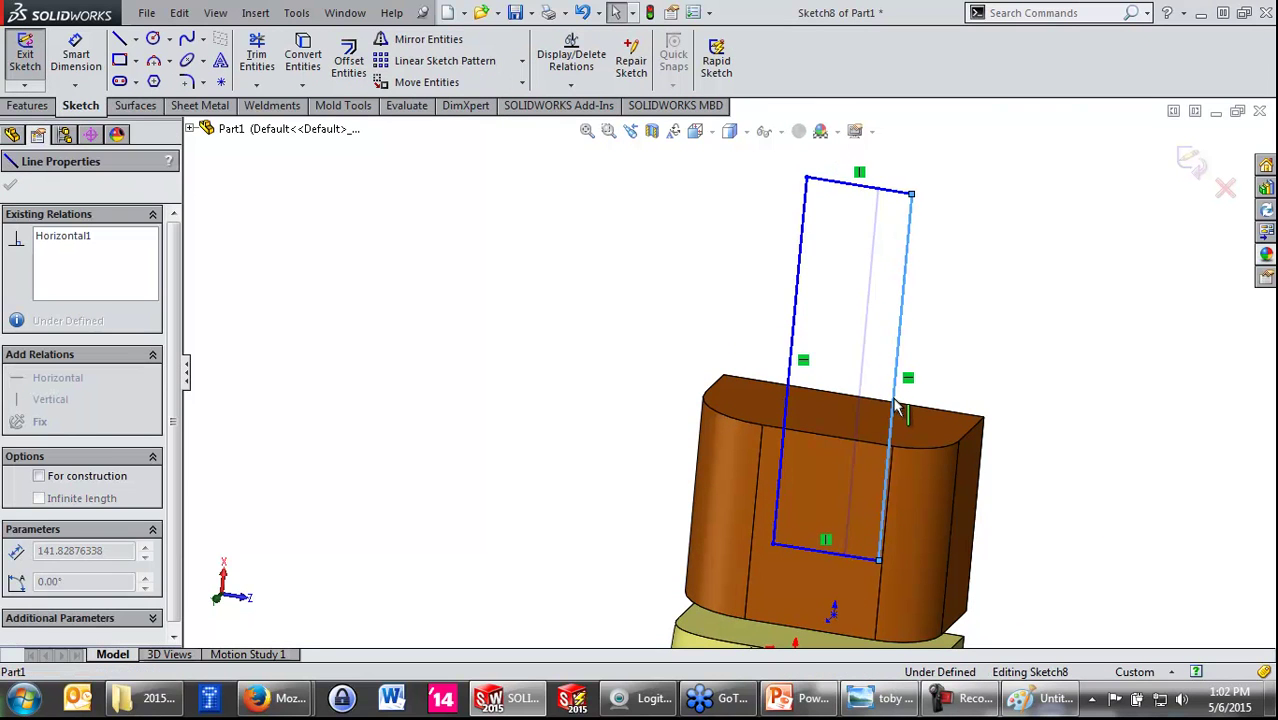
{"action": "left_click", "coordinate": [1192, 163]}
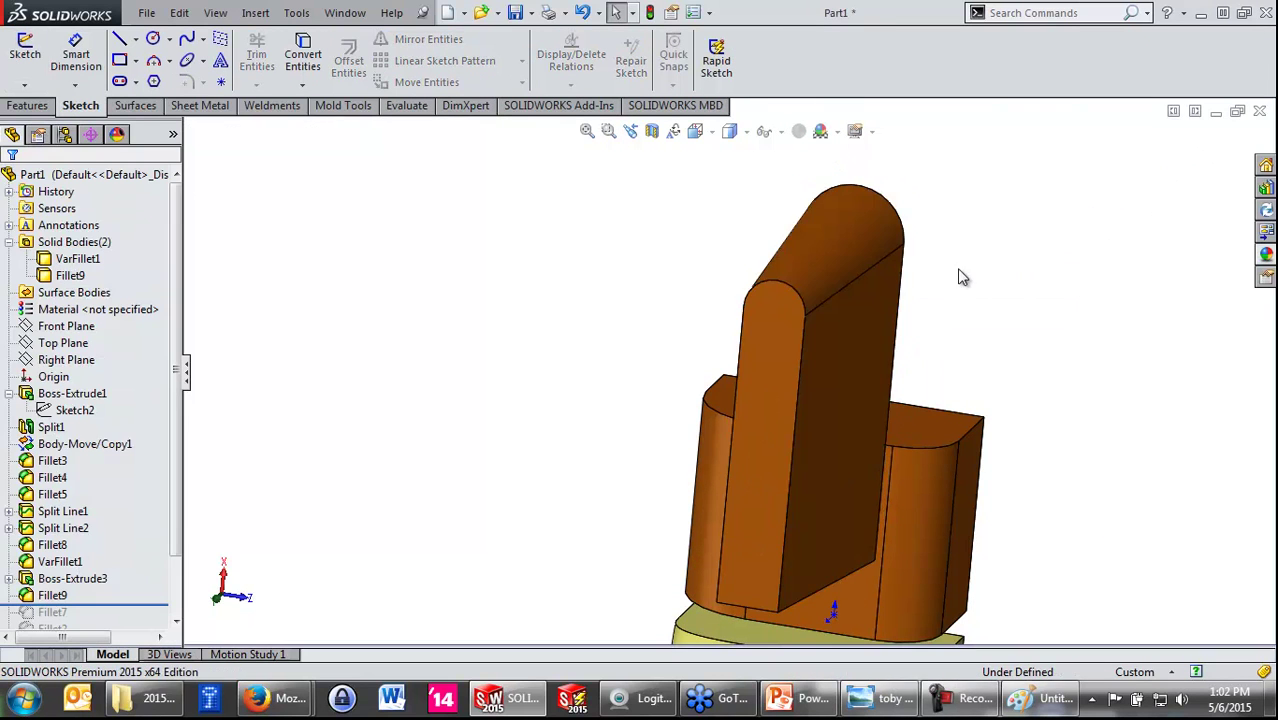
{"action": "left_click", "coordinate": [827, 250]}
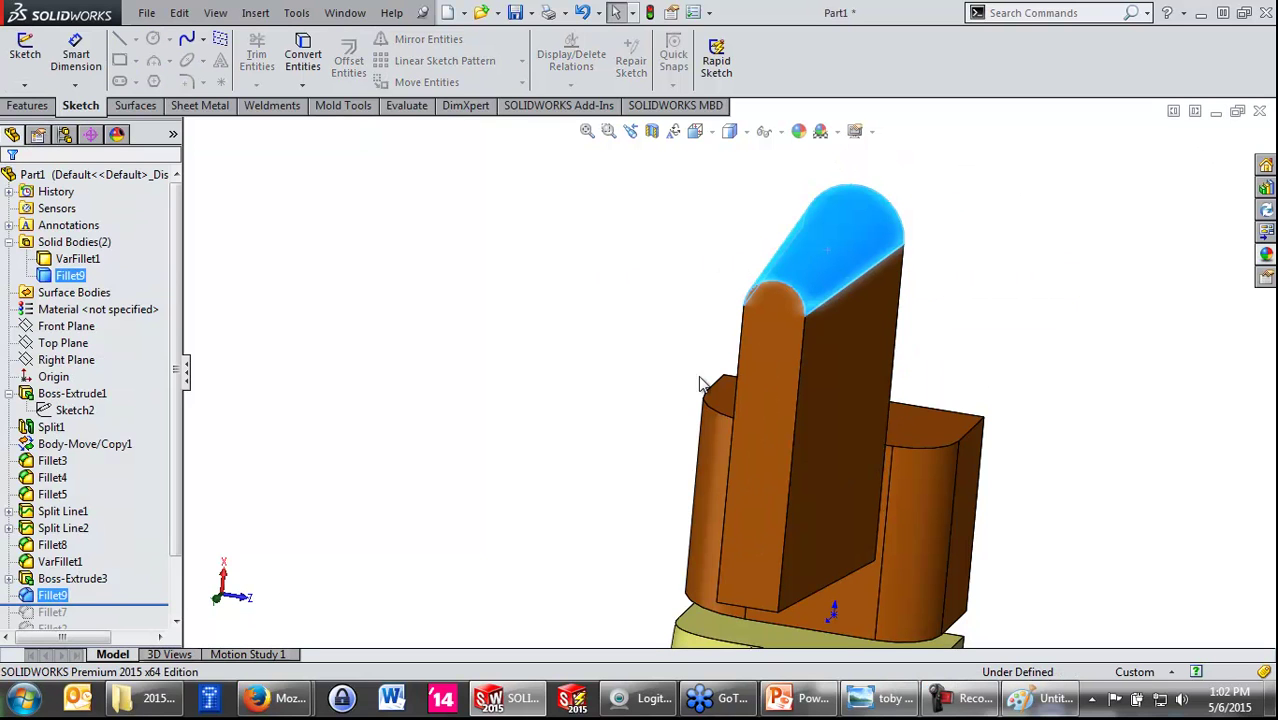
{"action": "left_click", "coordinate": [597, 420]}
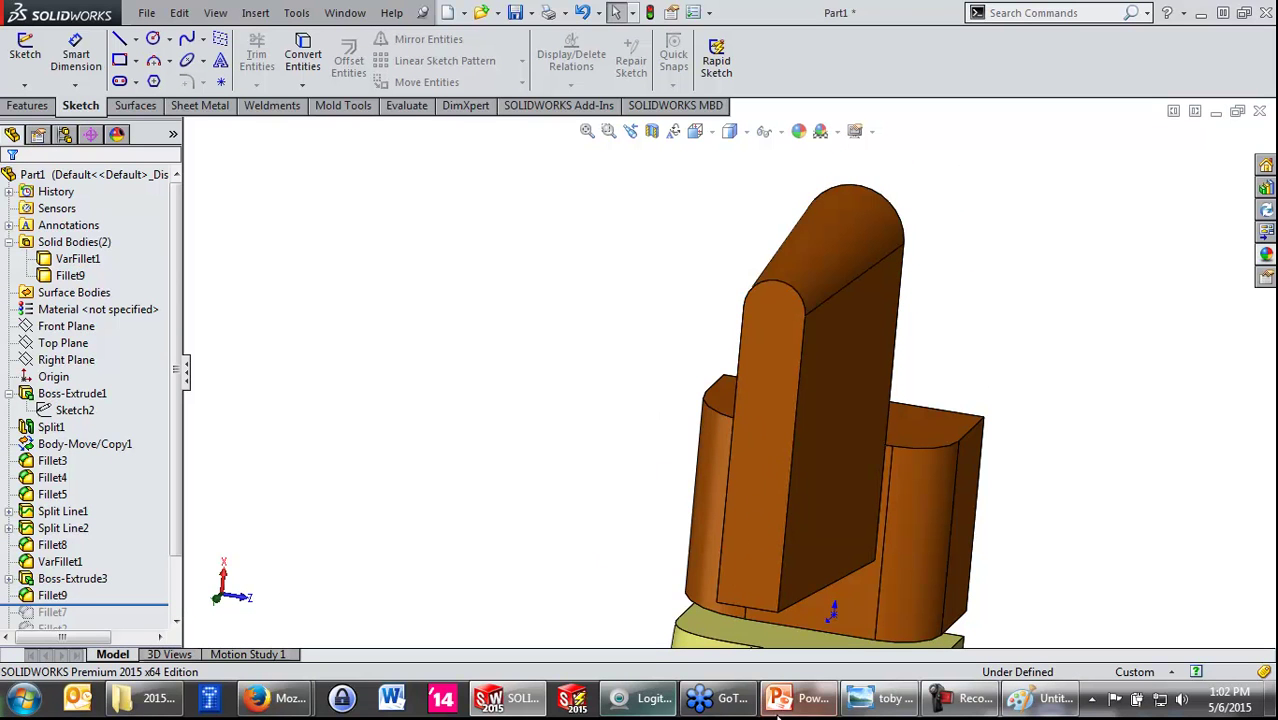
Step: Bring the PowerPoint slide show forward and advance through slide 31 to the Conclusion slide
{"action": "double_click", "coordinate": [788, 12]}
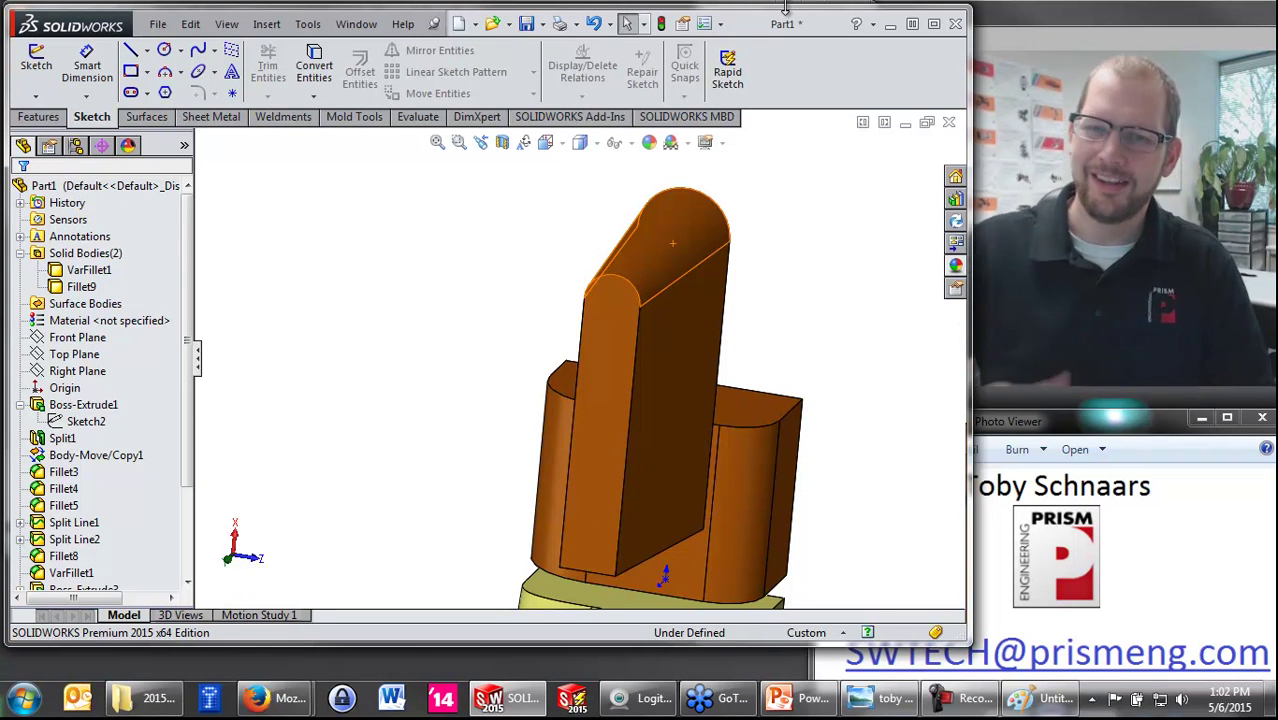
{"action": "left_click", "coordinate": [787, 712]}
{"action": "left_click", "coordinate": [174, 297]}
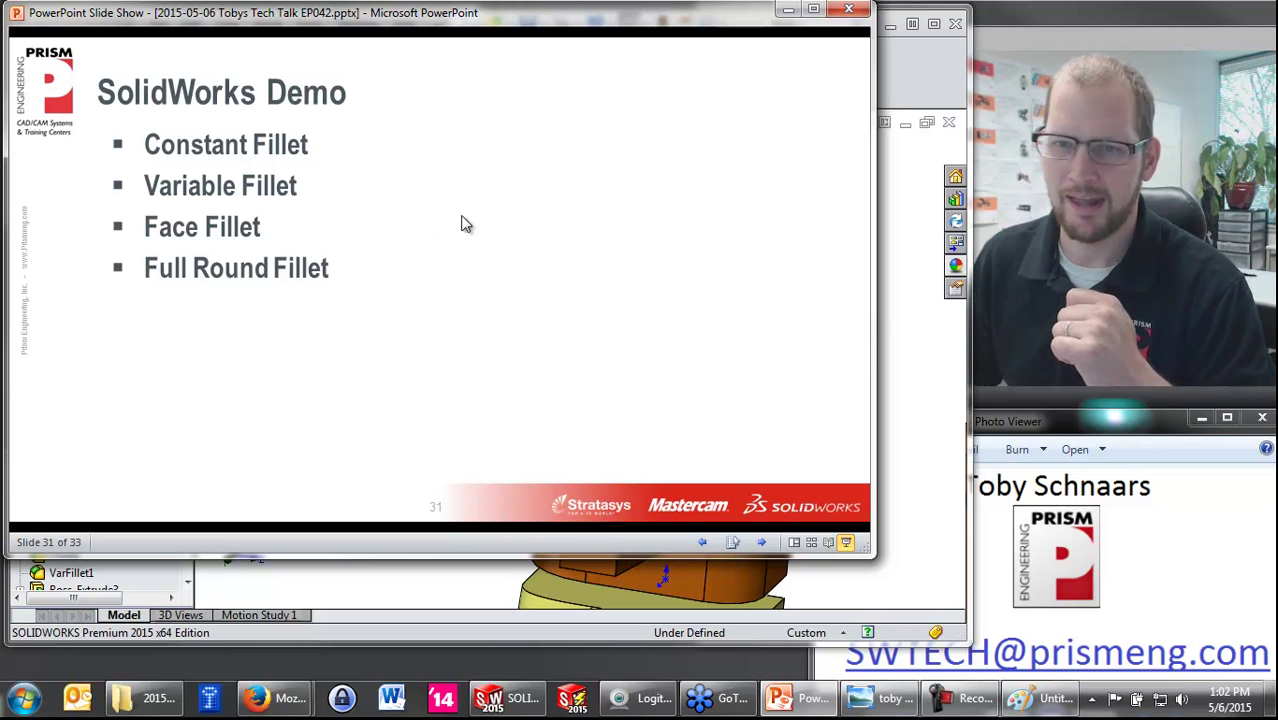
{"action": "left_click", "coordinate": [538, 273]}
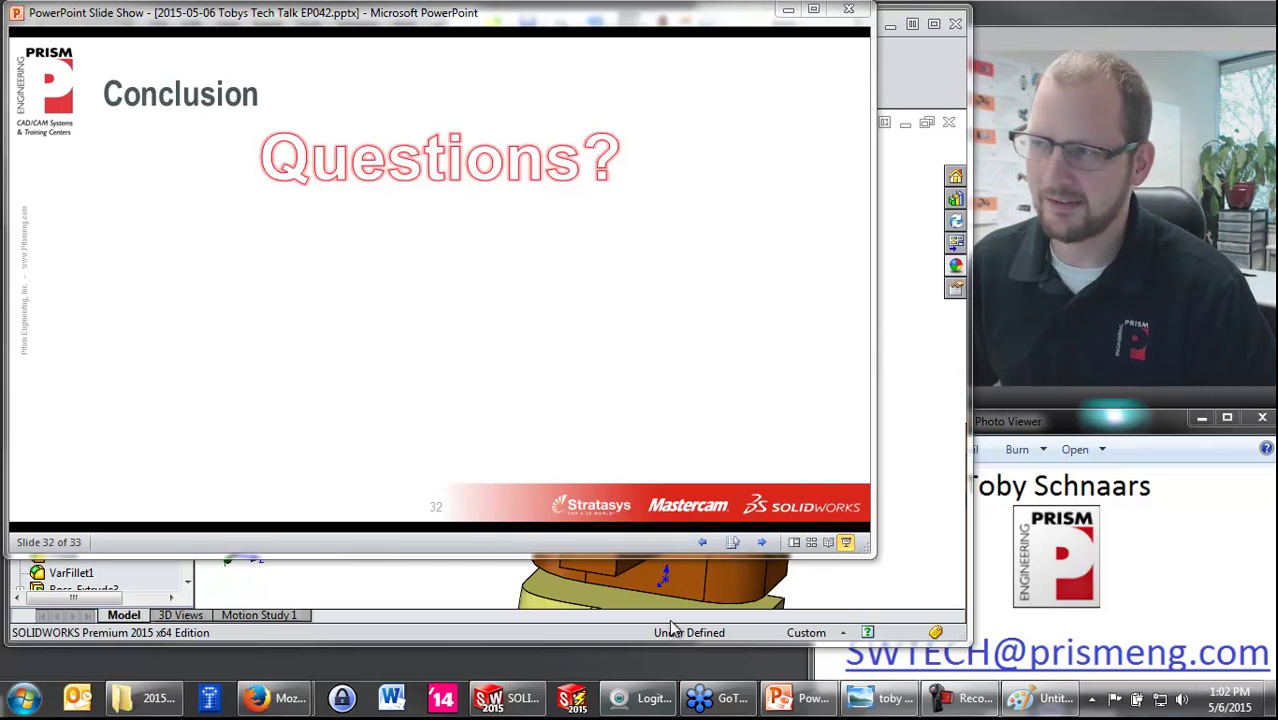
Step: Reveal the Conclusion bullets about fielding questions and the contact e-mail
{"action": "left_click", "coordinate": [631, 343]}
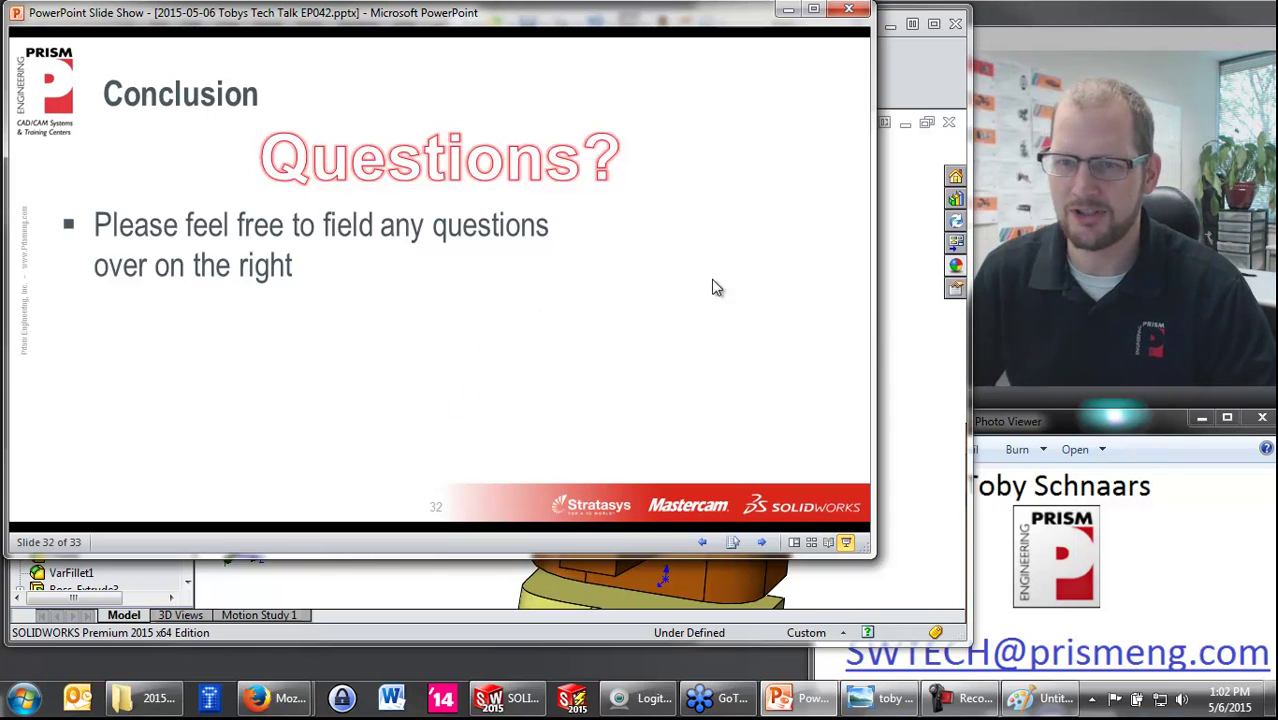
{"action": "left_click", "coordinate": [648, 261]}
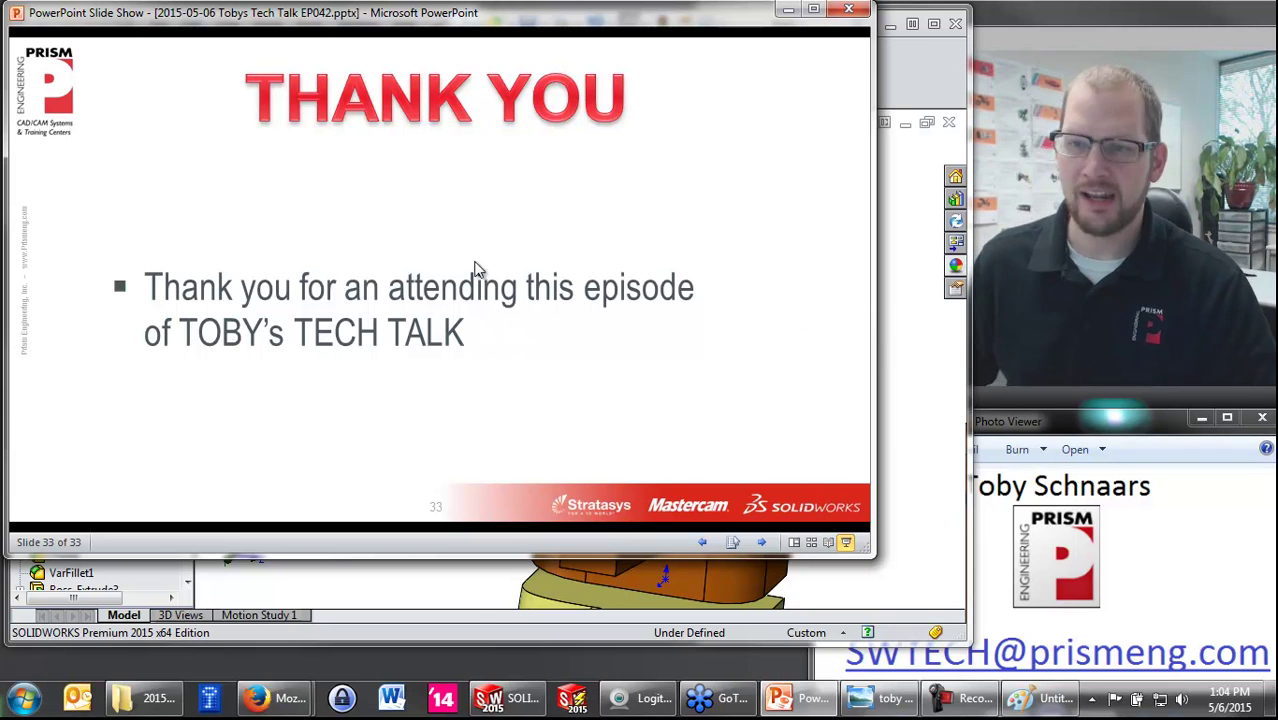
Step: Scroll the slide show back to slide 22, the Prism Engineering Summer School slide
{"action": "scroll", "coordinate": [490, 290], "scroll_direction": "up", "scroll_amount": 2}
{"action": "scroll", "coordinate": [657, 470], "scroll_direction": "up", "scroll_amount": 3}
{"action": "scroll", "coordinate": [582, 354], "scroll_direction": "up", "scroll_amount": 3}
{"action": "scroll", "coordinate": [542, 337], "scroll_direction": "up", "scroll_amount": 3}
{"action": "scroll", "coordinate": [611, 365], "scroll_direction": "up", "scroll_amount": 3}
{"action": "scroll", "coordinate": [631, 376], "scroll_direction": "down", "scroll_amount": 3}
{"action": "scroll", "coordinate": [640, 362], "scroll_direction": "down", "scroll_amount": 1}
{"action": "scroll", "coordinate": [660, 375], "scroll_direction": "up", "scroll_amount": 1}
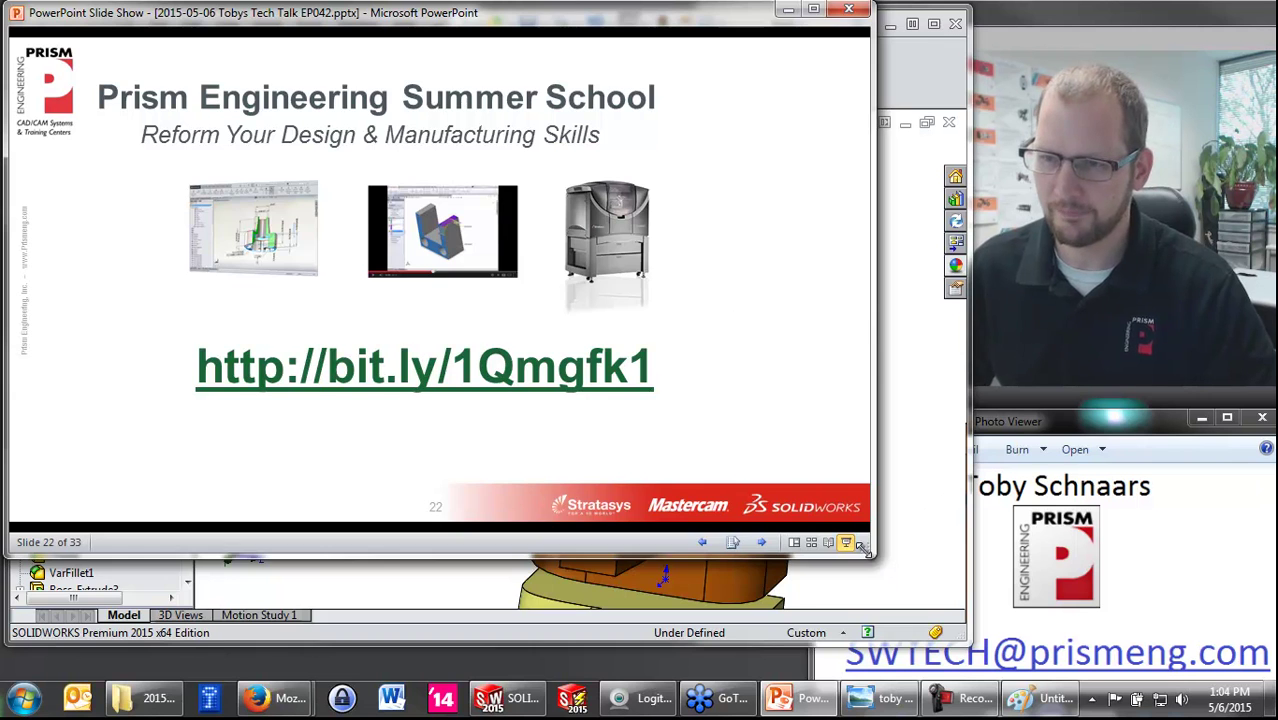
Step: Enlarge the slide show window and minimize SOLIDWORKS so only the slides remain visible
{"action": "left_click_drag", "start_coordinate": [862, 546], "coordinate": [915, 610]}
{"action": "left_click", "coordinate": [946, 60]}
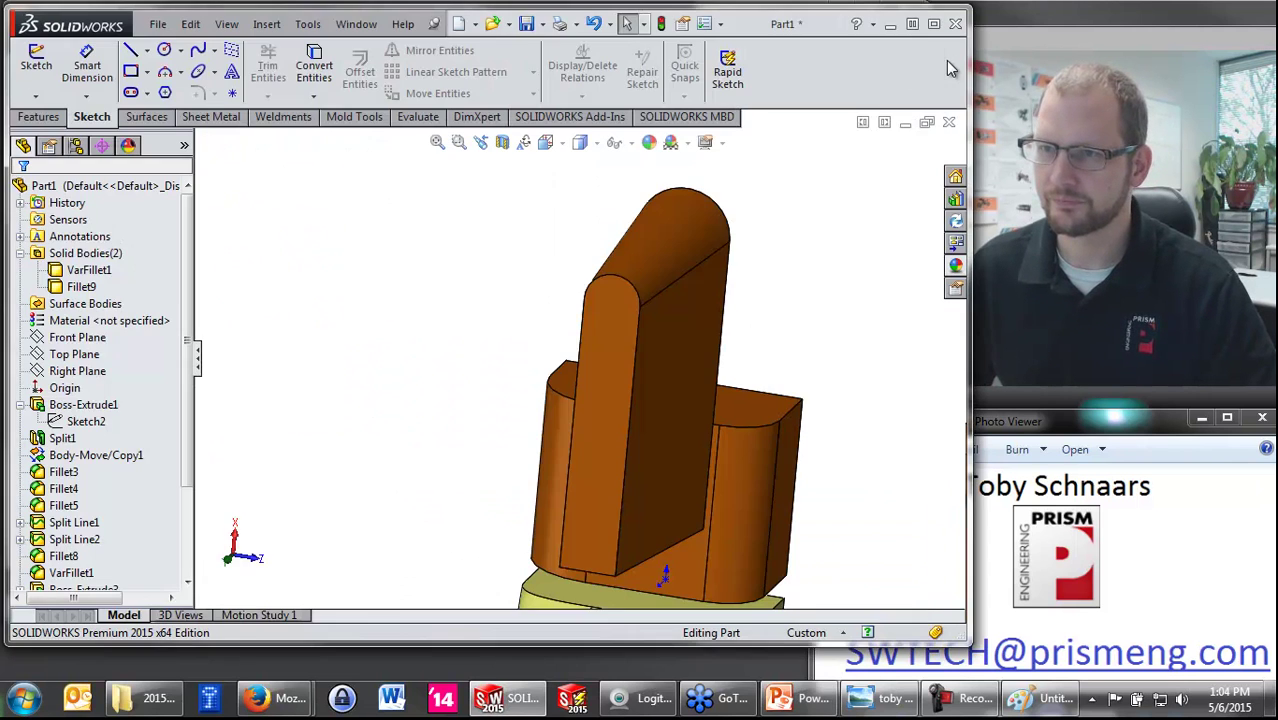
{"action": "left_click", "coordinate": [913, 23]}
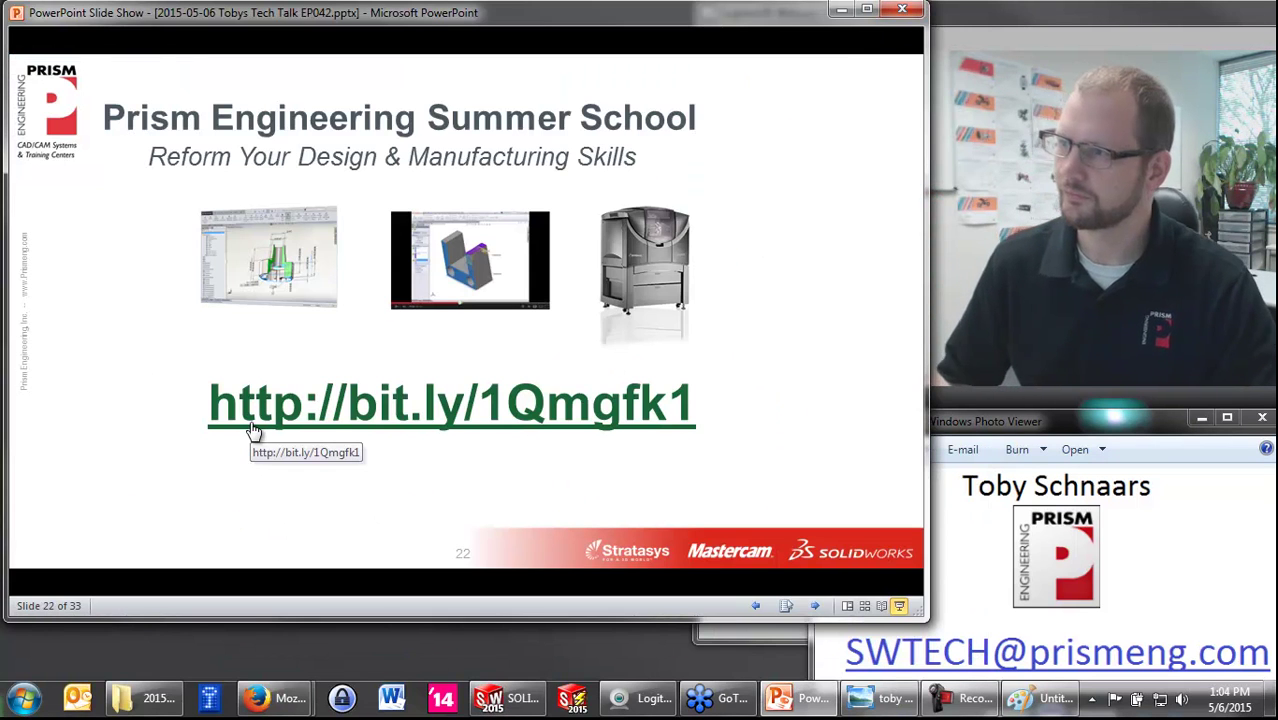